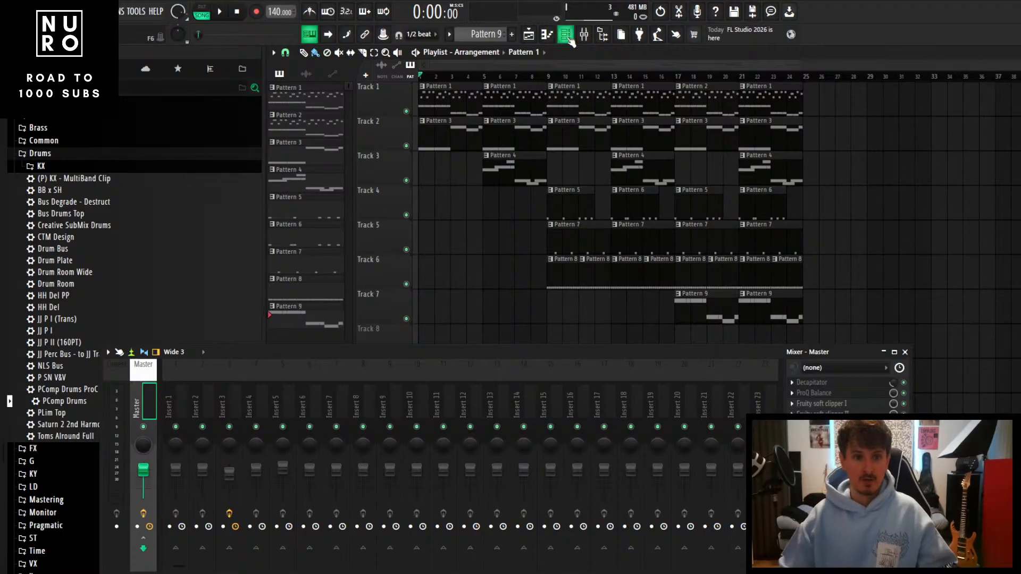
Play the arrangement from the start and look over the pattern clips on the playlist tracks
{"action": "left_click_drag", "start_coordinate": [508, 382], "coordinate": [476, 355]}
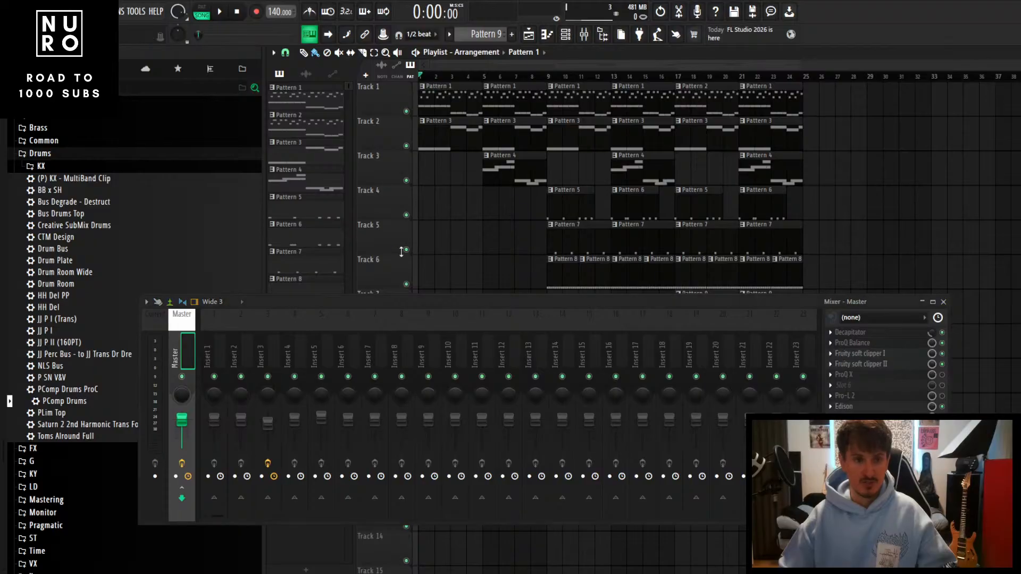
{"action": "scroll", "coordinate": [433, 245], "scroll_direction": "up", "scroll_amount": 2}
{"action": "scroll", "coordinate": [435, 244], "scroll_direction": "down", "scroll_amount": 3}
{"action": "scroll", "coordinate": [442, 197], "scroll_direction": "up", "scroll_amount": 5}
{"action": "scroll", "coordinate": [441, 207], "scroll_direction": "down", "scroll_amount": 3}
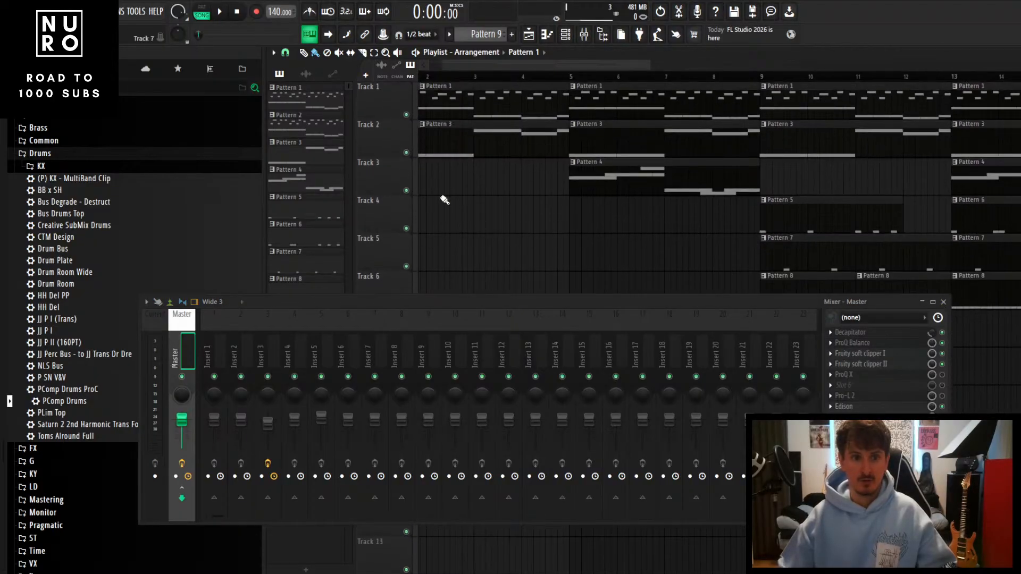
{"action": "scroll", "coordinate": [537, 202], "scroll_direction": "down", "scroll_amount": 3}
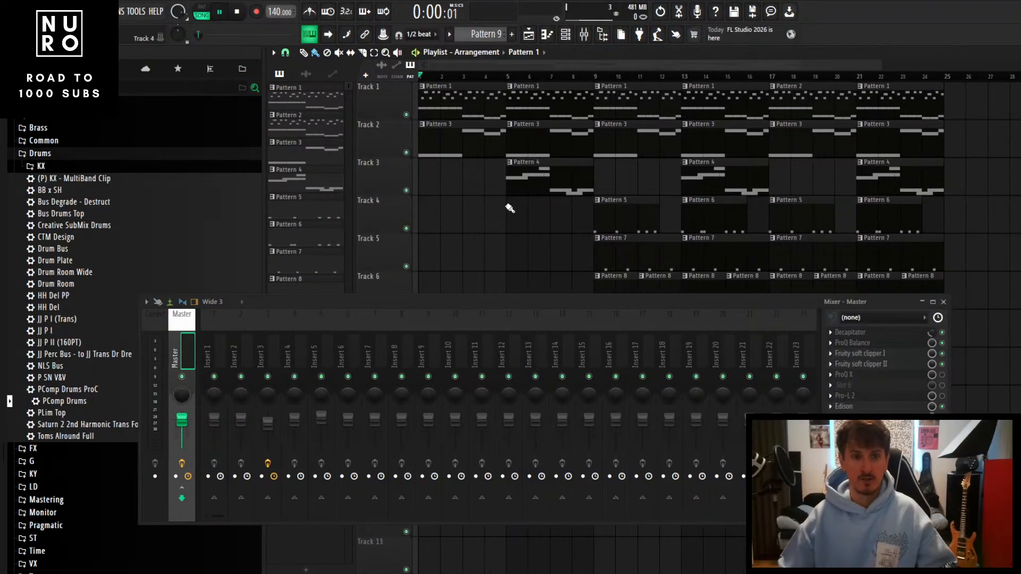
{"action": "scroll", "coordinate": [473, 207], "scroll_direction": "down", "scroll_amount": 1}
{"action": "scroll", "coordinate": [459, 210], "scroll_direction": "up", "scroll_amount": 2}
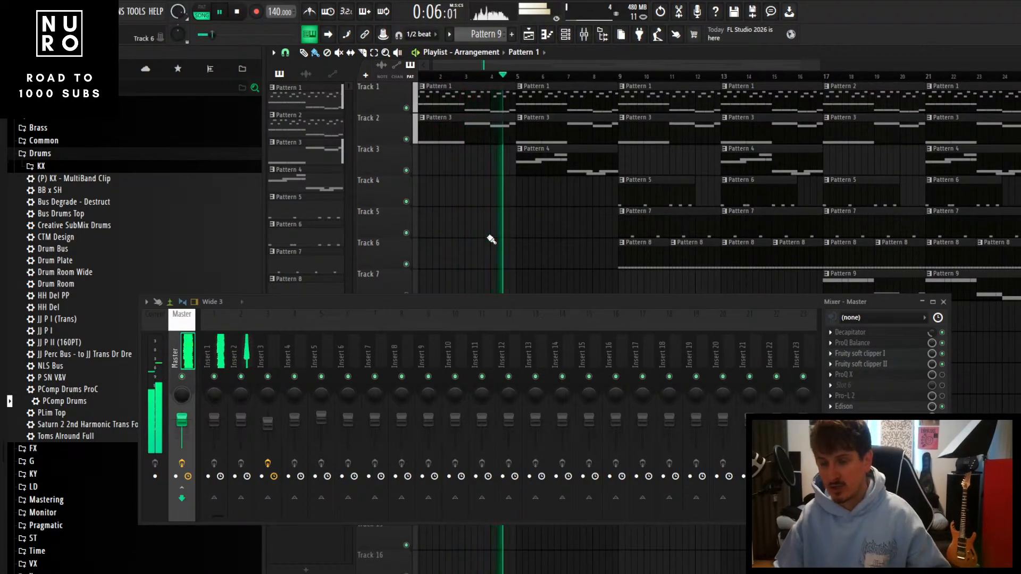
{"action": "scroll", "coordinate": [537, 213], "scroll_direction": "down", "scroll_amount": 2}
{"action": "scroll", "coordinate": [537, 213], "scroll_direction": "down", "scroll_amount": 2}
{"action": "scroll", "coordinate": [524, 219], "scroll_direction": "up", "scroll_amount": 3}
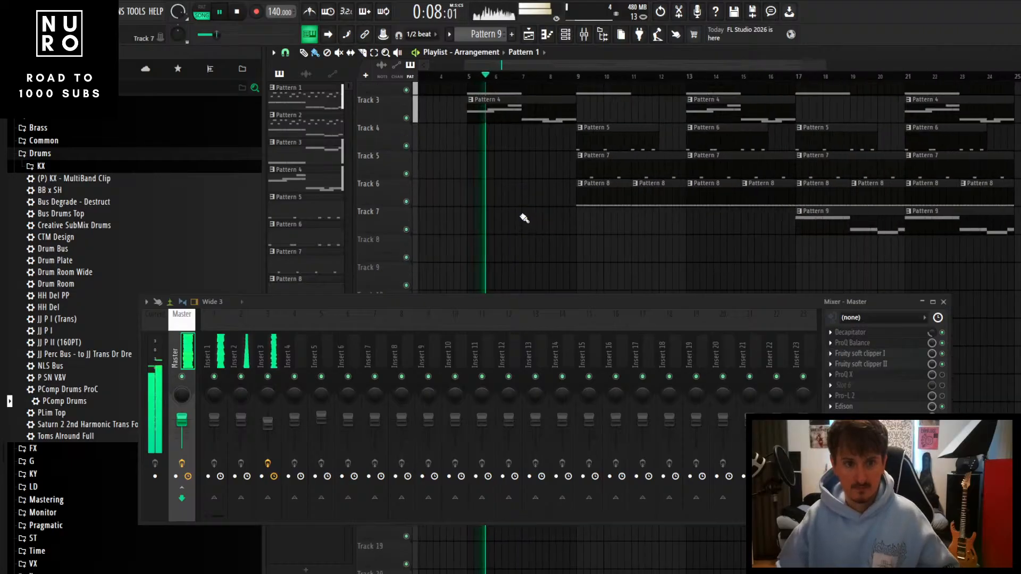
{"action": "scroll", "coordinate": [524, 219], "scroll_direction": "up", "scroll_amount": 2}
Lower the Insert 3 fader slightly and turn down the Master fader in the mixer
{"action": "left_click", "coordinate": [268, 423]}
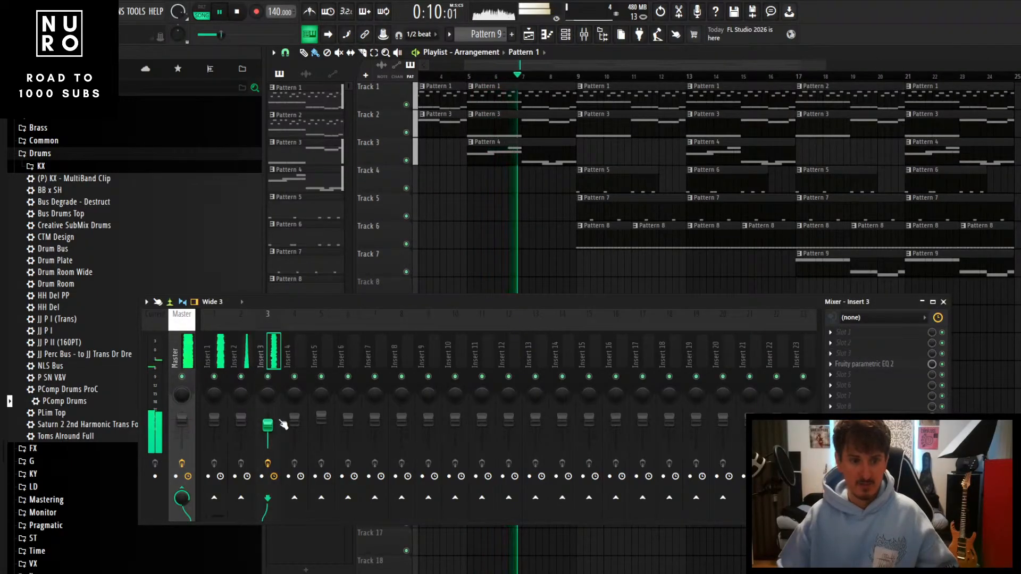
{"action": "scroll", "coordinate": [577, 259], "scroll_direction": "up", "scroll_amount": 3}
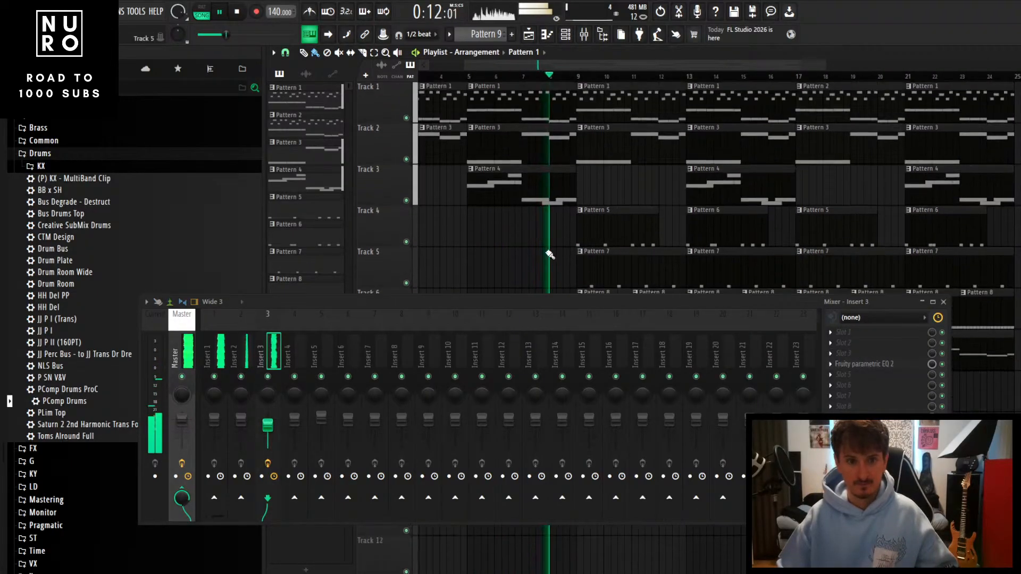
{"action": "scroll", "coordinate": [549, 254], "scroll_direction": "down", "scroll_amount": 2}
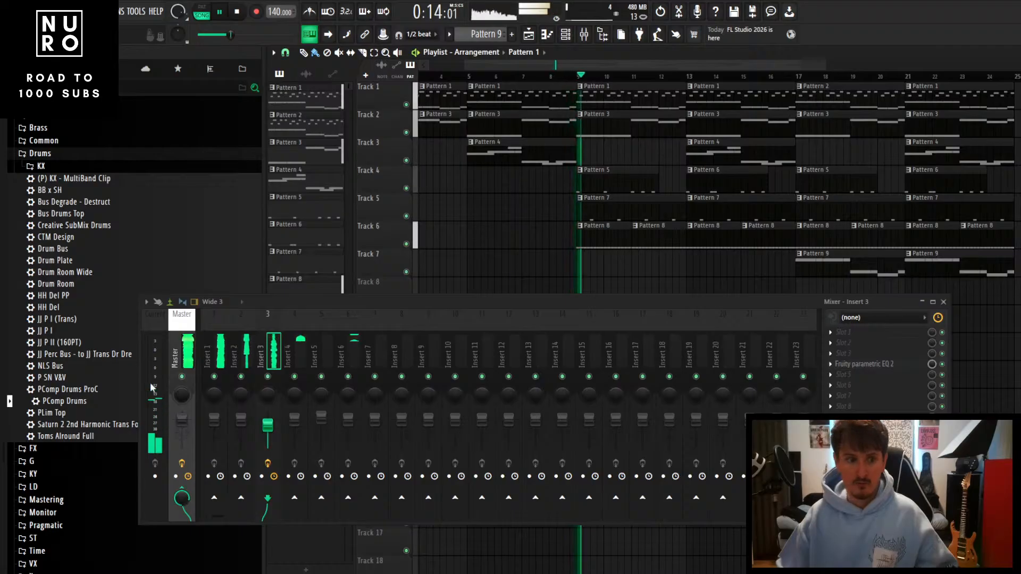
{"action": "left_click", "coordinate": [181, 404]}
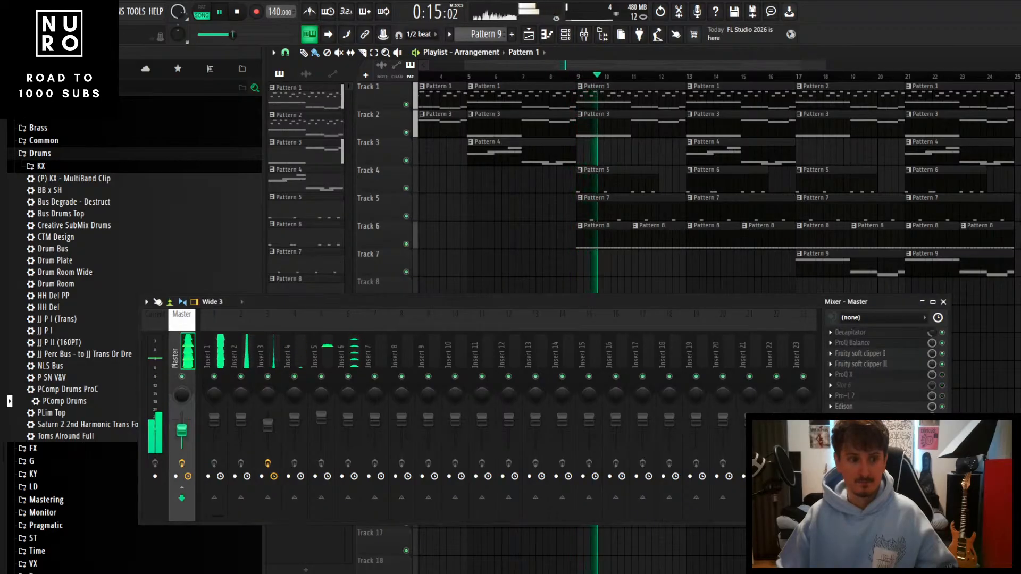
Shift the mixer window lower, open the channel rack and place it above the mixer
{"action": "left_click", "coordinate": [583, 35]}
{"action": "left_click", "coordinate": [588, 35]}
{"action": "left_click_drag", "start_coordinate": [552, 305], "coordinate": [560, 335]}
{"action": "left_click", "coordinate": [565, 34]}
{"action": "left_click", "coordinate": [565, 34]}
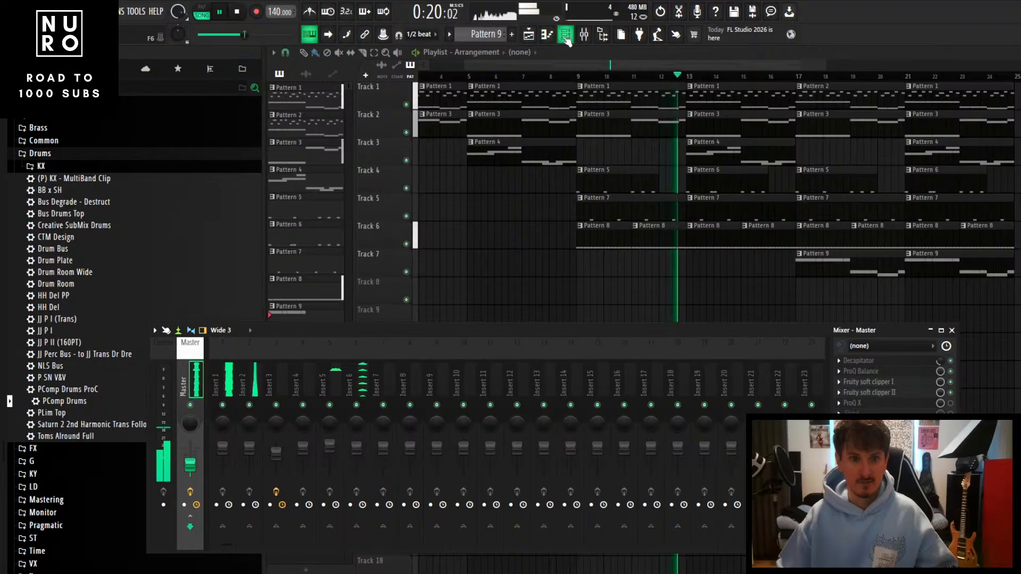
{"action": "left_click", "coordinate": [565, 35]}
{"action": "left_click_drag", "start_coordinate": [638, 481], "coordinate": [606, 163]}
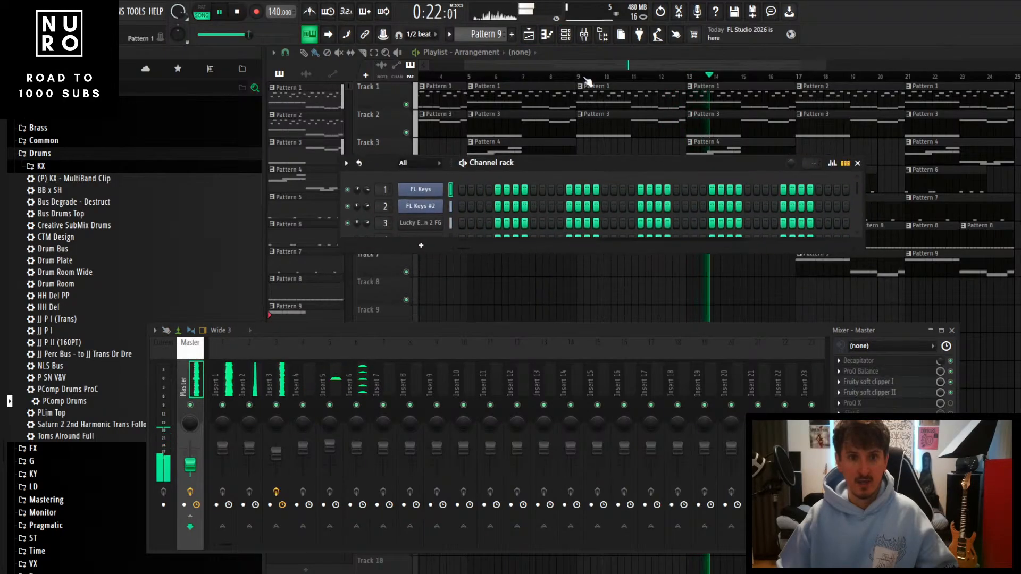
{"action": "left_click", "coordinate": [602, 35]}
{"action": "left_click", "coordinate": [602, 35]}
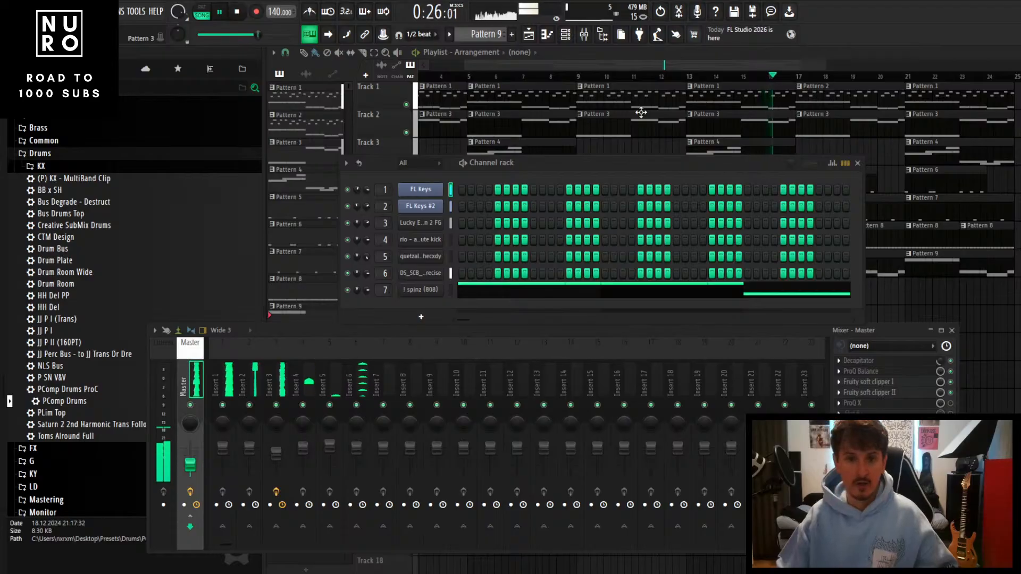
Look over the remaining playlist clips, stop playback and close the channel rack and mixer windows
{"action": "left_click_drag", "start_coordinate": [649, 163], "coordinate": [628, 201]}
{"action": "scroll", "coordinate": [585, 134], "scroll_direction": "down", "scroll_amount": 4}
{"action": "scroll", "coordinate": [584, 136], "scroll_direction": "down", "scroll_amount": 3}
{"action": "scroll", "coordinate": [585, 137], "scroll_direction": "up", "scroll_amount": 3}
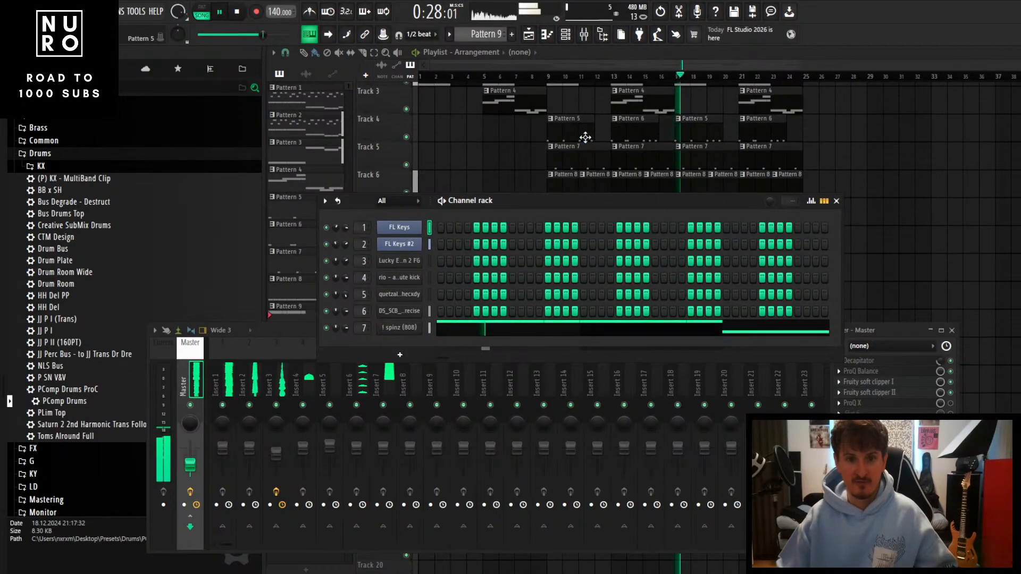
{"action": "scroll", "coordinate": [585, 138], "scroll_direction": "up", "scroll_amount": 5}
{"action": "scroll", "coordinate": [585, 138], "scroll_direction": "up", "scroll_amount": 2}
{"action": "key", "text": "space"}
{"action": "left_click", "coordinate": [836, 201]}
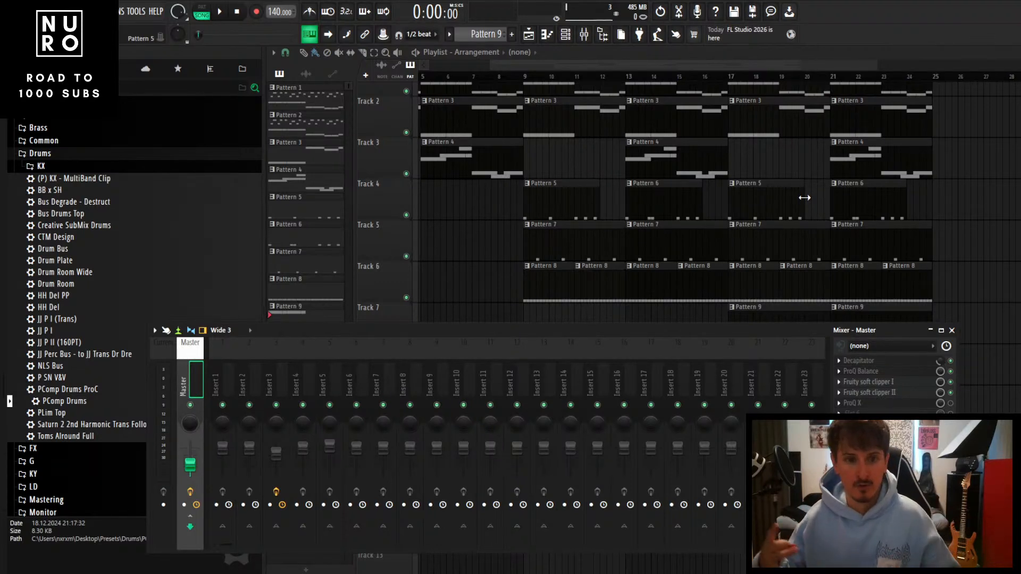
{"action": "left_click", "coordinate": [951, 330]}
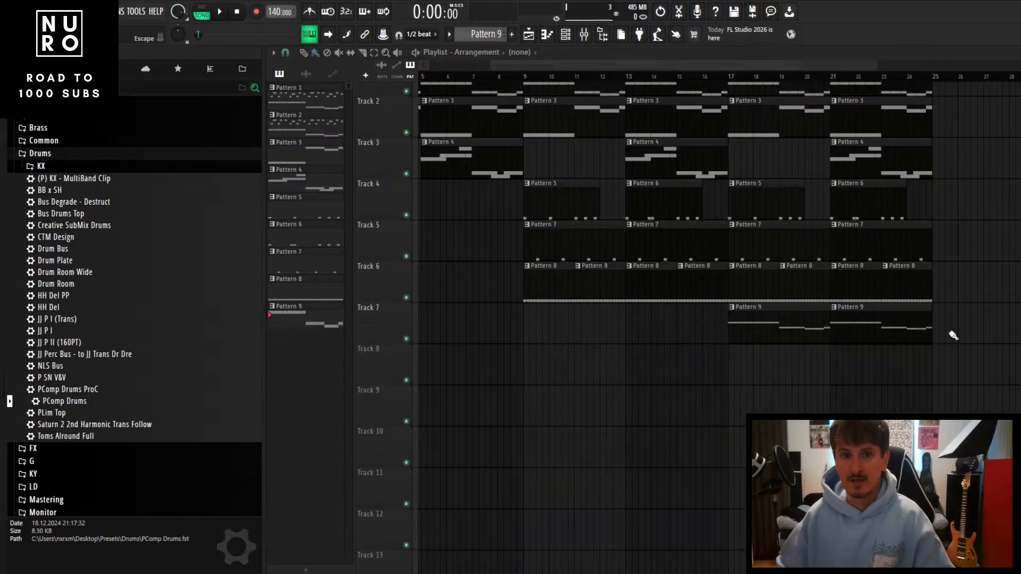
Reopen the channel rack, make it narrower and position it over the empty area below the upper playlist tracks
{"action": "left_click", "coordinate": [565, 34]}
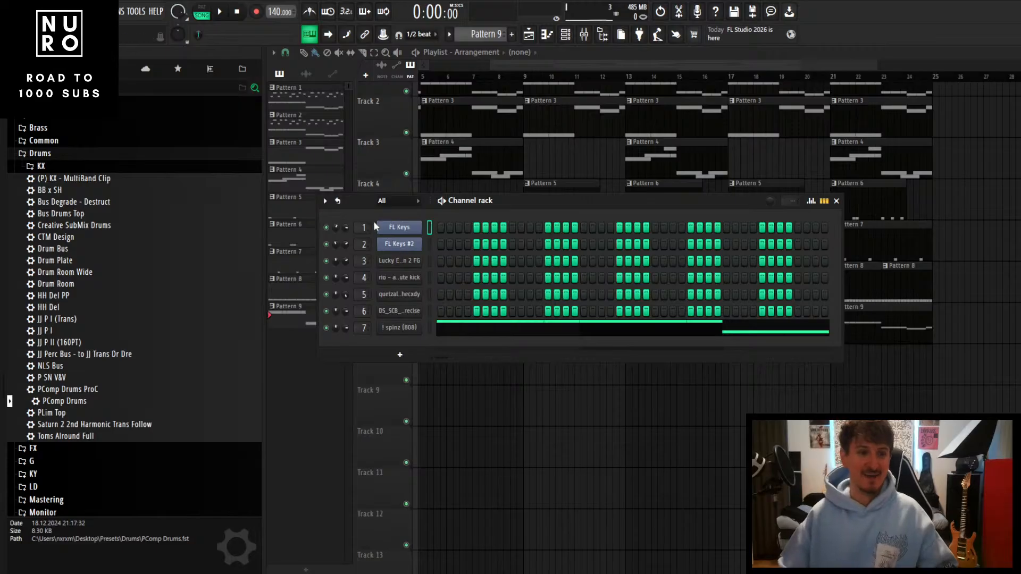
{"action": "left_click_drag", "start_coordinate": [480, 201], "coordinate": [535, 203]}
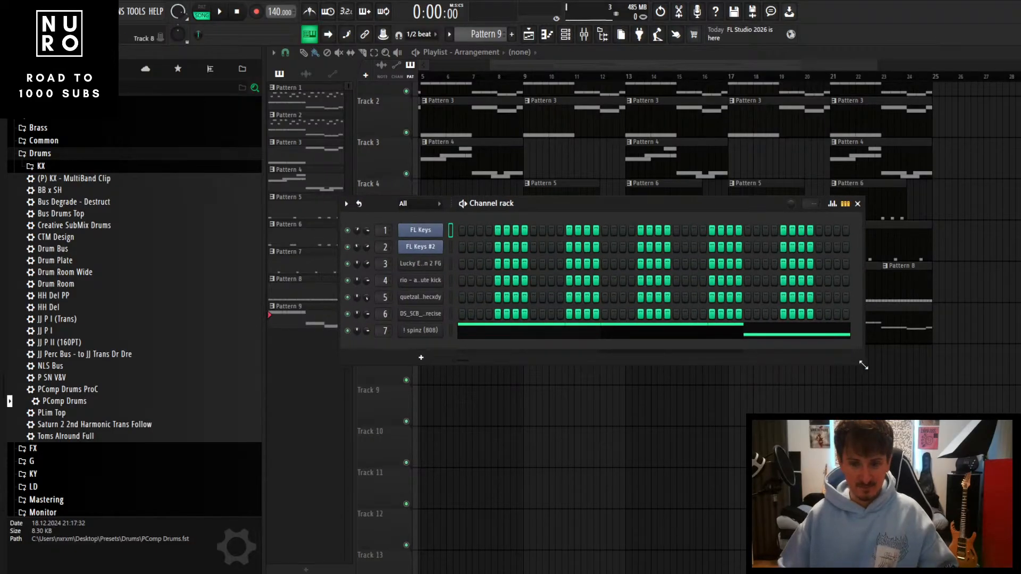
{"action": "left_click_drag", "start_coordinate": [863, 365], "coordinate": [757, 344]}
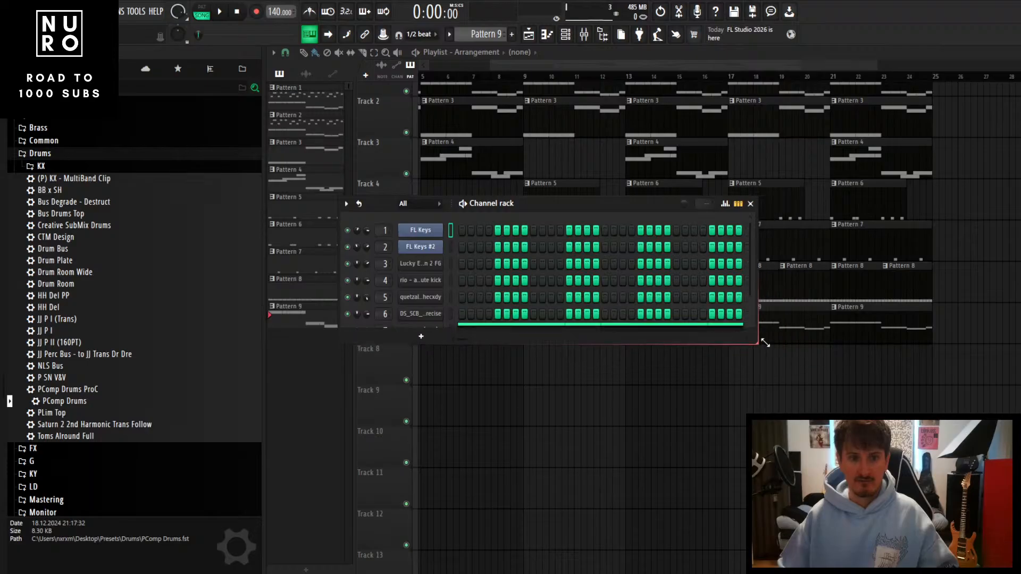
{"action": "left_click_drag", "start_coordinate": [542, 213], "coordinate": [557, 298]}
{"action": "scroll", "coordinate": [524, 229], "scroll_direction": "up", "scroll_amount": 5}
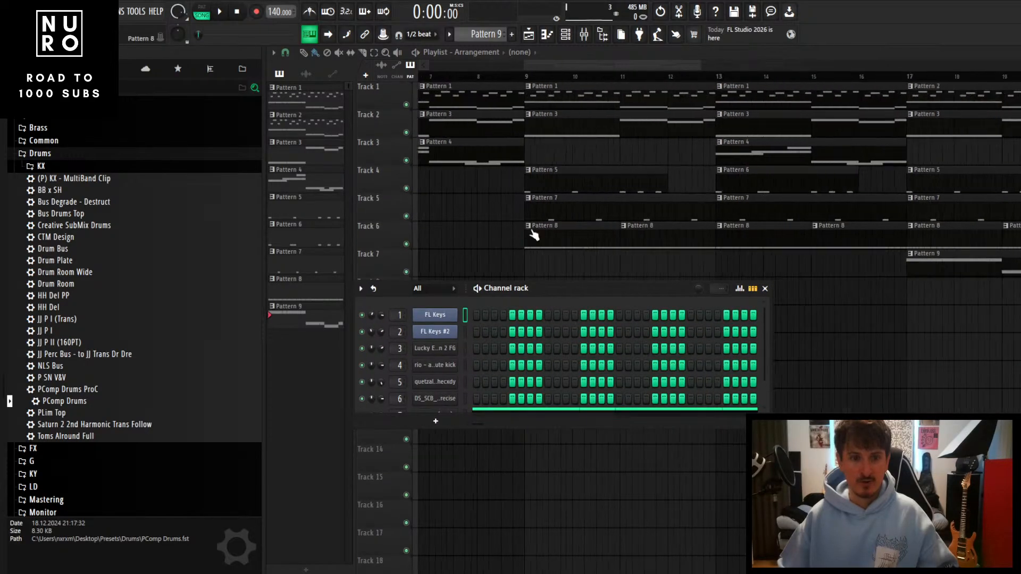
{"action": "scroll", "coordinate": [530, 229], "scroll_direction": "up", "scroll_amount": 2}
{"action": "left_click_drag", "start_coordinate": [576, 67], "coordinate": [477, 70]}
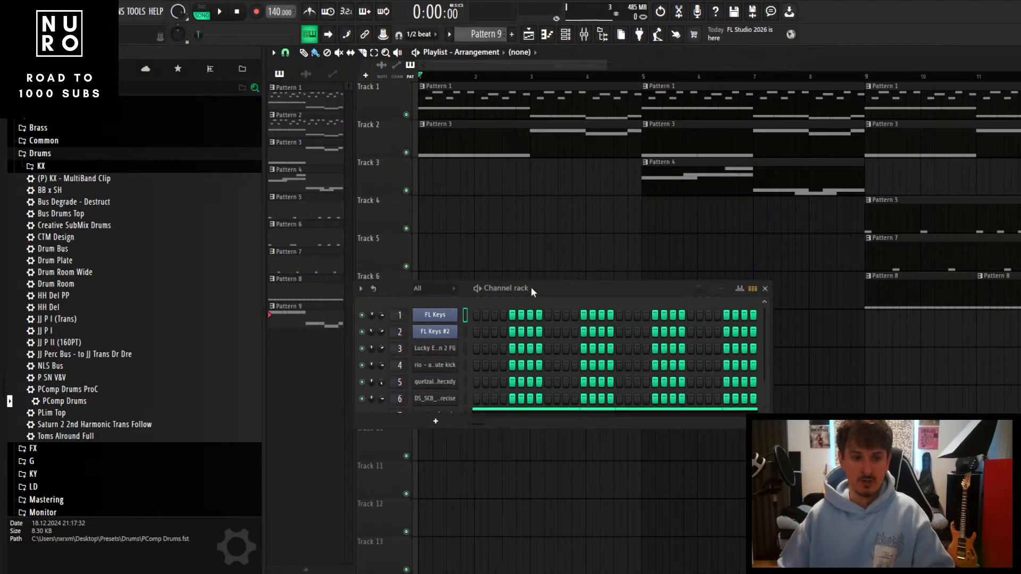
{"action": "left_click_drag", "start_coordinate": [552, 281], "coordinate": [554, 232]}
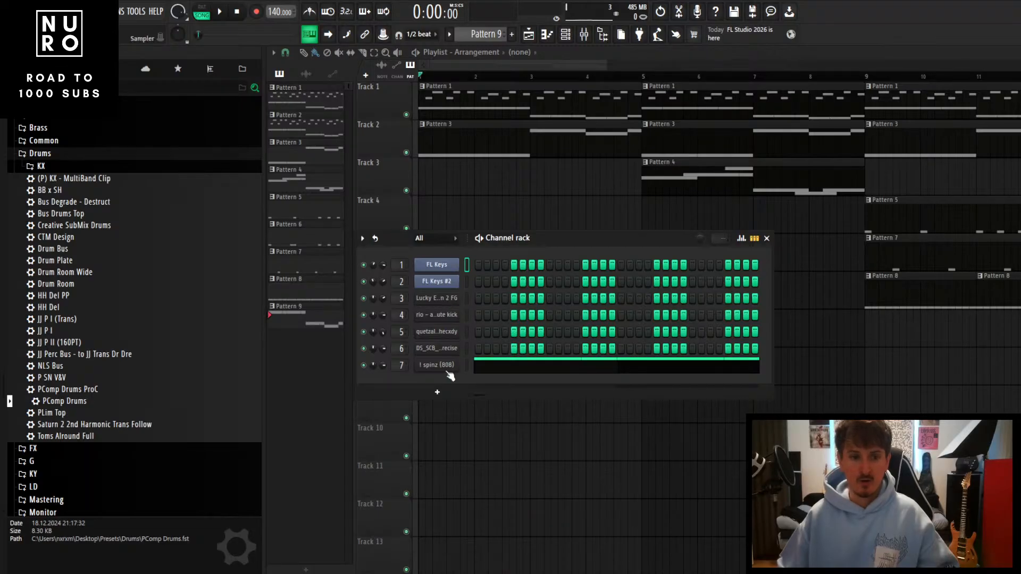
{"action": "scroll", "coordinate": [476, 188], "scroll_direction": "down", "scroll_amount": 5}
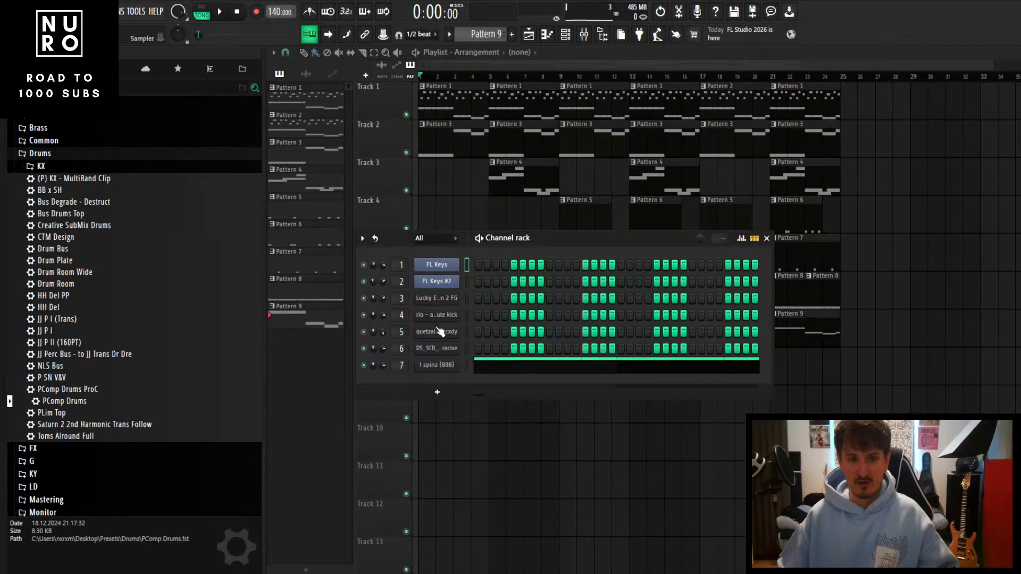
Set the FL Keys channel colour to red in the channel rack
{"action": "left_click", "coordinate": [437, 265], "text": "shift"}
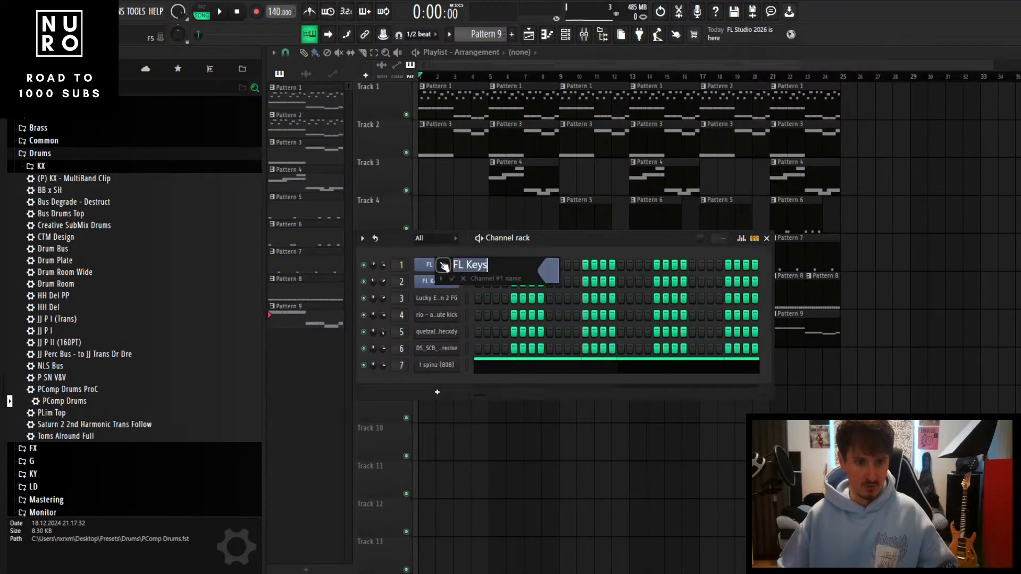
{"action": "left_click", "coordinate": [553, 274]}
{"action": "left_click", "coordinate": [629, 447]}
{"action": "key", "text": "Return"}
{"action": "key", "text": "Return"}
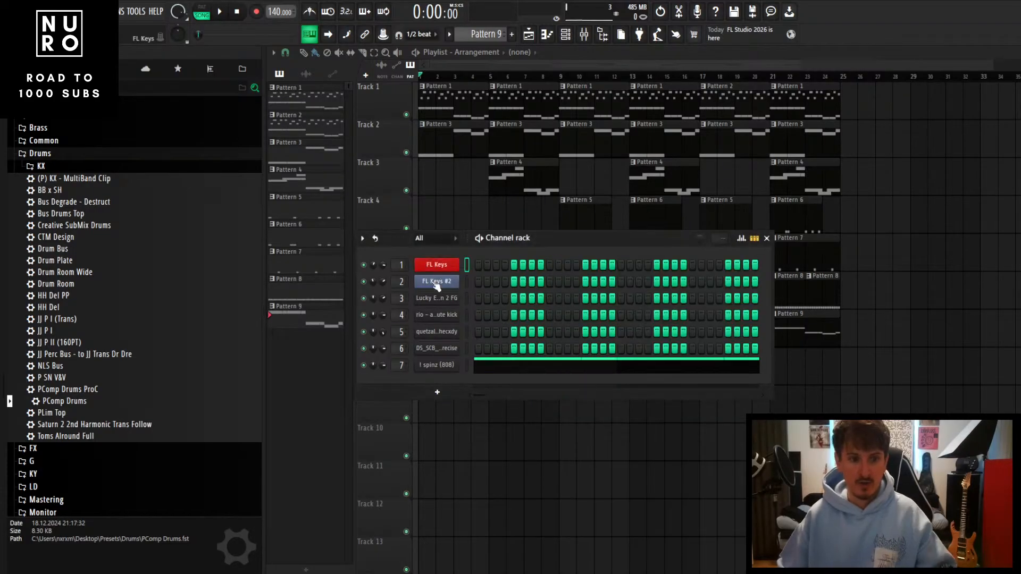
Give the FL Keys #2 channel the same red colour as FL Keys
{"action": "left_click", "coordinate": [436, 286], "text": "shift"}
{"action": "left_click", "coordinate": [552, 290]}
{"action": "left_click", "coordinate": [577, 467]}
{"action": "key", "text": "Return"}
{"action": "key", "text": "Return"}
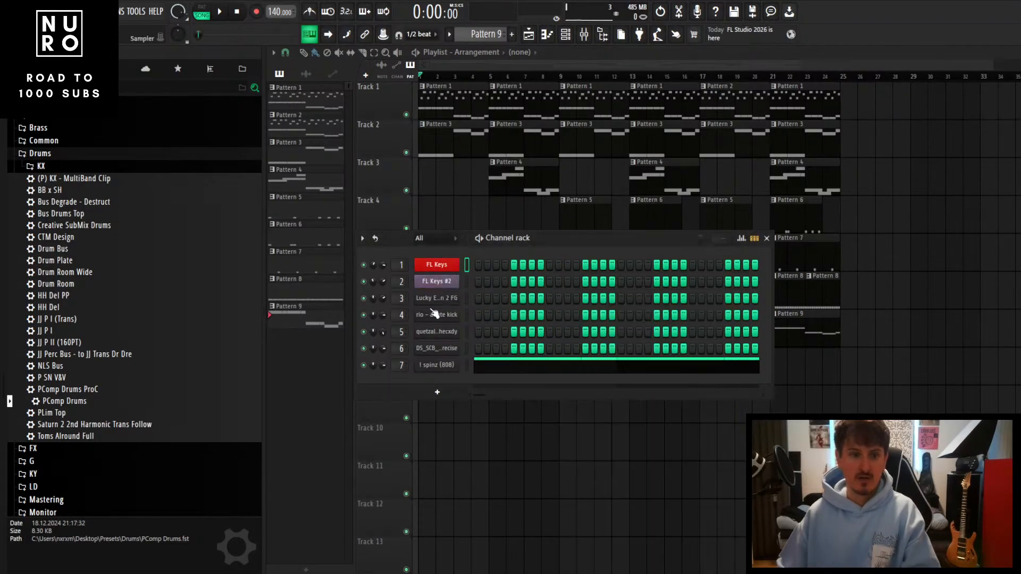
Colour the Lucky Emerson 2 channel red to match the two FL Keys channels
{"action": "left_click", "coordinate": [438, 299], "text": "shift"}
{"action": "left_click", "coordinate": [551, 307]}
{"action": "left_click", "coordinate": [584, 467]}
{"action": "key", "text": "Return"}
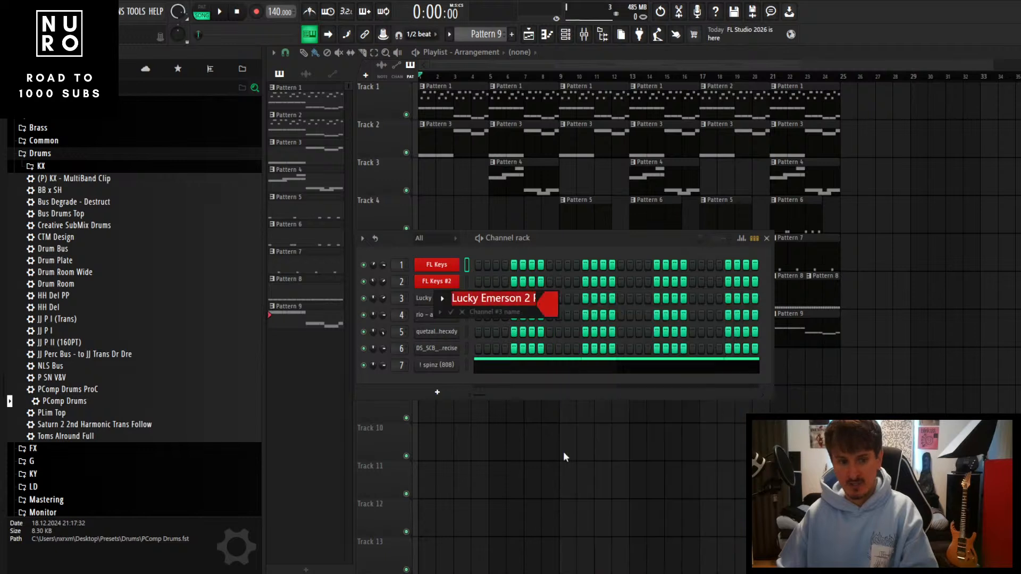
{"action": "key", "text": "Return"}
Set the colour of the rio - absolute kick channel to dark blue #1136B8
{"action": "left_click", "coordinate": [425, 315], "text": "shift"}
{"action": "left_click", "coordinate": [551, 324]}
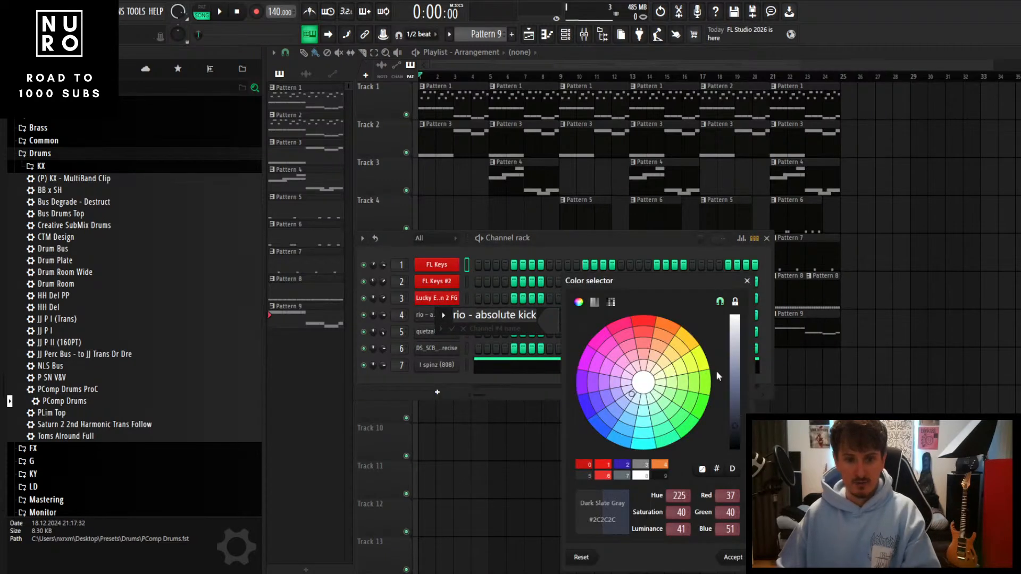
{"action": "left_click", "coordinate": [625, 465]}
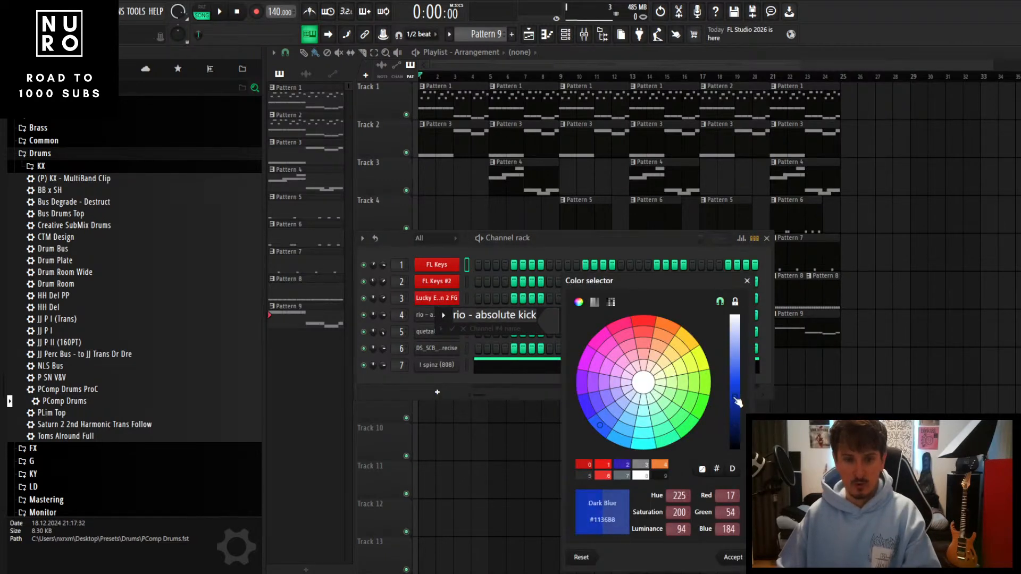
{"action": "key", "text": "Return"}
{"action": "key", "text": "Return"}
Apply the kick channel's blue colour to the quetzalcoatl sn channel
{"action": "middle_click", "coordinate": [443, 332]}
{"action": "left_click", "coordinate": [542, 341]}
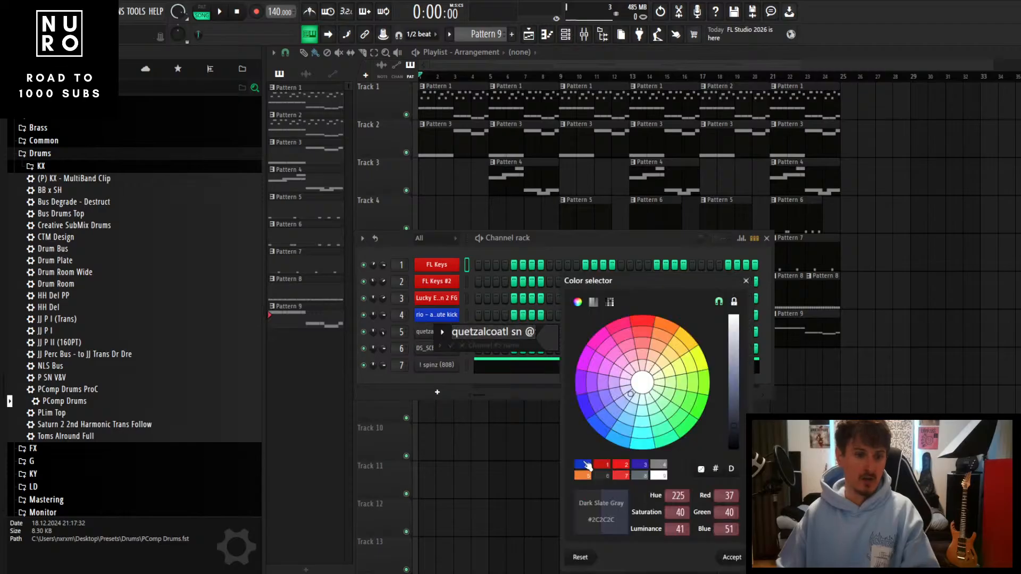
{"action": "left_click", "coordinate": [584, 464]}
{"action": "key", "text": "Return"}
{"action": "key", "text": "Return"}
Colour the DS_SCB_closed_hi channel with the same blue as the other drum channels
{"action": "middle_click", "coordinate": [430, 349]}
{"action": "left_click", "coordinate": [538, 355]}
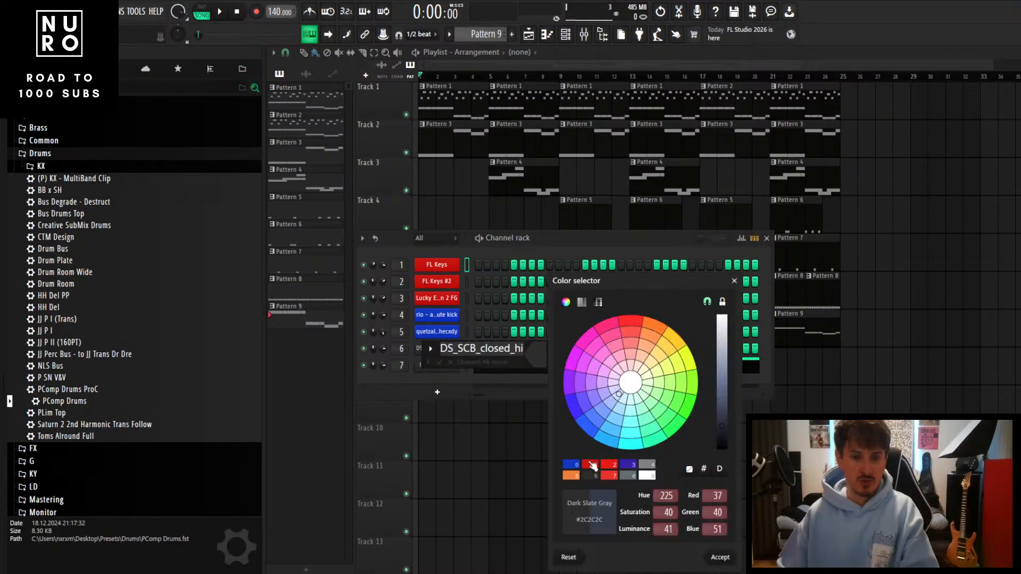
{"action": "left_click", "coordinate": [589, 464]}
{"action": "key", "text": "Return"}
{"action": "left_click", "coordinate": [530, 356]}
{"action": "left_click", "coordinate": [590, 464]}
{"action": "key", "text": "Return"}
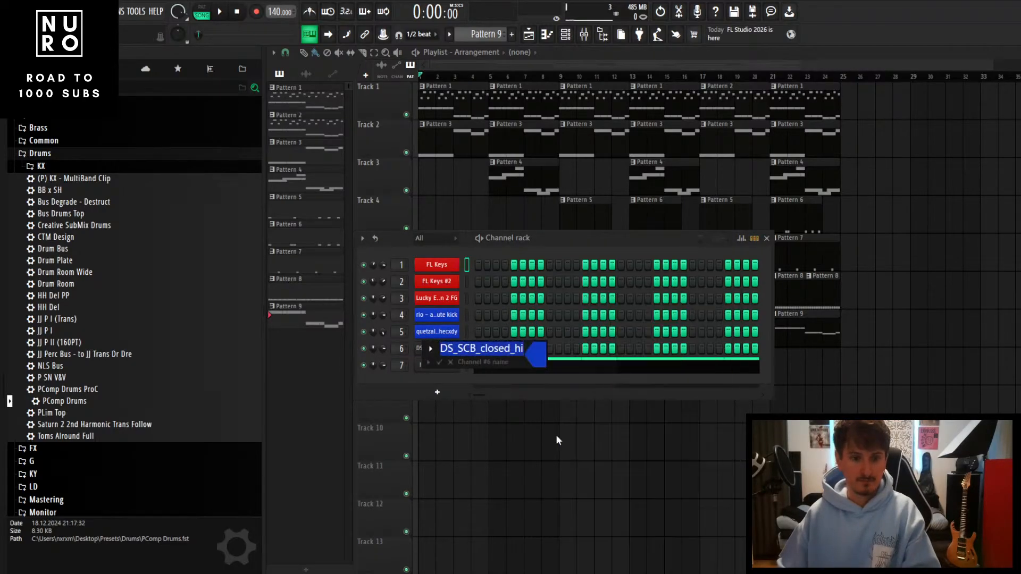
{"action": "key", "text": "Return"}
Set the ! spinz (808) channel colour to the same blue as the drum channels
{"action": "middle_click", "coordinate": [441, 365]}
{"action": "left_click", "coordinate": [442, 367]}
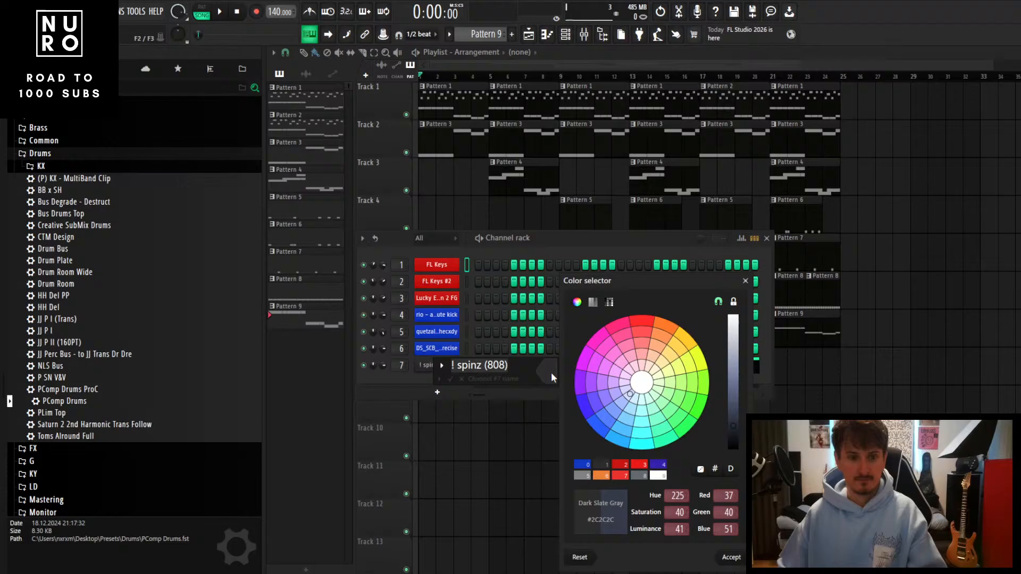
{"action": "left_click", "coordinate": [587, 469]}
{"action": "key", "text": "Return"}
{"action": "key", "text": "Return"}
Darken the ! spinz (808) channel's blue to Navy #0F32A8
{"action": "middle_click", "coordinate": [441, 366]}
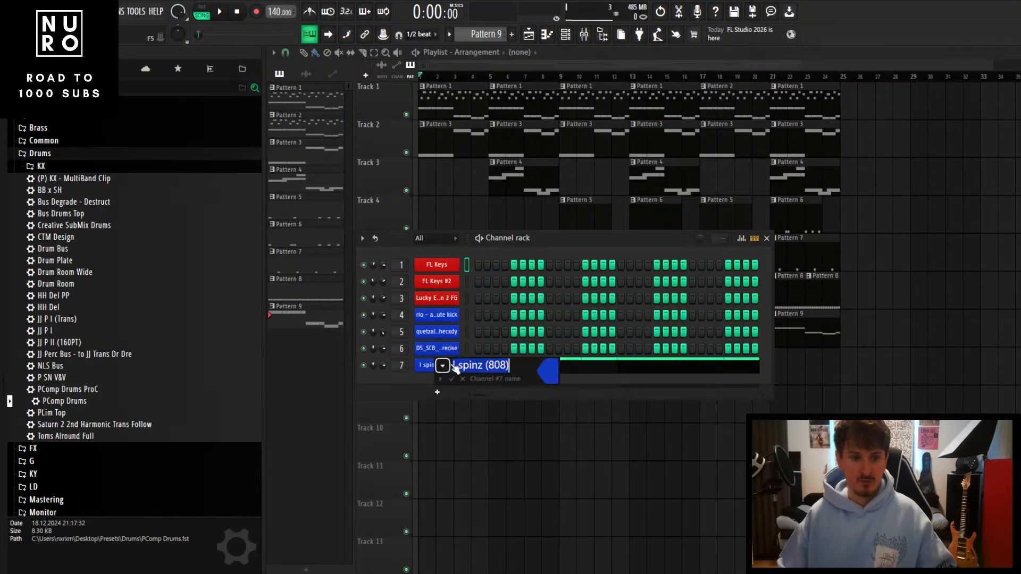
{"action": "left_click", "coordinate": [550, 370]}
{"action": "mouse_move", "coordinate": [735, 396]}
{"action": "left_mouse_down"}
{"action": "mouse_move", "coordinate": [735, 407]}
{"action": "mouse_move", "coordinate": [727, 400]}
{"action": "left_mouse_up"}
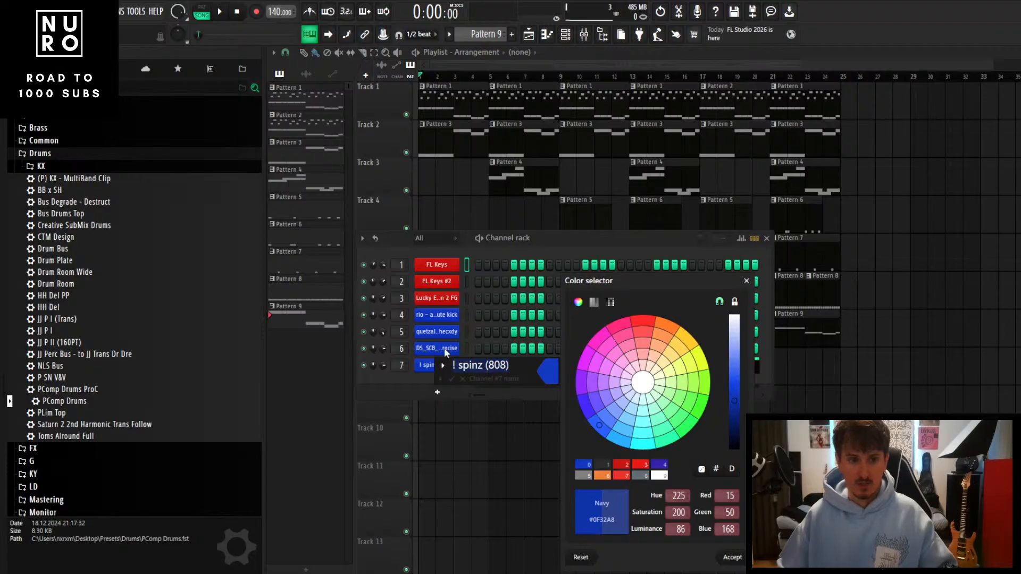
{"action": "key", "text": "Return"}
{"action": "key", "text": "Return"}
Darken the rio - absolute kick channel's blue
{"action": "middle_click", "coordinate": [449, 318]}
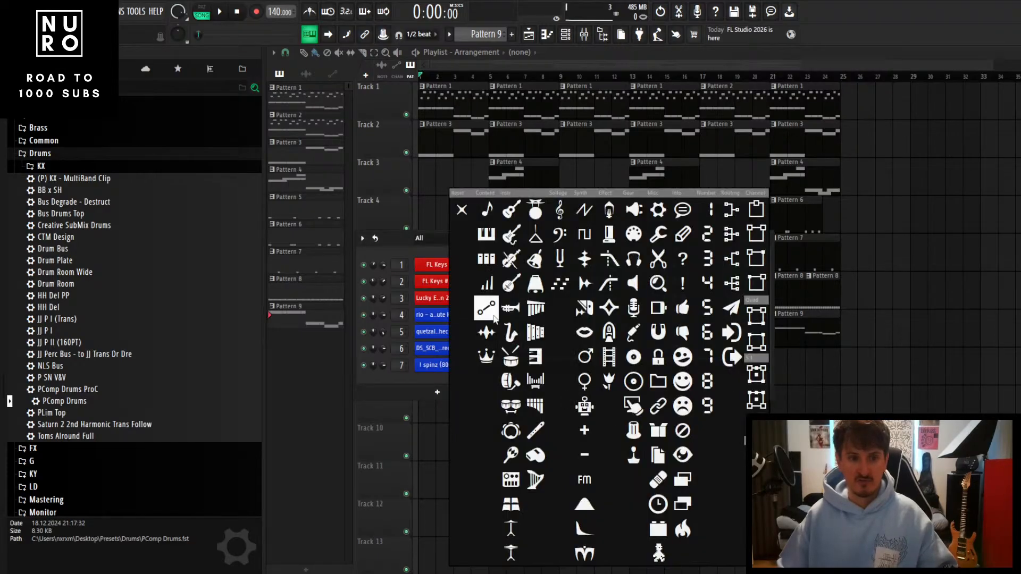
{"action": "middle_click", "coordinate": [449, 321]}
{"action": "left_click", "coordinate": [535, 326]}
{"action": "left_click_drag", "start_coordinate": [736, 406], "coordinate": [730, 417]}
{"action": "key", "text": "Return"}
{"action": "key", "text": "Return"}
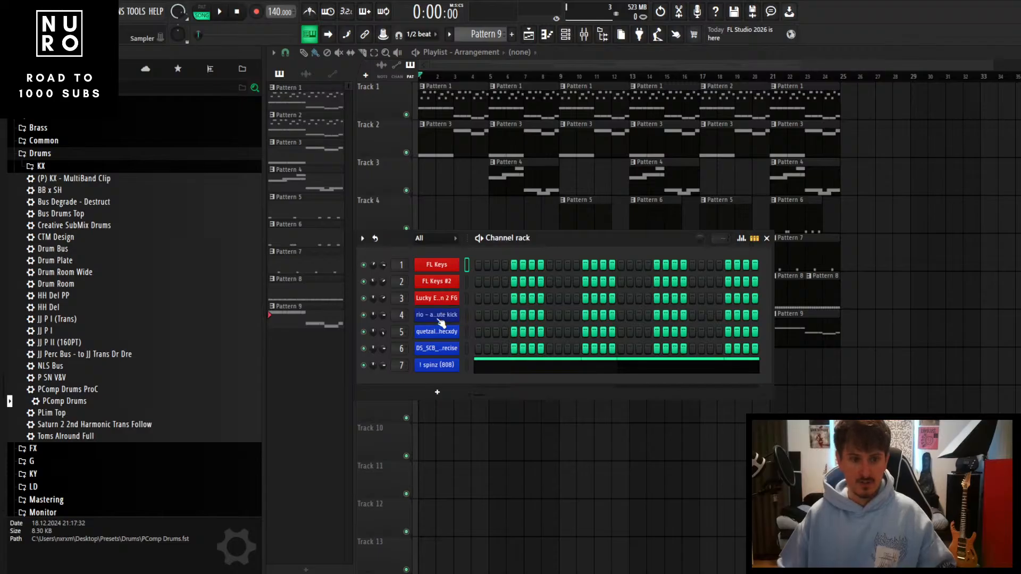
{"action": "middle_click", "coordinate": [440, 321]}
{"action": "left_click", "coordinate": [438, 329]}
{"action": "left_click", "coordinate": [438, 330]}
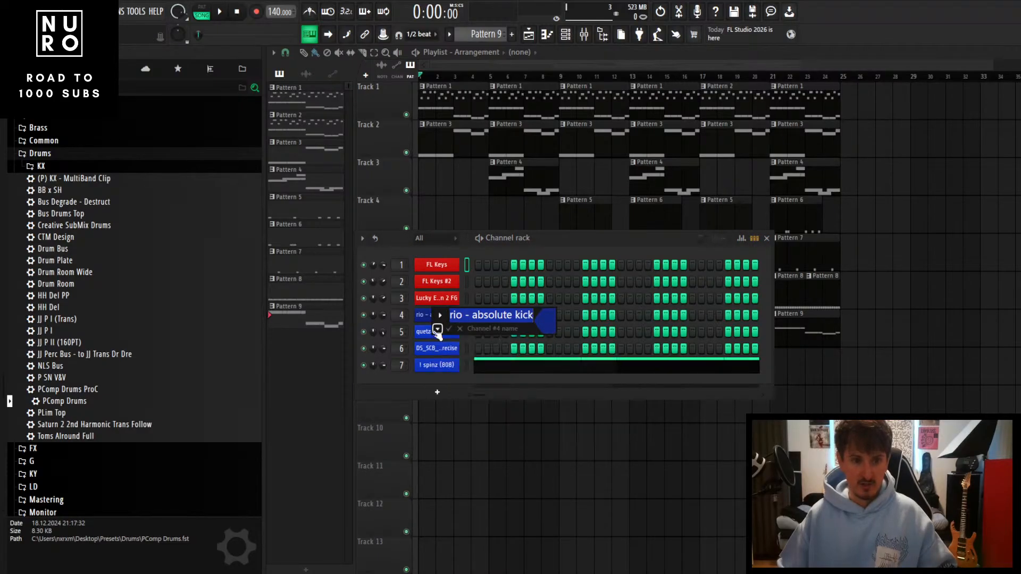
{"action": "key", "text": "Return"}
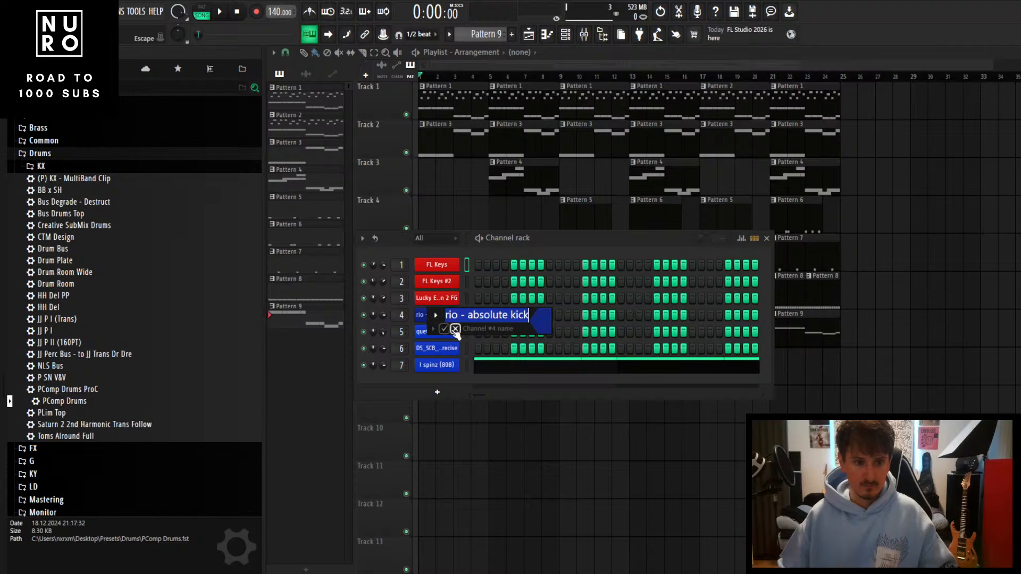
{"action": "left_click", "coordinate": [437, 321]}
{"action": "left_click", "coordinate": [437, 319]}
{"action": "left_click", "coordinate": [437, 319]}
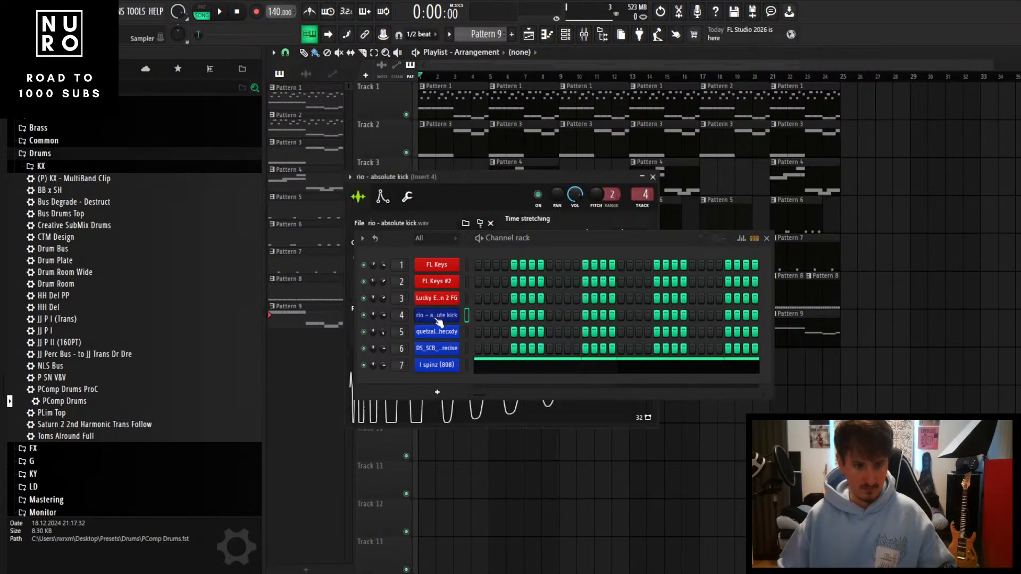
{"action": "left_click", "coordinate": [438, 319]}
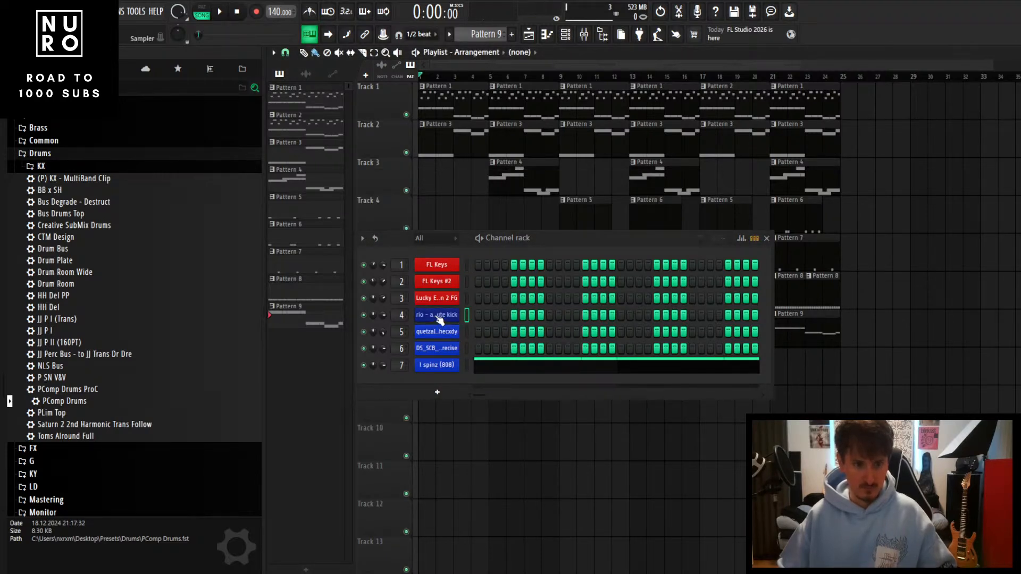
Assign the drum-with-sticks icon to the rio - absolute kick channel
{"action": "right_click", "coordinate": [446, 321]}
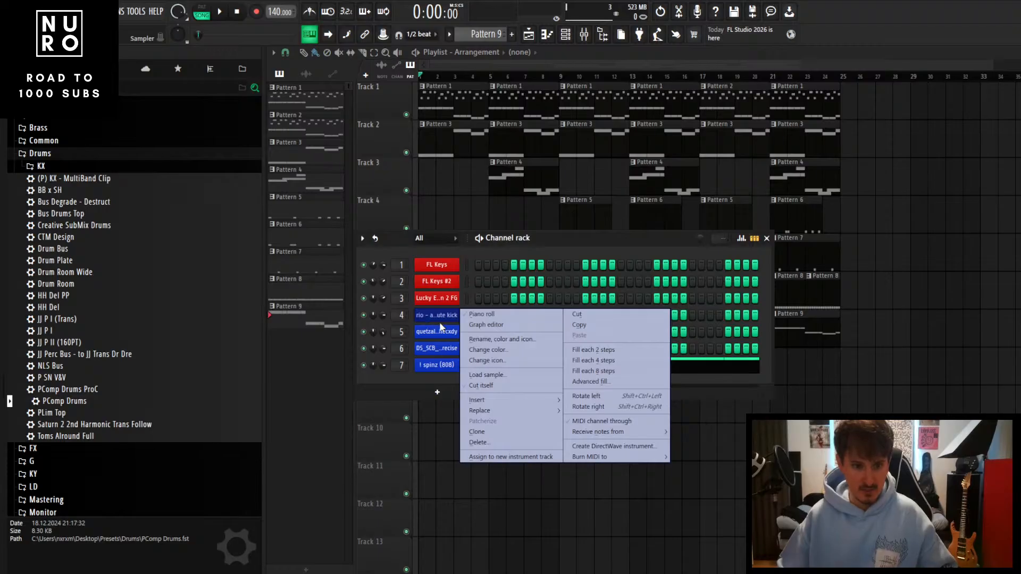
{"action": "left_click", "coordinate": [508, 340]}
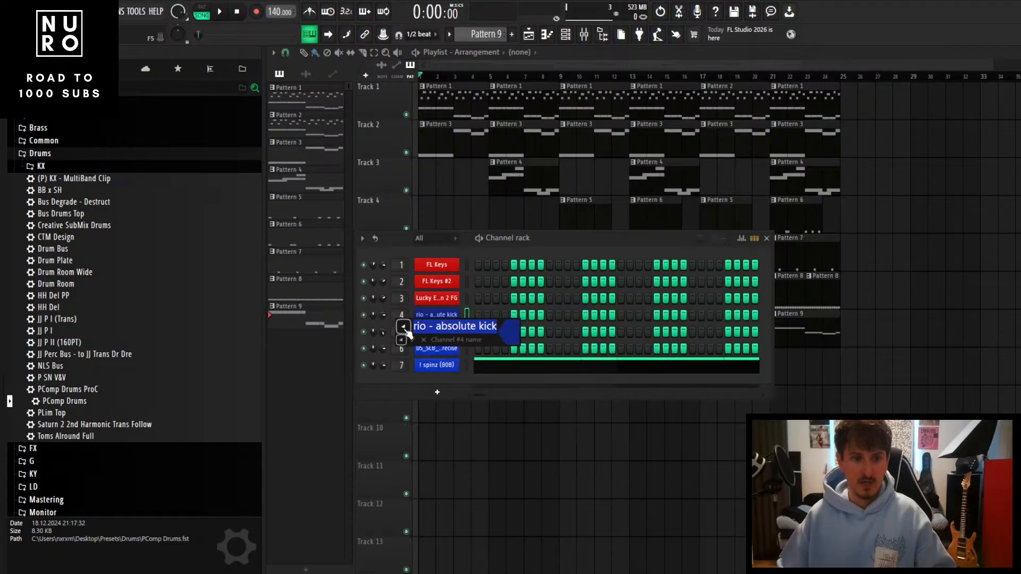
{"action": "left_click", "coordinate": [423, 339]}
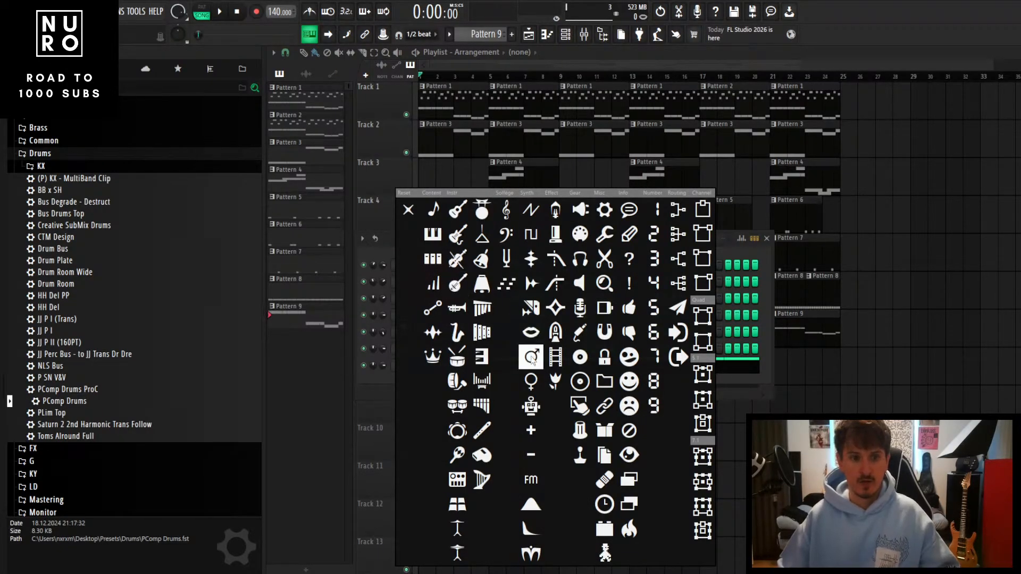
{"action": "left_click", "coordinate": [457, 357]}
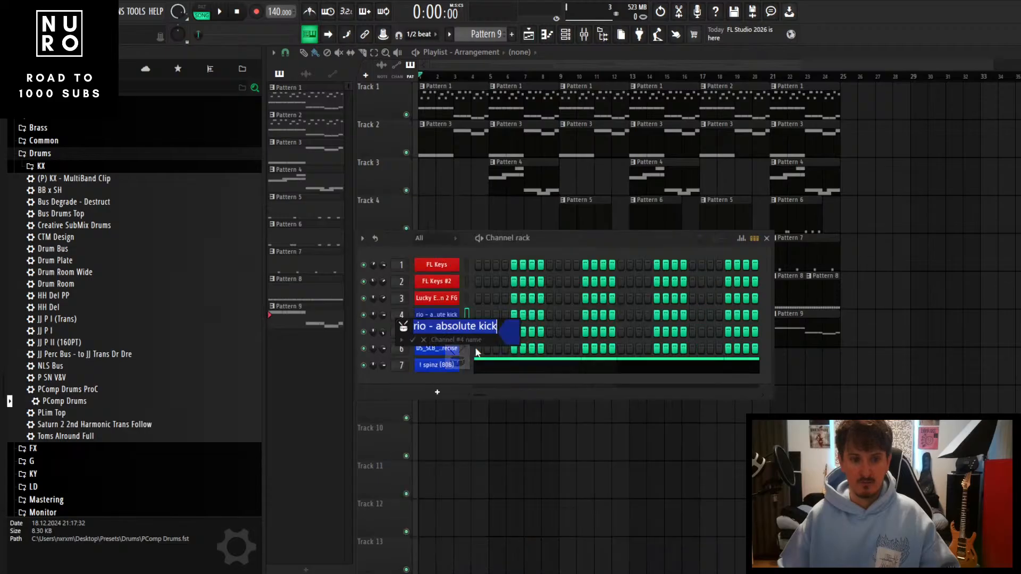
{"action": "left_click", "coordinate": [412, 340]}
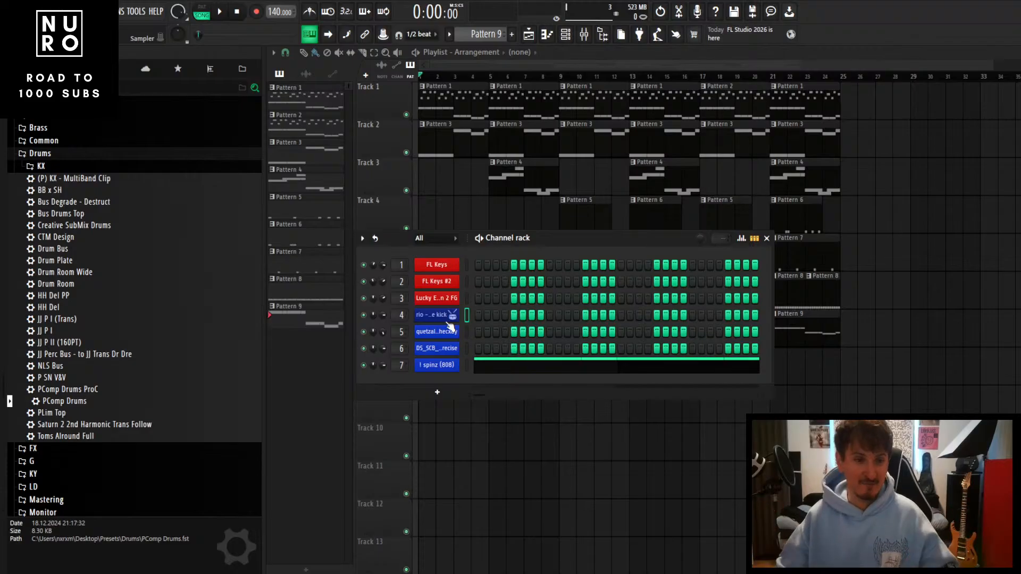
Give the quetzalcoatl snare and DS_SCB closed hi-hat channels the drum-with-sticks icon
{"action": "left_click", "coordinate": [453, 331]}
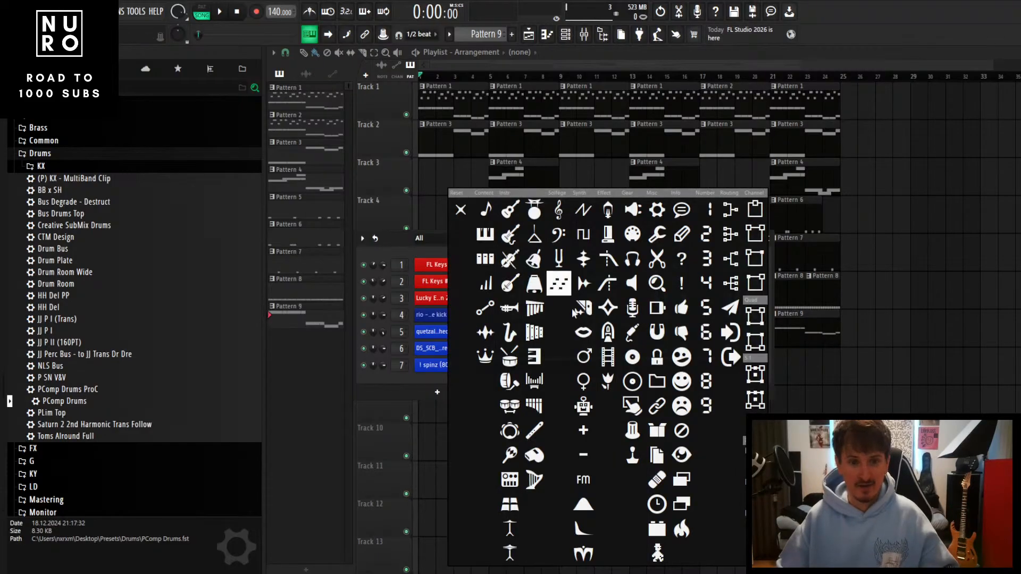
{"action": "left_click", "coordinate": [509, 360]}
{"action": "left_click", "coordinate": [451, 349]}
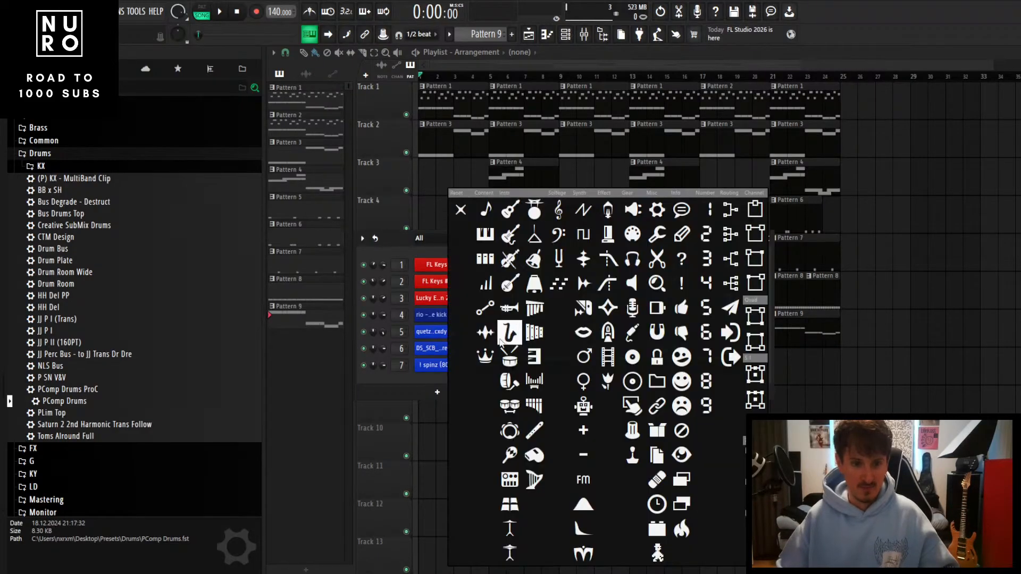
{"action": "left_click", "coordinate": [505, 360]}
Give the ! spinz (808) channel the drum-with-sticks icon
{"action": "middle_click", "coordinate": [482, 365]}
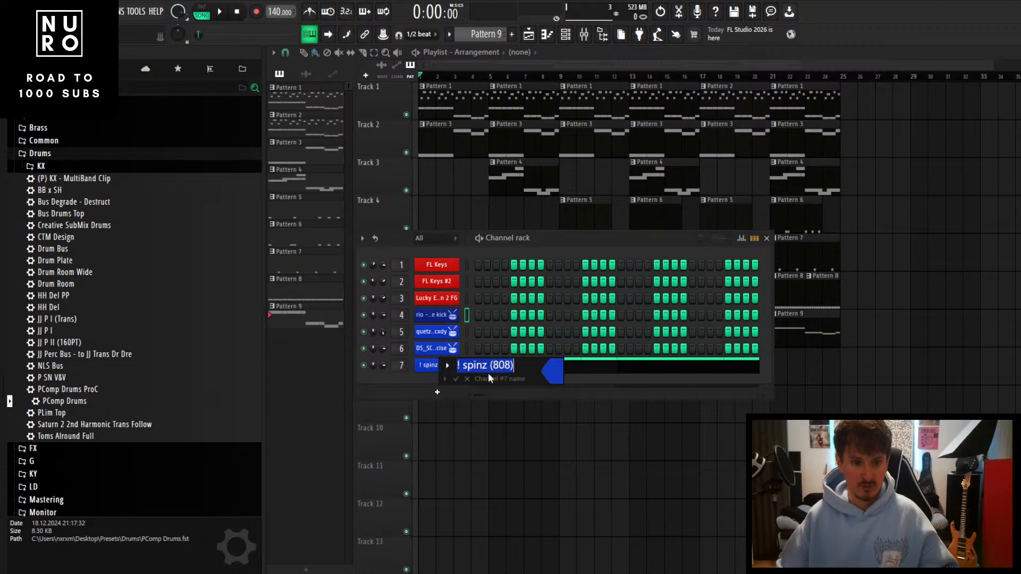
{"action": "left_click", "coordinate": [467, 379]}
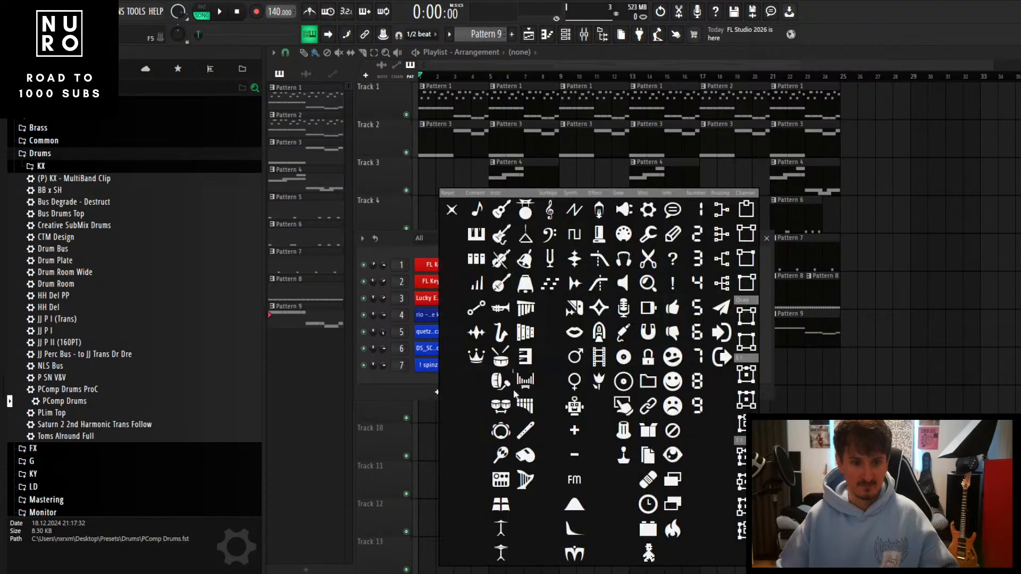
{"action": "left_click", "coordinate": [501, 380]}
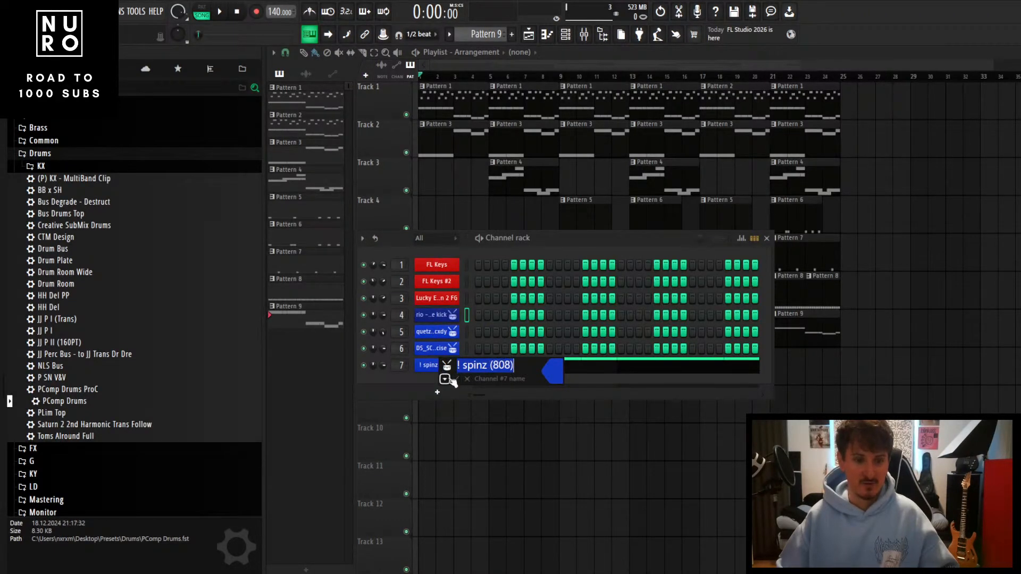
{"action": "left_click", "coordinate": [456, 379]}
Change the rio - absolute kick channel's icon to the bass drum with beater
{"action": "middle_click", "coordinate": [450, 318]}
{"action": "left_click", "coordinate": [448, 316]}
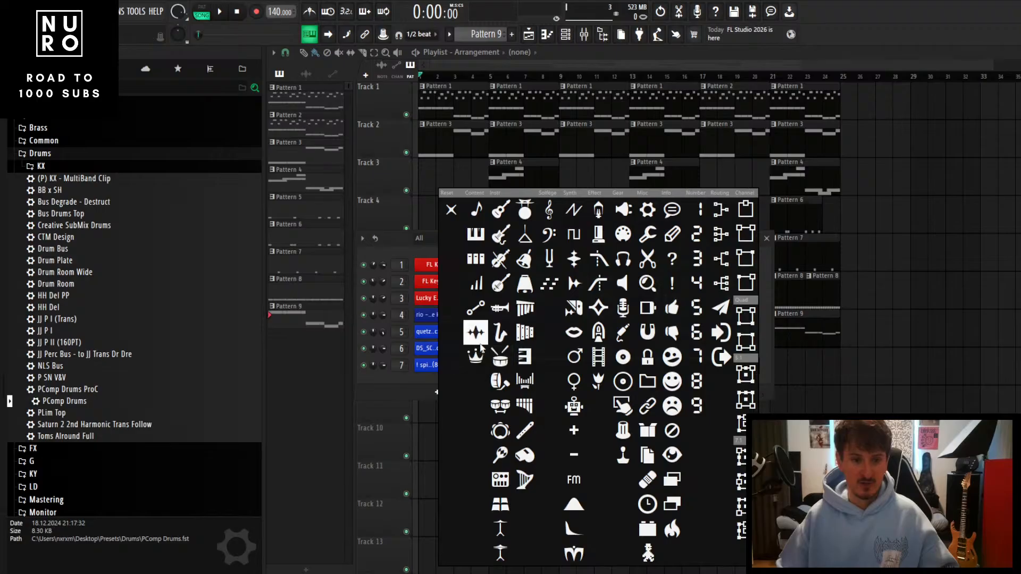
{"action": "left_click", "coordinate": [500, 381]}
{"action": "left_click", "coordinate": [456, 331]}
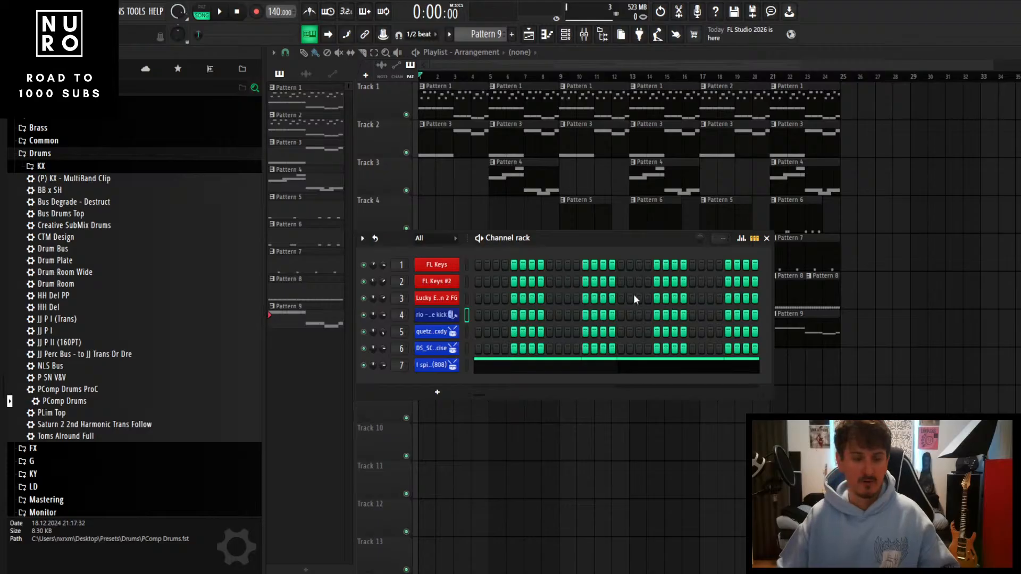
Assign the piano keys icon to the first FL Keys channel
{"action": "middle_click", "coordinate": [439, 272]}
{"action": "left_click", "coordinate": [447, 265]}
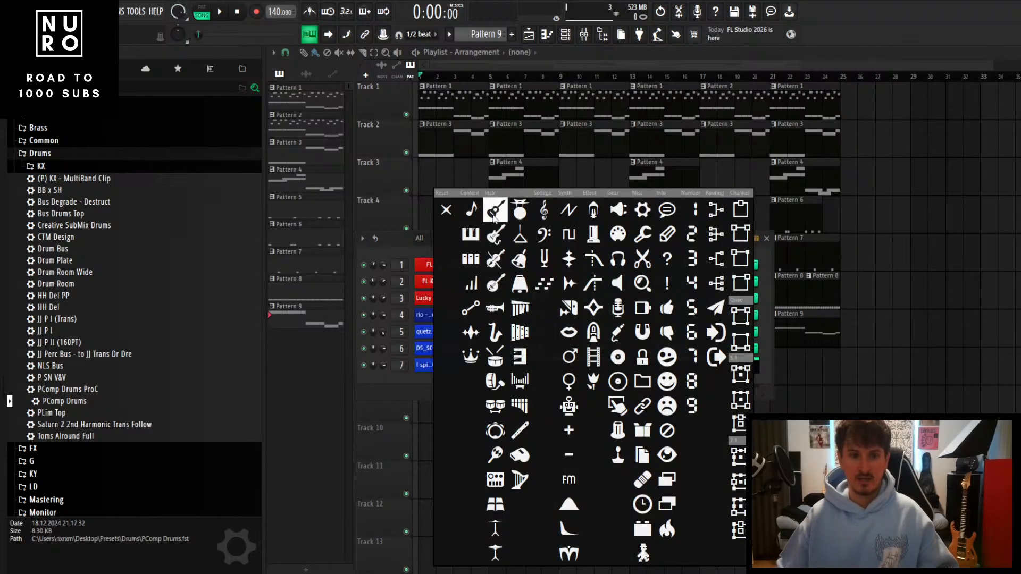
{"action": "left_click", "coordinate": [470, 234]}
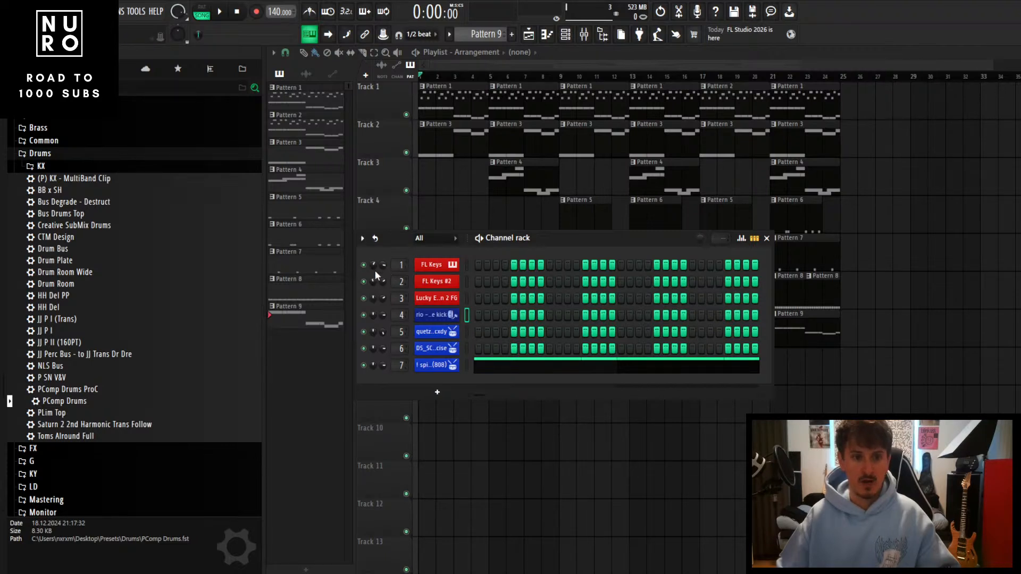
Move the channel rack below the arrangement's clips and place the playhead at bar 9
{"action": "left_click_drag", "start_coordinate": [551, 236], "coordinate": [505, 355]}
{"action": "scroll", "coordinate": [461, 299], "scroll_direction": "down", "scroll_amount": 1}
{"action": "scroll", "coordinate": [461, 299], "scroll_direction": "up", "scroll_amount": 3}
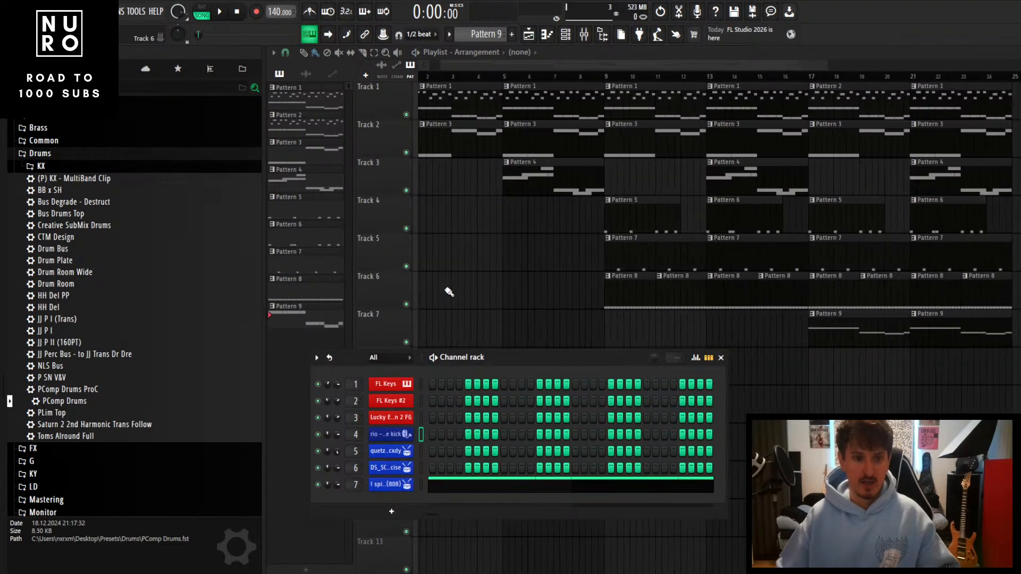
{"action": "scroll", "coordinate": [697, 301], "scroll_direction": "up", "scroll_amount": 2}
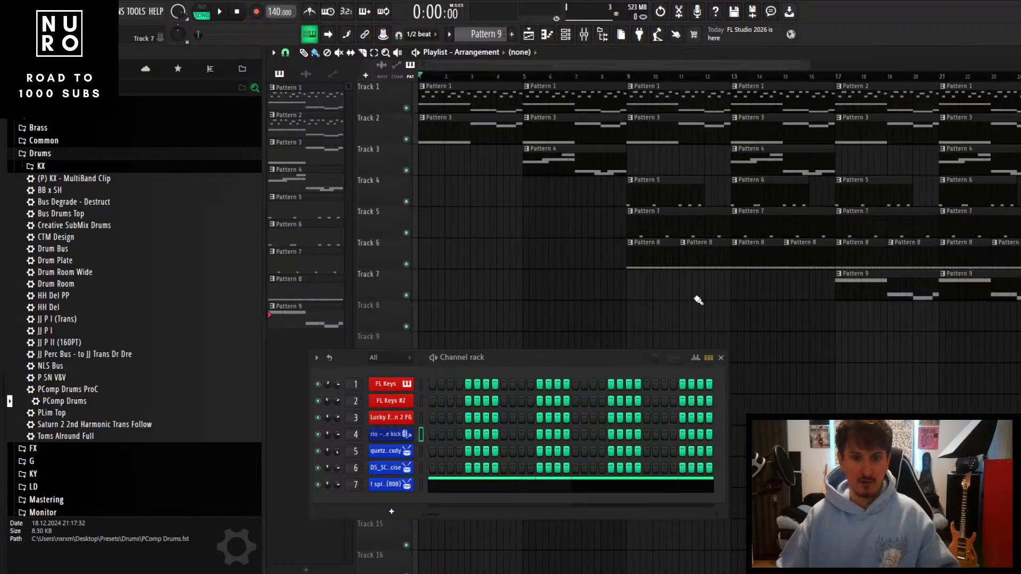
{"action": "scroll", "coordinate": [668, 298], "scroll_direction": "down", "scroll_amount": 1}
{"action": "left_click", "coordinate": [550, 82]}
{"action": "scroll", "coordinate": [489, 112], "scroll_direction": "up", "scroll_amount": 1}
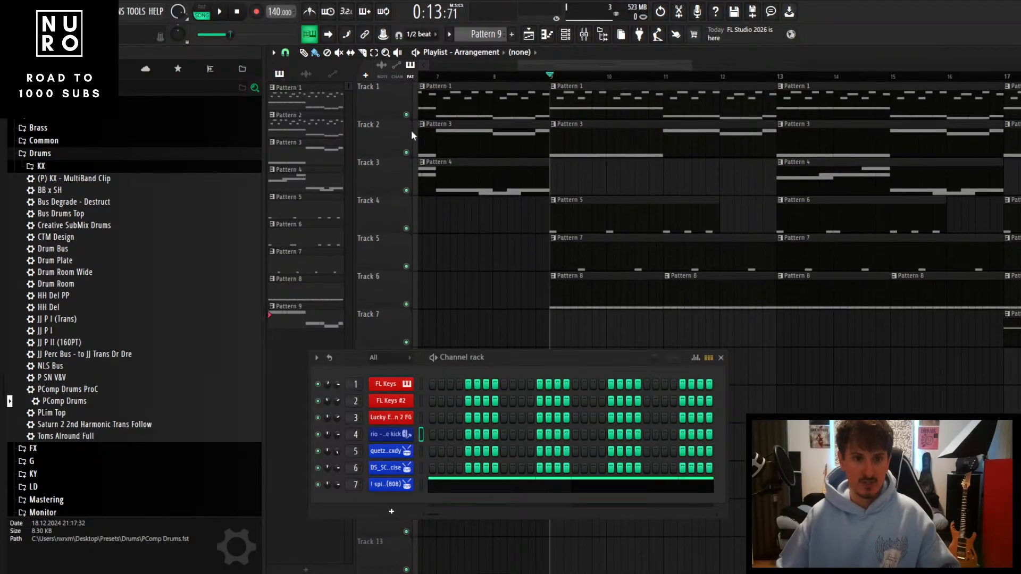
Mute Tracks 1, 2 and 3 and play the remaining drum tracks from bar 9
{"action": "left_click", "coordinate": [406, 115]}
{"action": "left_click", "coordinate": [407, 153]}
{"action": "scroll", "coordinate": [476, 188], "scroll_direction": "down", "scroll_amount": 3}
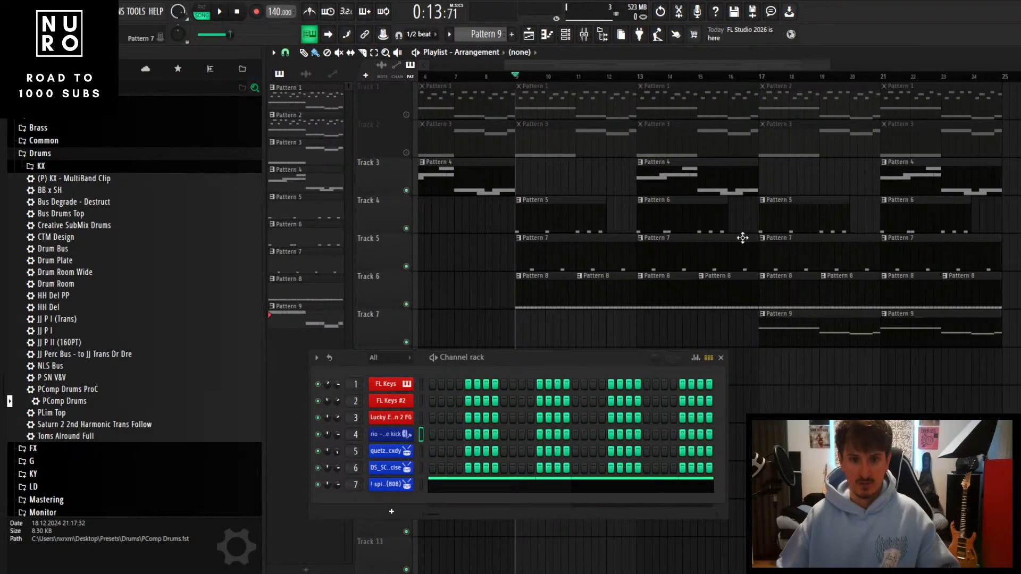
{"action": "left_click", "coordinate": [406, 190]}
{"action": "scroll", "coordinate": [711, 234], "scroll_direction": "down", "scroll_amount": 1}
{"action": "key", "text": "space"}
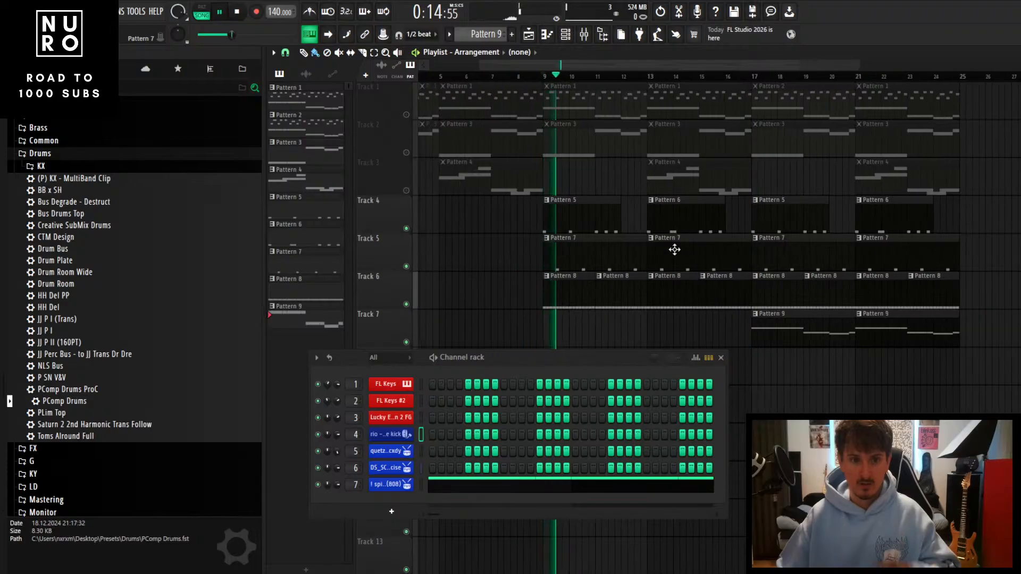
Open the mixer, reset the Master volume fader and select Insert 6
{"action": "left_click", "coordinate": [583, 34]}
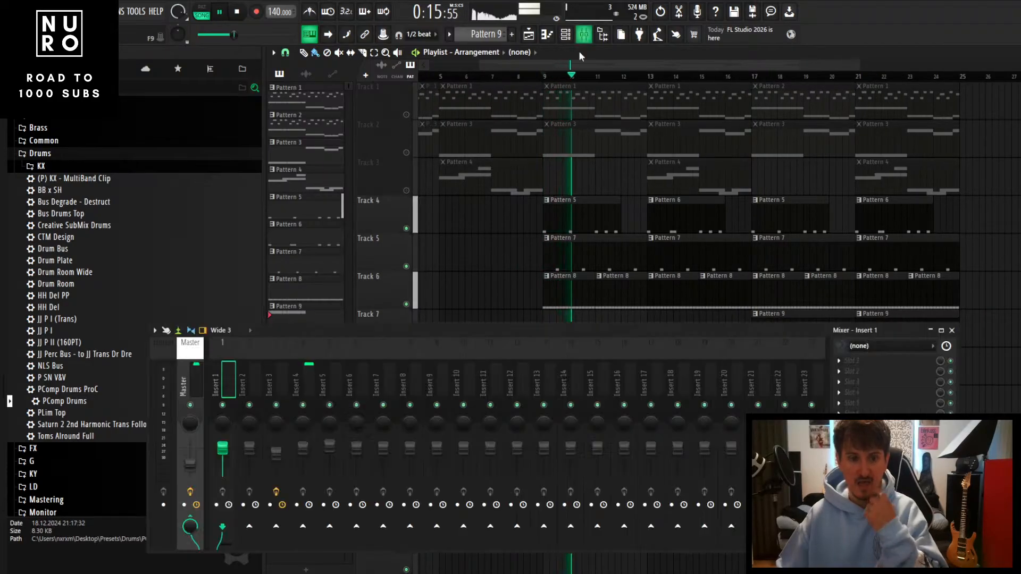
{"action": "right_click", "coordinate": [195, 466]}
{"action": "left_click", "coordinate": [218, 392]}
{"action": "left_click", "coordinate": [350, 385]}
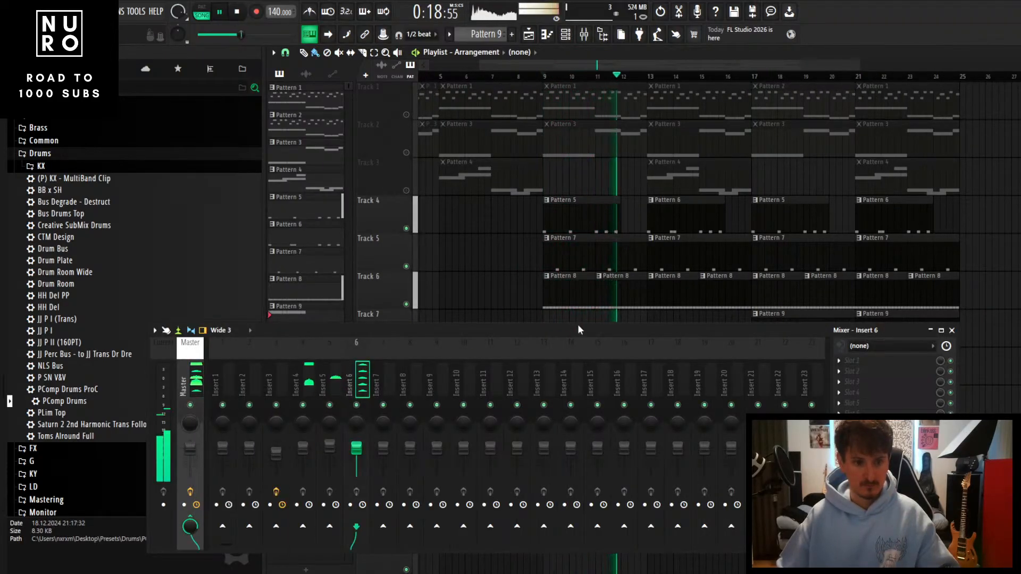
Move the mixer and channel rack clear of the drum clips and stop playback
{"action": "left_click_drag", "start_coordinate": [579, 329], "coordinate": [572, 452]}
{"action": "left_click_drag", "start_coordinate": [579, 361], "coordinate": [599, 347]}
{"action": "key", "text": "space"}
Examine the closed hi-hat notes of Pattern 8 in the piano roll
{"action": "double_click", "coordinate": [579, 292]}
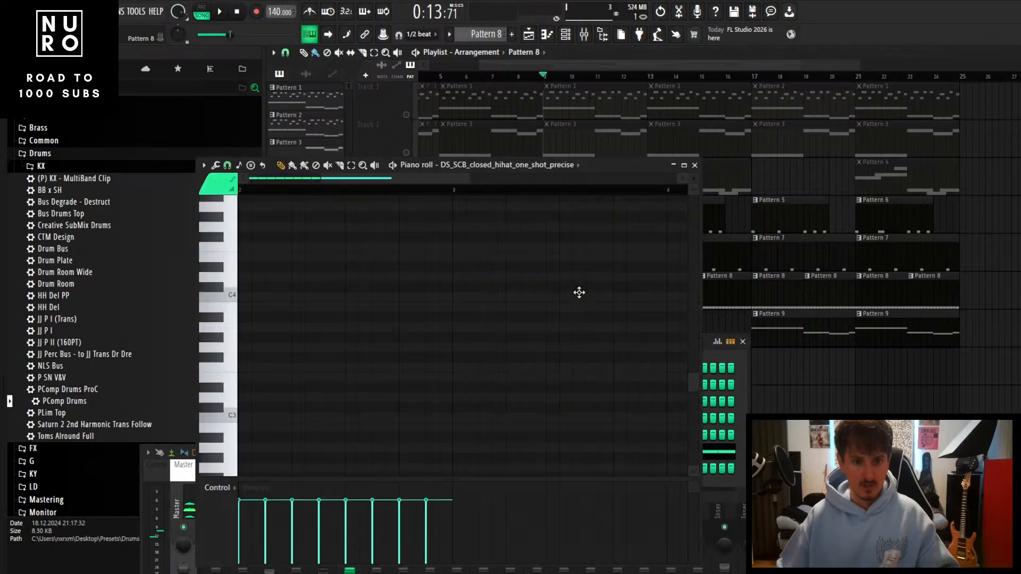
{"action": "left_click", "coordinate": [694, 165]}
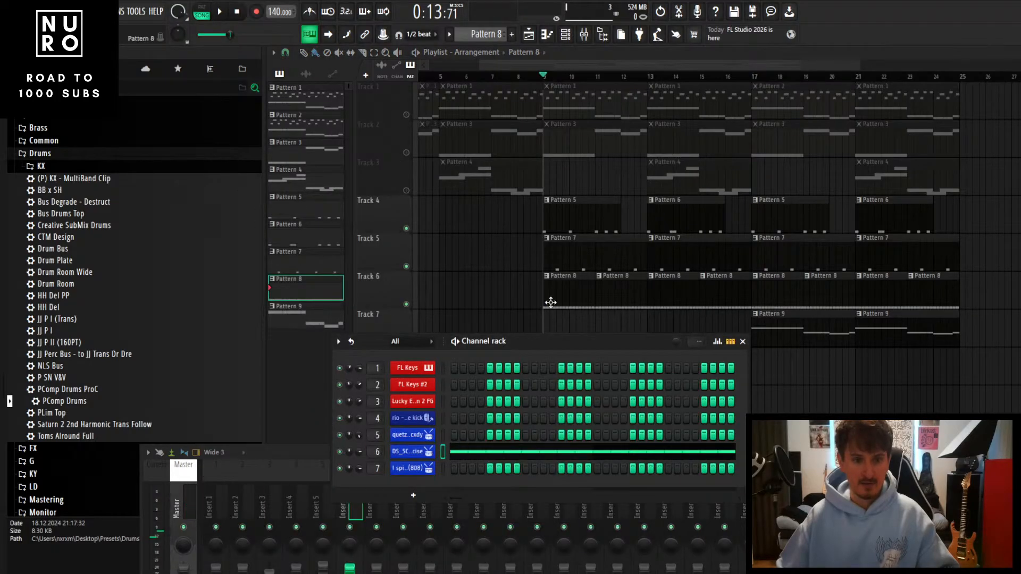
{"action": "double_click", "coordinate": [569, 292]}
{"action": "scroll", "coordinate": [329, 273], "scroll_direction": "up", "scroll_amount": 2}
{"action": "scroll", "coordinate": [333, 290], "scroll_direction": "down", "scroll_amount": 2}
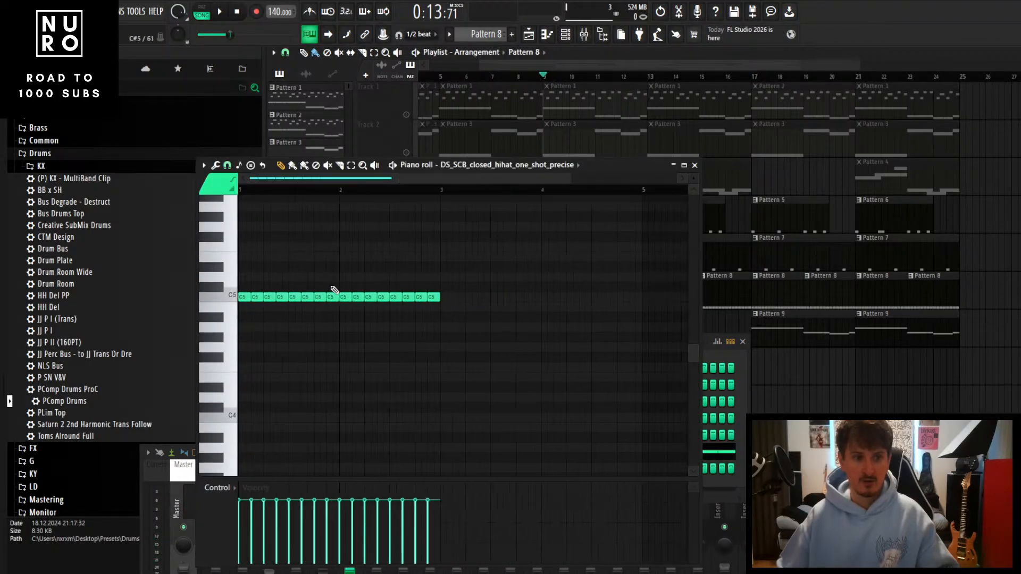
Play the drum section from bar 9 with the piano roll closed, then stop playback
{"action": "key", "text": "space"}
{"action": "left_click", "coordinate": [694, 165]}
{"action": "scroll", "coordinate": [598, 240], "scroll_direction": "down", "scroll_amount": 1}
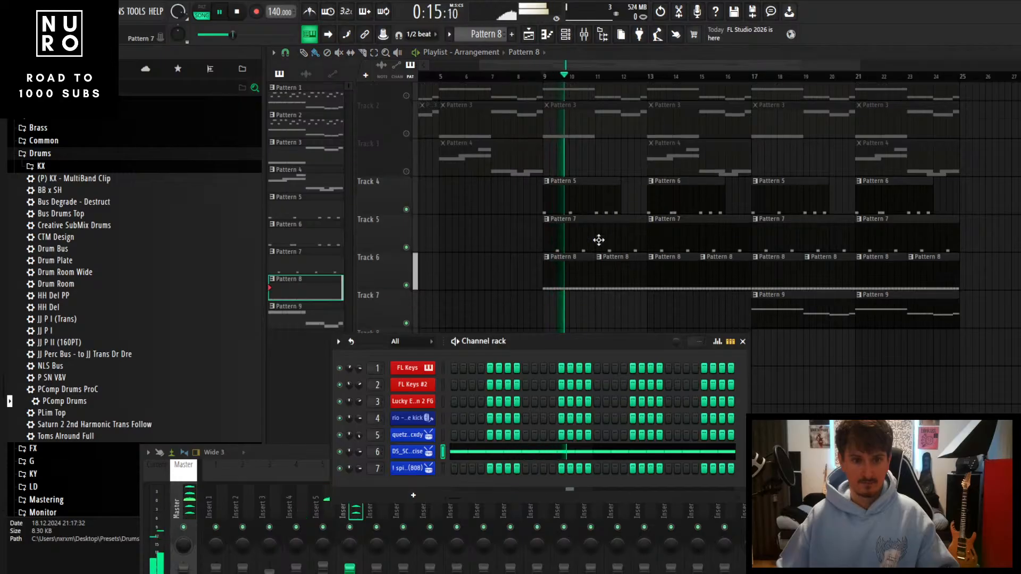
{"action": "scroll", "coordinate": [575, 296], "scroll_direction": "up", "scroll_amount": 2}
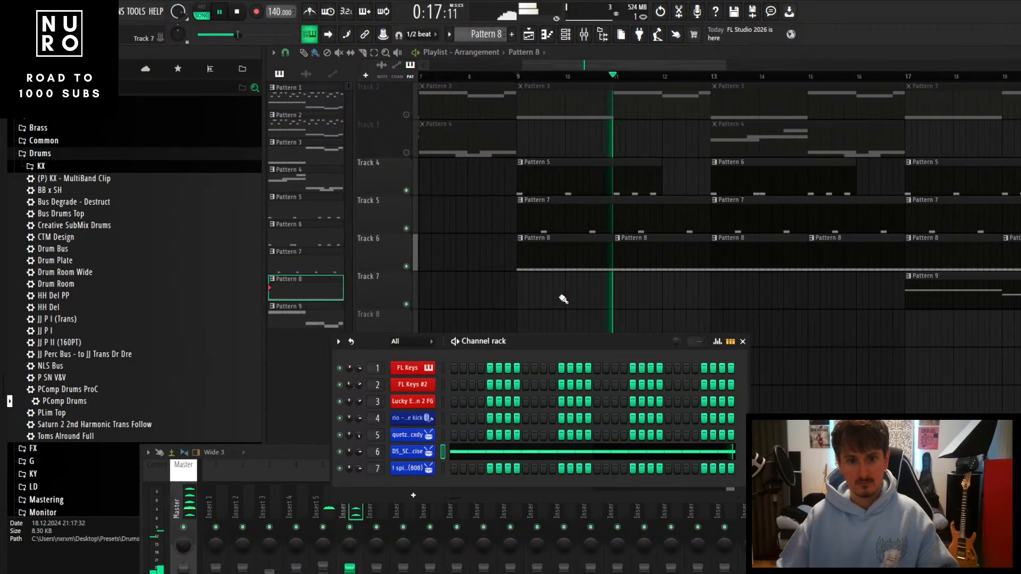
{"action": "scroll", "coordinate": [560, 289], "scroll_direction": "down", "scroll_amount": 2}
{"action": "key", "text": "space"}
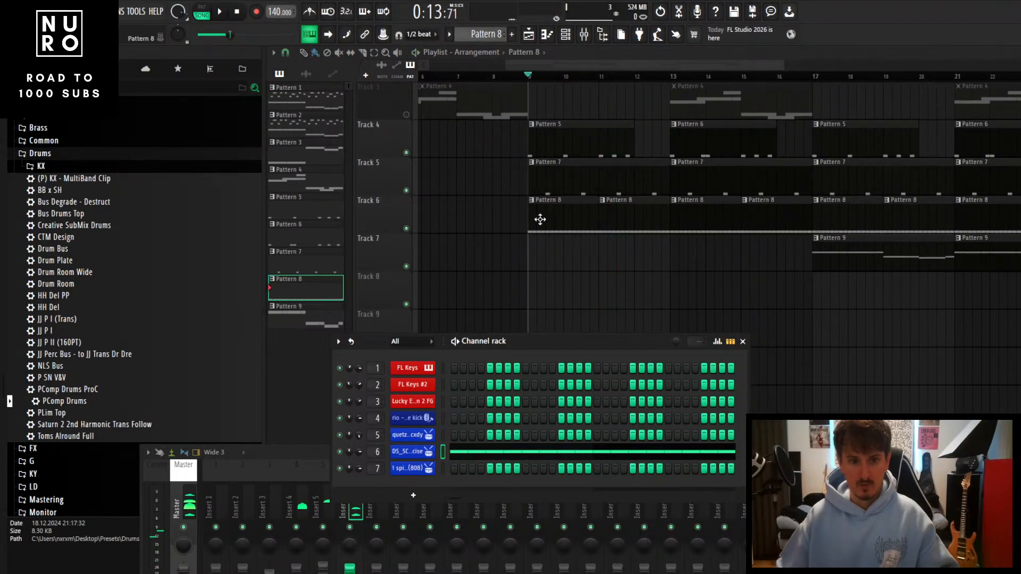
Place a Pattern 8 clip on Track 7 at bar 9 and mute Track 6
{"action": "left_click", "coordinate": [532, 262]}
{"action": "scroll", "coordinate": [531, 262], "scroll_direction": "up", "scroll_amount": 1}
{"action": "left_click", "coordinate": [406, 230]}
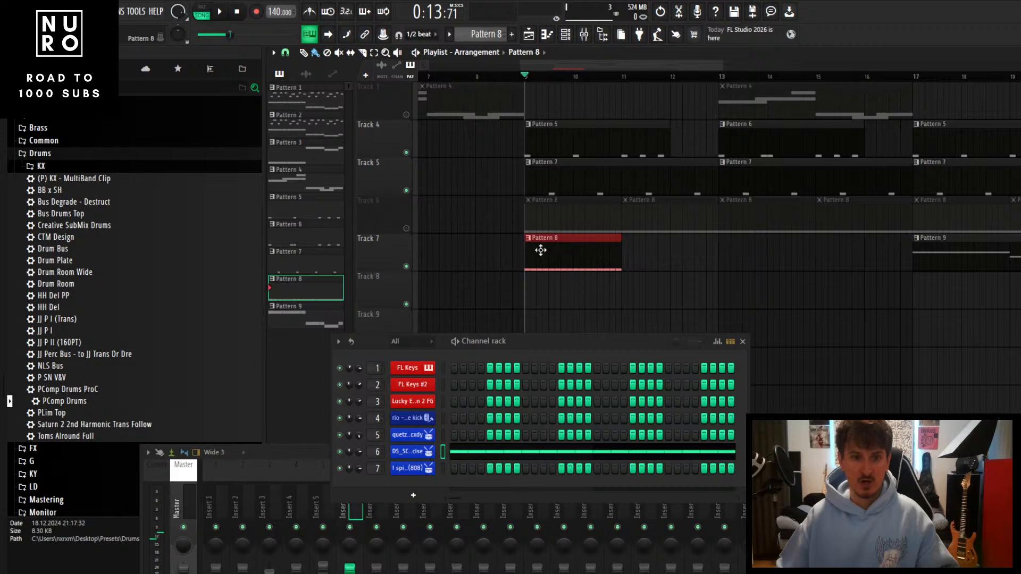
Make the Pattern 8 clip on Track 7 unique and delete all closed hi-hat notes from the copy
{"action": "left_click", "coordinate": [527, 239]}
{"action": "left_click", "coordinate": [559, 334]}
{"action": "double_click", "coordinate": [560, 254]}
{"action": "key", "text": "ctrl+a"}
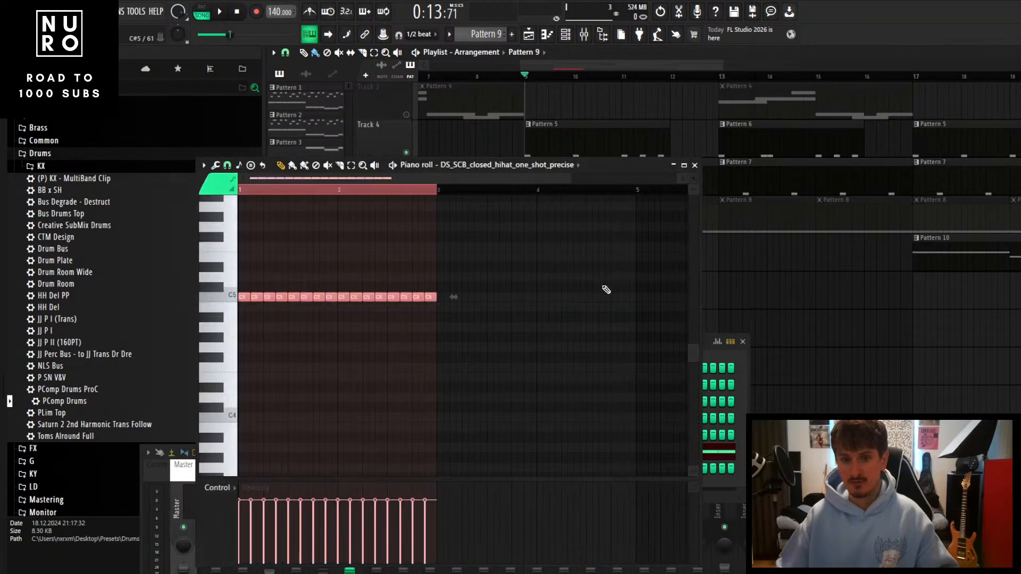
{"action": "key", "text": "Delete"}
{"action": "left_click", "coordinate": [695, 165]}
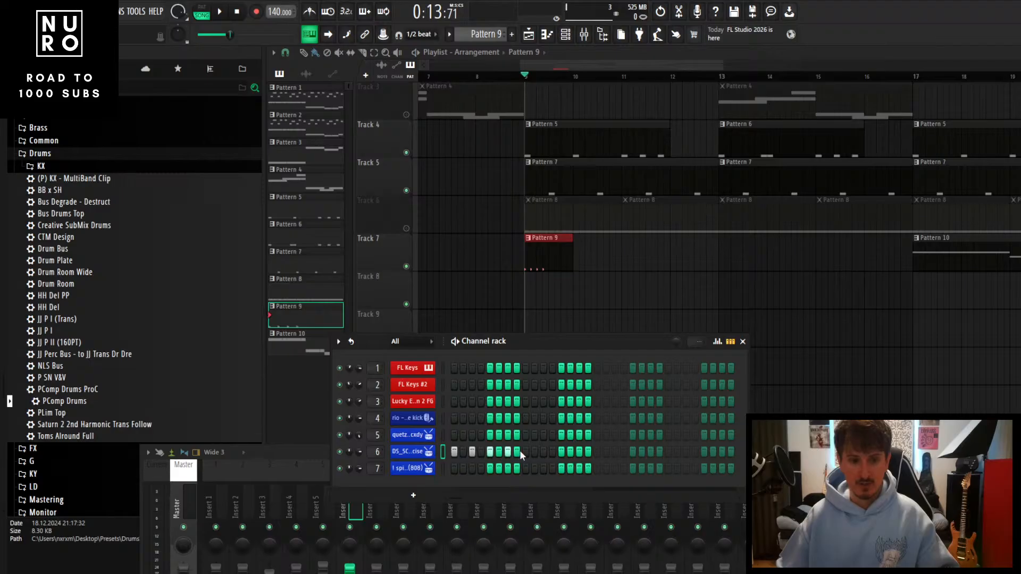
Add closed hi-hat hits on every second step of Pattern 9's first bar and play them from bar 9
{"action": "scroll", "coordinate": [550, 252], "scroll_direction": "up", "scroll_amount": 2}
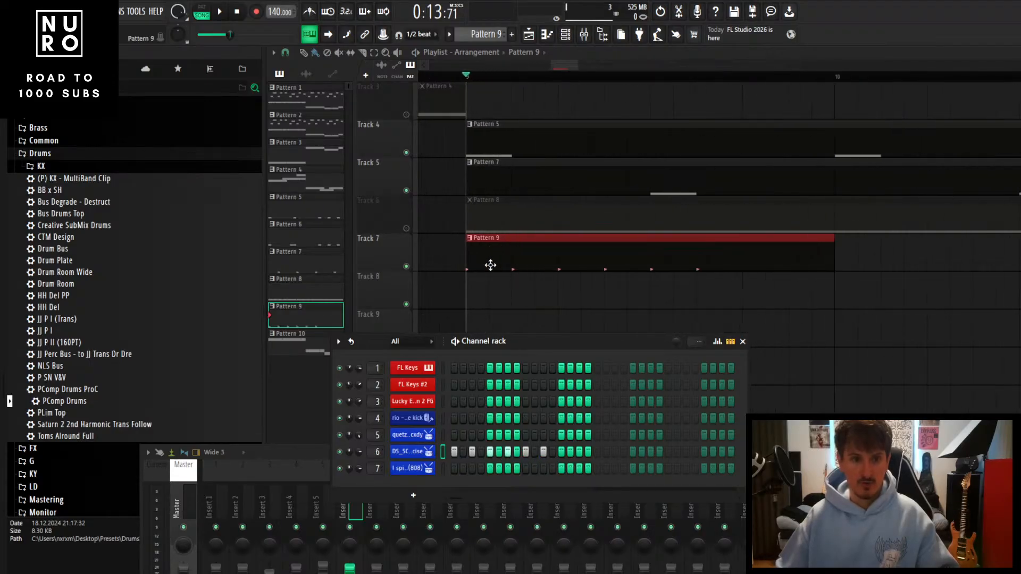
{"action": "scroll", "coordinate": [510, 158], "scroll_direction": "up", "scroll_amount": 1}
{"action": "scroll", "coordinate": [552, 160], "scroll_direction": "down", "scroll_amount": 1}
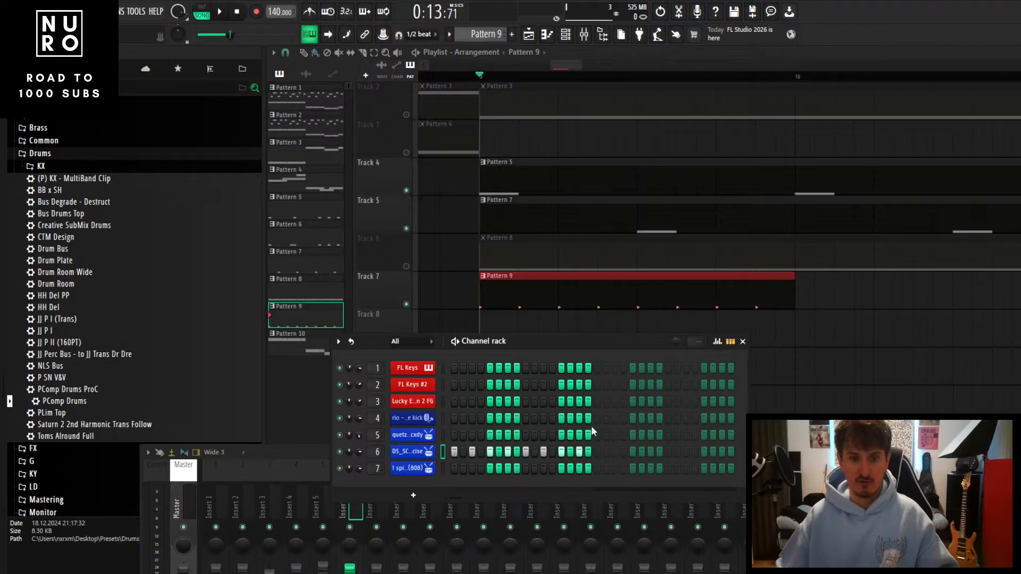
{"action": "left_click_drag", "start_coordinate": [497, 78], "coordinate": [479, 95]}
{"action": "key", "text": "space"}
{"action": "scroll", "coordinate": [503, 217], "scroll_direction": "down", "scroll_amount": 1}
{"action": "scroll", "coordinate": [502, 217], "scroll_direction": "down", "scroll_amount": 1}
{"action": "key", "text": "space"}
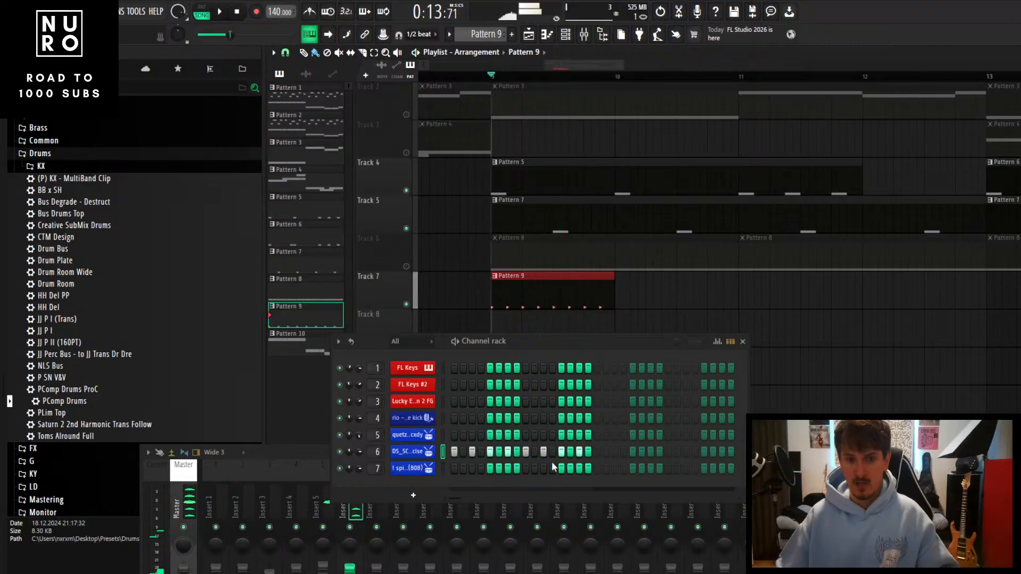
Continue the closed hi-hat hits on every second step through the second bar of Pattern 9
{"action": "left_click", "coordinate": [597, 451]}
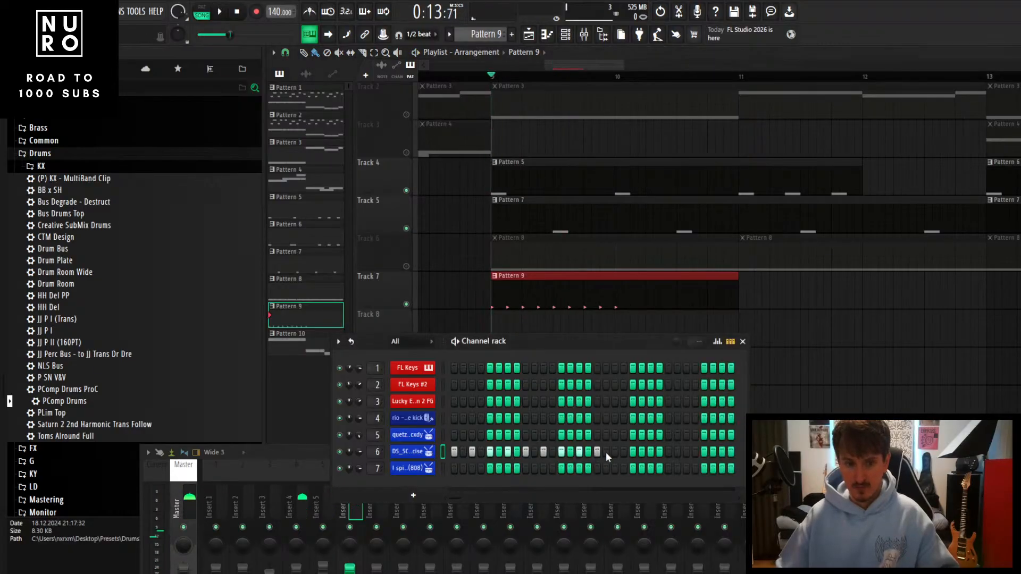
{"action": "left_click", "coordinate": [615, 451]}
{"action": "left_click", "coordinate": [632, 451]}
{"action": "left_click", "coordinate": [642, 451]}
{"action": "left_click", "coordinate": [650, 451]}
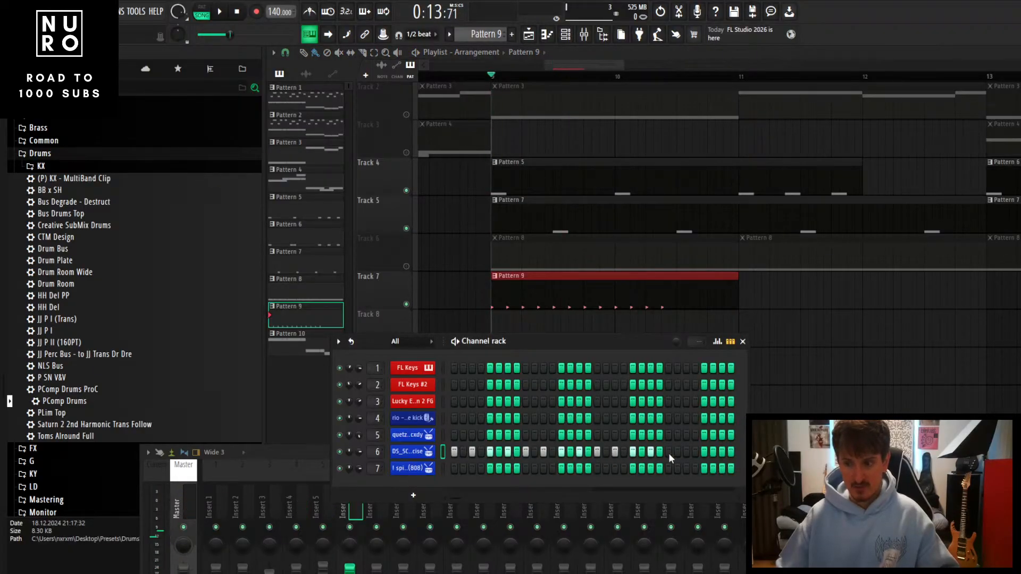
{"action": "left_click", "coordinate": [668, 452]}
{"action": "left_click", "coordinate": [686, 452]}
{"action": "left_click", "coordinate": [704, 451]}
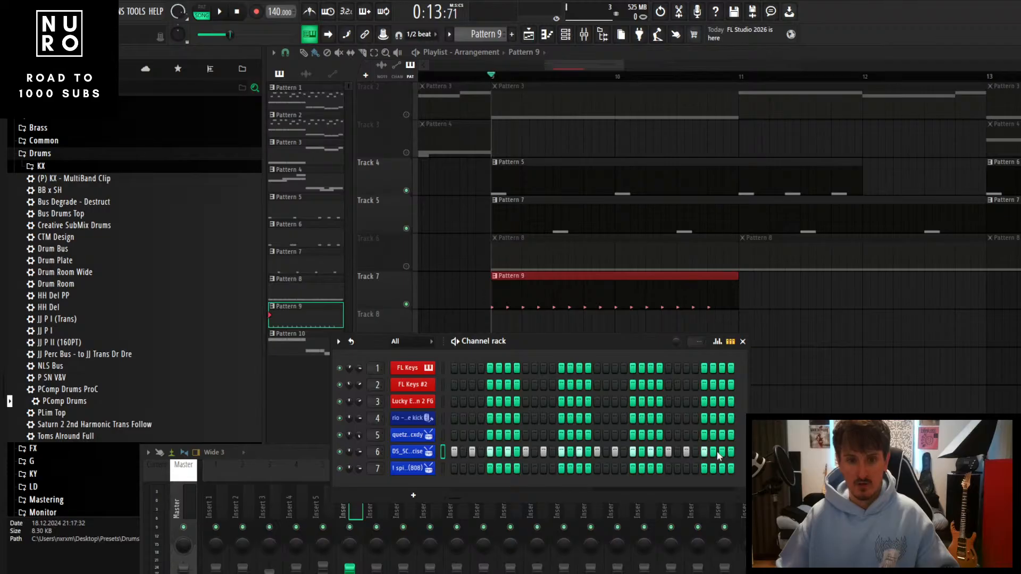
Mute Track 7, unmute Track 6 and play the Pattern 8 hi-hats from bar 9 with the piano roll closed
{"action": "left_click", "coordinate": [406, 304]}
{"action": "left_click", "coordinate": [407, 266]}
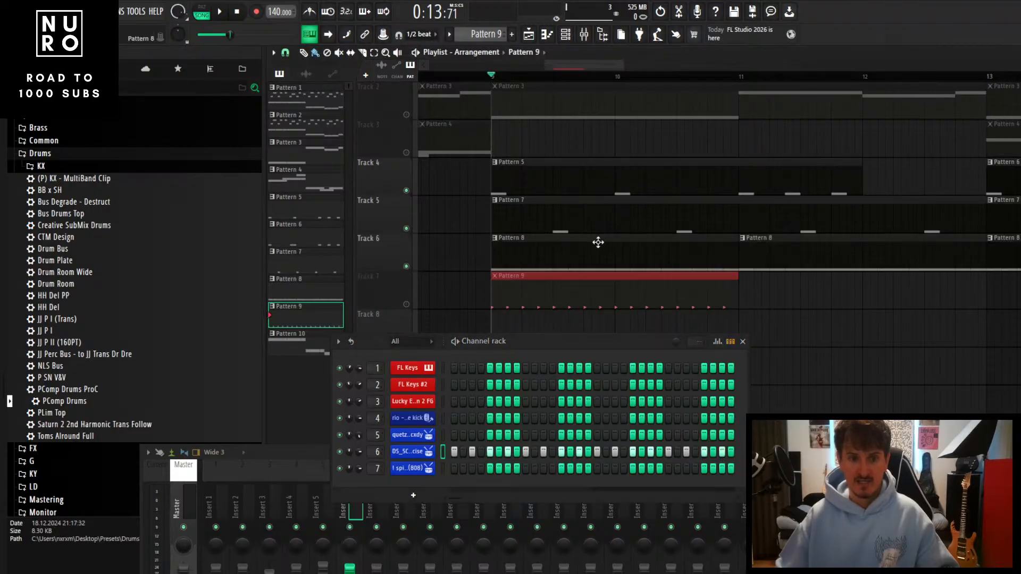
{"action": "double_click", "coordinate": [597, 242]}
{"action": "key", "text": "space"}
{"action": "left_click", "coordinate": [694, 165]}
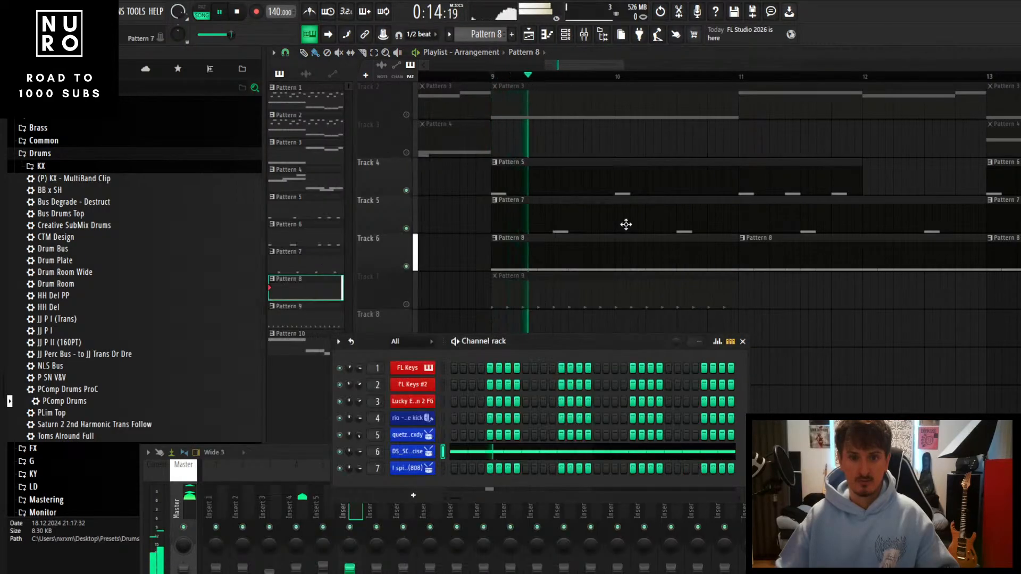
Swap the mutes back so Track 7 plays, move the channel rack clear of the mixer and stop playback
{"action": "left_click", "coordinate": [406, 267]}
{"action": "left_click", "coordinate": [406, 304]}
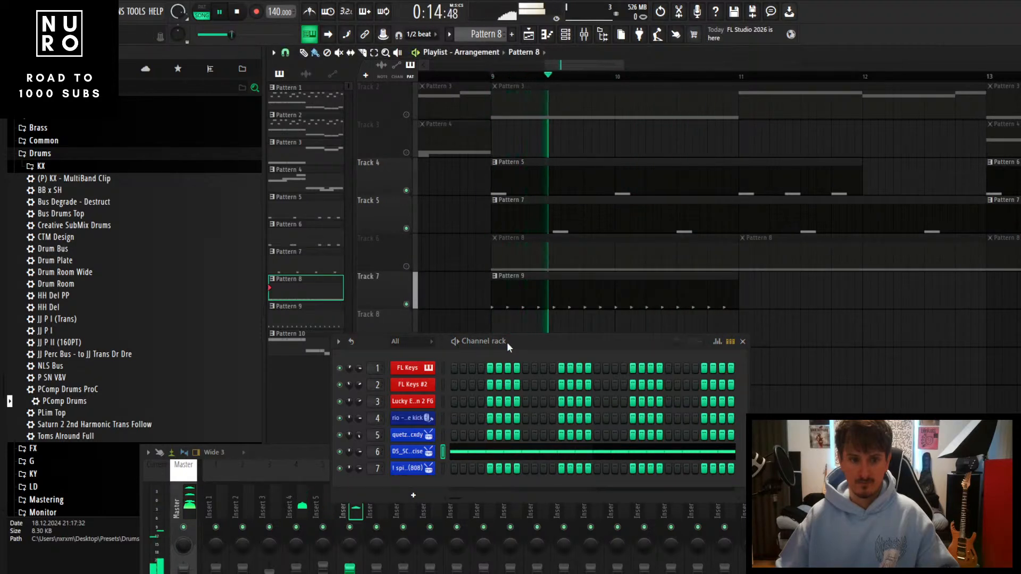
{"action": "left_click_drag", "start_coordinate": [506, 342], "coordinate": [545, 283]}
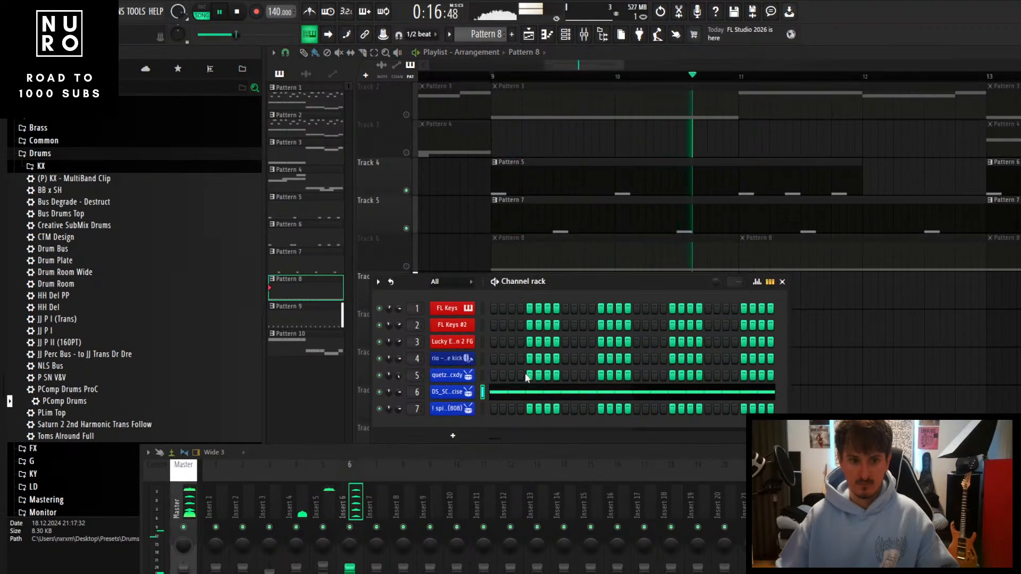
{"action": "key", "text": "space"}
{"action": "key", "text": "F7"}
{"action": "left_click", "coordinate": [694, 165]}
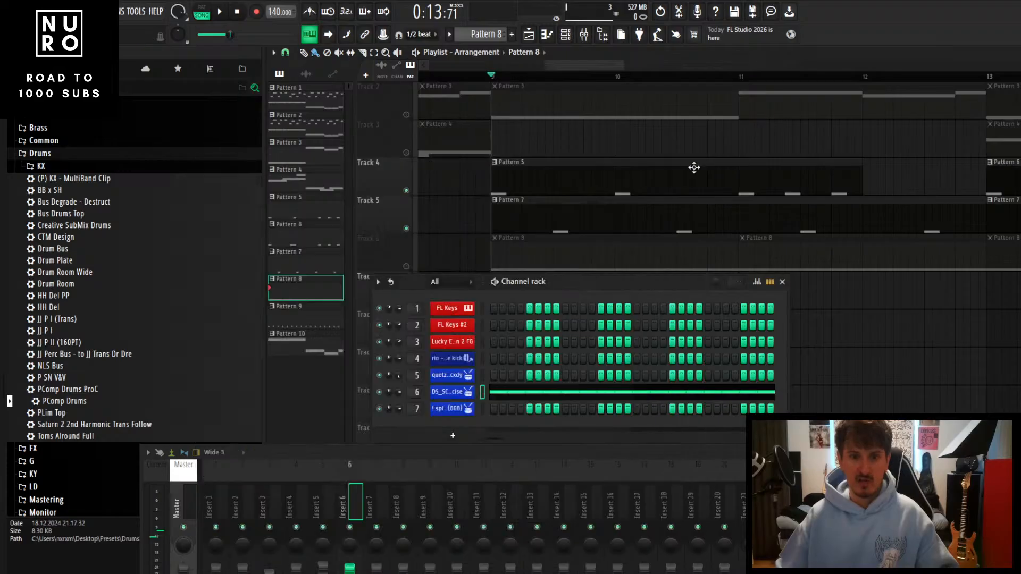
Try filling Pattern 9's closed hi-hat channel each 8, 4 and 2 steps, ending with each 8 steps
{"action": "scroll", "coordinate": [511, 204], "scroll_direction": "down", "scroll_amount": 2}
{"action": "left_click", "coordinate": [519, 226]}
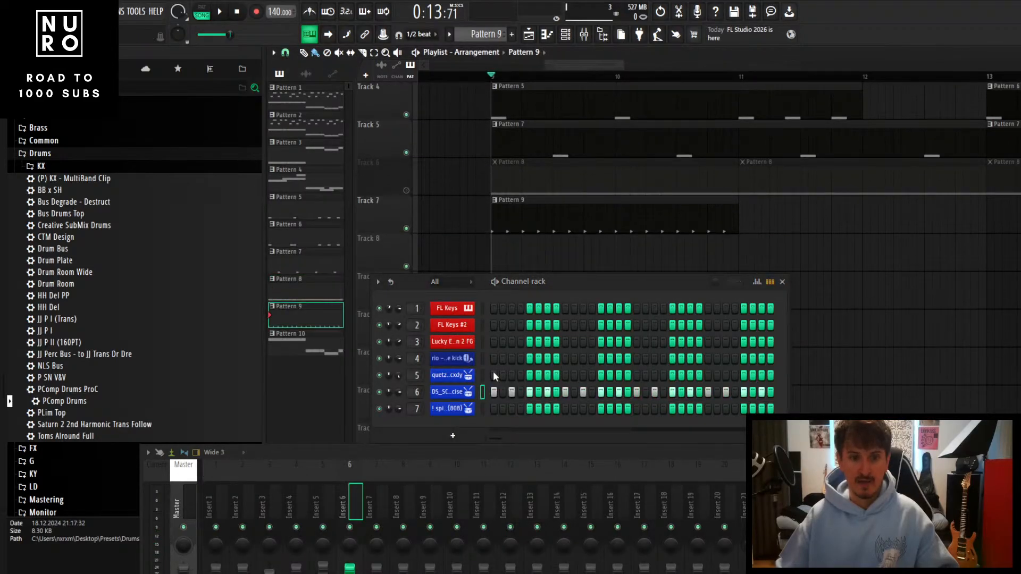
{"action": "right_click", "coordinate": [451, 395]}
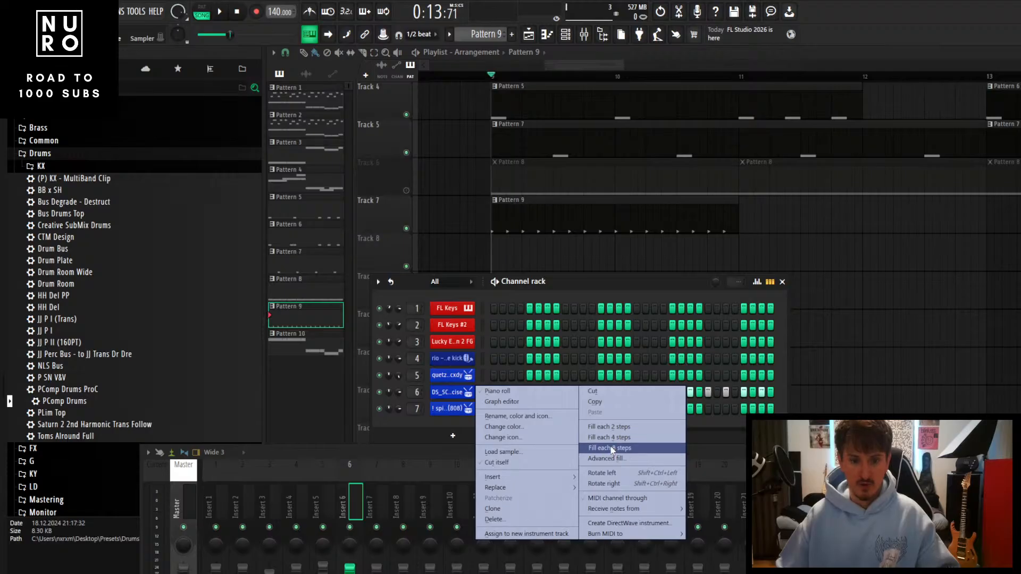
{"action": "left_click", "coordinate": [613, 450]}
{"action": "right_click", "coordinate": [451, 394]}
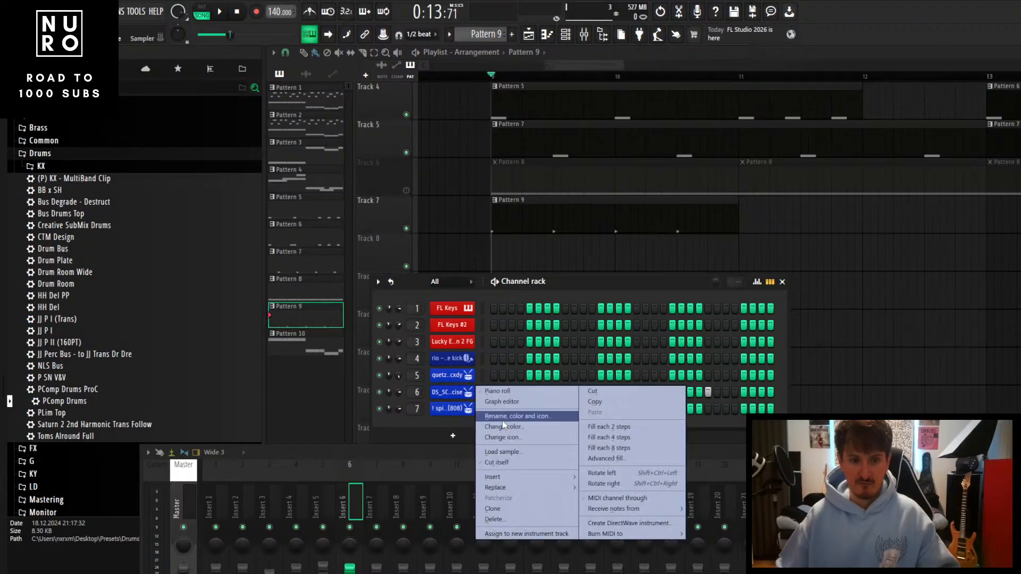
{"action": "left_click", "coordinate": [610, 437]}
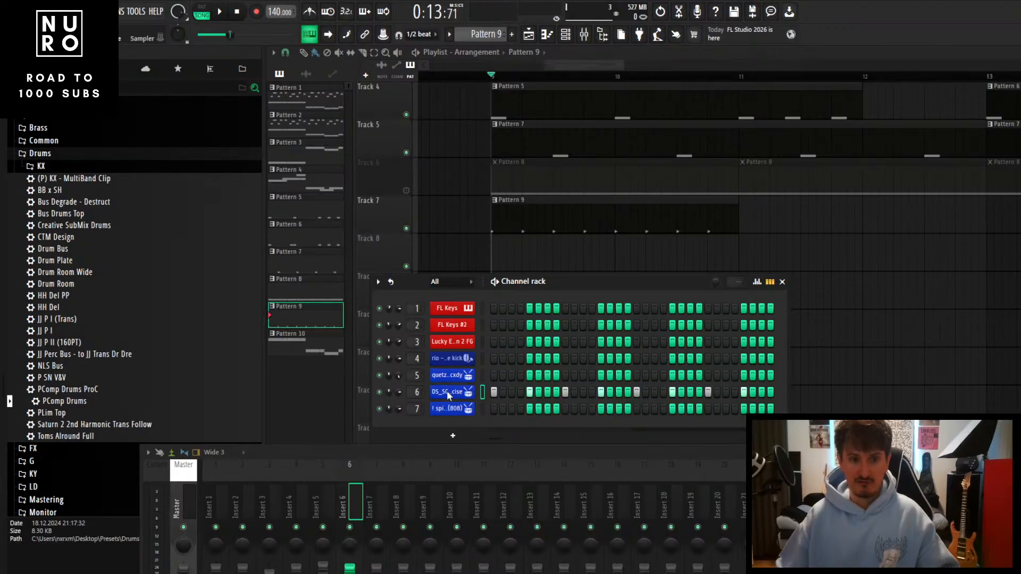
{"action": "right_click", "coordinate": [448, 394]}
{"action": "left_click", "coordinate": [609, 426]}
{"action": "right_click", "coordinate": [448, 394]}
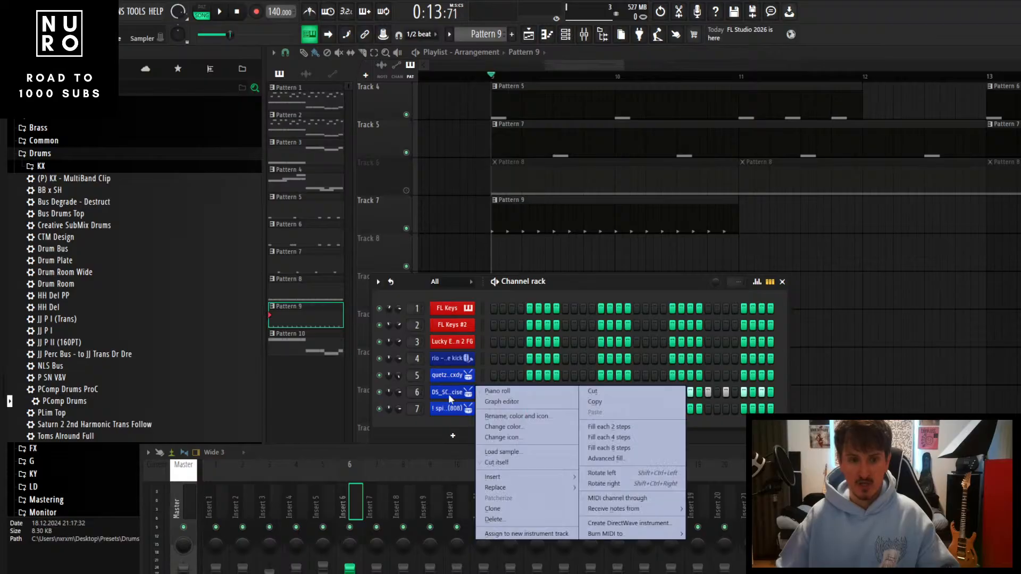
{"action": "left_click", "coordinate": [609, 448]}
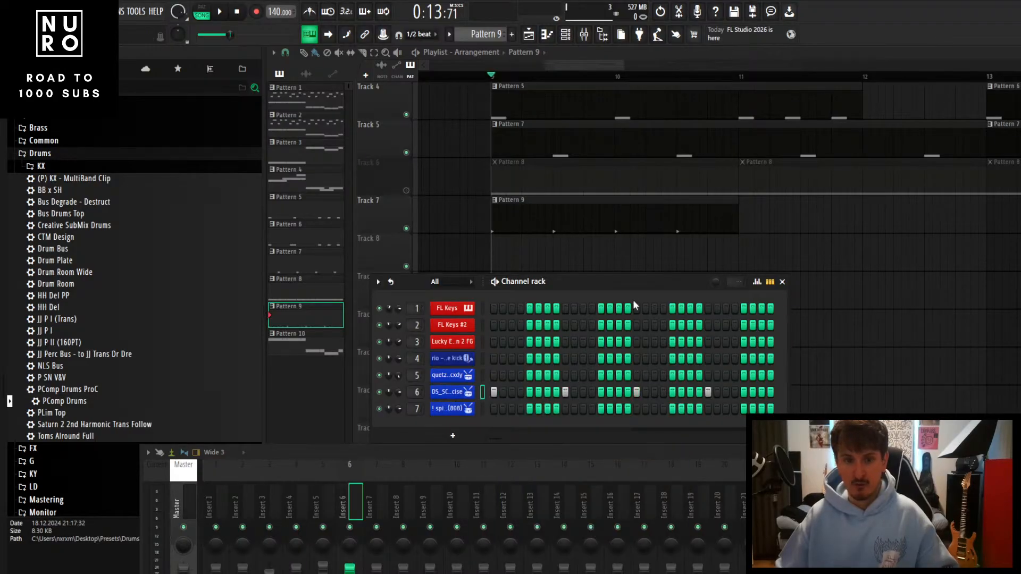
Shift the channel rack slightly, play the hi-hats filled each 8 steps from bar 9 and stop playback
{"action": "left_click_drag", "start_coordinate": [623, 288], "coordinate": [601, 288]}
{"action": "key", "text": "space"}
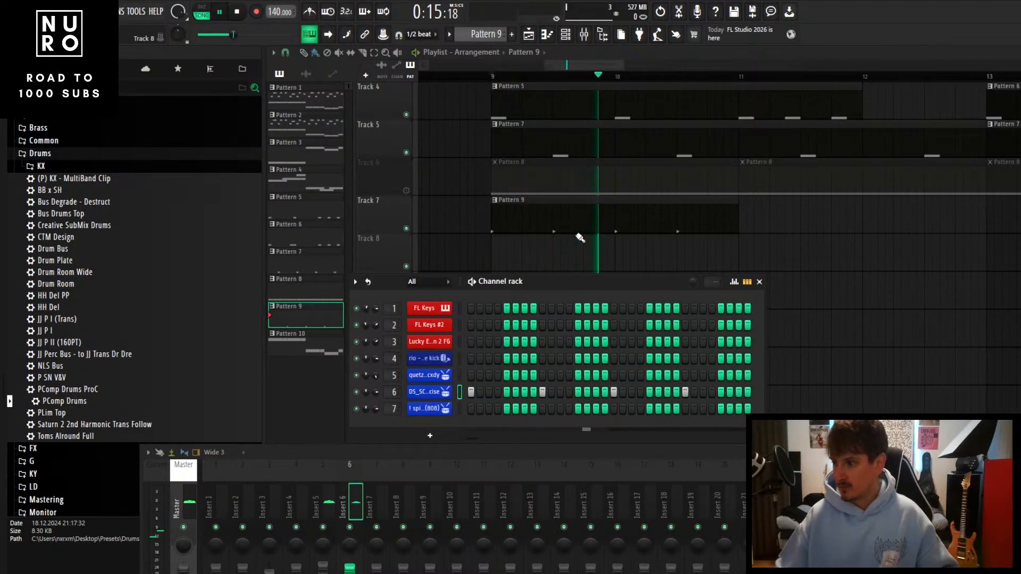
{"action": "key", "text": "space"}
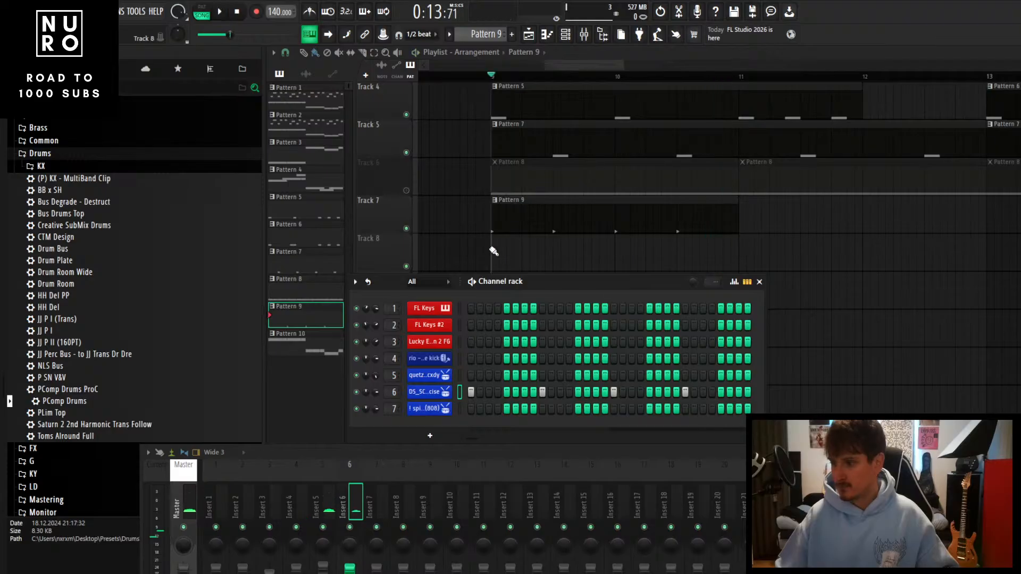
Refill Pattern 9's closed hi-hat channel each 2 steps, then play it from bar 9 and stop
{"action": "right_click", "coordinate": [432, 393]}
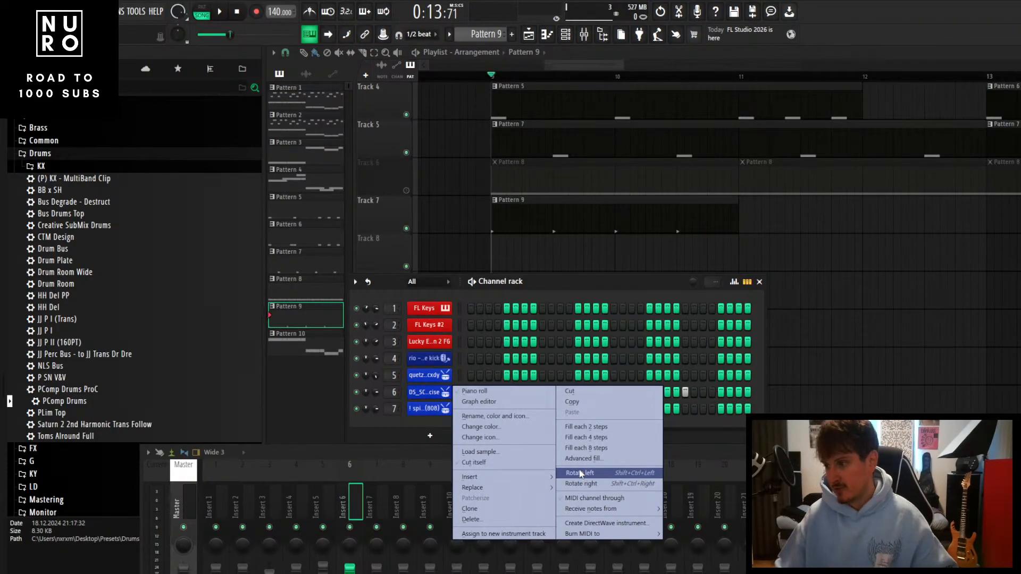
{"action": "left_click", "coordinate": [591, 448]}
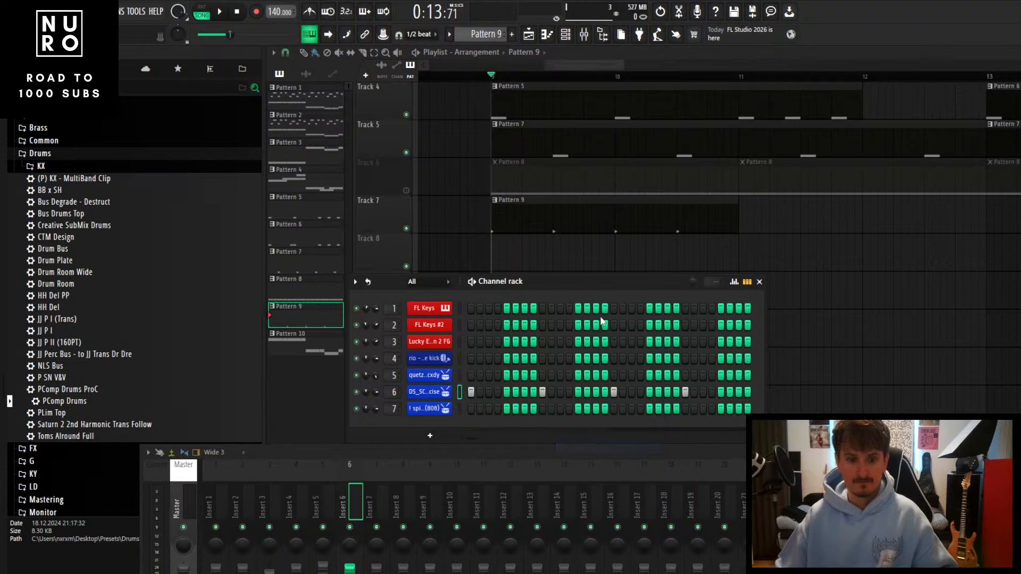
{"action": "right_click", "coordinate": [439, 394]}
{"action": "left_click", "coordinate": [585, 438]}
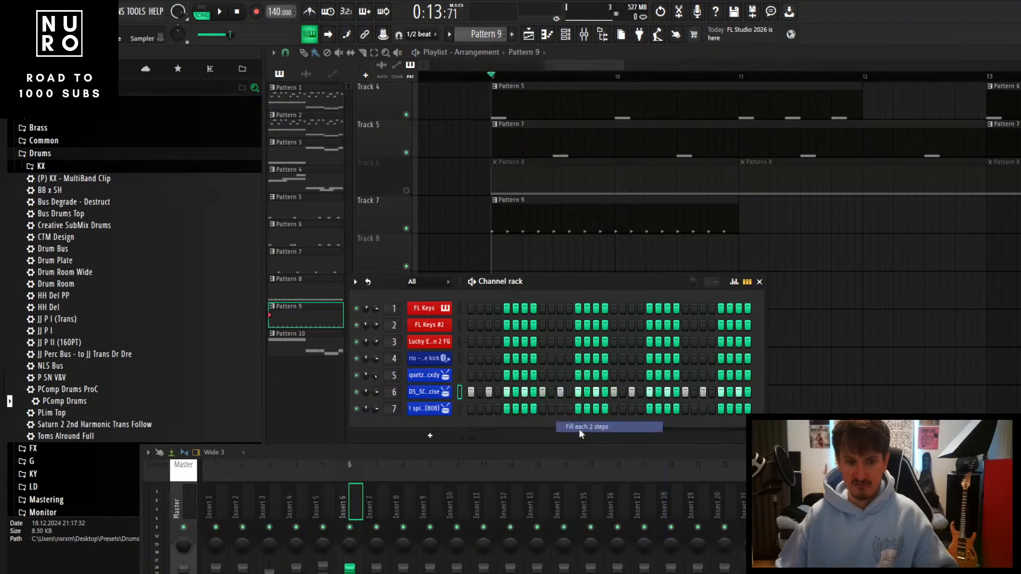
{"action": "key", "text": "space"}
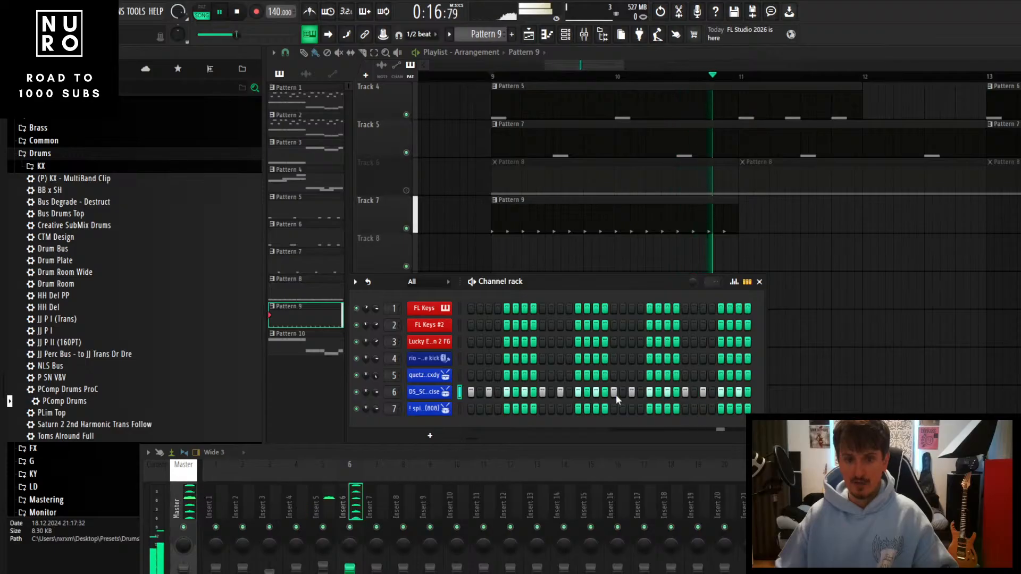
{"action": "key", "text": "space"}
Unmute Track 6 and mute Track 7, then play the Pattern 8 hi-hats from bar 9 for comparison and stop
{"action": "scroll", "coordinate": [602, 221], "scroll_direction": "down", "scroll_amount": 4}
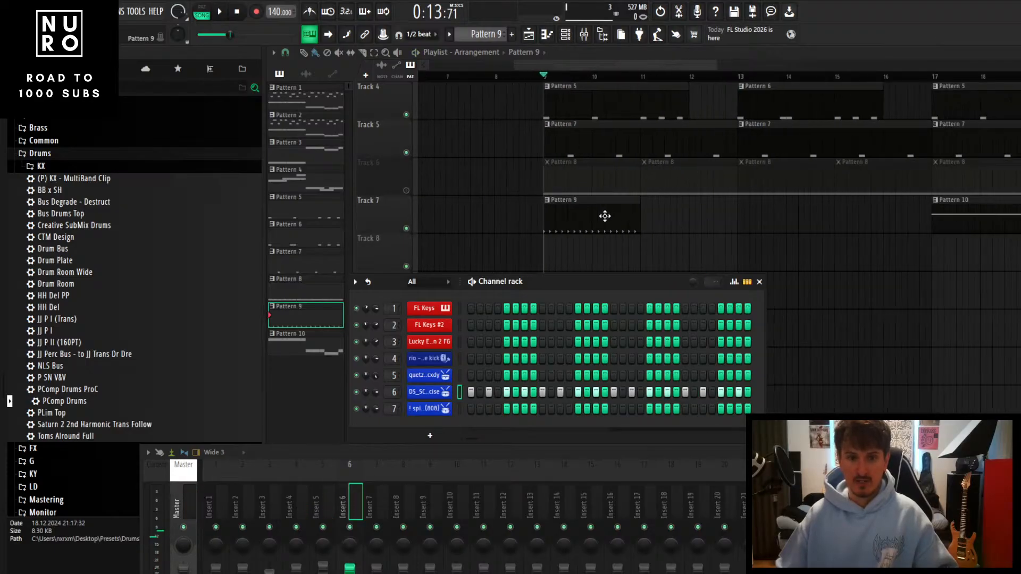
{"action": "left_click", "coordinate": [406, 190]}
{"action": "left_click", "coordinate": [406, 229]}
{"action": "key", "text": "space"}
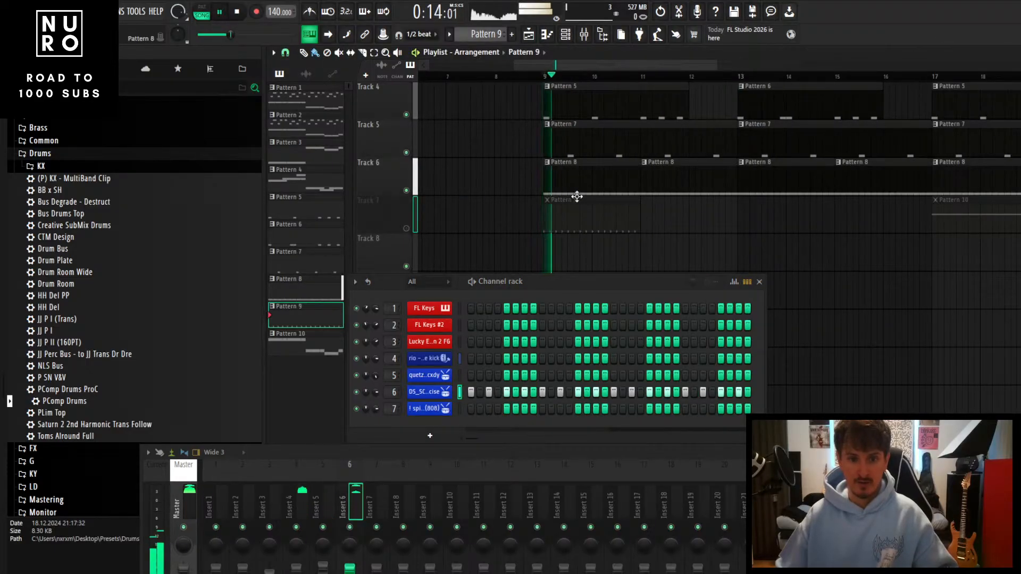
{"action": "scroll", "coordinate": [622, 208], "scroll_direction": "up", "scroll_amount": 2}
{"action": "scroll", "coordinate": [596, 199], "scroll_direction": "up", "scroll_amount": 1}
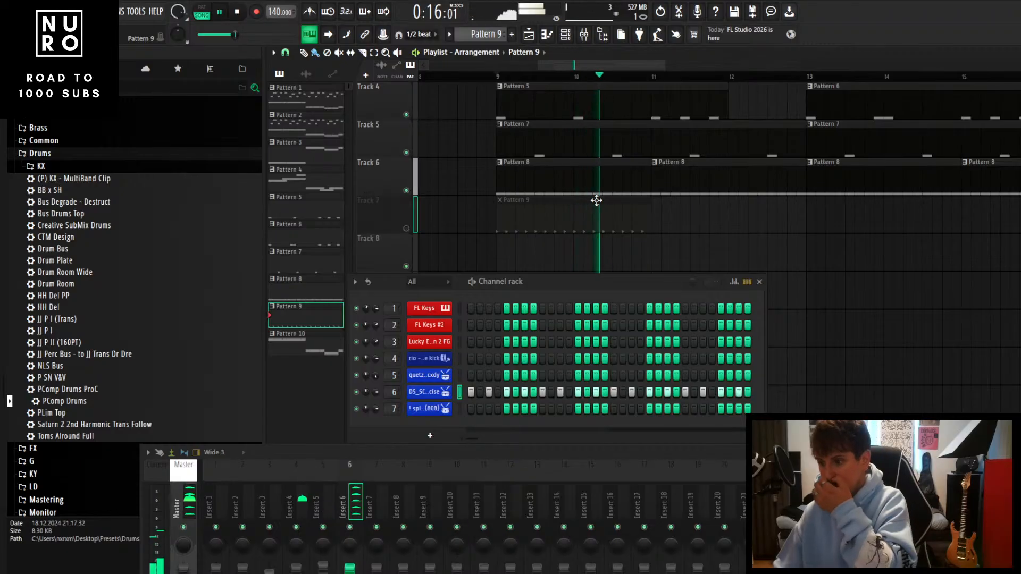
{"action": "key", "text": "space"}
Delete the Pattern 8 clips on Track 6 between bars 9 and 17 and unmute Track 7
{"action": "scroll", "coordinate": [601, 206], "scroll_direction": "up", "scroll_amount": 1}
{"action": "scroll", "coordinate": [600, 208], "scroll_direction": "down", "scroll_amount": 2}
{"action": "right_click", "coordinate": [602, 211]}
{"action": "right_click", "coordinate": [688, 222]}
{"action": "scroll", "coordinate": [688, 221], "scroll_direction": "down", "scroll_amount": 2}
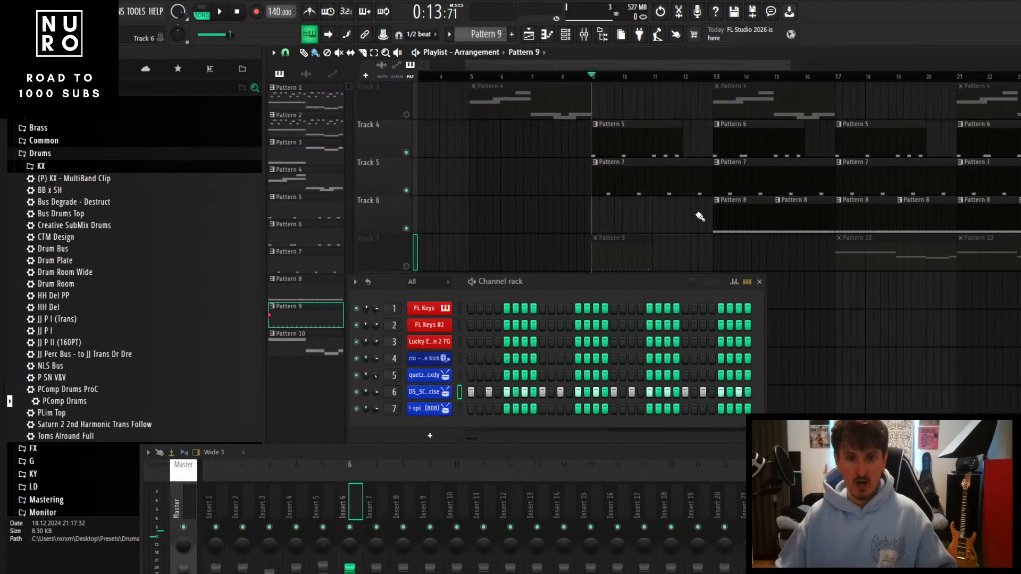
{"action": "right_click", "coordinate": [718, 213]}
{"action": "scroll", "coordinate": [718, 214], "scroll_direction": "down", "scroll_amount": 1}
{"action": "right_click", "coordinate": [729, 217]}
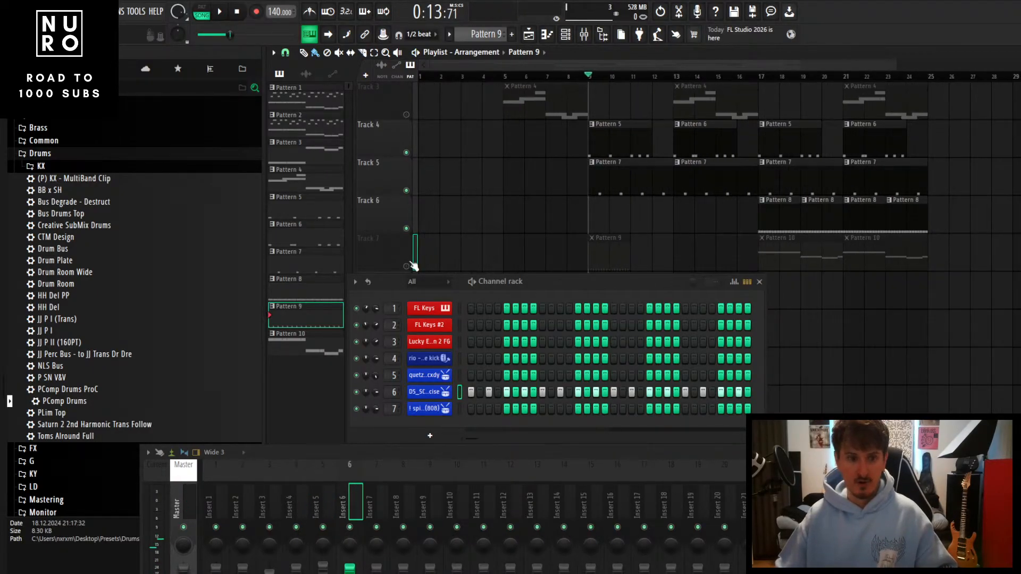
{"action": "left_click", "coordinate": [407, 266]}
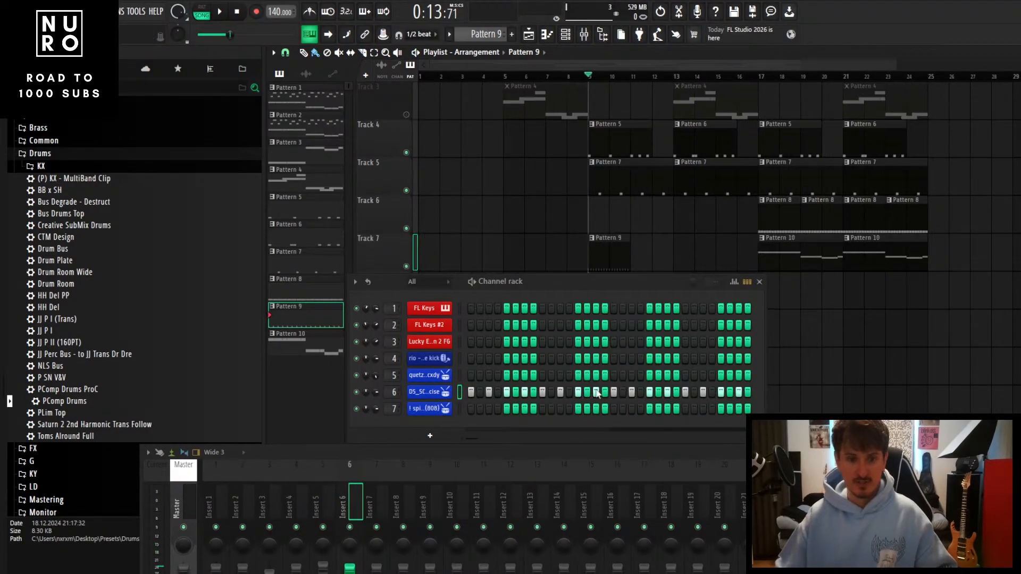
Add extra closed hi-hat hits between the regular ones in both bars of Pattern 9 and start playback from bar 9
{"action": "left_click", "coordinate": [533, 394]}
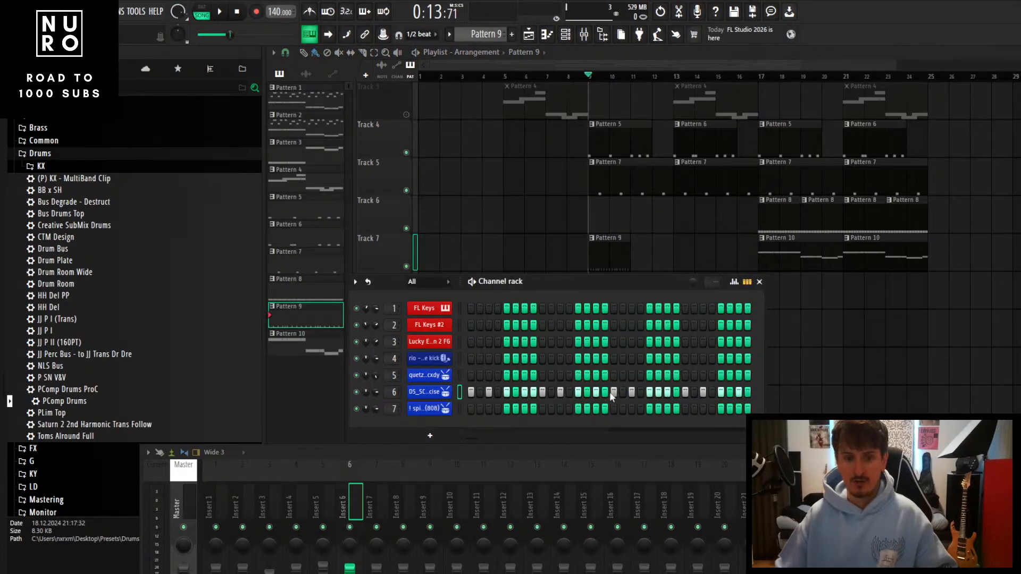
{"action": "scroll", "coordinate": [657, 226], "scroll_direction": "down", "scroll_amount": 1}
{"action": "key", "text": "space"}
{"action": "scroll", "coordinate": [651, 209], "scroll_direction": "up", "scroll_amount": 2}
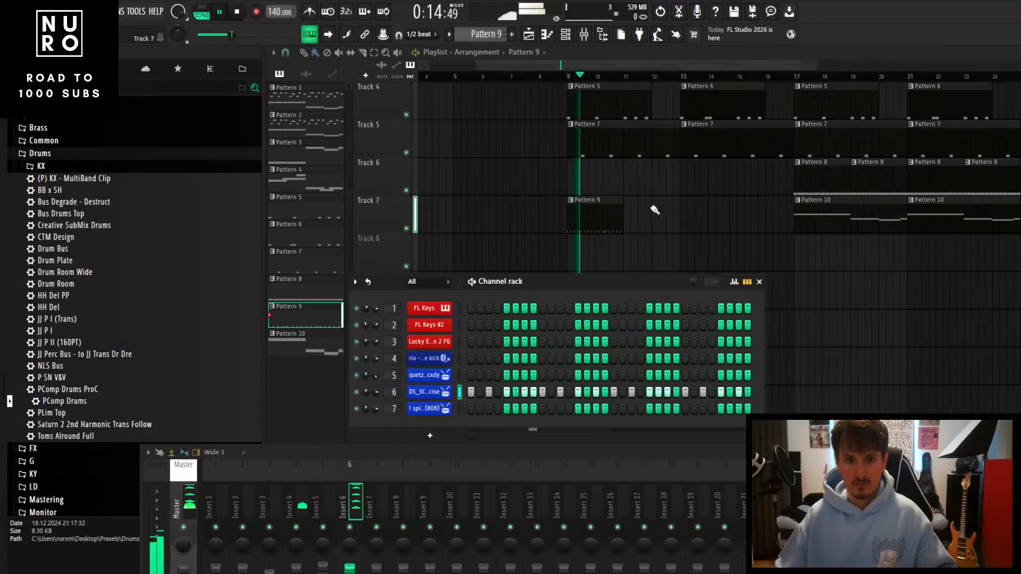
Move the Pattern 9 clip to Track 6 at bar 9 and duplicate it until the clips reach bar 17
{"action": "left_click", "coordinate": [609, 223], "text": "ctrl"}
{"action": "key", "text": "ctrl+b"}
{"action": "left_click_drag", "start_coordinate": [645, 200], "coordinate": [558, 177]}
{"action": "left_click", "coordinate": [741, 189], "text": "ctrl"}
{"action": "left_click_drag", "start_coordinate": [742, 189], "coordinate": [553, 178]}
{"action": "key", "text": "ctrl+b"}
{"action": "left_click", "coordinate": [662, 223], "text": "ctrl"}
Duplicate the four Pattern 9 clips on Track 6 over bars 17 to 25, replacing the Pattern 8 clips
{"action": "scroll", "coordinate": [662, 222], "scroll_direction": "down", "scroll_amount": 3}
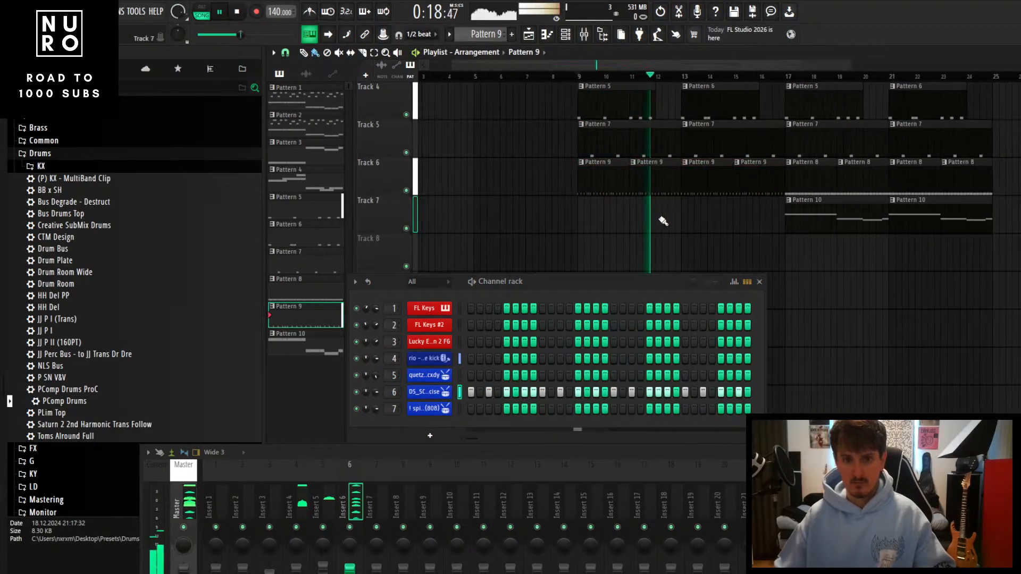
{"action": "mouse_move", "coordinate": [771, 173]}
{"action": "left_mouse_down"}
{"action": "mouse_move", "coordinate": [901, 180]}
{"action": "mouse_move", "coordinate": [586, 184]}
{"action": "left_mouse_up"}
{"action": "key", "text": "ctrl+b"}
{"action": "left_click", "coordinate": [638, 212], "text": "ctrl"}
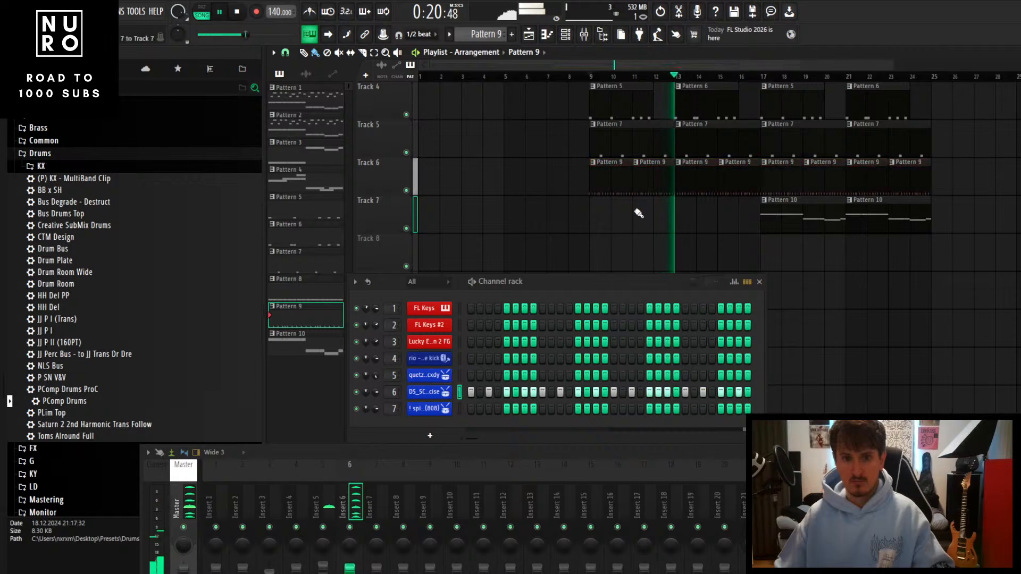
Listen to the drum section with the duplicated Pattern 9 hi-hat clips, and stop playback
{"action": "scroll", "coordinate": [637, 212], "scroll_direction": "down", "scroll_amount": 2}
{"action": "scroll", "coordinate": [640, 219], "scroll_direction": "up", "scroll_amount": 3}
{"action": "scroll", "coordinate": [643, 224], "scroll_direction": "up", "scroll_amount": 3}
{"action": "scroll", "coordinate": [640, 222], "scroll_direction": "up", "scroll_amount": 2}
{"action": "scroll", "coordinate": [638, 222], "scroll_direction": "down", "scroll_amount": 3}
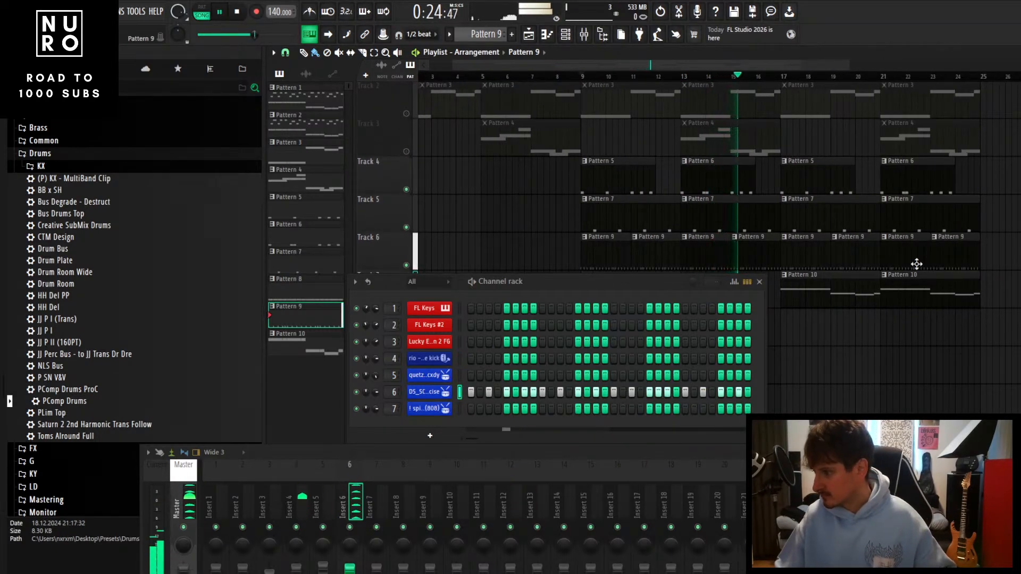
{"action": "key", "text": "space"}
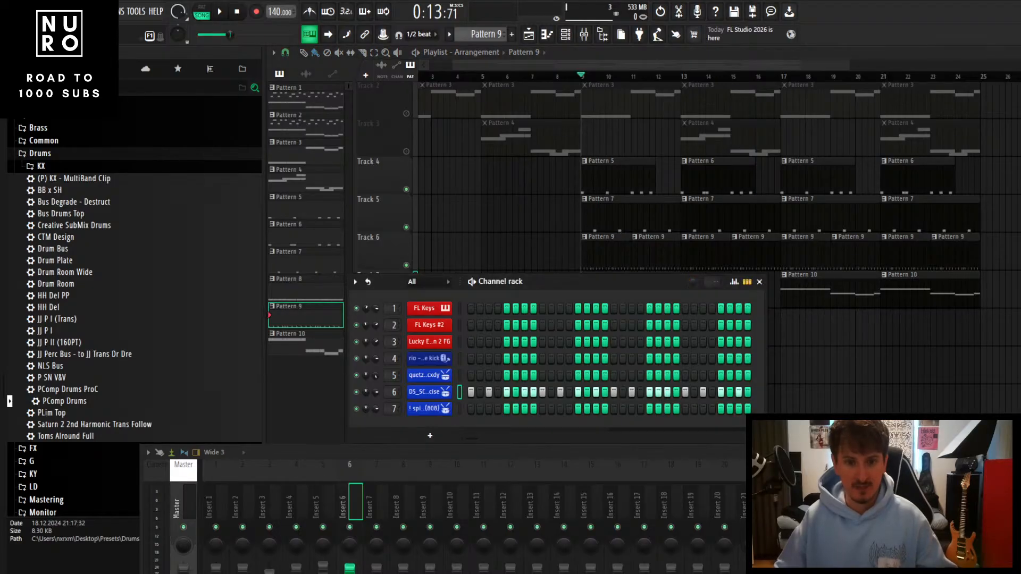
Set the length of Pattern 9 to 1 bar in the channel rack
{"action": "left_click", "coordinate": [710, 281]}
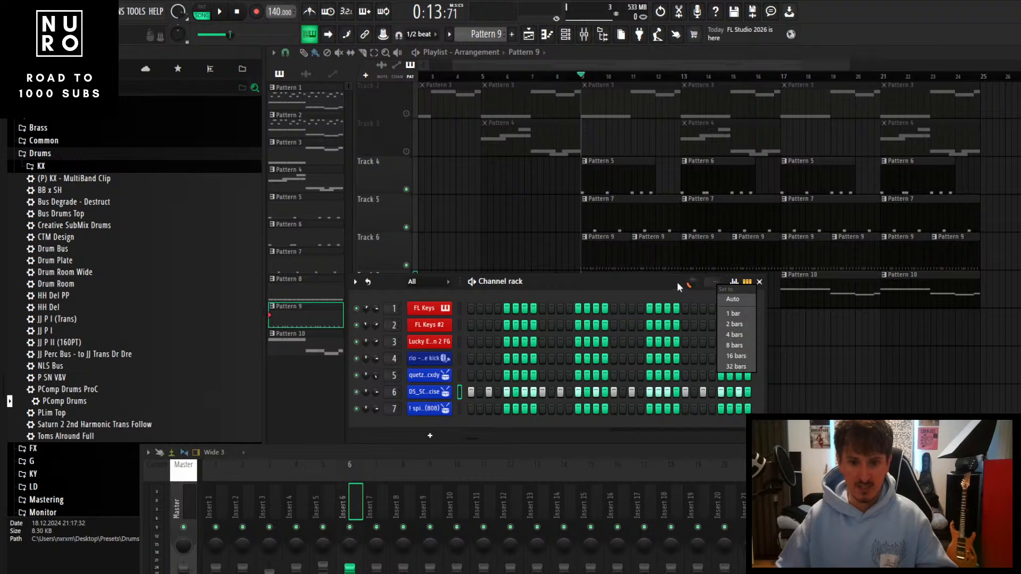
{"action": "left_click", "coordinate": [678, 282]}
{"action": "left_click", "coordinate": [712, 281]}
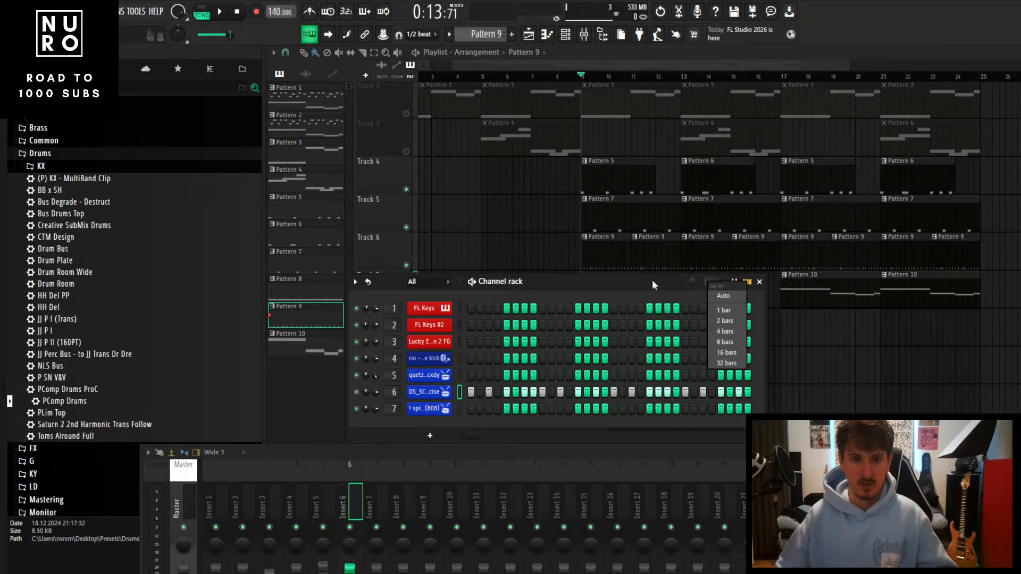
{"action": "left_click", "coordinate": [653, 280]}
{"action": "left_click", "coordinate": [711, 281]}
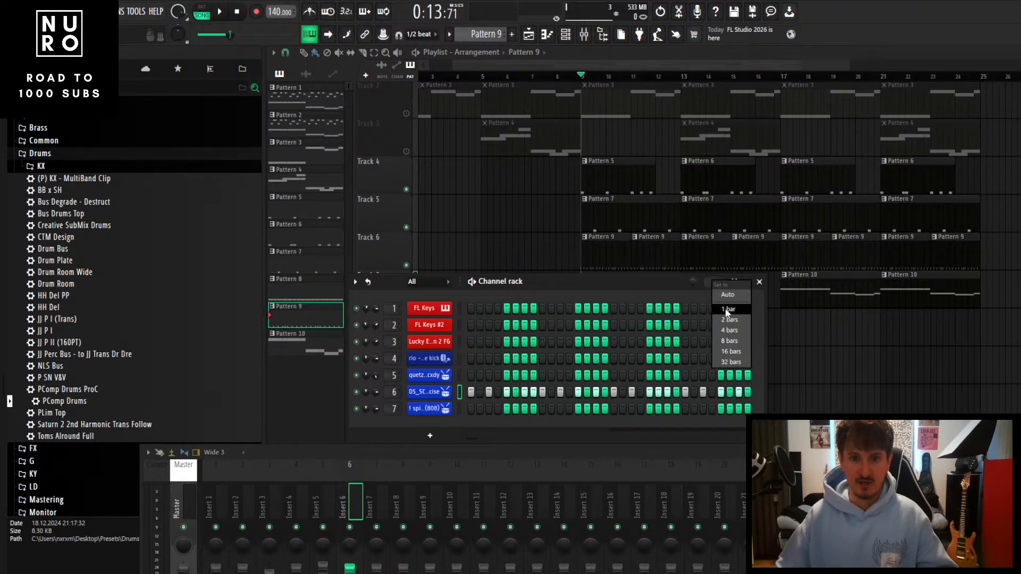
{"action": "left_click", "coordinate": [723, 312]}
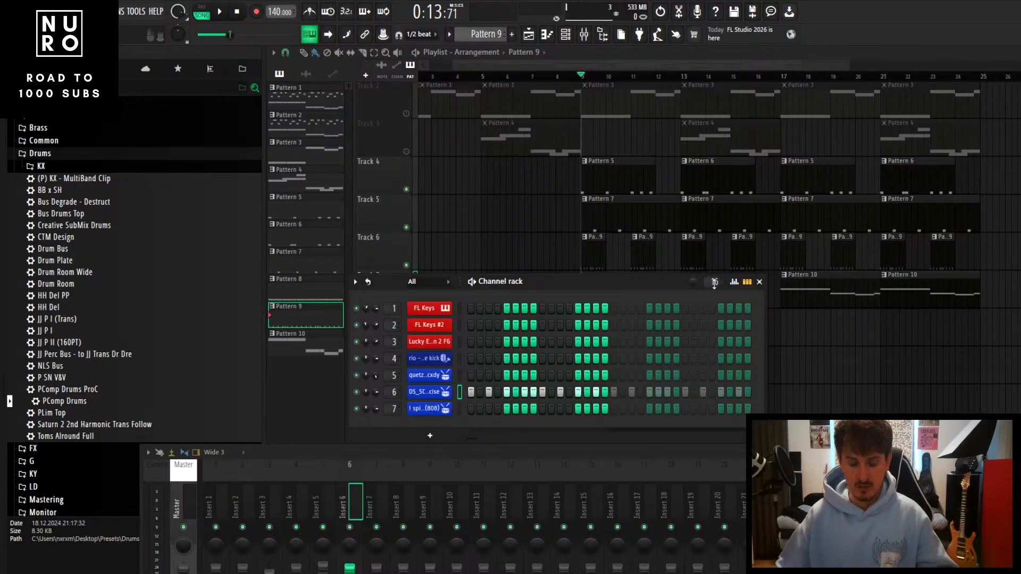
Undo the last main swing tweaks and set the length of Pattern 9 back to Auto
{"action": "key", "text": "ctrl+z"}
{"action": "key", "text": "ctrl+z"}
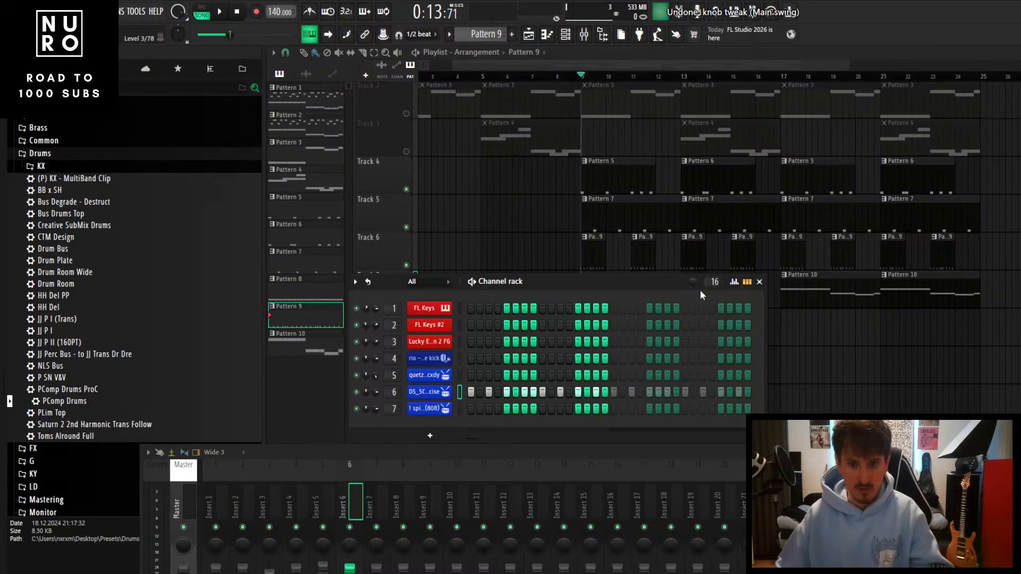
{"action": "left_click", "coordinate": [714, 282]}
{"action": "left_click", "coordinate": [731, 301]}
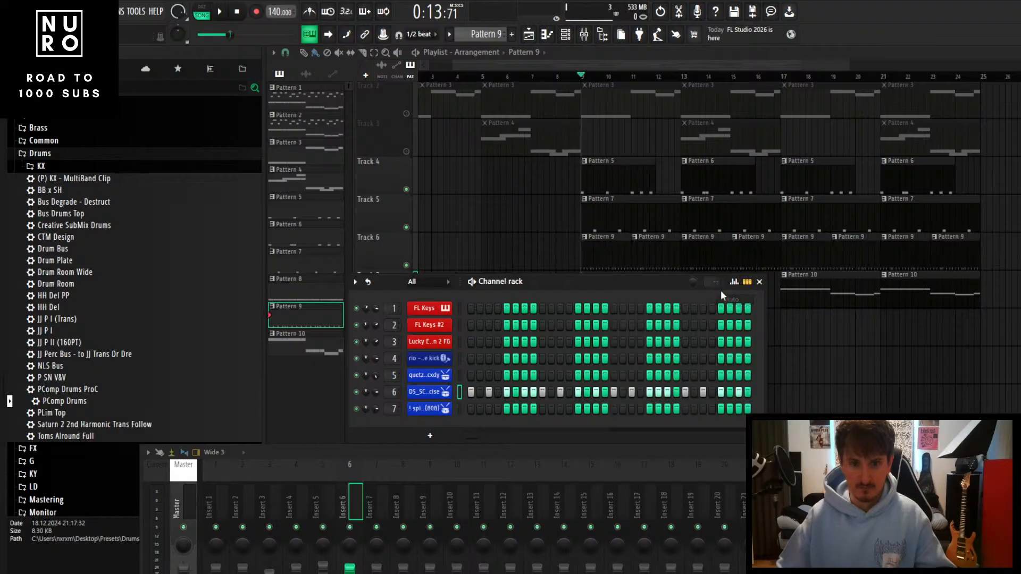
{"action": "right_click", "coordinate": [716, 285]}
{"action": "left_click", "coordinate": [730, 299]}
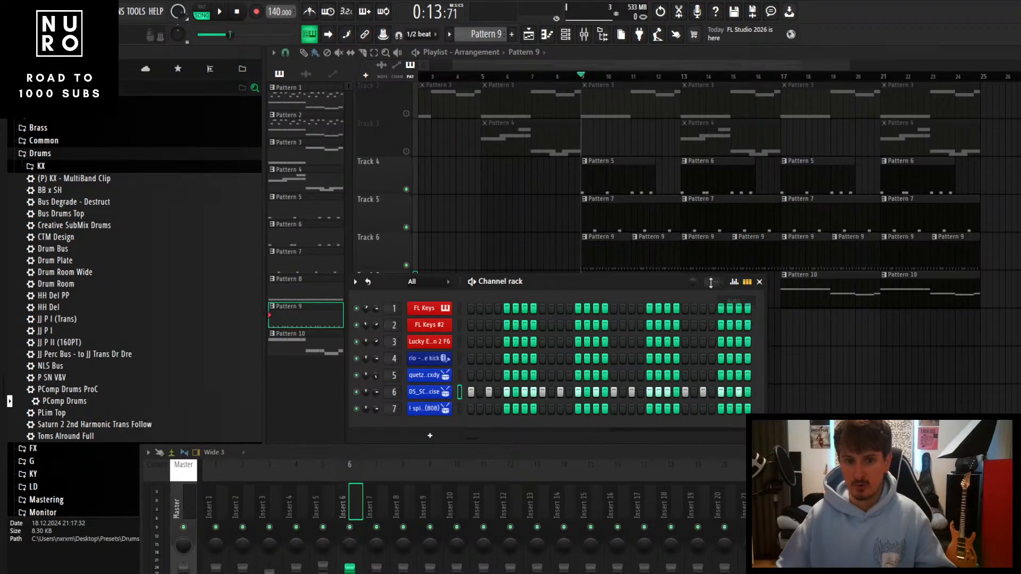
Try a length of 8 bars for Pattern 9 and return it to Auto
{"action": "right_click", "coordinate": [711, 284]}
{"action": "left_click", "coordinate": [735, 344]}
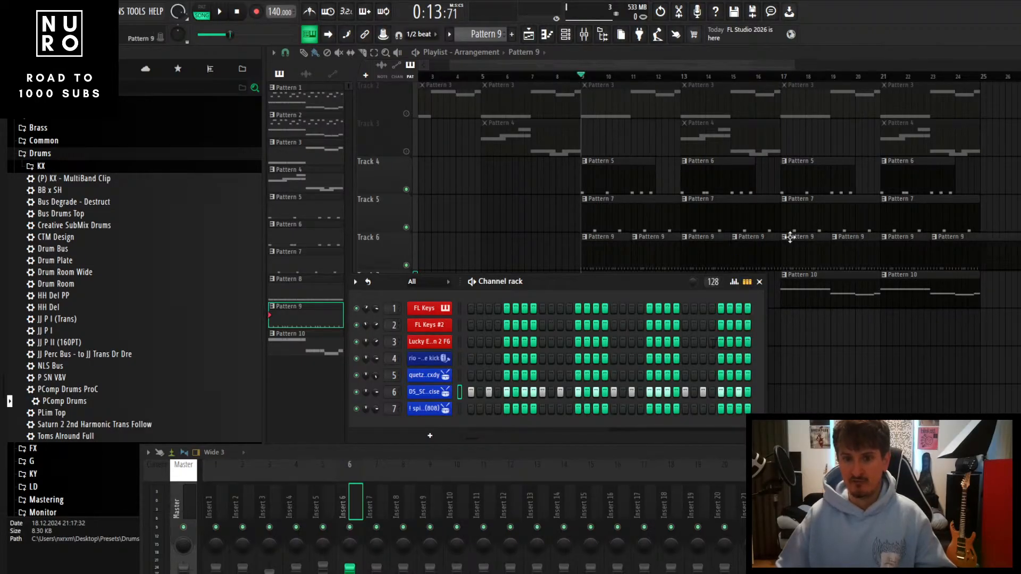
{"action": "scroll", "coordinate": [880, 228], "scroll_direction": "down", "scroll_amount": 3}
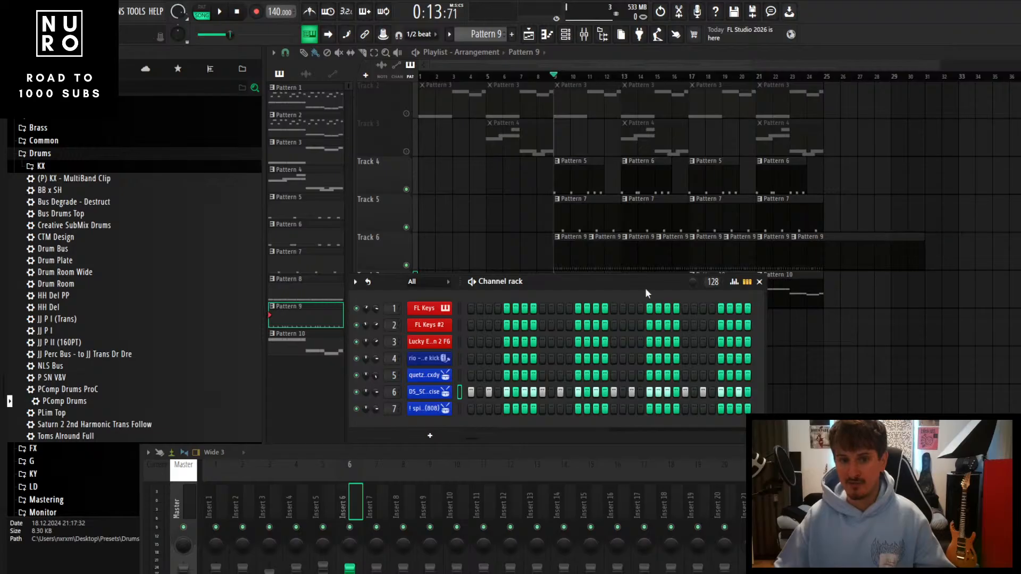
{"action": "right_click", "coordinate": [714, 282]}
{"action": "left_click", "coordinate": [721, 299]}
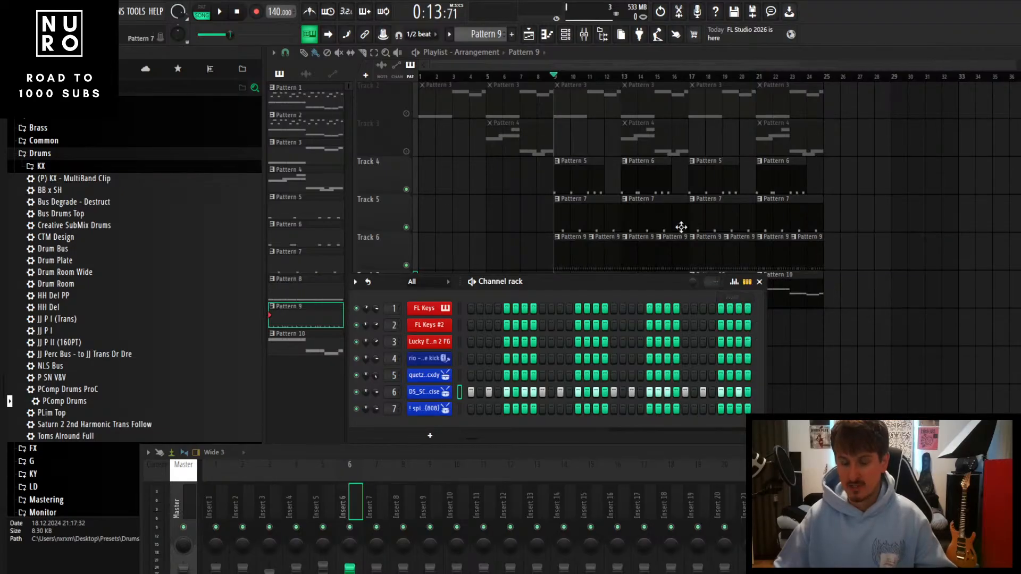
Create a new empty pattern and briefly play the drum section from bar 9
{"action": "scroll", "coordinate": [604, 228], "scroll_direction": "up", "scroll_amount": 4}
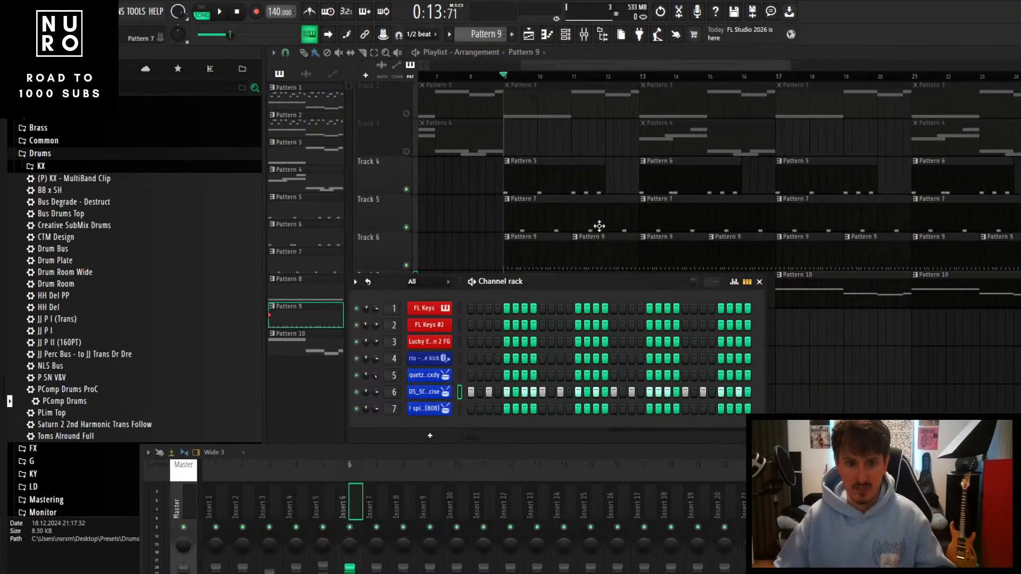
{"action": "scroll", "coordinate": [601, 219], "scroll_direction": "down", "scroll_amount": 1}
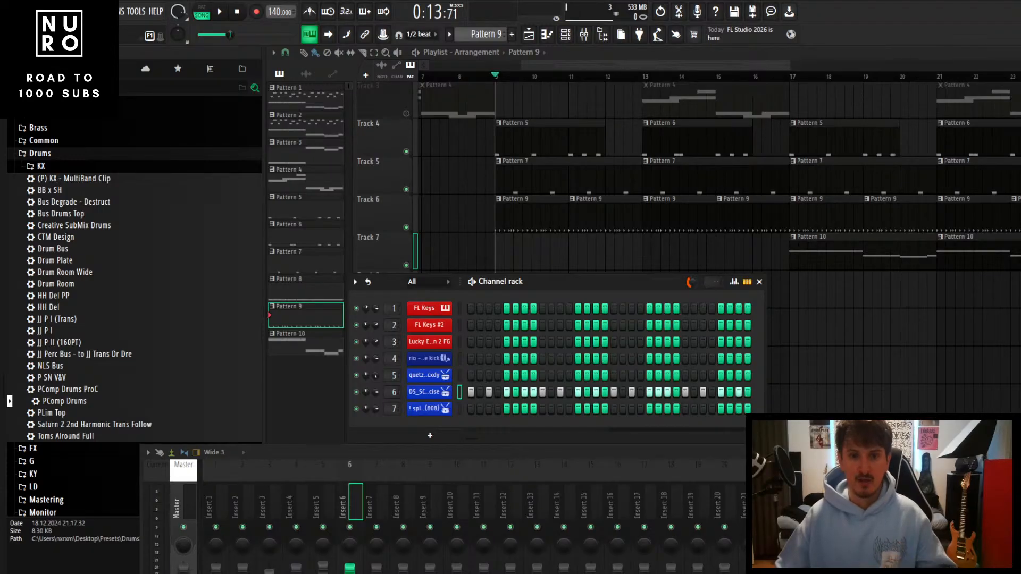
{"action": "scroll", "coordinate": [501, 230], "scroll_direction": "up", "scroll_amount": 2}
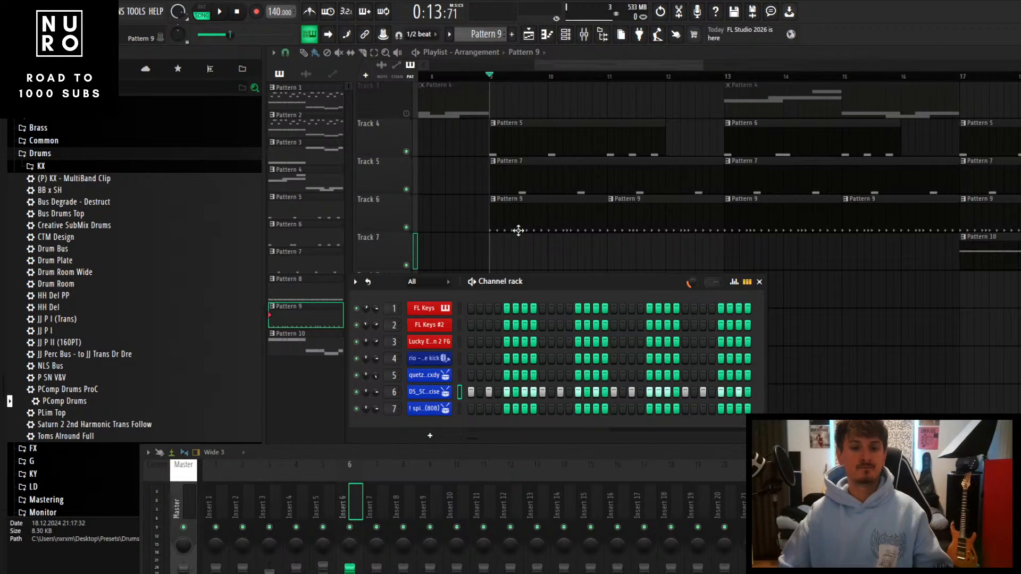
{"action": "key", "text": "F4"}
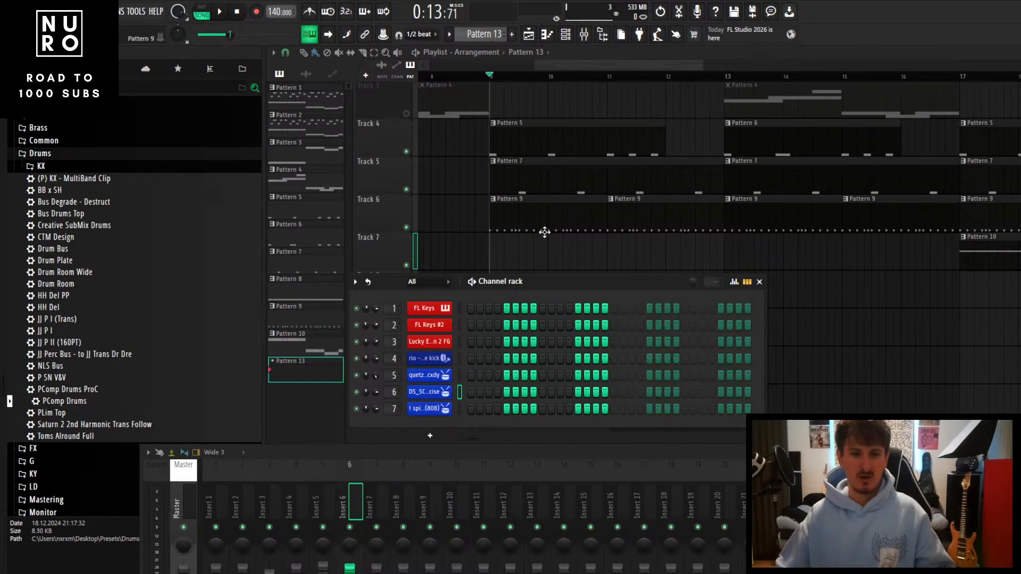
{"action": "scroll", "coordinate": [543, 237], "scroll_direction": "up", "scroll_amount": 2}
{"action": "scroll", "coordinate": [505, 246], "scroll_direction": "up", "scroll_amount": 2}
{"action": "key", "text": "space"}
{"action": "scroll", "coordinate": [486, 242], "scroll_direction": "down", "scroll_amount": 2}
{"action": "key", "text": "space"}
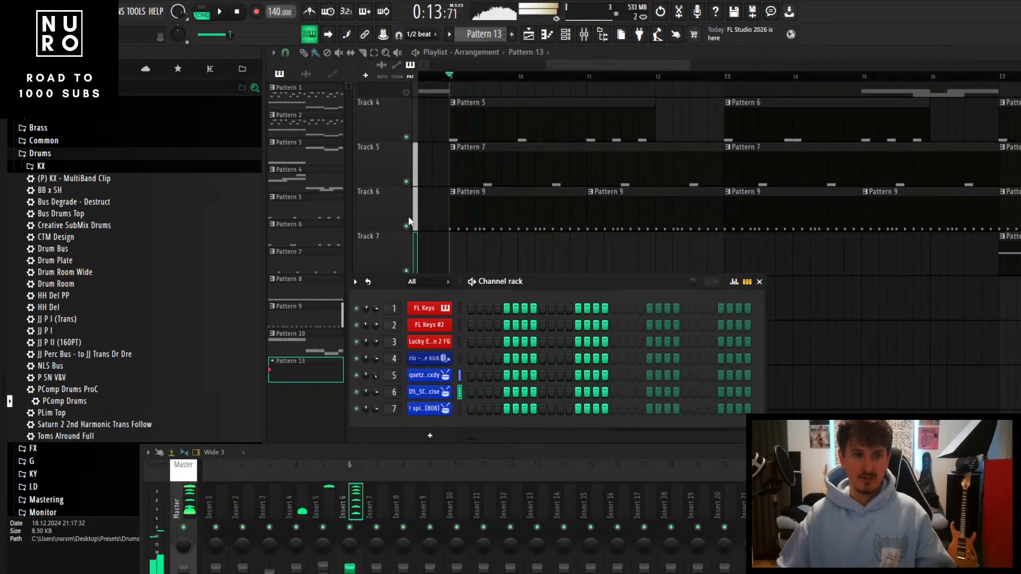
Solo Track 6 in the playlist and unmute Tracks 5 and 4 alongside it
{"action": "right_click", "coordinate": [406, 225]}
{"action": "key", "text": "space"}
{"action": "key", "text": "space"}
{"action": "left_click", "coordinate": [406, 182]}
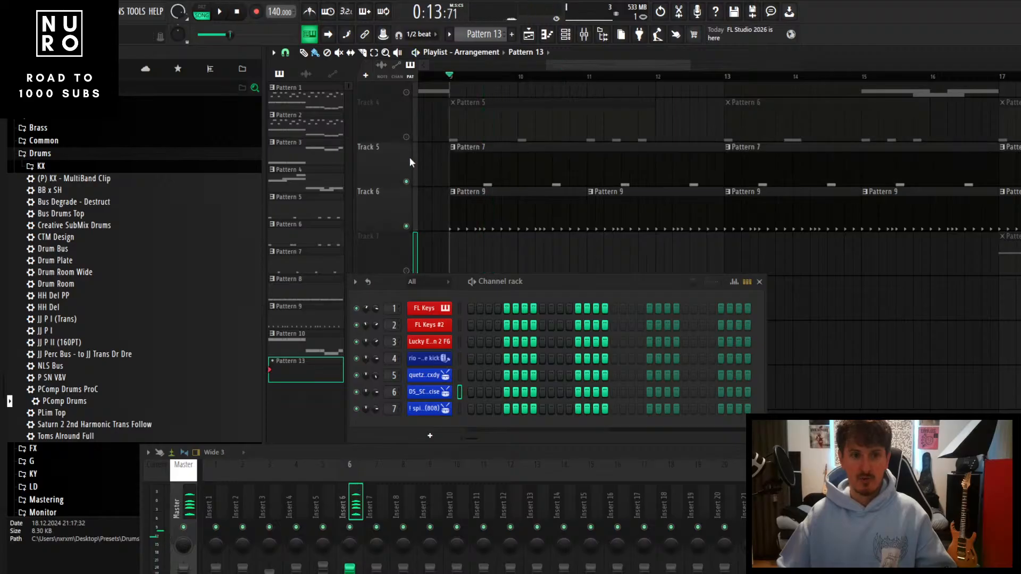
{"action": "left_click", "coordinate": [407, 137]}
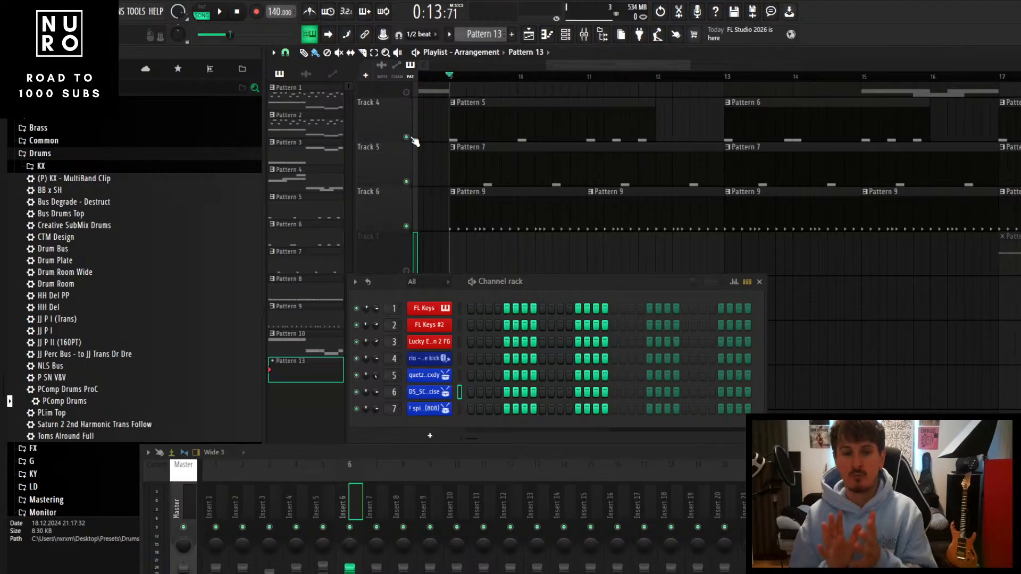
Play Tracks 4 to 6 briefly from bar 9 and make Pattern 9 the active pattern using its Track 6 clip
{"action": "key", "text": "space"}
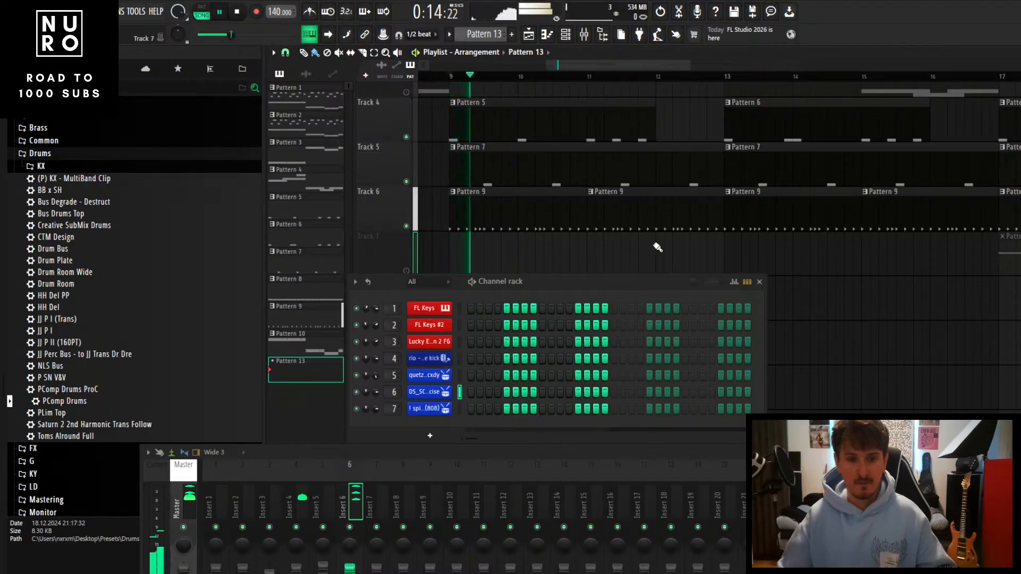
{"action": "key", "text": "space"}
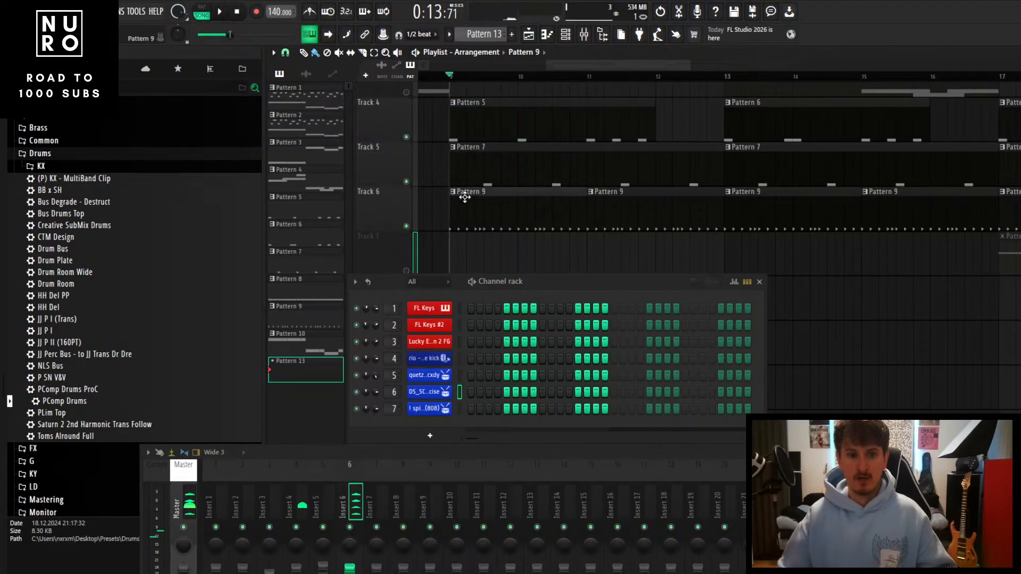
{"action": "left_click", "coordinate": [468, 192]}
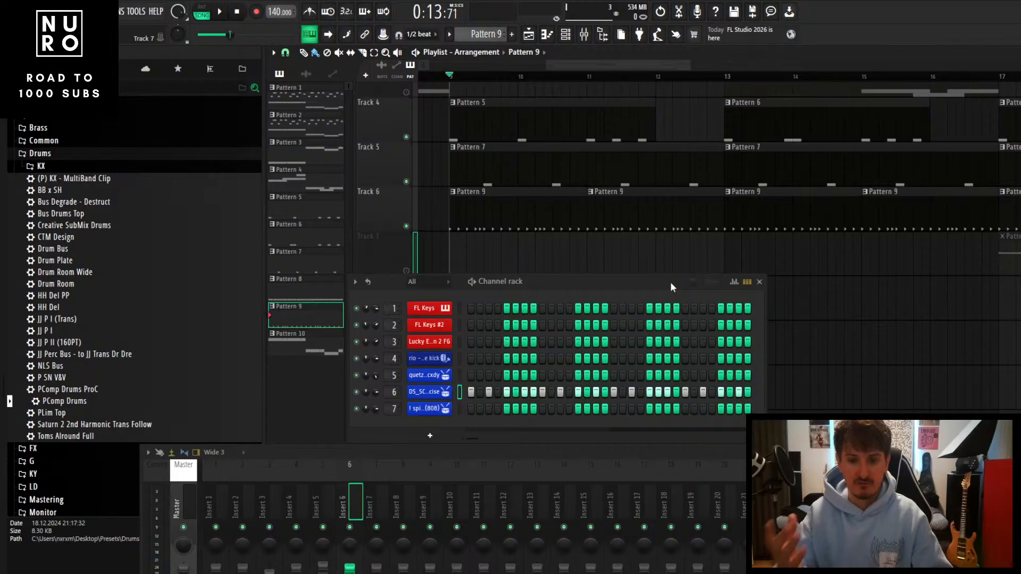
Turn the main swing of Pattern 9 up strongly and audition the drum section from bar 9
{"action": "left_click_drag", "start_coordinate": [692, 282], "coordinate": [693, 281]}
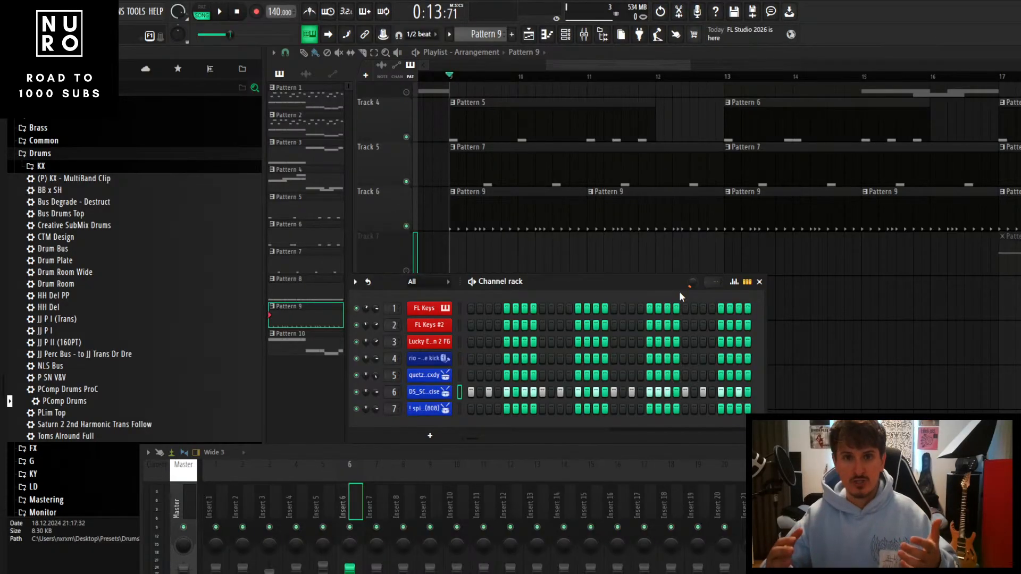
{"action": "left_click_drag", "start_coordinate": [691, 284], "coordinate": [643, 287]}
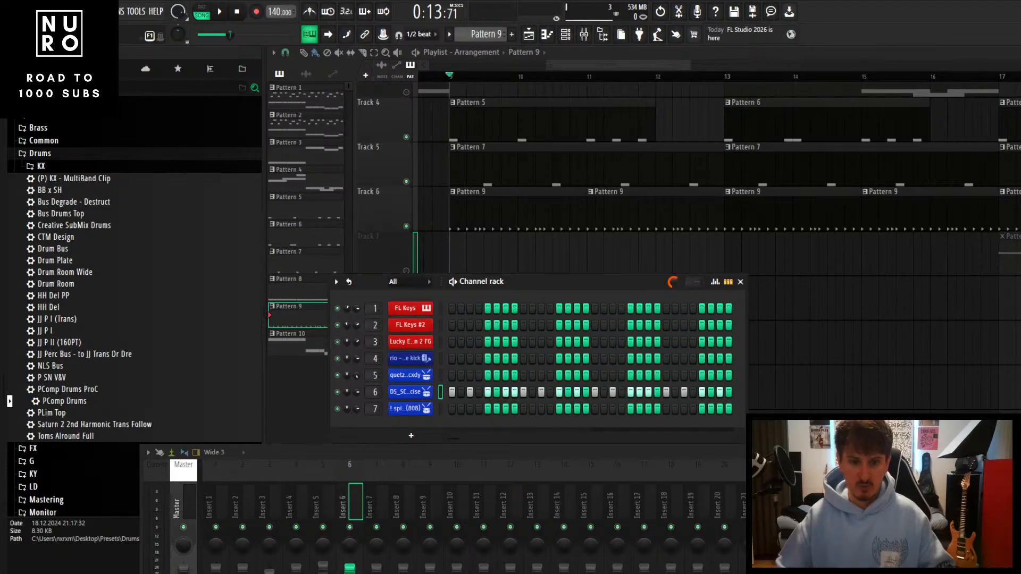
{"action": "left_click_drag", "start_coordinate": [627, 280], "coordinate": [617, 279]}
{"action": "key", "text": "space"}
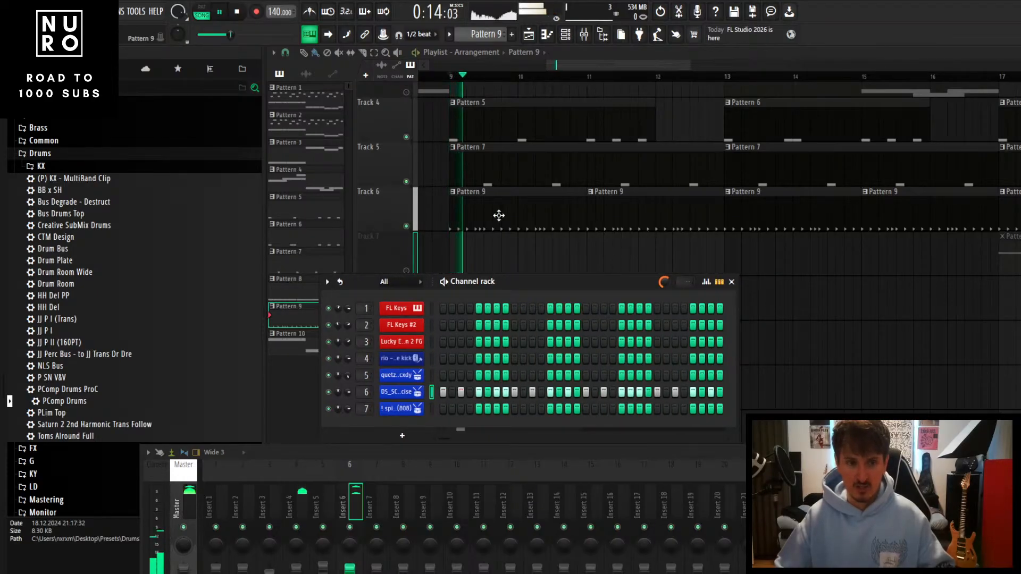
{"action": "scroll", "coordinate": [499, 214], "scroll_direction": "down", "scroll_amount": 2}
{"action": "scroll", "coordinate": [493, 225], "scroll_direction": "up", "scroll_amount": 2}
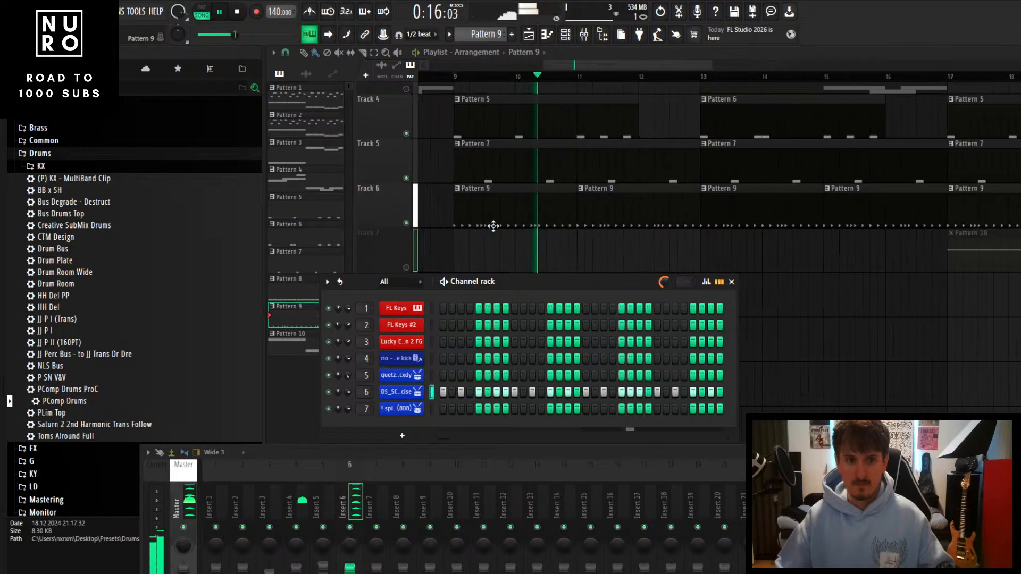
{"action": "key", "text": "space"}
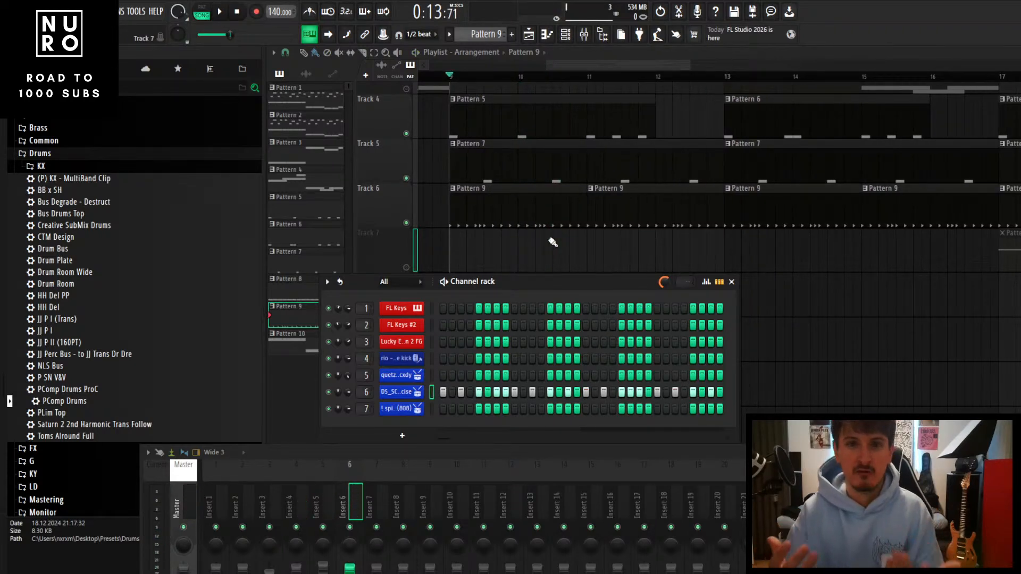
{"action": "key", "text": "space"}
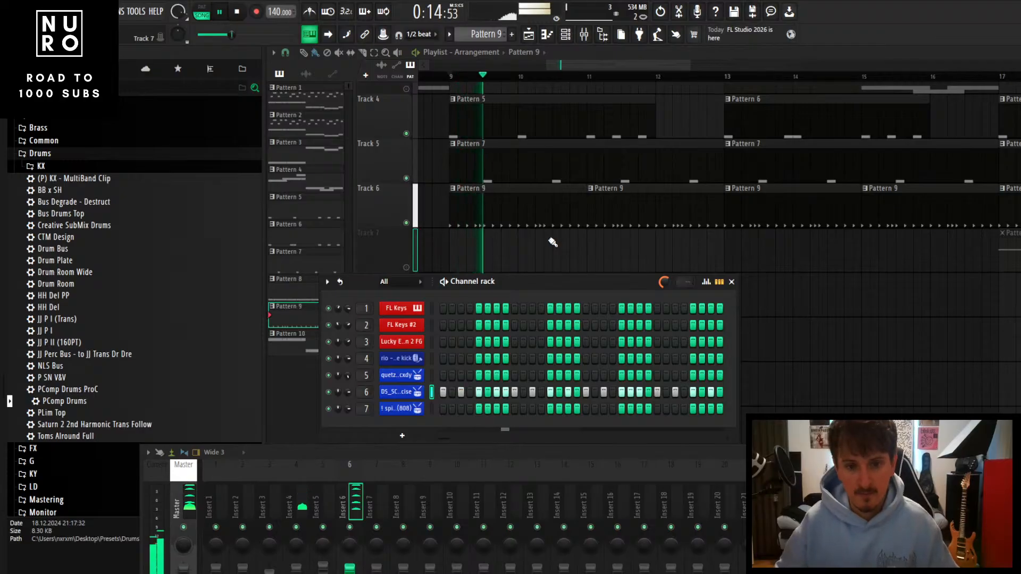
{"action": "key", "text": "space"}
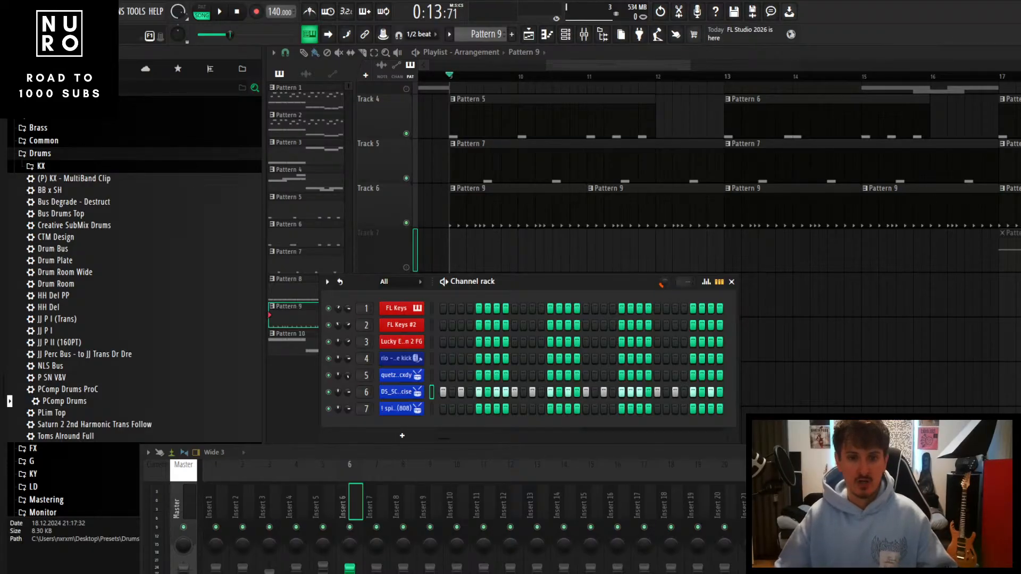
Keep the main swing of Pattern 9 at a slight amount and replay the drum section from bar 9 to check the groove
{"action": "key", "text": "space"}
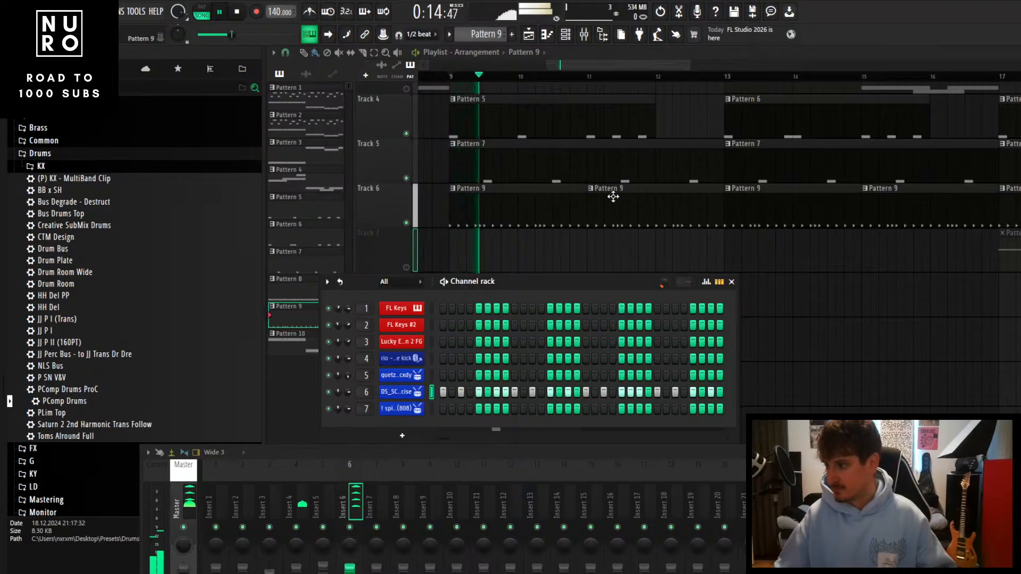
{"action": "key", "text": "space"}
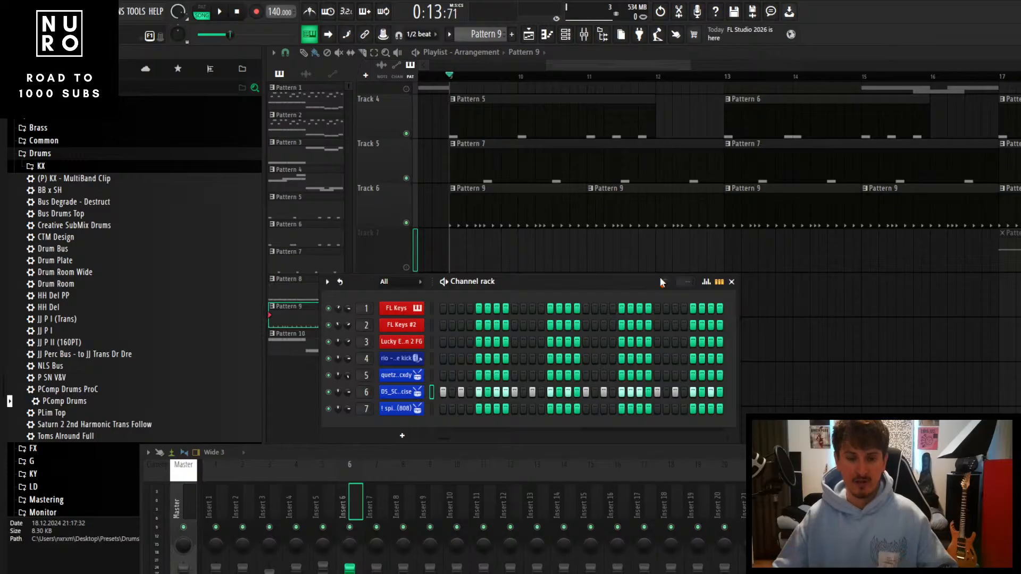
{"action": "key", "text": "space"}
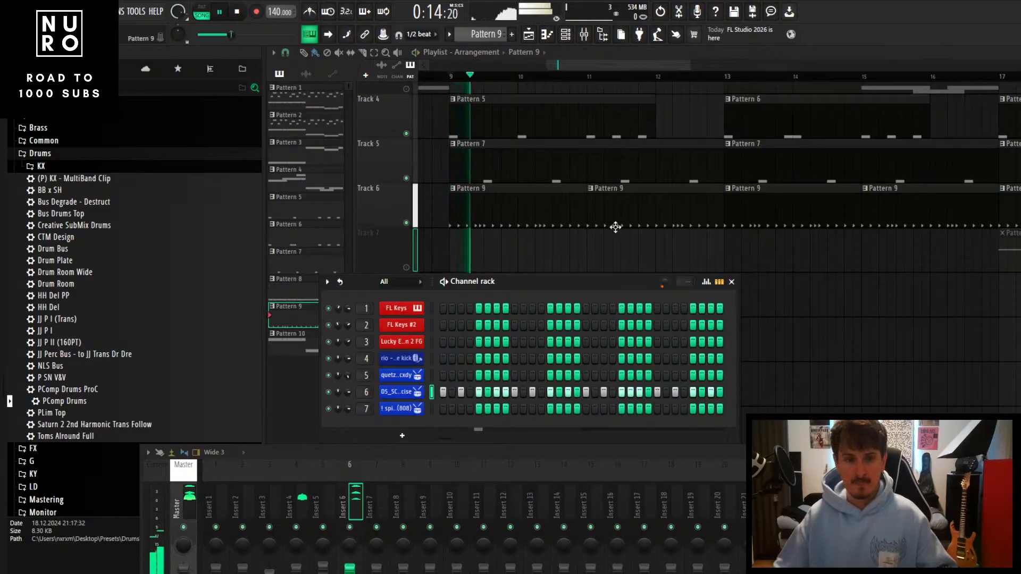
{"action": "scroll", "coordinate": [615, 227], "scroll_direction": "up", "scroll_amount": 2}
{"action": "scroll", "coordinate": [615, 227], "scroll_direction": "down", "scroll_amount": 3}
{"action": "scroll", "coordinate": [615, 227], "scroll_direction": "down", "scroll_amount": 1}
{"action": "scroll", "coordinate": [615, 227], "scroll_direction": "down", "scroll_amount": 3}
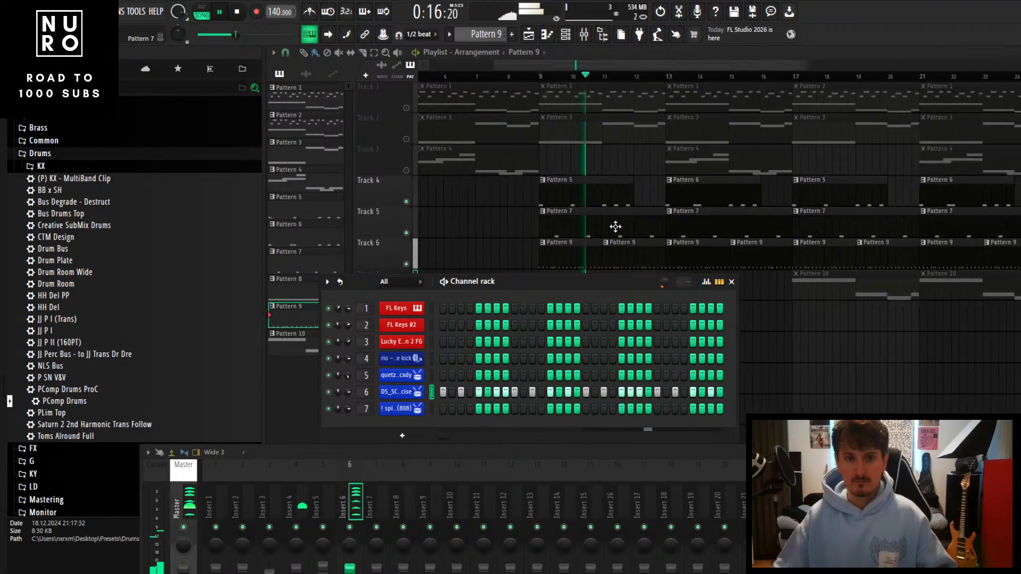
{"action": "scroll", "coordinate": [615, 227], "scroll_direction": "up", "scroll_amount": 2}
{"action": "scroll", "coordinate": [615, 227], "scroll_direction": "down", "scroll_amount": 1}
{"action": "key", "text": "space"}
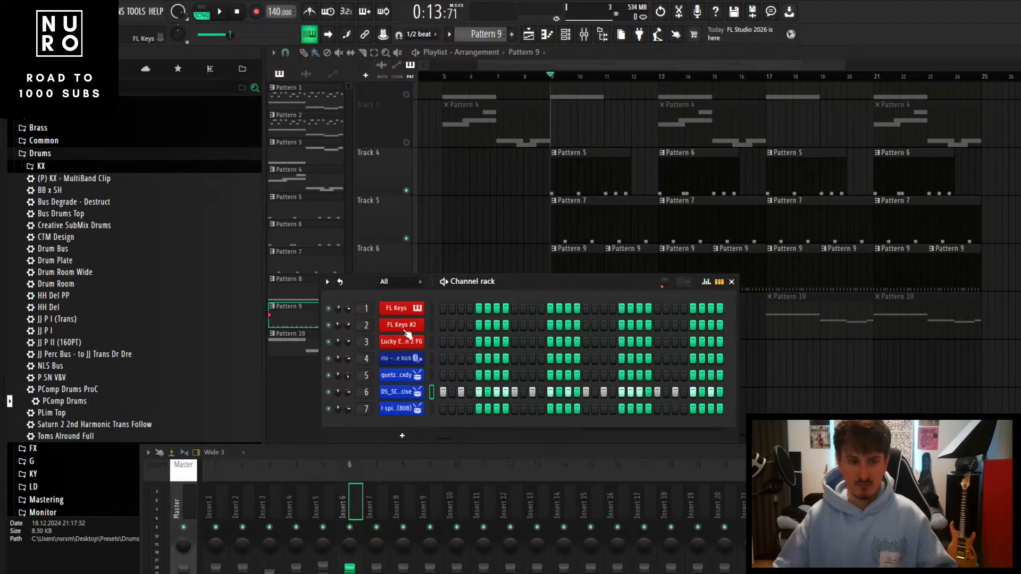
Close the channel rack and bring Tracks 2 to 8 into view in the playlist
{"action": "left_click", "coordinate": [732, 282]}
{"action": "scroll", "coordinate": [475, 314], "scroll_direction": "up", "scroll_amount": 2}
{"action": "scroll", "coordinate": [474, 314], "scroll_direction": "down", "scroll_amount": 3}
{"action": "scroll", "coordinate": [474, 314], "scroll_direction": "down", "scroll_amount": 2}
{"action": "scroll", "coordinate": [475, 314], "scroll_direction": "up", "scroll_amount": 2}
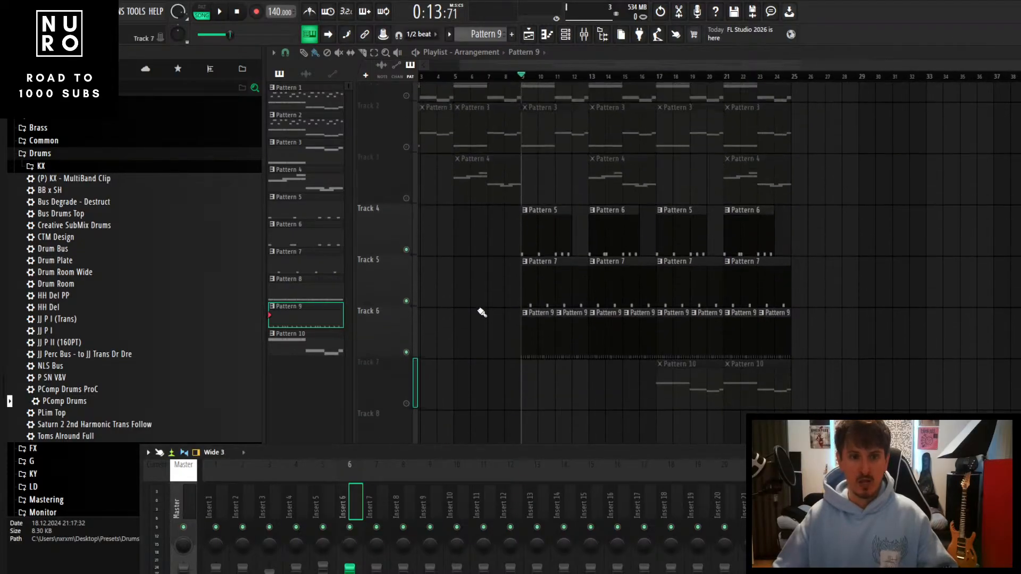
Return the playback position to the start of the song and solo Track 1 in the playlist
{"action": "scroll", "coordinate": [489, 310], "scroll_direction": "down", "scroll_amount": 2}
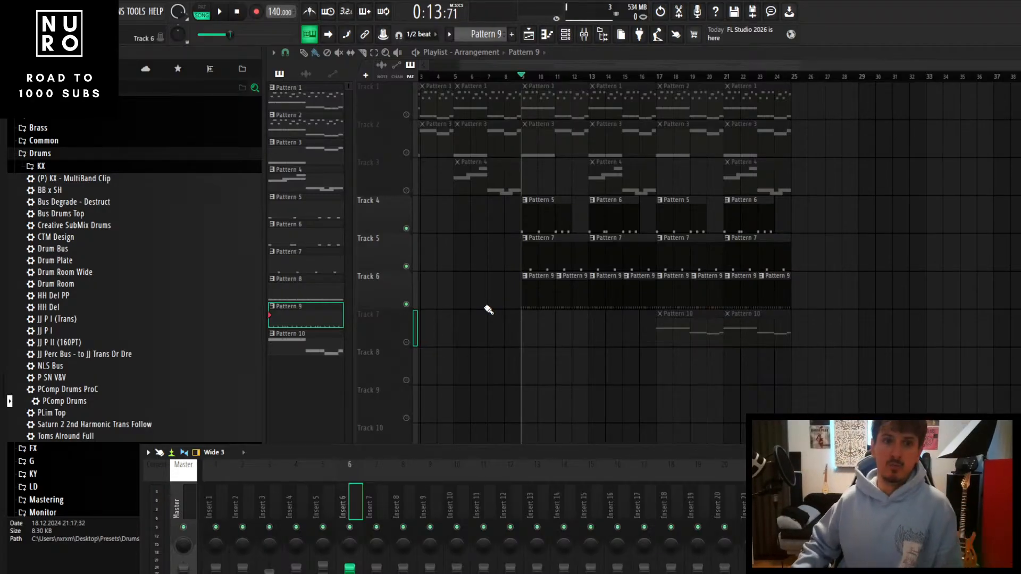
{"action": "left_click_drag", "start_coordinate": [503, 66], "coordinate": [354, 92]}
{"action": "scroll", "coordinate": [461, 217], "scroll_direction": "up", "scroll_amount": 2}
{"action": "scroll", "coordinate": [416, 135], "scroll_direction": "down", "scroll_amount": 3}
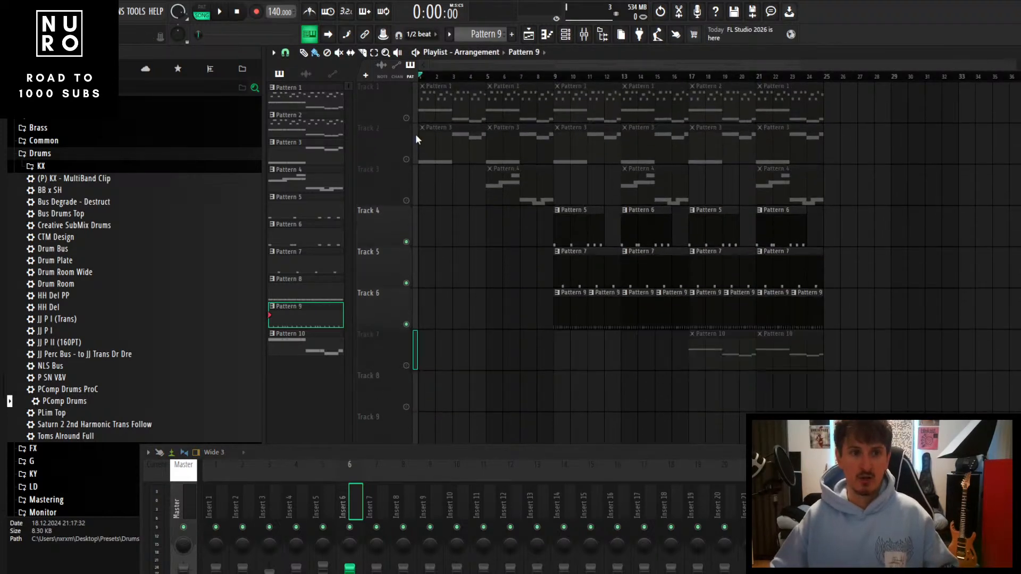
{"action": "scroll", "coordinate": [744, 193], "scroll_direction": "down", "scroll_amount": 1}
{"action": "scroll", "coordinate": [440, 135], "scroll_direction": "down", "scroll_amount": 1}
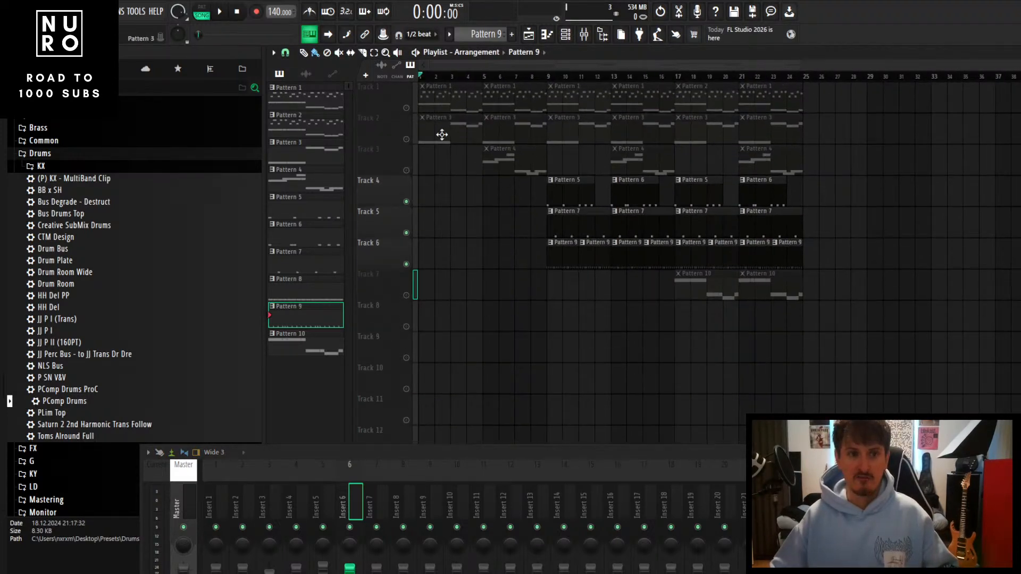
{"action": "right_click", "coordinate": [407, 108]}
{"action": "scroll", "coordinate": [415, 170], "scroll_direction": "down", "scroll_amount": 1}
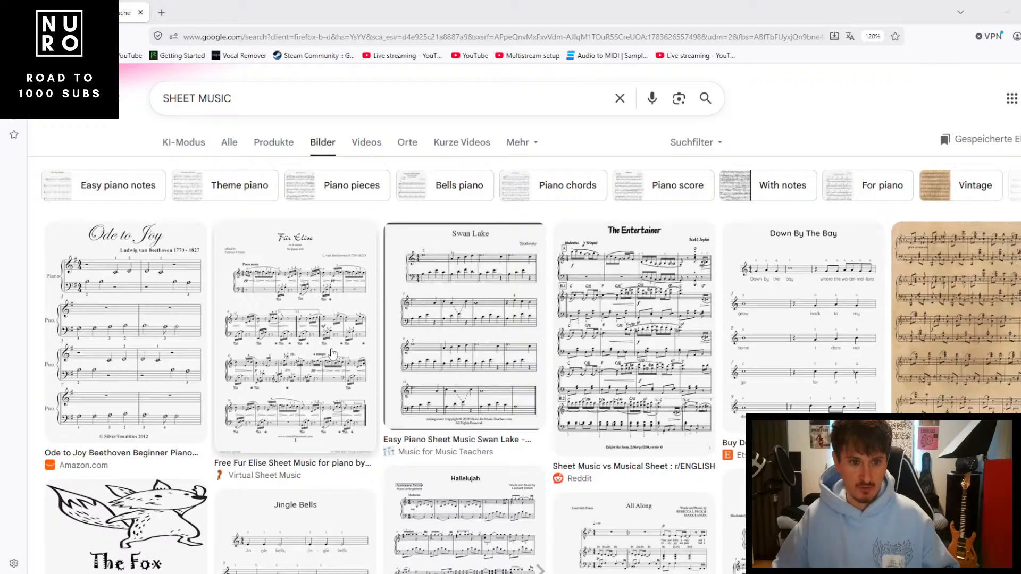
Switch to the browser and examine the sheet music image results, opening the Ode to Joy preview enlarged
{"action": "left_click", "coordinate": [419, 332]}
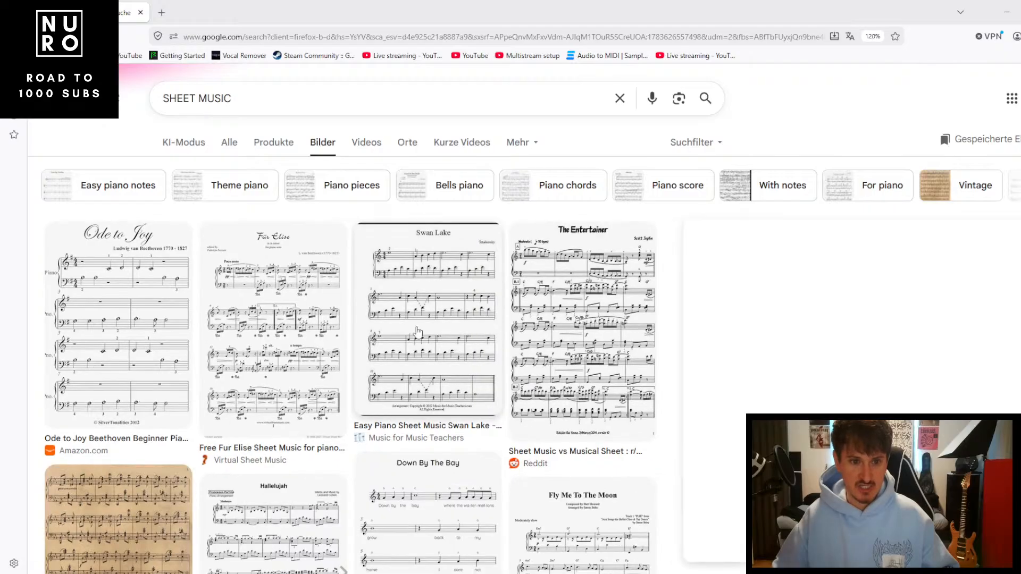
{"action": "left_click", "coordinate": [84, 301]}
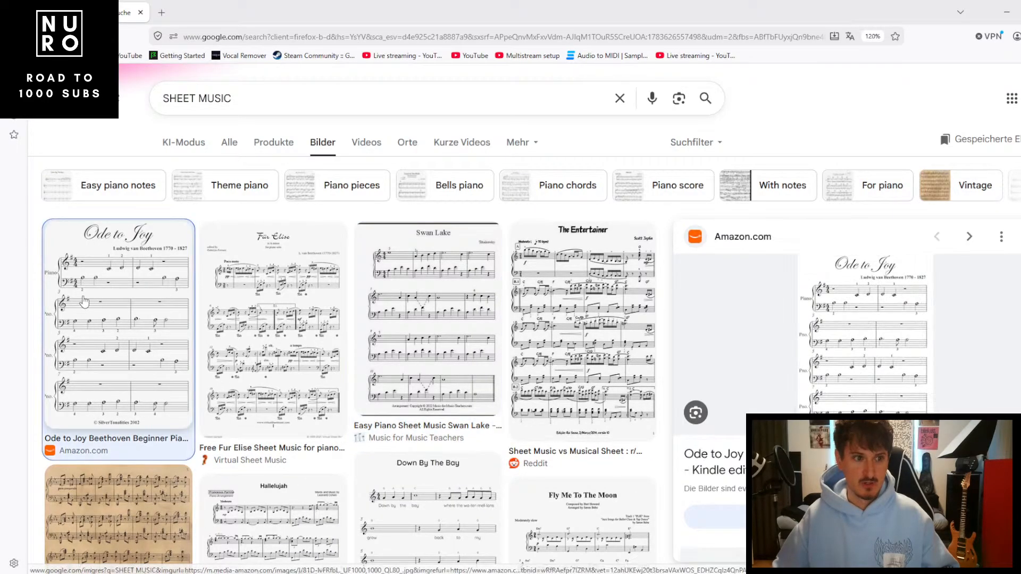
{"action": "scroll", "coordinate": [84, 302], "scroll_direction": "up", "scroll_amount": 3, "text": "ctrl"}
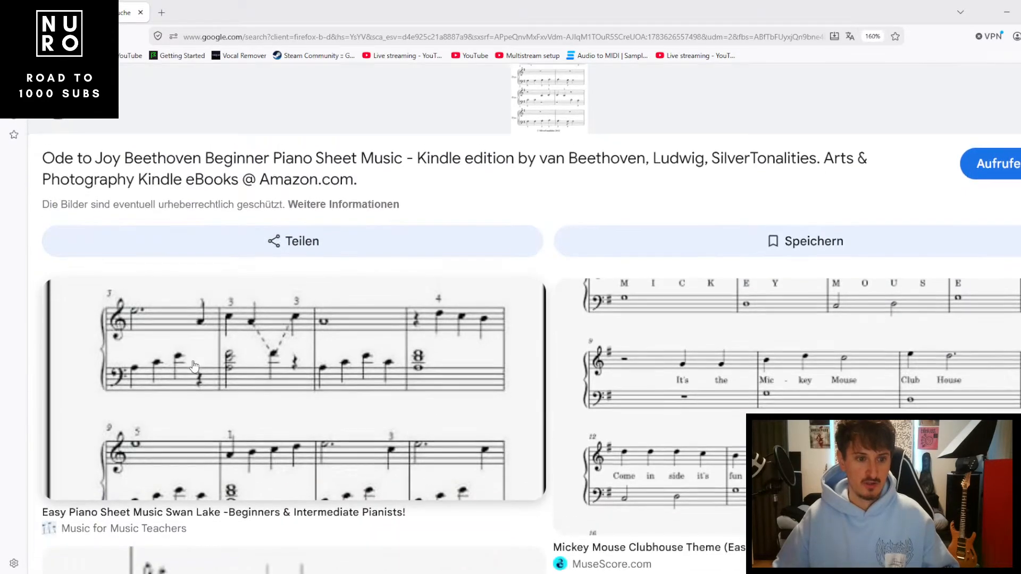
{"action": "scroll", "coordinate": [194, 365], "scroll_direction": "down", "scroll_amount": 3}
{"action": "scroll", "coordinate": [674, 304], "scroll_direction": "down", "scroll_amount": 5}
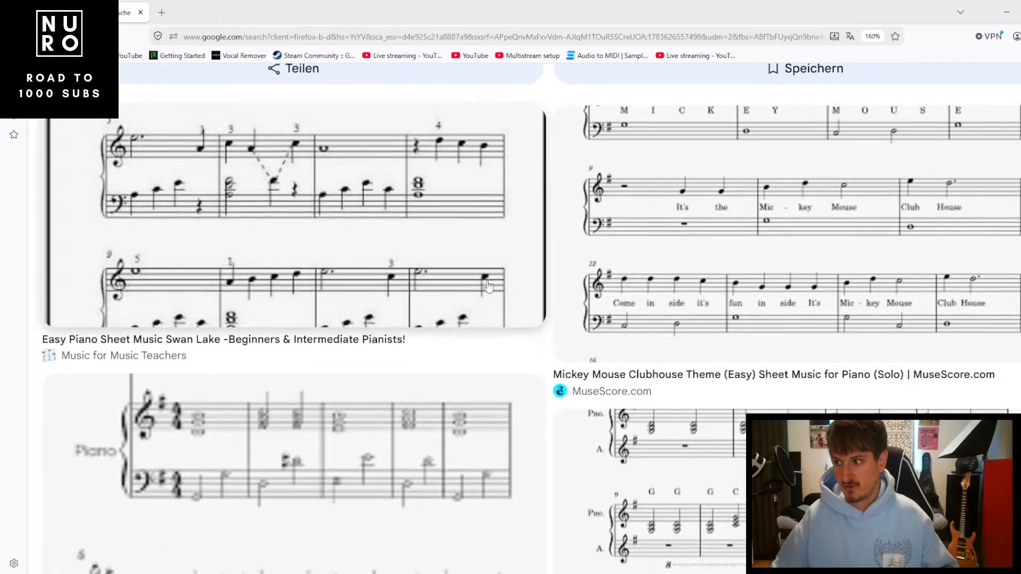
{"action": "scroll", "coordinate": [430, 306], "scroll_direction": "up", "scroll_amount": 3}
{"action": "scroll", "coordinate": [431, 306], "scroll_direction": "down", "scroll_amount": 3, "text": "ctrl"}
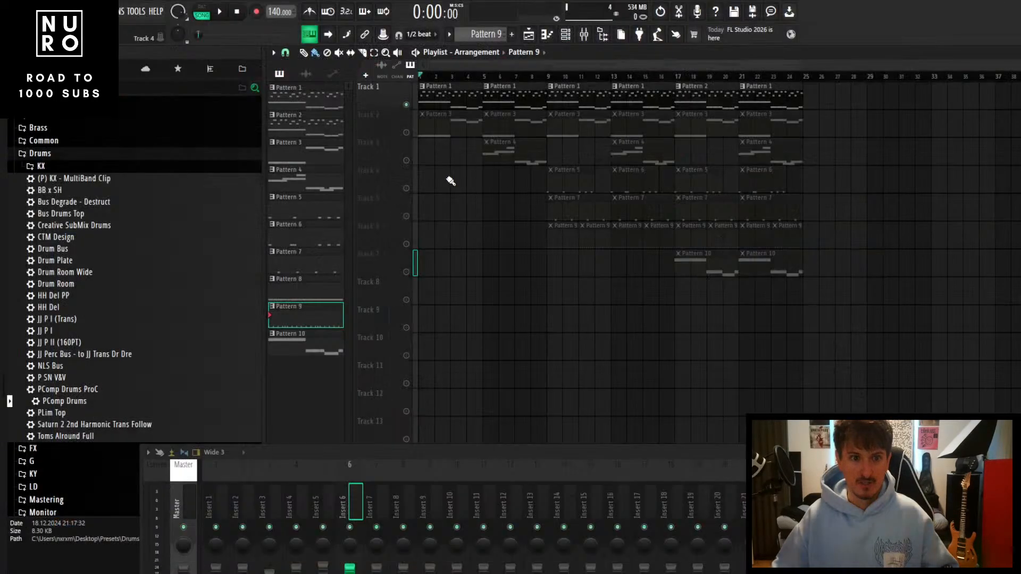
Return to FL Studio and open the first Pattern 1 clip on Track 1 in the piano roll
{"action": "scroll", "coordinate": [429, 178], "scroll_direction": "up", "scroll_amount": 3}
{"action": "double_click", "coordinate": [449, 105]}
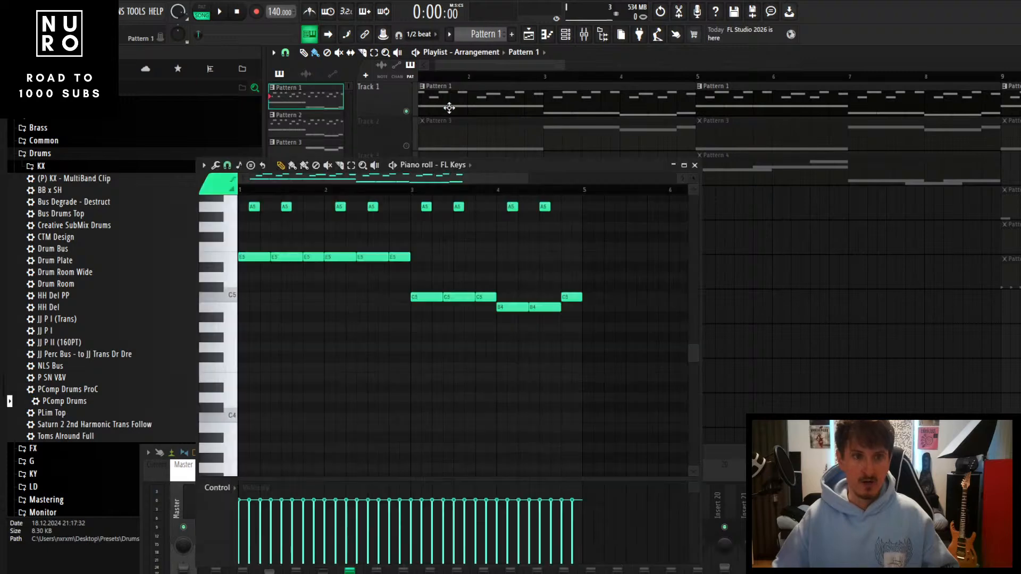
{"action": "scroll", "coordinate": [273, 334], "scroll_direction": "up", "scroll_amount": 3}
{"action": "scroll", "coordinate": [262, 191], "scroll_direction": "down", "scroll_amount": 2}
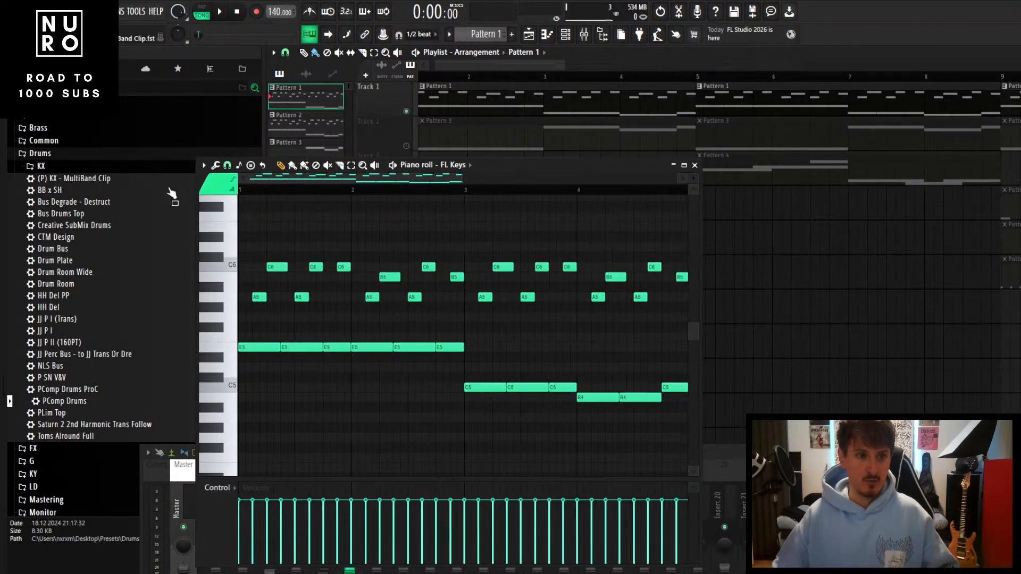
Play the FL Keys notes of Pattern 1 from the song start and close the piano roll
{"action": "key", "text": "space"}
{"action": "scroll", "coordinate": [292, 424], "scroll_direction": "down", "scroll_amount": 2, "text": "ctrl"}
{"action": "scroll", "coordinate": [290, 413], "scroll_direction": "up", "scroll_amount": 2, "text": "ctrl"}
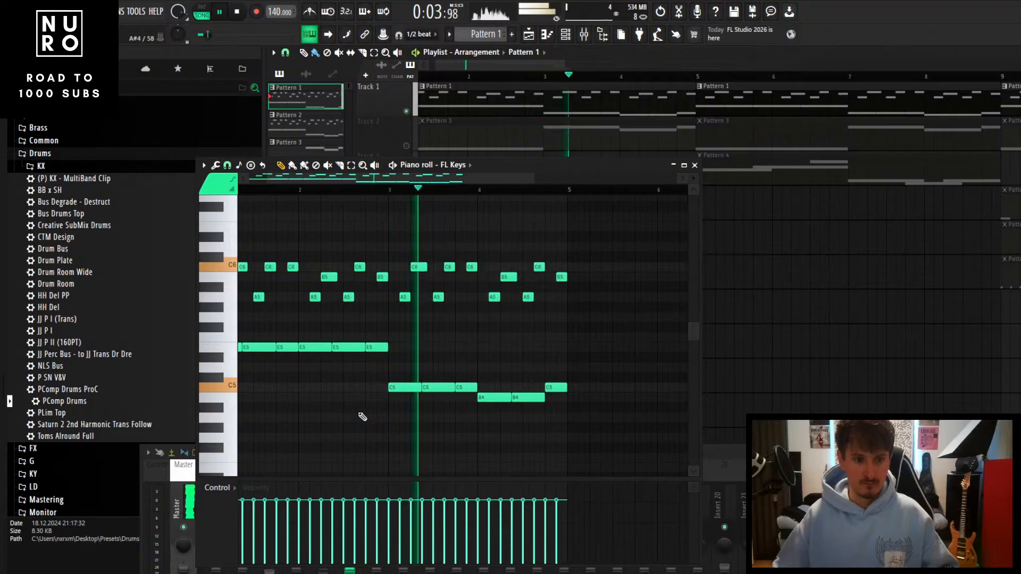
{"action": "scroll", "coordinate": [361, 416], "scroll_direction": "down", "scroll_amount": 1, "text": "ctrl"}
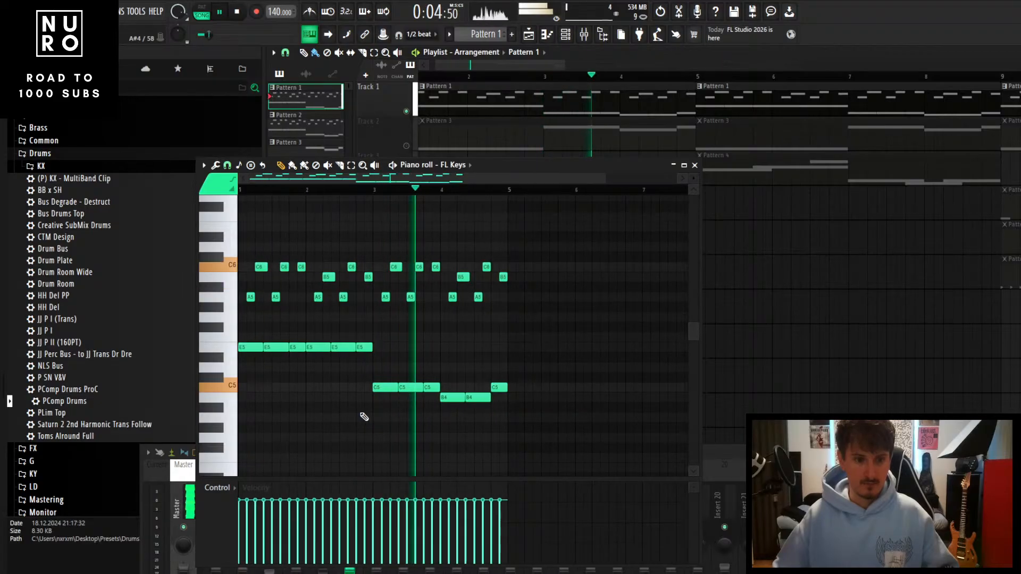
{"action": "key", "text": "space"}
{"action": "left_click", "coordinate": [694, 166]}
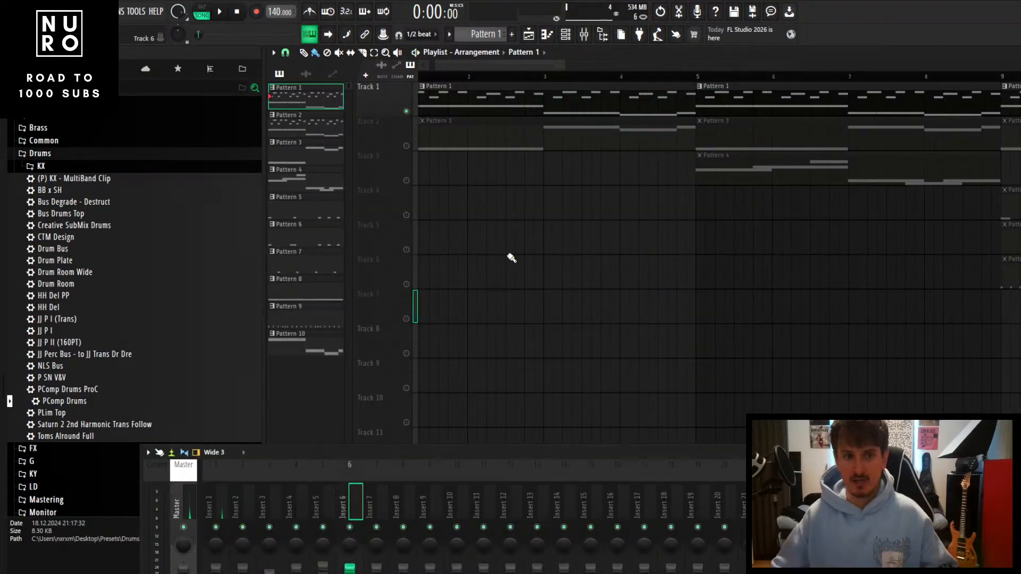
Move the playback position to bar 9 and unmute Tracks 4, 5 and 6
{"action": "scroll", "coordinate": [513, 250], "scroll_direction": "down", "scroll_amount": 5, "text": "ctrl"}
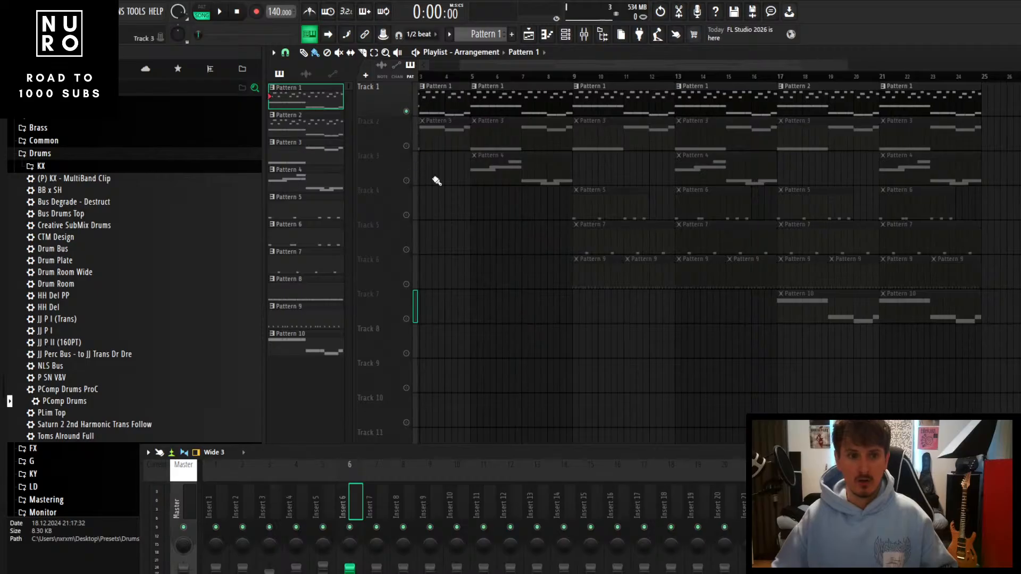
{"action": "scroll", "coordinate": [592, 187], "scroll_direction": "up", "scroll_amount": 3, "text": "ctrl"}
{"action": "left_click", "coordinate": [568, 77]}
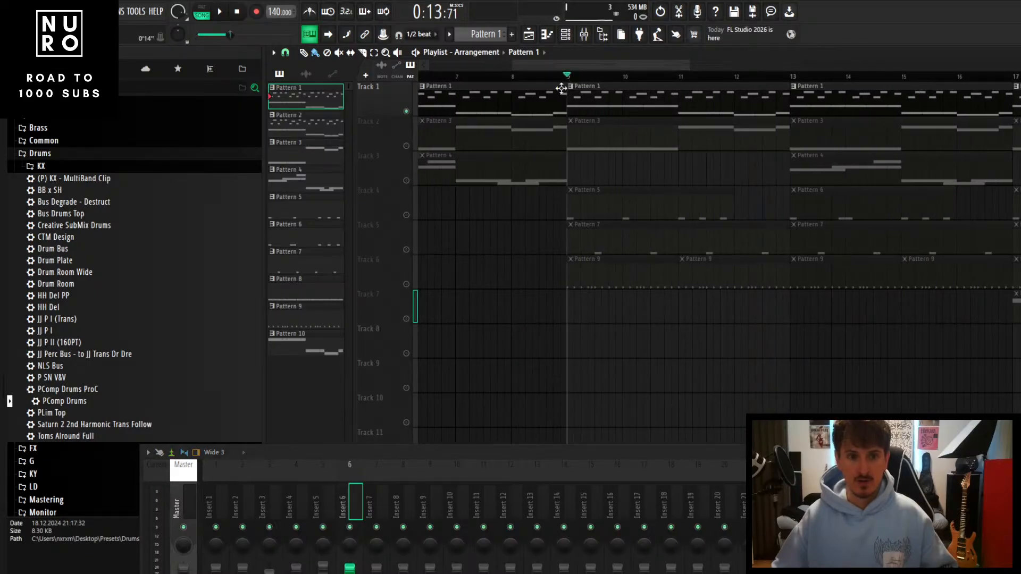
{"action": "left_click", "coordinate": [407, 216]}
{"action": "left_click", "coordinate": [407, 250]}
{"action": "left_click", "coordinate": [407, 284]}
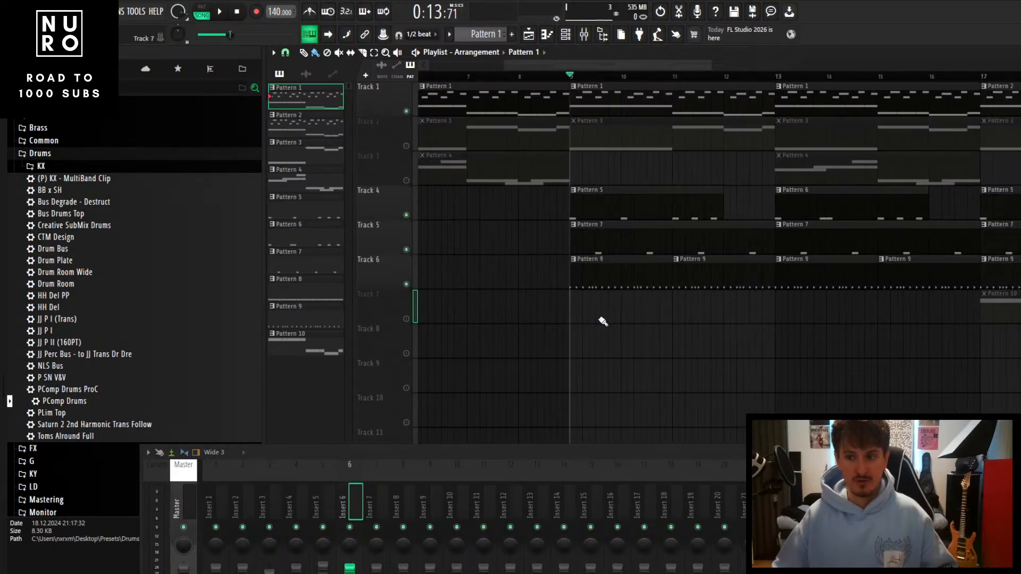
Audition Track 1 together with the drum tracks from bar 9
{"action": "key", "text": "space"}
{"action": "scroll", "coordinate": [622, 324], "scroll_direction": "down", "scroll_amount": 6, "text": "ctrl"}
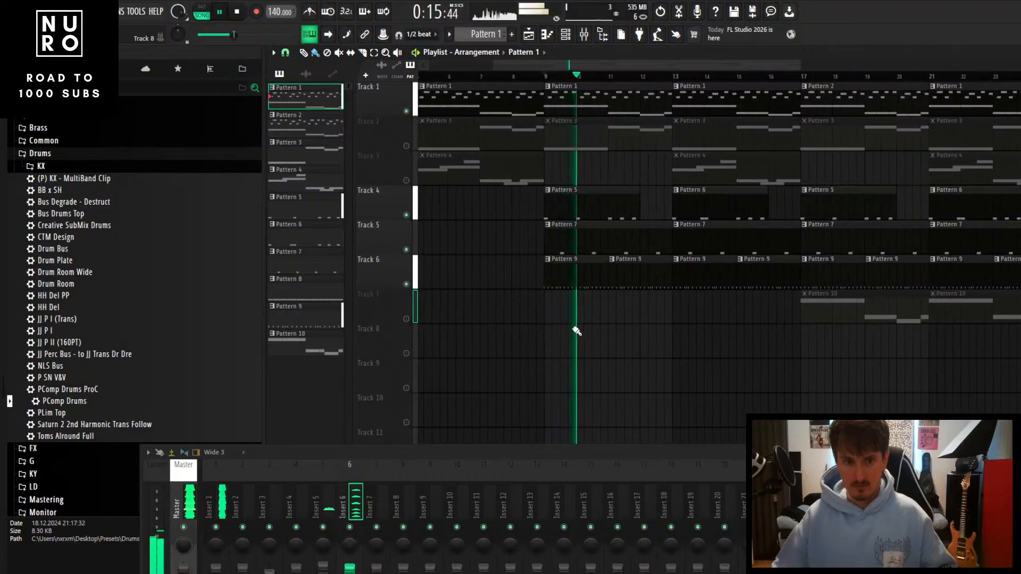
{"action": "scroll", "coordinate": [574, 330], "scroll_direction": "up", "scroll_amount": 4, "text": "ctrl"}
{"action": "scroll", "coordinate": [576, 326], "scroll_direction": "up", "scroll_amount": 2, "text": "alt"}
{"action": "key", "text": "space"}
Mute Tracks 4, 5 and 6, leaving Track 1 as the only active track
{"action": "left_click", "coordinate": [406, 282]}
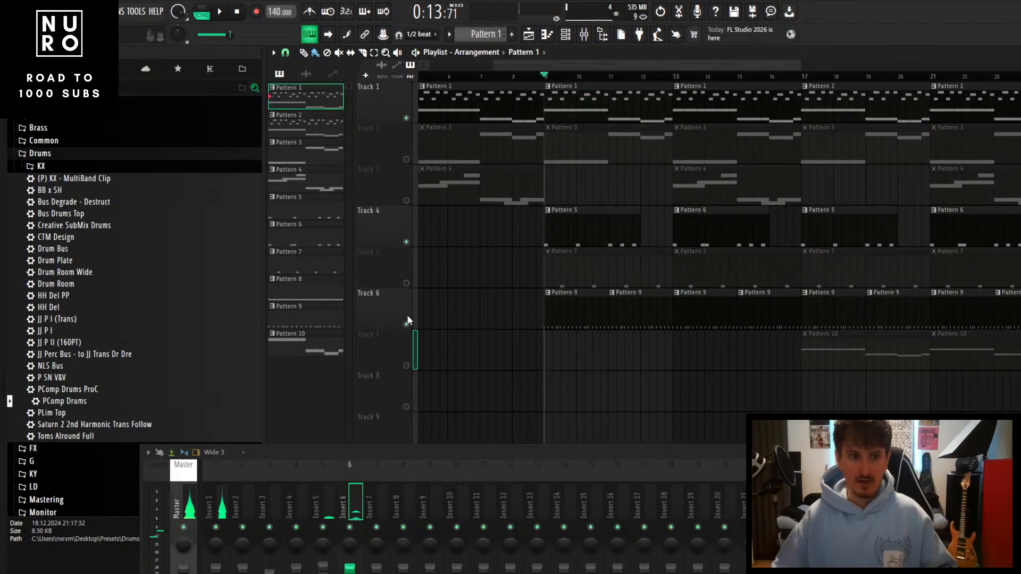
{"action": "left_click", "coordinate": [406, 242]}
{"action": "left_click", "coordinate": [406, 324]}
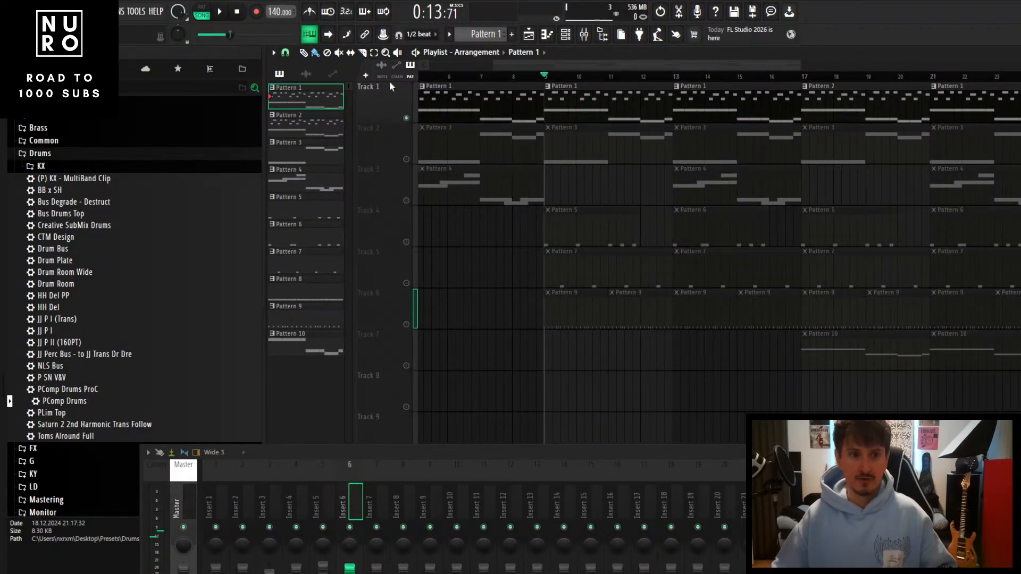
Toggle the mute of Track 1 off and on, and toggle Track 2 the same way
{"action": "left_click", "coordinate": [406, 118]}
{"action": "left_click", "coordinate": [406, 118]}
{"action": "left_click", "coordinate": [406, 118]}
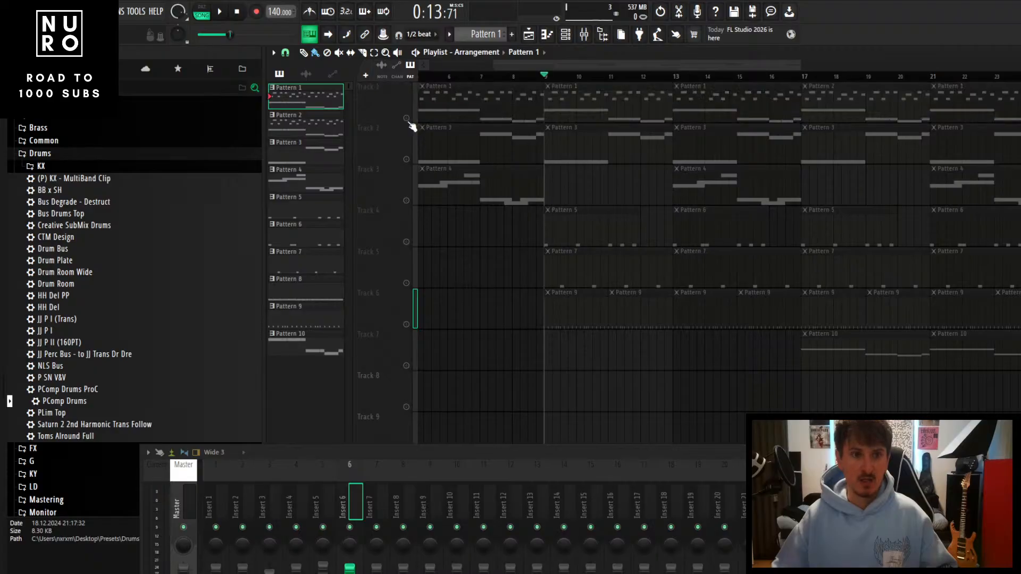
{"action": "left_click", "coordinate": [406, 118]}
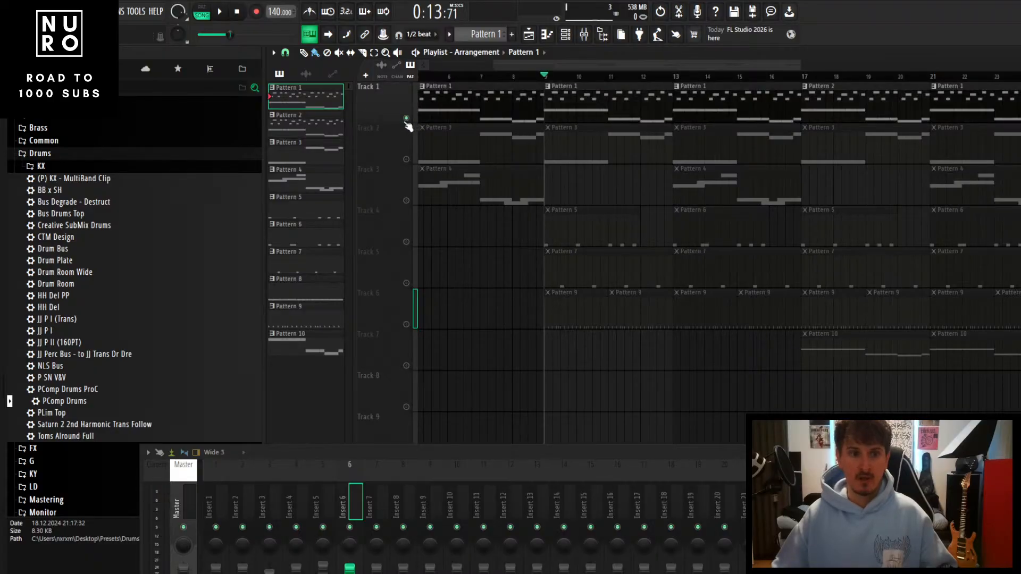
{"action": "scroll", "coordinate": [494, 132], "scroll_direction": "up", "scroll_amount": 2, "text": "ctrl"}
{"action": "left_click", "coordinate": [407, 159]}
{"action": "left_click", "coordinate": [406, 159]}
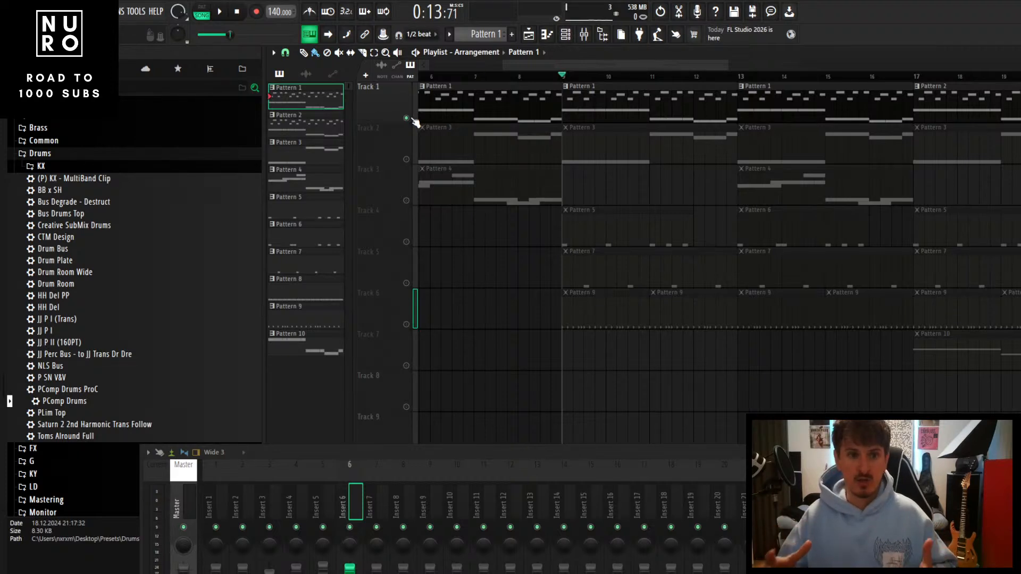
Play Track 1 alone from bar 9, mute it, and replay the same passage without it
{"action": "key", "text": "space"}
{"action": "key", "text": "space"}
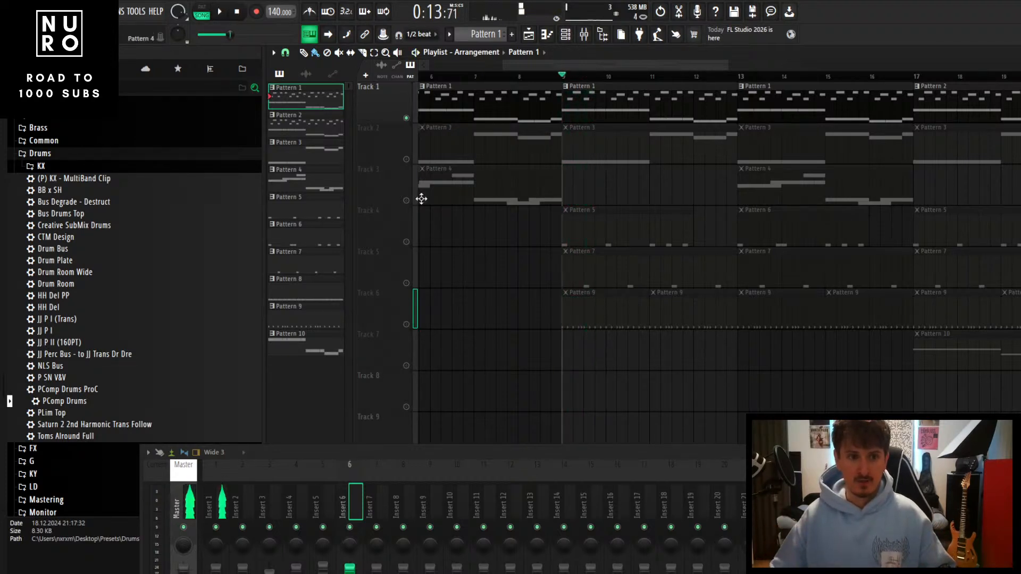
{"action": "left_click", "coordinate": [408, 120]}
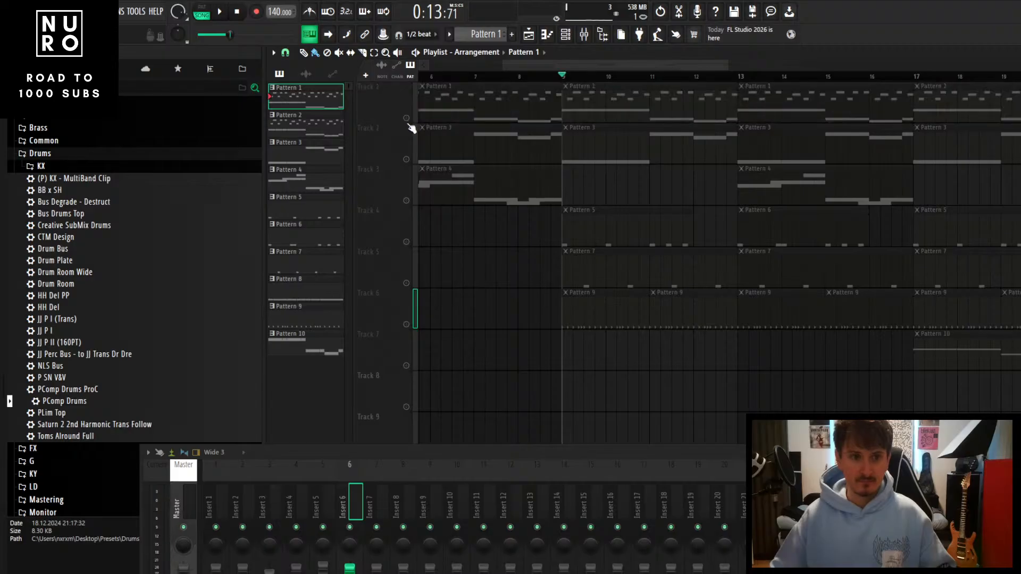
{"action": "key", "text": "space"}
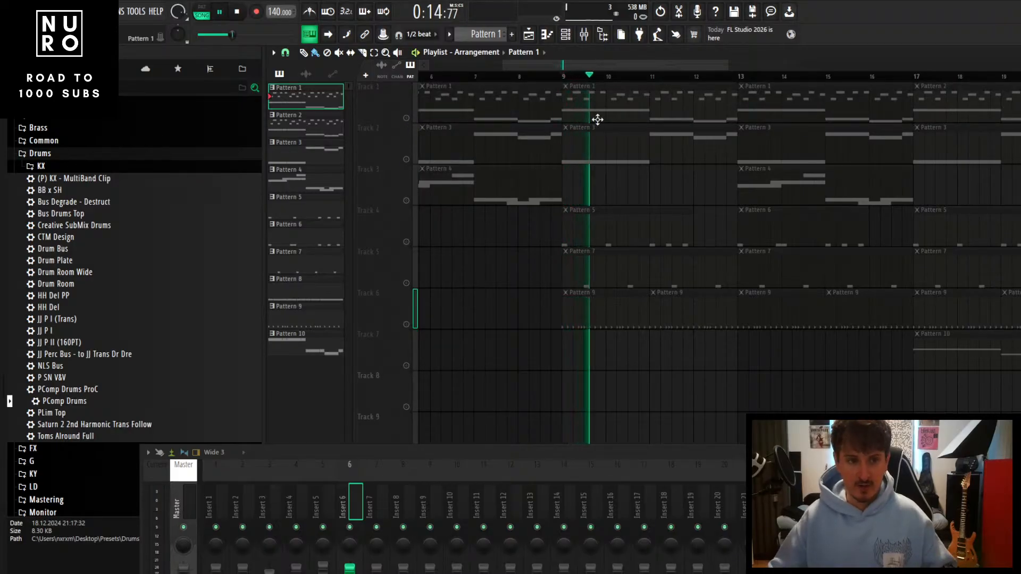
{"action": "key", "text": "space"}
{"action": "scroll", "coordinate": [609, 273], "scroll_direction": "down", "scroll_amount": 2}
{"action": "scroll", "coordinate": [610, 273], "scroll_direction": "up", "scroll_amount": 2}
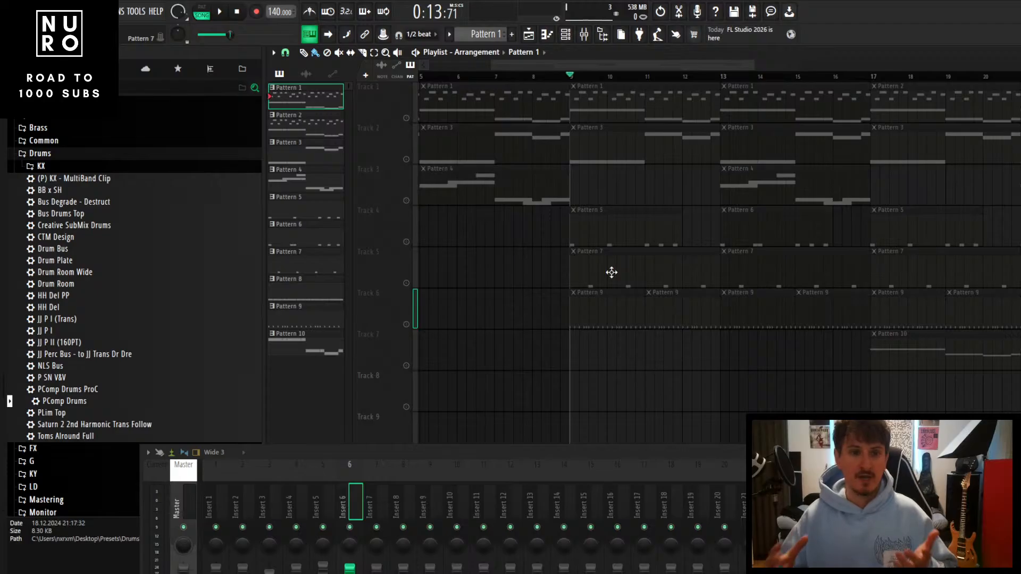
Unmute Tracks 4 and 1 and audition them together from bar 9
{"action": "left_click", "coordinate": [406, 242]}
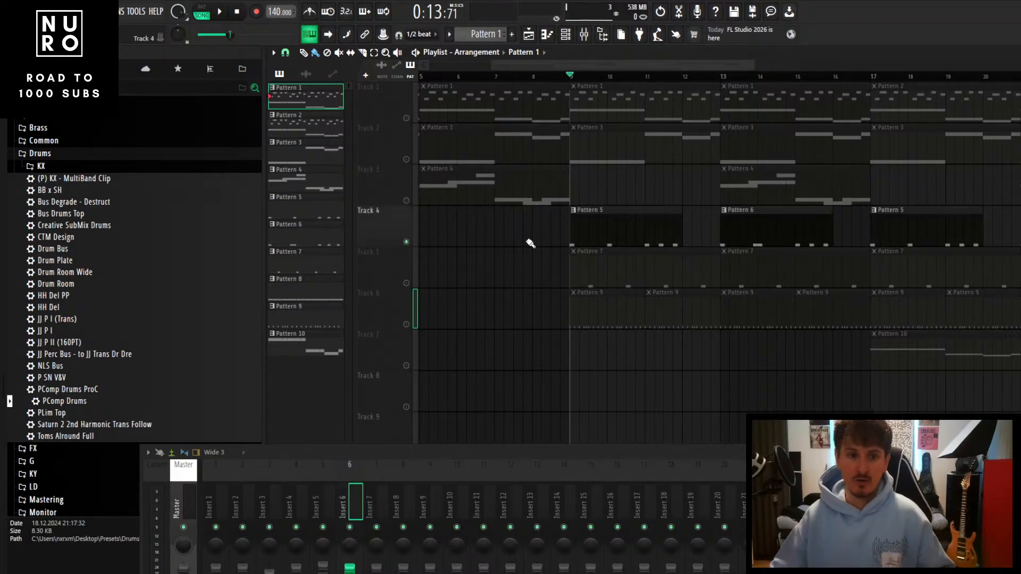
{"action": "left_click", "coordinate": [406, 118]}
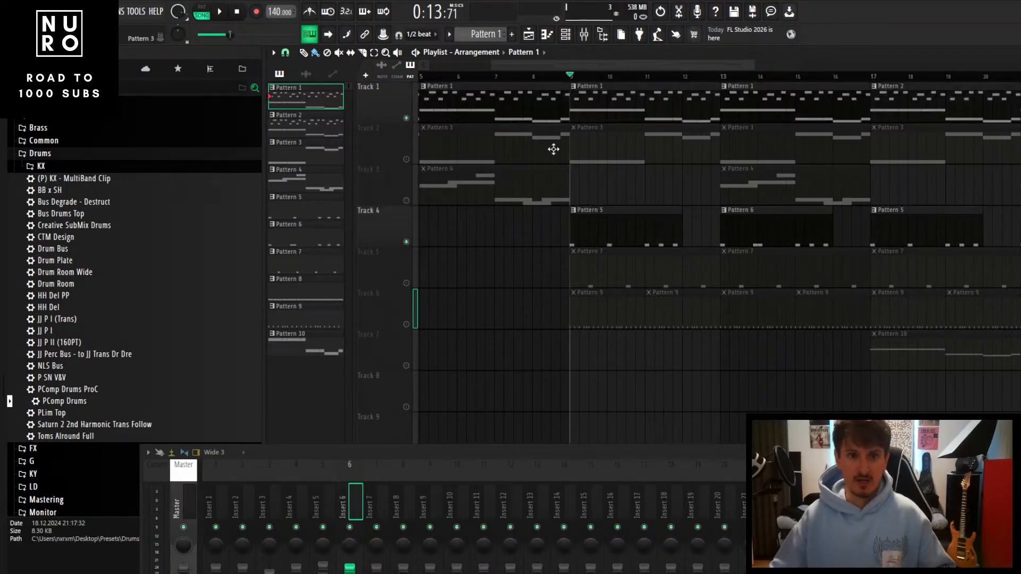
{"action": "key", "text": "space"}
{"action": "scroll", "coordinate": [603, 232], "scroll_direction": "up", "scroll_amount": 2}
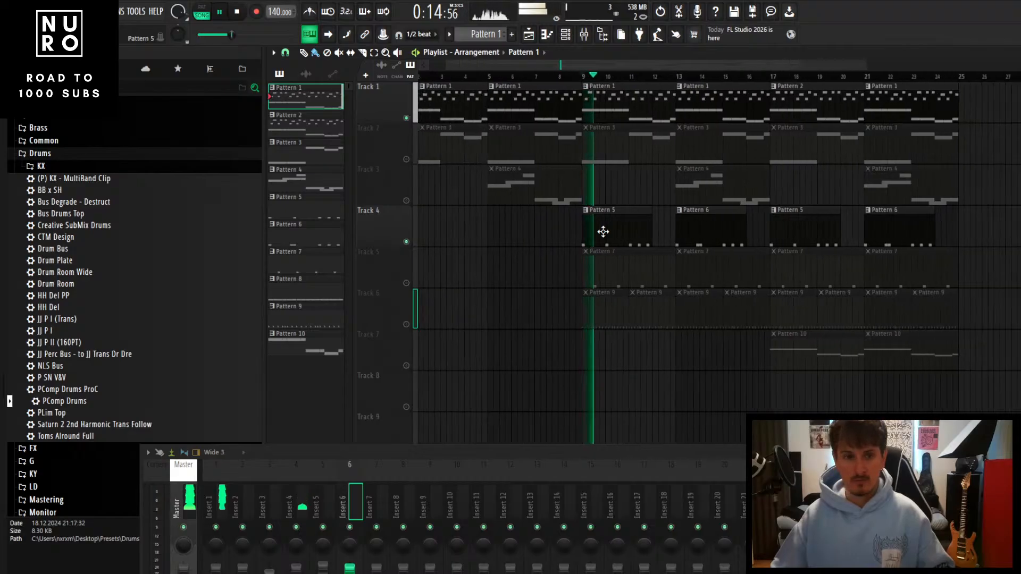
{"action": "scroll", "coordinate": [603, 231], "scroll_direction": "up", "scroll_amount": 1}
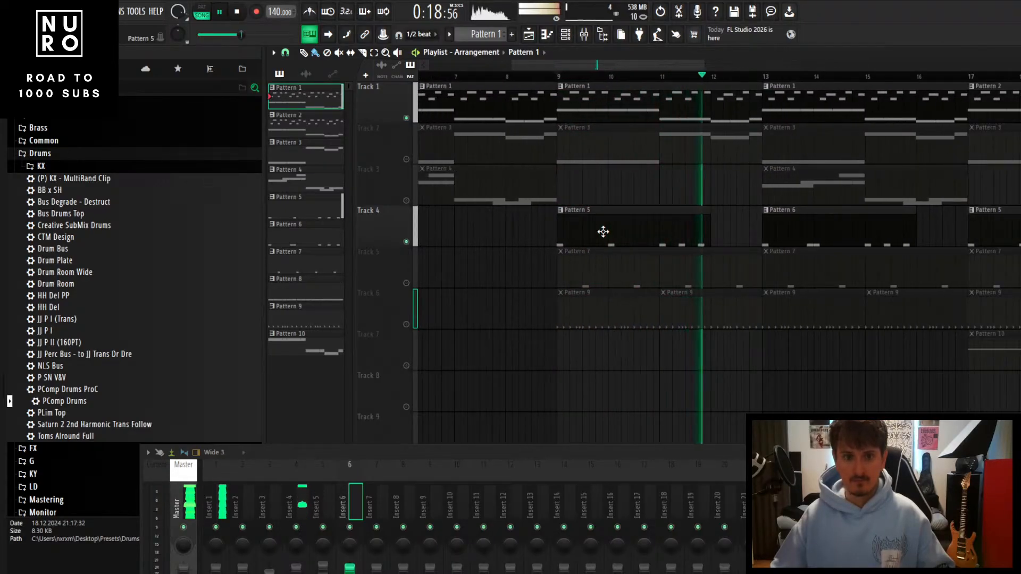
{"action": "key", "text": "space"}
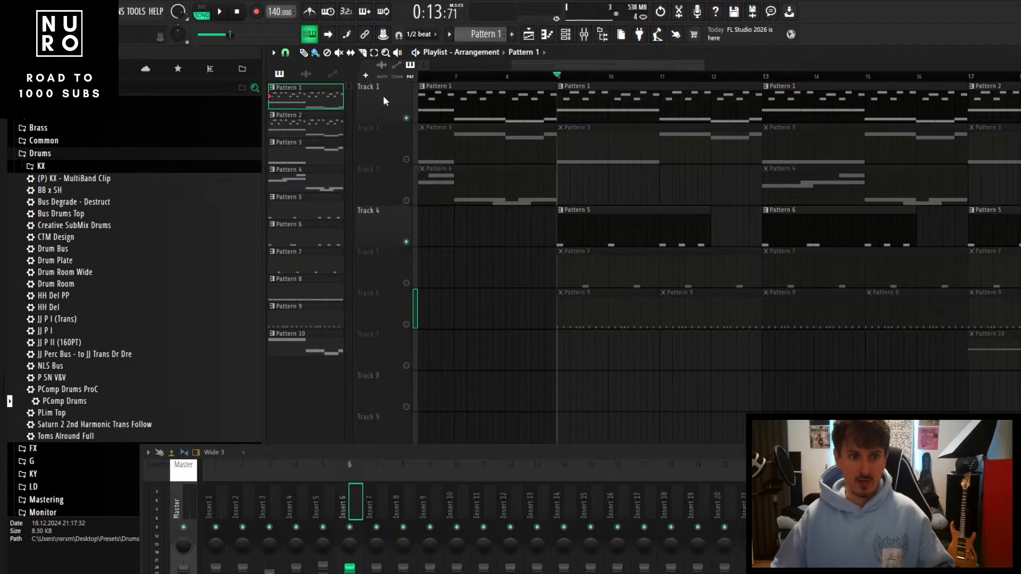
{"action": "double_click", "coordinate": [383, 94]}
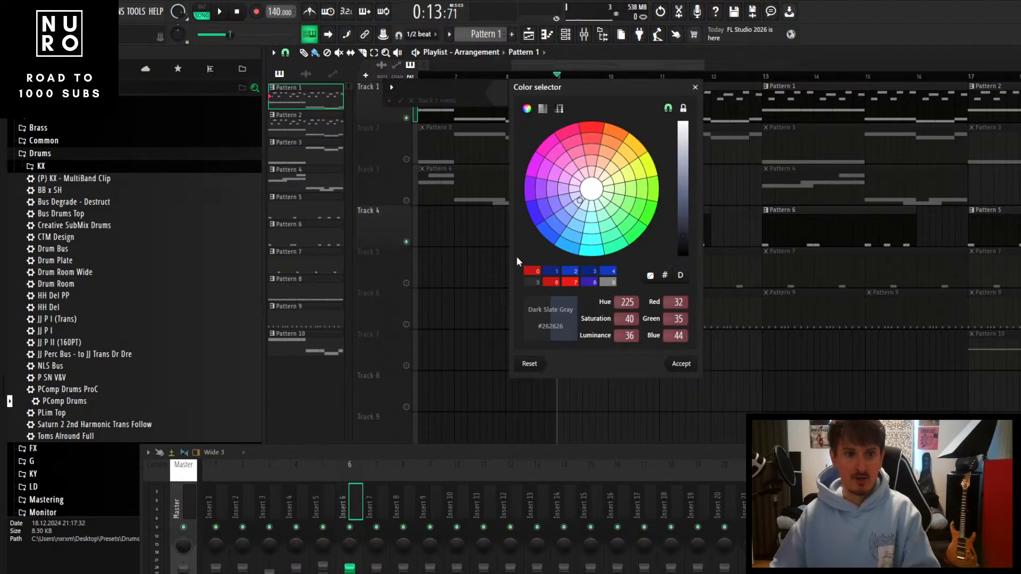
{"action": "key", "text": "Escape"}
{"action": "key", "text": "Escape"}
{"action": "middle_click", "coordinate": [389, 93]}
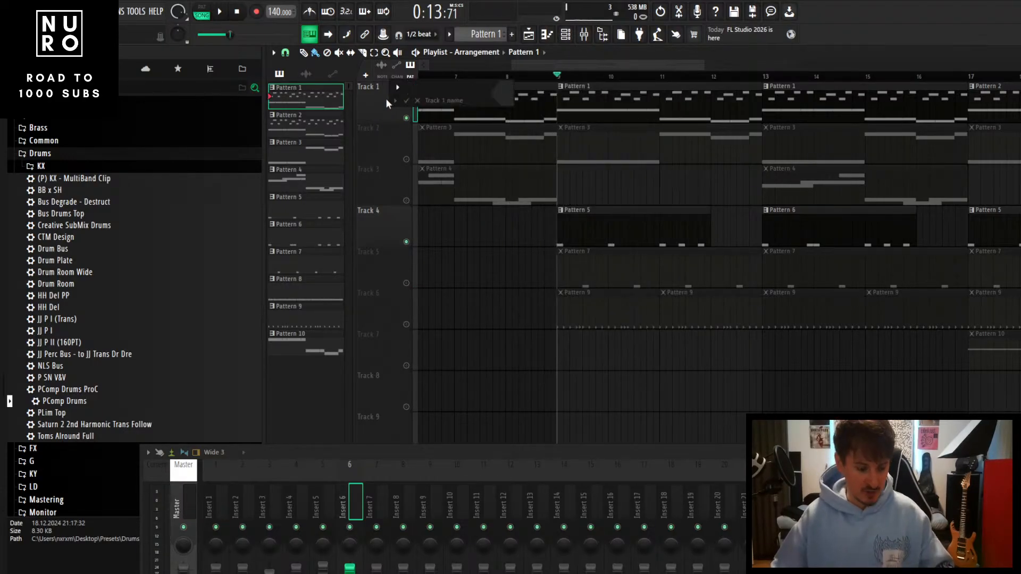
{"action": "key", "text": "Escape"}
{"action": "middle_click", "coordinate": [391, 95]}
{"action": "key", "text": "Escape"}
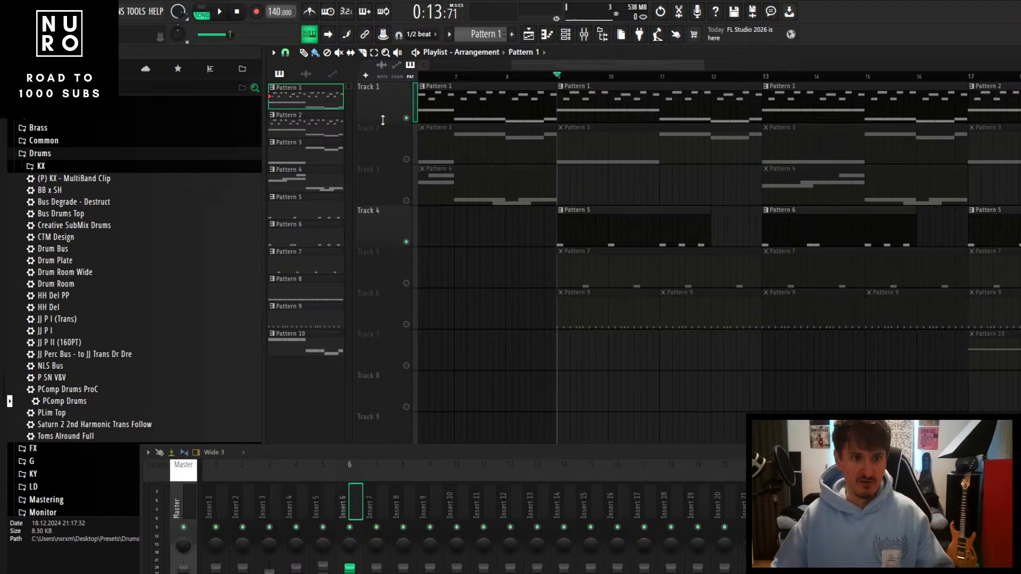
{"action": "middle_click", "coordinate": [390, 142]}
{"action": "key", "text": "Escape"}
{"action": "middle_click", "coordinate": [382, 185]}
{"action": "key", "text": "Escape"}
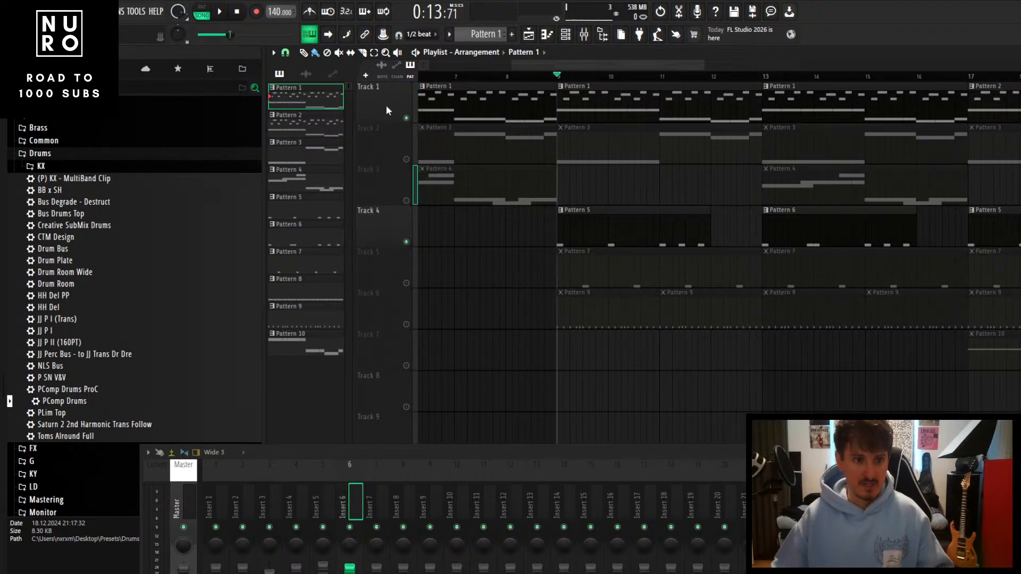
Rename Track 1 as KEY and colour it red
{"action": "middle_click", "coordinate": [389, 95]}
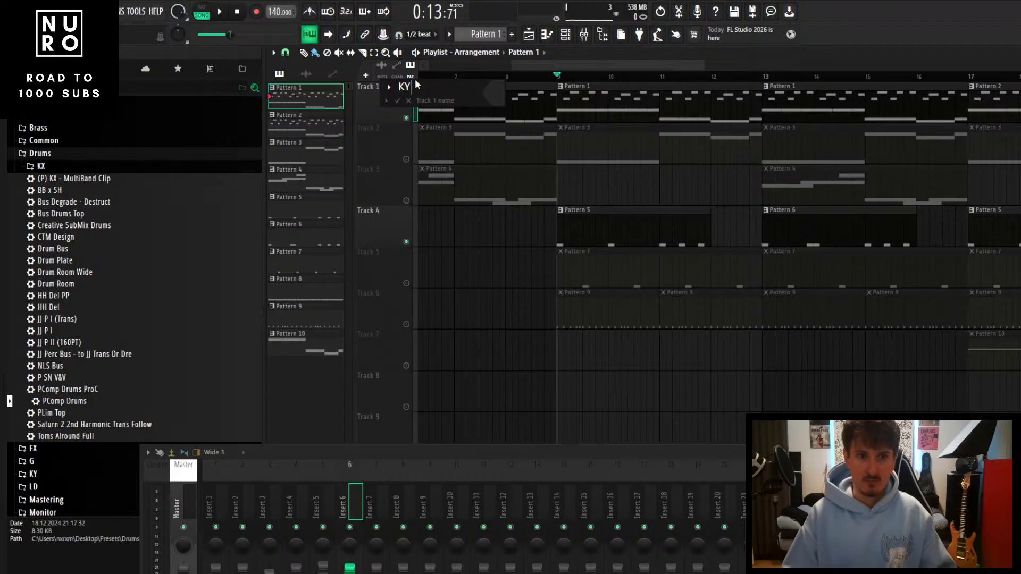
{"action": "type", "text": "KYE"}
{"action": "key", "text": "BackSpace"}
{"action": "key", "text": "BackSpace"}
{"action": "type", "text": "EY"}
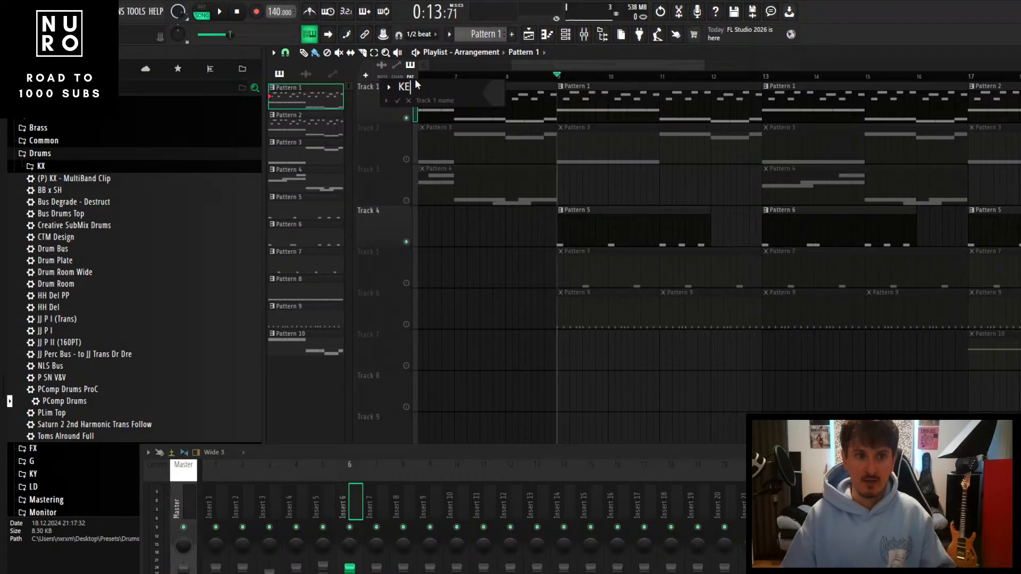
{"action": "key", "text": "Return"}
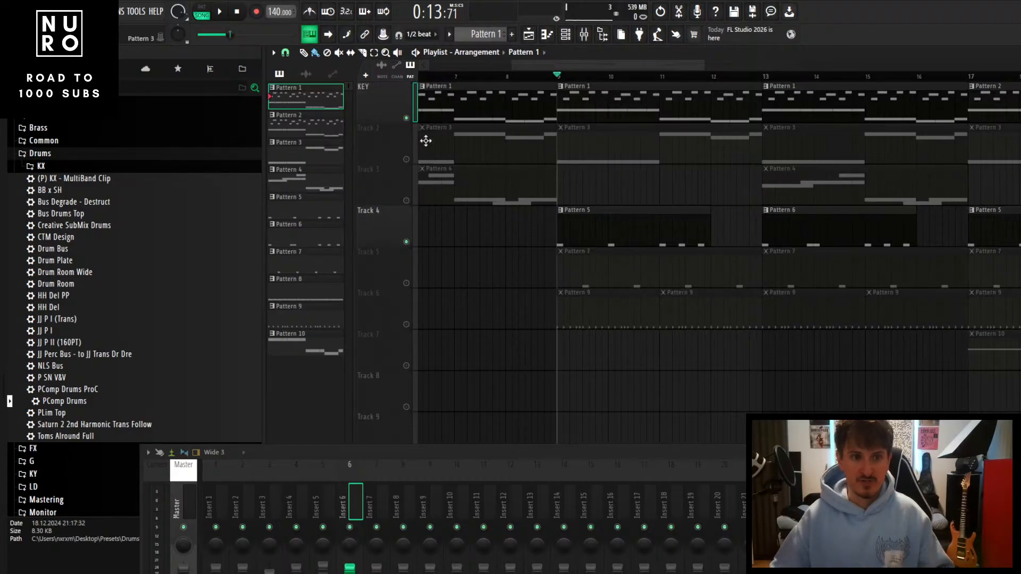
{"action": "middle_click", "coordinate": [378, 110]}
{"action": "left_click", "coordinate": [492, 93]}
{"action": "key", "text": "Return"}
{"action": "key", "text": "Return"}
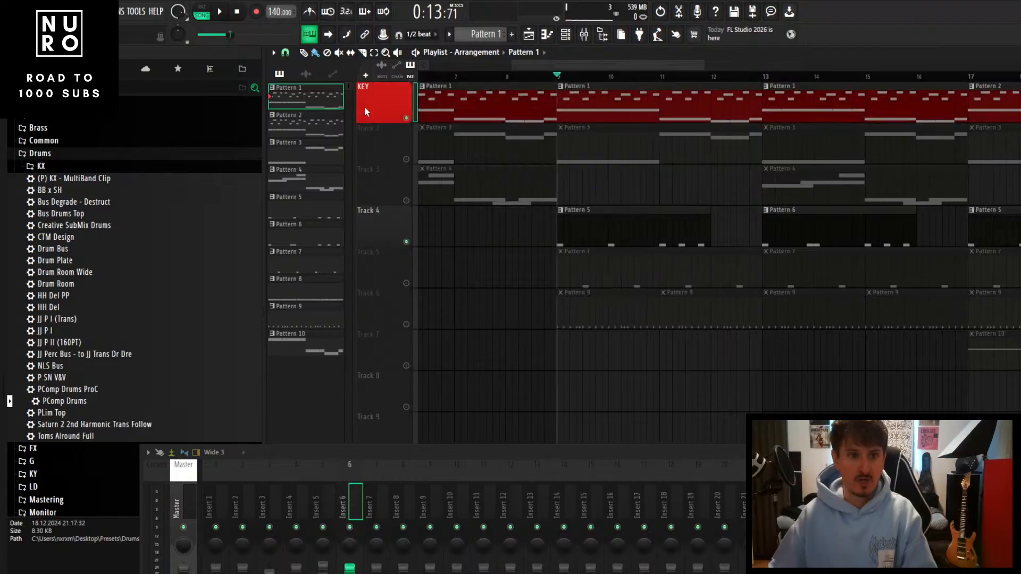
Rename Track 2 as KEY 2 and give it the same red colour as the KEY track
{"action": "middle_click", "coordinate": [383, 140]}
{"action": "left_click", "coordinate": [495, 139]}
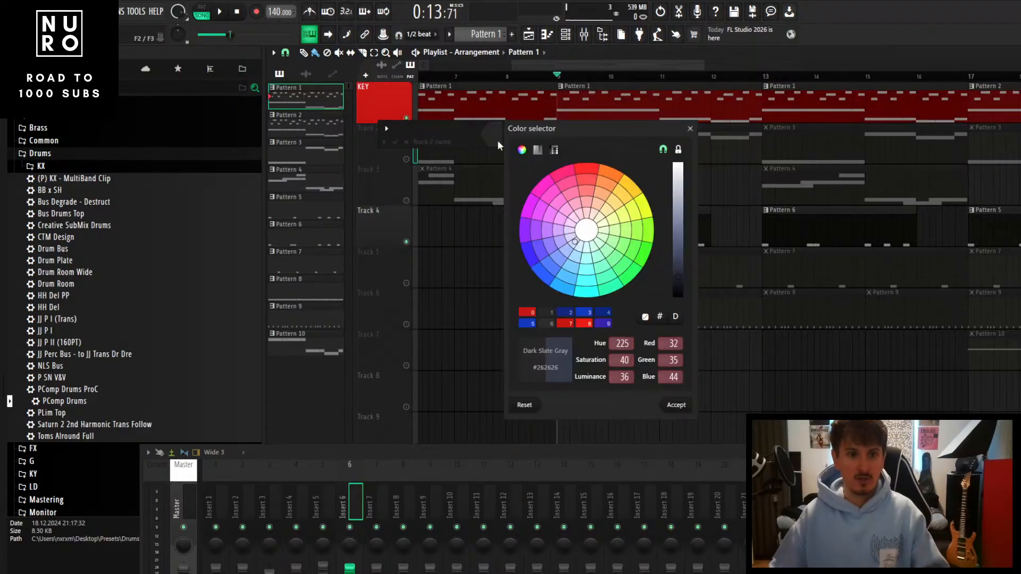
{"action": "double_click", "coordinate": [530, 313]}
{"action": "type", "text": "KEY \""}
{"action": "key", "text": "BackSpace"}
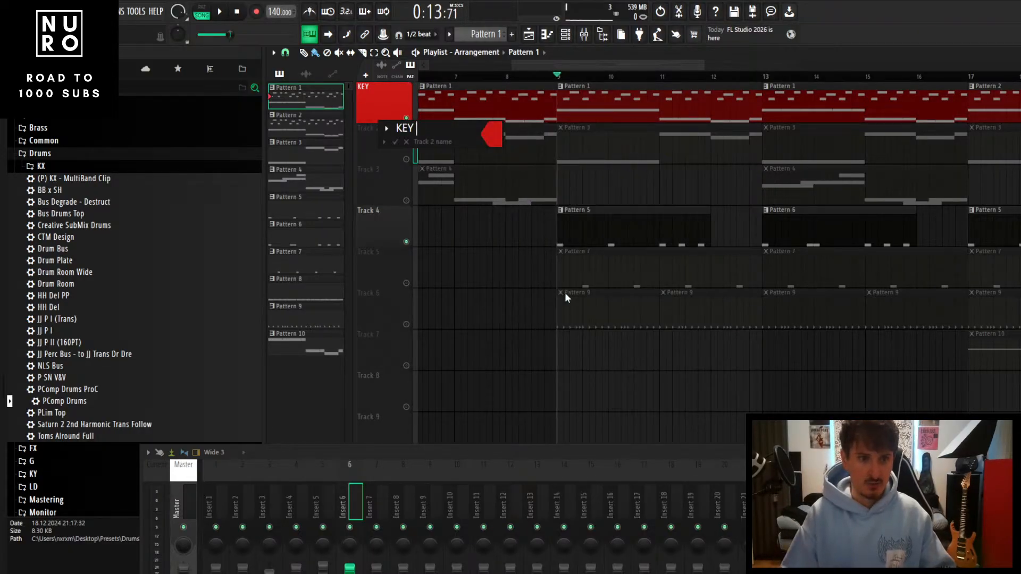
{"action": "type", "text": "2"}
{"action": "key", "text": "Return"}
Rename Track 3 as KEY 3 in red (#C91714), and unmute the KEY 2 and KEY 3 tracks
{"action": "middle_click", "coordinate": [395, 182]}
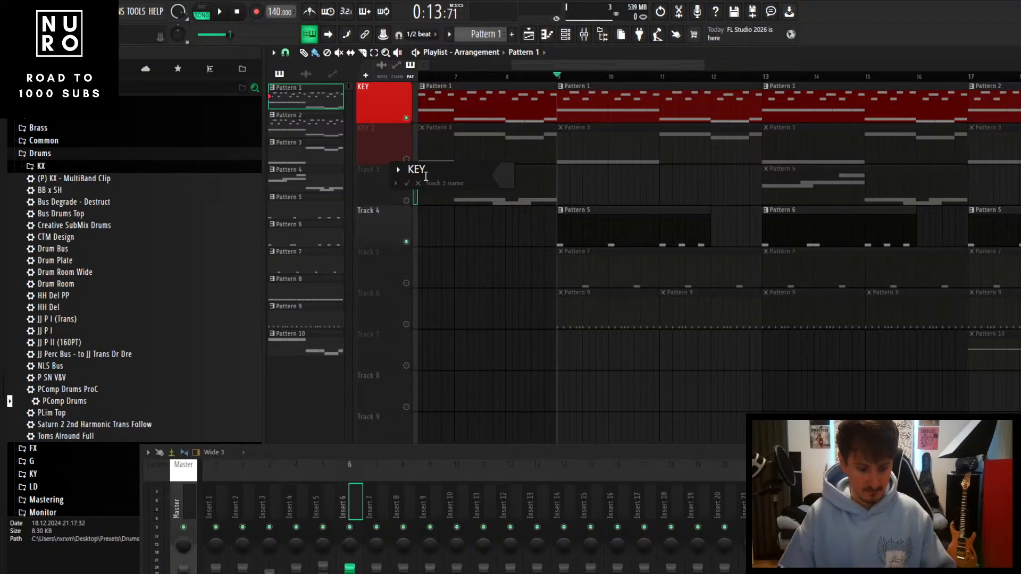
{"action": "left_click", "coordinate": [499, 175]}
{"action": "double_click", "coordinate": [531, 354]}
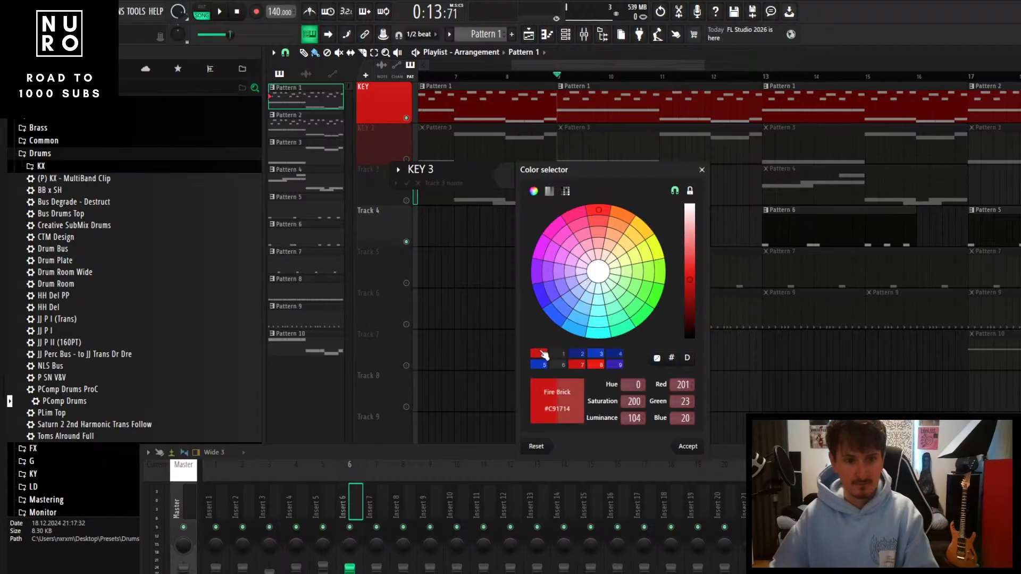
{"action": "key", "text": "Return"}
{"action": "left_click", "coordinate": [407, 159]}
{"action": "left_click", "coordinate": [407, 200]}
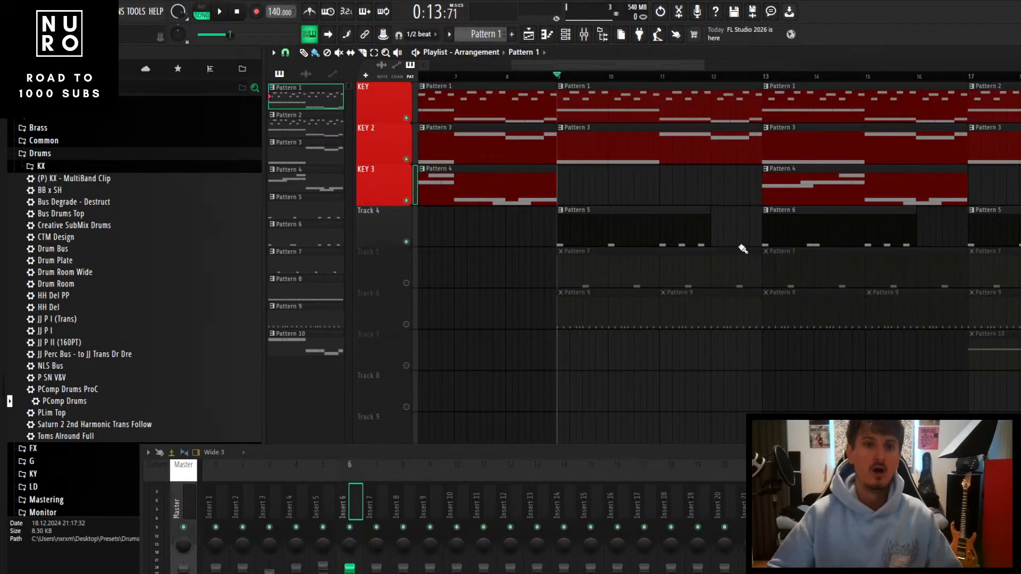
Open the first FL Keys channel's instrument from the channel rack, briefly play the song from bar 9, and close the instrument
{"action": "left_click", "coordinate": [584, 35]}
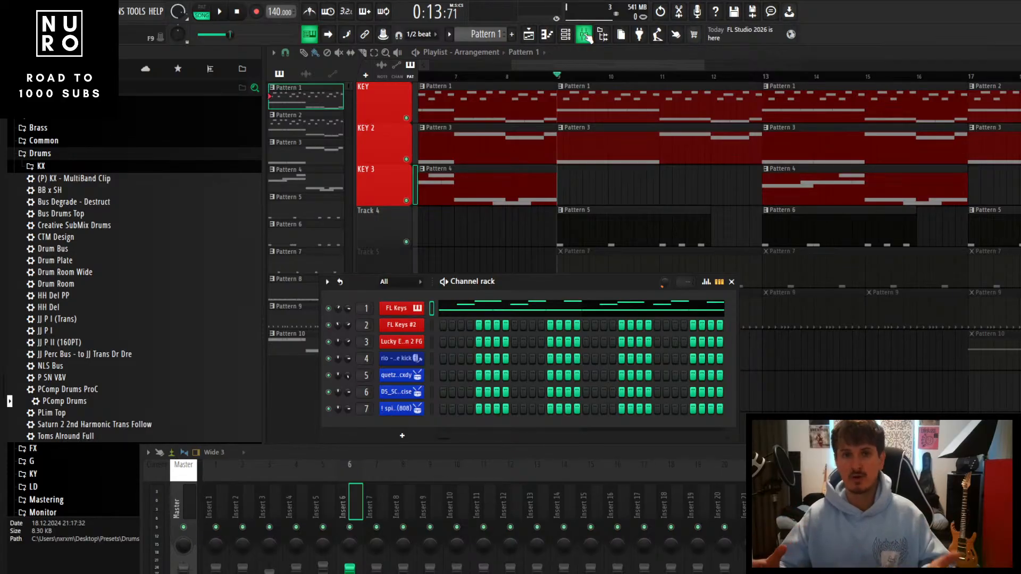
{"action": "left_click", "coordinate": [431, 309]}
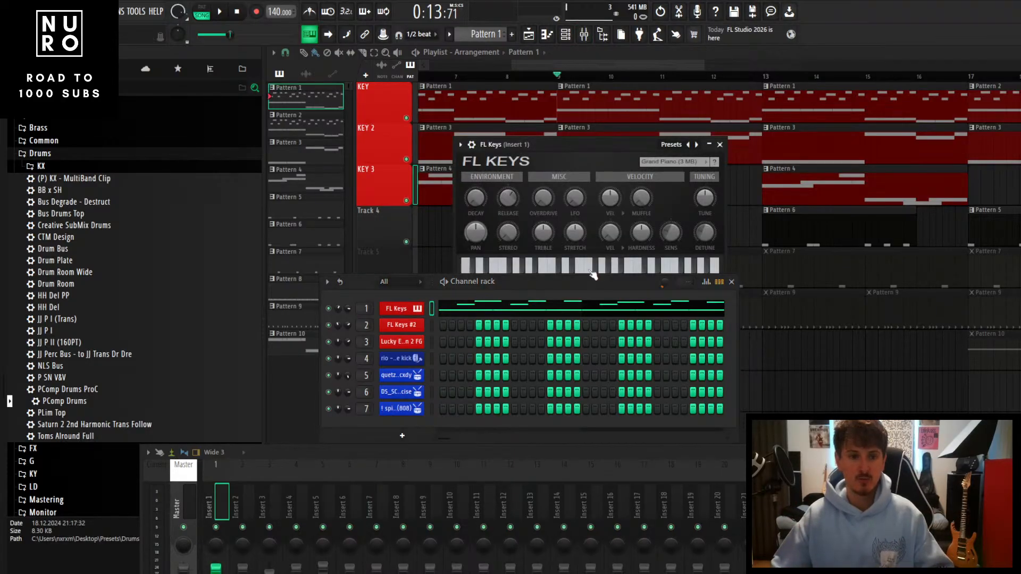
{"action": "left_click_drag", "start_coordinate": [578, 279], "coordinate": [582, 370]}
{"action": "left_click_drag", "start_coordinate": [575, 148], "coordinate": [585, 171]}
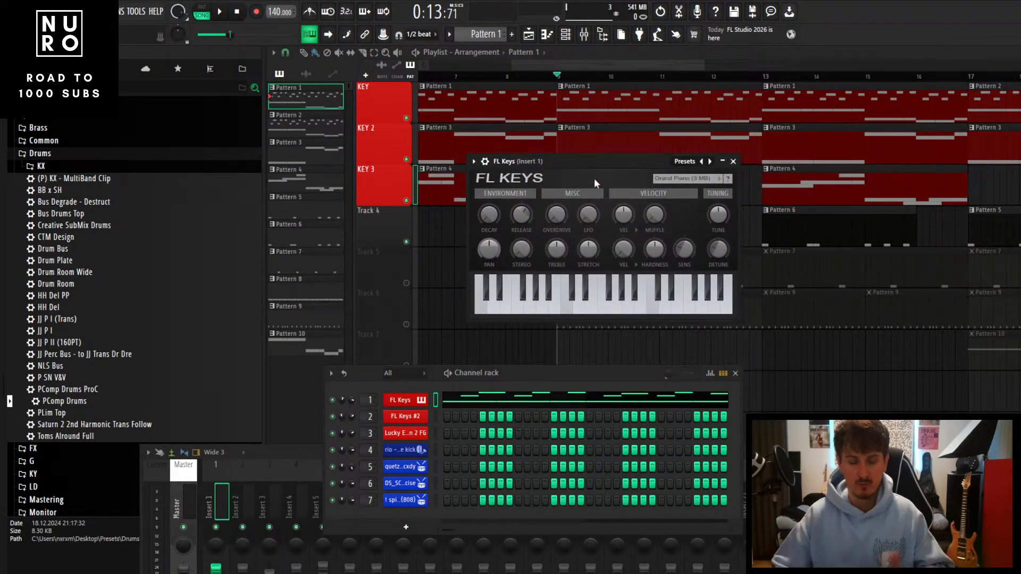
{"action": "key", "text": "space"}
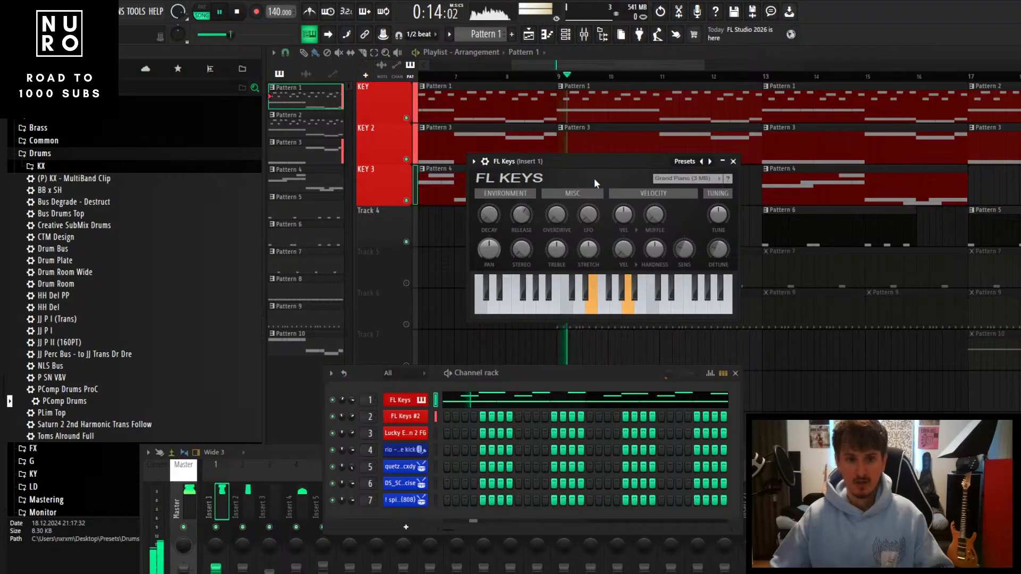
{"action": "key", "text": "space"}
{"action": "left_click", "coordinate": [733, 162]}
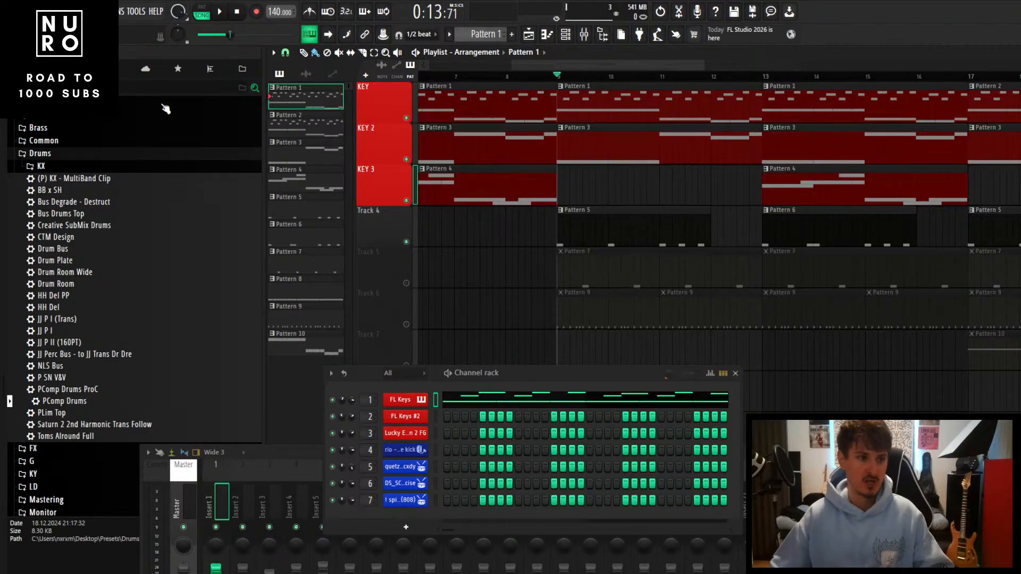
Search the plugin browser for "kont" and replace the first FL Keys channel with Kontakt 8
{"action": "scroll", "coordinate": [54, 404], "scroll_direction": "up", "scroll_amount": 15}
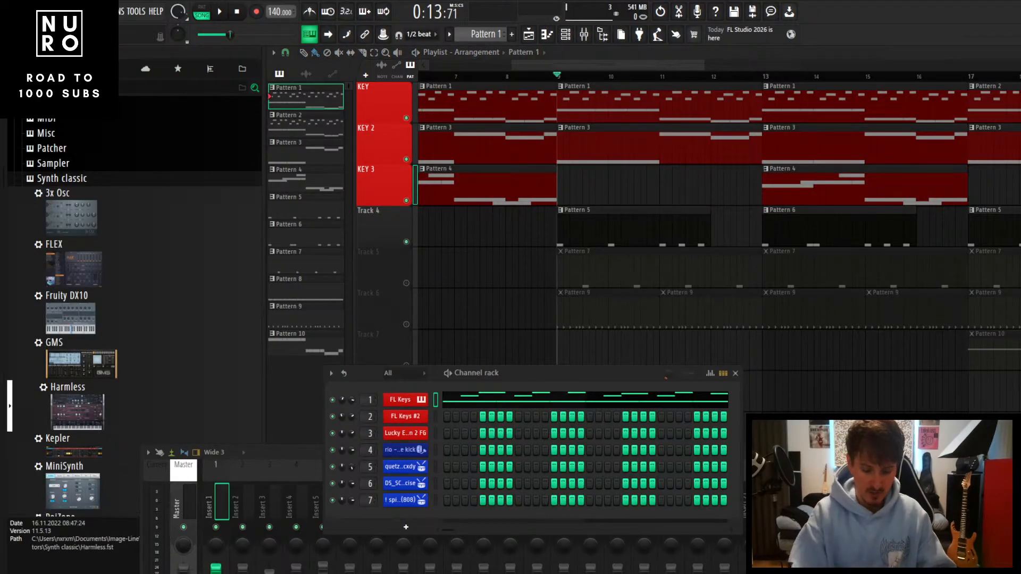
{"action": "type", "text": "kont"}
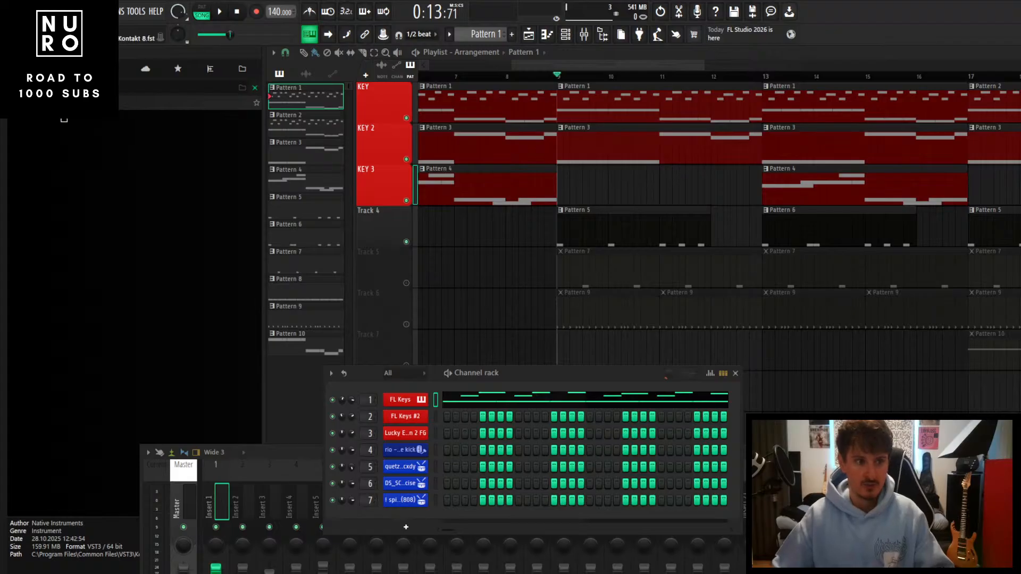
{"action": "left_click_drag", "start_coordinate": [159, 102], "coordinate": [412, 397]}
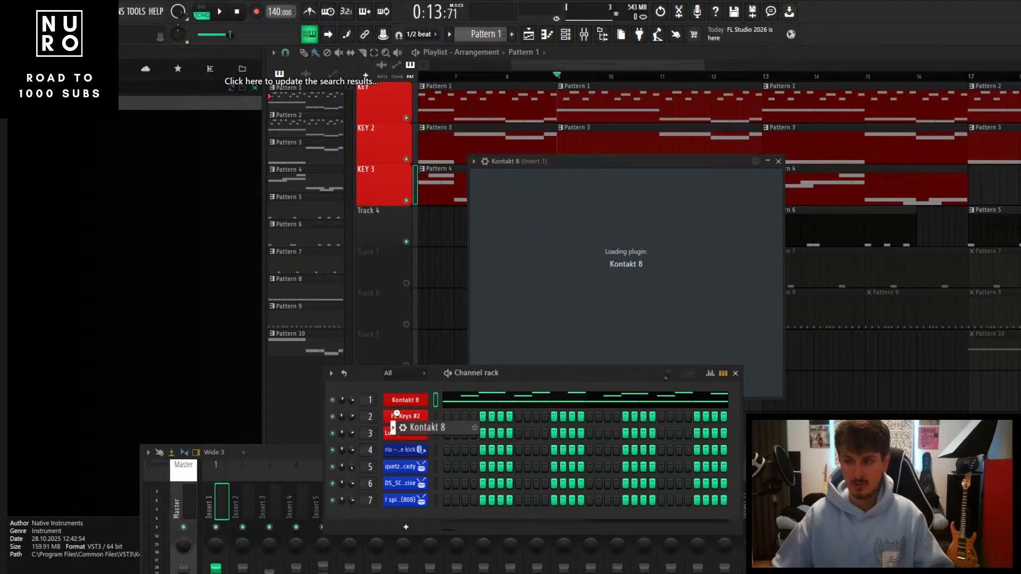
Colour the Kontakt 8 channel red, keeping its name
{"action": "middle_click", "coordinate": [413, 401]}
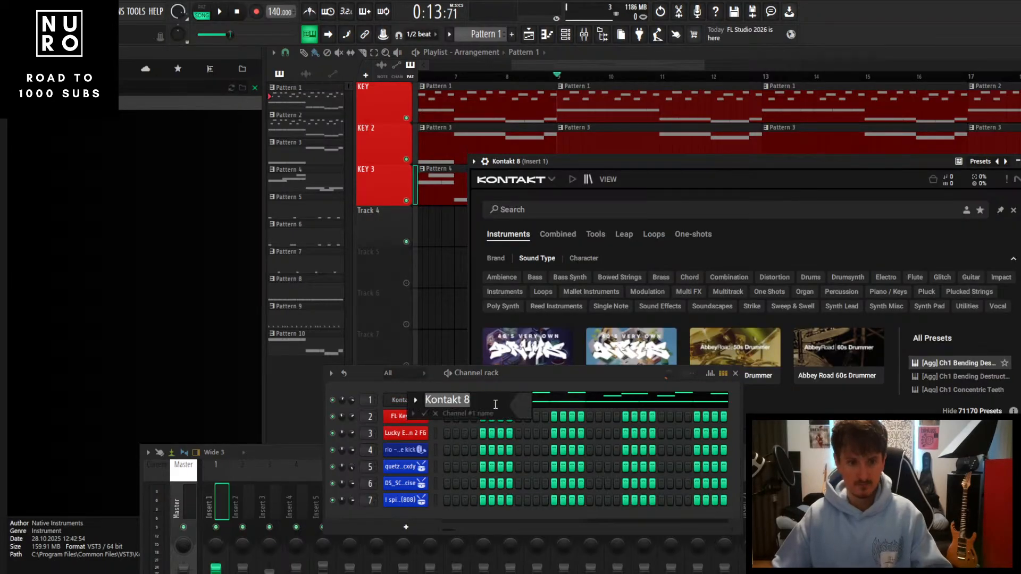
{"action": "left_click", "coordinate": [520, 409]}
{"action": "double_click", "coordinate": [559, 469]}
{"action": "key", "text": "Return"}
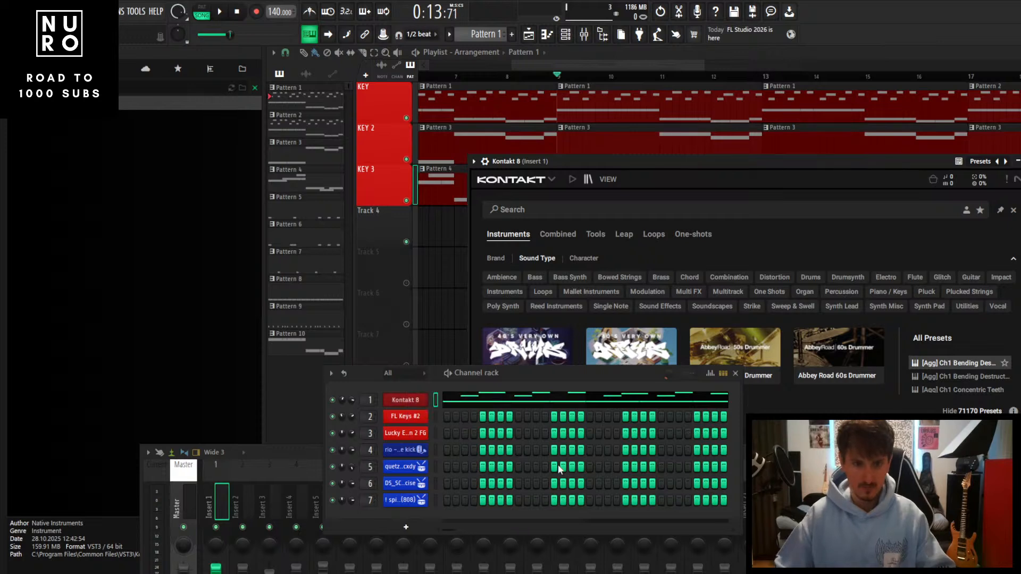
Show Kontakt's library browser and filter the libraries by "hammer"
{"action": "left_click", "coordinate": [585, 181]}
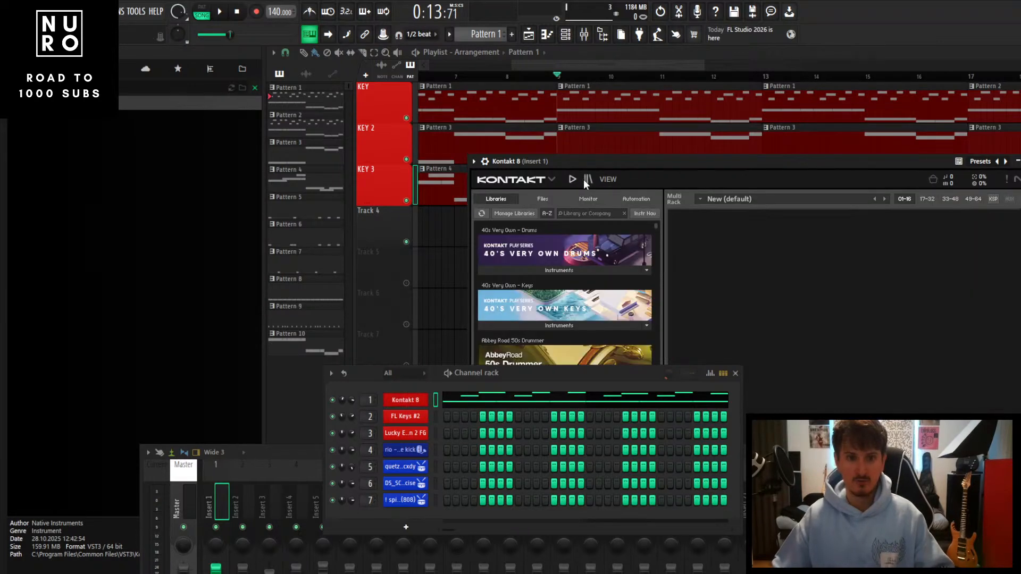
{"action": "left_click", "coordinate": [584, 215]}
{"action": "type", "text": "ham"}
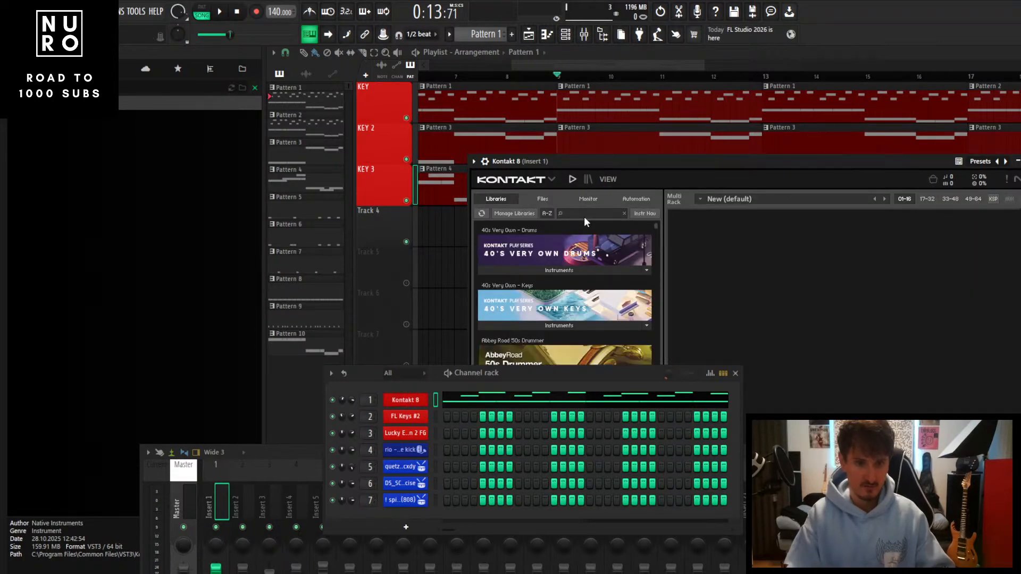
{"action": "type", "text": "mer"}
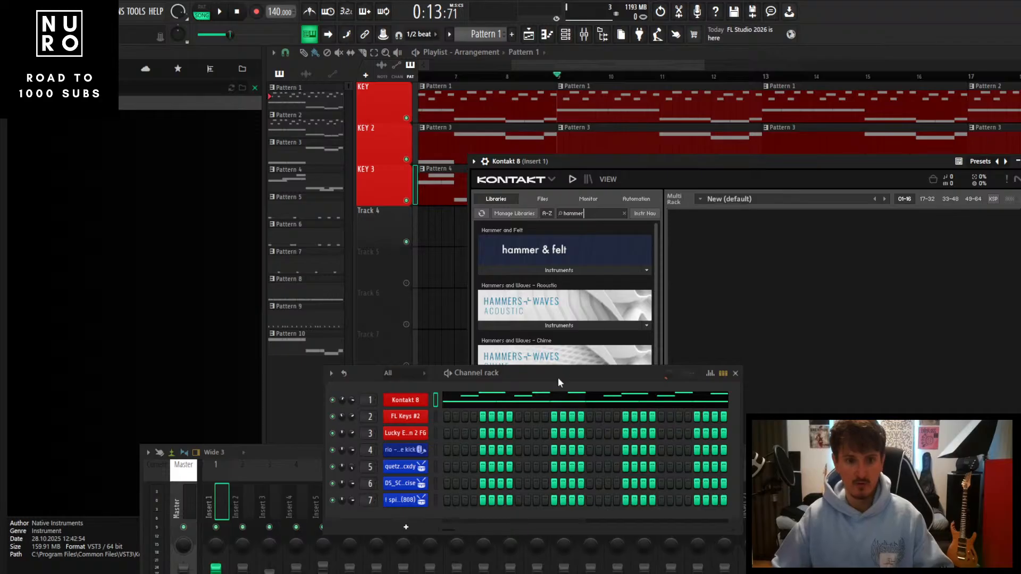
Load MODERN GRAND.nki from the Hammers and Waves – Acoustic library into Kontakt's rack
{"action": "left_click_drag", "start_coordinate": [557, 375], "coordinate": [532, 445]}
{"action": "left_click", "coordinate": [568, 326]}
{"action": "scroll", "coordinate": [572, 345], "scroll_direction": "down", "scroll_amount": 1}
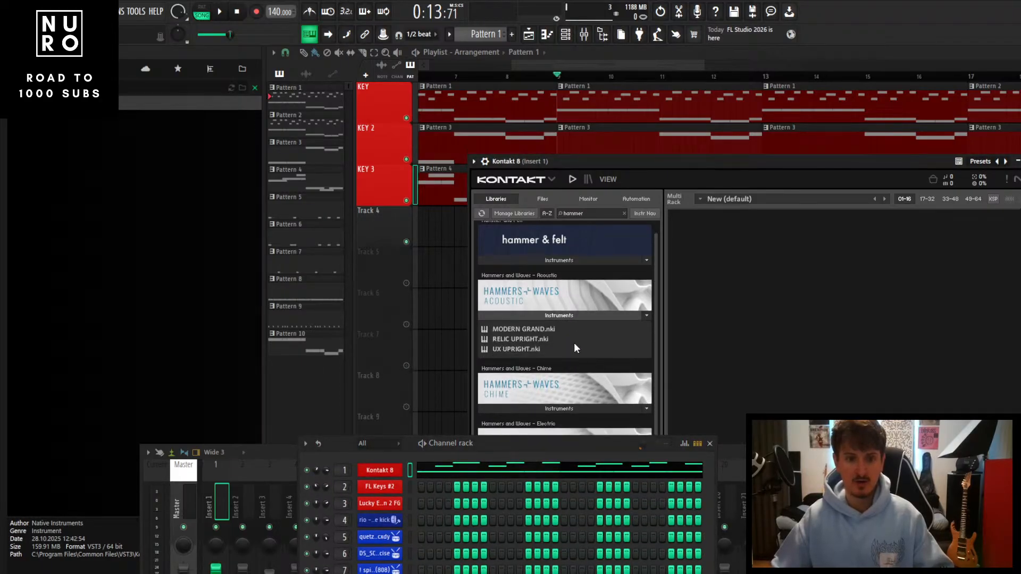
{"action": "left_click_drag", "start_coordinate": [595, 445], "coordinate": [562, 551]}
{"action": "left_click_drag", "start_coordinate": [630, 457], "coordinate": [603, 554]}
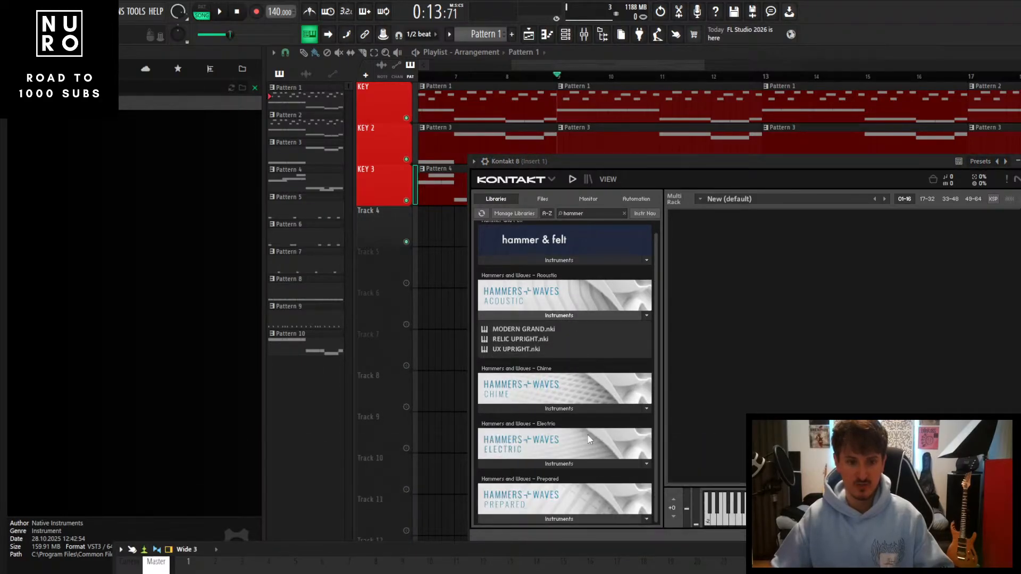
{"action": "left_click", "coordinate": [559, 322]}
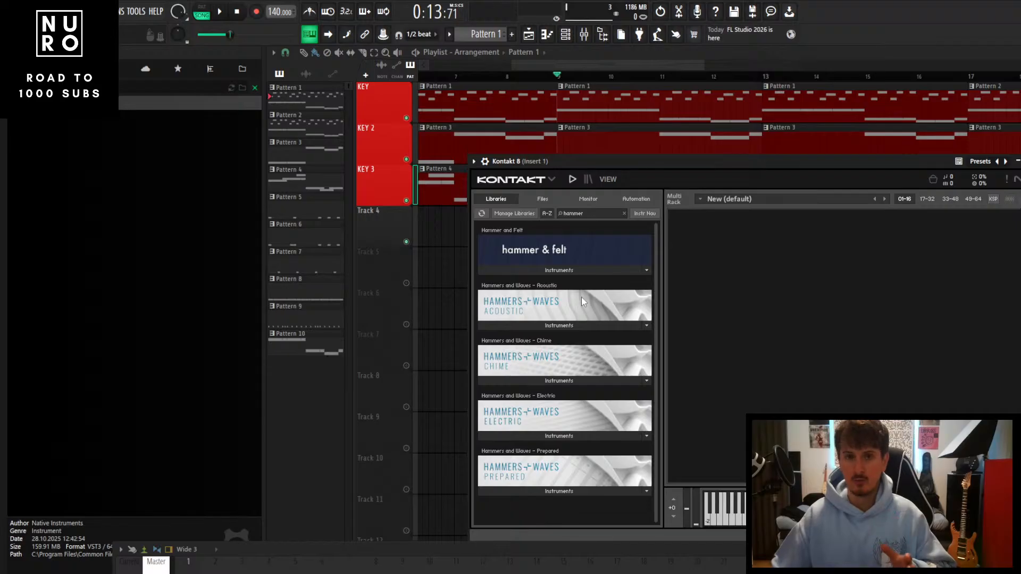
{"action": "left_click", "coordinate": [565, 325]}
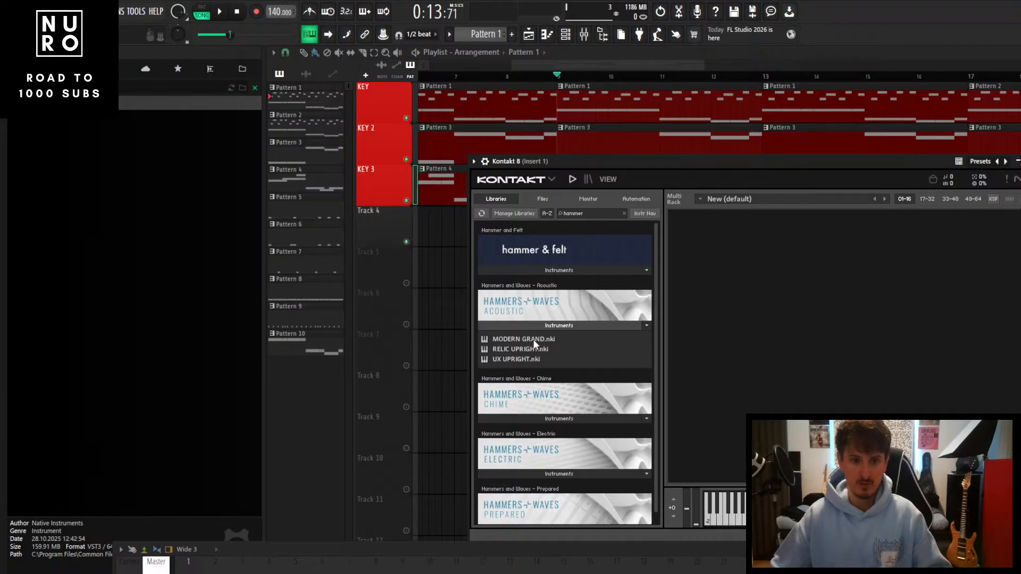
{"action": "left_click_drag", "start_coordinate": [534, 340], "coordinate": [707, 343]}
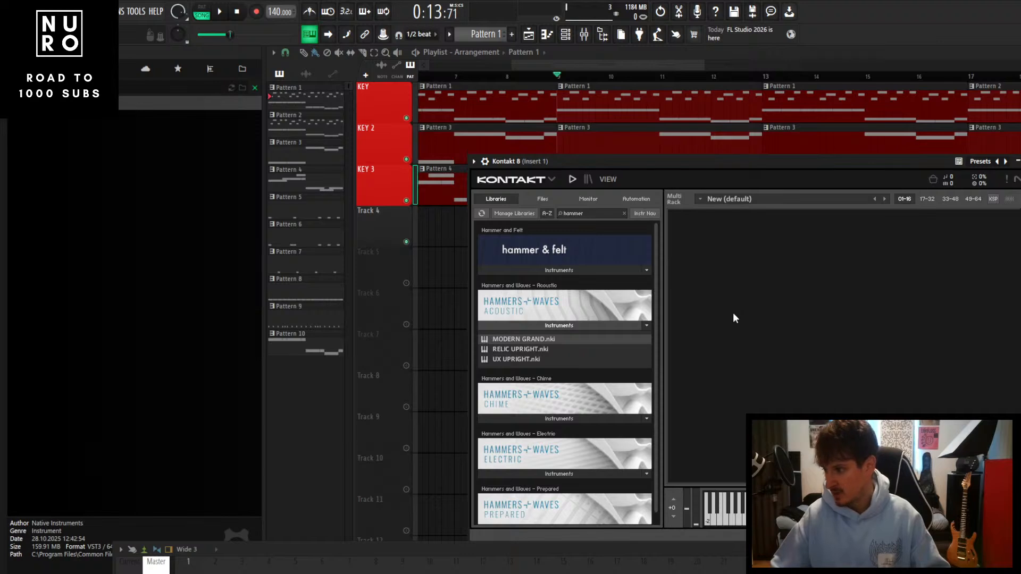
{"action": "left_click_drag", "start_coordinate": [816, 165], "coordinate": [635, 149]}
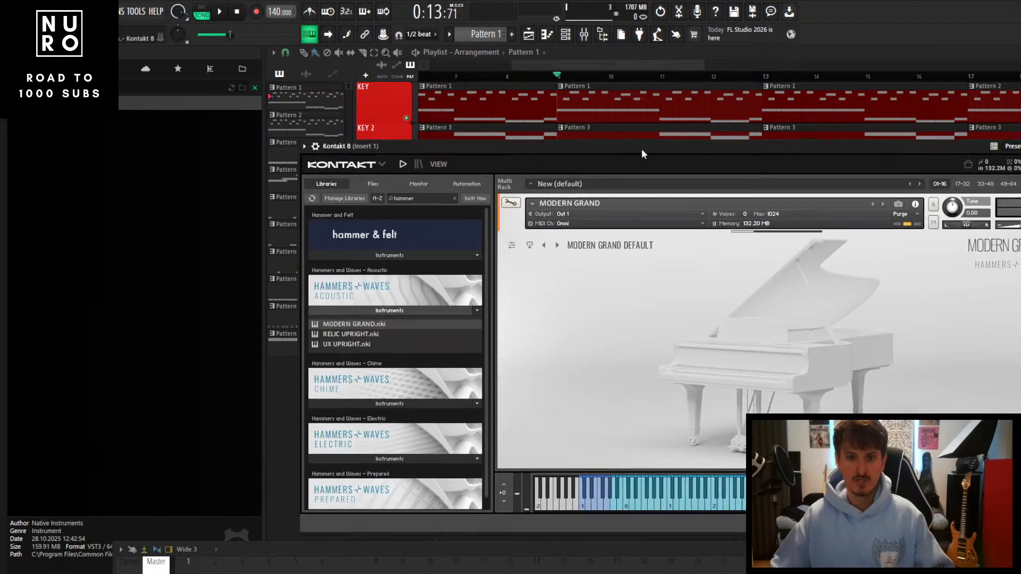
Switch the Modern Grand to the DARK WINSTON preset and check its controls
{"action": "left_click", "coordinate": [887, 203]}
{"action": "left_click", "coordinate": [600, 217]}
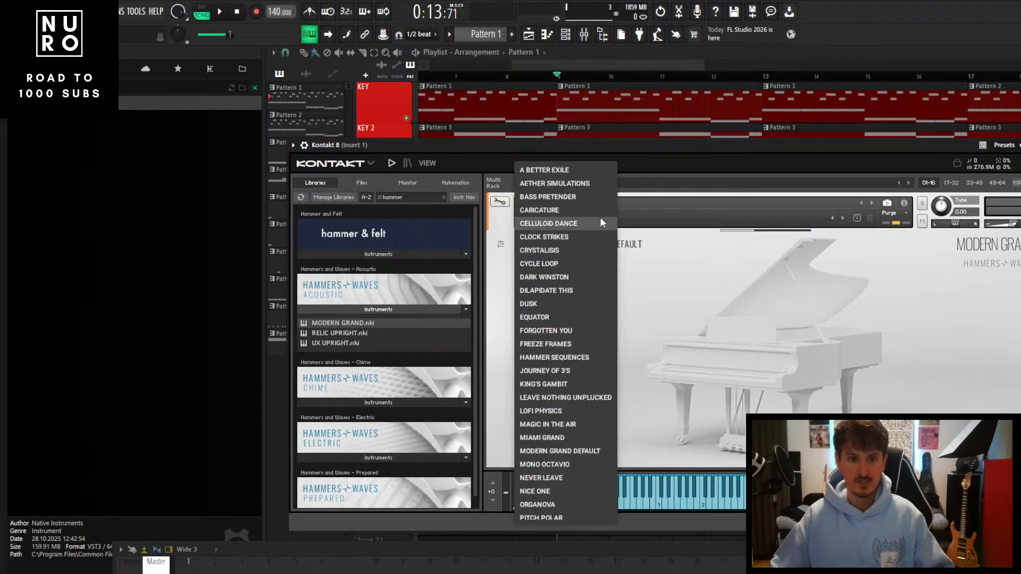
{"action": "left_click", "coordinate": [553, 277]}
{"action": "scroll", "coordinate": [786, 349], "scroll_direction": "down", "scroll_amount": 3}
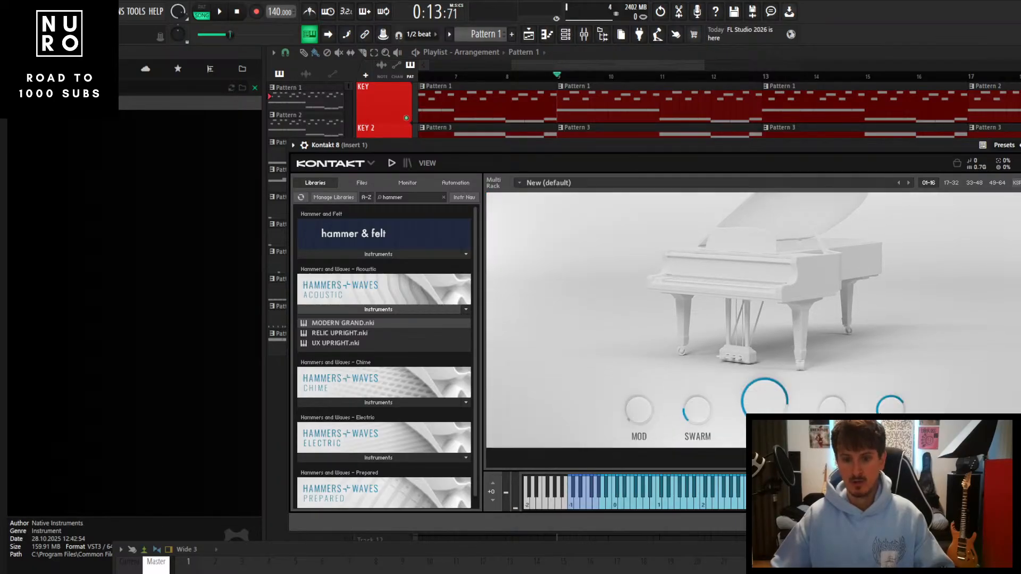
{"action": "left_click_drag", "start_coordinate": [796, 145], "coordinate": [788, 162]}
Play the arrangement from bar 9 with the new piano sound, closing Kontakt to watch the playlist tracks, and stop playback
{"action": "key", "text": "space"}
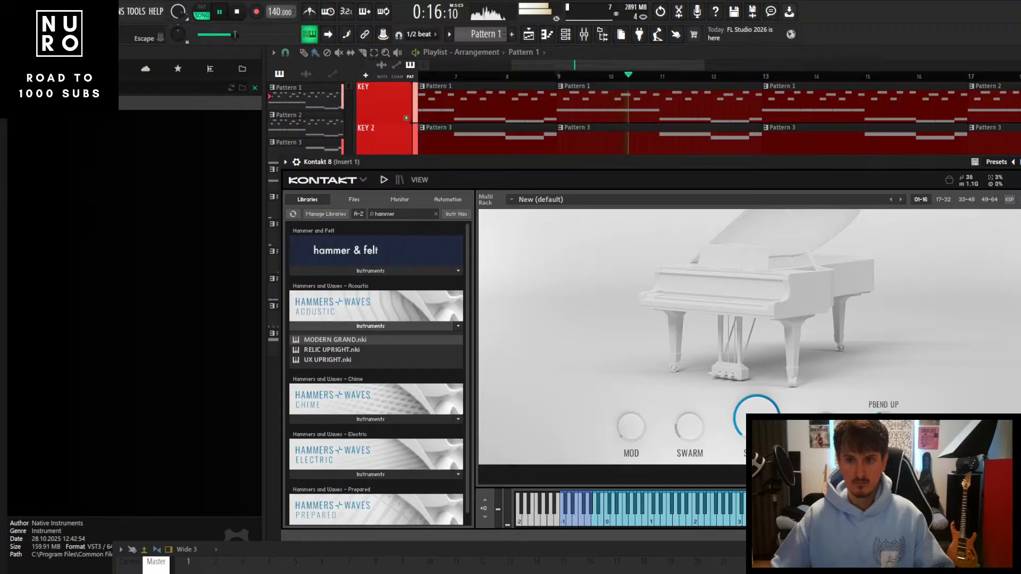
{"action": "key", "text": "Escape"}
{"action": "scroll", "coordinate": [677, 293], "scroll_direction": "down", "scroll_amount": 2}
{"action": "scroll", "coordinate": [678, 299], "scroll_direction": "down", "scroll_amount": 2}
{"action": "scroll", "coordinate": [681, 316], "scroll_direction": "up", "scroll_amount": 3}
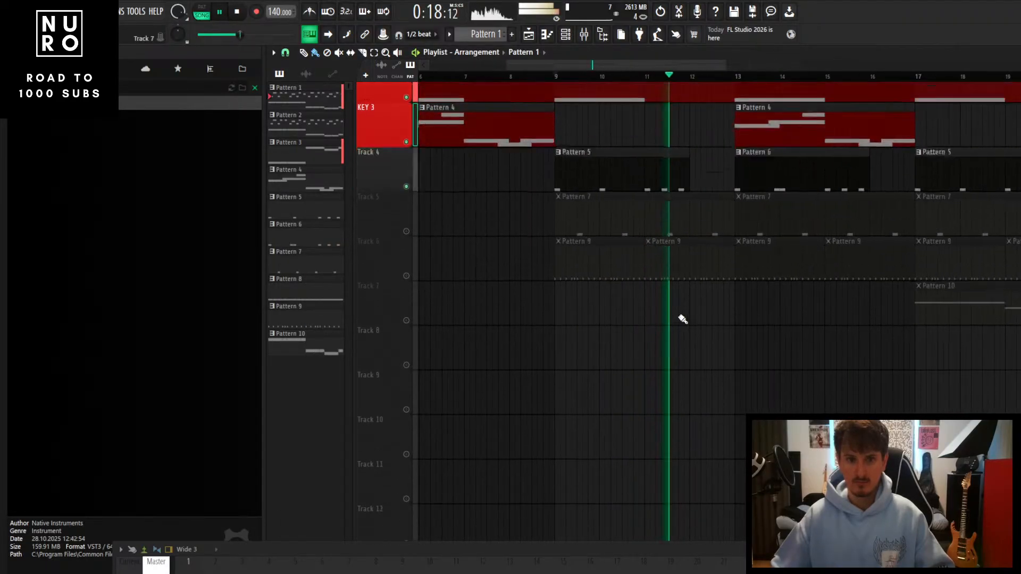
{"action": "scroll", "coordinate": [678, 321], "scroll_direction": "up", "scroll_amount": 2}
{"action": "scroll", "coordinate": [675, 325], "scroll_direction": "down", "scroll_amount": 3}
{"action": "scroll", "coordinate": [684, 351], "scroll_direction": "up", "scroll_amount": 2}
{"action": "scroll", "coordinate": [683, 351], "scroll_direction": "up", "scroll_amount": 1}
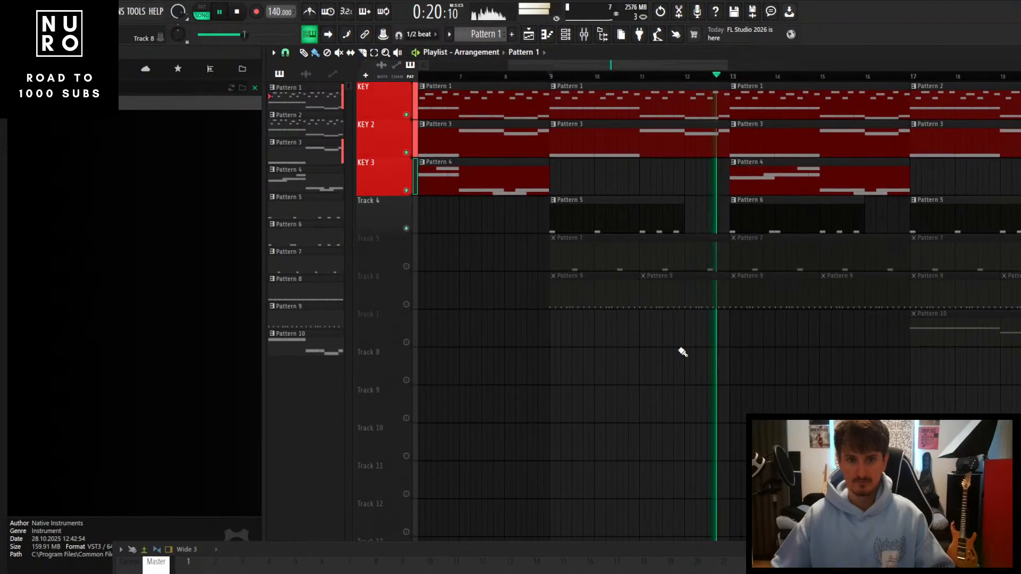
{"action": "scroll", "coordinate": [681, 351], "scroll_direction": "down", "scroll_amount": 2}
{"action": "key", "text": "space"}
Solo the KEY track
{"action": "right_click", "coordinate": [407, 115]}
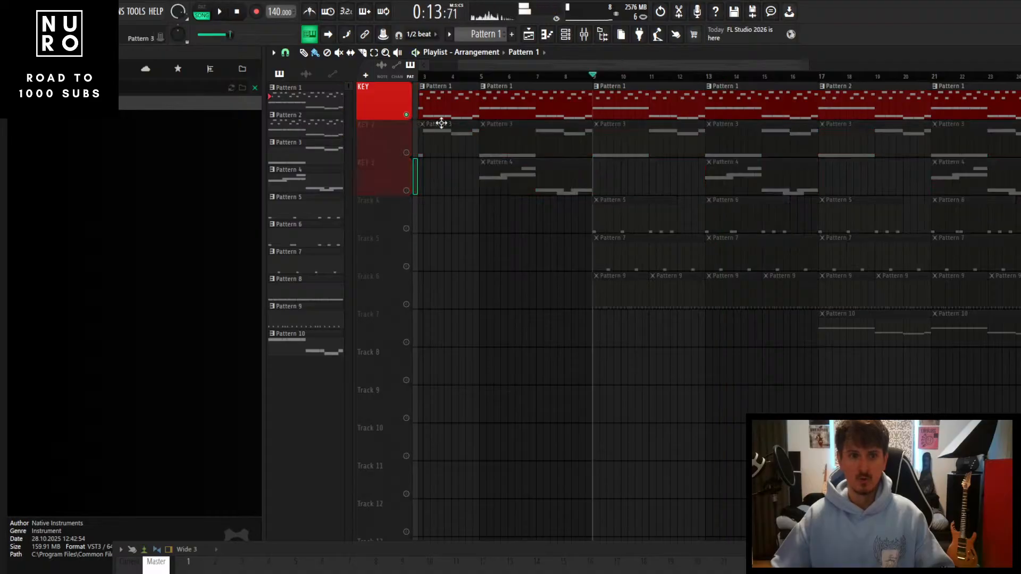
Play the soloed KEY track from bar 9 and stop playback
{"action": "scroll", "coordinate": [607, 214], "scroll_direction": "up", "scroll_amount": 2}
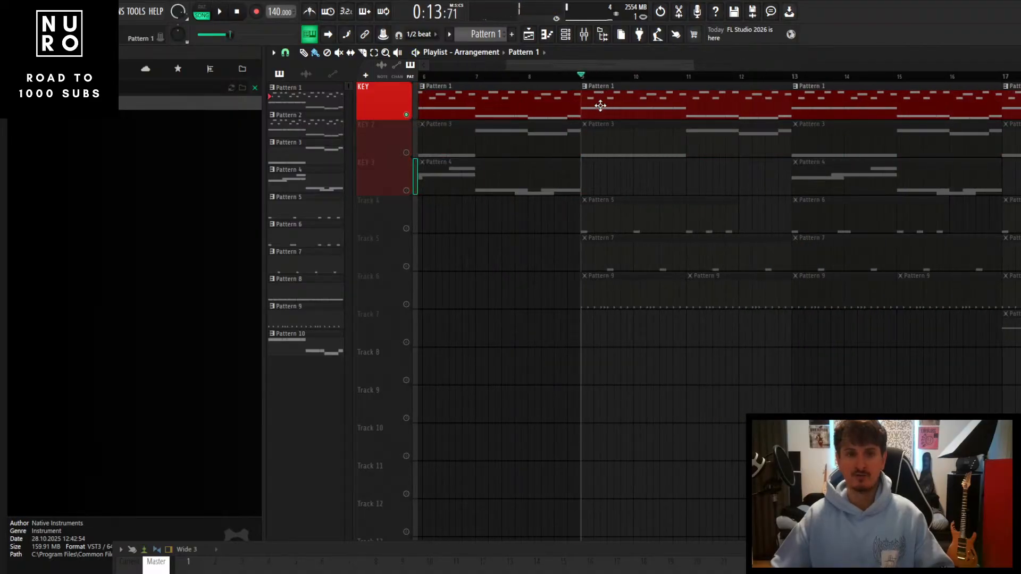
{"action": "key", "text": "space"}
{"action": "scroll", "coordinate": [599, 133], "scroll_direction": "down", "scroll_amount": 2}
{"action": "scroll", "coordinate": [618, 240], "scroll_direction": "up", "scroll_amount": 2}
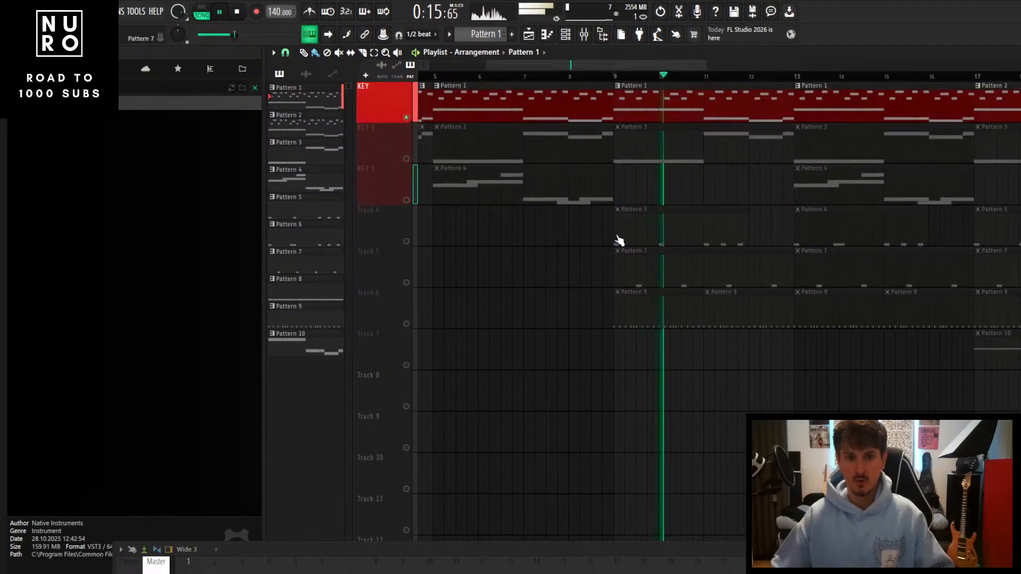
{"action": "key", "text": "space"}
{"action": "scroll", "coordinate": [403, 123], "scroll_direction": "down", "scroll_amount": 2}
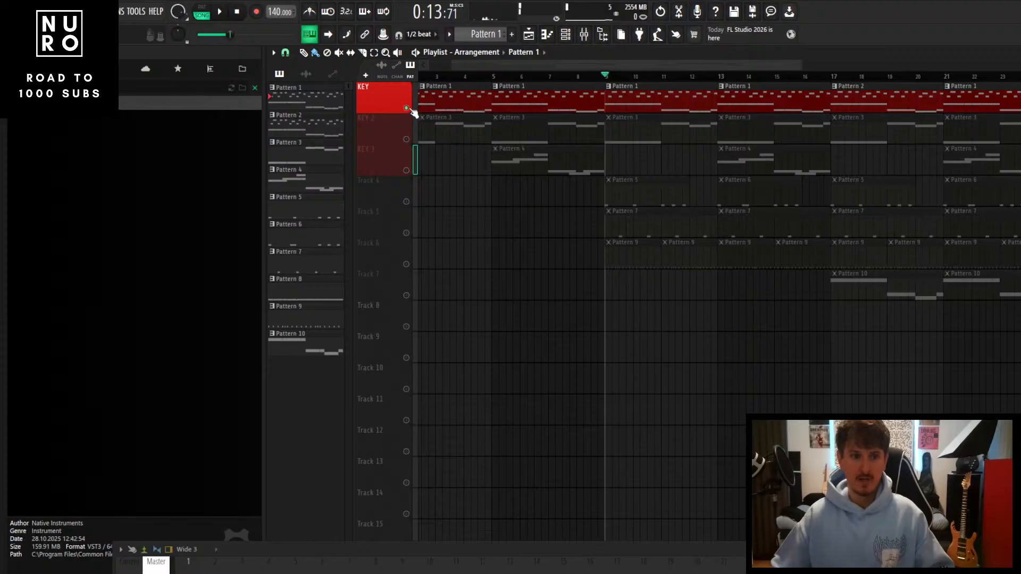
Mute the KEY track and enable Tracks 4, 5 and 6
{"action": "left_click", "coordinate": [406, 108]}
{"action": "left_click", "coordinate": [406, 233]}
{"action": "left_click", "coordinate": [406, 264]}
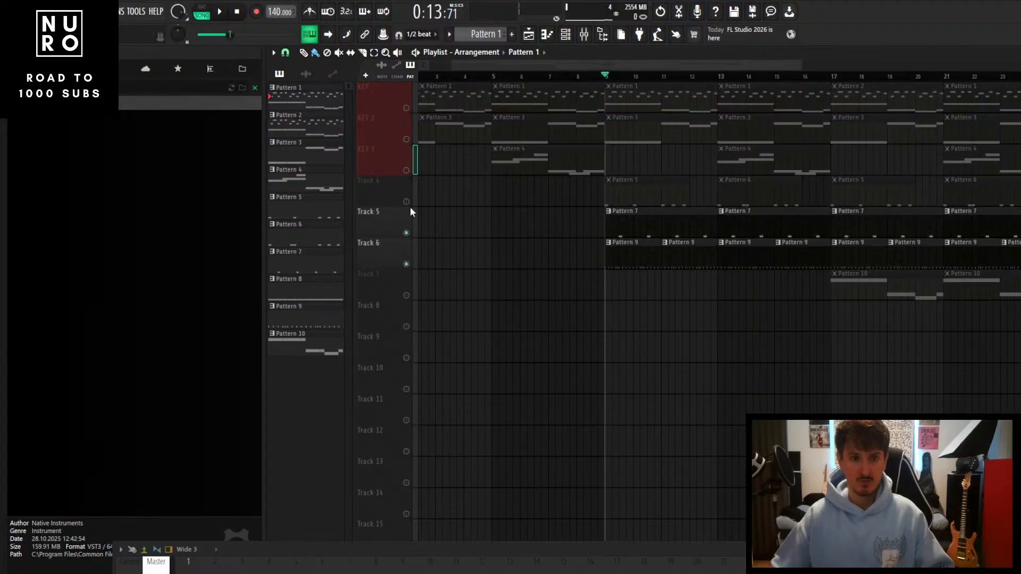
{"action": "left_click", "coordinate": [407, 203]}
Play the three drum tracks on their own from bar 9 and stop playback
{"action": "key", "text": "space"}
{"action": "scroll", "coordinate": [508, 242], "scroll_direction": "down", "scroll_amount": 2}
{"action": "scroll", "coordinate": [509, 244], "scroll_direction": "down", "scroll_amount": 2}
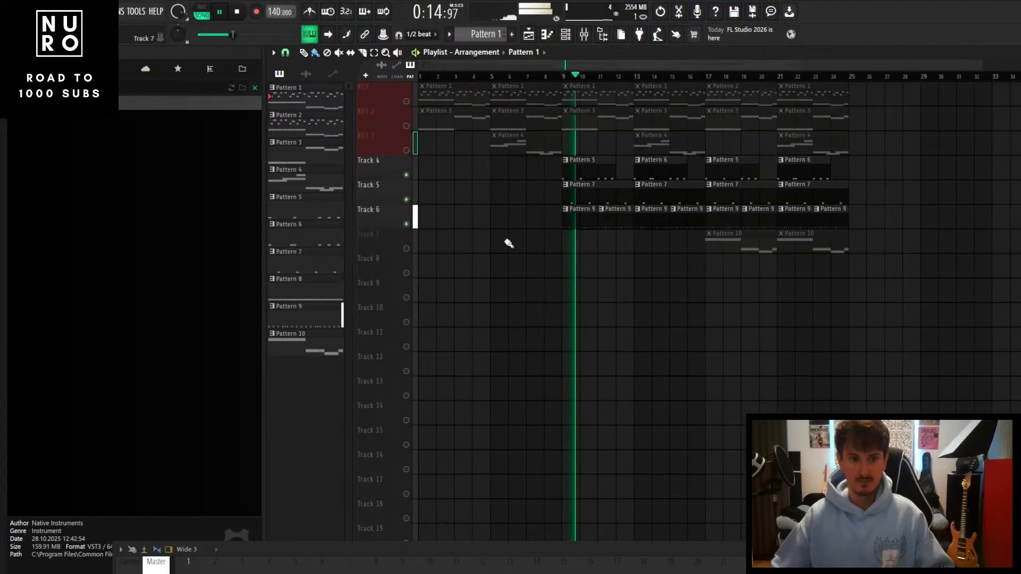
{"action": "scroll", "coordinate": [508, 243], "scroll_direction": "up", "scroll_amount": 5}
{"action": "scroll", "coordinate": [505, 241], "scroll_direction": "up", "scroll_amount": 2}
{"action": "key", "text": "space"}
Assign the snare drum icon to Track 4, Track 5 and Track 6
{"action": "middle_click", "coordinate": [382, 196]}
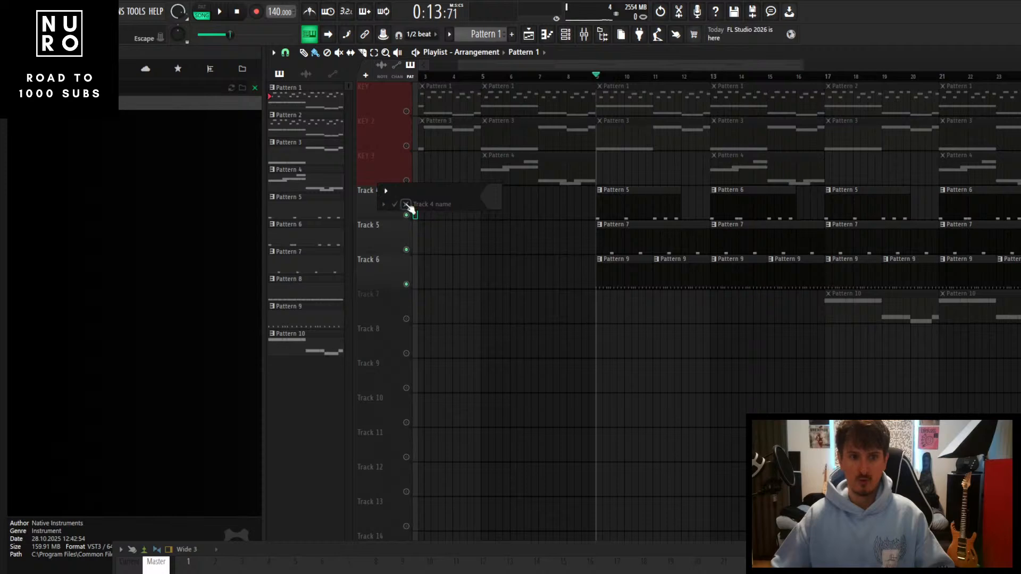
{"action": "left_click", "coordinate": [385, 192]}
{"action": "left_click", "coordinate": [444, 355]}
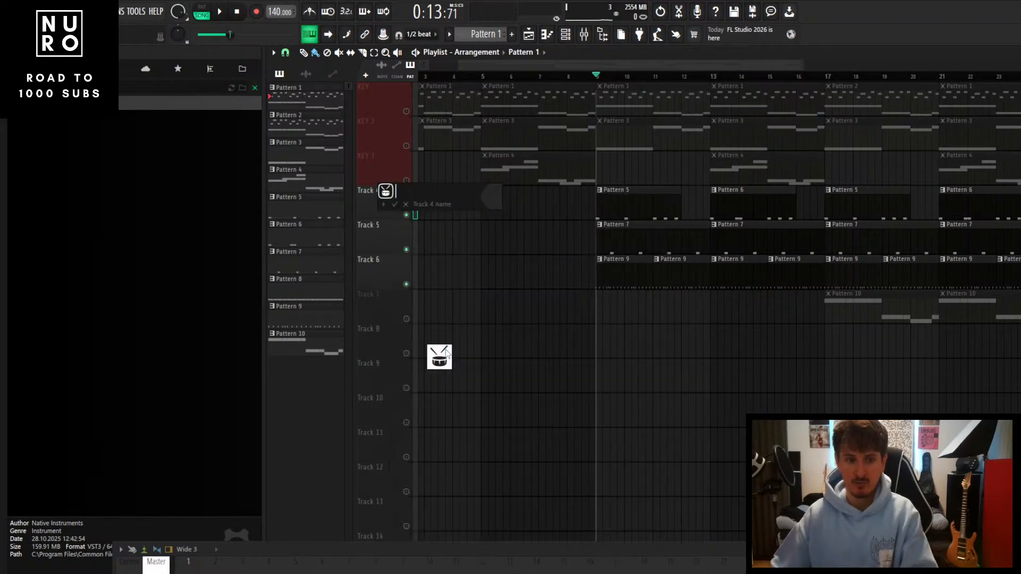
{"action": "key", "text": "Return"}
{"action": "middle_click", "coordinate": [383, 231]}
{"action": "left_click", "coordinate": [384, 226]}
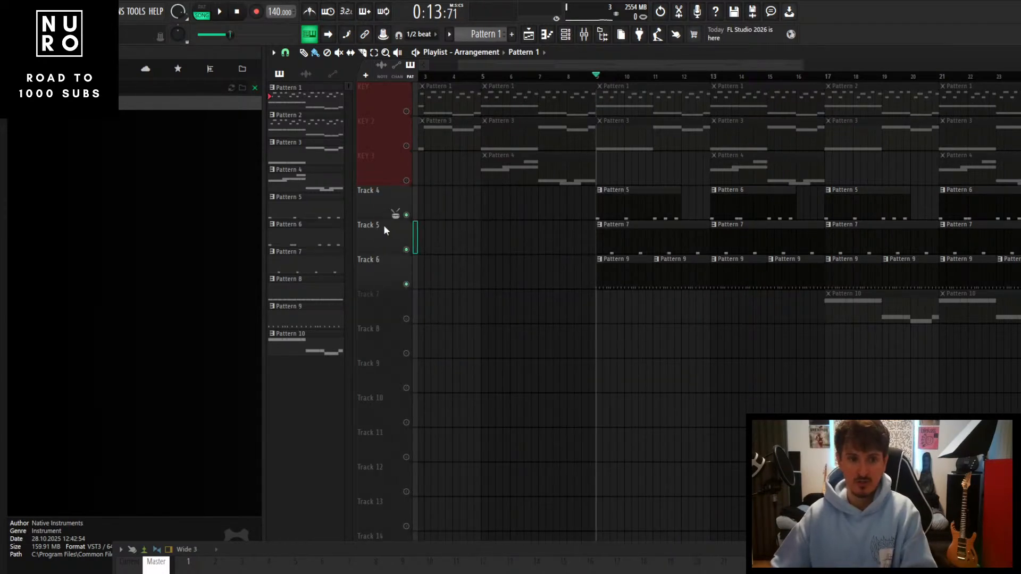
{"action": "middle_click", "coordinate": [387, 237]}
{"action": "left_click", "coordinate": [392, 233]}
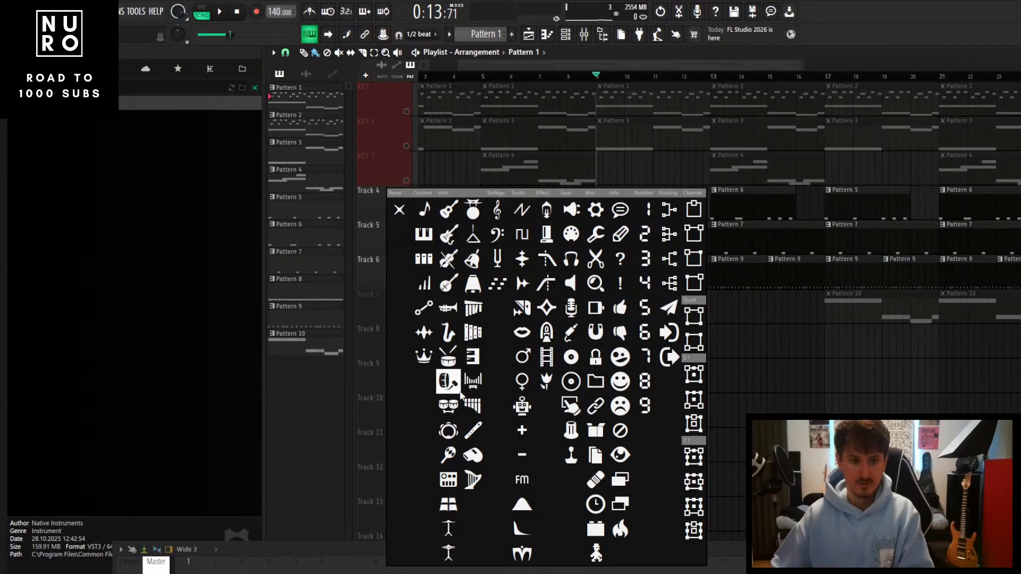
{"action": "left_click", "coordinate": [449, 356]}
{"action": "middle_click", "coordinate": [392, 263]}
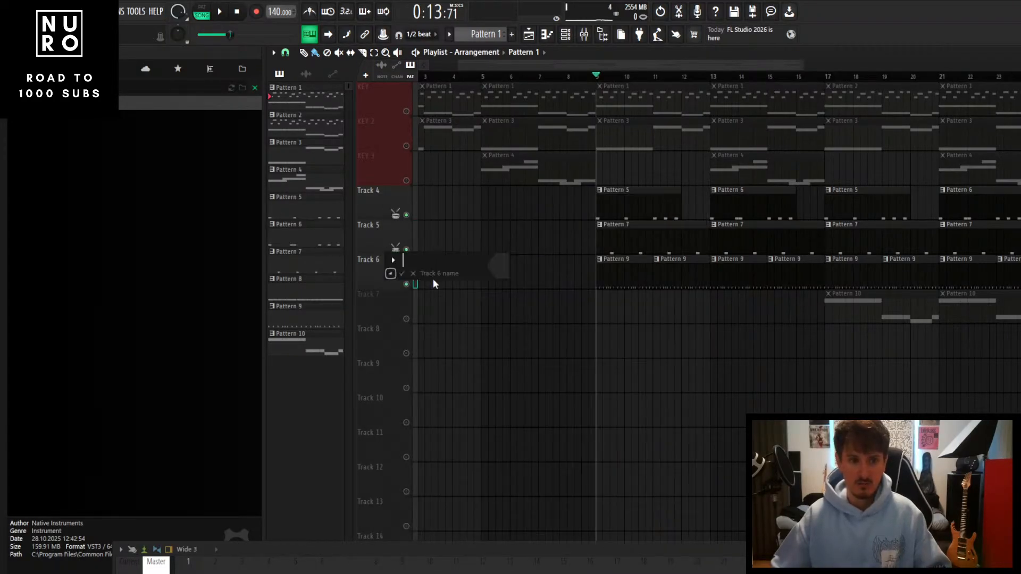
{"action": "left_click", "coordinate": [390, 273]}
{"action": "left_click", "coordinate": [447, 356]}
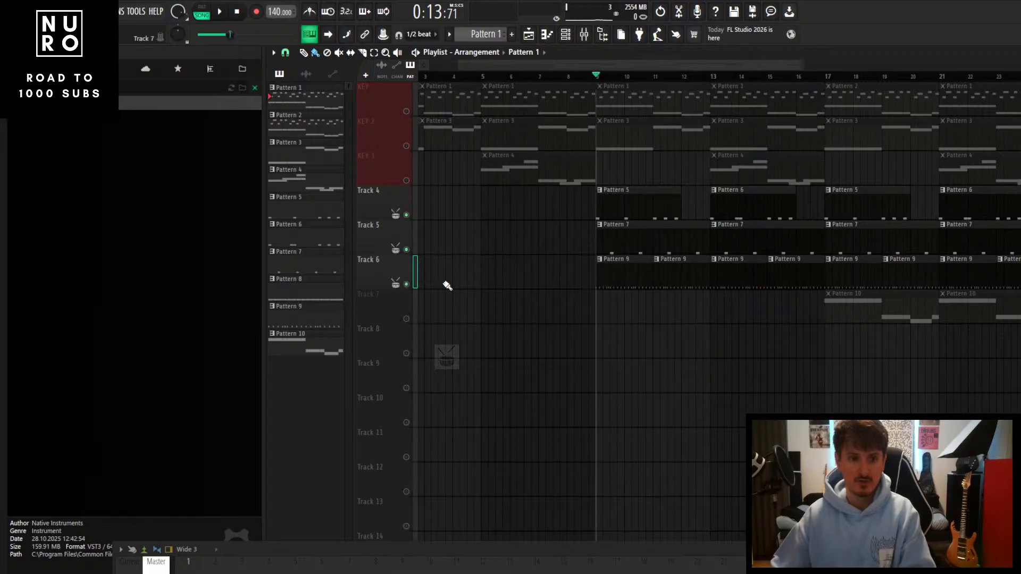
Listen to the labelled drum tracks from bar 9 and stop playback
{"action": "scroll", "coordinate": [680, 362], "scroll_direction": "down", "scroll_amount": 1}
{"action": "key", "text": "space"}
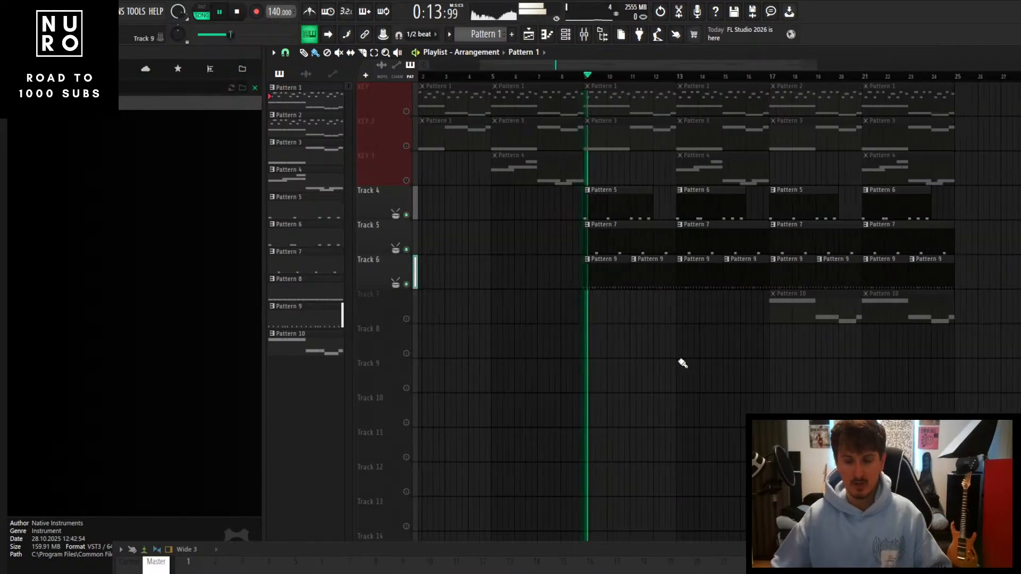
{"action": "scroll", "coordinate": [670, 361], "scroll_direction": "up", "scroll_amount": 1}
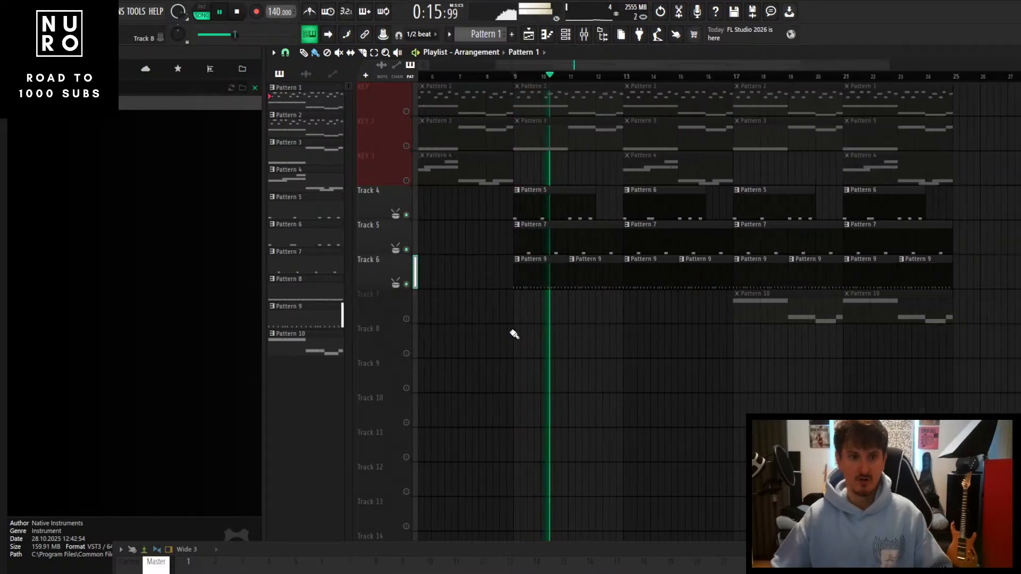
{"action": "scroll", "coordinate": [513, 332], "scroll_direction": "down", "scroll_amount": 1}
{"action": "key", "text": "space"}
Check the hi-hat notes of Pattern 9 in the piano roll and close it
{"action": "scroll", "coordinate": [514, 335], "scroll_direction": "up", "scroll_amount": 2}
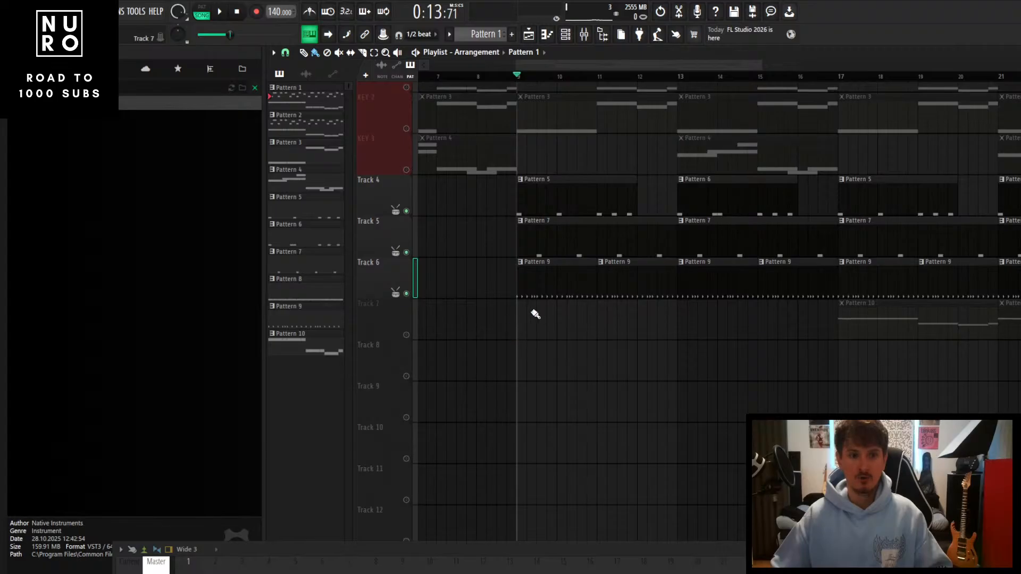
{"action": "scroll", "coordinate": [537, 313], "scroll_direction": "down", "scroll_amount": 1}
{"action": "scroll", "coordinate": [468, 245], "scroll_direction": "up", "scroll_amount": 1}
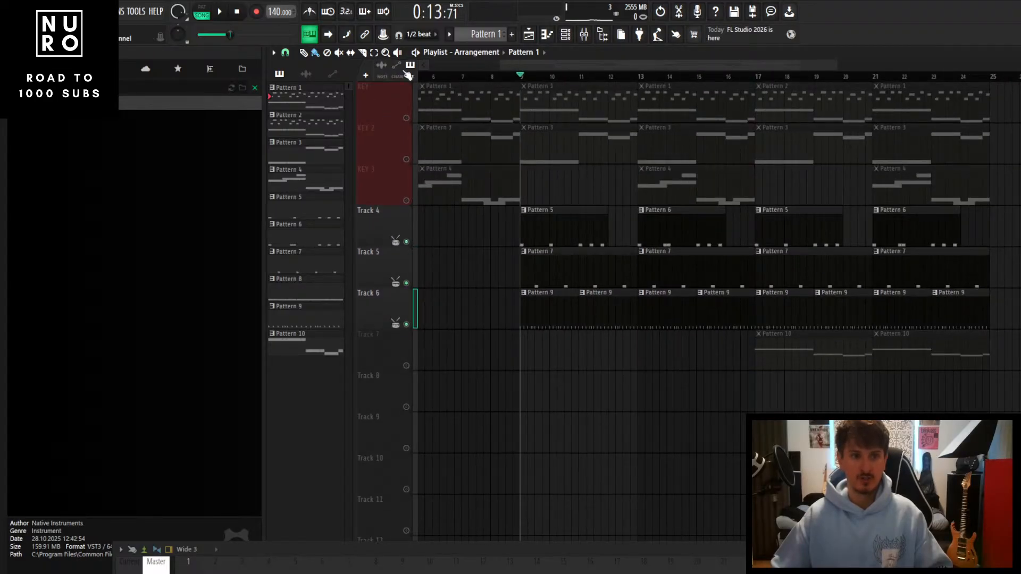
{"action": "scroll", "coordinate": [412, 74], "scroll_direction": "up", "scroll_amount": 3}
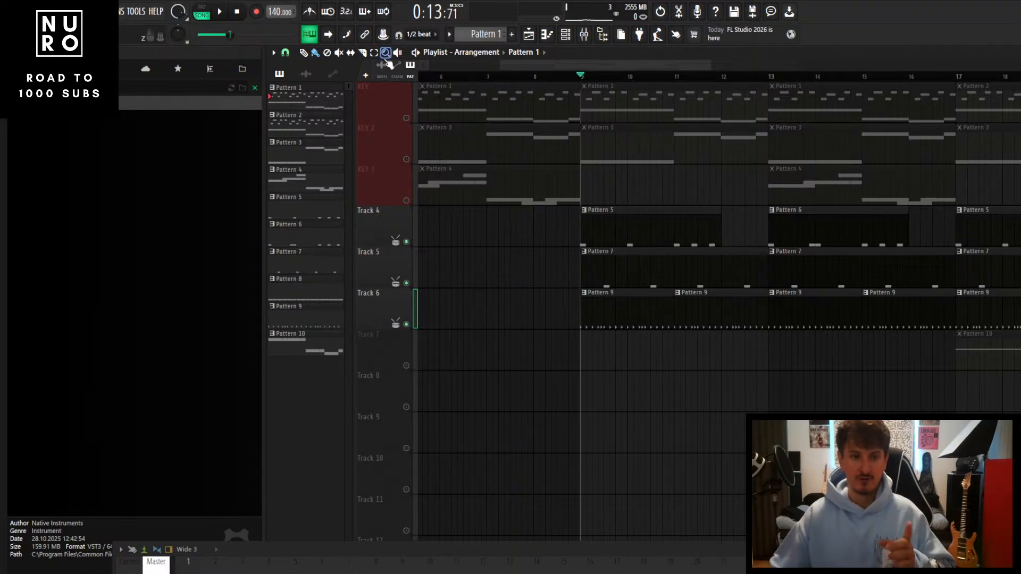
{"action": "scroll", "coordinate": [661, 301], "scroll_direction": "up", "scroll_amount": 3}
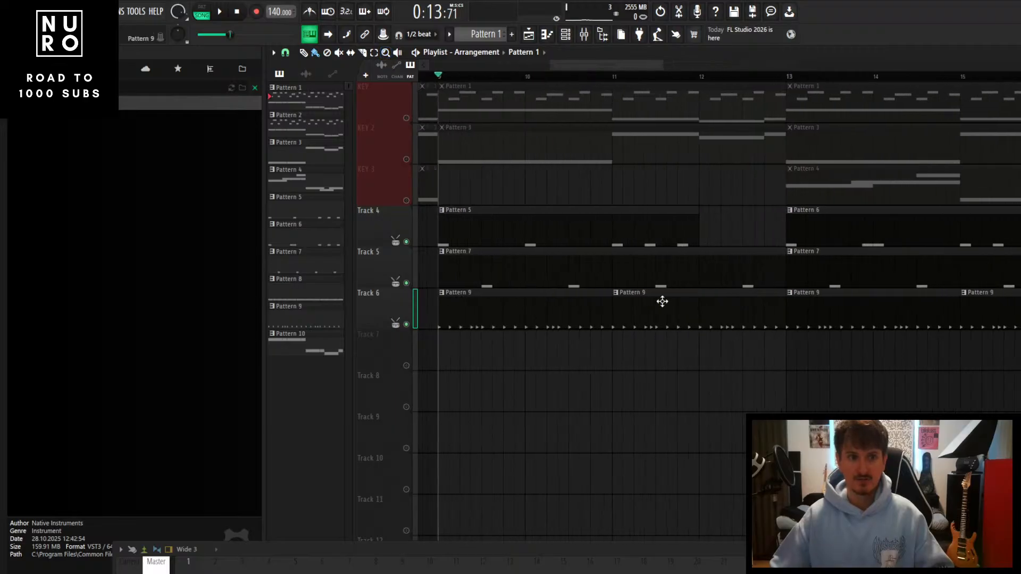
{"action": "scroll", "coordinate": [521, 271], "scroll_direction": "up", "scroll_amount": 2}
{"action": "scroll", "coordinate": [522, 271], "scroll_direction": "down", "scroll_amount": 4}
{"action": "double_click", "coordinate": [487, 302]}
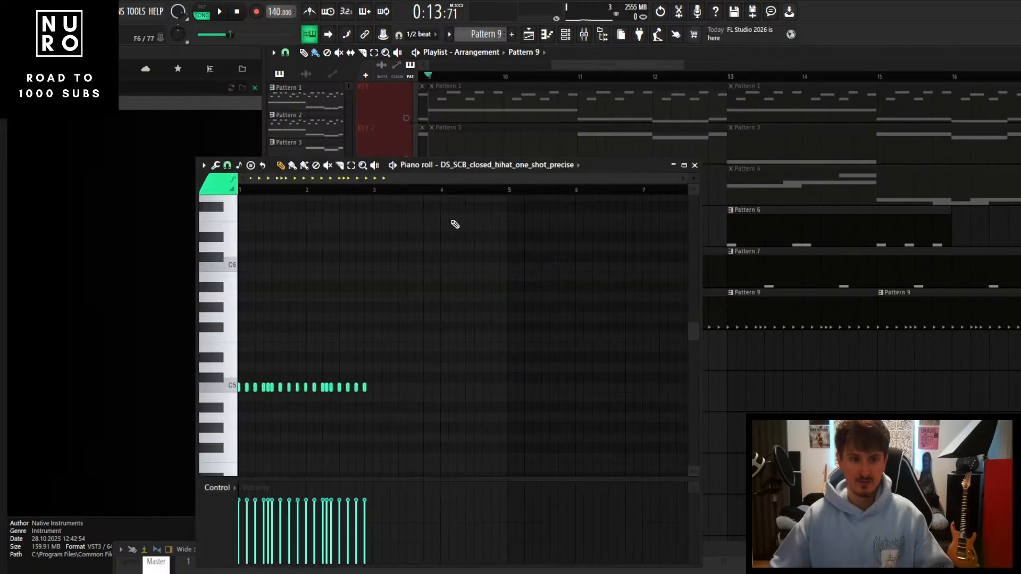
{"action": "left_click", "coordinate": [694, 164]}
Try adding a new empty Pattern 11 and return to Pattern 9
{"action": "scroll", "coordinate": [451, 287], "scroll_direction": "up", "scroll_amount": 2}
{"action": "left_click_drag", "start_coordinate": [450, 298], "coordinate": [526, 358]}
{"action": "right_click", "coordinate": [526, 358]}
{"action": "left_click", "coordinate": [511, 35]}
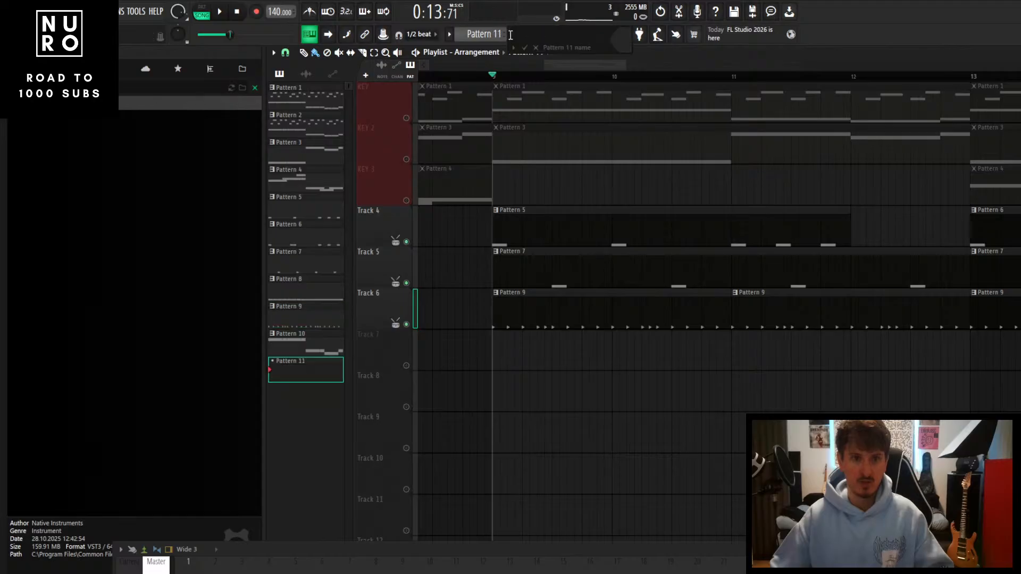
{"action": "key", "text": "Return"}
{"action": "left_click", "coordinate": [475, 34]}
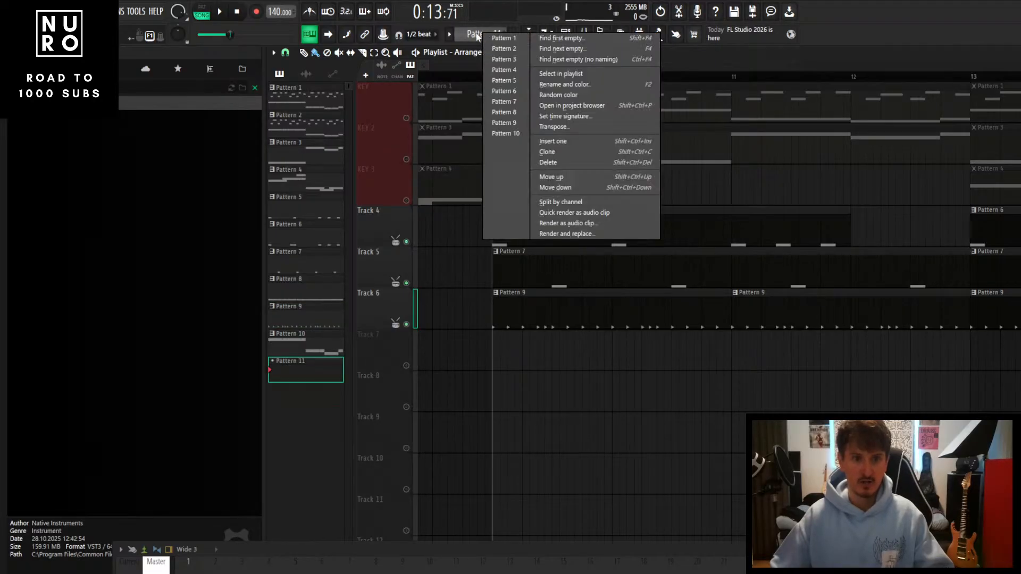
{"action": "left_click", "coordinate": [508, 133]}
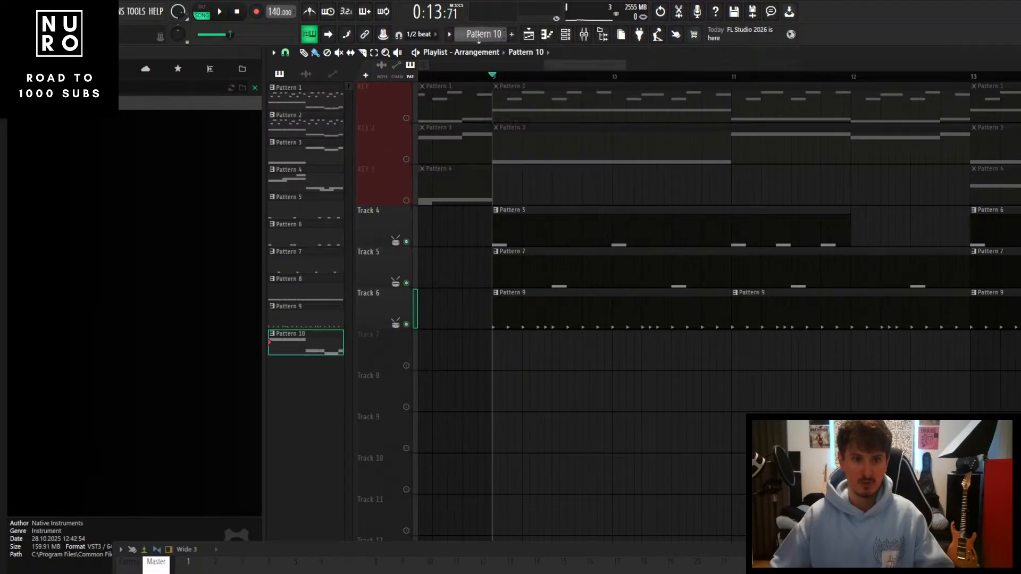
{"action": "scroll", "coordinate": [479, 36], "scroll_direction": "up", "scroll_amount": 4}
{"action": "scroll", "coordinate": [478, 36], "scroll_direction": "down", "scroll_amount": 3}
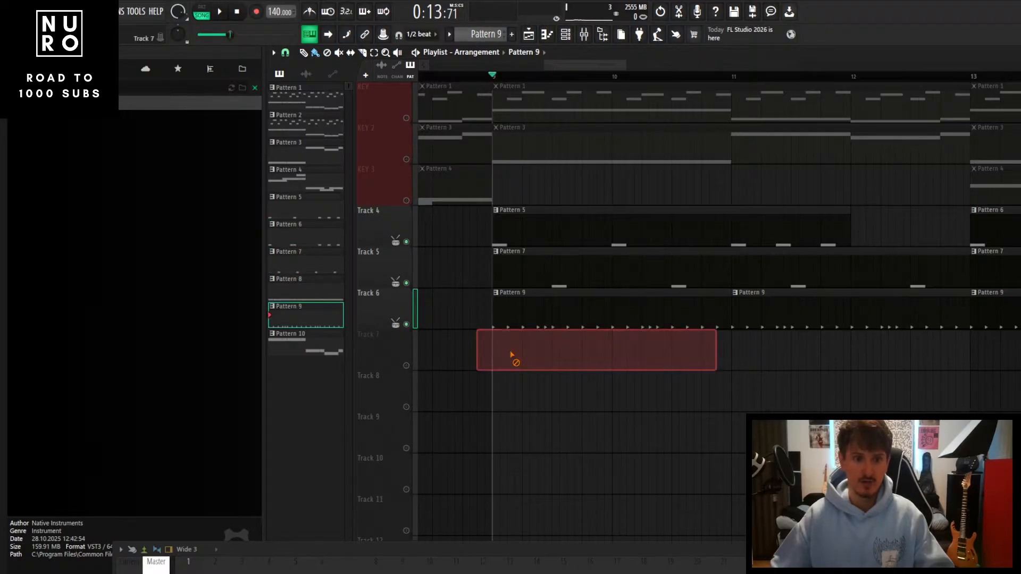
Colour the playlist clips' notes by channel and show the Channel rack enlarged to all seven channels below the tracks
{"action": "left_click", "coordinate": [397, 77]}
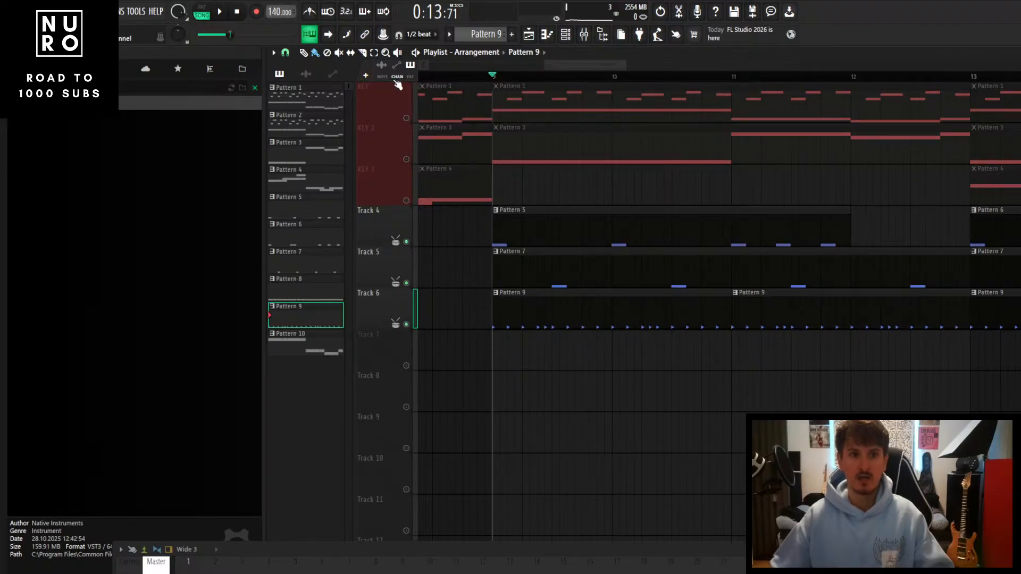
{"action": "left_click", "coordinate": [548, 34]}
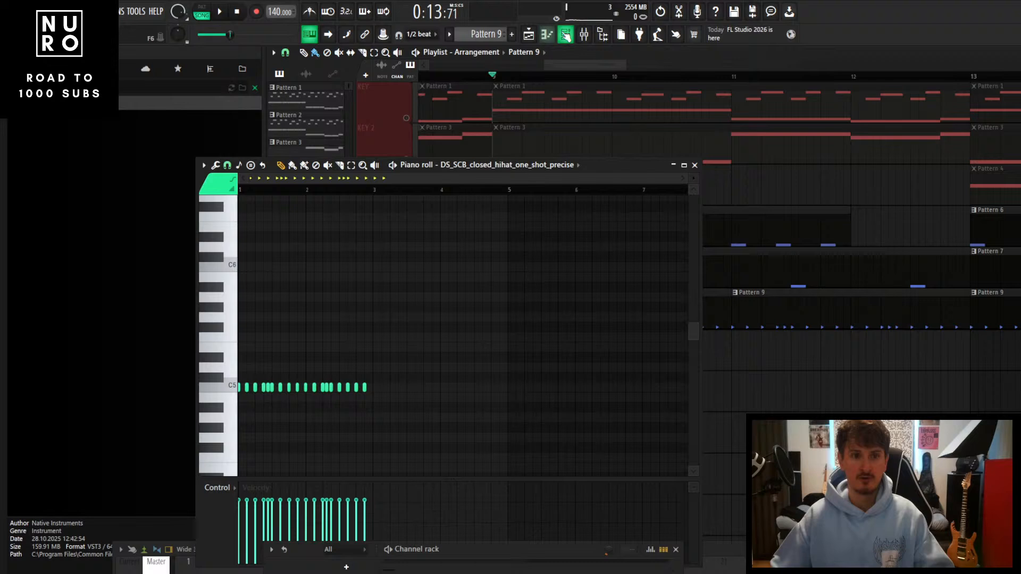
{"action": "left_click", "coordinate": [694, 165]}
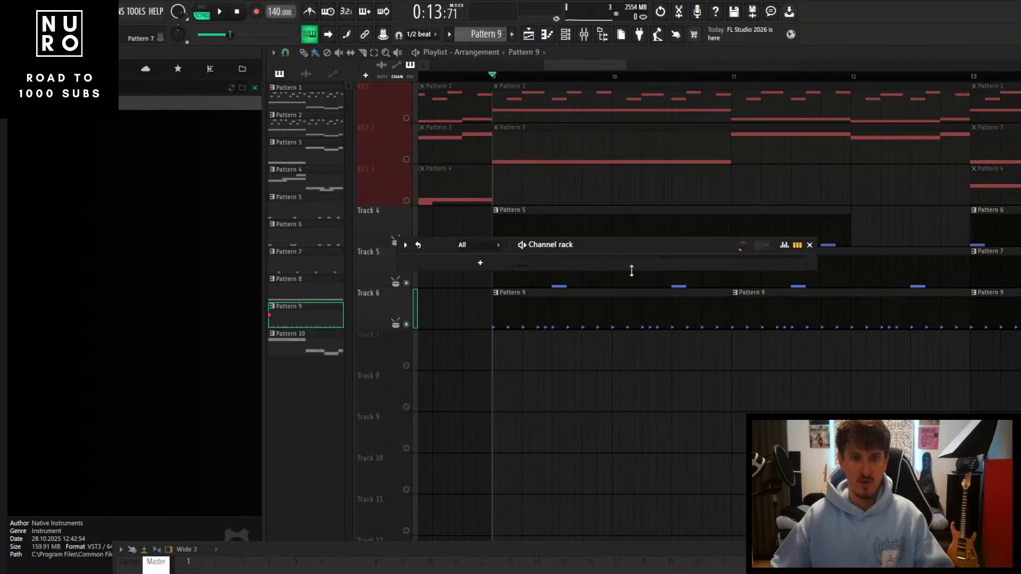
{"action": "left_click_drag", "start_coordinate": [631, 270], "coordinate": [628, 481]}
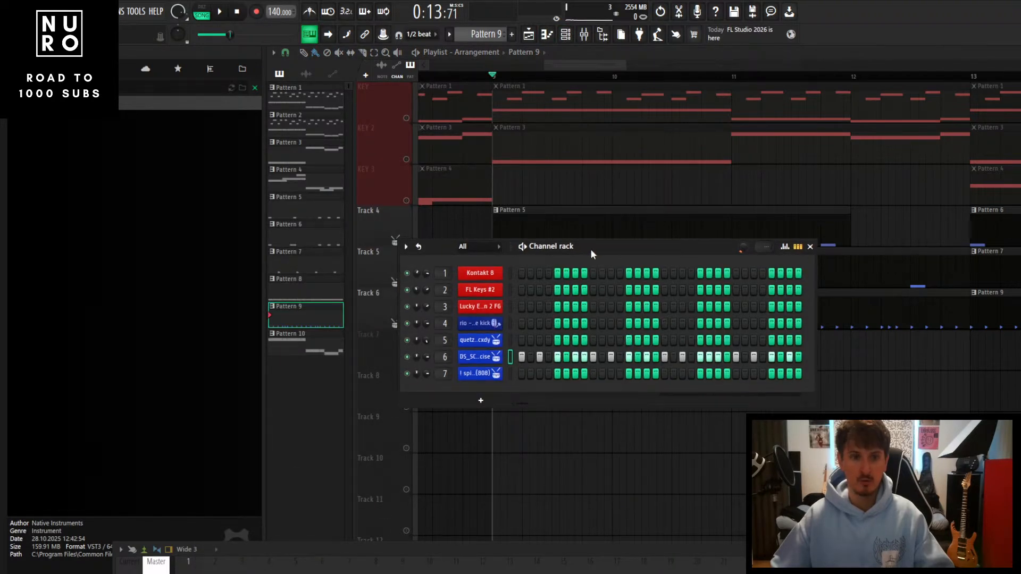
{"action": "left_click_drag", "start_coordinate": [591, 248], "coordinate": [618, 392]}
{"action": "left_click", "coordinate": [410, 78]}
{"action": "left_click", "coordinate": [398, 77]}
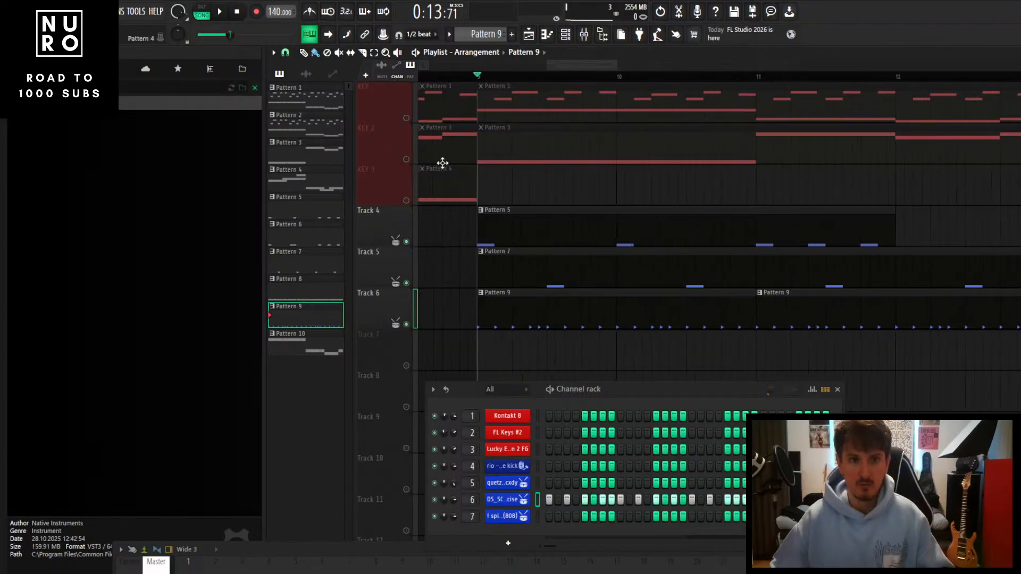
Unmute the KEY and KEY 2 tracks alongside the drum tracks
{"action": "left_click", "coordinate": [406, 118]}
{"action": "left_click", "coordinate": [407, 159]}
{"action": "scroll", "coordinate": [564, 197], "scroll_direction": "down", "scroll_amount": 2}
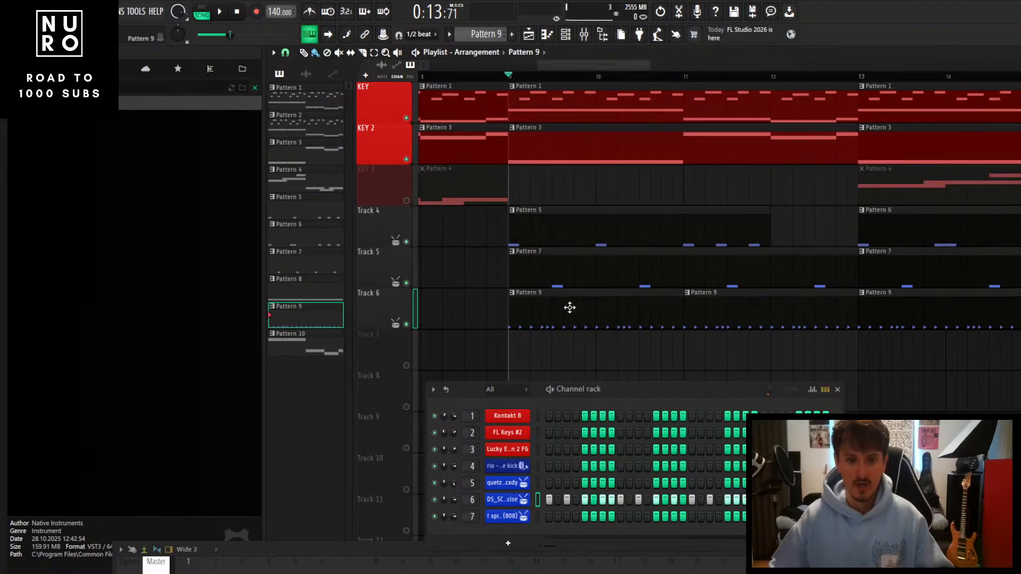
Compare the pattern and note colour modes on the playlist clips and set the playlist focus to audio clips
{"action": "left_click", "coordinate": [410, 78]}
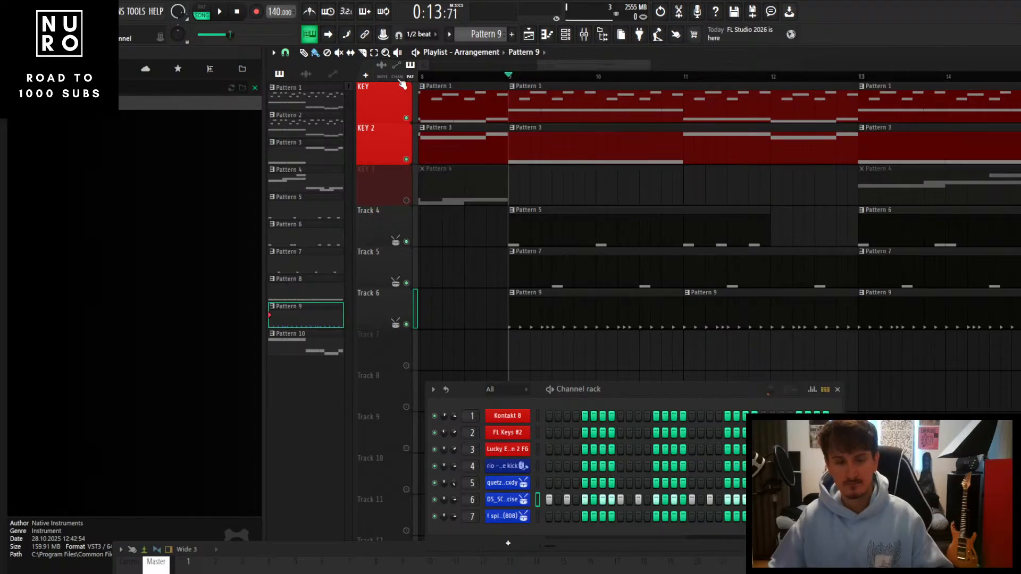
{"action": "left_click", "coordinate": [382, 77]}
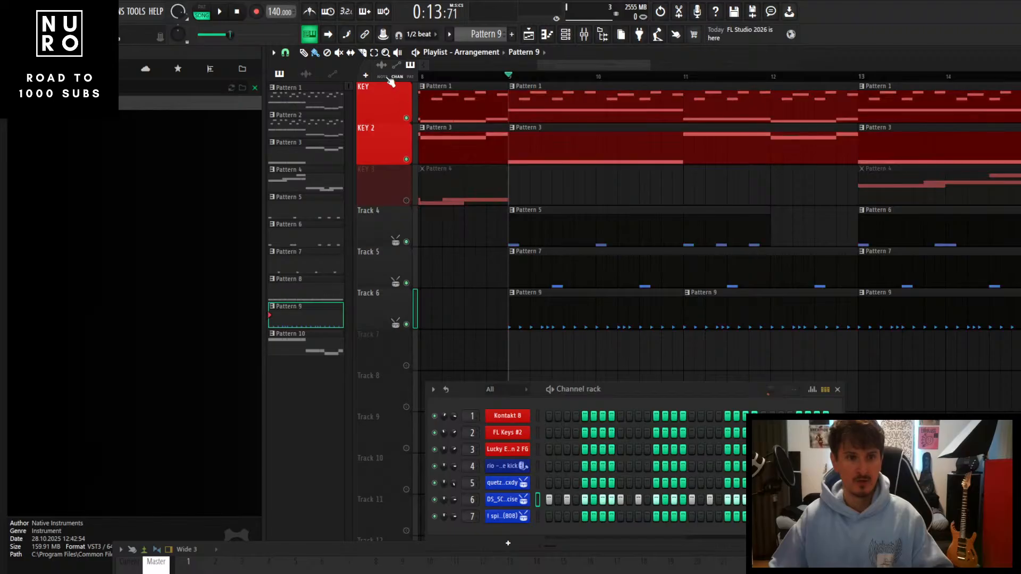
{"action": "scroll", "coordinate": [576, 175], "scroll_direction": "down", "scroll_amount": 2}
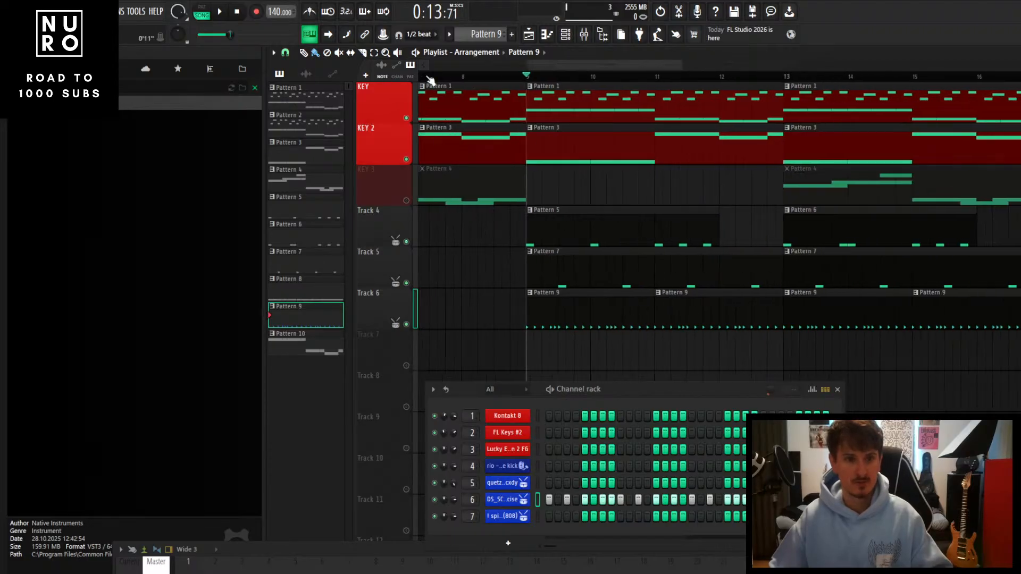
{"action": "left_click", "coordinate": [384, 66]}
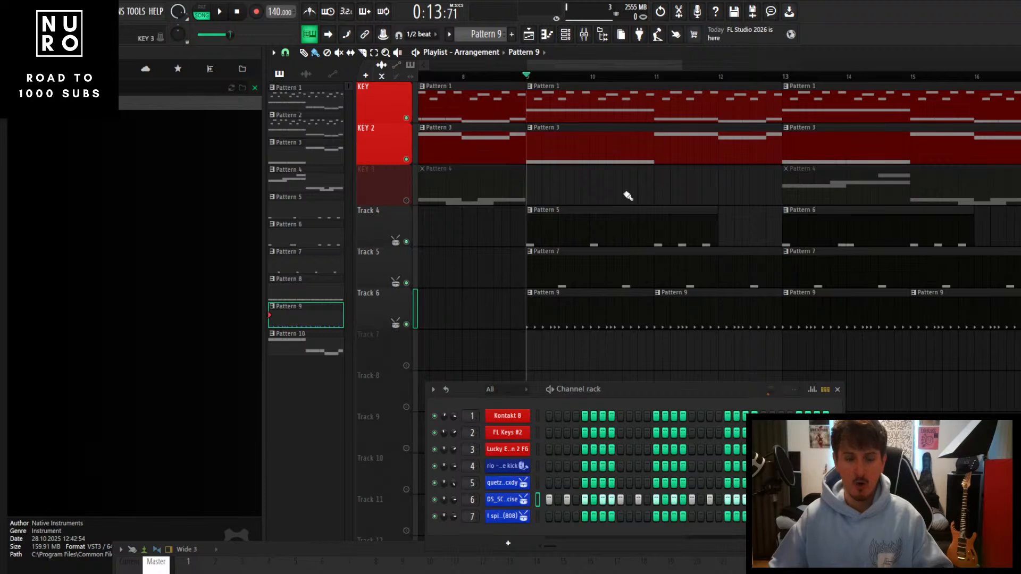
Move the playback position to the start of the song and solo the KEY track
{"action": "scroll", "coordinate": [612, 196], "scroll_direction": "down", "scroll_amount": 4}
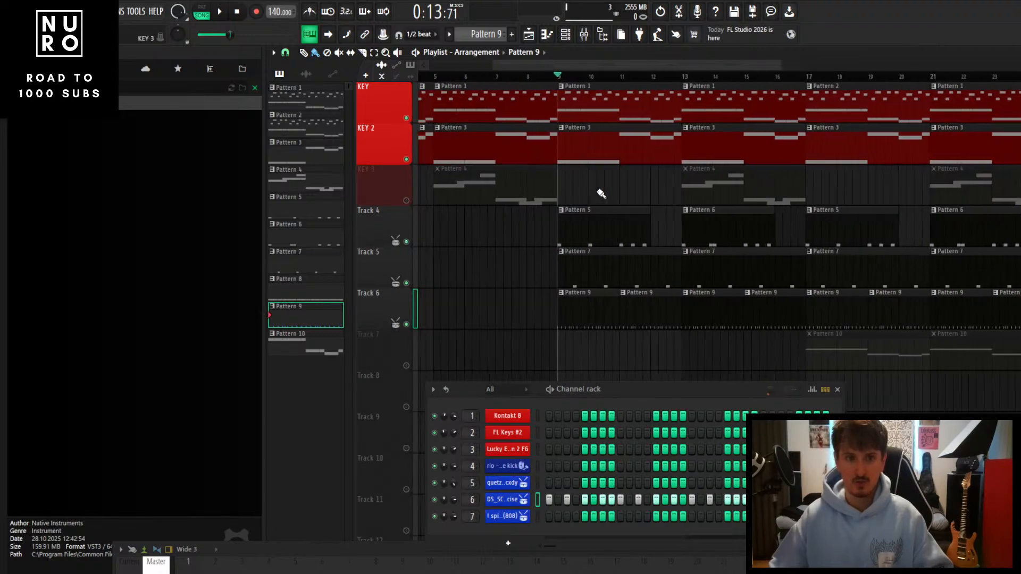
{"action": "scroll", "coordinate": [601, 194], "scroll_direction": "up", "scroll_amount": 1}
{"action": "left_click_drag", "start_coordinate": [553, 65], "coordinate": [418, 82]}
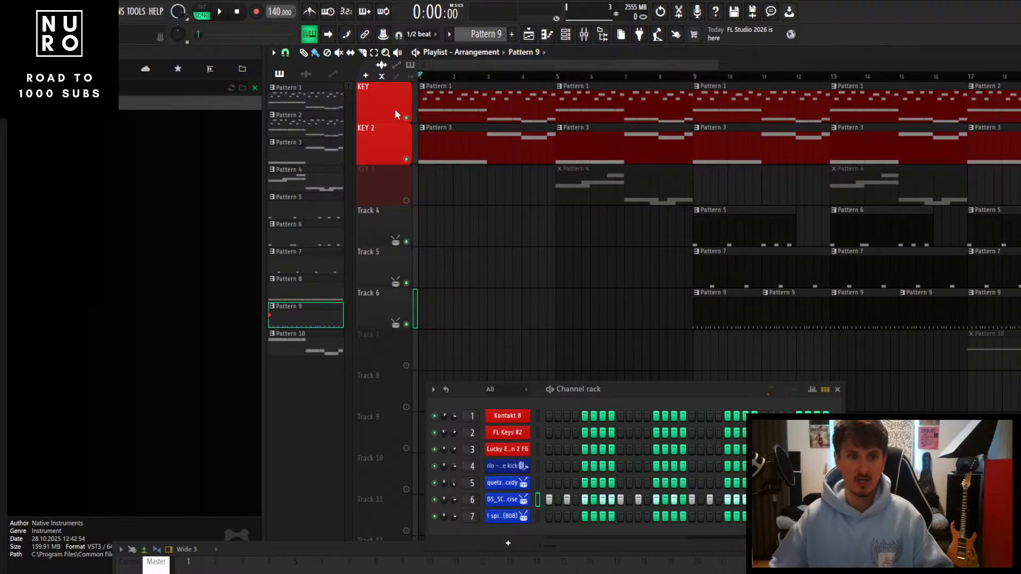
{"action": "right_click", "coordinate": [406, 118]}
Remove the stray clip from Track 4 and delete the Pattern 1 clip at bar 5 of the KEY track
{"action": "left_click", "coordinate": [493, 209]}
{"action": "right_click", "coordinate": [522, 215]}
{"action": "right_click", "coordinate": [569, 111]}
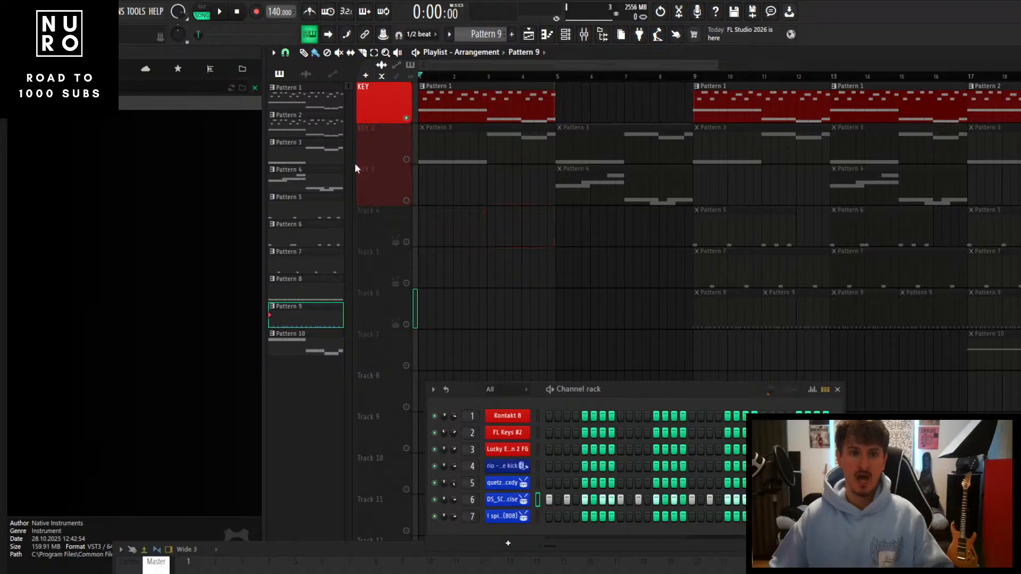
Play the soloed KEY track from the start of the song to hear its opening Pattern 1 clip
{"action": "scroll", "coordinate": [392, 155], "scroll_direction": "up", "scroll_amount": 5}
{"action": "key", "text": "space"}
{"action": "scroll", "coordinate": [427, 163], "scroll_direction": "down", "scroll_amount": 4}
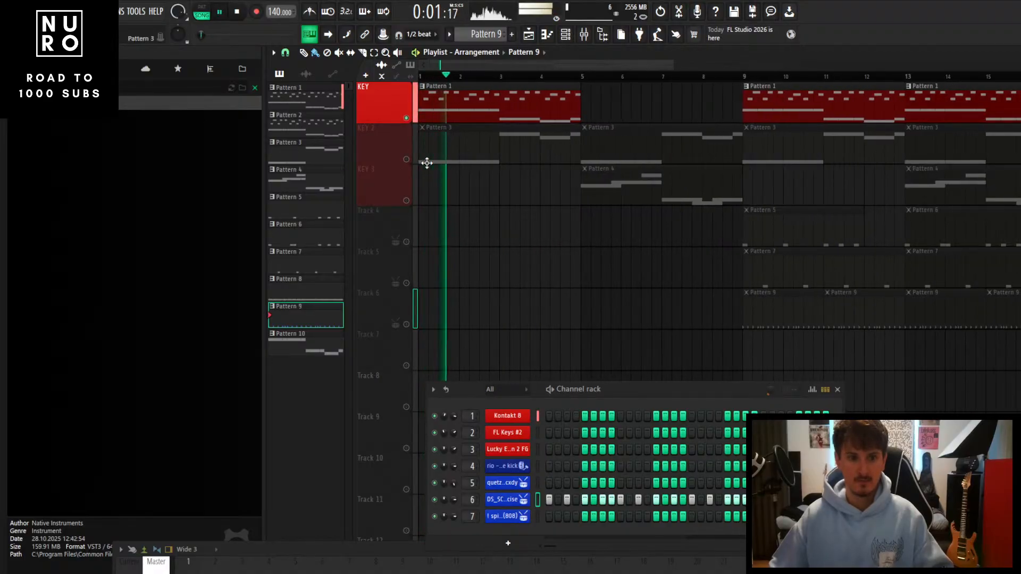
{"action": "scroll", "coordinate": [428, 177], "scroll_direction": "up", "scroll_amount": 2}
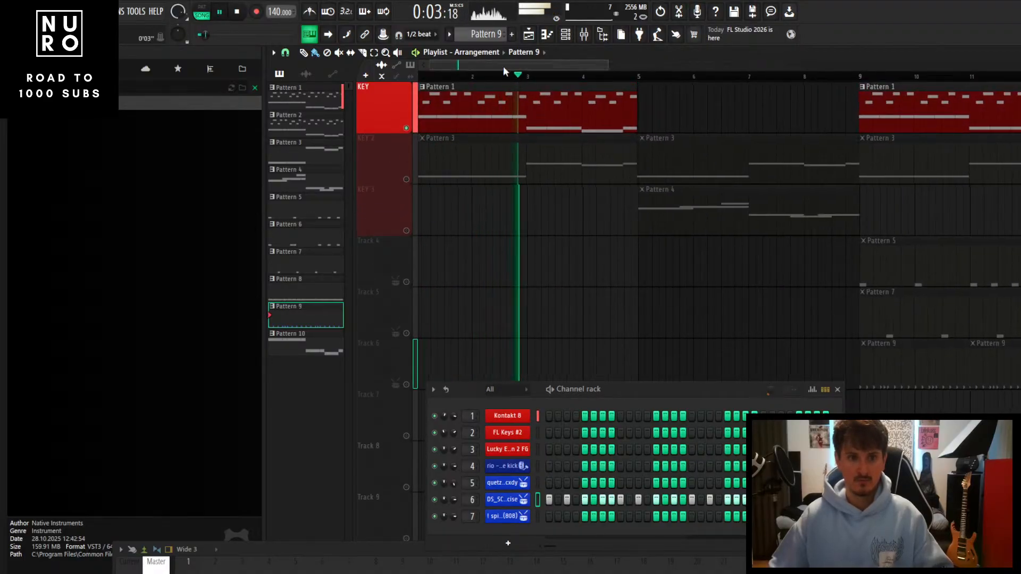
{"action": "scroll", "coordinate": [482, 200], "scroll_direction": "down", "scroll_amount": 4}
{"action": "scroll", "coordinate": [473, 205], "scroll_direction": "up", "scroll_amount": 4}
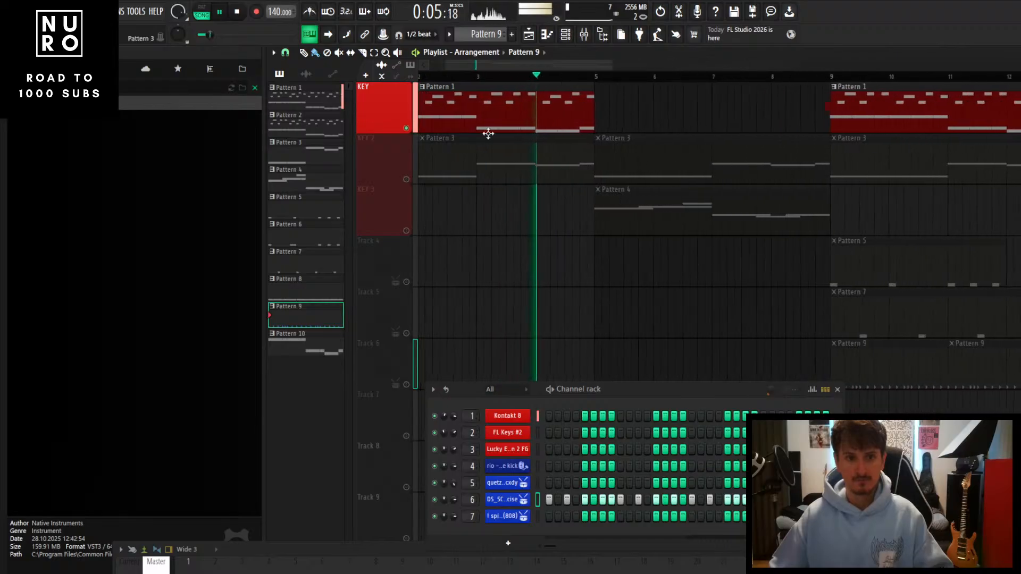
{"action": "scroll", "coordinate": [542, 191], "scroll_direction": "up", "scroll_amount": 2}
{"action": "key", "text": "space"}
{"action": "scroll", "coordinate": [541, 205], "scroll_direction": "down", "scroll_amount": 4}
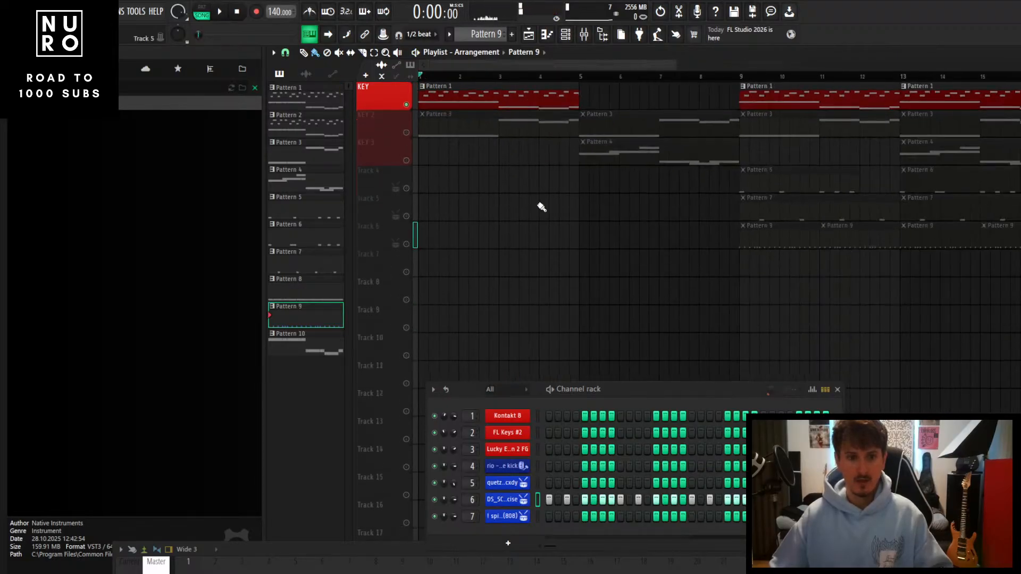
Move the first Pattern 1 clip from the KEY track to the start of Track 9 and solo Track 9
{"action": "scroll", "coordinate": [541, 207], "scroll_direction": "down", "scroll_amount": 2}
{"action": "left_click_drag", "start_coordinate": [497, 90], "coordinate": [467, 239]}
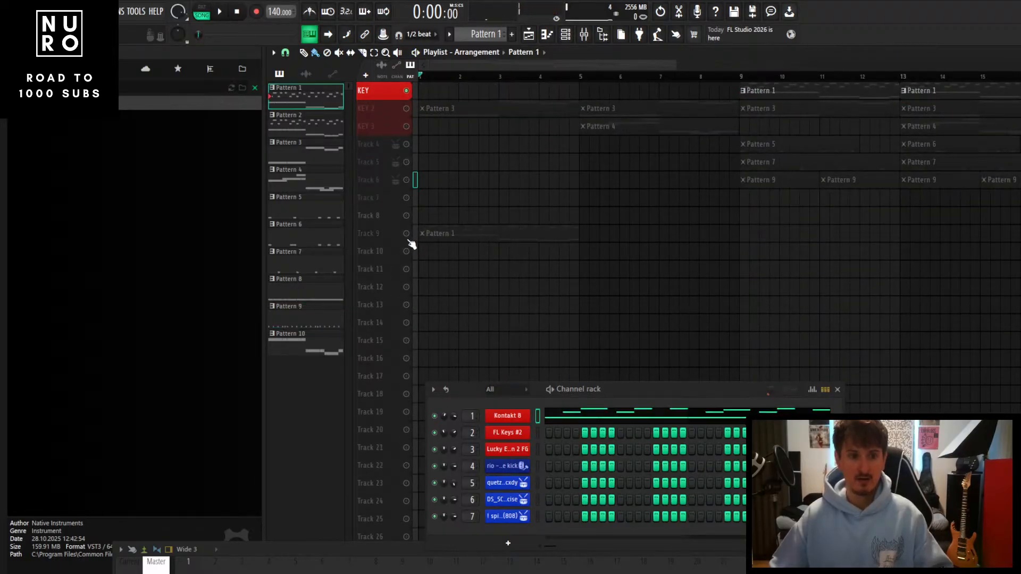
{"action": "scroll", "coordinate": [402, 244], "scroll_direction": "up", "scroll_amount": 5}
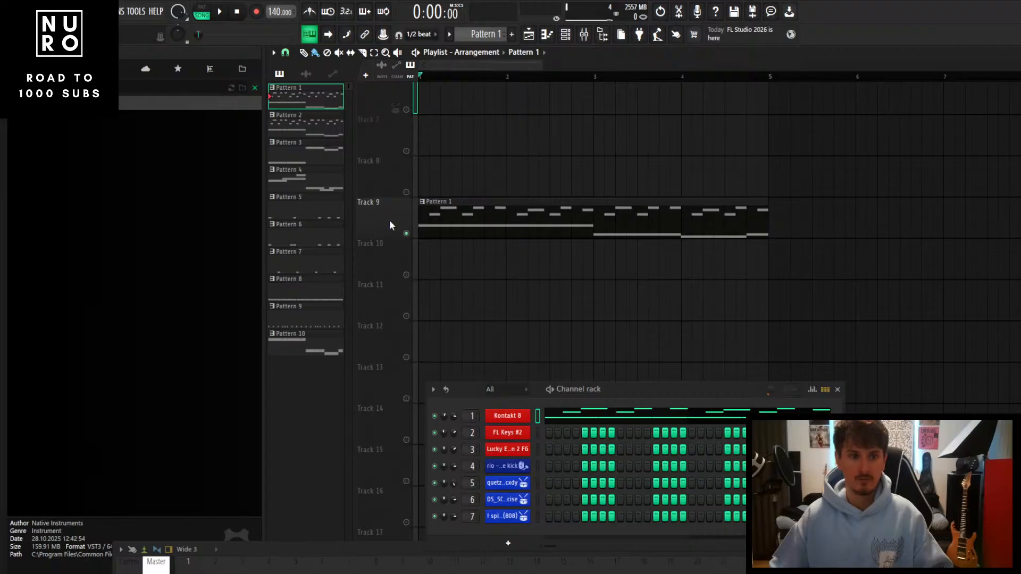
{"action": "scroll", "coordinate": [389, 219], "scroll_direction": "down", "scroll_amount": 2}
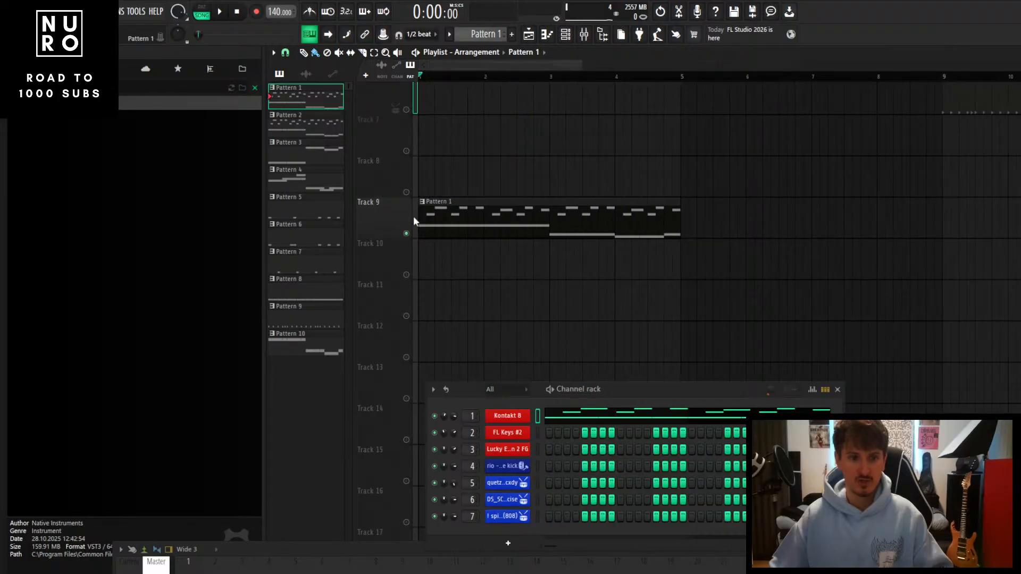
Consolidate Track 9 from track start into a 32Bit float stereo WAV and dismiss the ASIO Link Pro window
{"action": "right_click", "coordinate": [387, 210]}
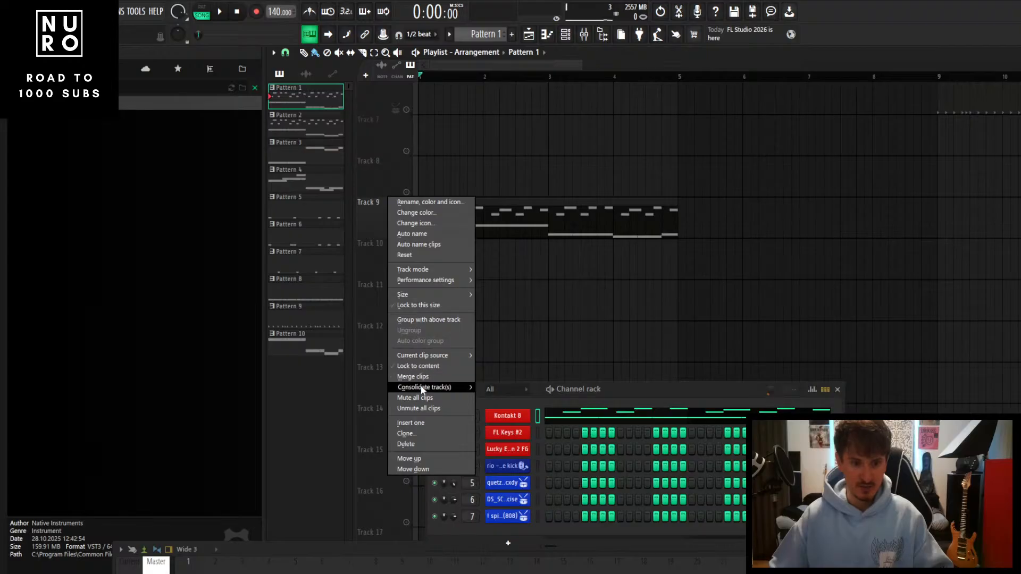
{"action": "mouse_move", "coordinate": [425, 387]}
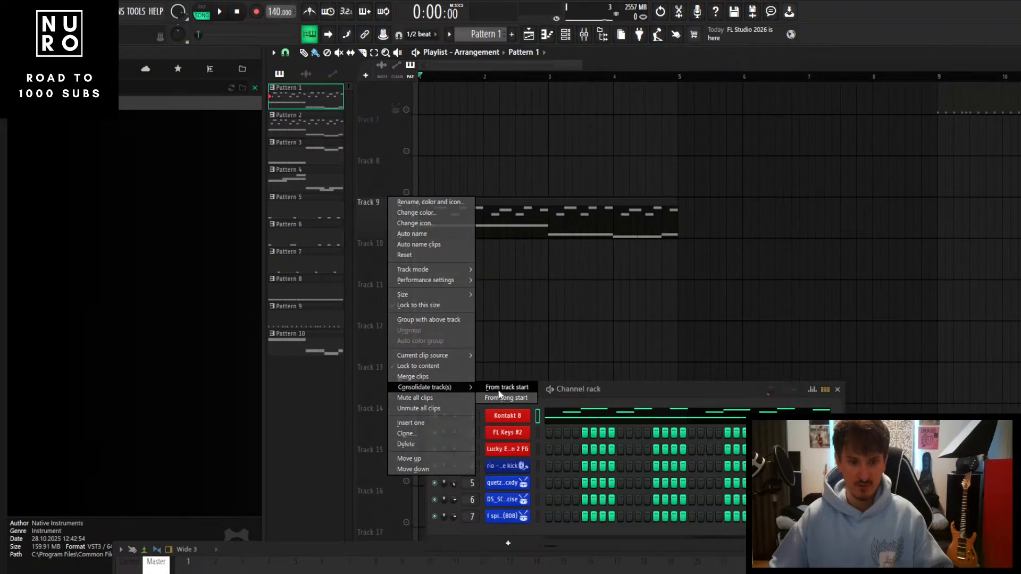
{"action": "left_click", "coordinate": [499, 390]}
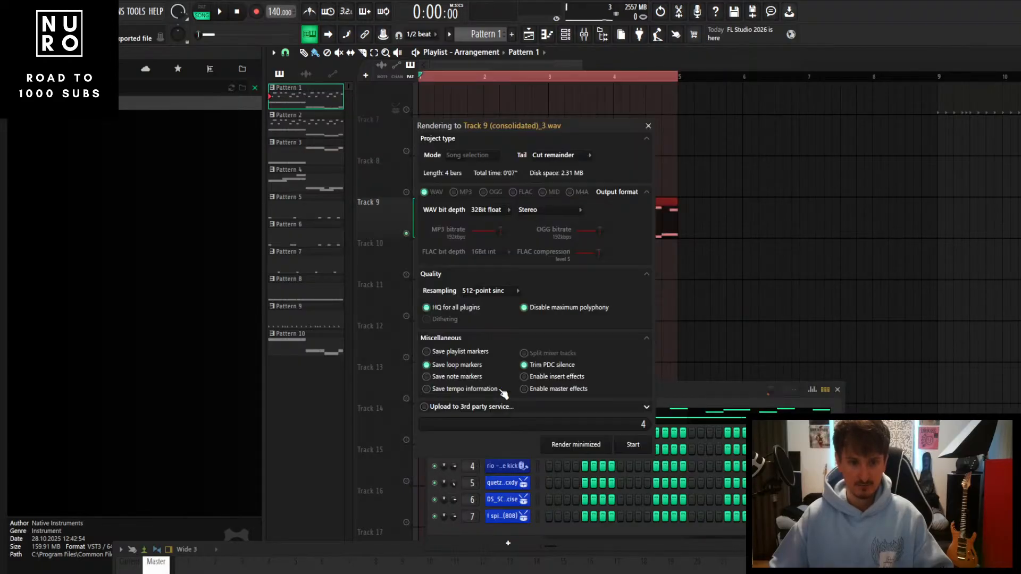
{"action": "left_click", "coordinate": [632, 444]}
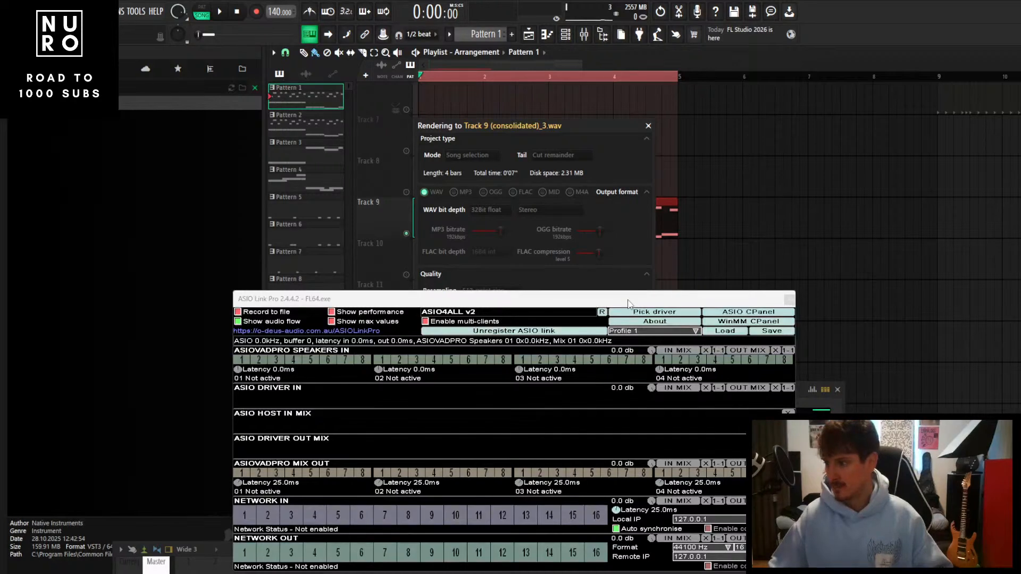
{"action": "left_click", "coordinate": [789, 300]}
{"action": "scroll", "coordinate": [491, 269], "scroll_direction": "up", "scroll_amount": 2}
{"action": "scroll", "coordinate": [489, 228], "scroll_direction": "up", "scroll_amount": 2}
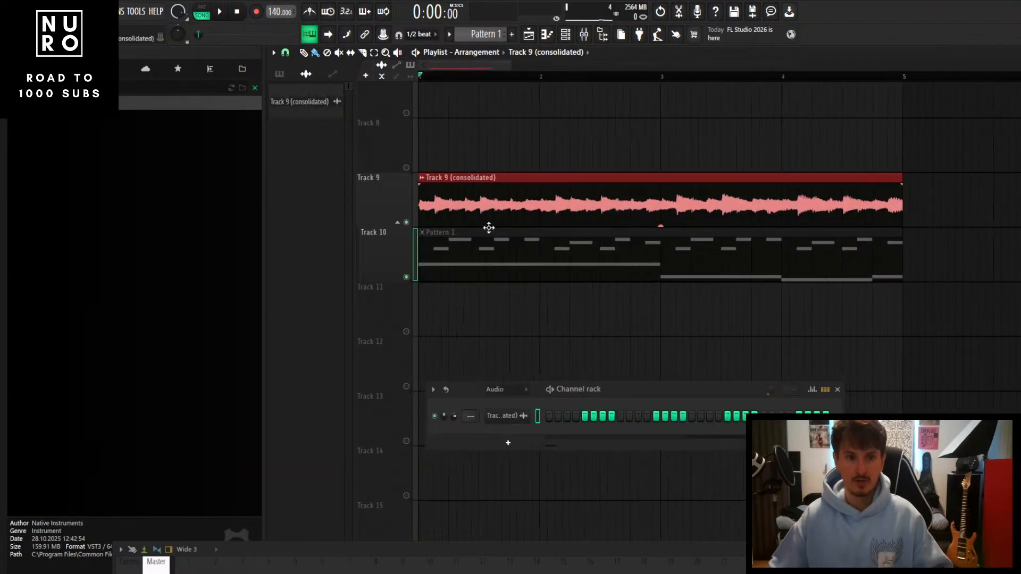
Audition the consolidated audio, delete the muted Pattern 1 clip on Track 10, and move the audio clip to the start of the KEY track
{"action": "key", "text": "space"}
{"action": "scroll", "coordinate": [473, 266], "scroll_direction": "up", "scroll_amount": 2}
{"action": "scroll", "coordinate": [490, 336], "scroll_direction": "down", "scroll_amount": 1}
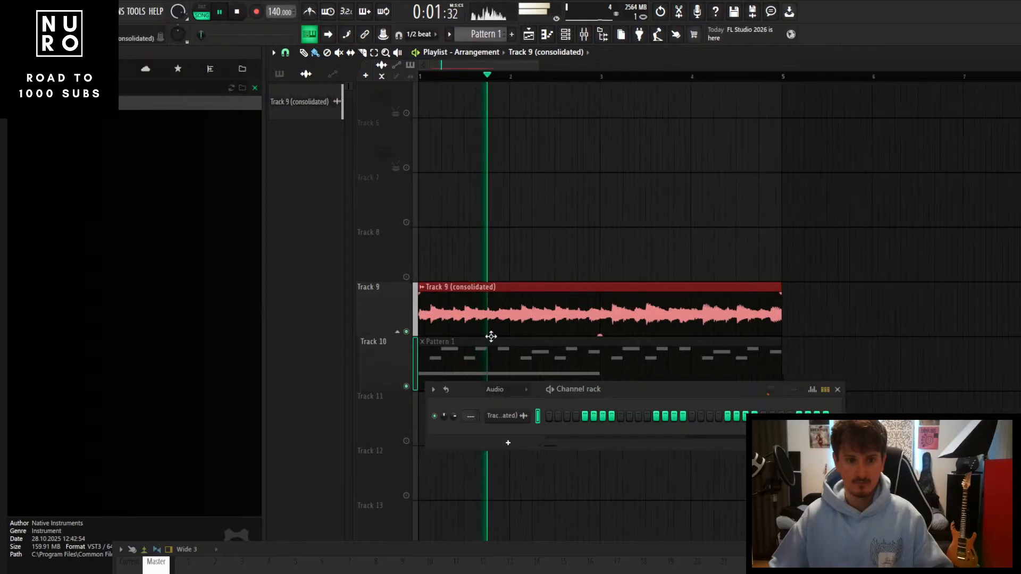
{"action": "right_click", "coordinate": [488, 345]}
{"action": "scroll", "coordinate": [481, 321], "scroll_direction": "down", "scroll_amount": 3}
{"action": "key", "text": "space"}
{"action": "left_click_drag", "start_coordinate": [489, 308], "coordinate": [450, 3]}
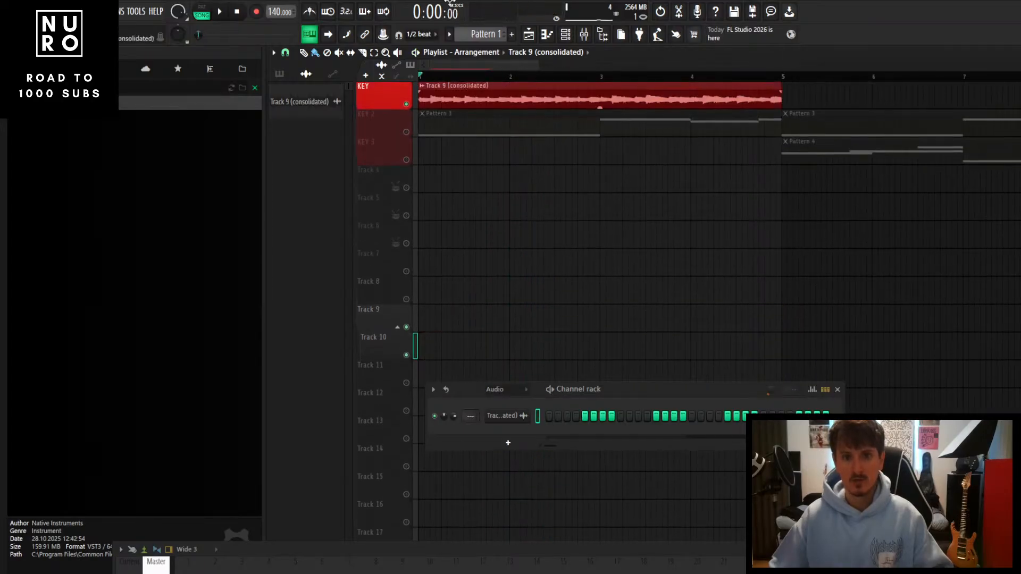
Examine the consolidated clip's waveform on the KEY track up close and in full
{"action": "scroll", "coordinate": [556, 195], "scroll_direction": "up", "scroll_amount": 3}
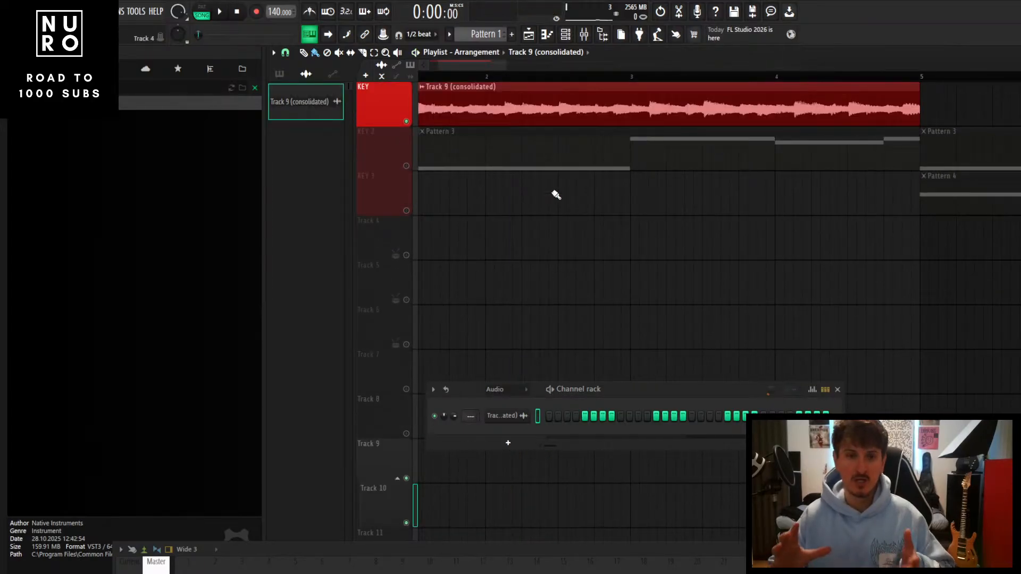
{"action": "left_click_drag", "start_coordinate": [450, 63], "coordinate": [364, 64]}
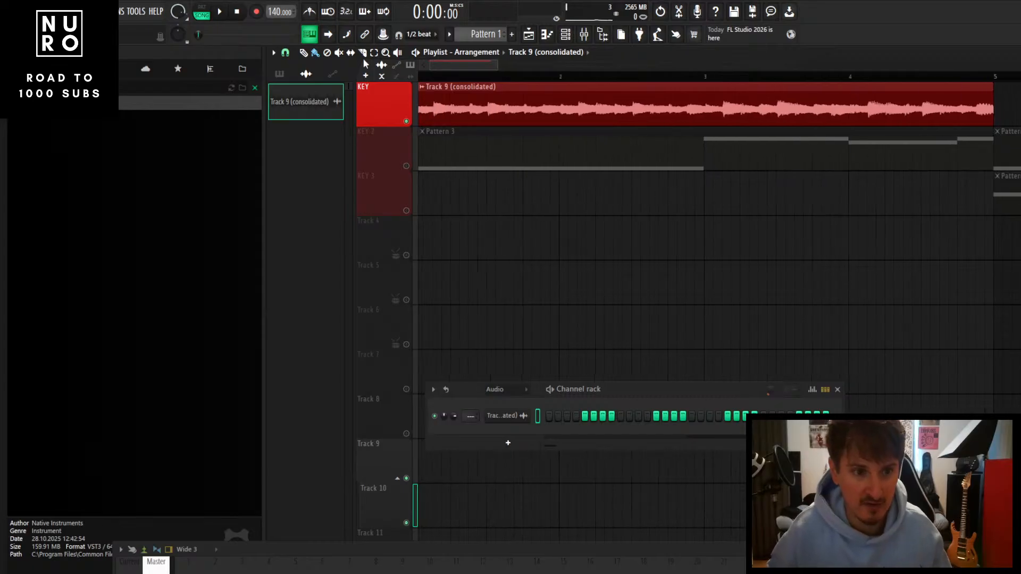
{"action": "scroll", "coordinate": [467, 202], "scroll_direction": "down", "scroll_amount": 3}
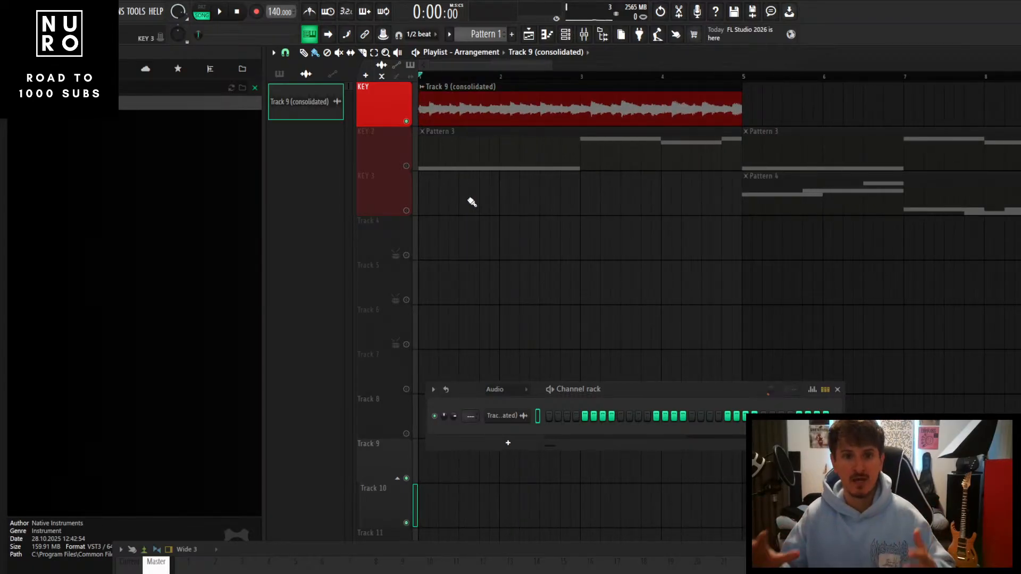
{"action": "scroll", "coordinate": [457, 178], "scroll_direction": "up", "scroll_amount": 2}
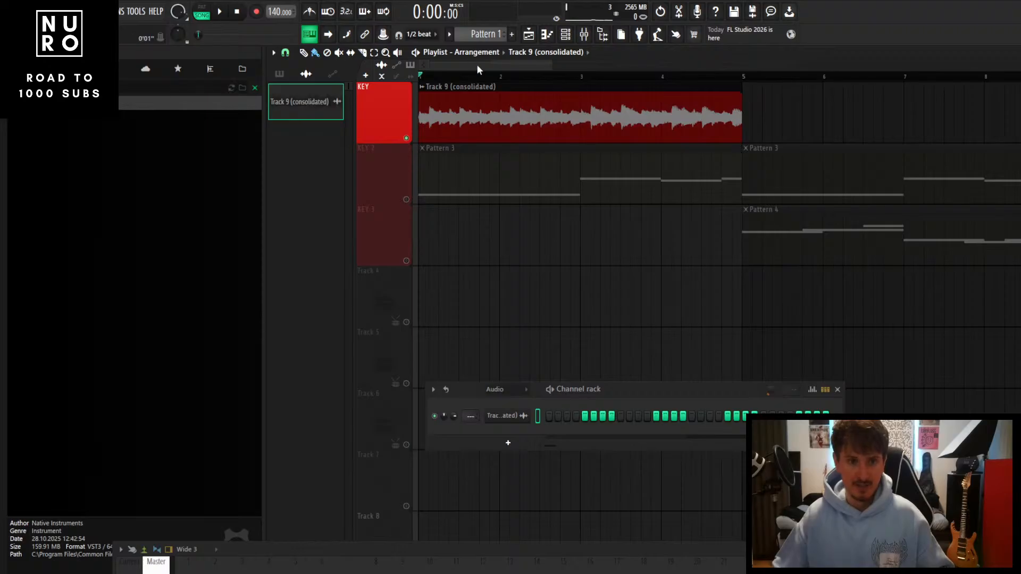
{"action": "scroll", "coordinate": [428, 159], "scroll_direction": "up", "scroll_amount": 3}
{"action": "scroll", "coordinate": [457, 139], "scroll_direction": "up", "scroll_amount": 1}
{"action": "scroll", "coordinate": [463, 80], "scroll_direction": "up", "scroll_amount": 2}
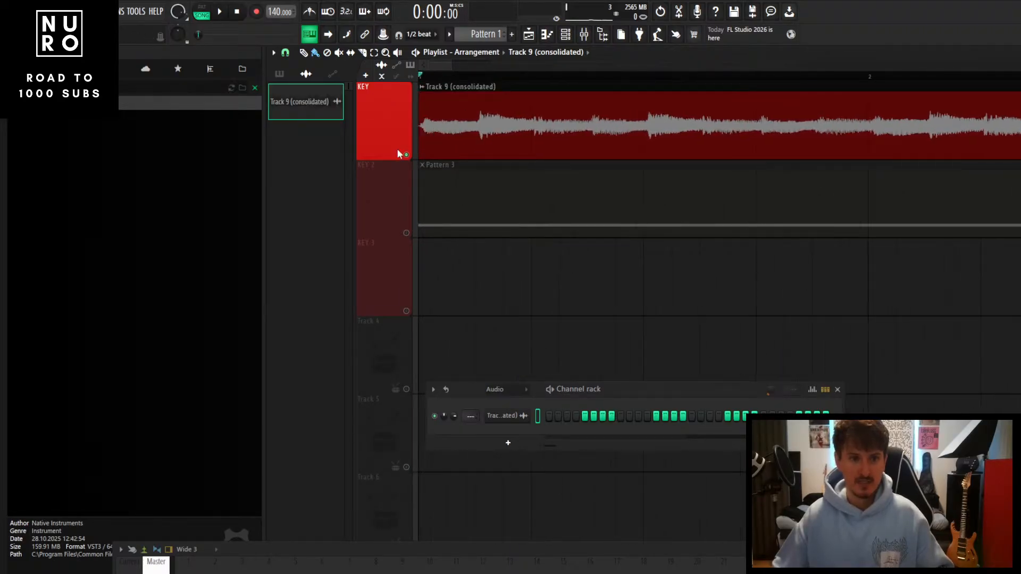
Move the consolidated audio clip to the start of KEY 2 and place Pattern 1 clips at bars 1 and 5 of the KEY track
{"action": "scroll", "coordinate": [426, 194], "scroll_direction": "down", "scroll_amount": 5}
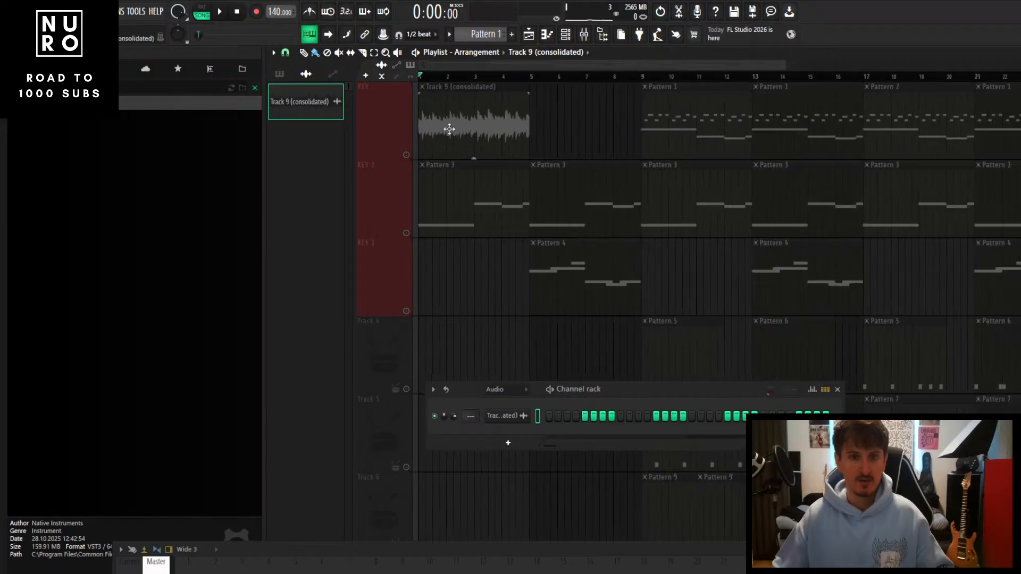
{"action": "left_click_drag", "start_coordinate": [449, 130], "coordinate": [442, 207]}
{"action": "left_click_drag", "start_coordinate": [663, 115], "coordinate": [582, 132], "text": "shift"}
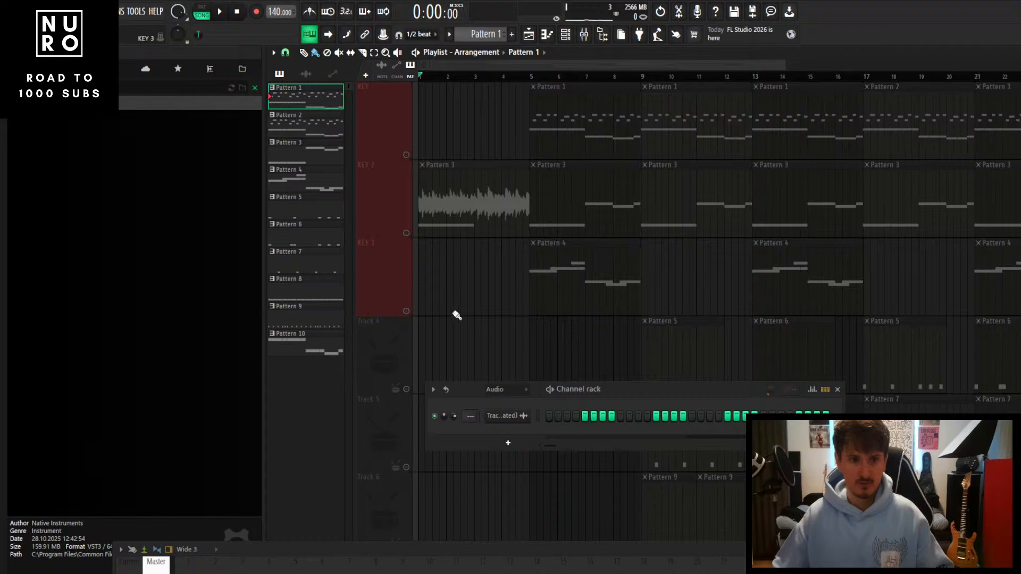
{"action": "left_click", "coordinate": [464, 363]}
{"action": "left_click_drag", "start_coordinate": [499, 357], "coordinate": [455, 123]}
Unmute and play the KEY track, and move the overlapping Pattern 3 clip from KEY 2 to the start of KEY 3
{"action": "left_click", "coordinate": [407, 155]}
{"action": "key", "text": "space"}
{"action": "scroll", "coordinate": [402, 195], "scroll_direction": "up", "scroll_amount": 1}
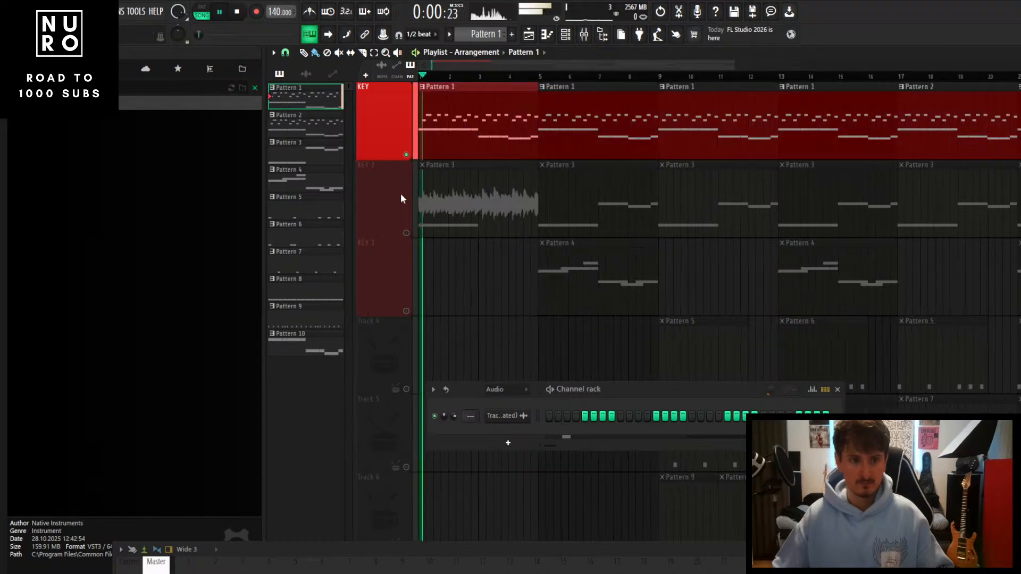
{"action": "scroll", "coordinate": [496, 130], "scroll_direction": "up", "scroll_amount": 5}
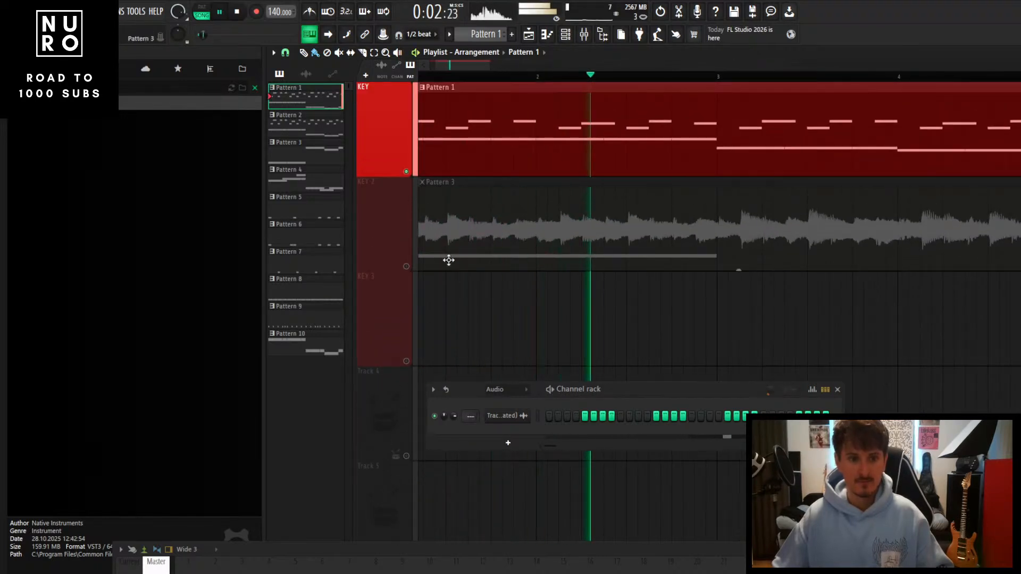
{"action": "scroll", "coordinate": [448, 260], "scroll_direction": "down", "scroll_amount": 3}
{"action": "left_click", "coordinate": [420, 341]}
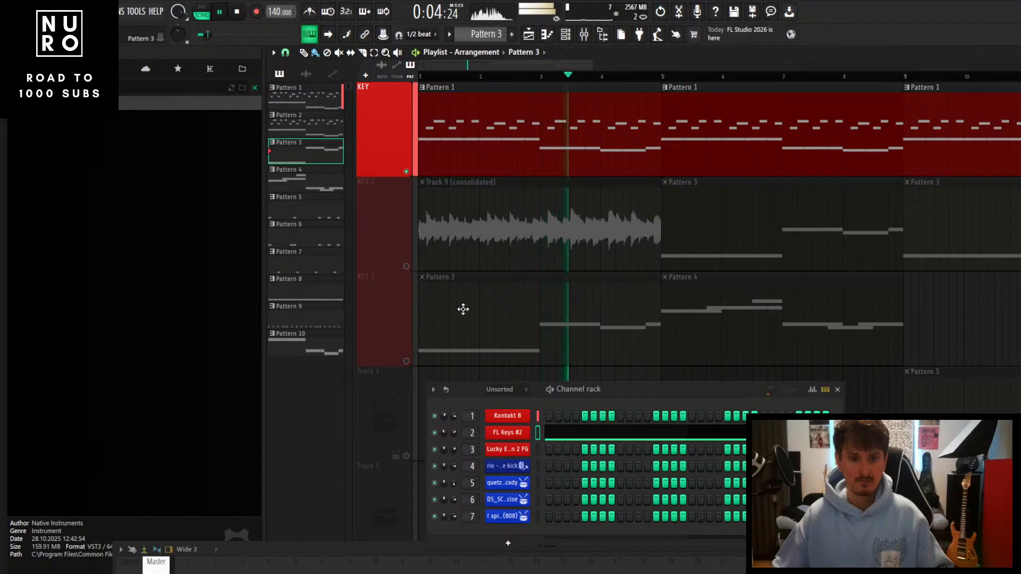
Mute the KEY track, unmute KEY 2, and play the consolidated audio clip on its own
{"action": "left_click", "coordinate": [408, 173]}
{"action": "key", "text": "space"}
{"action": "left_click", "coordinate": [406, 267]}
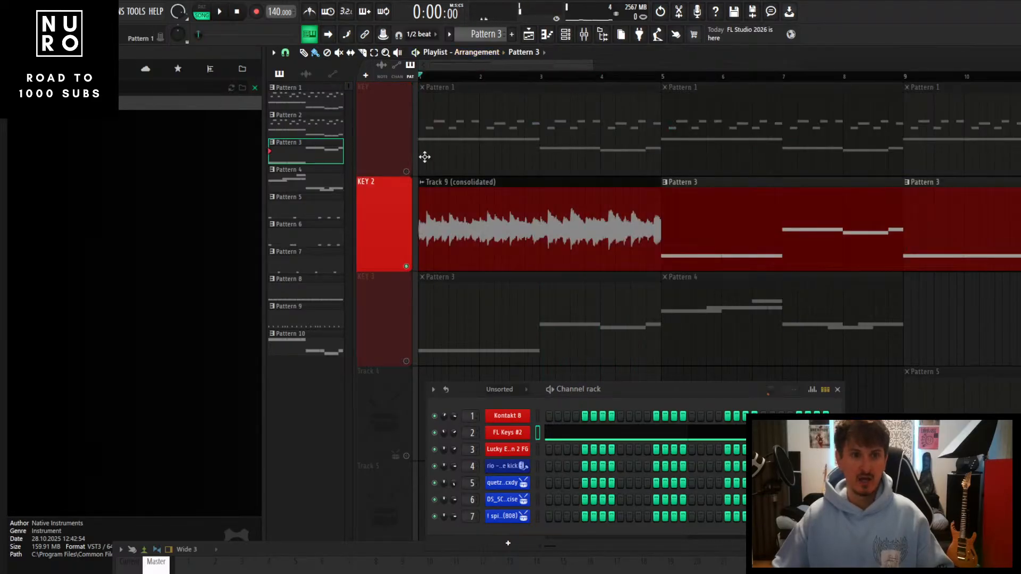
{"action": "key", "text": "space"}
{"action": "scroll", "coordinate": [433, 233], "scroll_direction": "up", "scroll_amount": 2}
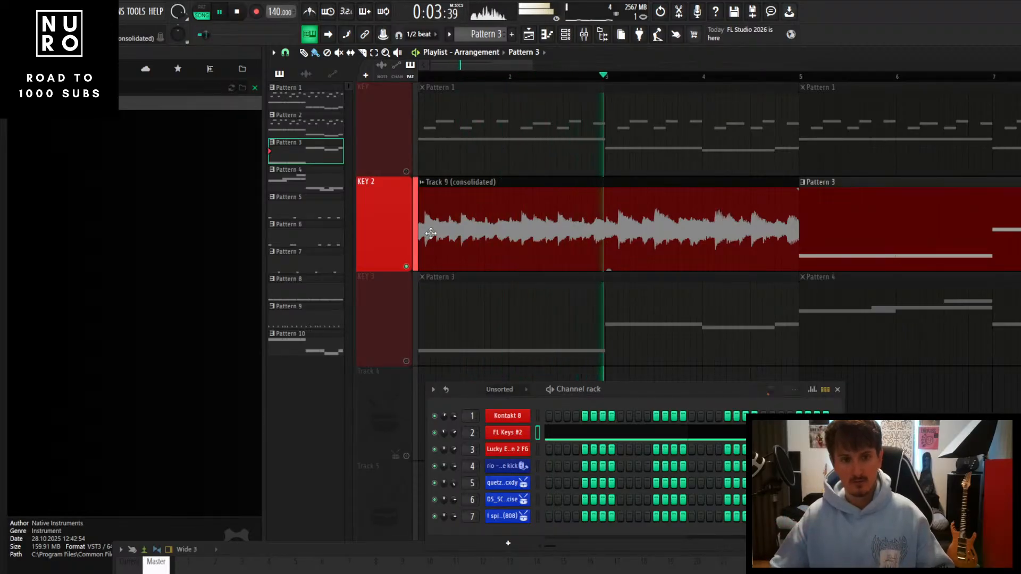
{"action": "key", "text": "space"}
{"action": "scroll", "coordinate": [453, 236], "scroll_direction": "up", "scroll_amount": 2}
Compare the Pattern 1 and audio clips with both tracks unmuted, and replay KEY 2 with the KEY track muted
{"action": "left_click", "coordinate": [407, 171]}
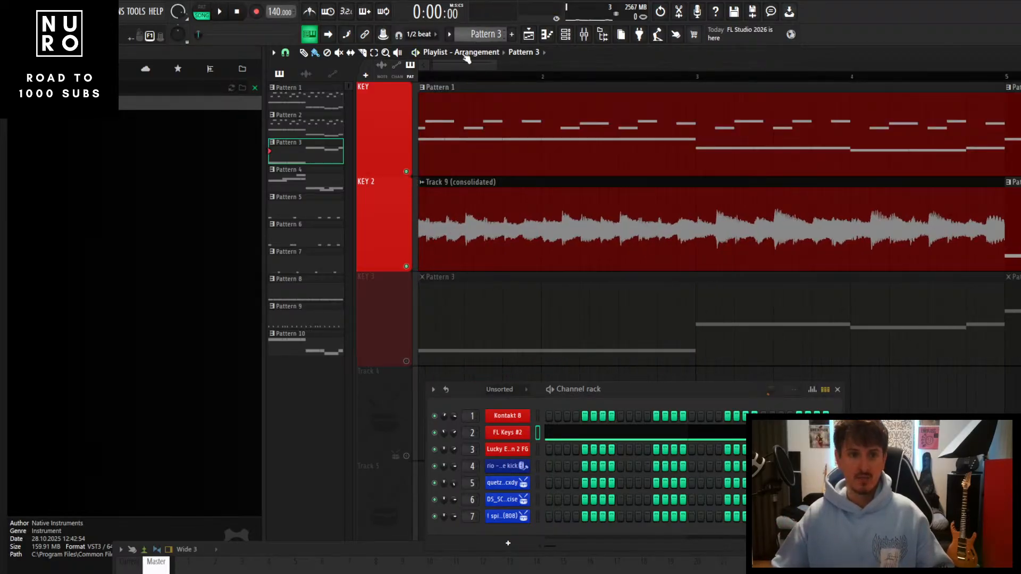
{"action": "left_click_drag", "start_coordinate": [460, 64], "coordinate": [360, 67]}
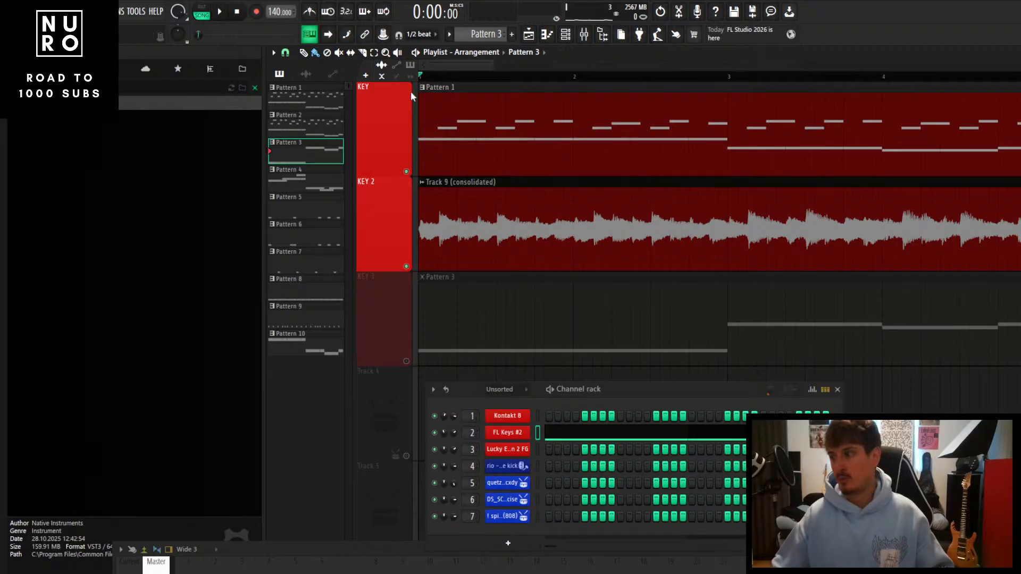
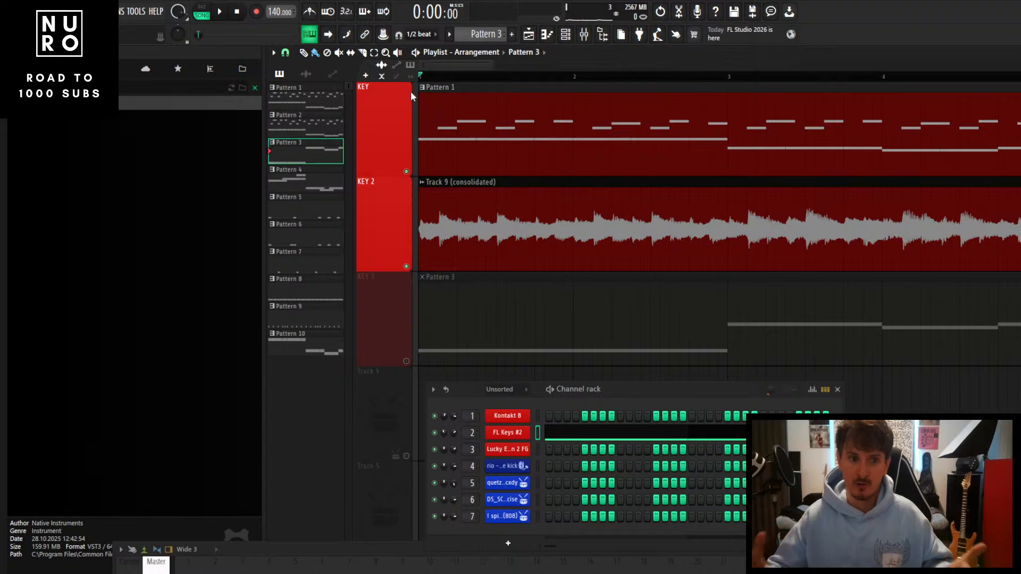
{"action": "left_click", "coordinate": [406, 171]}
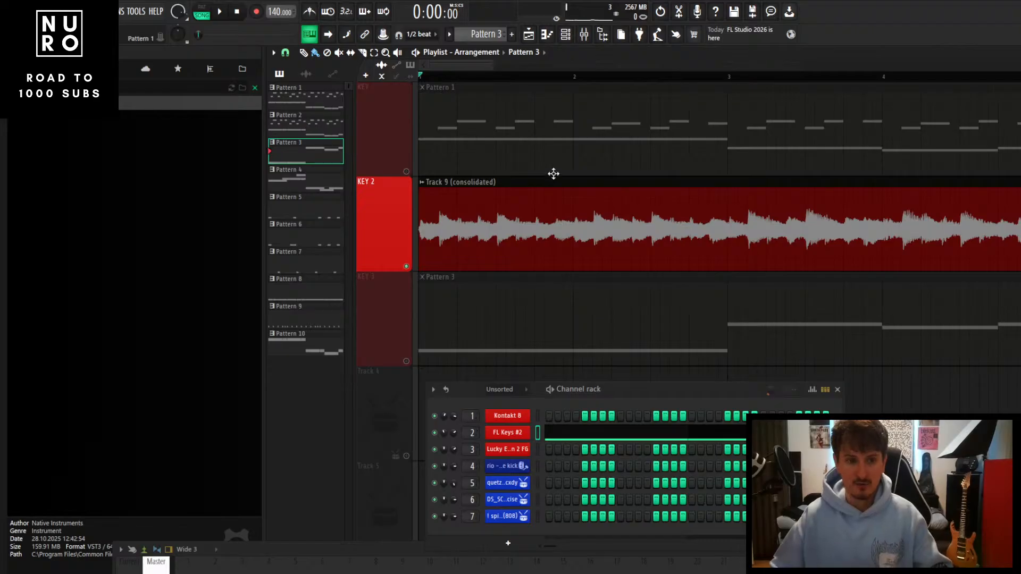
{"action": "scroll", "coordinate": [537, 190], "scroll_direction": "down", "scroll_amount": 2}
{"action": "scroll", "coordinate": [530, 210], "scroll_direction": "up", "scroll_amount": 2}
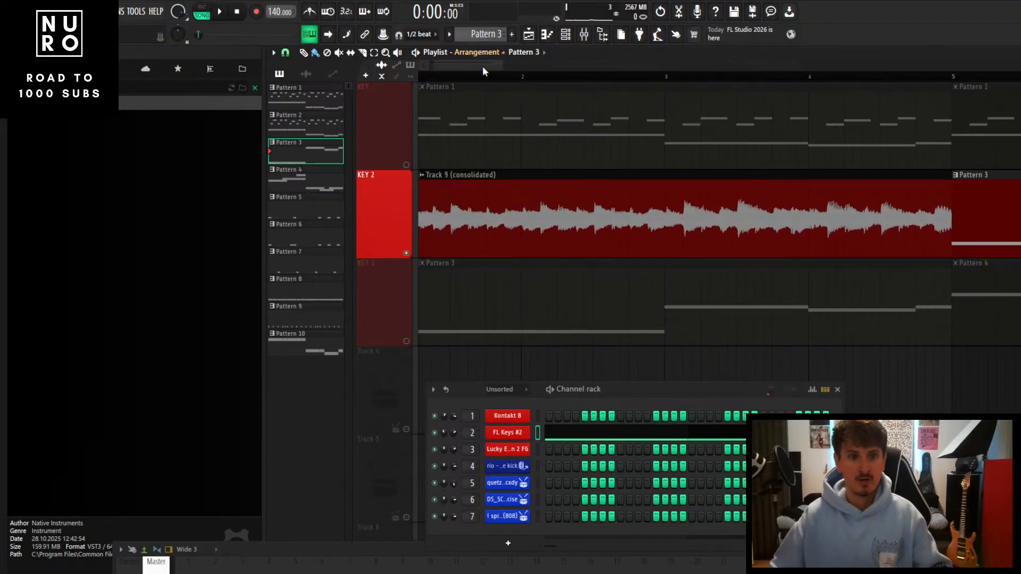
{"action": "key", "text": "space"}
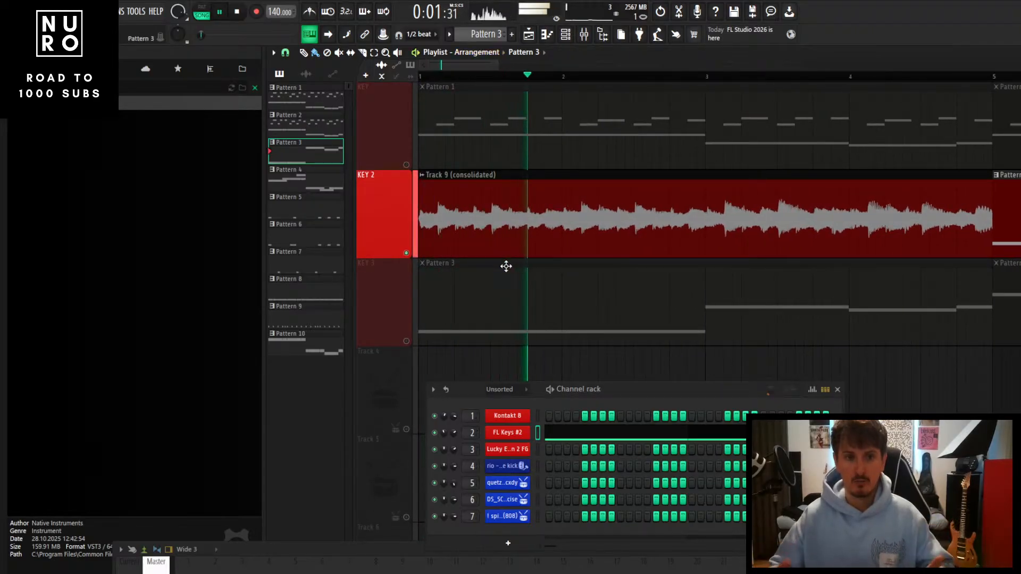
{"action": "scroll", "coordinate": [506, 267], "scroll_direction": "down", "scroll_amount": 2}
{"action": "key", "text": "space"}
Mute KEY 2, unmute the KEY track, and view Pattern 1's notes in the piano roll
{"action": "left_click", "coordinate": [407, 253]}
{"action": "left_click", "coordinate": [406, 164]}
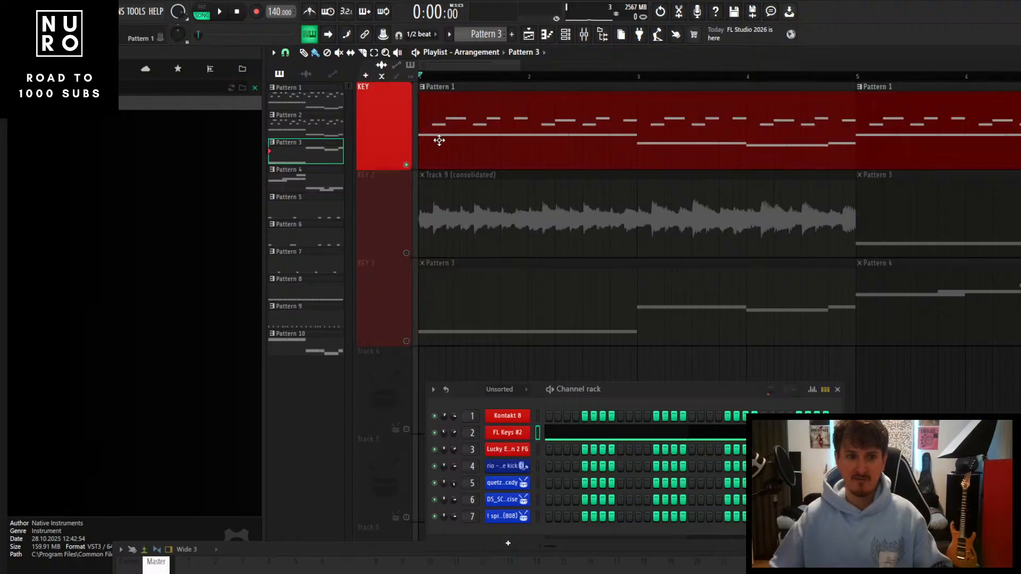
{"action": "double_click", "coordinate": [439, 141]}
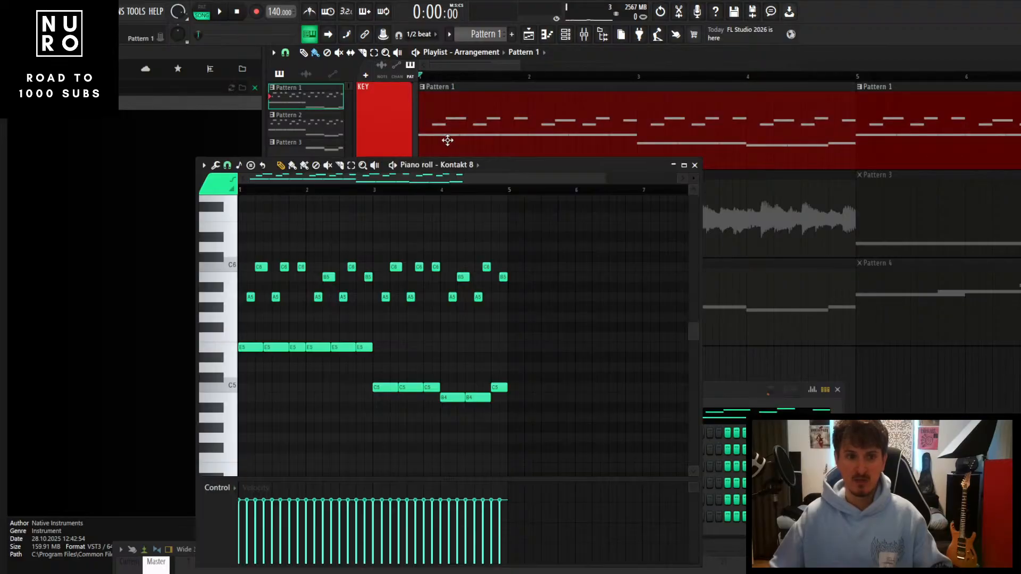
{"action": "left_click", "coordinate": [695, 166]}
Play the KEY track's Pattern 1 clip briefly and mute the KEY track
{"action": "key", "text": "space"}
{"action": "left_click", "coordinate": [406, 165]}
{"action": "key", "text": "space"}
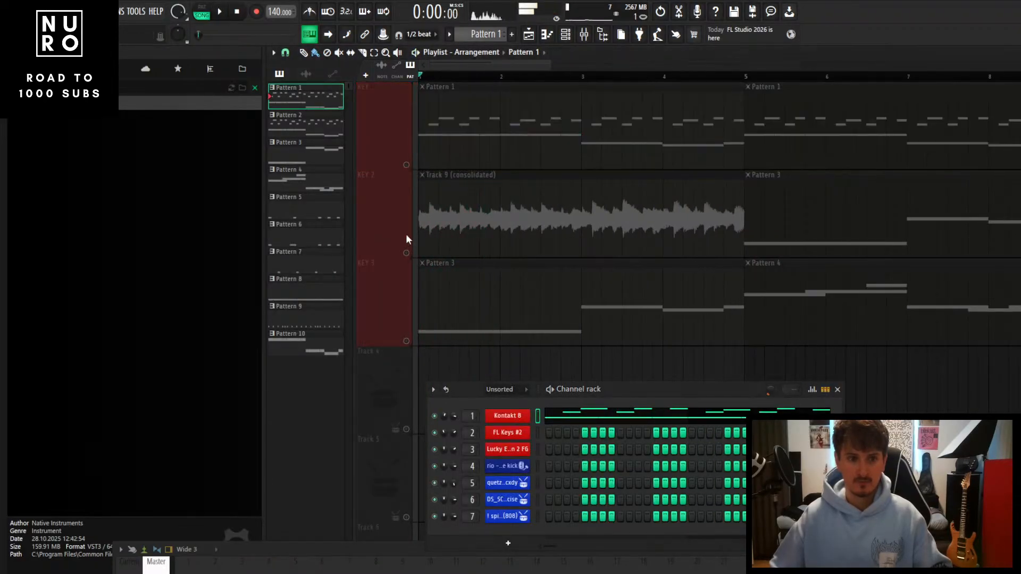
Unmute KEY 2 and play its consolidated audio clip briefly
{"action": "key", "text": "space"}
{"action": "left_click", "coordinate": [406, 253]}
{"action": "scroll", "coordinate": [486, 235], "scroll_direction": "down", "scroll_amount": 1}
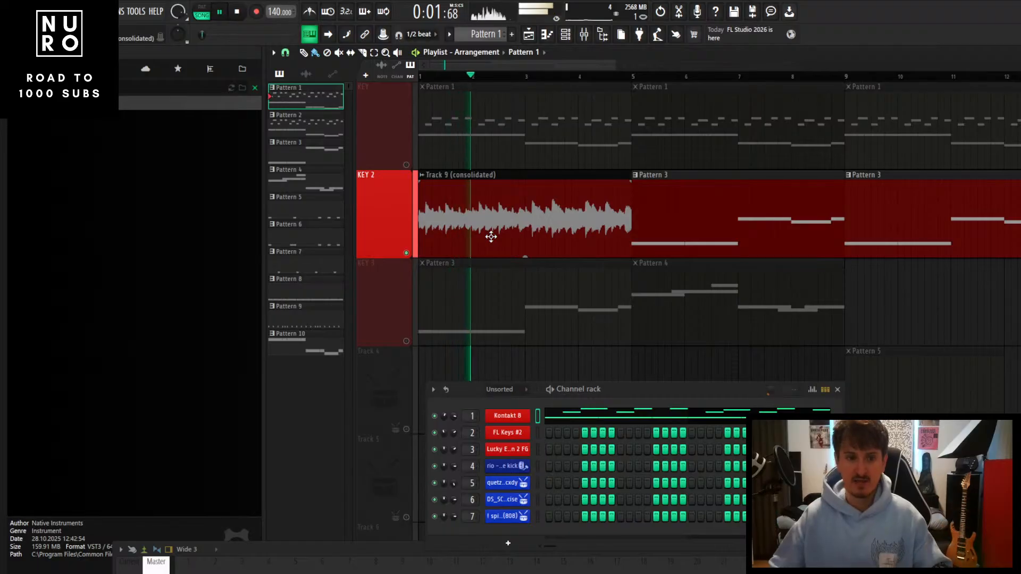
{"action": "key", "text": "space"}
Change the Track 9 (consolidated) audio clip's colour to red
{"action": "double_click", "coordinate": [489, 234]}
{"action": "left_click", "coordinate": [541, 109]}
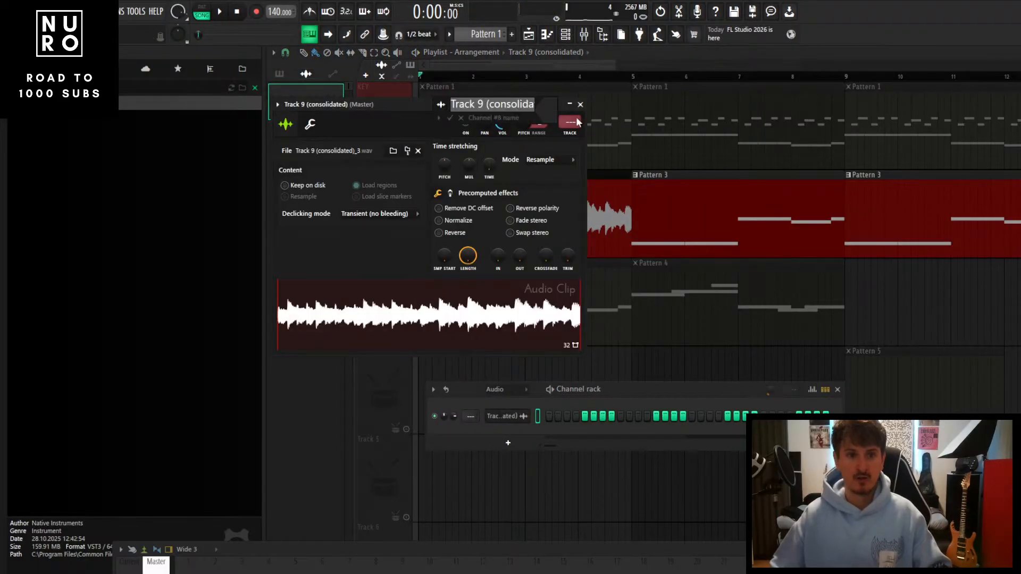
{"action": "left_click", "coordinate": [545, 107]}
{"action": "left_click", "coordinate": [602, 291]}
{"action": "key", "text": "Return"}
{"action": "key", "text": "Return"}
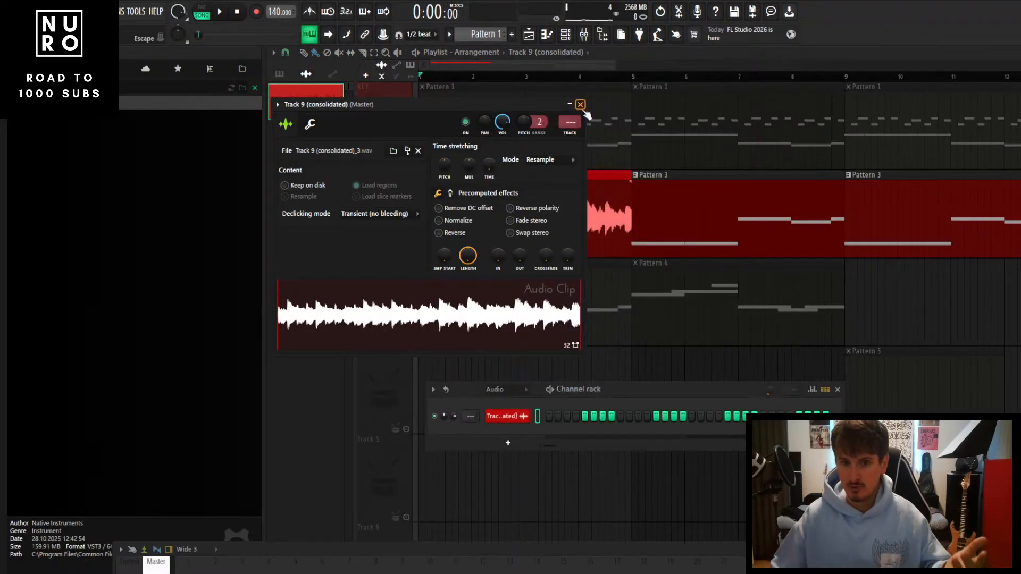
{"action": "left_click", "coordinate": [582, 108]}
Play the red audio clip briefly from the start and stop playback
{"action": "scroll", "coordinate": [510, 210], "scroll_direction": "down", "scroll_amount": 1}
{"action": "key", "text": "space"}
{"action": "scroll", "coordinate": [436, 208], "scroll_direction": "up", "scroll_amount": 4}
{"action": "key", "text": "space"}
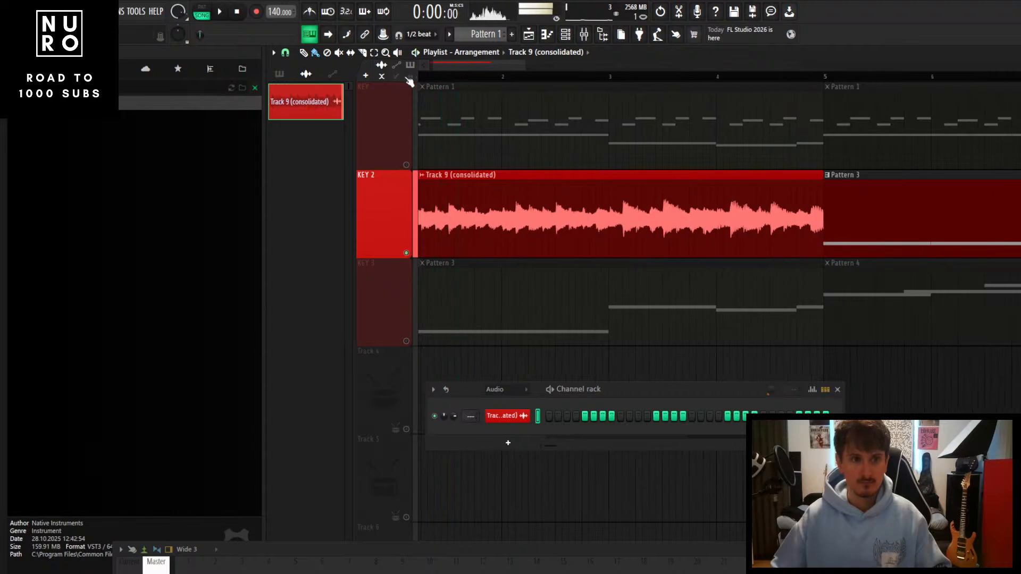
{"action": "scroll", "coordinate": [423, 197], "scroll_direction": "up", "scroll_amount": 2}
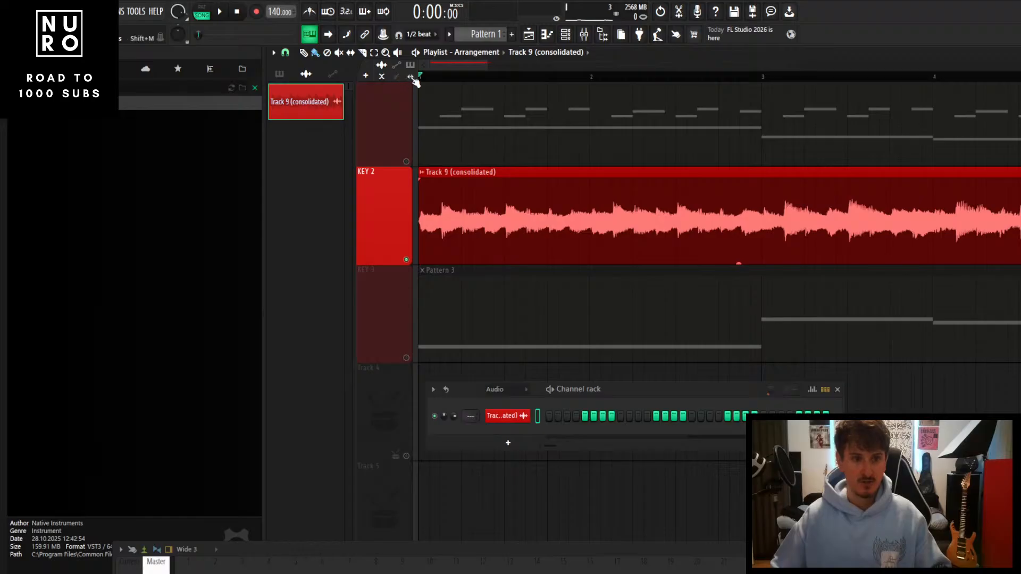
Try compressing the KEY 2 audio clip to end at bar 3, and stretch it back out to bar 5
{"action": "scroll", "coordinate": [515, 227], "scroll_direction": "down", "scroll_amount": 2}
{"action": "left_click_drag", "start_coordinate": [774, 198], "coordinate": [593, 193]}
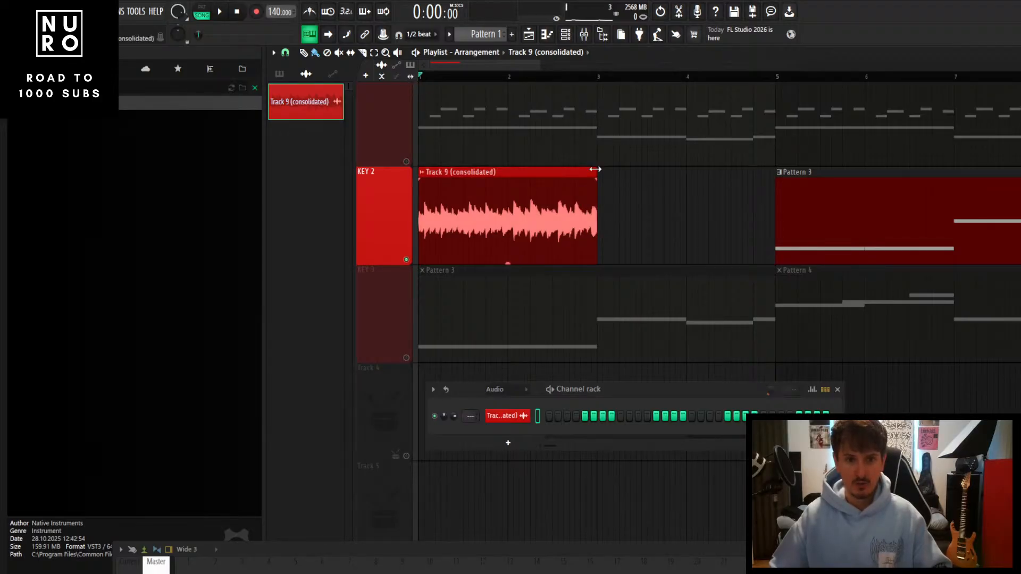
{"action": "left_click_drag", "start_coordinate": [597, 175], "coordinate": [774, 189]}
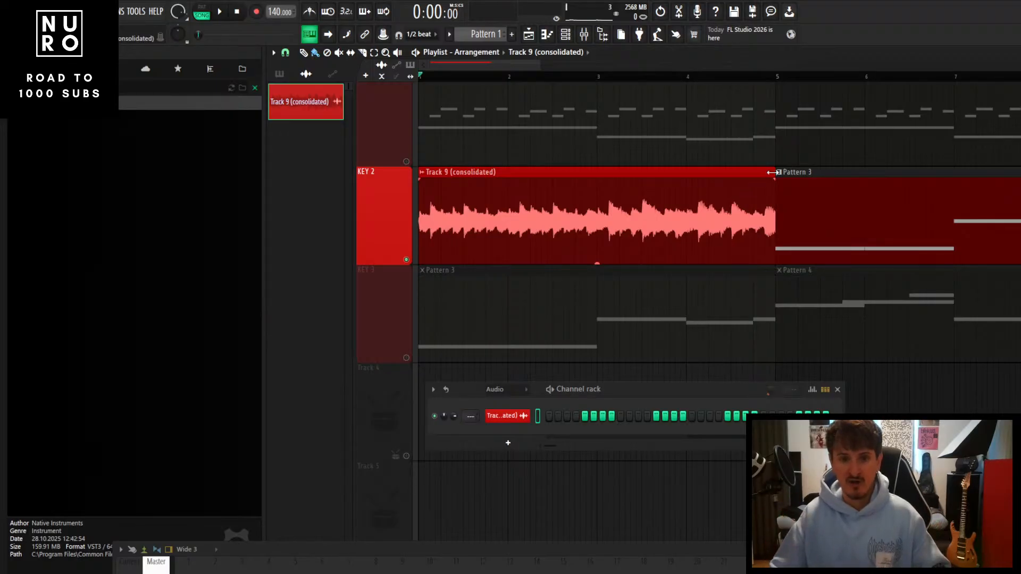
{"action": "left_click_drag", "start_coordinate": [771, 172], "coordinate": [596, 179]}
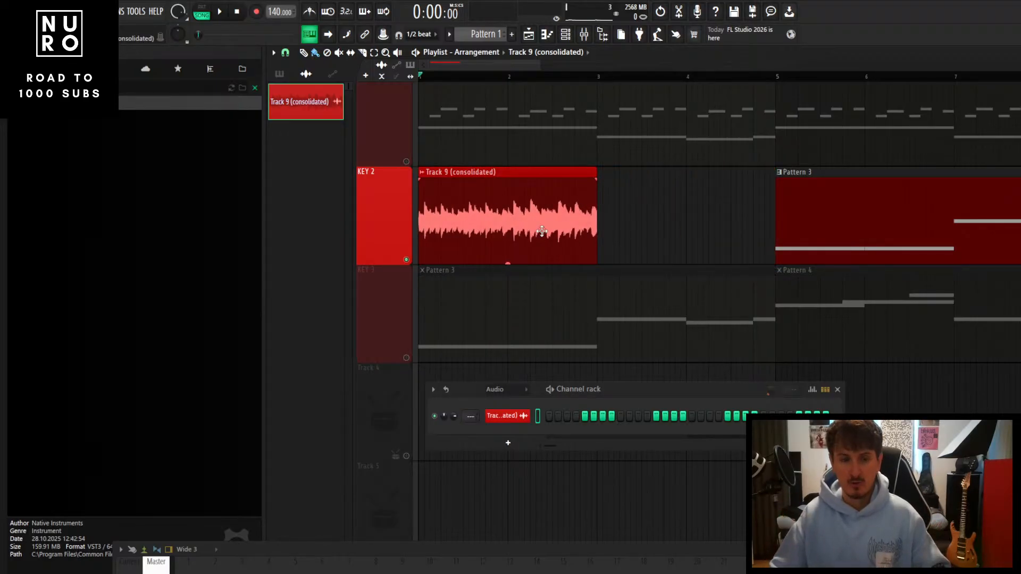
{"action": "scroll", "coordinate": [604, 208], "scroll_direction": "up", "scroll_amount": 2}
{"action": "scroll", "coordinate": [605, 213], "scroll_direction": "down", "scroll_amount": 3}
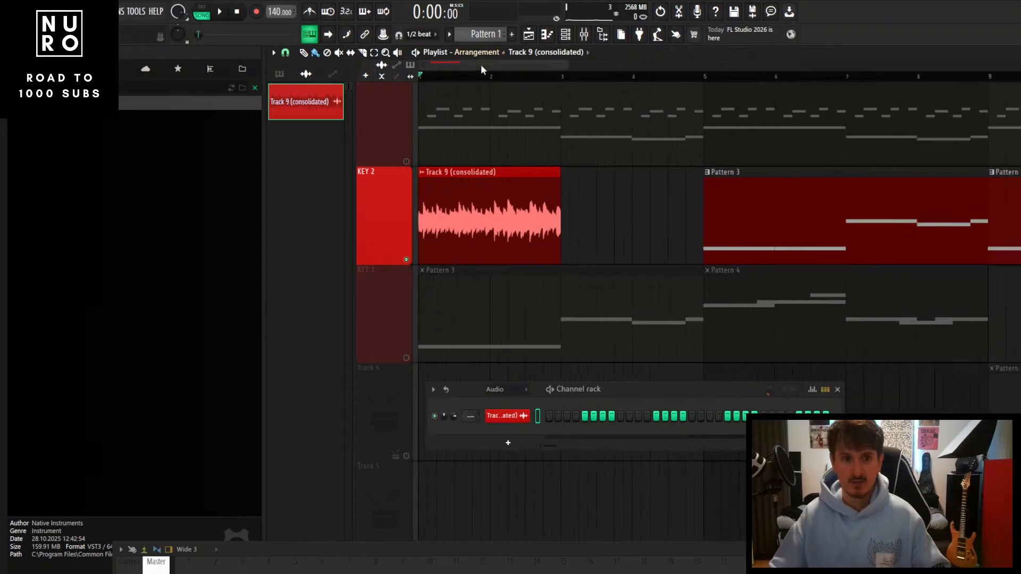
{"action": "left_click_drag", "start_coordinate": [560, 171], "coordinate": [702, 172]}
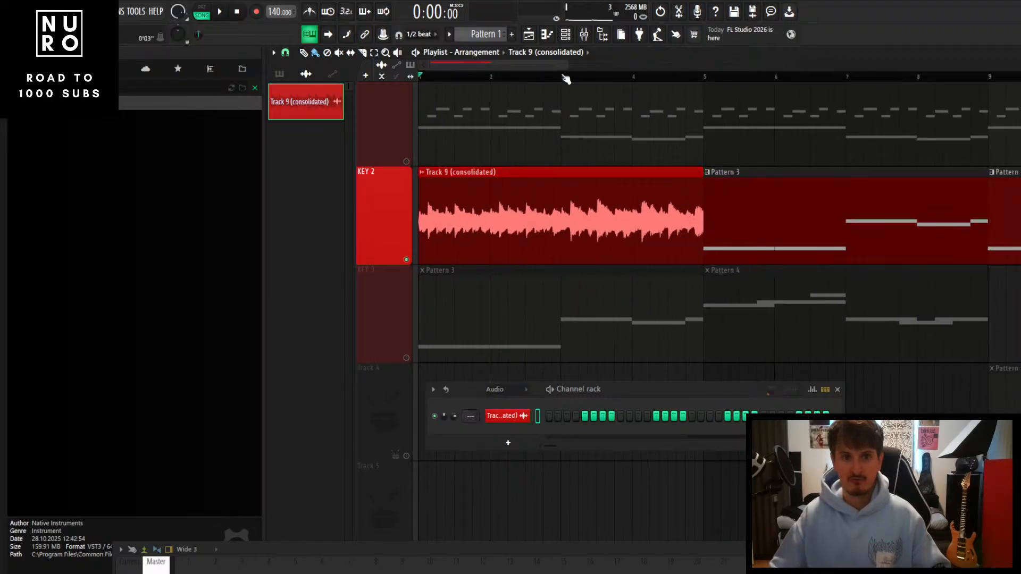
{"action": "left_click_drag", "start_coordinate": [564, 77], "coordinate": [361, 84]}
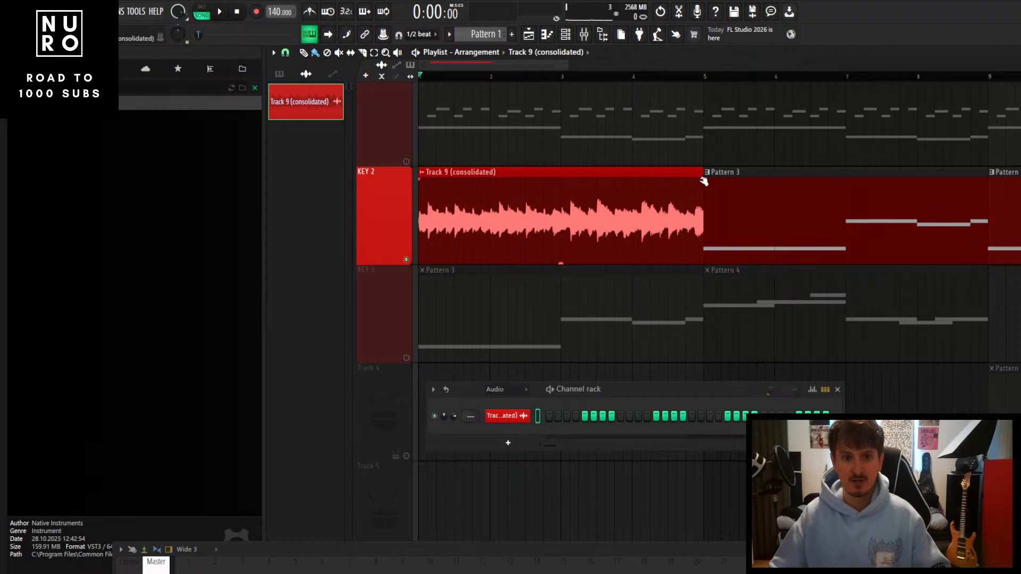
Compress the KEY 2 audio clip to two bars, ending at bar 3, and play it at that length
{"action": "left_click_drag", "start_coordinate": [701, 173], "coordinate": [560, 172]}
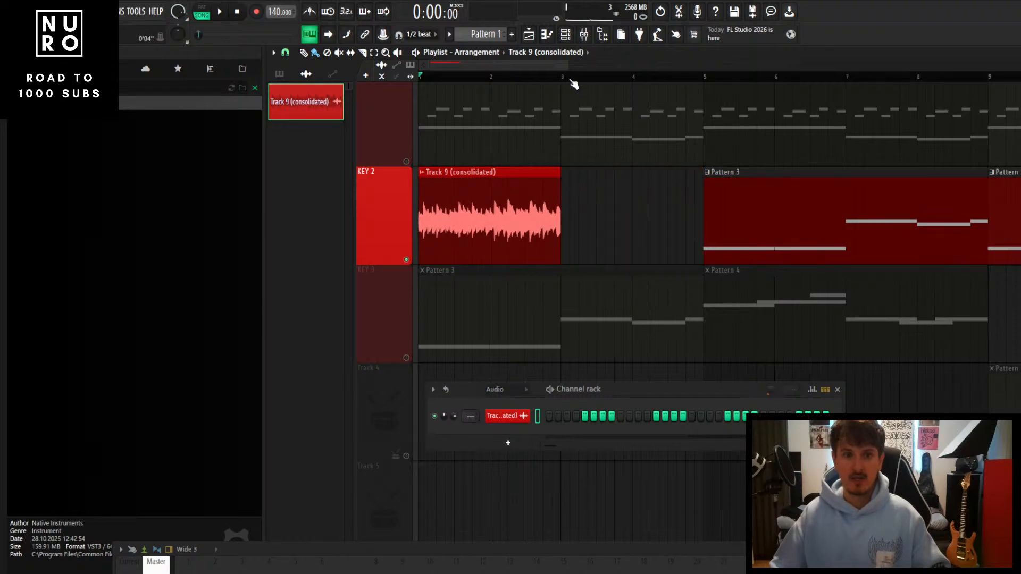
{"action": "left_click_drag", "start_coordinate": [570, 79], "coordinate": [334, 74]}
{"action": "scroll", "coordinate": [449, 212], "scroll_direction": "up", "scroll_amount": 5}
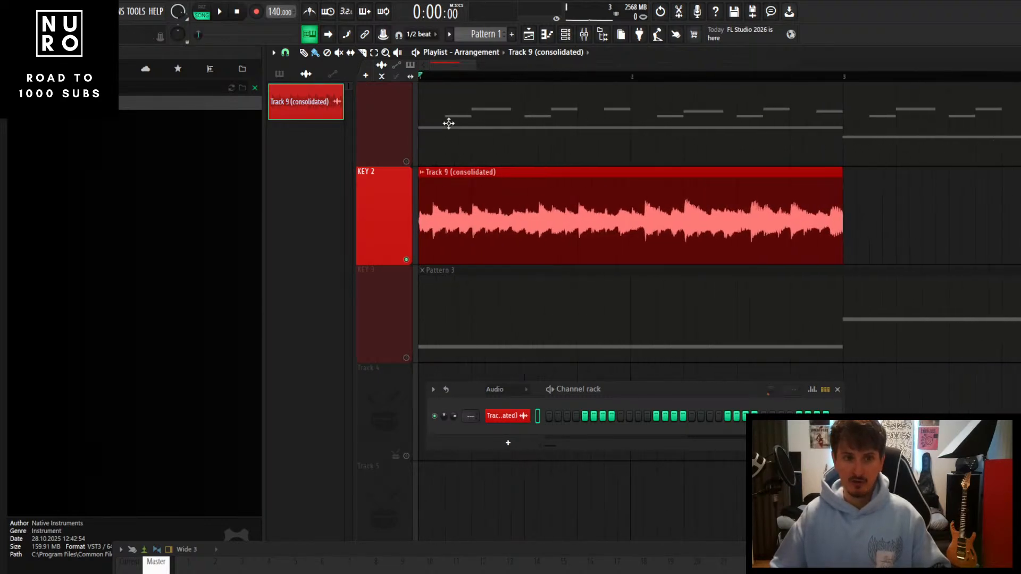
{"action": "scroll", "coordinate": [609, 200], "scroll_direction": "down", "scroll_amount": 2}
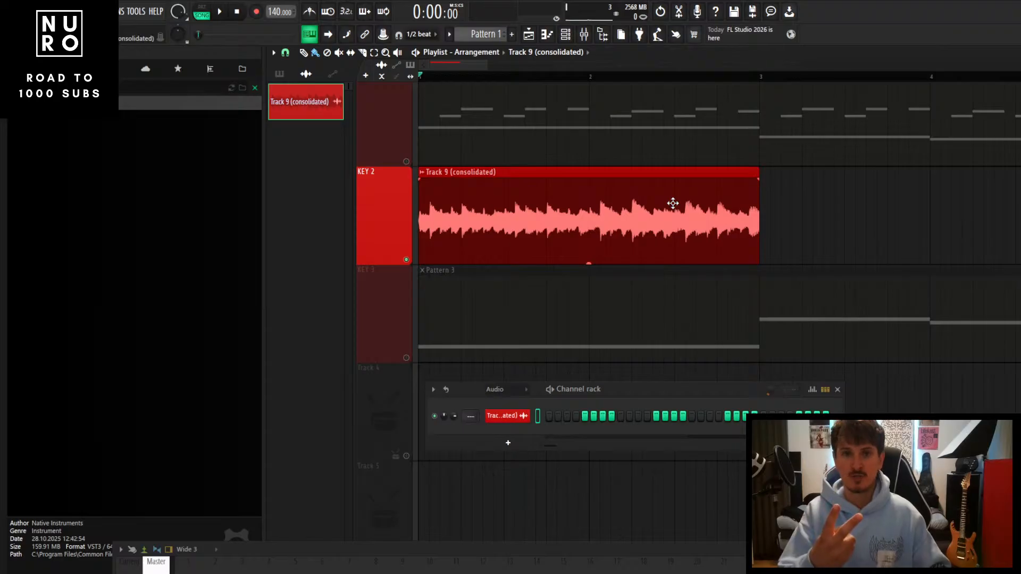
{"action": "key", "text": "space"}
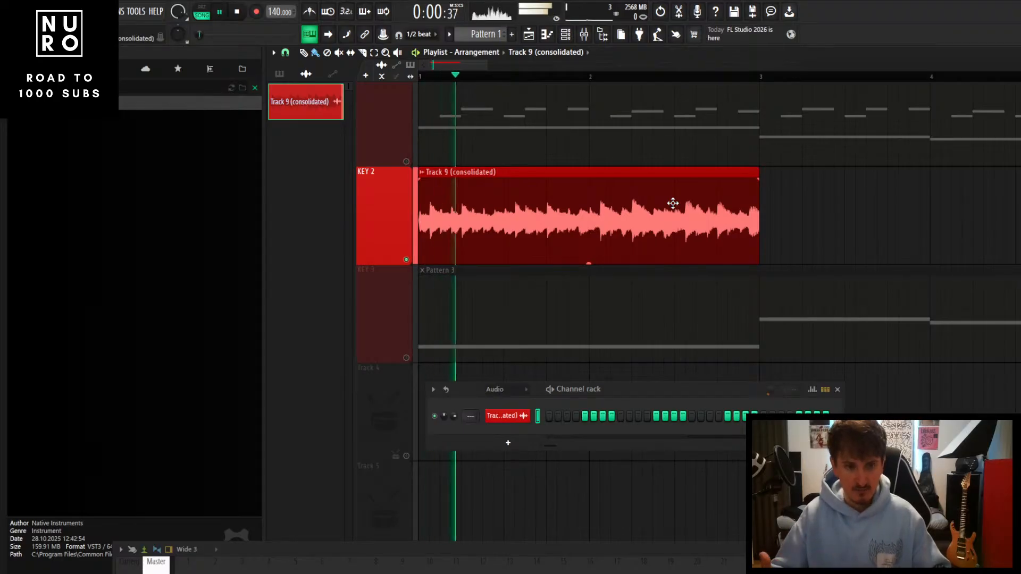
{"action": "scroll", "coordinate": [665, 208], "scroll_direction": "down", "scroll_amount": 4}
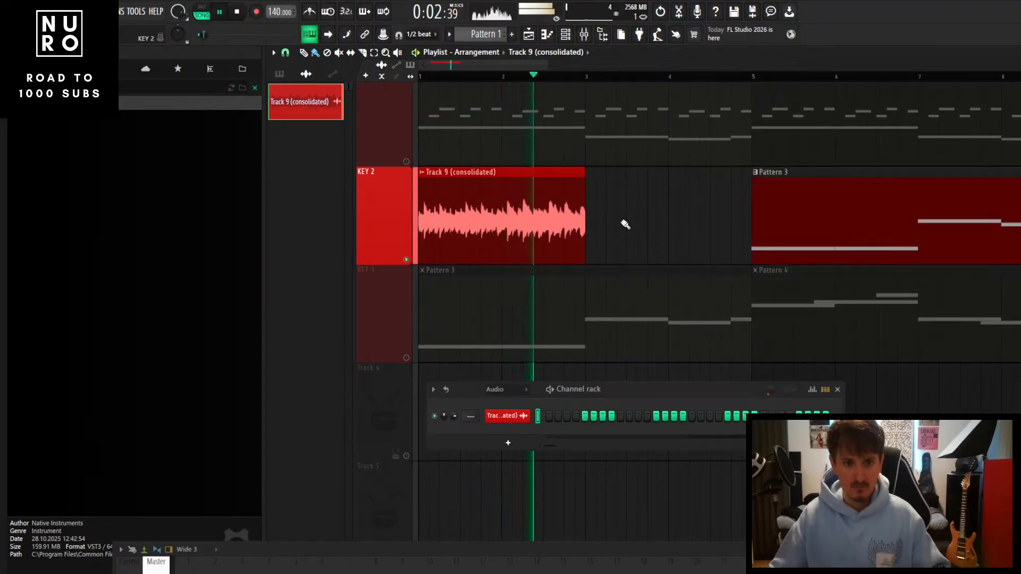
{"action": "key", "text": "space"}
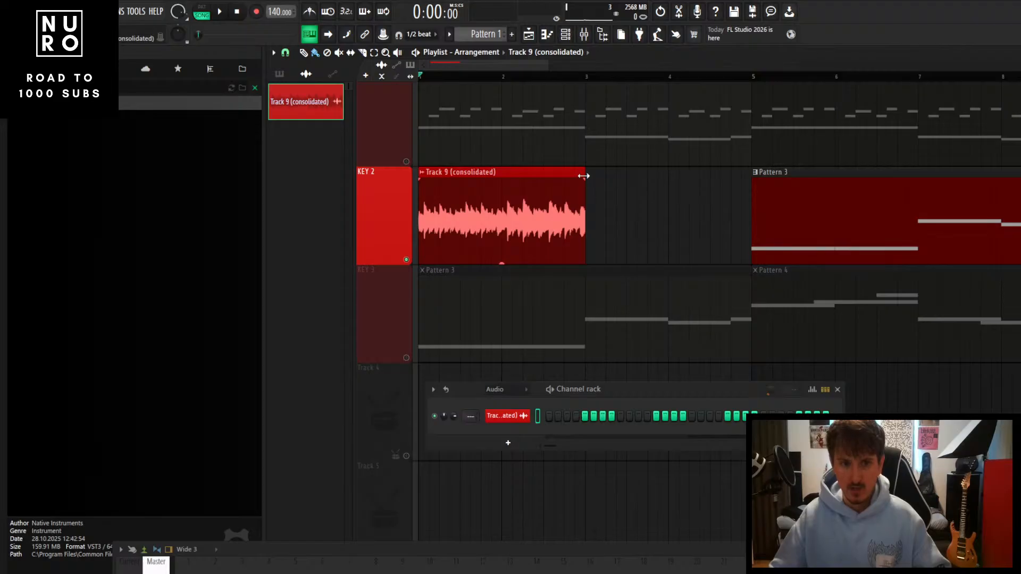
Compress the KEY 2 audio clip to a single bar, ending at bar 2, and play it
{"action": "left_click_drag", "start_coordinate": [584, 176], "coordinate": [501, 176]}
{"action": "key", "text": "space"}
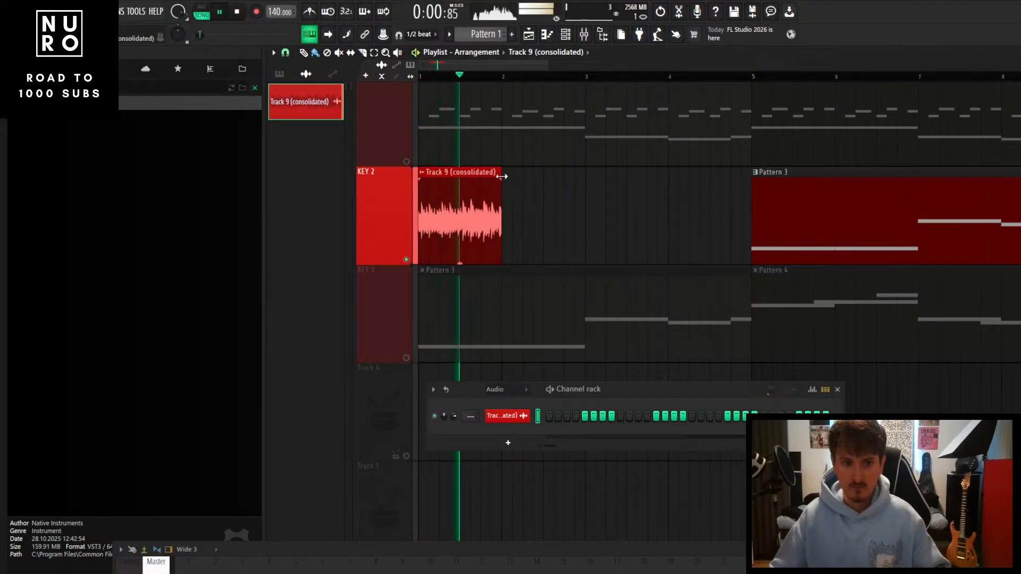
{"action": "key", "text": "space"}
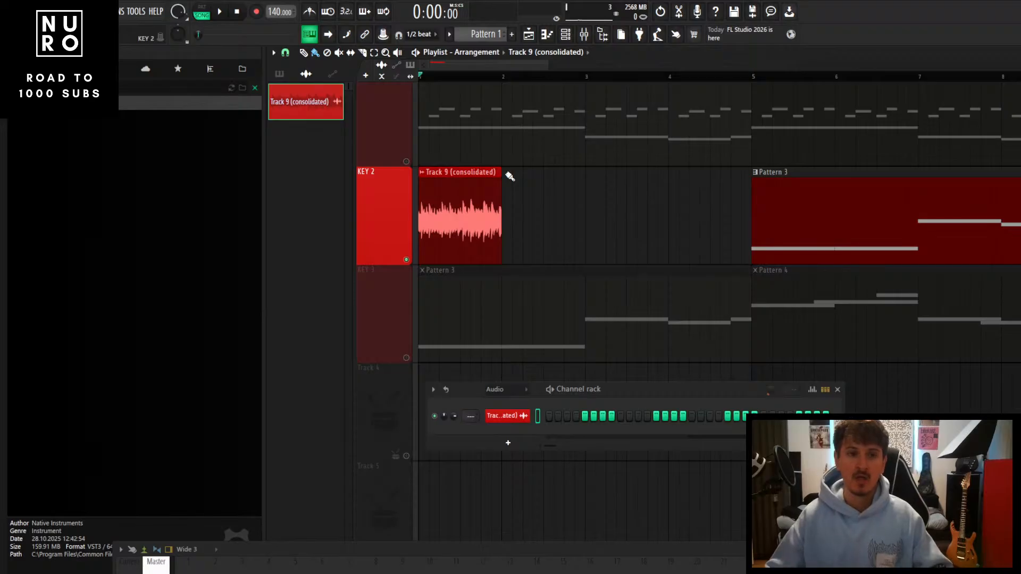
Move the audio clip from KEY 2 to the start of Track 9 and stretch it to eight bars, ending at bar 9
{"action": "scroll", "coordinate": [531, 191], "scroll_direction": "down", "scroll_amount": 3}
{"action": "scroll", "coordinate": [553, 207], "scroll_direction": "down", "scroll_amount": 4}
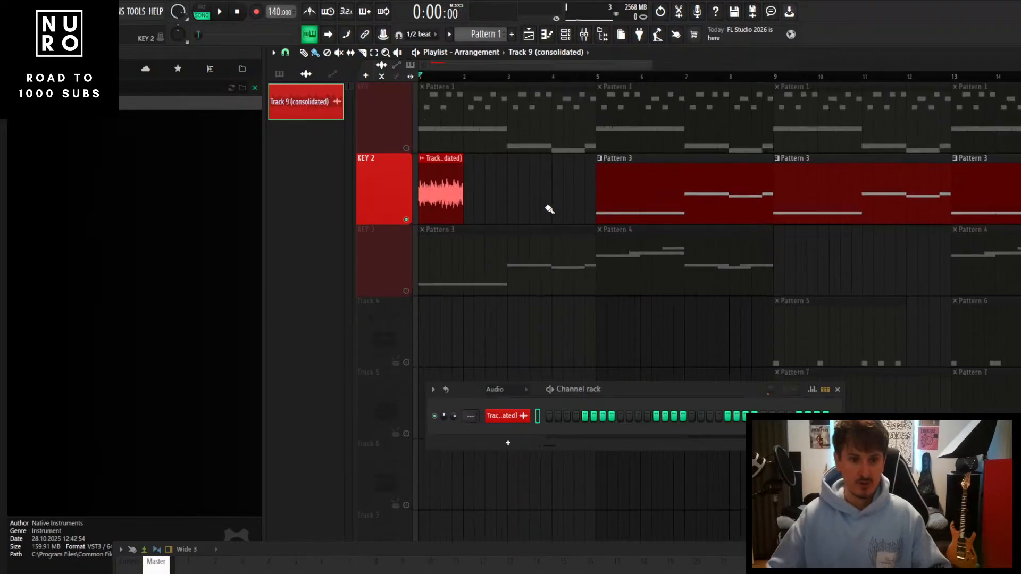
{"action": "left_click_drag", "start_coordinate": [439, 363], "coordinate": [777, 315]}
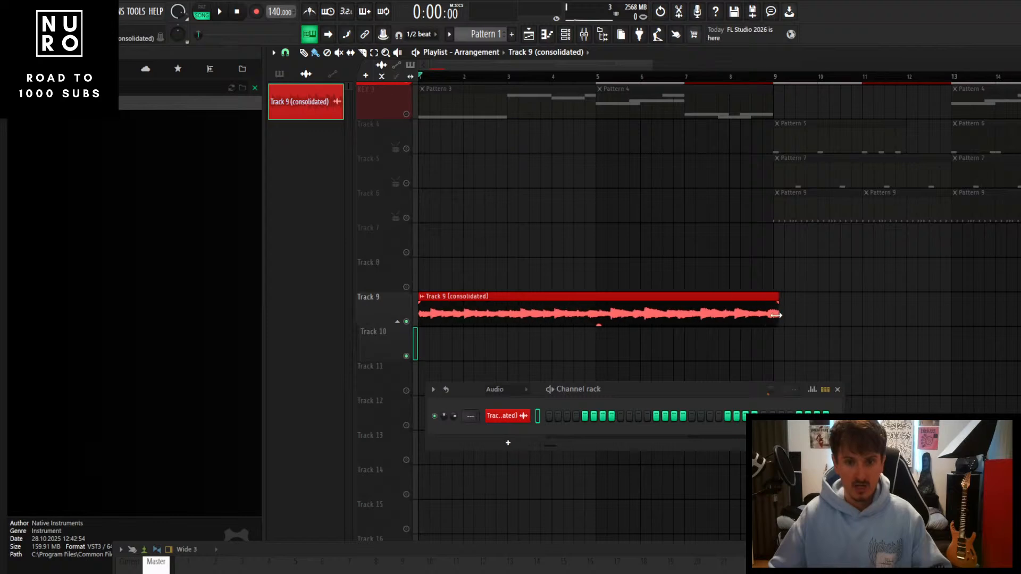
{"action": "scroll", "coordinate": [667, 298], "scroll_direction": "up", "scroll_amount": 2}
{"action": "scroll", "coordinate": [622, 287], "scroll_direction": "down", "scroll_amount": 2}
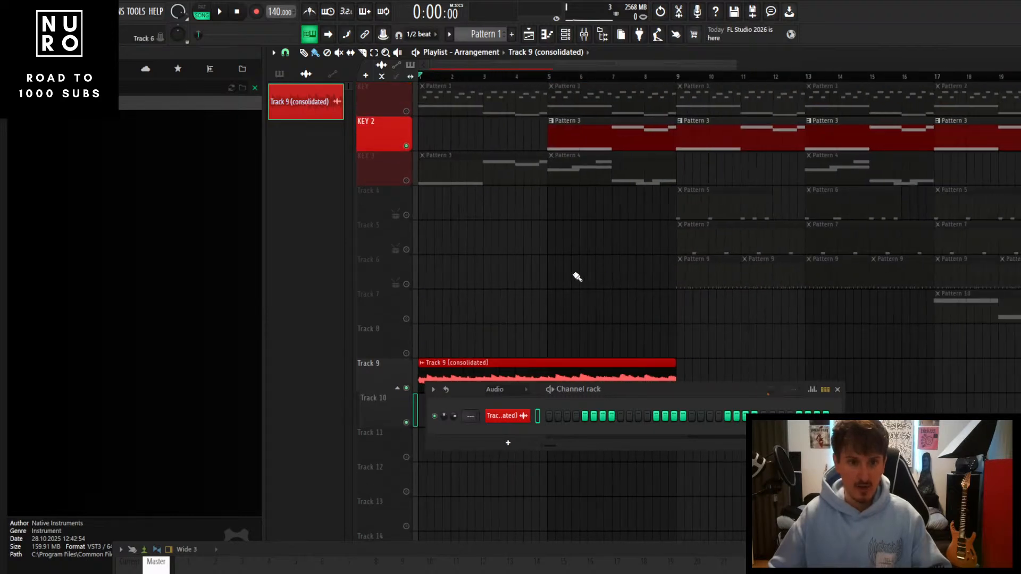
{"action": "scroll", "coordinate": [505, 318], "scroll_direction": "down", "scroll_amount": 2}
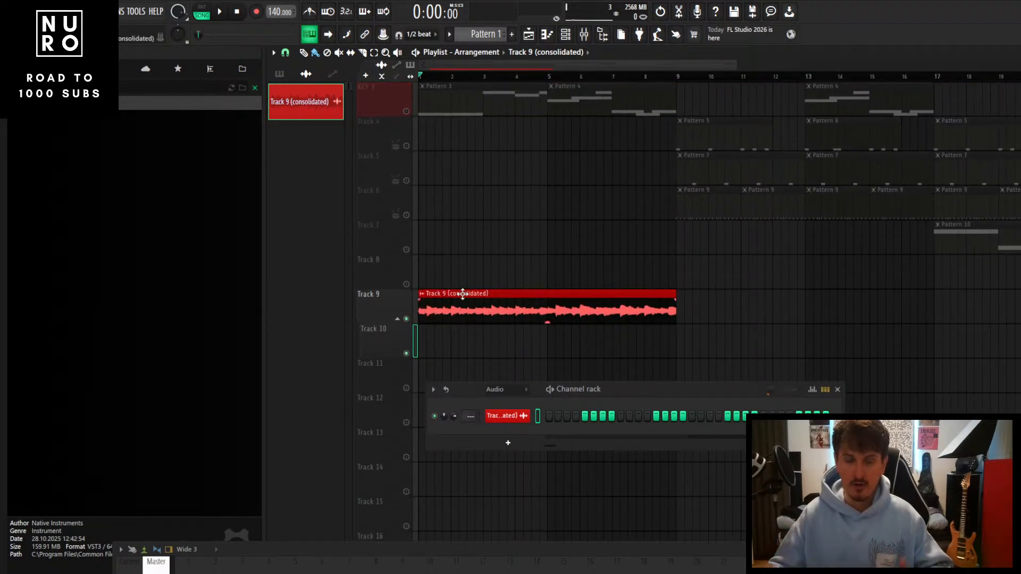
Play the eight-bar stretched audio clip on Track 9 and stop before it ends
{"action": "key", "text": "space"}
{"action": "scroll", "coordinate": [455, 91], "scroll_direction": "up", "scroll_amount": 3}
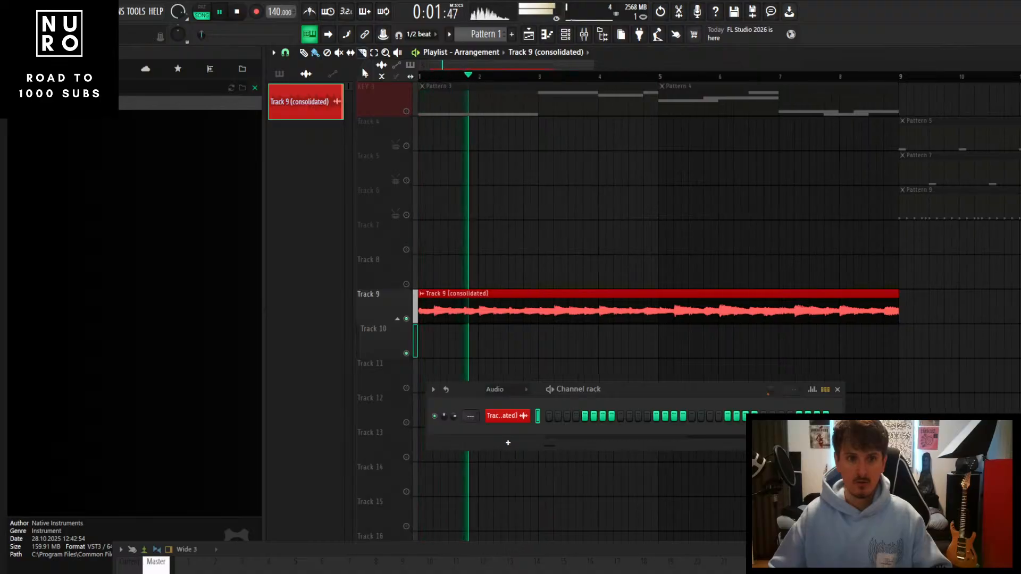
{"action": "scroll", "coordinate": [467, 193], "scroll_direction": "down", "scroll_amount": 4}
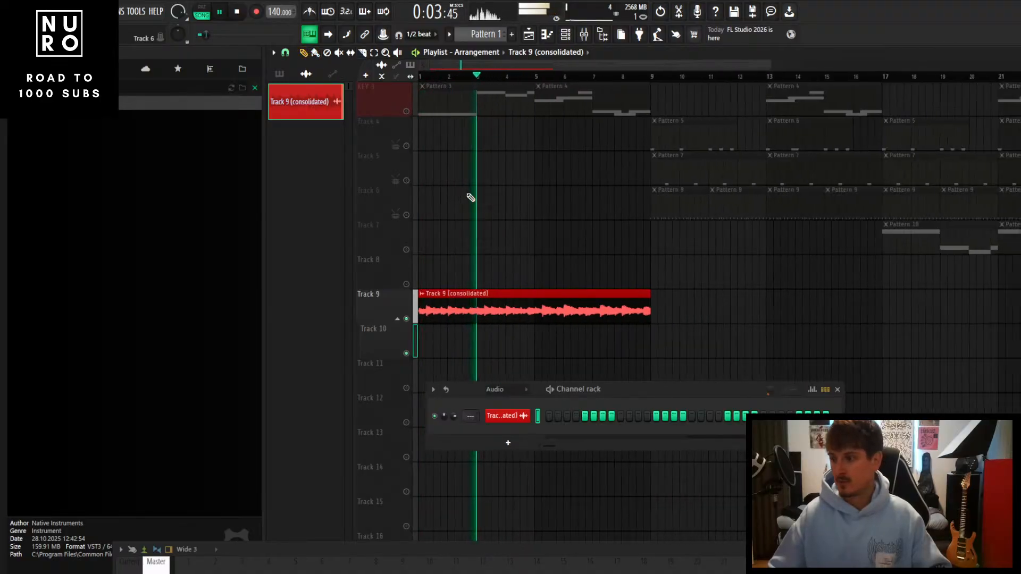
{"action": "scroll", "coordinate": [469, 201], "scroll_direction": "down", "scroll_amount": 4}
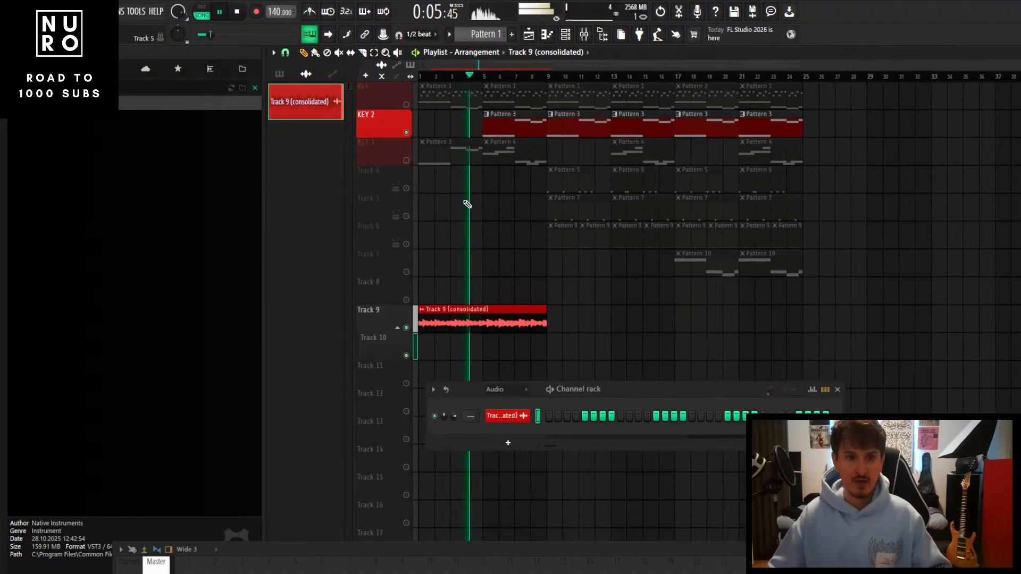
{"action": "key", "text": "space"}
Replace the KEY track's pattern clips before bar 9 with the stretched audio clip, starting at bar 1, and unmute the track
{"action": "scroll", "coordinate": [433, 205], "scroll_direction": "up", "scroll_amount": 3}
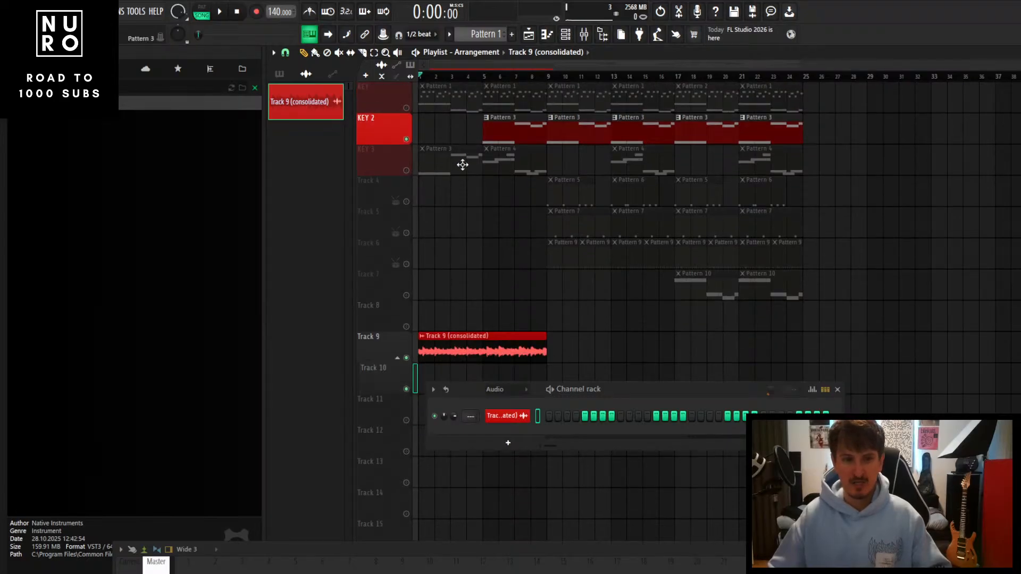
{"action": "right_click", "coordinate": [477, 100]}
{"action": "right_click", "coordinate": [509, 99]}
{"action": "left_click_drag", "start_coordinate": [442, 350], "coordinate": [449, 101]}
{"action": "left_click", "coordinate": [406, 108]}
Delete the Pattern 3 clips before bar 9 on KEY 2 and KEY 3, and unmute KEY 3
{"action": "scroll", "coordinate": [424, 174], "scroll_direction": "up", "scroll_amount": 2}
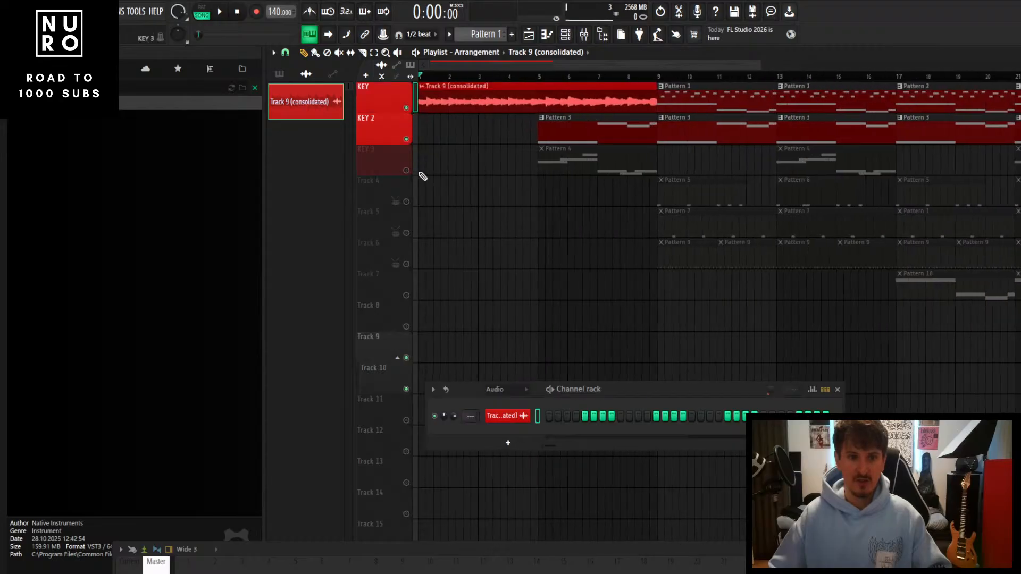
{"action": "scroll", "coordinate": [426, 175], "scroll_direction": "up", "scroll_amount": 2}
{"action": "right_click", "coordinate": [568, 166]}
{"action": "scroll", "coordinate": [469, 190], "scroll_direction": "up", "scroll_amount": 1}
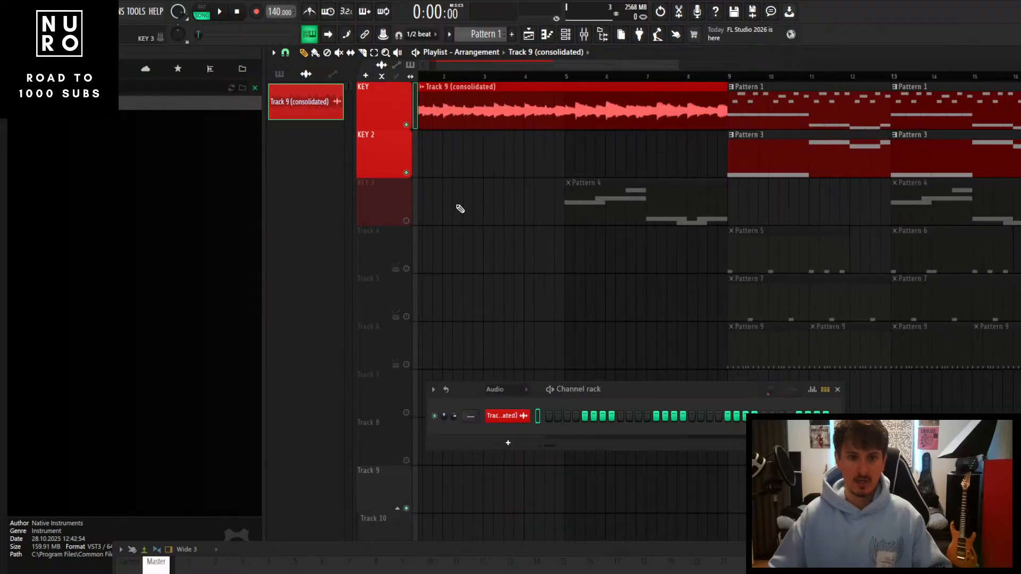
{"action": "left_click", "coordinate": [408, 221]}
Start playing the arrangement from the beginning and unmute all remaining tracks
{"action": "key", "text": "space"}
{"action": "scroll", "coordinate": [479, 193], "scroll_direction": "down", "scroll_amount": 2}
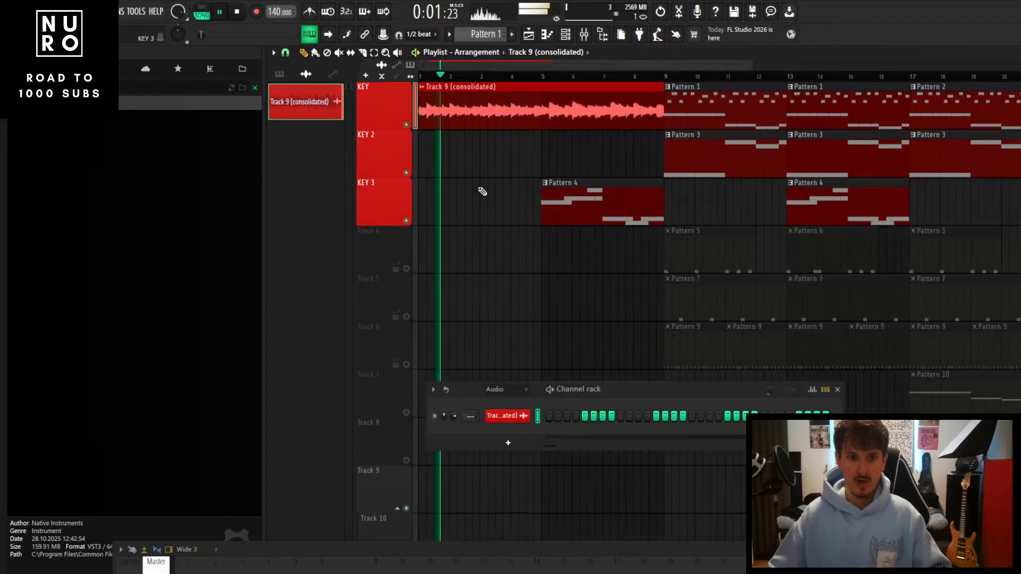
{"action": "scroll", "coordinate": [462, 122], "scroll_direction": "down", "scroll_amount": 2}
{"action": "scroll", "coordinate": [468, 160], "scroll_direction": "down", "scroll_amount": 1}
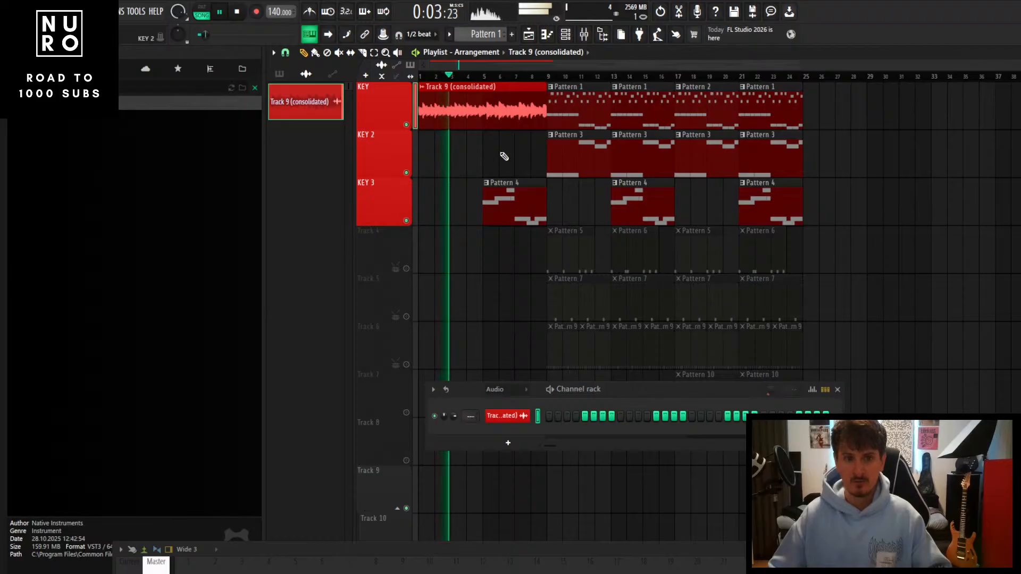
{"action": "scroll", "coordinate": [503, 158], "scroll_direction": "up", "scroll_amount": 1}
{"action": "right_click", "coordinate": [407, 221]}
{"action": "right_click", "coordinate": [407, 222]}
{"action": "scroll", "coordinate": [438, 230], "scroll_direction": "down", "scroll_amount": 1}
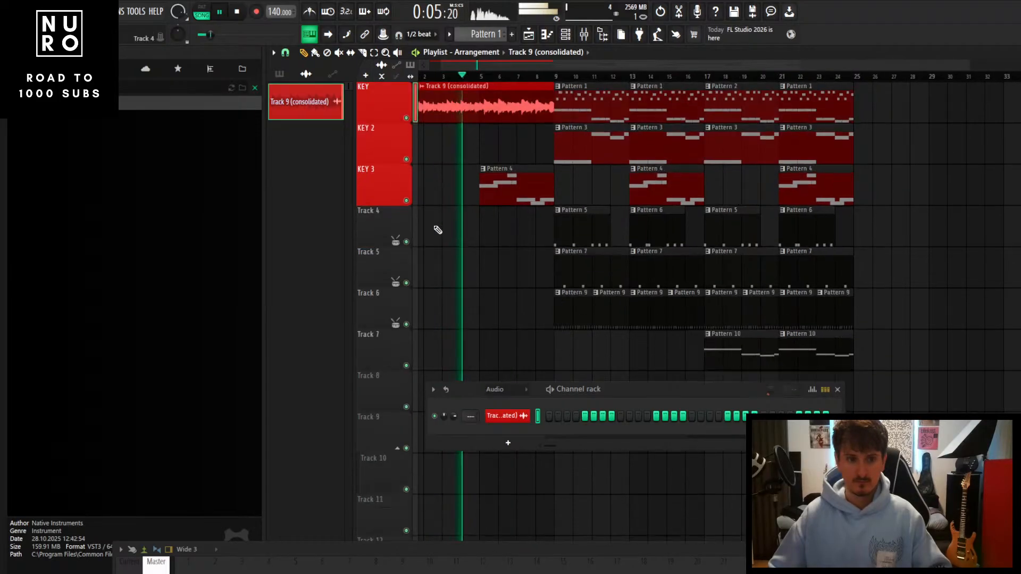
Delete the Pattern 4 clip at bar 5 on KEY 3 while the arrangement keeps playing
{"action": "scroll", "coordinate": [438, 230], "scroll_direction": "up", "scroll_amount": 1}
{"action": "scroll", "coordinate": [522, 175], "scroll_direction": "up", "scroll_amount": 1}
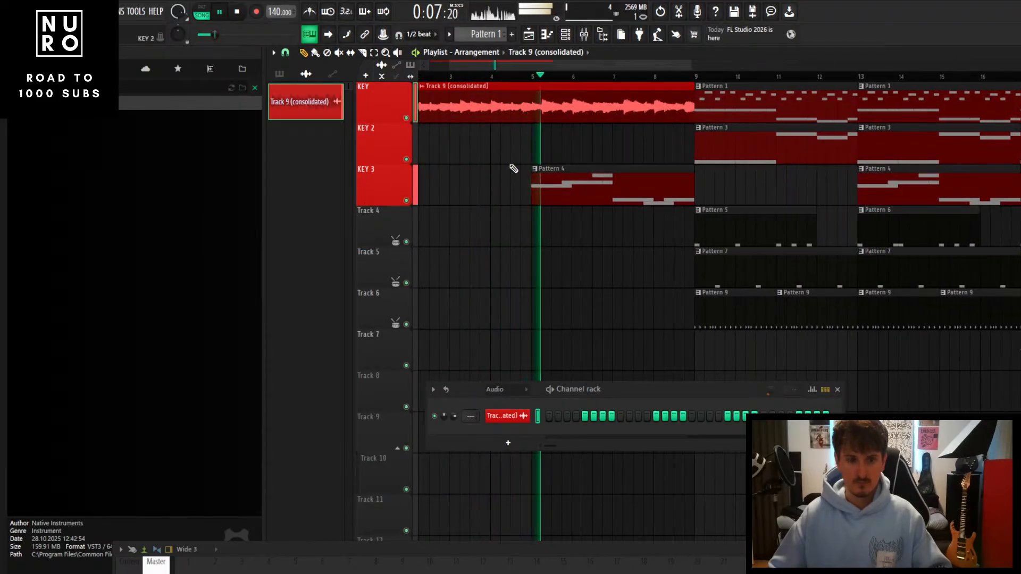
{"action": "scroll", "coordinate": [536, 202], "scroll_direction": "up", "scroll_amount": 1}
{"action": "scroll", "coordinate": [569, 215], "scroll_direction": "up", "scroll_amount": 1}
{"action": "right_click", "coordinate": [586, 221]}
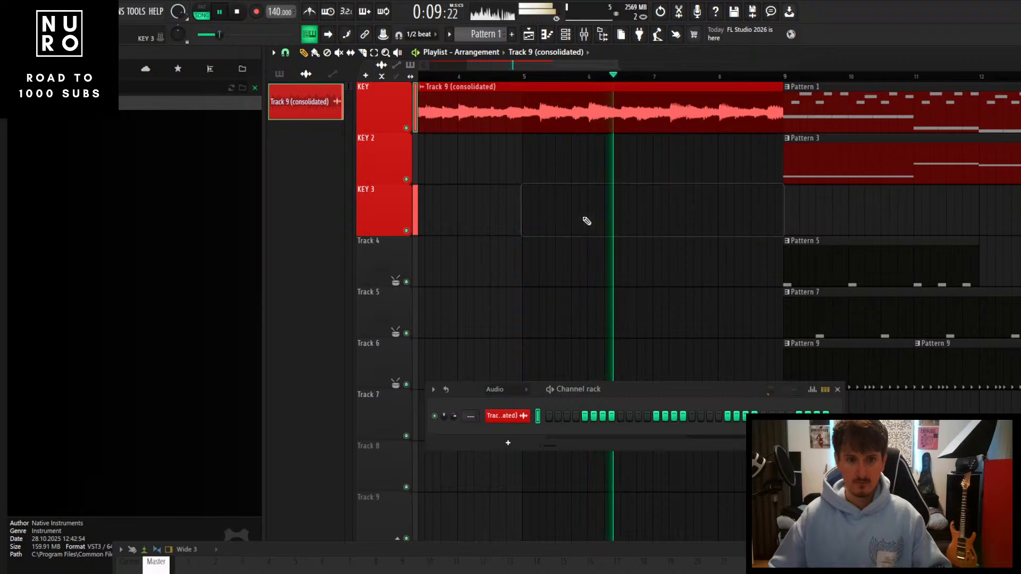
{"action": "scroll", "coordinate": [595, 215], "scroll_direction": "down", "scroll_amount": 1}
{"action": "scroll", "coordinate": [599, 200], "scroll_direction": "down", "scroll_amount": 1}
{"action": "scroll", "coordinate": [627, 193], "scroll_direction": "down", "scroll_amount": 2}
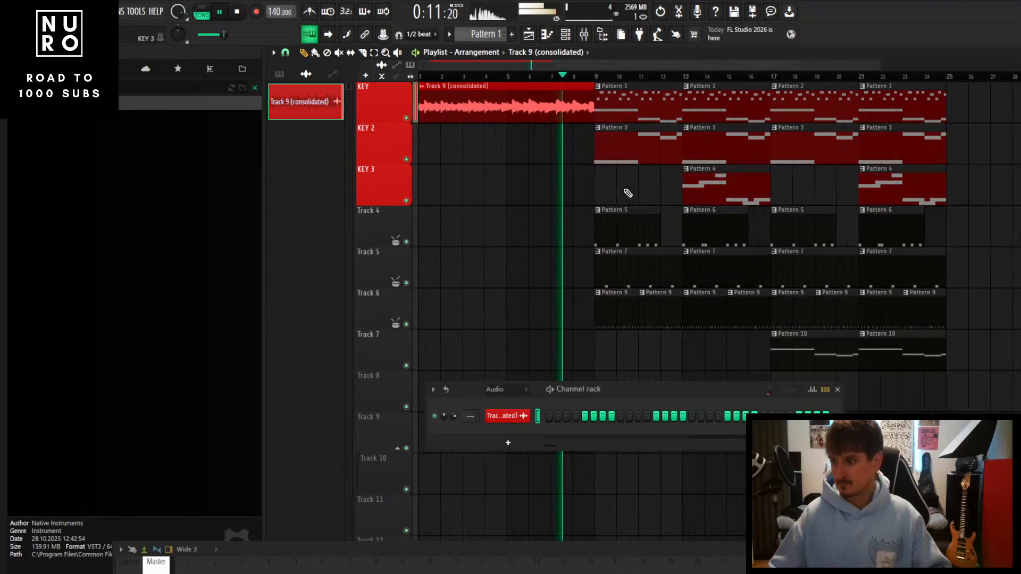
Listen to the transition from the stretched audio intro into the full arrangement at bar 9, and stop playback
{"action": "scroll", "coordinate": [581, 224], "scroll_direction": "down", "scroll_amount": 1}
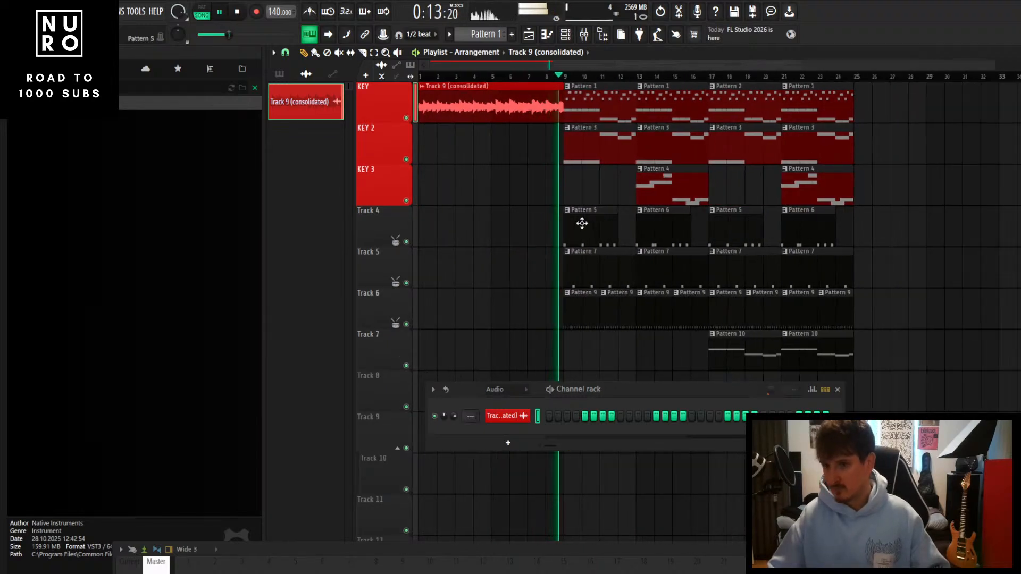
{"action": "scroll", "coordinate": [569, 222], "scroll_direction": "up", "scroll_amount": 4}
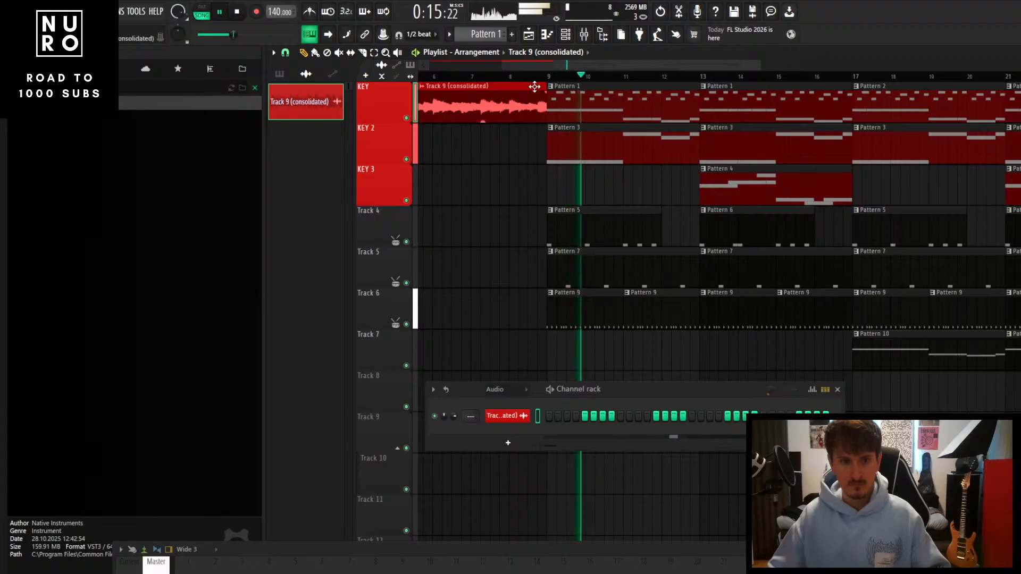
{"action": "scroll", "coordinate": [468, 90], "scroll_direction": "left", "scroll_amount": 3}
{"action": "key", "text": "space"}
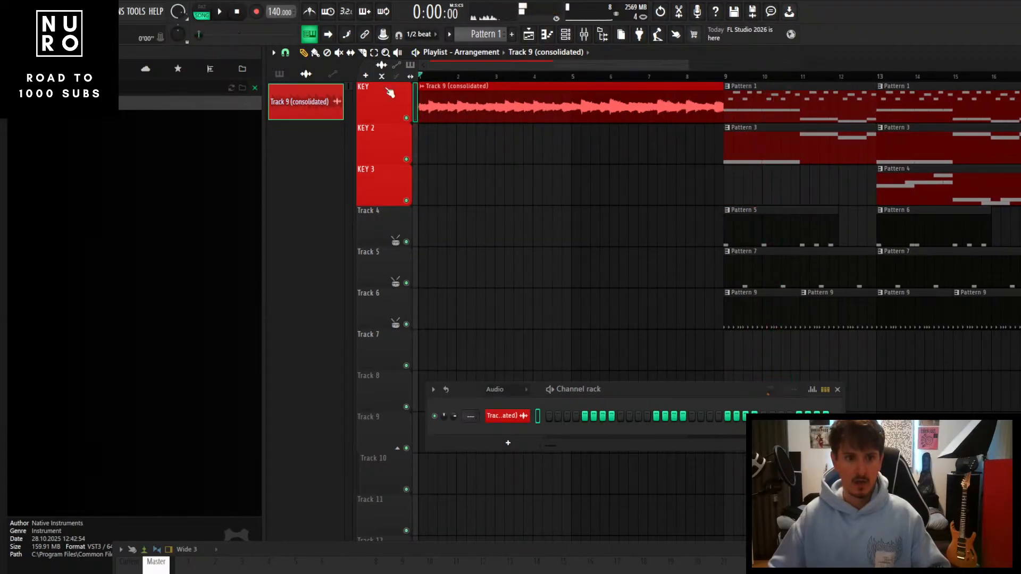
Mute the stretched audio clip on the KEY track and unmute it again
{"action": "scroll", "coordinate": [435, 221], "scroll_direction": "up", "scroll_amount": 3}
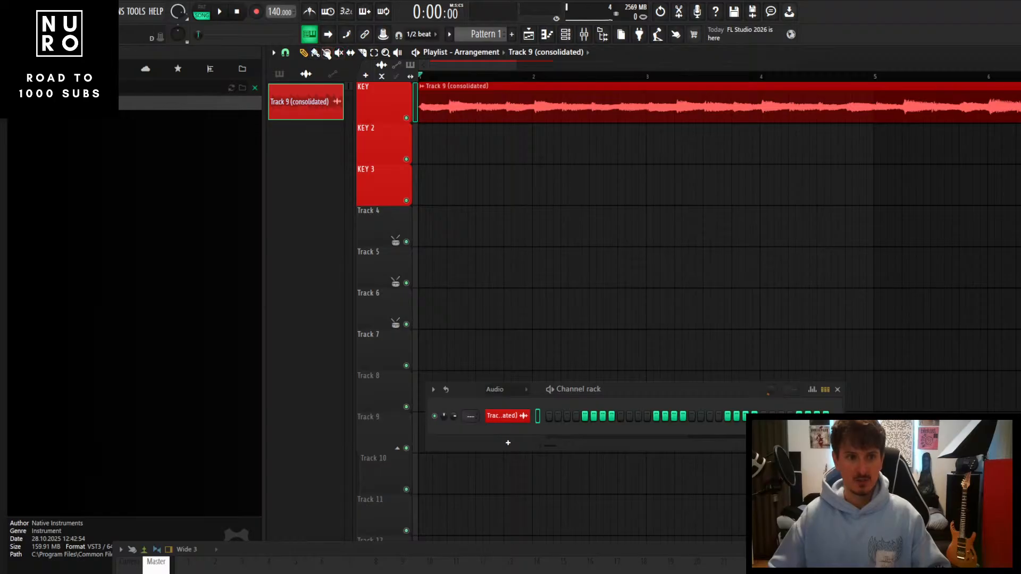
{"action": "scroll", "coordinate": [534, 145], "scroll_direction": "down", "scroll_amount": 3}
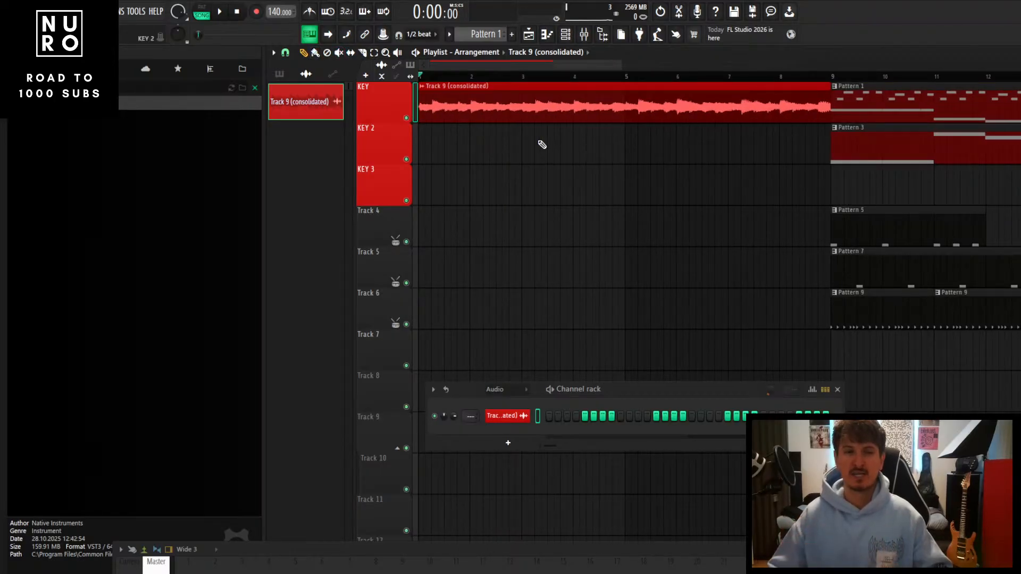
{"action": "scroll", "coordinate": [541, 144], "scroll_direction": "down", "scroll_amount": 3}
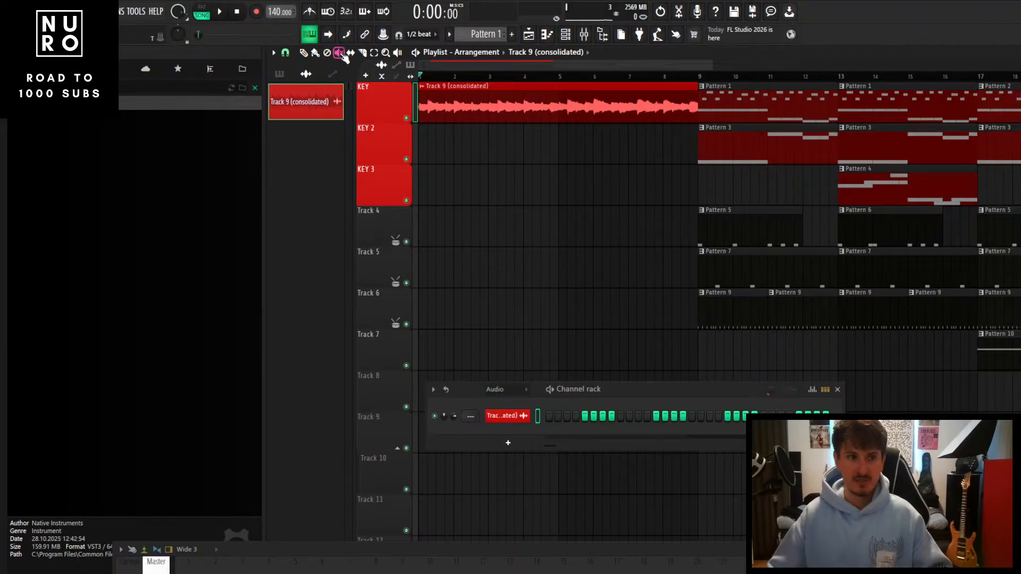
{"action": "left_click", "coordinate": [530, 100]}
{"action": "scroll", "coordinate": [502, 114], "scroll_direction": "down", "scroll_amount": 2}
{"action": "left_click", "coordinate": [490, 109]}
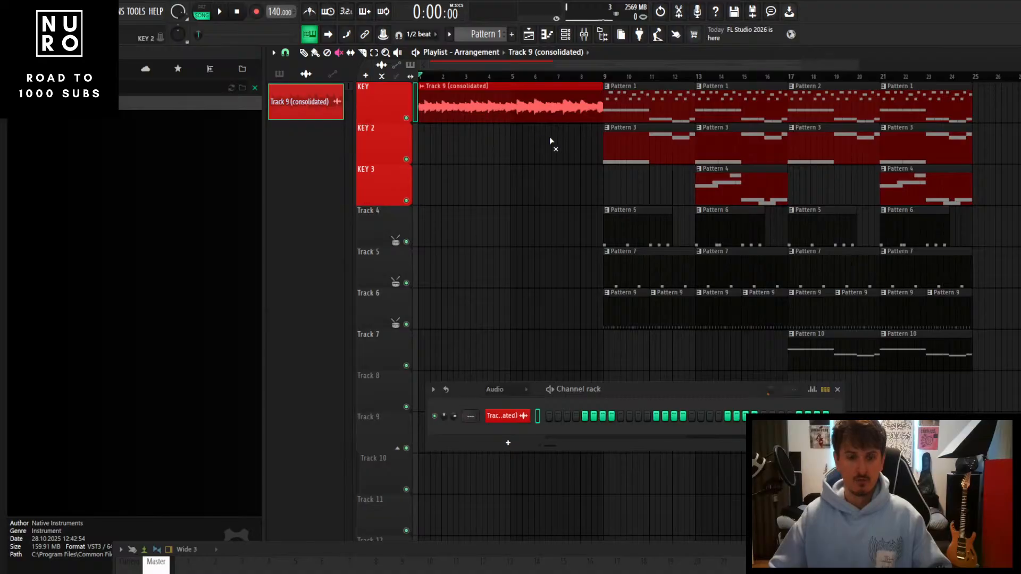
Play the section from bar 13 with the Pattern 4 clip on KEY 3 included, and stop playback
{"action": "scroll", "coordinate": [550, 139], "scroll_direction": "up", "scroll_amount": 3}
{"action": "key", "text": "space"}
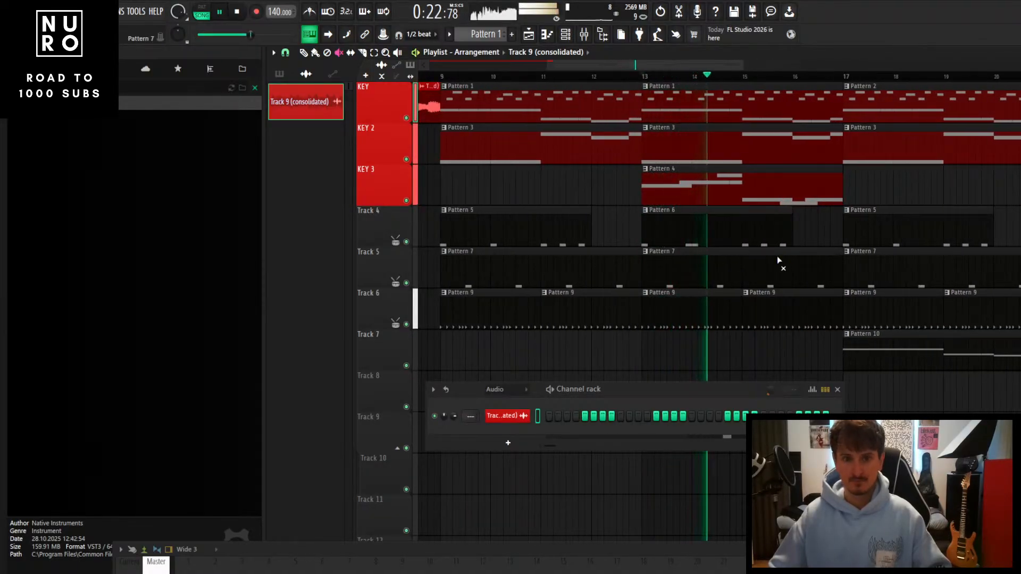
{"action": "scroll", "coordinate": [775, 256], "scroll_direction": "down", "scroll_amount": 2}
{"action": "key", "text": "space"}
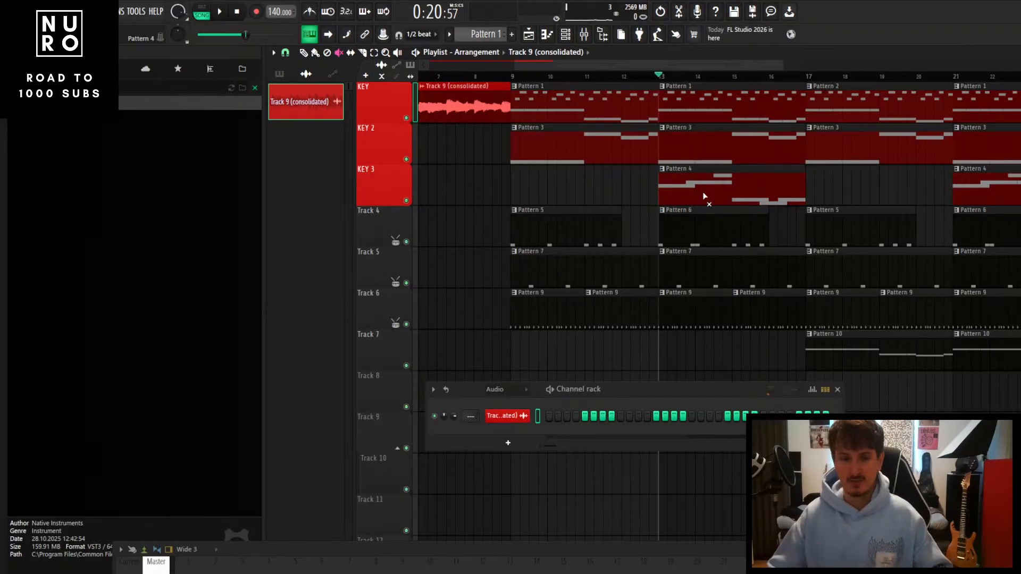
Mute the Pattern 4 clip at bar 13 on KEY 3, play the section without it, and stop playback
{"action": "key", "text": "space"}
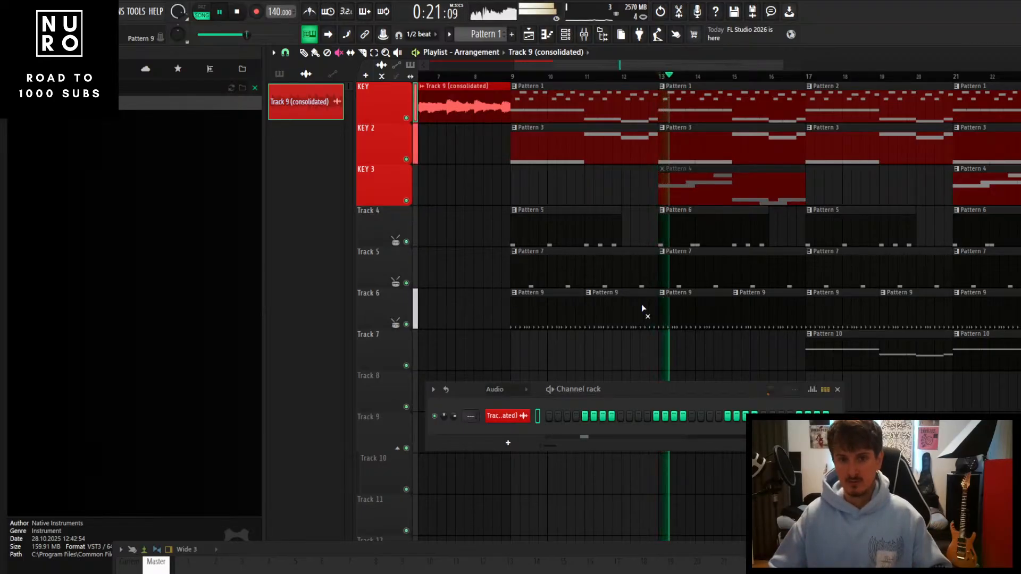
{"action": "scroll", "coordinate": [681, 295], "scroll_direction": "down", "scroll_amount": 2}
{"action": "scroll", "coordinate": [721, 289], "scroll_direction": "up", "scroll_amount": 3}
{"action": "scroll", "coordinate": [717, 291], "scroll_direction": "up", "scroll_amount": 2}
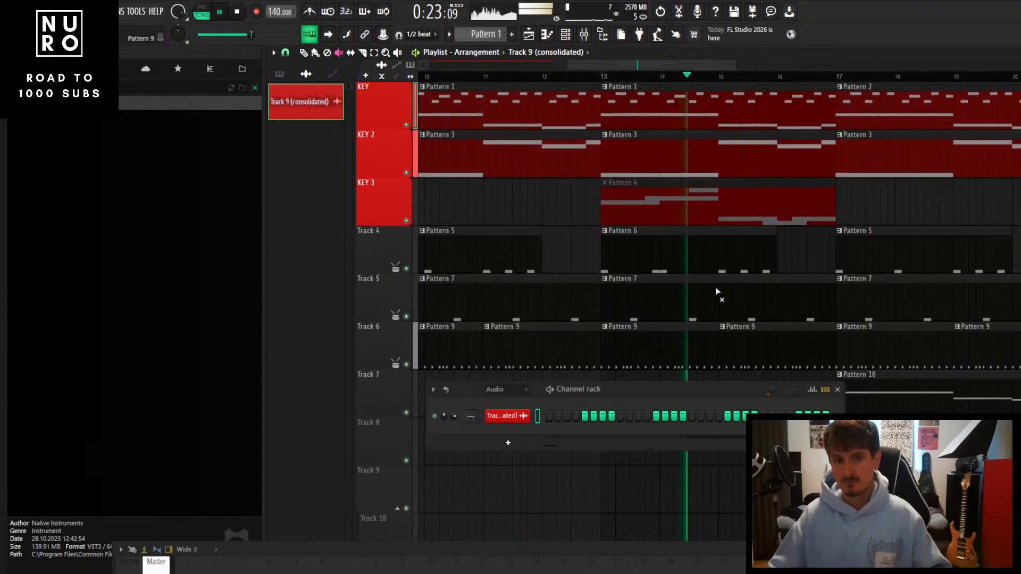
{"action": "key", "text": "space"}
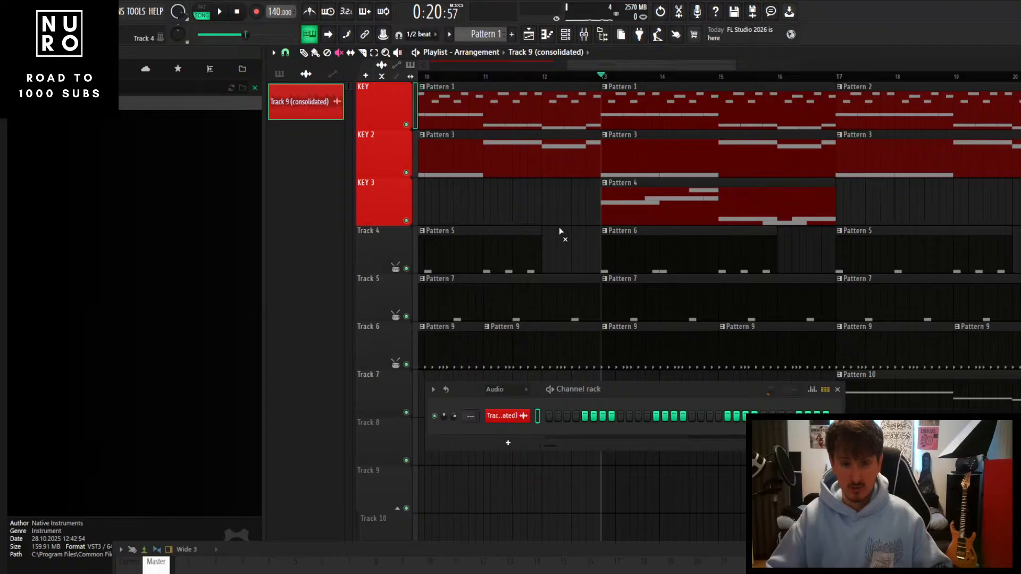
Play briefly from bar 13 with the Pattern 4 clip unmuted, and mute that clip on KEY 3
{"action": "scroll", "coordinate": [559, 227], "scroll_direction": "down", "scroll_amount": 2}
{"action": "key", "text": "space"}
{"action": "scroll", "coordinate": [559, 234], "scroll_direction": "down", "scroll_amount": 3}
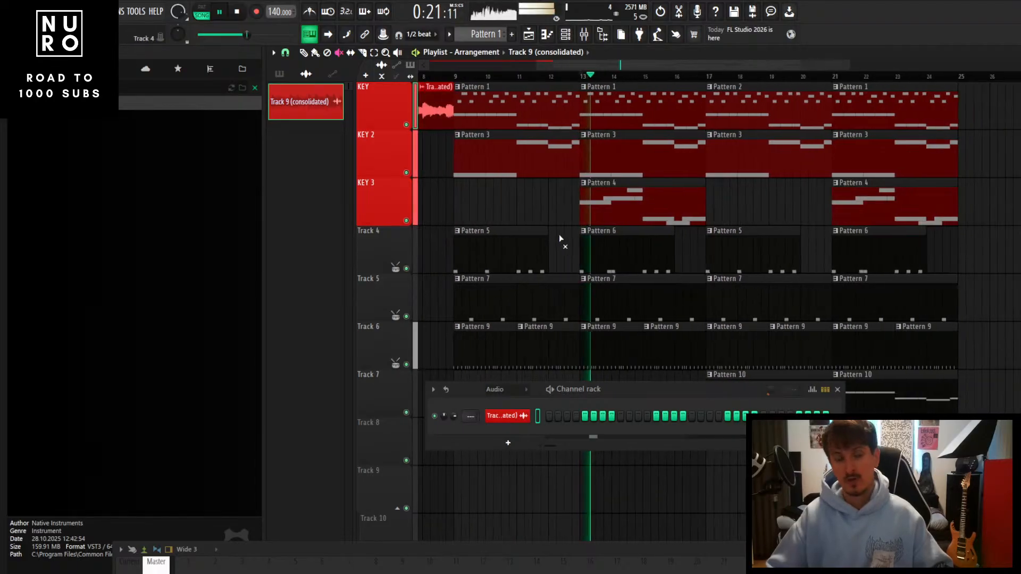
{"action": "key", "text": "space"}
{"action": "left_click", "coordinate": [629, 187]}
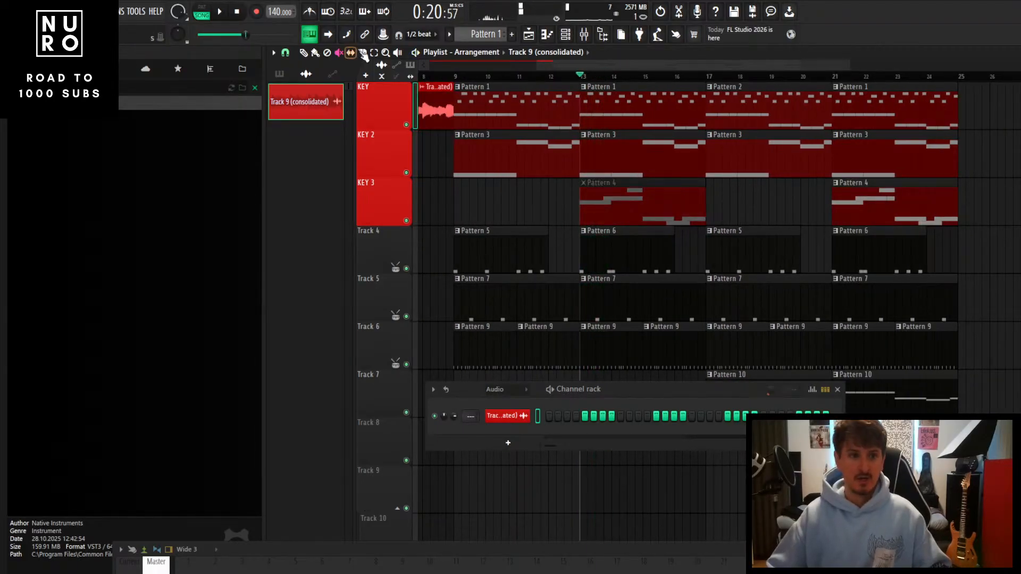
Select all pattern clips between bars 9 and 17 on the tracks from KEY to Track 6
{"action": "scroll", "coordinate": [534, 188], "scroll_direction": "down", "scroll_amount": 2}
{"action": "left_click_drag", "start_coordinate": [458, 329], "coordinate": [688, 113]}
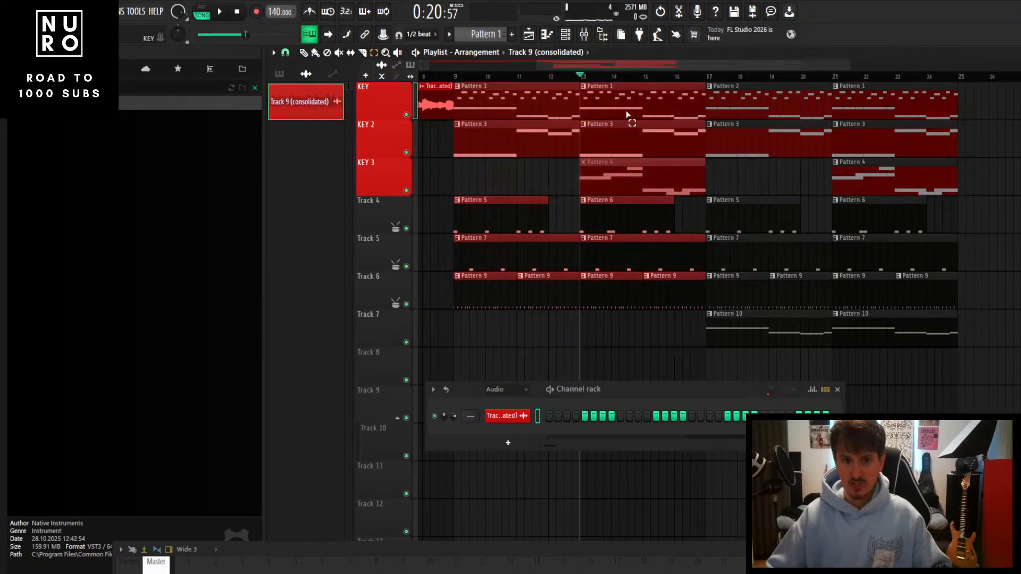
{"action": "scroll", "coordinate": [506, 164], "scroll_direction": "down", "scroll_amount": 2}
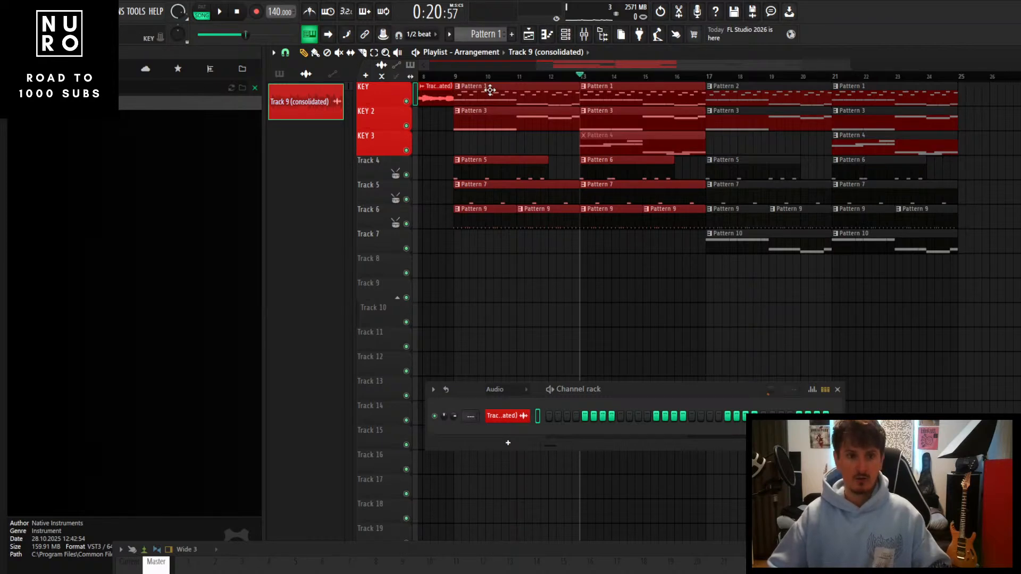
{"action": "left_click_drag", "start_coordinate": [489, 90], "coordinate": [606, 107]}
Slice the stretched audio clip on the KEY track at every beat from bar 1 to bar 3
{"action": "scroll", "coordinate": [476, 155], "scroll_direction": "up", "scroll_amount": 2, "text": "ctrl"}
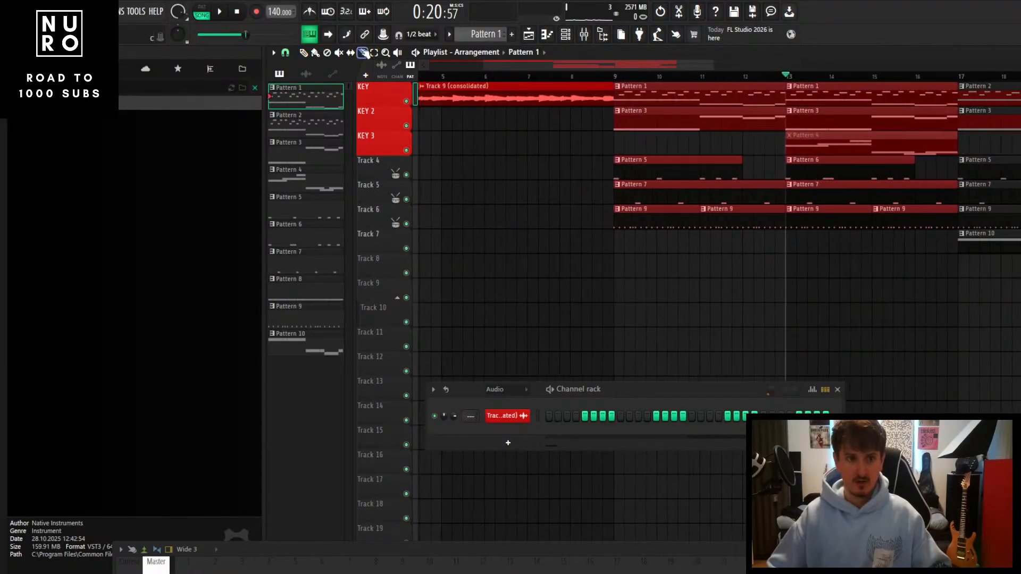
{"action": "scroll", "coordinate": [526, 175], "scroll_direction": "up", "scroll_amount": 2, "text": "ctrl"}
{"action": "scroll", "coordinate": [569, 154], "scroll_direction": "down", "scroll_amount": 3, "text": "ctrl"}
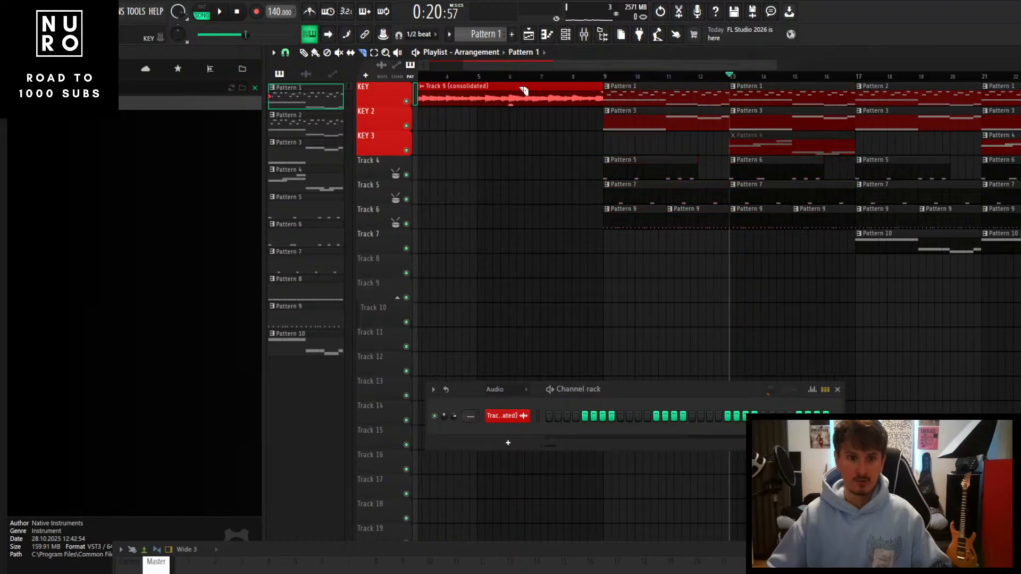
{"action": "left_click_drag", "start_coordinate": [500, 65], "coordinate": [330, 61]}
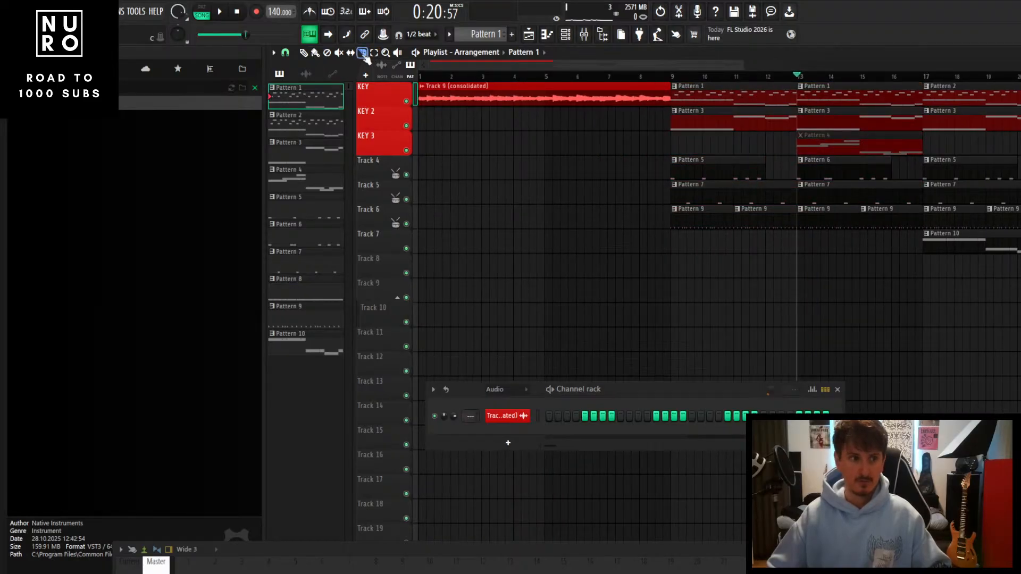
{"action": "scroll", "coordinate": [503, 166], "scroll_direction": "up", "scroll_amount": 4, "text": "ctrl"}
{"action": "left_click_drag", "start_coordinate": [509, 67], "coordinate": [382, 114]}
{"action": "scroll", "coordinate": [452, 122], "scroll_direction": "up", "scroll_amount": 2, "text": "ctrl"}
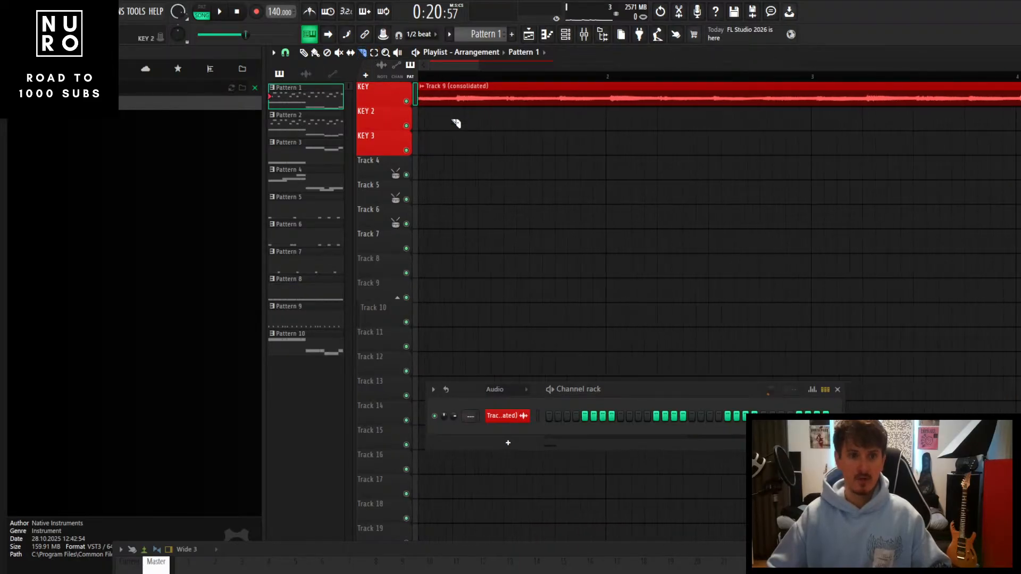
{"action": "left_click_drag", "start_coordinate": [453, 70], "coordinate": [437, 72]}
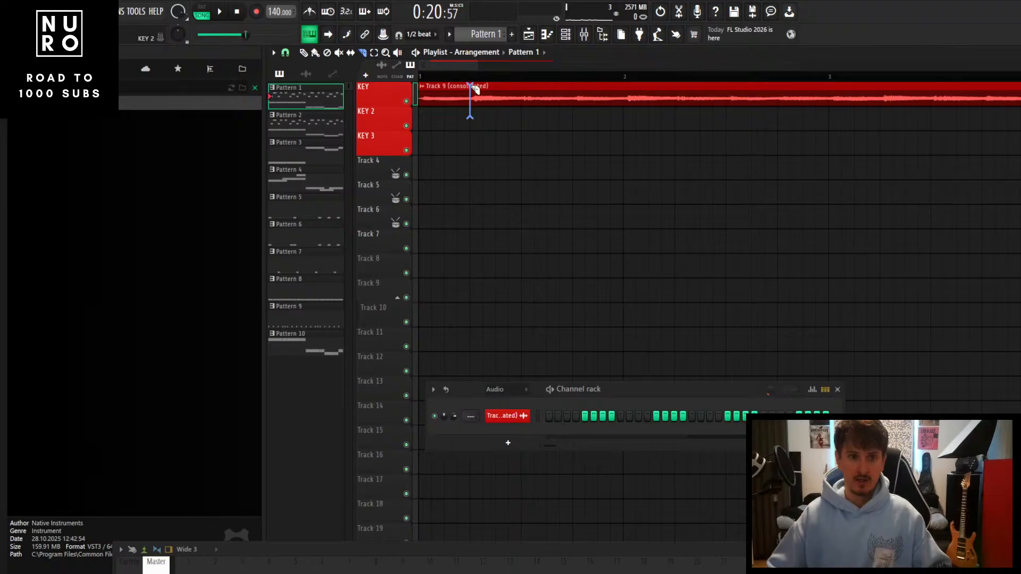
{"action": "scroll", "coordinate": [524, 109], "scroll_direction": "up", "scroll_amount": 2, "text": "ctrl"}
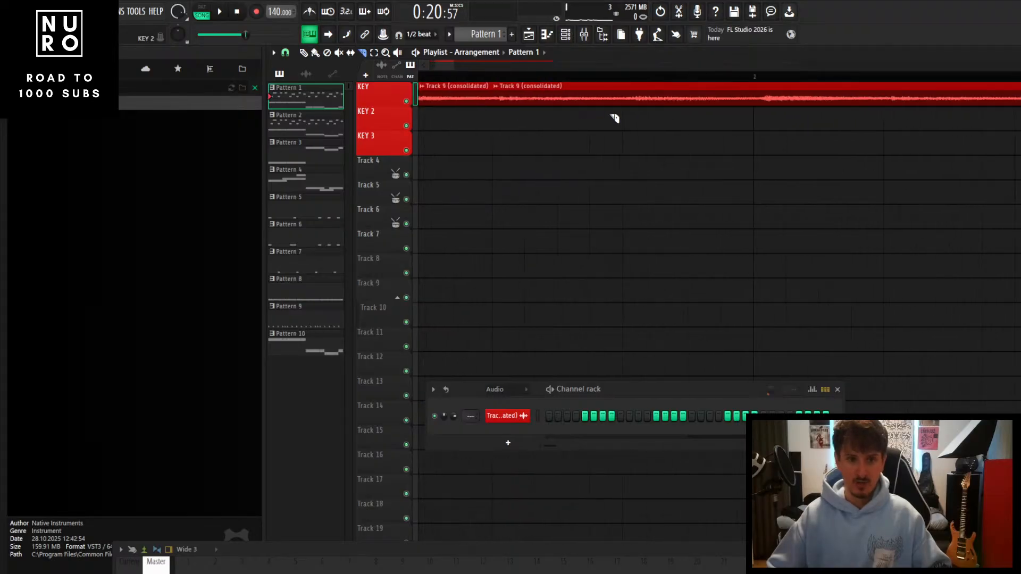
{"action": "scroll", "coordinate": [755, 101], "scroll_direction": "down", "scroll_amount": 2, "text": "ctrl"}
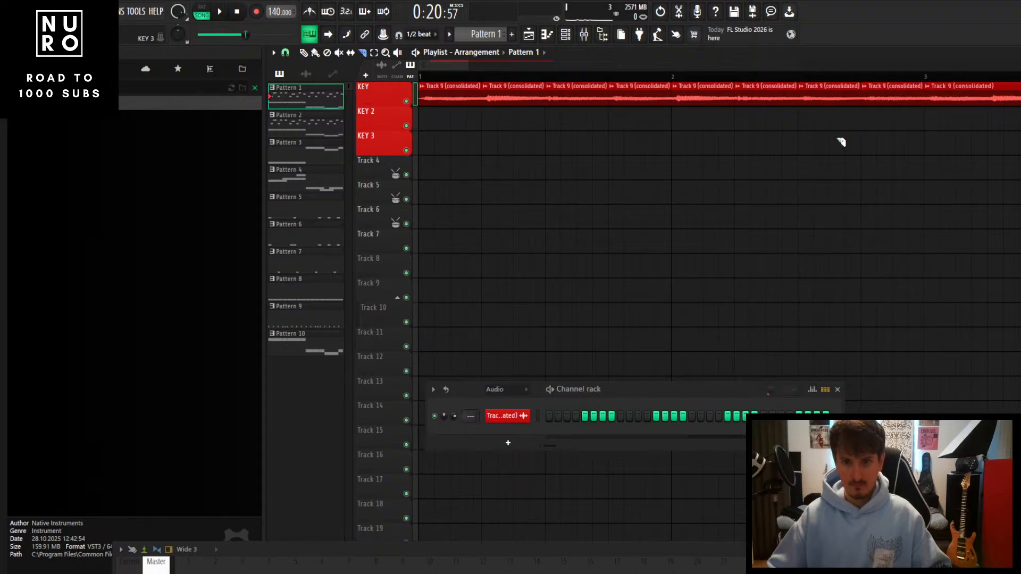
Play the sliced intro, continue slicing the KEY audio at every beat up to bar 5, and remove the audio beyond it
{"action": "scroll", "coordinate": [529, 64], "scroll_direction": "down", "scroll_amount": 2}
{"action": "key", "text": "space"}
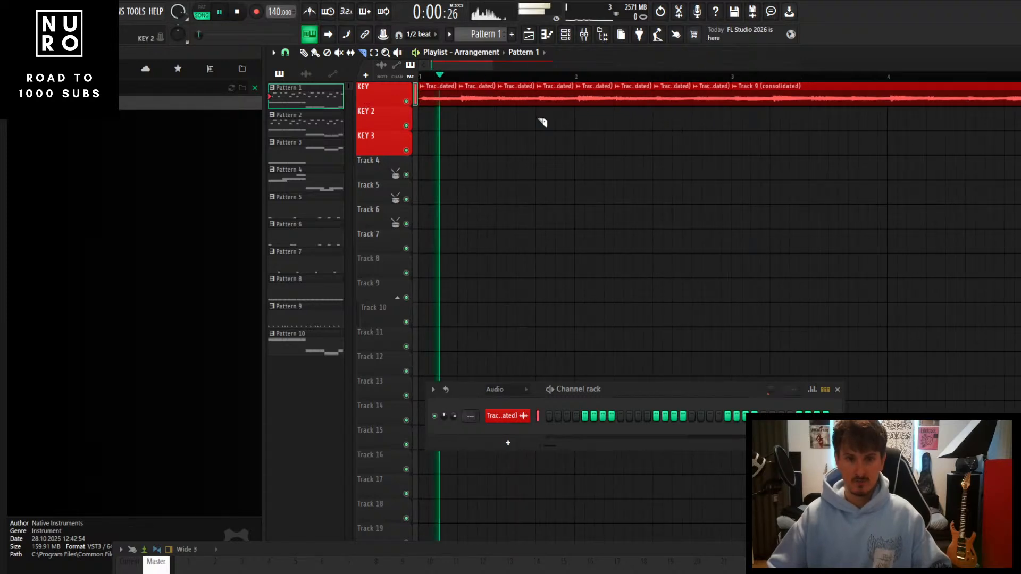
{"action": "scroll", "coordinate": [540, 121], "scroll_direction": "down", "scroll_amount": 1}
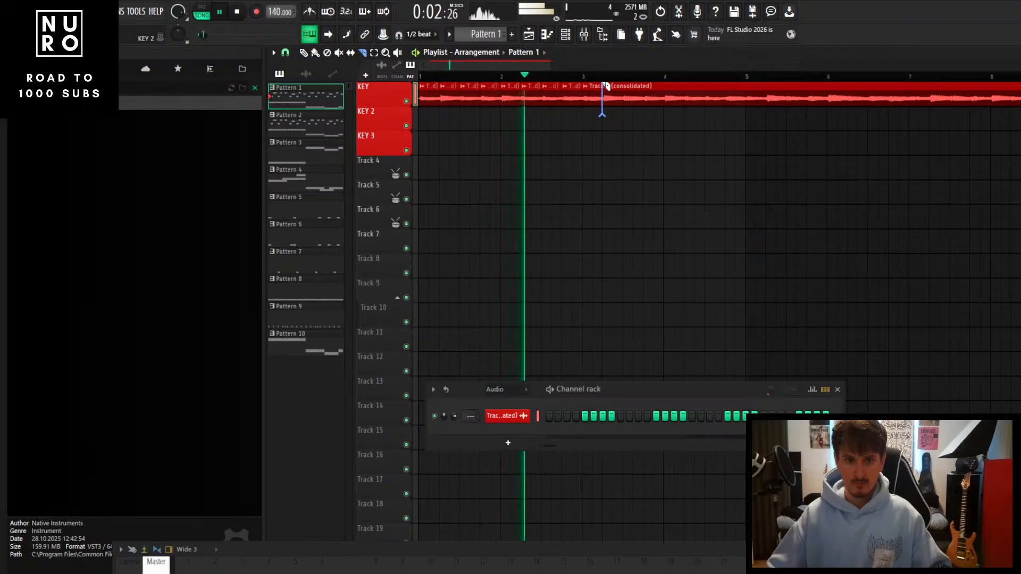
{"action": "key", "text": "space"}
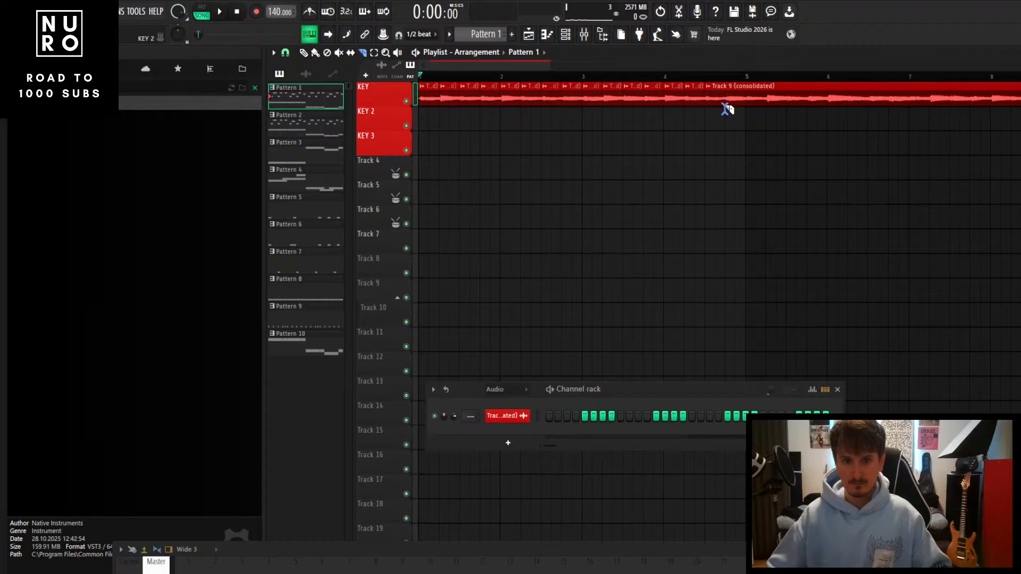
{"action": "scroll", "coordinate": [749, 87], "scroll_direction": "down", "scroll_amount": 1}
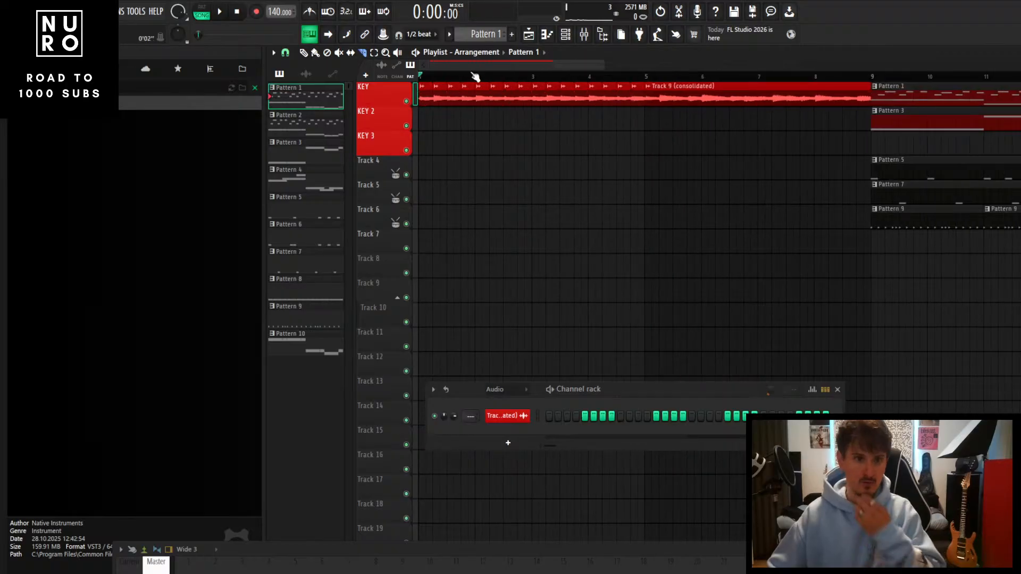
{"action": "left_click_drag", "start_coordinate": [870, 98], "coordinate": [642, 101]}
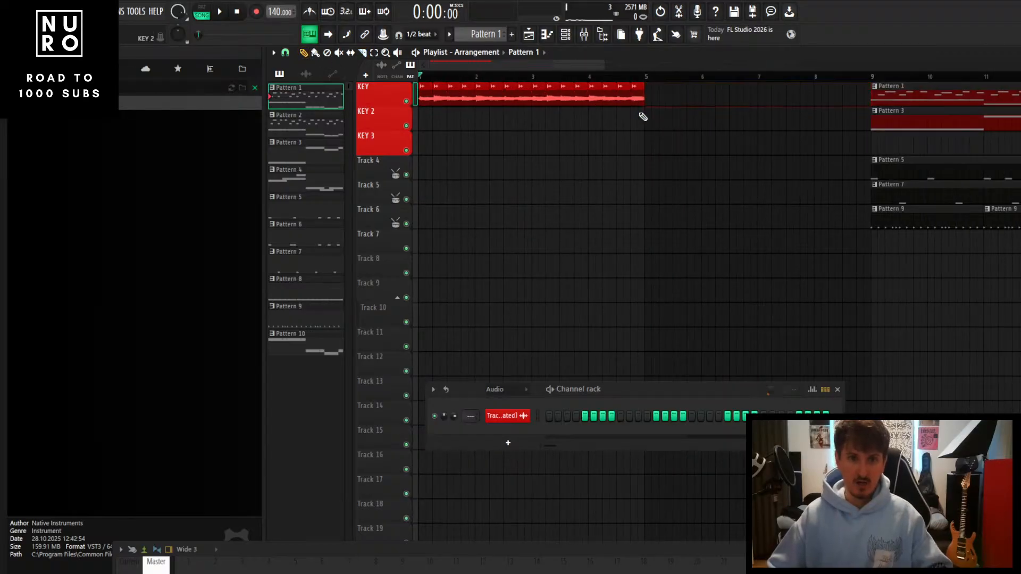
Show the audio clips' fade handles and give the first slice on KEY a fade-in and a fade-out meeting at its middle
{"action": "scroll", "coordinate": [606, 80], "scroll_direction": "up", "scroll_amount": 2}
{"action": "scroll", "coordinate": [565, 95], "scroll_direction": "up", "scroll_amount": 4}
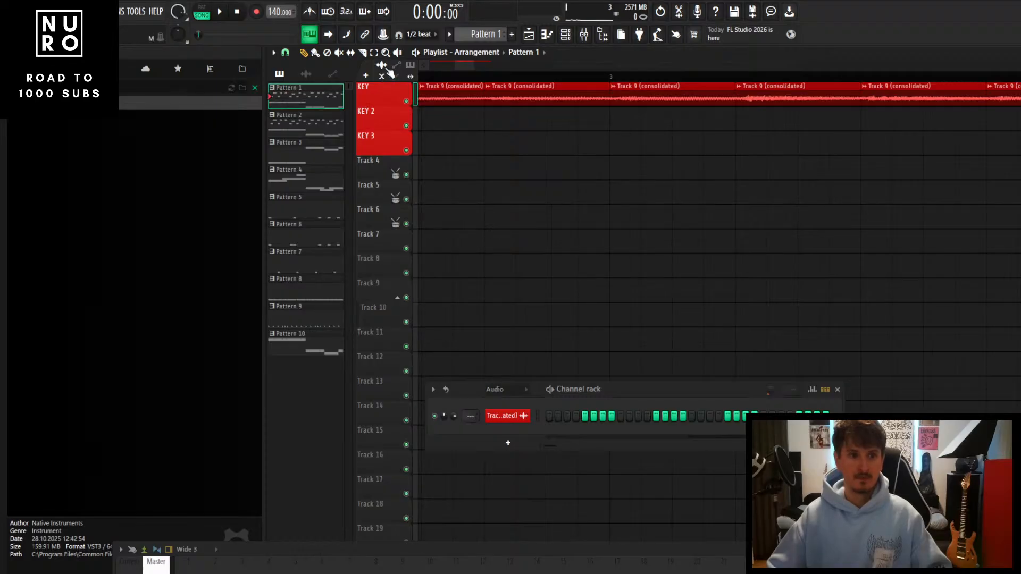
{"action": "left_click_drag", "start_coordinate": [463, 69], "coordinate": [427, 68]}
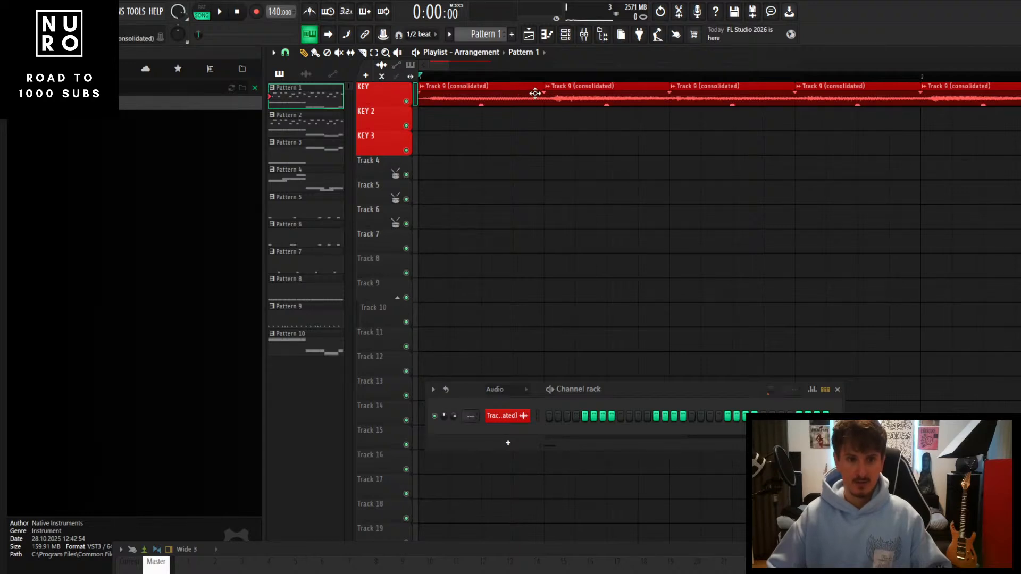
{"action": "scroll", "coordinate": [544, 99], "scroll_direction": "up", "scroll_amount": 4}
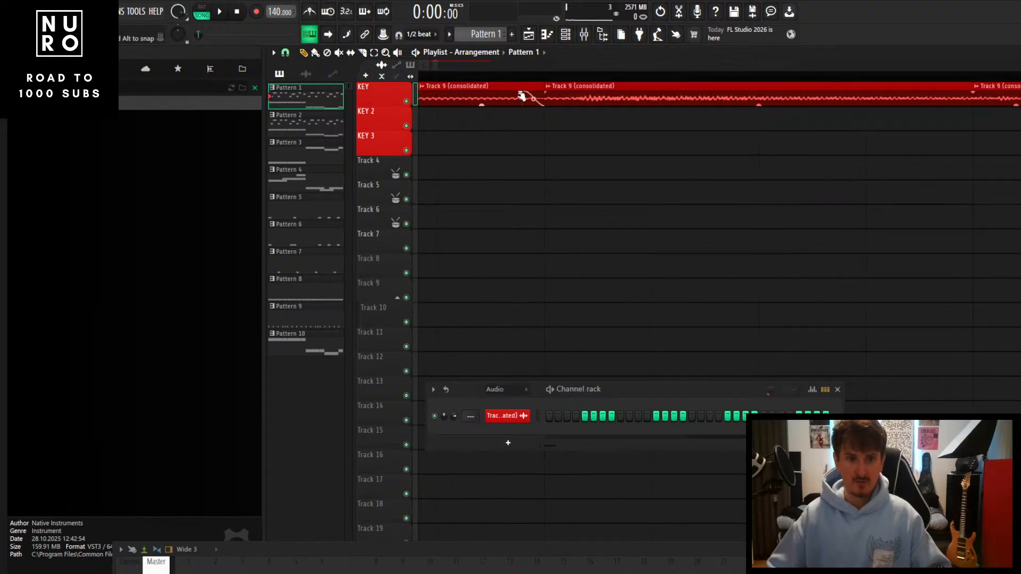
{"action": "scroll", "coordinate": [539, 96], "scroll_direction": "down", "scroll_amount": 3}
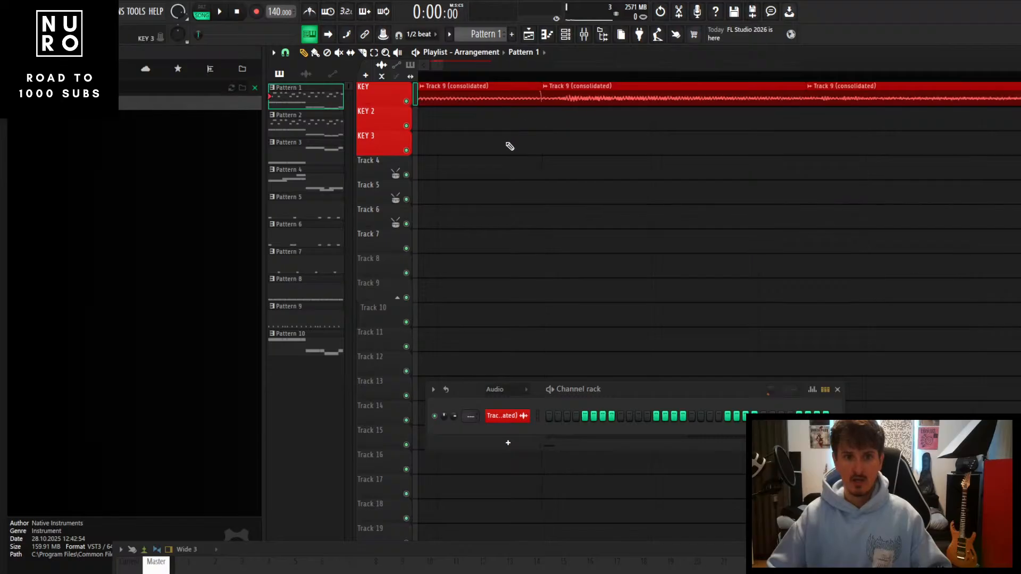
{"action": "left_click_drag", "start_coordinate": [436, 67], "coordinate": [424, 73]}
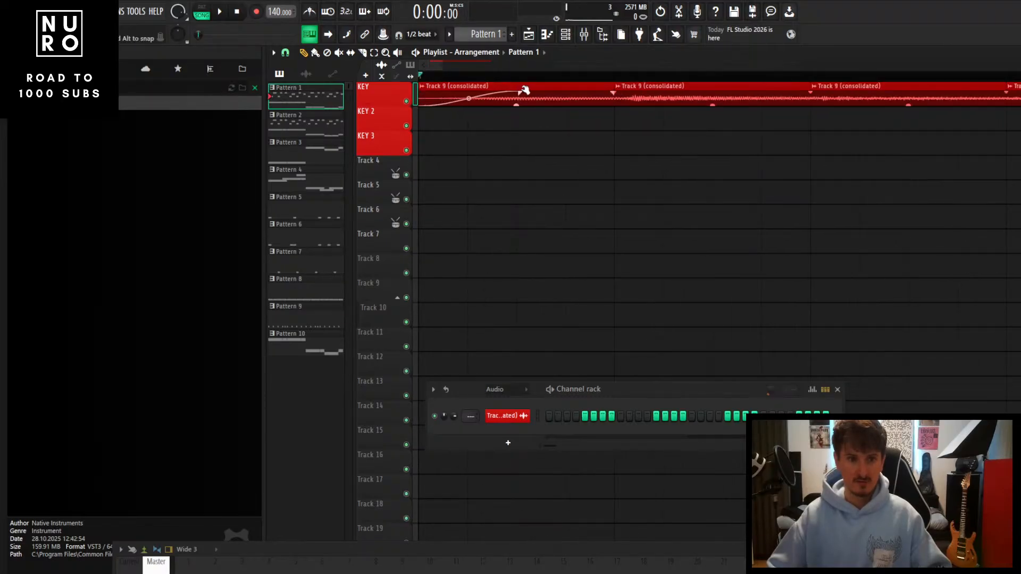
{"action": "scroll", "coordinate": [462, 130], "scroll_direction": "down", "scroll_amount": 2}
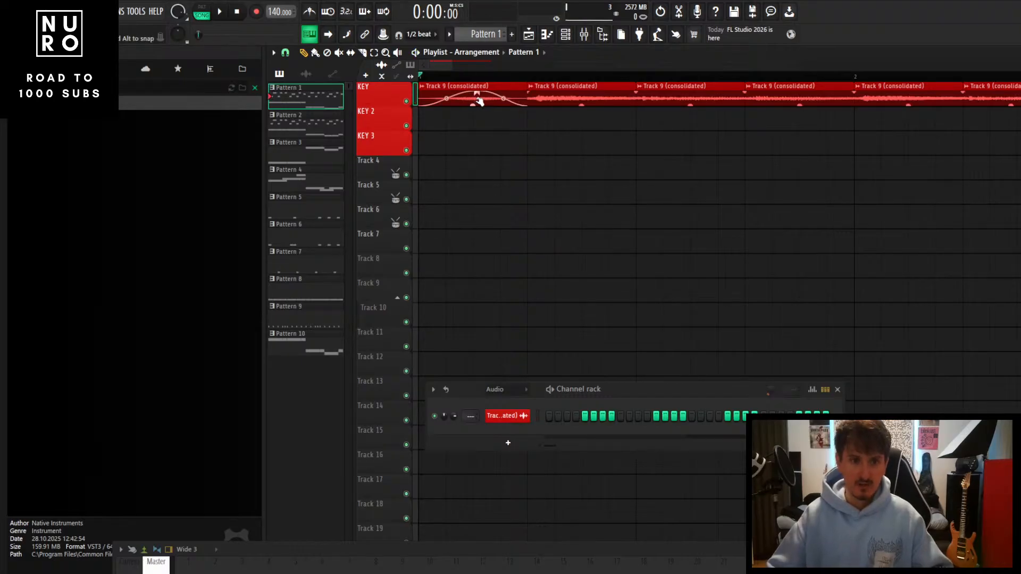
Delete the second audio slice on the KEY track and play the arrangement from the beginning
{"action": "scroll", "coordinate": [502, 139], "scroll_direction": "down", "scroll_amount": 1}
{"action": "right_click", "coordinate": [537, 98]}
{"action": "key", "text": "space"}
{"action": "key", "text": "space"}
{"action": "key", "text": "space"}
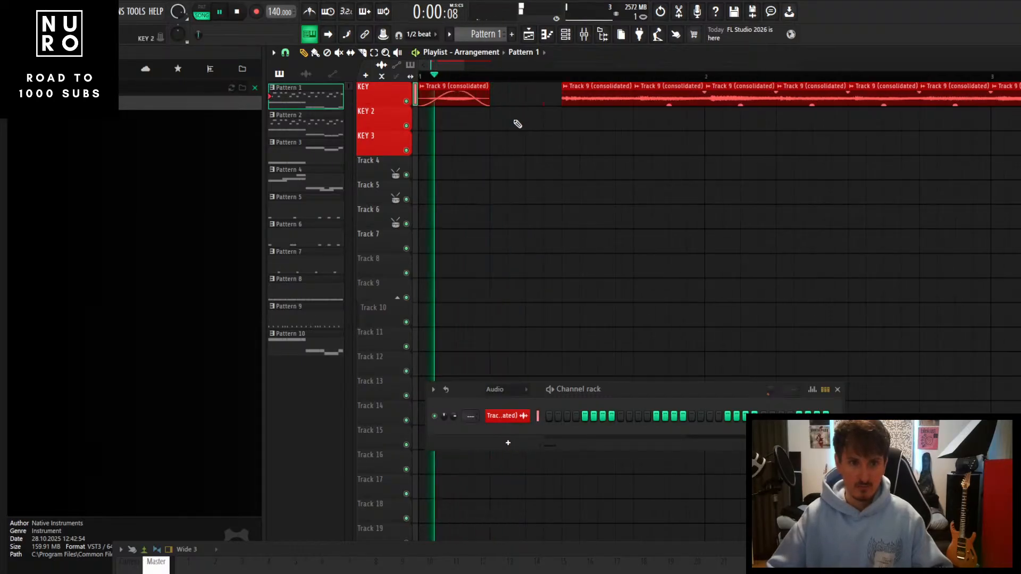
Stop playback and undo the slice deletion and the fade edit on the KEY track
{"action": "key", "text": "space"}
{"action": "scroll", "coordinate": [514, 132], "scroll_direction": "down", "scroll_amount": 2}
{"action": "key", "text": "ctrl+z"}
{"action": "key", "text": "ctrl+z"}
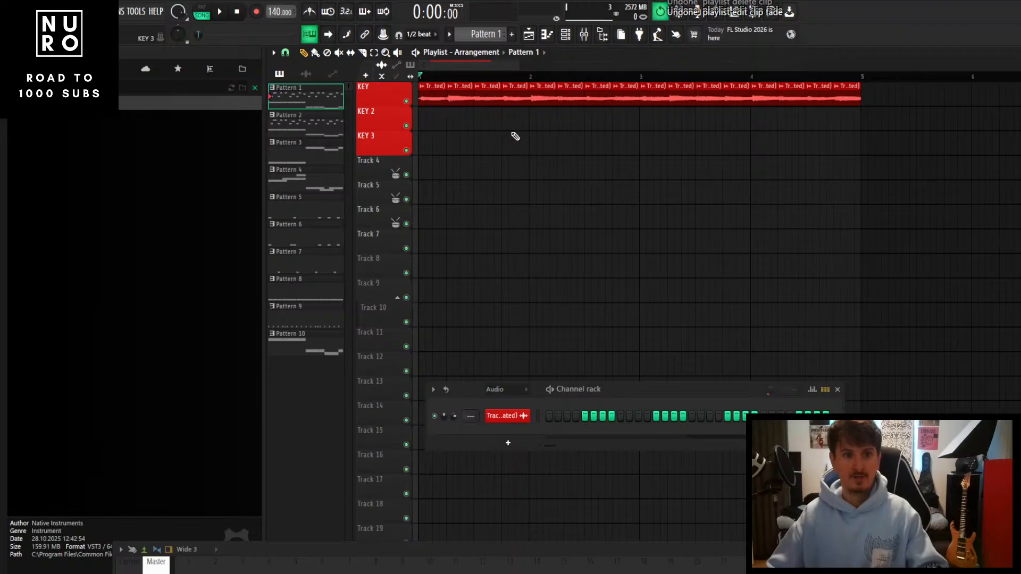
Give all the selected KEY slices a fade-in and a fade-out meeting at their middle, and start playback
{"action": "scroll", "coordinate": [423, 92], "scroll_direction": "up", "scroll_amount": 3}
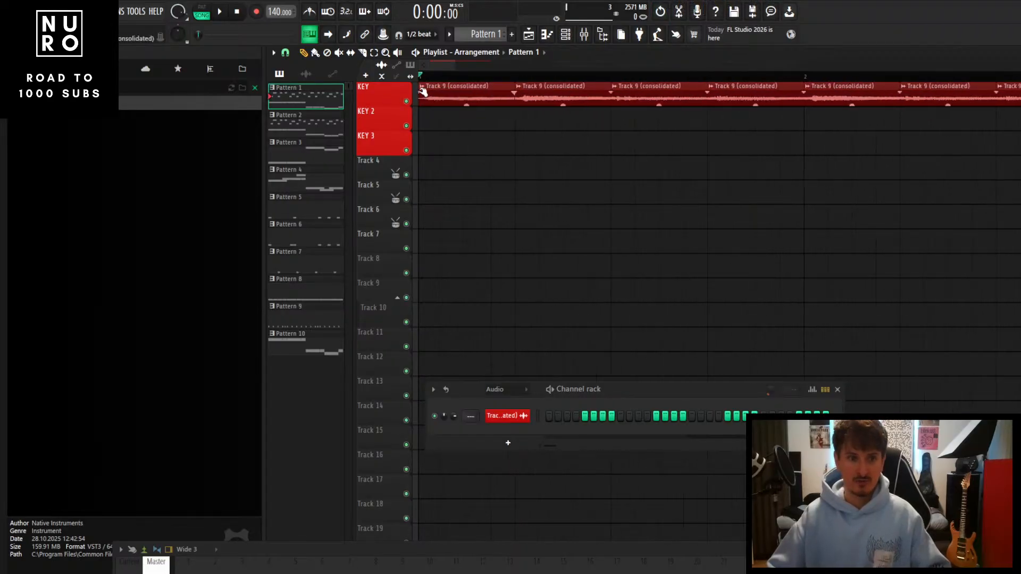
{"action": "left_click_drag", "start_coordinate": [423, 92], "coordinate": [471, 94]}
{"action": "scroll", "coordinate": [480, 145], "scroll_direction": "down", "scroll_amount": 6}
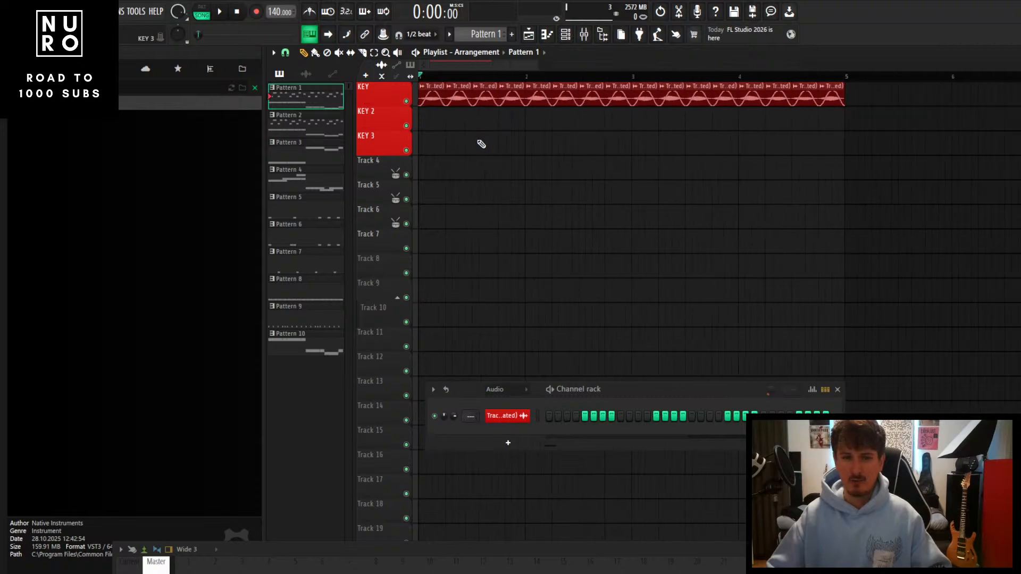
{"action": "key", "text": "space"}
Duplicate the faded KEY slices to fill bars 5 to 9 and listen to the extended intro
{"action": "scroll", "coordinate": [484, 141], "scroll_direction": "down", "scroll_amount": 3}
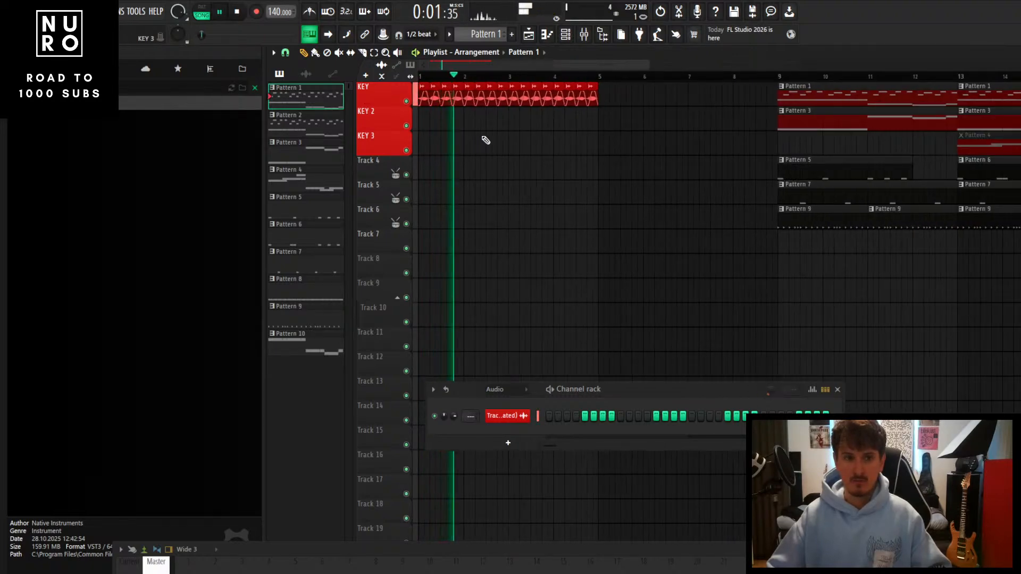
{"action": "left_click_drag", "start_coordinate": [567, 96], "coordinate": [417, 109]}
{"action": "key", "text": "ctrl+b"}
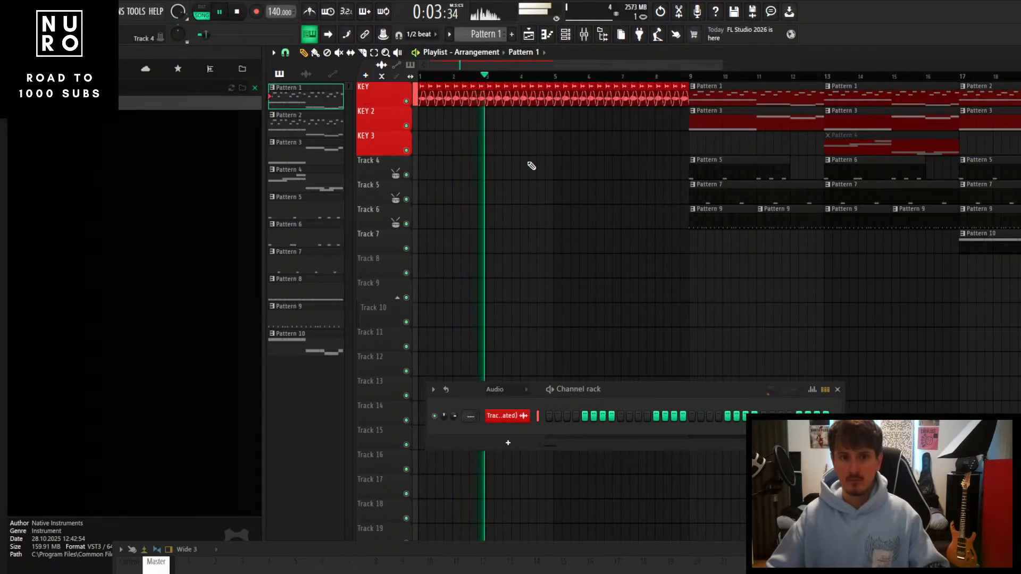
{"action": "scroll", "coordinate": [523, 172], "scroll_direction": "down", "scroll_amount": 2}
{"action": "scroll", "coordinate": [537, 170], "scroll_direction": "up", "scroll_amount": 3}
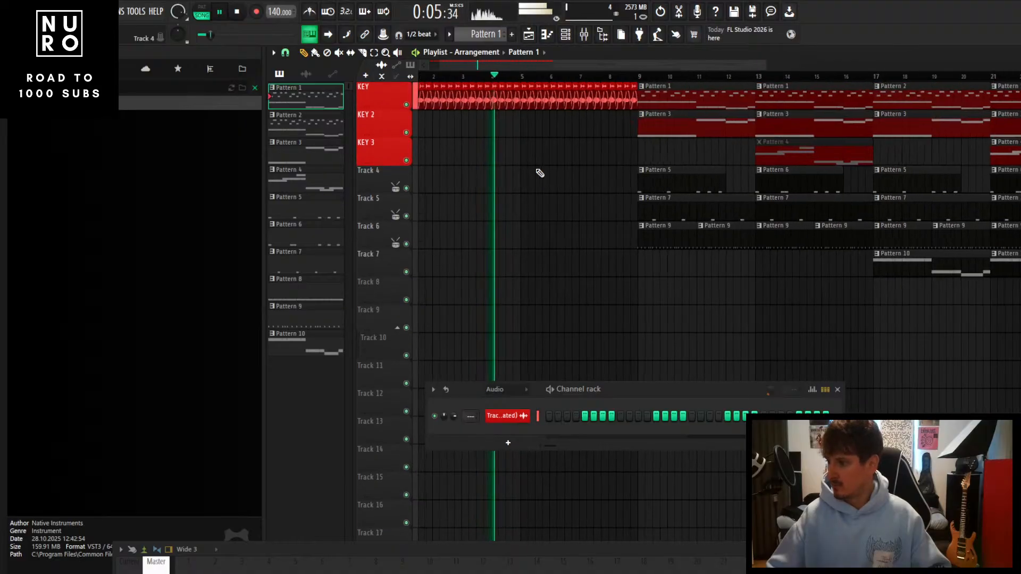
{"action": "scroll", "coordinate": [538, 175], "scroll_direction": "up", "scroll_amount": 2}
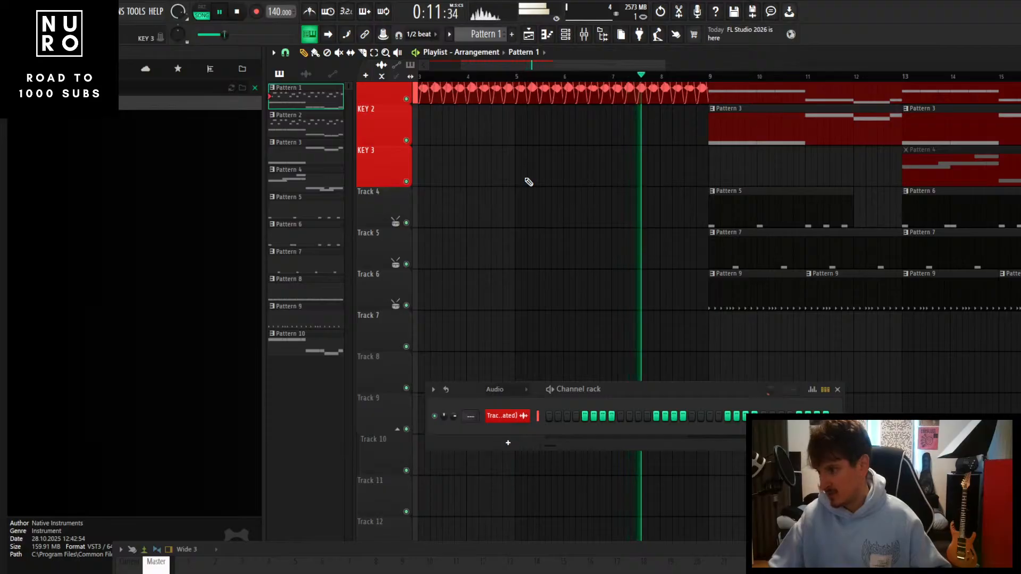
{"action": "scroll", "coordinate": [632, 194], "scroll_direction": "up", "scroll_amount": 2}
{"action": "scroll", "coordinate": [635, 197], "scroll_direction": "down", "scroll_amount": 5}
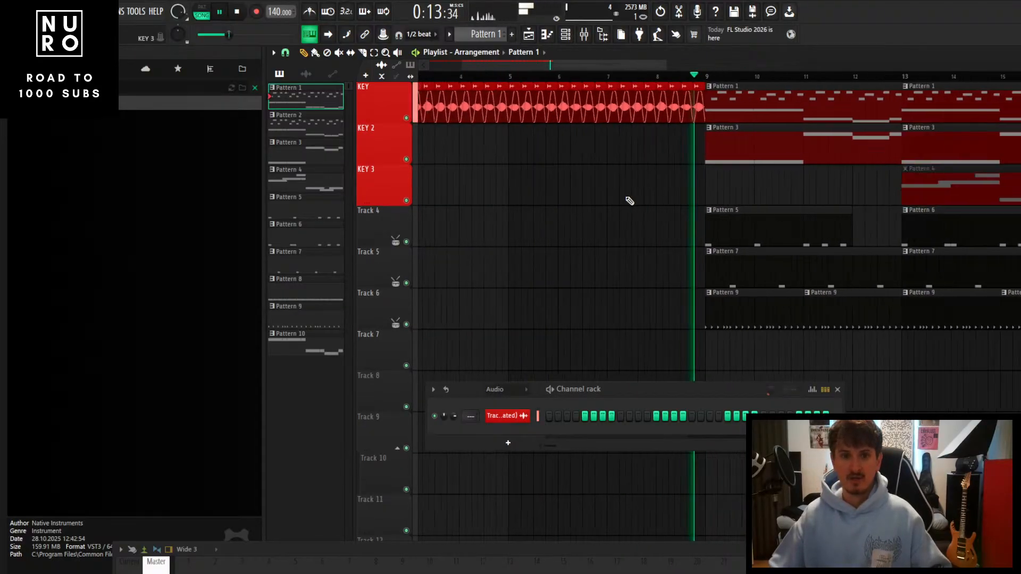
{"action": "key", "text": "space"}
Play the full arrangement from bar 9, where the intro hands over to the patterns
{"action": "scroll", "coordinate": [633, 174], "scroll_direction": "up", "scroll_amount": 4}
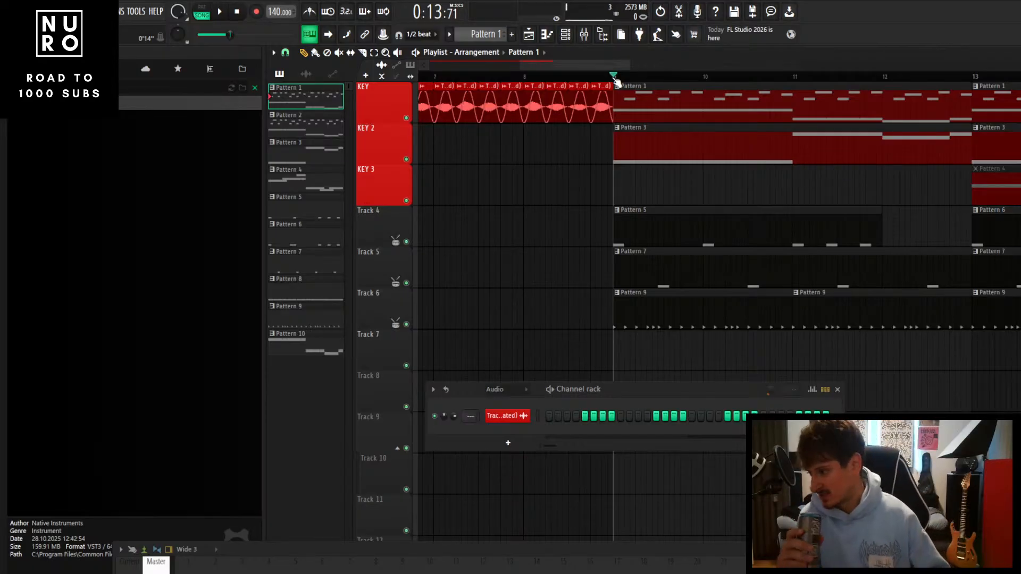
{"action": "key", "text": "space"}
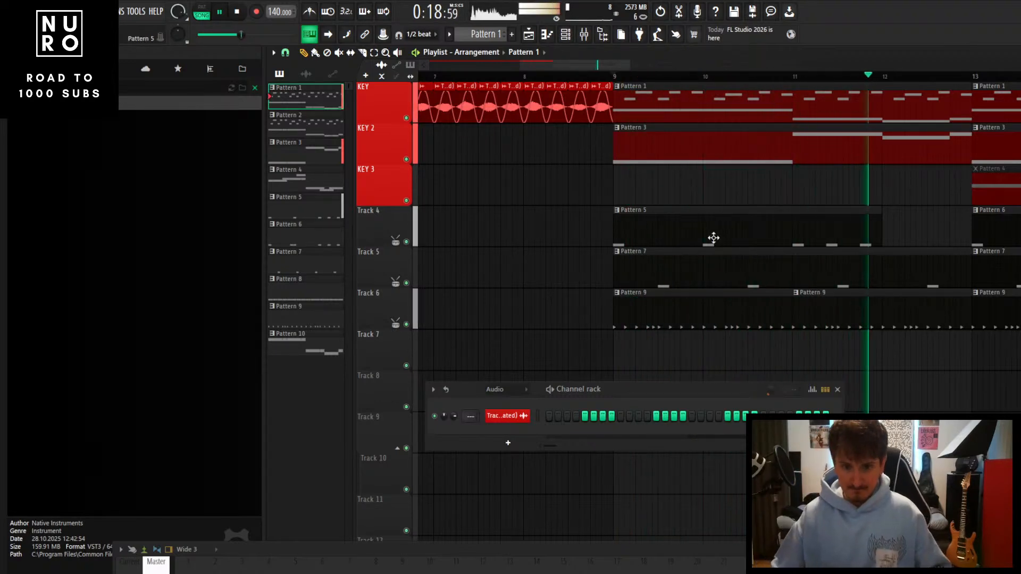
{"action": "scroll", "coordinate": [715, 238], "scroll_direction": "down", "scroll_amount": 5}
{"action": "key", "text": "space"}
{"action": "scroll", "coordinate": [609, 240], "scroll_direction": "down", "scroll_amount": 3}
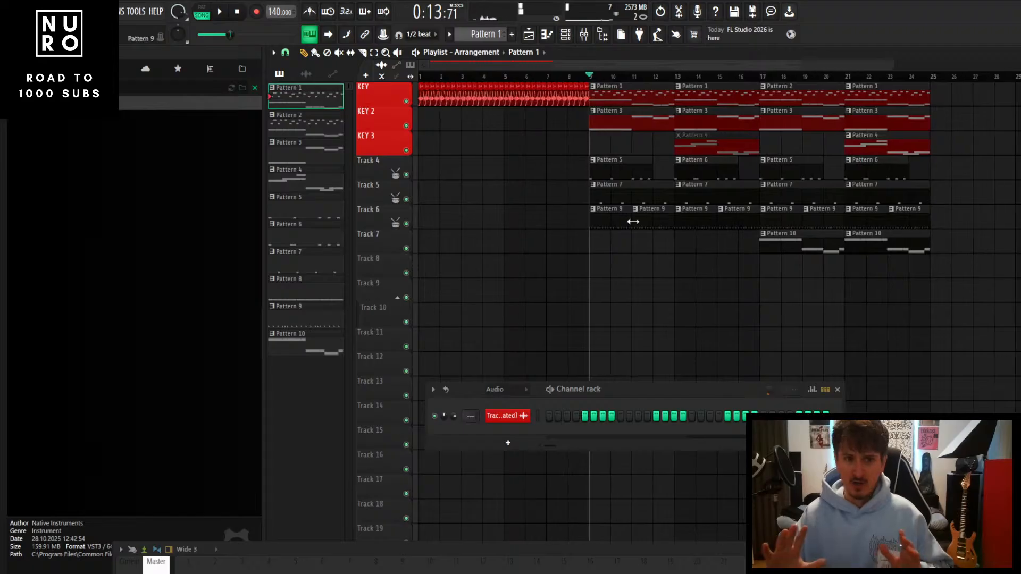
{"action": "scroll", "coordinate": [632, 222], "scroll_direction": "up", "scroll_amount": 3}
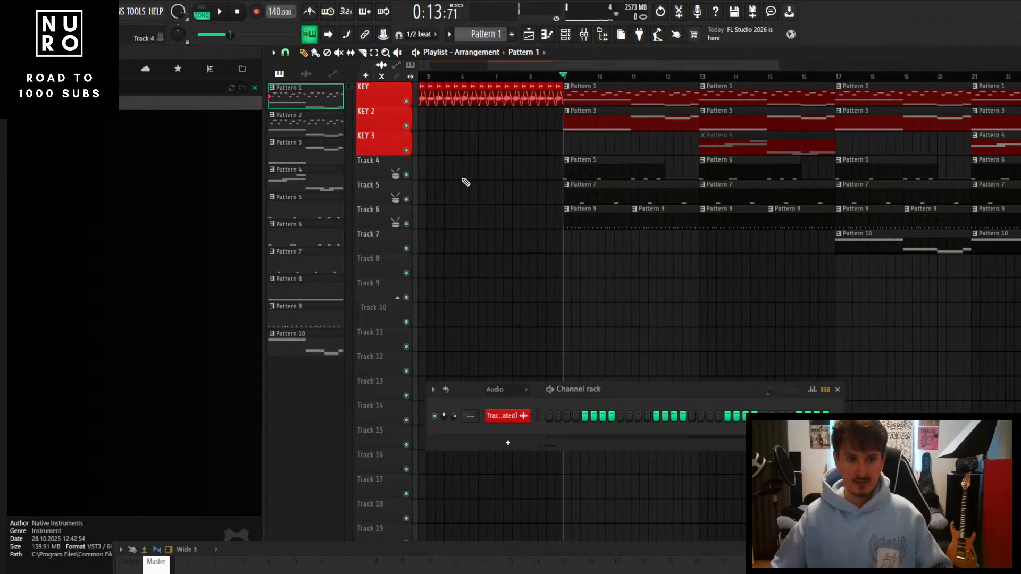
{"action": "scroll", "coordinate": [542, 227], "scroll_direction": "down", "scroll_amount": 4}
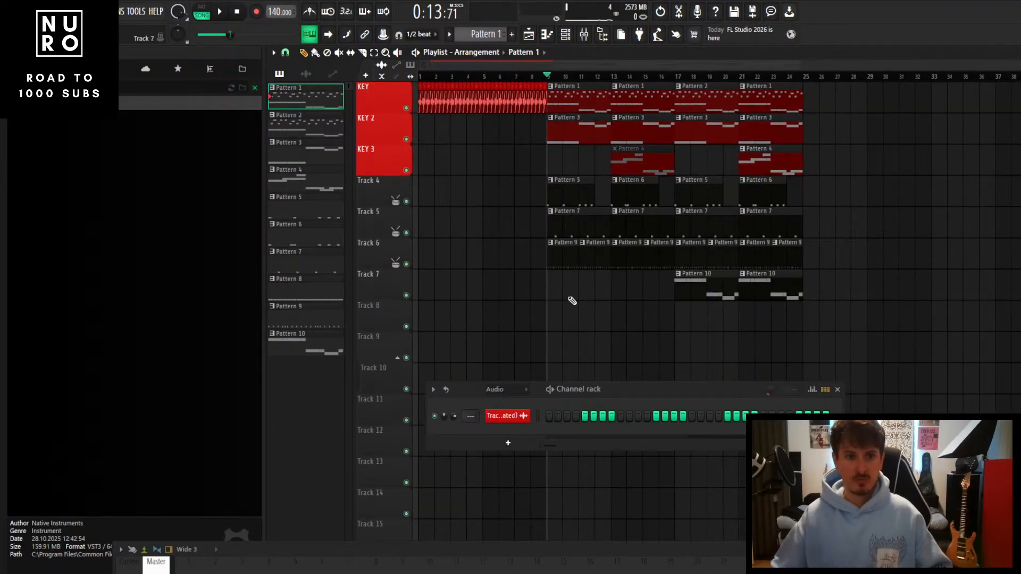
{"action": "scroll", "coordinate": [481, 175], "scroll_direction": "up", "scroll_amount": 3}
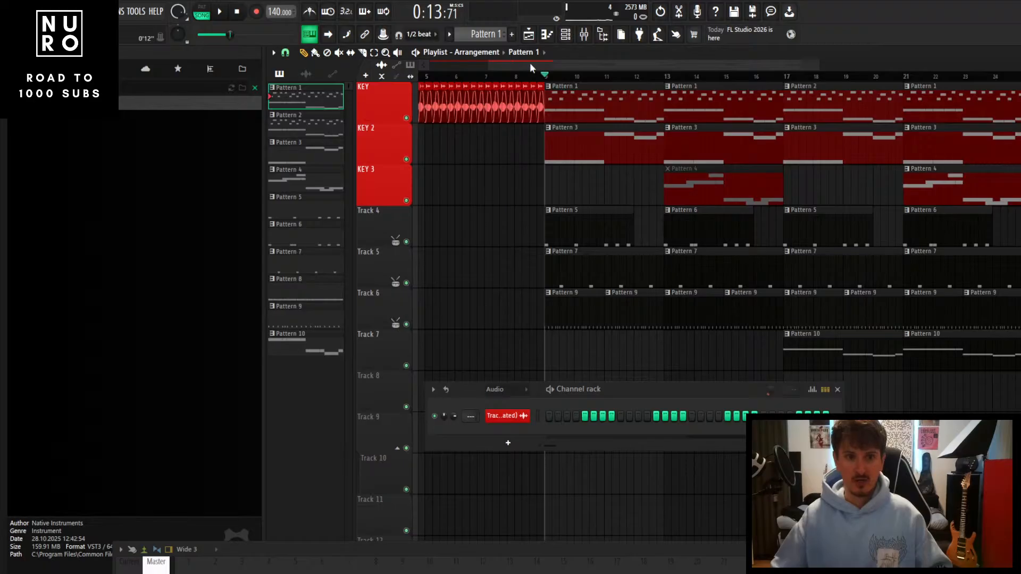
{"action": "scroll", "coordinate": [531, 209], "scroll_direction": "down", "scroll_amount": 4}
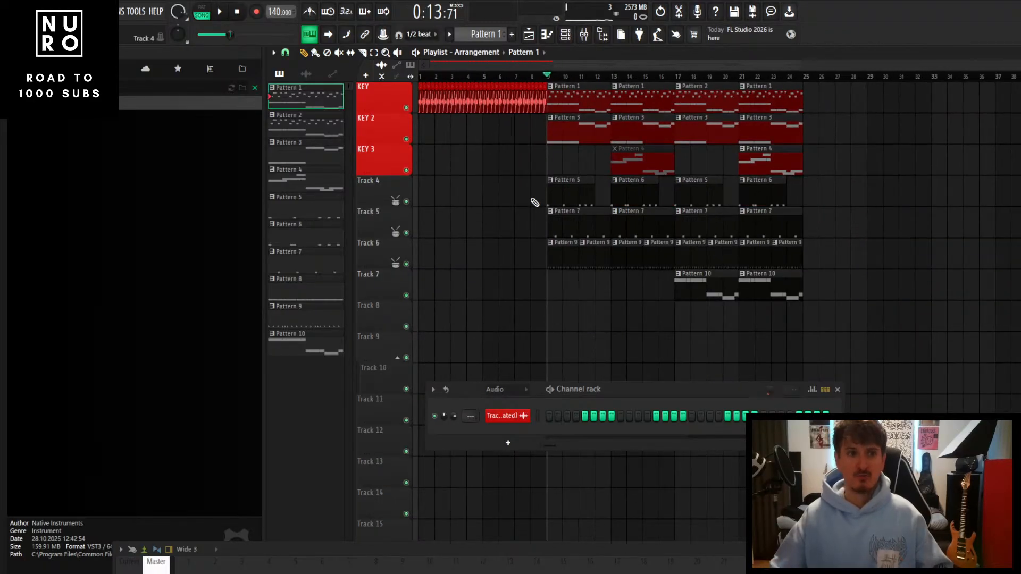
{"action": "scroll", "coordinate": [588, 278], "scroll_direction": "up", "scroll_amount": 3}
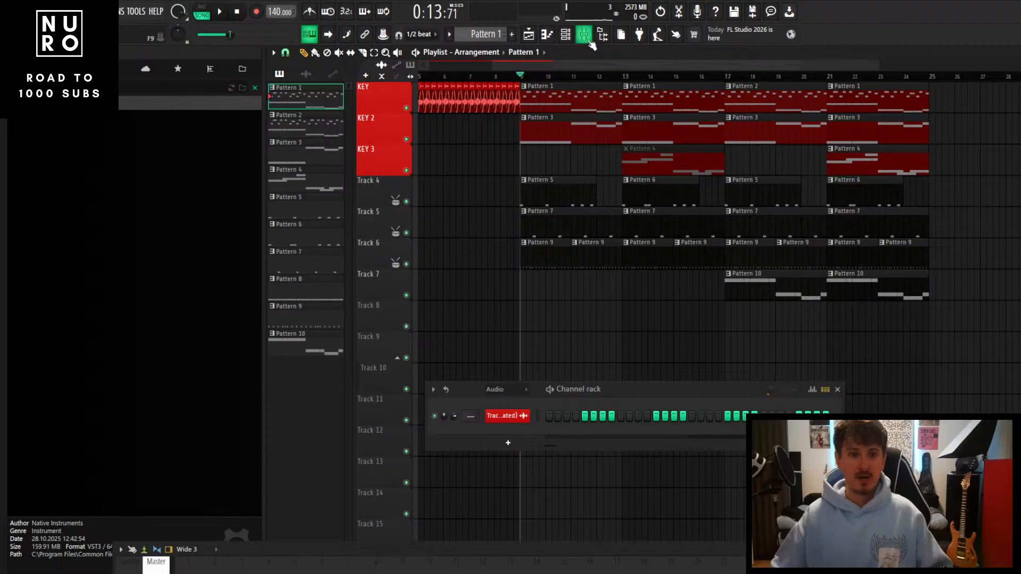
{"action": "left_click_drag", "start_coordinate": [568, 549], "coordinate": [606, 224]}
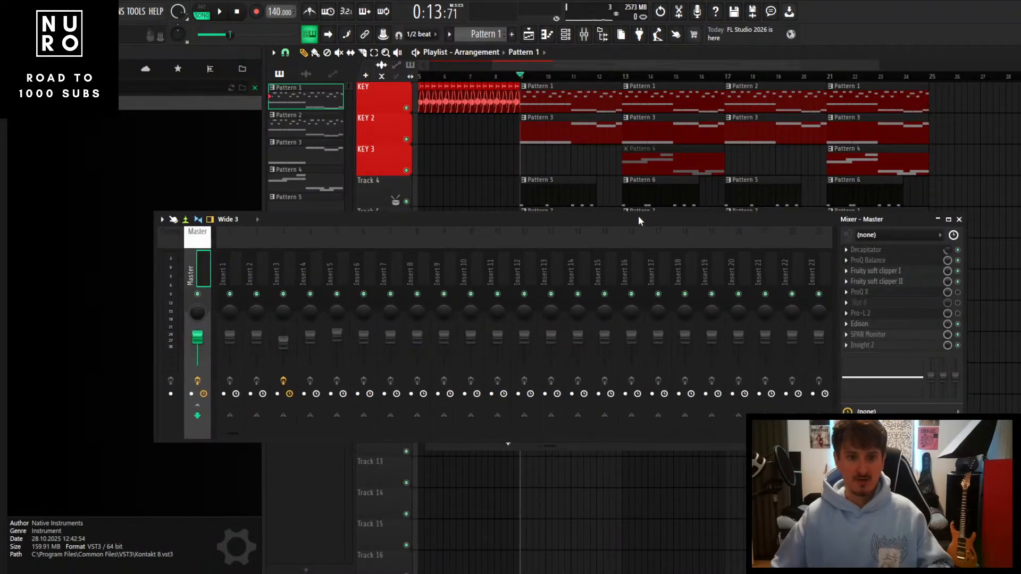
{"action": "left_click", "coordinate": [959, 219]}
{"action": "scroll", "coordinate": [483, 155], "scroll_direction": "up", "scroll_amount": 4}
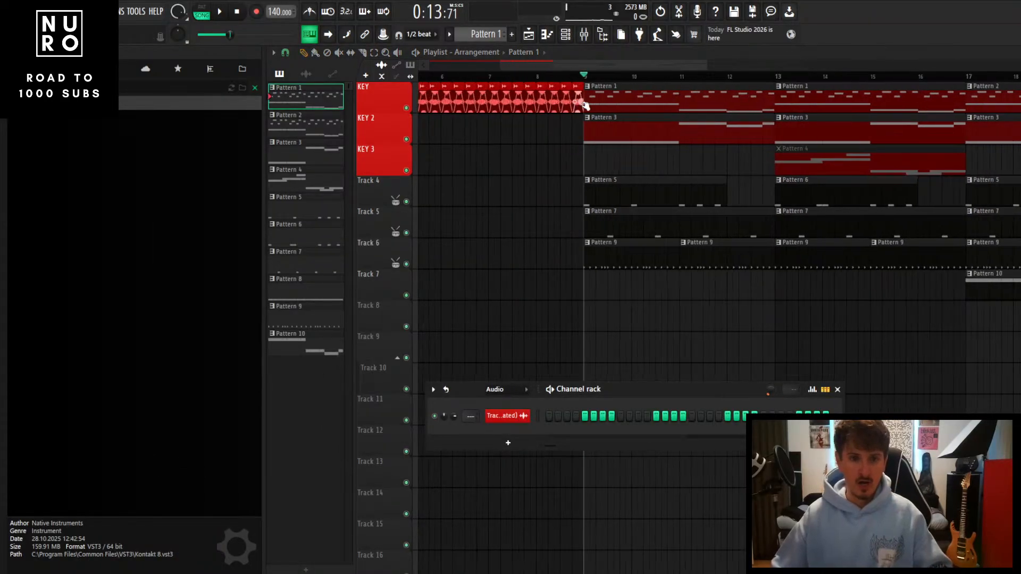
{"action": "left_click", "coordinate": [547, 39]}
{"action": "left_click", "coordinate": [547, 38]}
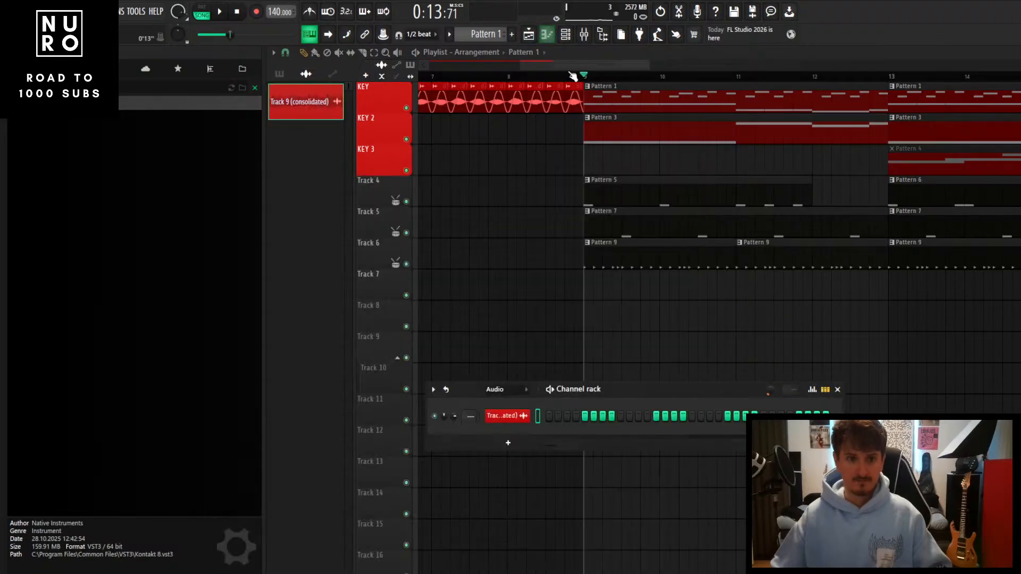
{"action": "left_click", "coordinate": [604, 89]}
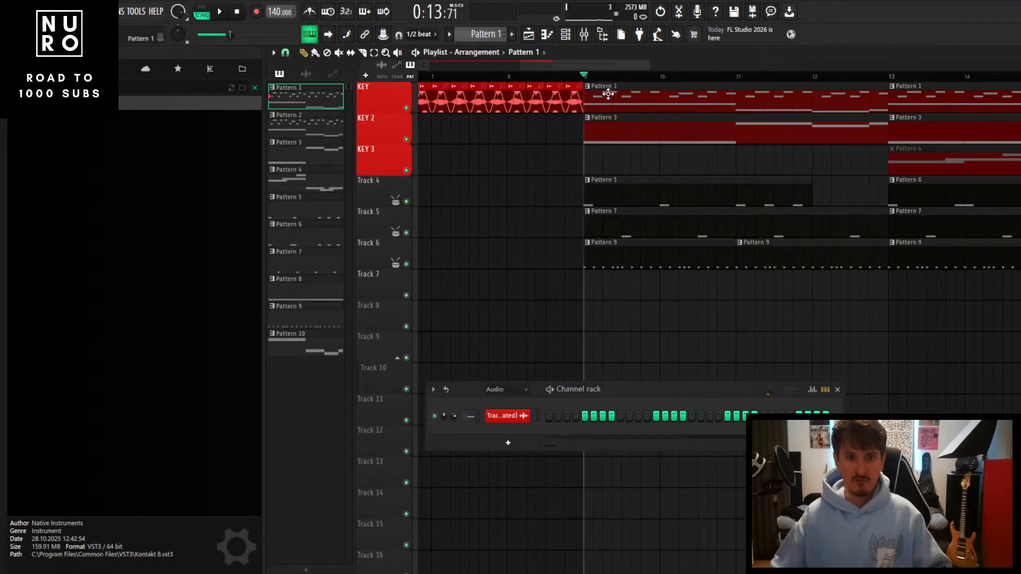
{"action": "left_click", "coordinate": [551, 37]}
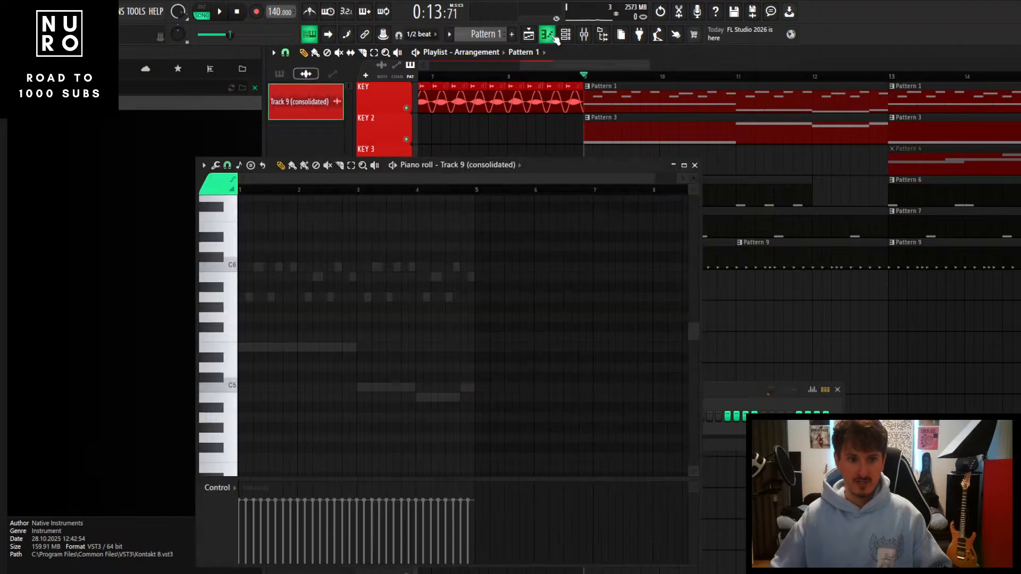
{"action": "left_click", "coordinate": [551, 36]}
Open the notes of the Pattern 1 clip at bar 9 and play its melody with the KEY track soloed
{"action": "double_click", "coordinate": [598, 90]}
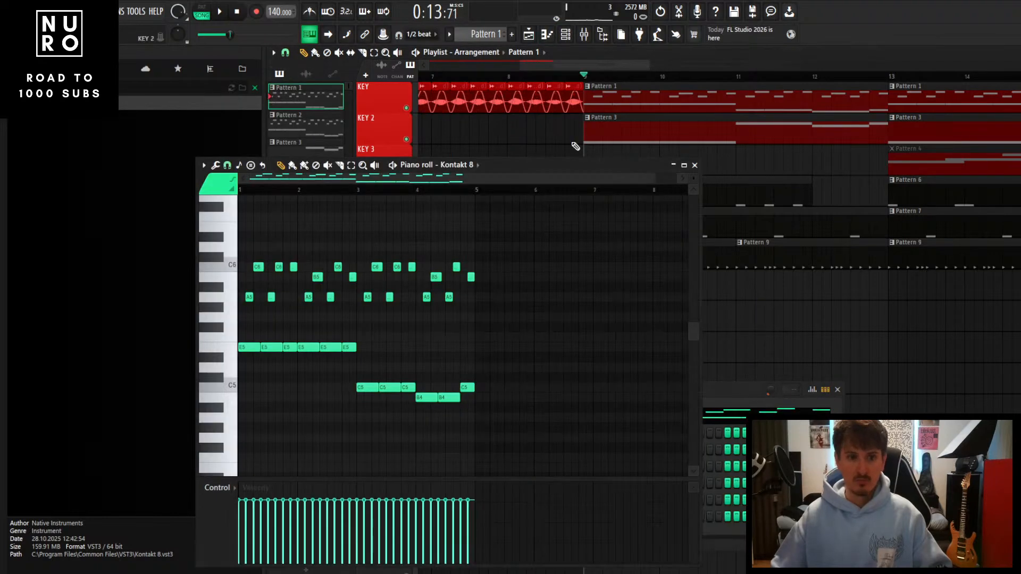
{"action": "scroll", "coordinate": [343, 320], "scroll_direction": "up", "scroll_amount": 5}
{"action": "left_click_drag", "start_coordinate": [416, 181], "coordinate": [353, 181]}
{"action": "scroll", "coordinate": [340, 290], "scroll_direction": "down", "scroll_amount": 4}
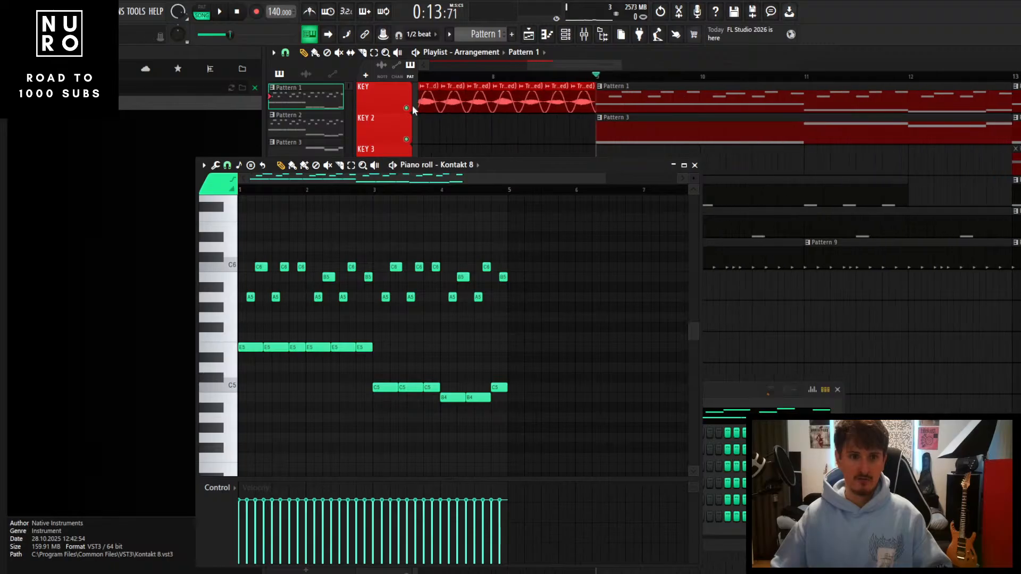
{"action": "key", "text": "space"}
{"action": "left_click_drag", "start_coordinate": [563, 165], "coordinate": [752, 117]}
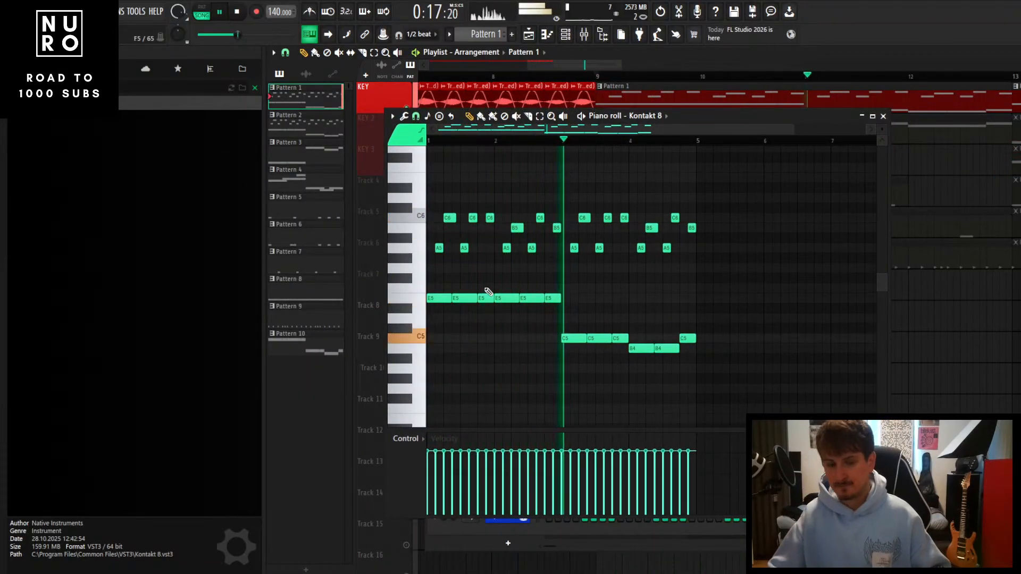
{"action": "key", "text": "space"}
Compare the Pattern 1 clip with its notes in the piano roll while playing the soloed melody from bar 9
{"action": "scroll", "coordinate": [449, 365], "scroll_direction": "up", "scroll_amount": 4}
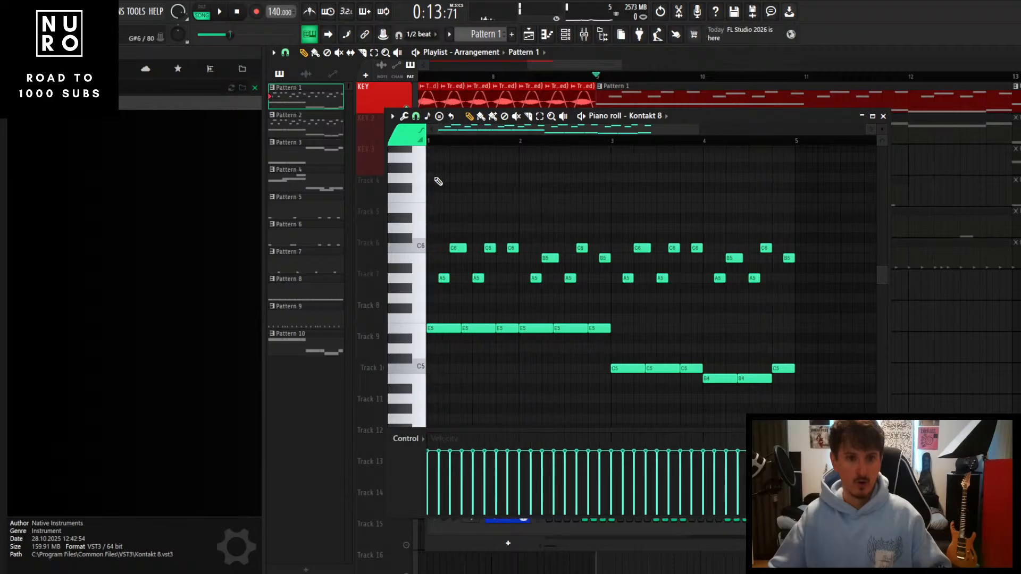
{"action": "scroll", "coordinate": [429, 307], "scroll_direction": "up", "scroll_amount": 5}
{"action": "scroll", "coordinate": [458, 306], "scroll_direction": "up", "scroll_amount": 2}
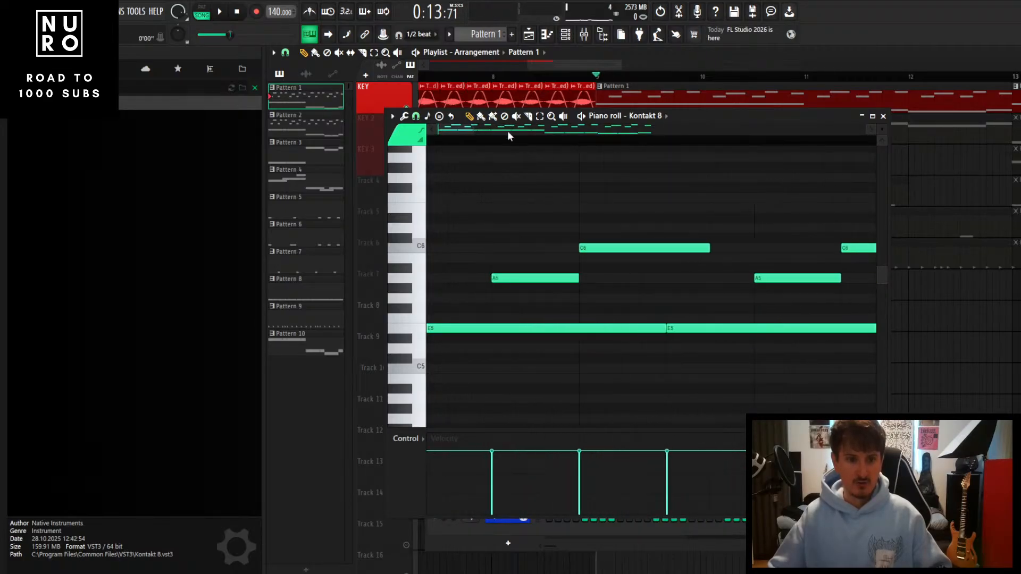
{"action": "left_click_drag", "start_coordinate": [455, 138], "coordinate": [450, 140]}
{"action": "left_click_drag", "start_coordinate": [719, 124], "coordinate": [627, 248]}
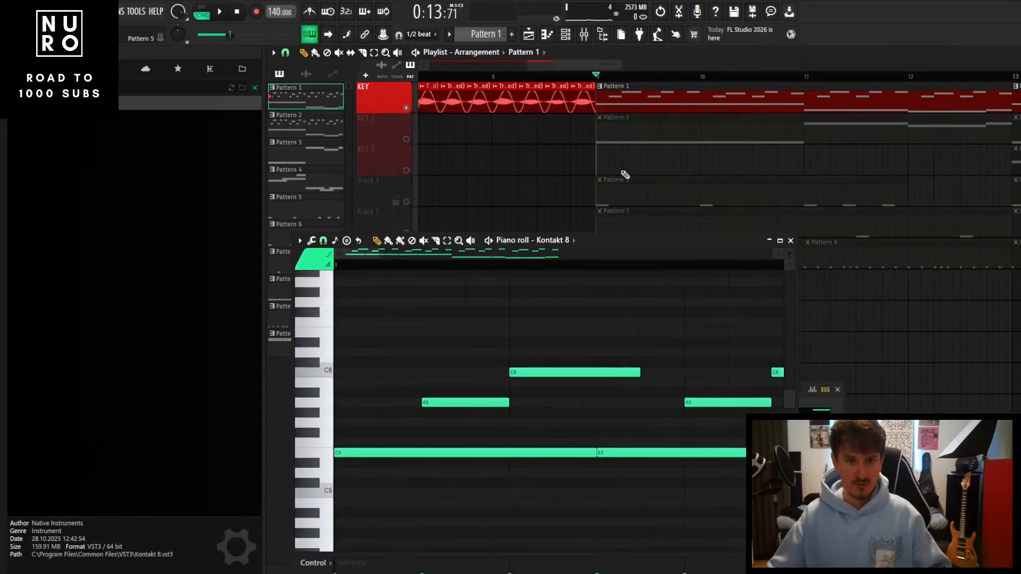
{"action": "scroll", "coordinate": [608, 104], "scroll_direction": "up", "scroll_amount": 9}
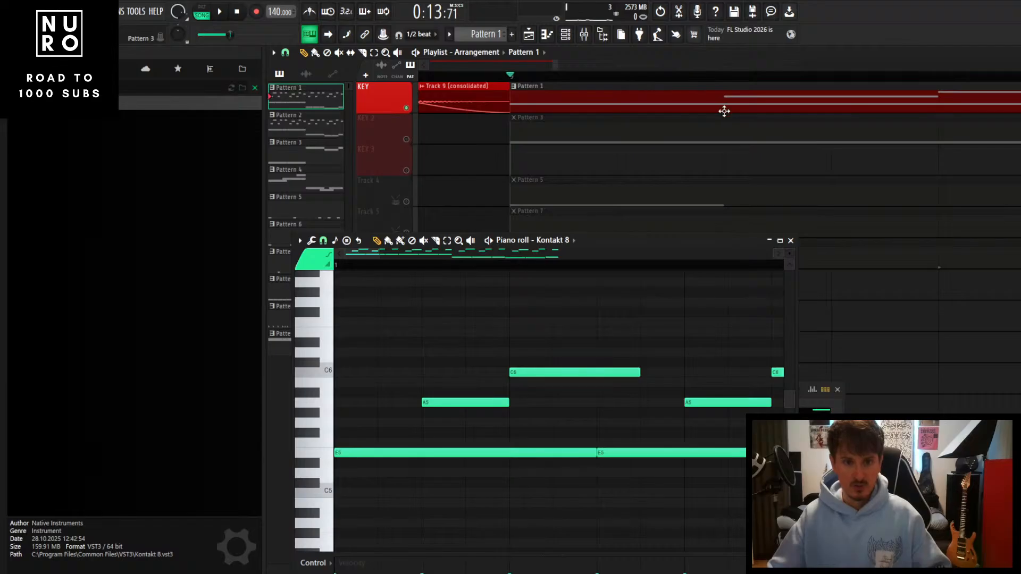
{"action": "key", "text": "space"}
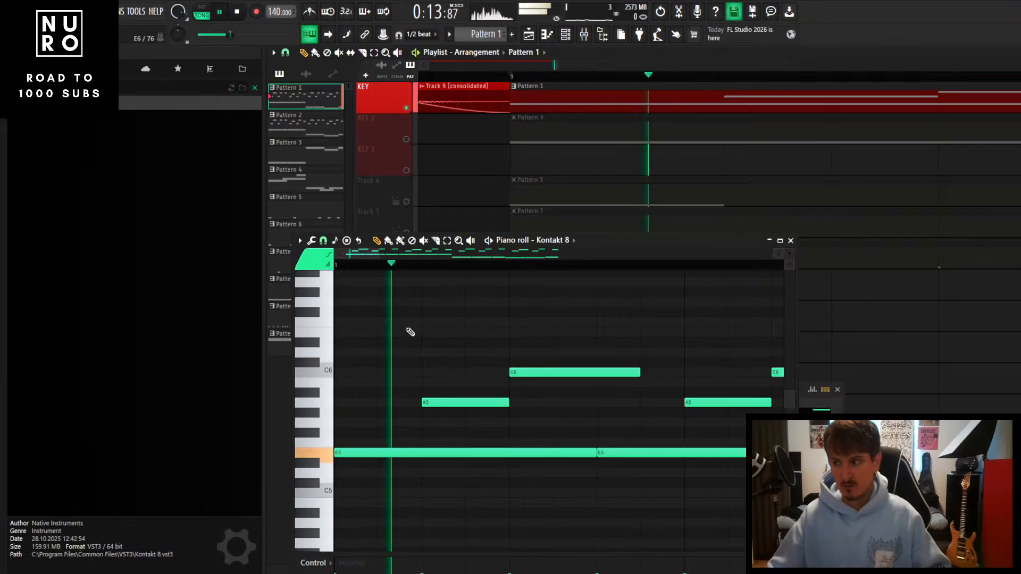
{"action": "scroll", "coordinate": [407, 333], "scroll_direction": "down", "scroll_amount": 6}
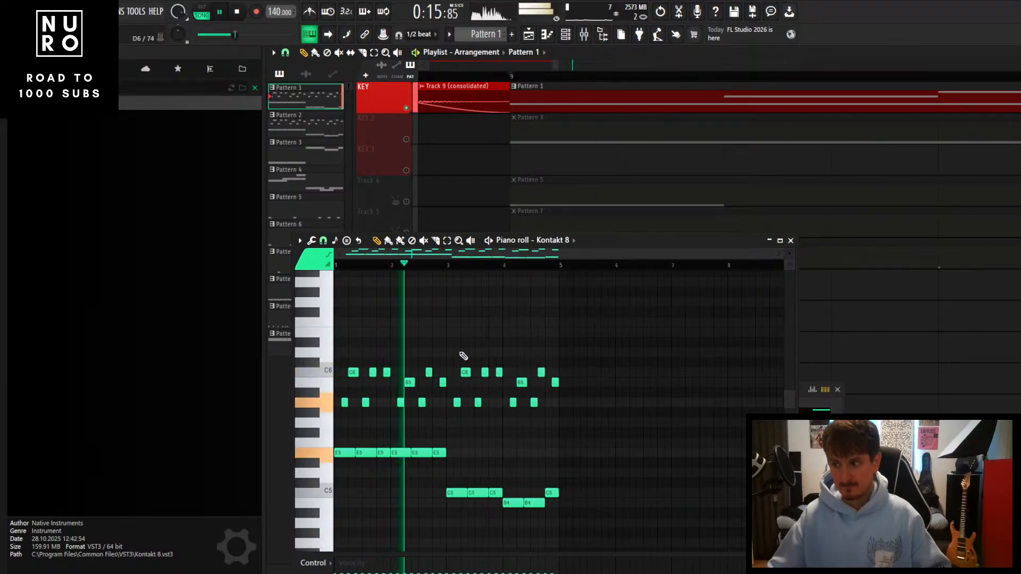
{"action": "scroll", "coordinate": [463, 355], "scroll_direction": "down", "scroll_amount": 1}
{"action": "scroll", "coordinate": [461, 355], "scroll_direction": "up", "scroll_amount": 5}
{"action": "scroll", "coordinate": [463, 382], "scroll_direction": "down", "scroll_amount": 5}
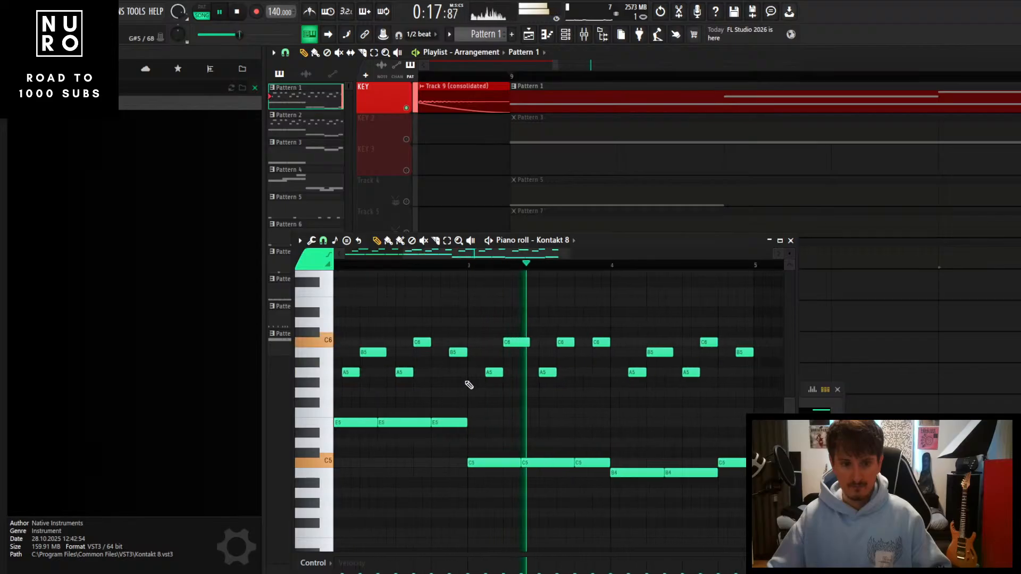
{"action": "left_click_drag", "start_coordinate": [608, 243], "coordinate": [682, 176]}
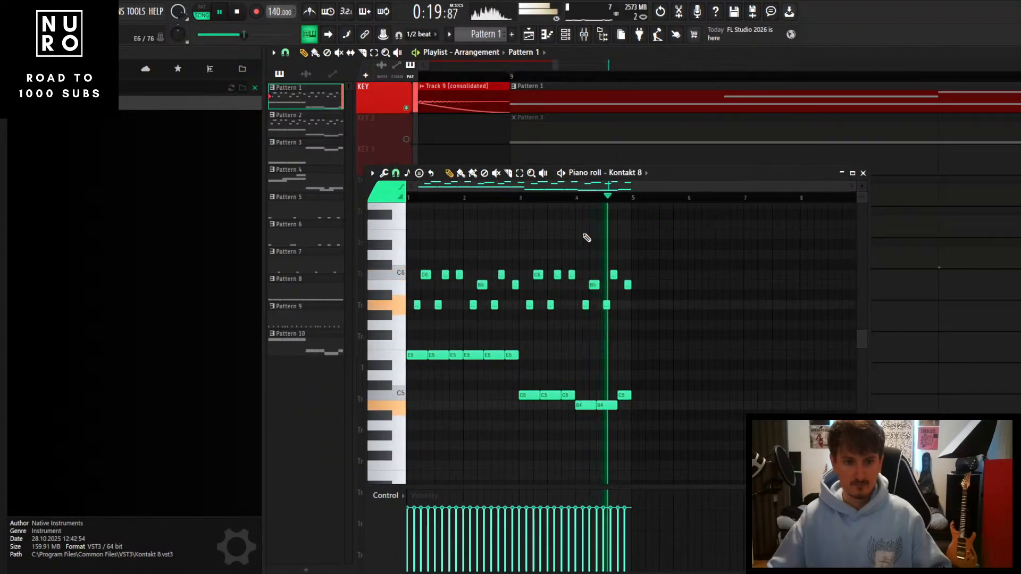
{"action": "key", "text": "space"}
Examine the timing of the upper and lower melody notes in Pattern 1 and replay them from bar 9
{"action": "scroll", "coordinate": [447, 255], "scroll_direction": "up", "scroll_amount": 5}
{"action": "scroll", "coordinate": [448, 255], "scroll_direction": "up", "scroll_amount": 4}
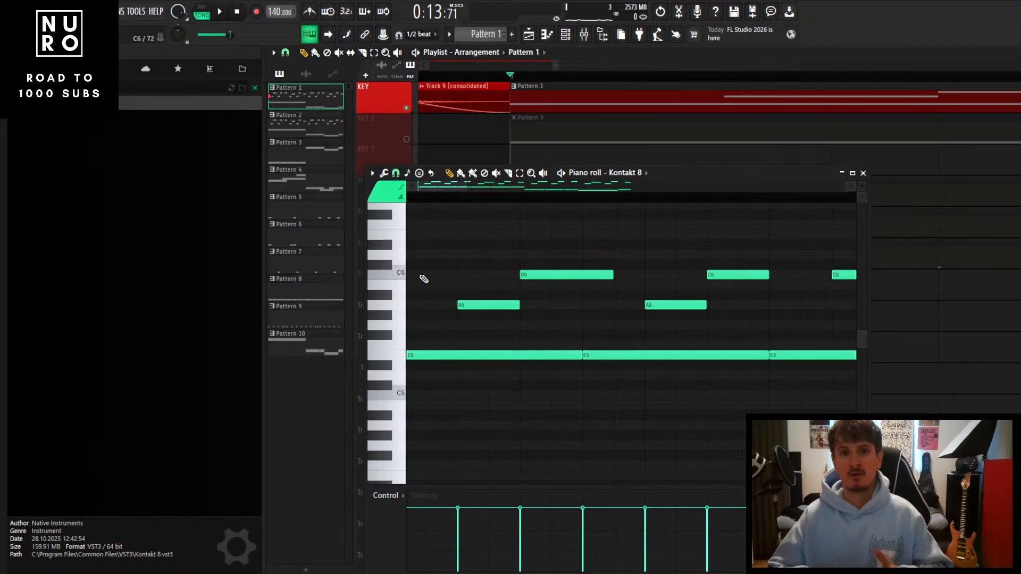
{"action": "scroll", "coordinate": [429, 281], "scroll_direction": "down", "scroll_amount": 3}
{"action": "scroll", "coordinate": [433, 283], "scroll_direction": "up", "scroll_amount": 2}
{"action": "scroll", "coordinate": [432, 285], "scroll_direction": "down", "scroll_amount": 2}
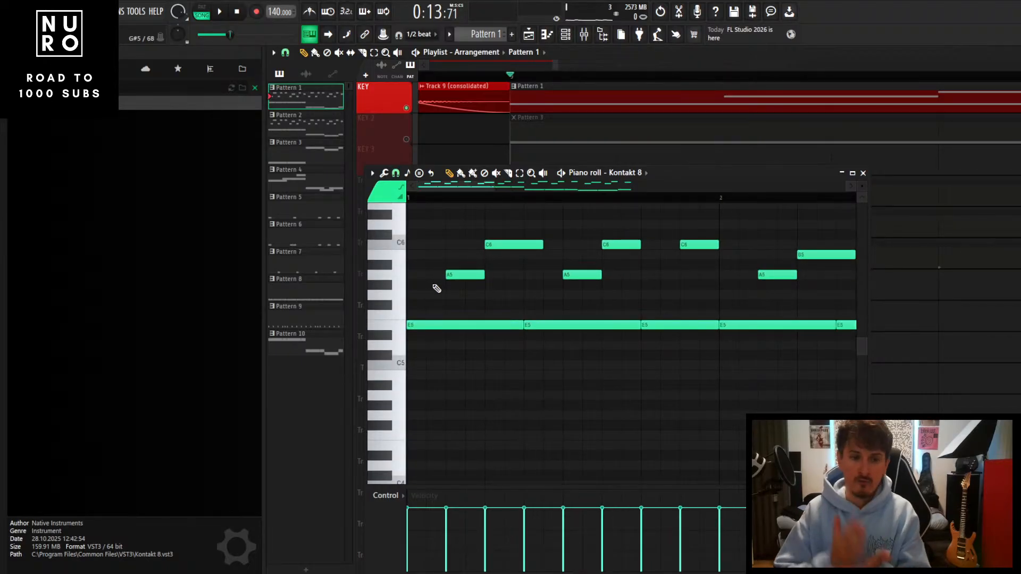
{"action": "scroll", "coordinate": [462, 314], "scroll_direction": "down", "scroll_amount": 3}
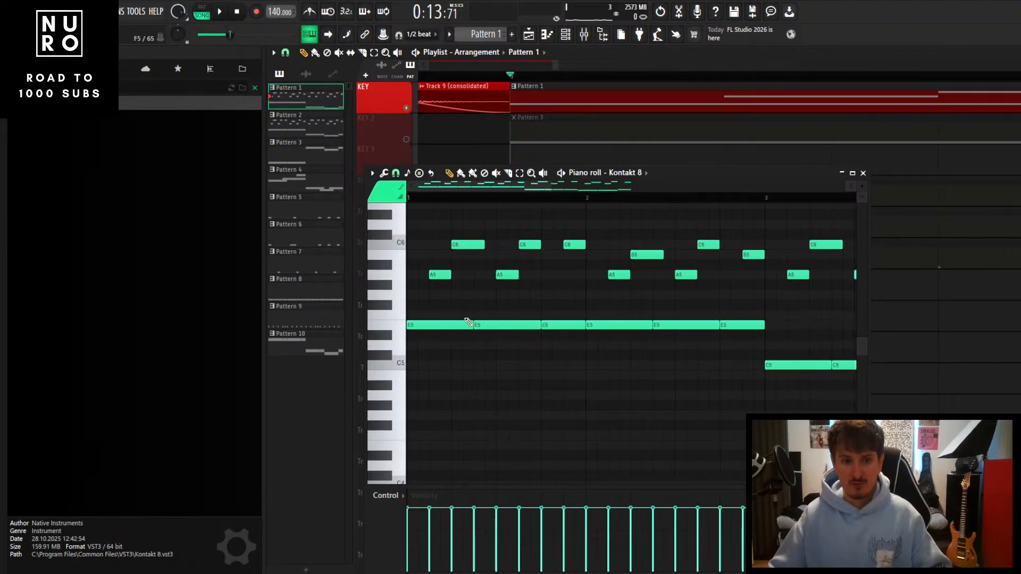
{"action": "scroll", "coordinate": [468, 322], "scroll_direction": "up", "scroll_amount": 1}
{"action": "key", "text": "space"}
{"action": "scroll", "coordinate": [465, 323], "scroll_direction": "down", "scroll_amount": 3}
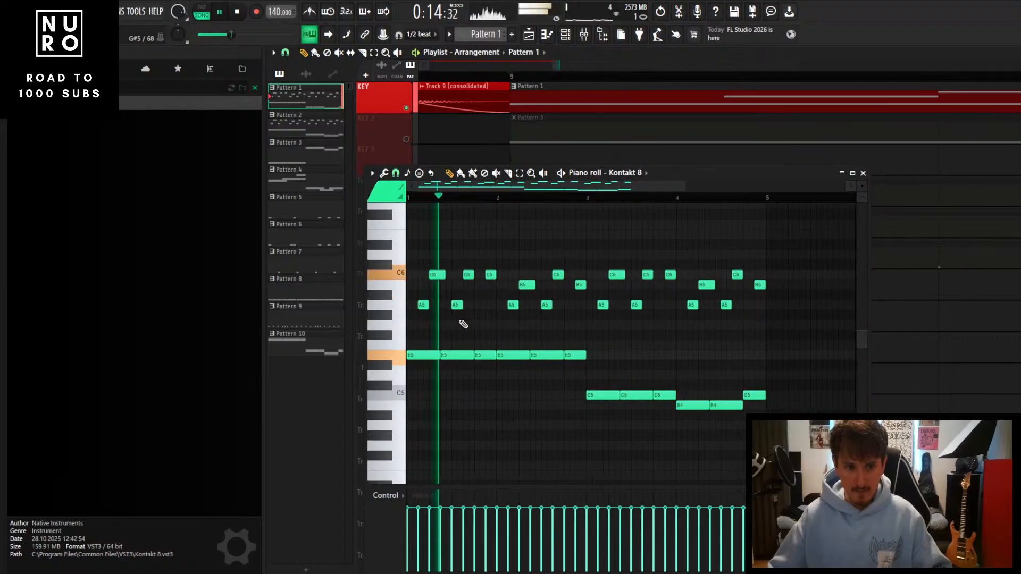
{"action": "scroll", "coordinate": [456, 322], "scroll_direction": "up", "scroll_amount": 4}
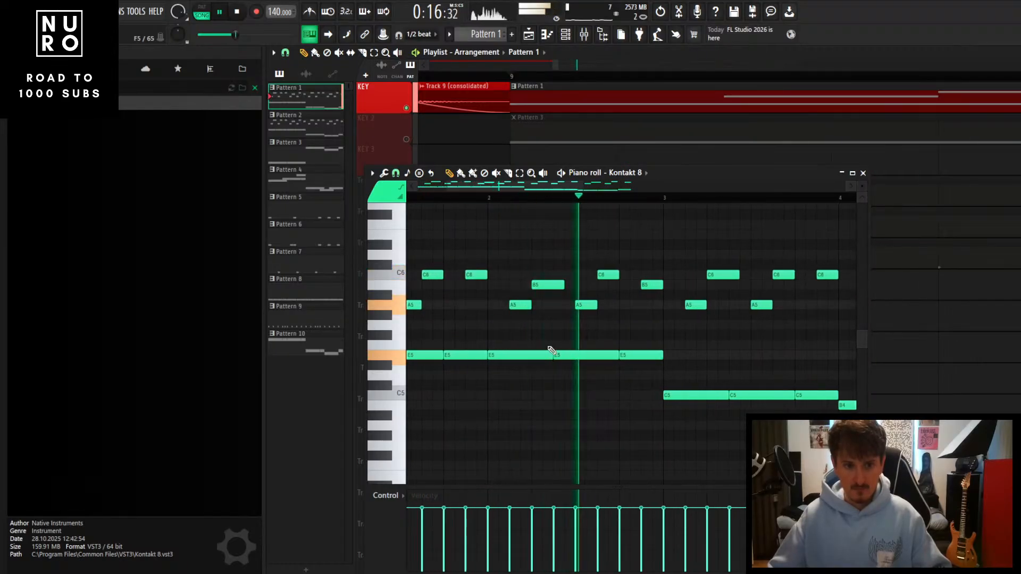
{"action": "scroll", "coordinate": [546, 344], "scroll_direction": "down", "scroll_amount": 3}
{"action": "key", "text": "space"}
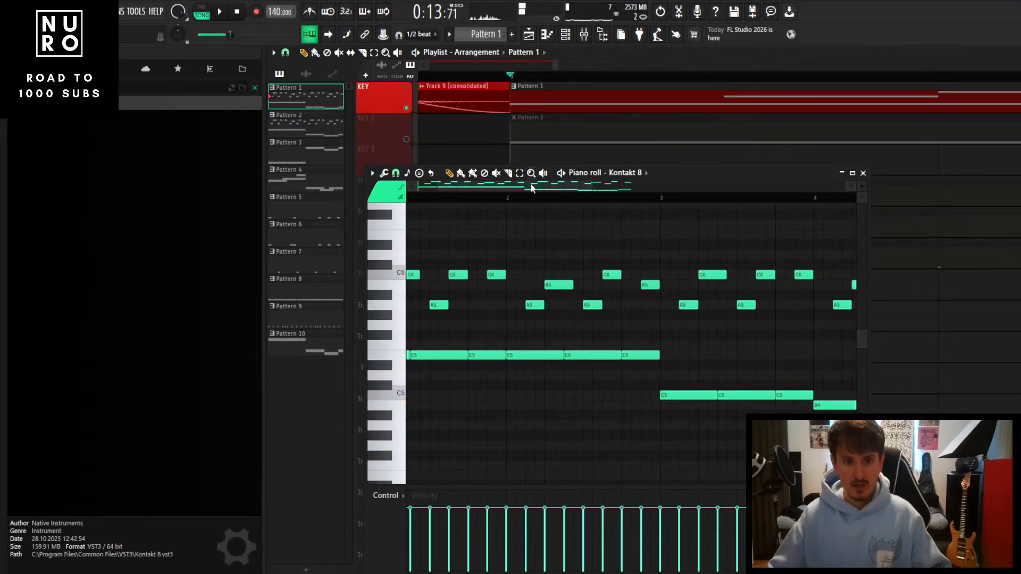
Inspect the first A5 and C6 notes of the Pattern 1 melody up close
{"action": "scroll", "coordinate": [466, 306], "scroll_direction": "up", "scroll_amount": 4}
{"action": "scroll", "coordinate": [465, 306], "scroll_direction": "up", "scroll_amount": 5}
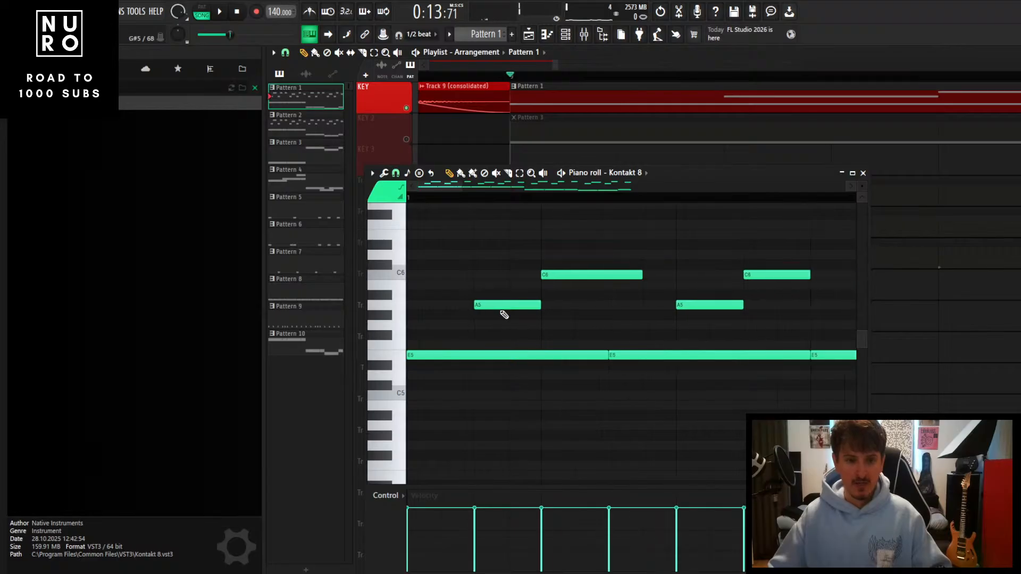
{"action": "scroll", "coordinate": [468, 299], "scroll_direction": "up", "scroll_amount": 2}
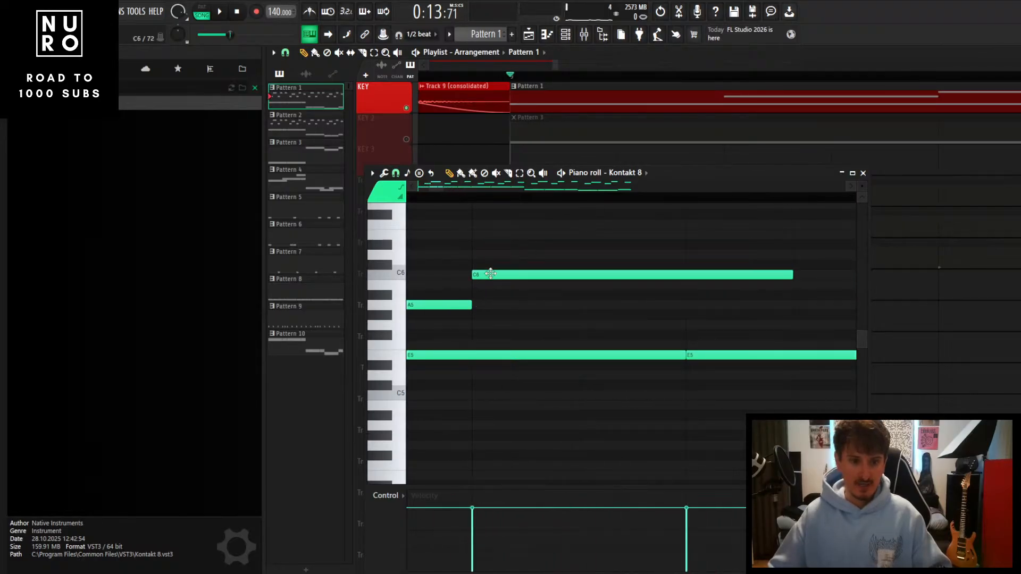
Try delaying the first two C6 notes in the first bar, and undo both note moves after auditioning them
{"action": "left_click_drag", "start_coordinate": [490, 273], "coordinate": [577, 284]}
{"action": "scroll", "coordinate": [578, 284], "scroll_direction": "down", "scroll_amount": 3}
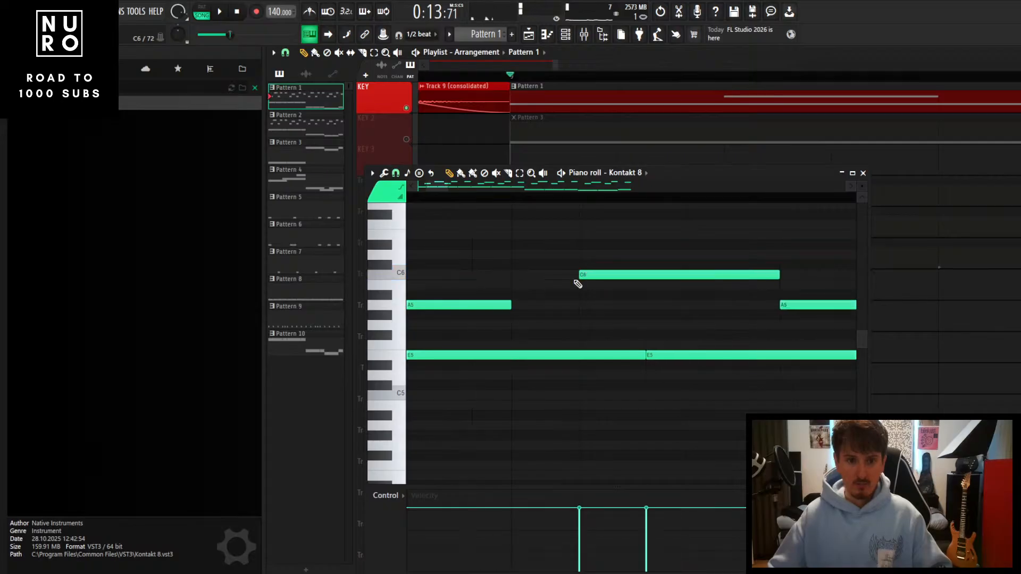
{"action": "scroll", "coordinate": [577, 284], "scroll_direction": "down", "scroll_amount": 3}
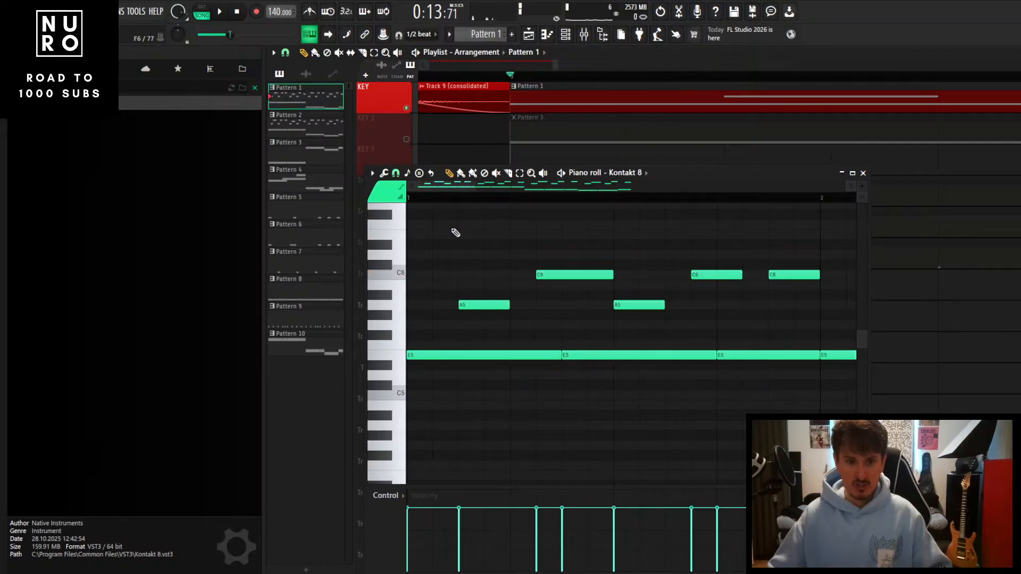
{"action": "key", "text": "space"}
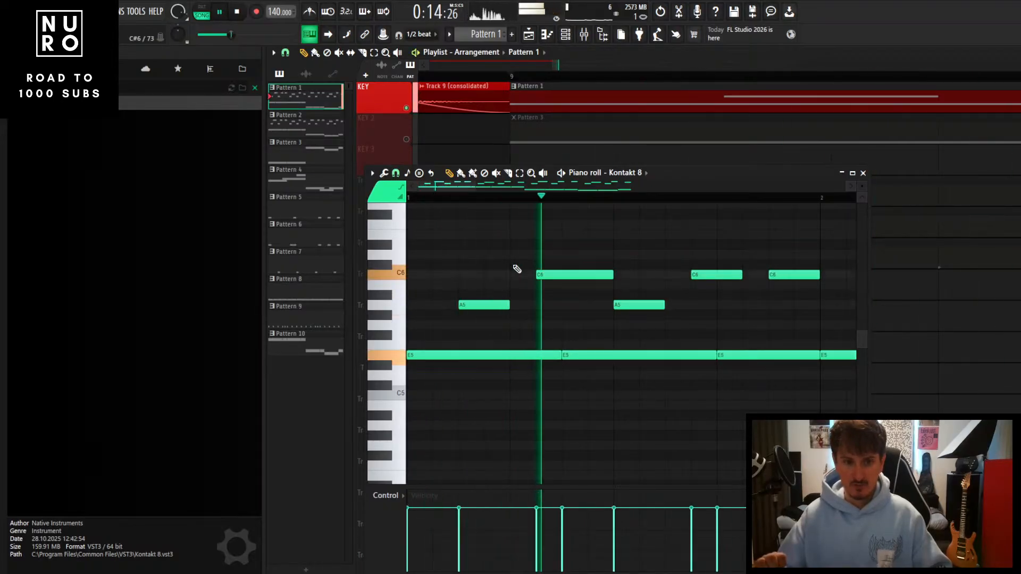
{"action": "key", "text": "space"}
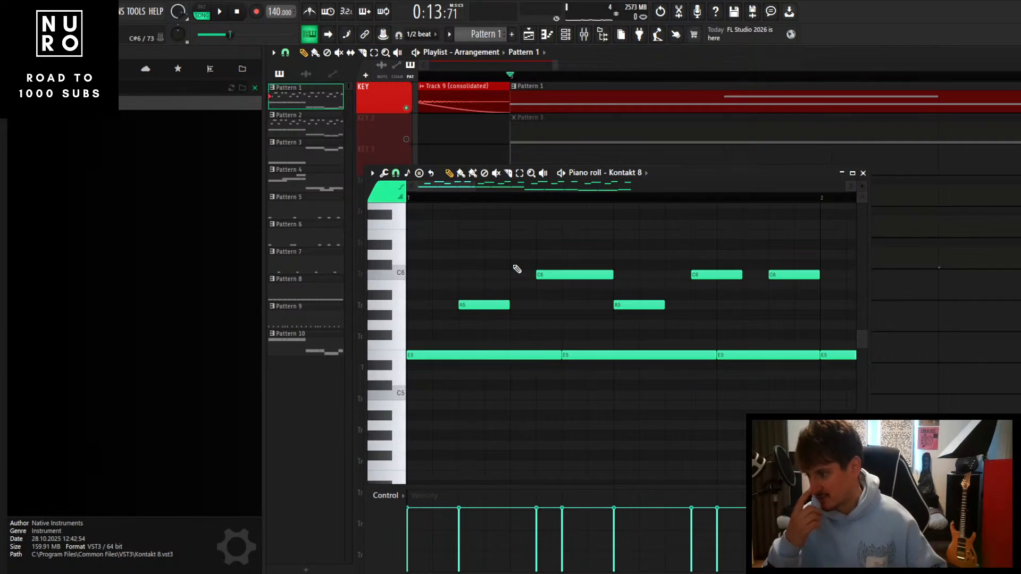
{"action": "key", "text": "ctrl+z"}
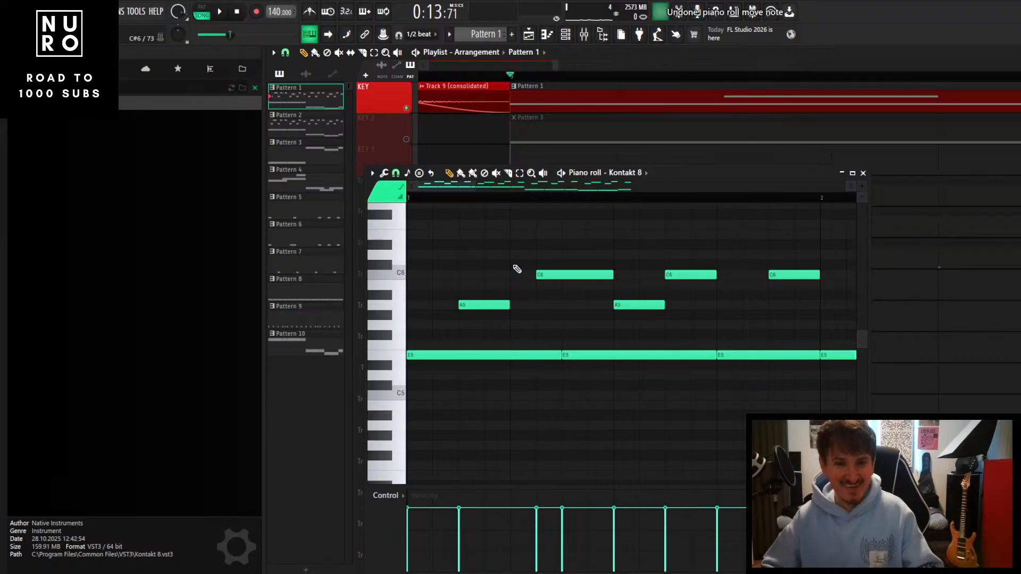
{"action": "key", "text": "ctrl+z"}
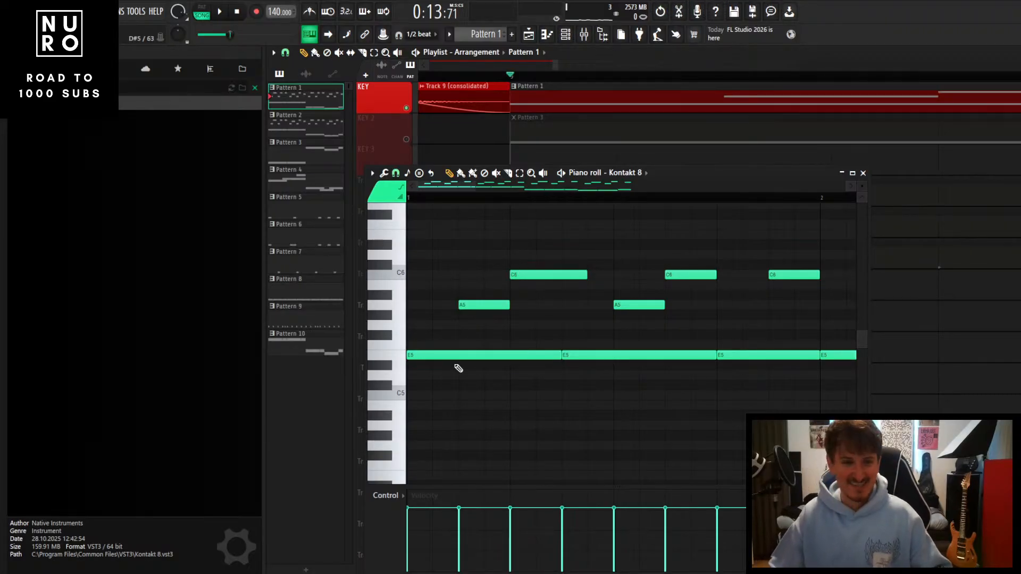
{"action": "left_click_drag", "start_coordinate": [485, 221], "coordinate": [679, 275]}
{"action": "scroll", "coordinate": [478, 306], "scroll_direction": "up", "scroll_amount": 5, "text": "ctrl"}
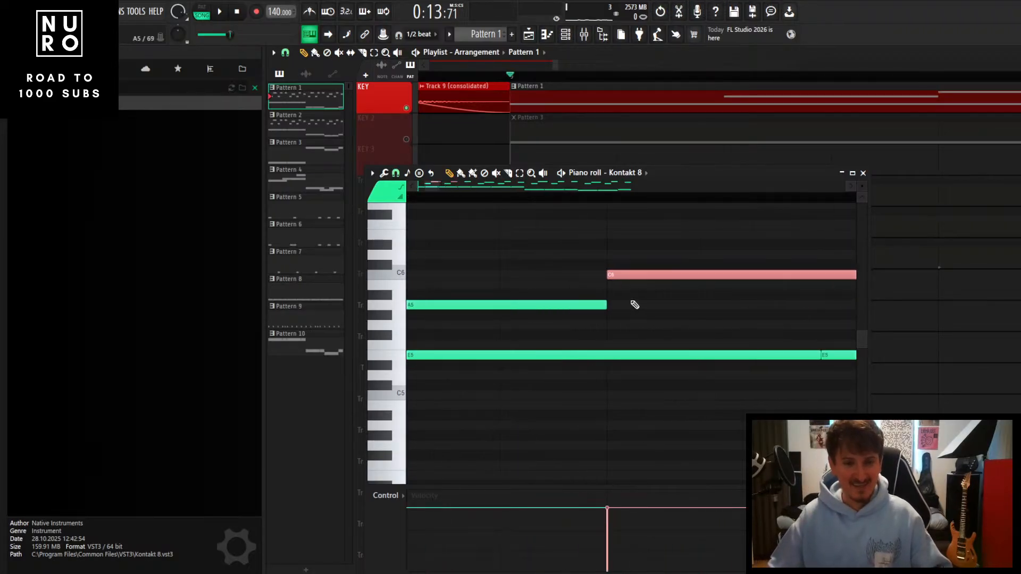
{"action": "scroll", "coordinate": [599, 308], "scroll_direction": "down", "scroll_amount": 4, "text": "ctrl"}
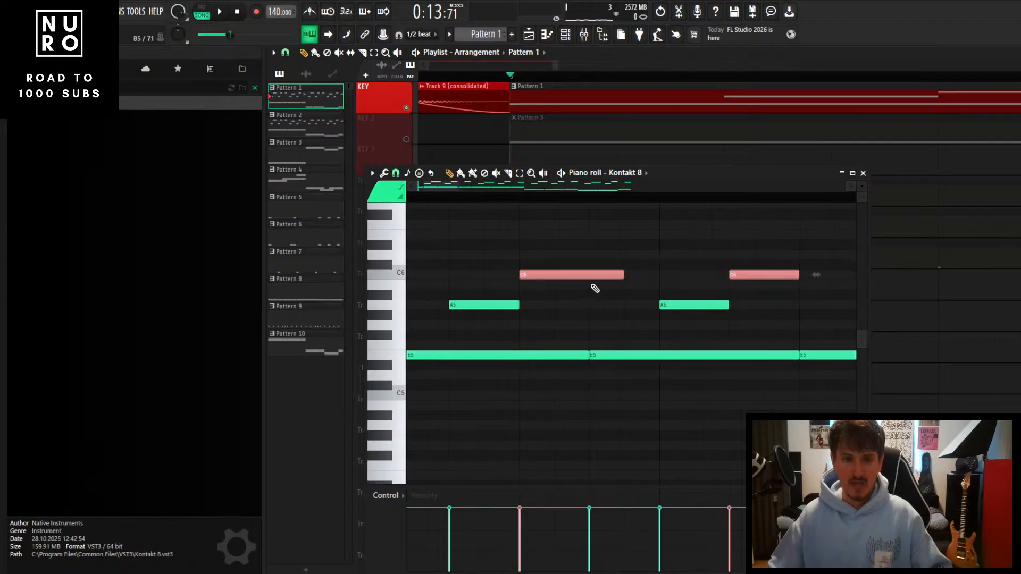
{"action": "scroll", "coordinate": [595, 288], "scroll_direction": "up", "scroll_amount": 2, "text": "ctrl"}
{"action": "scroll", "coordinate": [494, 274], "scroll_direction": "up", "scroll_amount": 3, "text": "ctrl"}
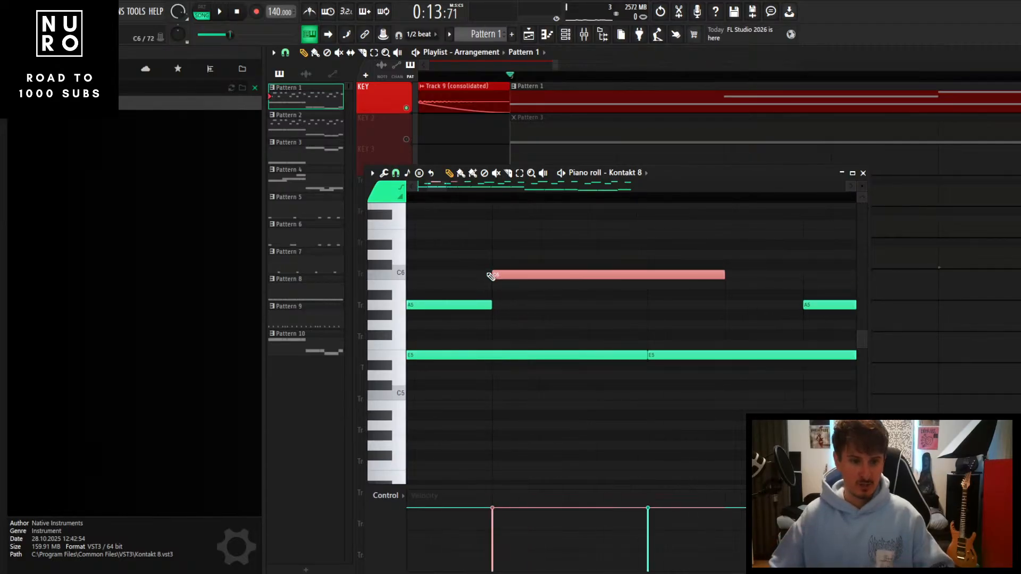
{"action": "scroll", "coordinate": [492, 275], "scroll_direction": "down", "scroll_amount": 7, "text": "ctrl"}
{"action": "left_click", "coordinate": [518, 248], "text": "ctrl"}
{"action": "scroll", "coordinate": [494, 259], "scroll_direction": "down", "scroll_amount": 3, "text": "ctrl"}
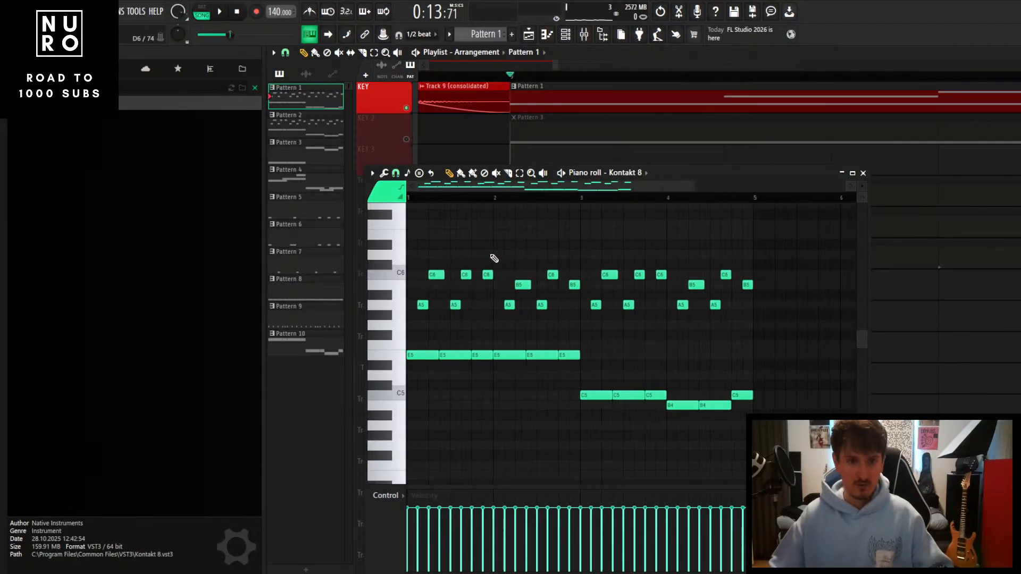
{"action": "left_click_drag", "start_coordinate": [420, 246], "coordinate": [771, 279], "text": "ctrl"}
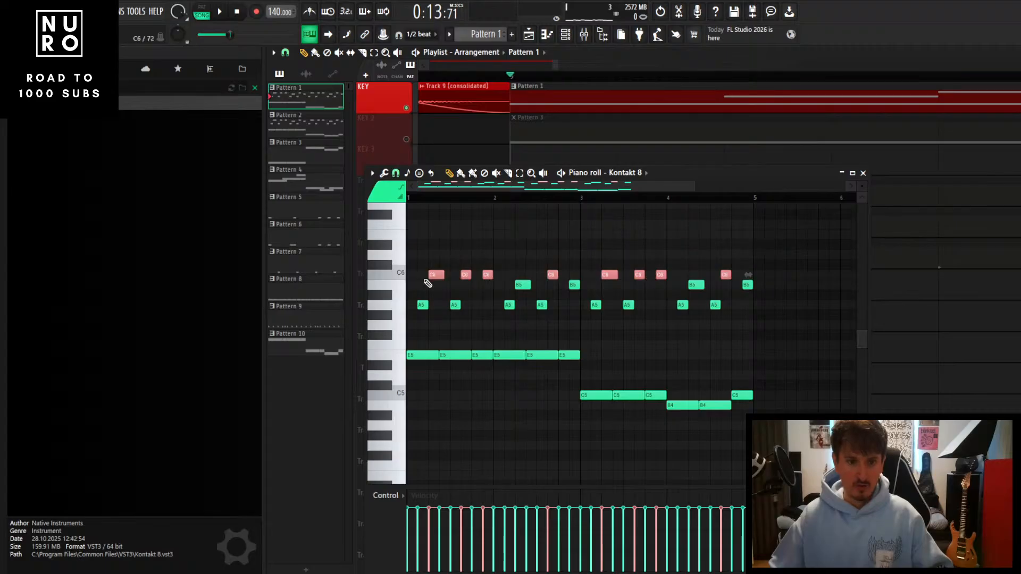
{"action": "scroll", "coordinate": [422, 283], "scroll_direction": "up", "scroll_amount": 4, "text": "ctrl"}
{"action": "scroll", "coordinate": [424, 277], "scroll_direction": "down", "scroll_amount": 6, "text": "ctrl"}
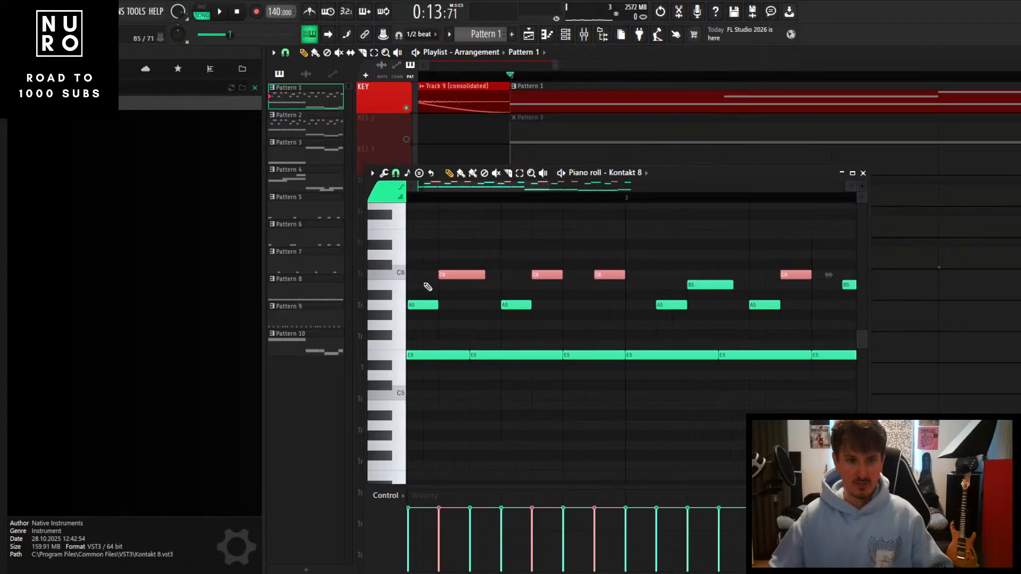
{"action": "left_click", "coordinate": [418, 249]}
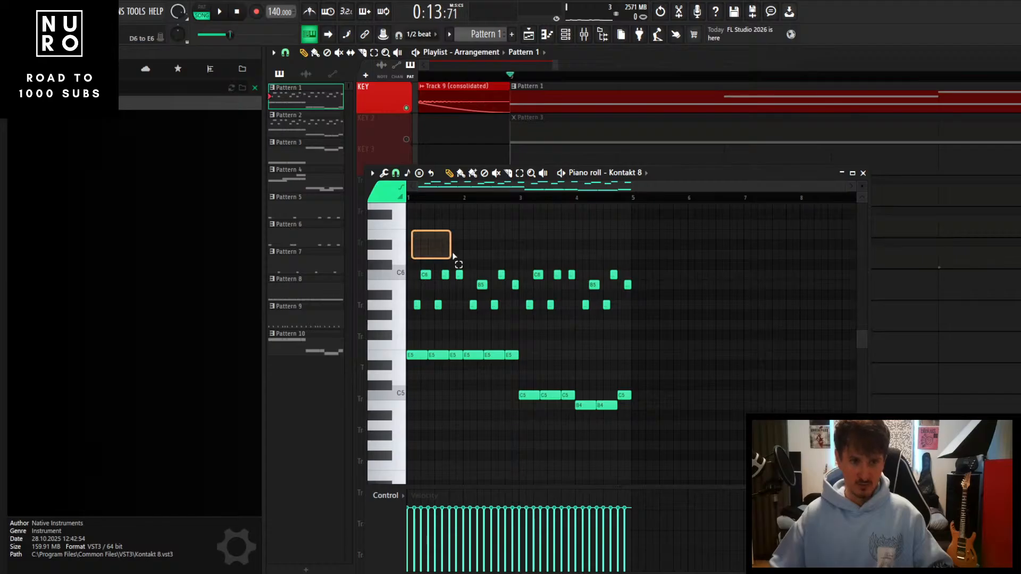
{"action": "left_click_drag", "start_coordinate": [453, 256], "coordinate": [513, 269], "text": "ctrl"}
{"action": "left_click_drag", "start_coordinate": [427, 246], "coordinate": [643, 277], "text": "ctrl"}
{"action": "left_click", "coordinate": [456, 242]}
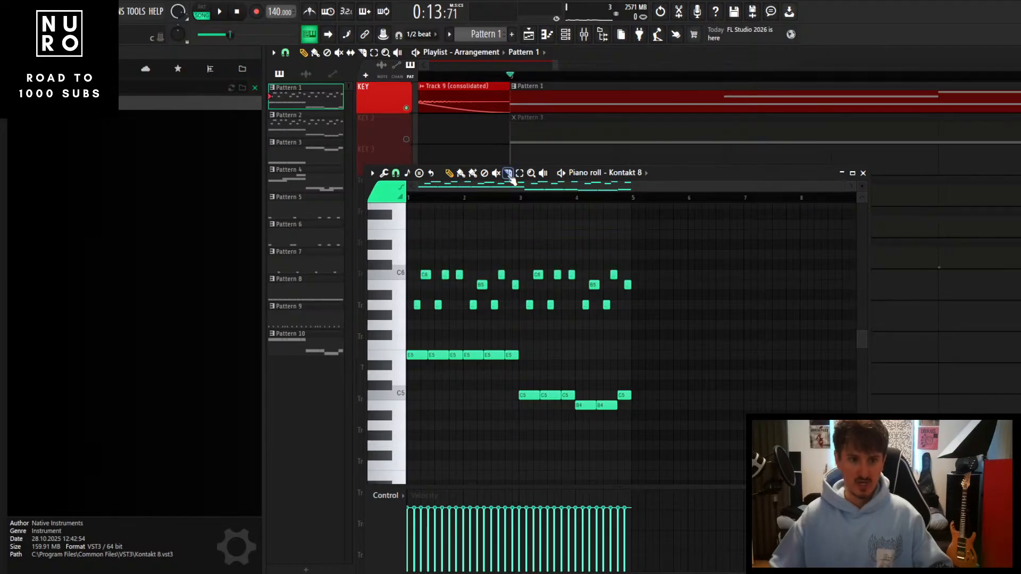
Select all the C6 notes across the four bars and nudge them slightly later, just behind the grid
{"action": "left_click_drag", "start_coordinate": [414, 243], "coordinate": [638, 275], "text": "ctrl"}
{"action": "scroll", "coordinate": [406, 273], "scroll_direction": "up", "scroll_amount": 8, "text": "ctrl"}
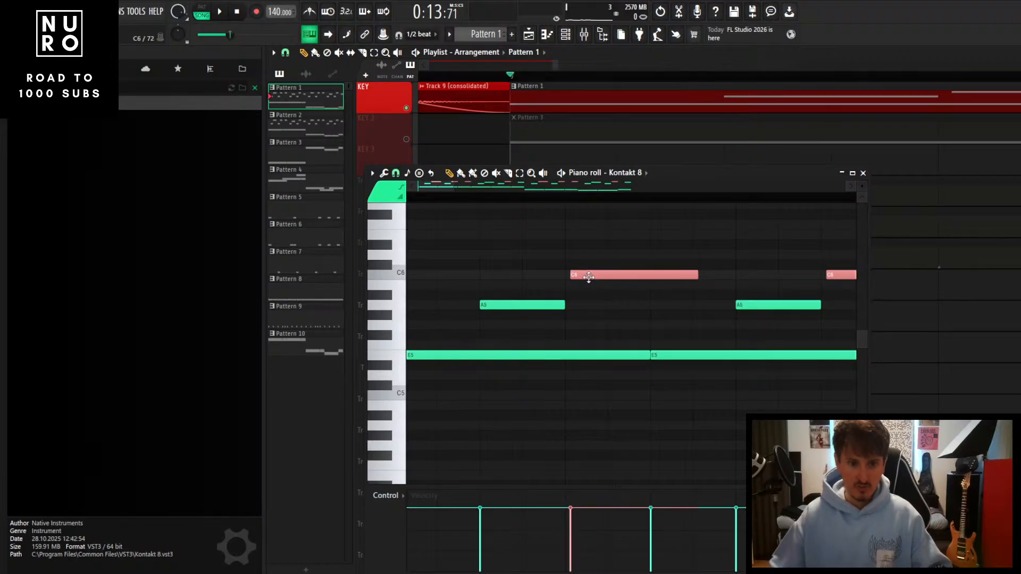
{"action": "scroll", "coordinate": [570, 290], "scroll_direction": "up", "scroll_amount": 3, "text": "ctrl"}
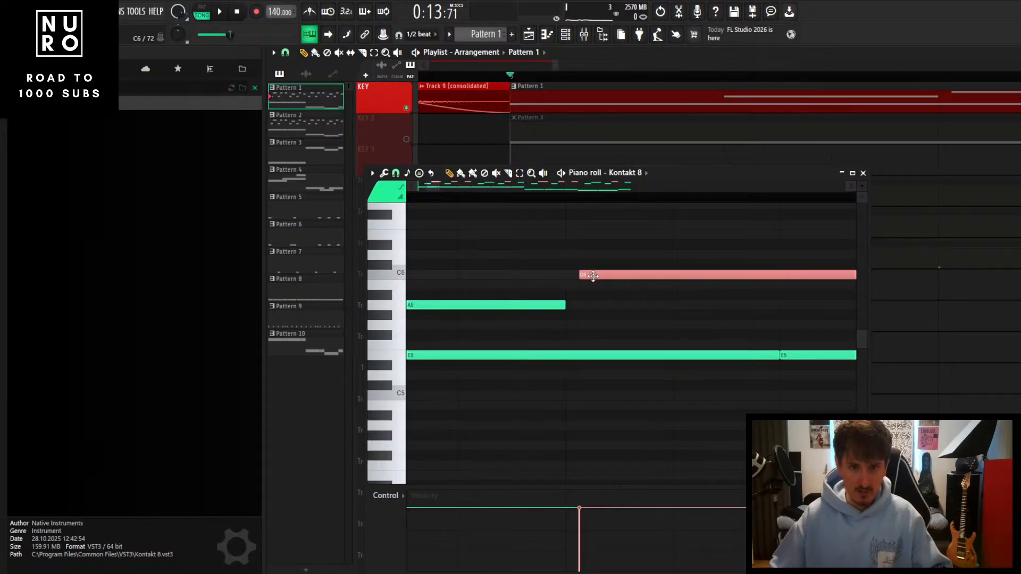
{"action": "scroll", "coordinate": [936, 109], "scroll_direction": "left", "scroll_amount": 4}
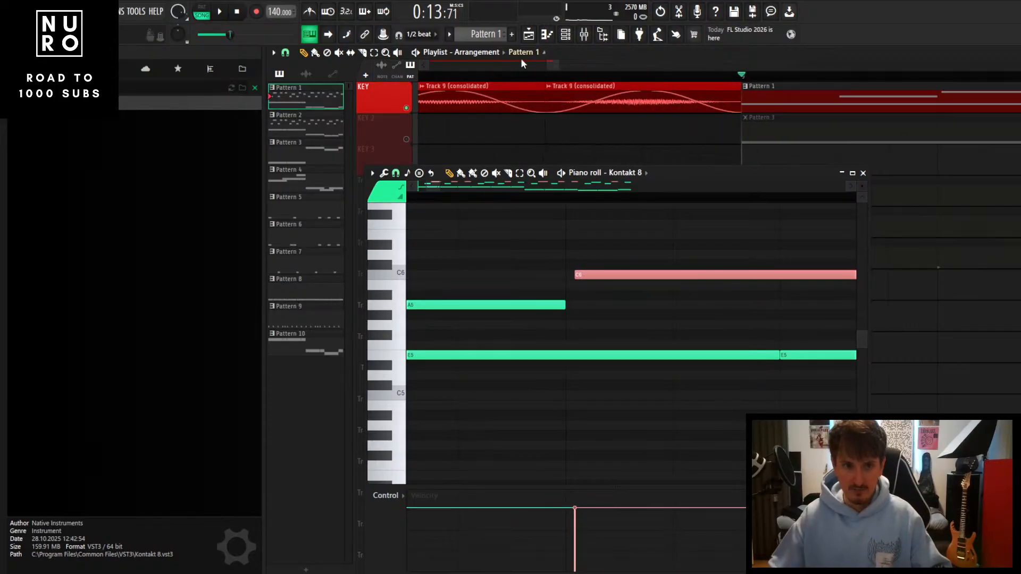
{"action": "scroll", "coordinate": [552, 65], "scroll_direction": "right", "scroll_amount": 5}
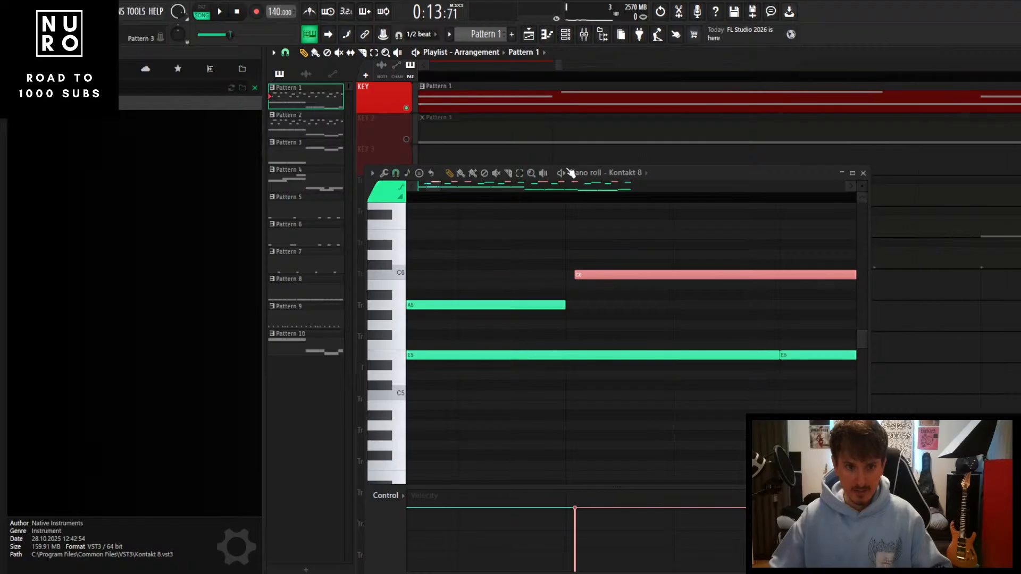
Play the four-bar pattern to audition the timing of the shifted C6 notes
{"action": "scroll", "coordinate": [587, 282], "scroll_direction": "down", "scroll_amount": 5, "text": "ctrl"}
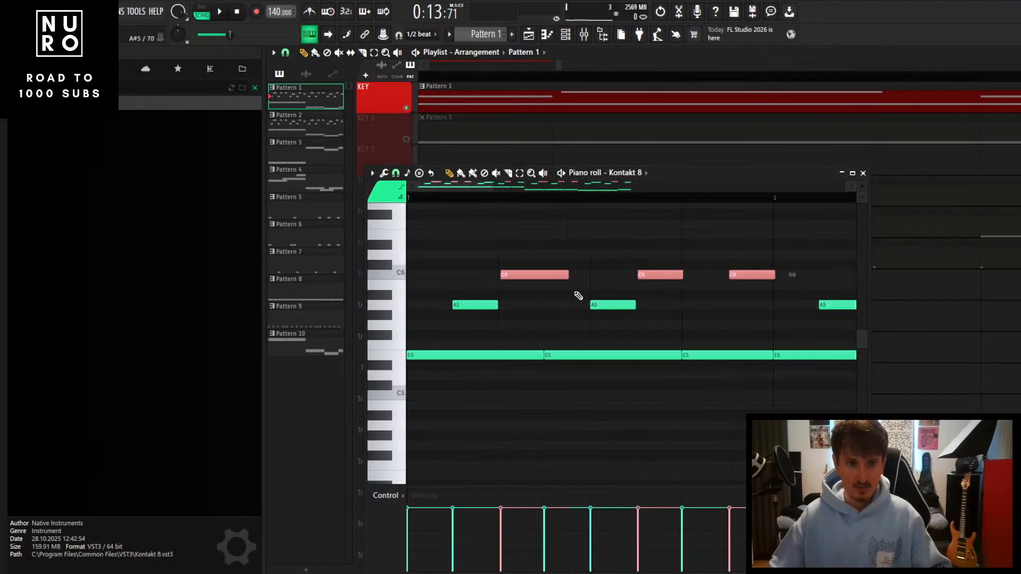
{"action": "key", "text": "space"}
{"action": "scroll", "coordinate": [527, 334], "scroll_direction": "down", "scroll_amount": 3, "text": "ctrl"}
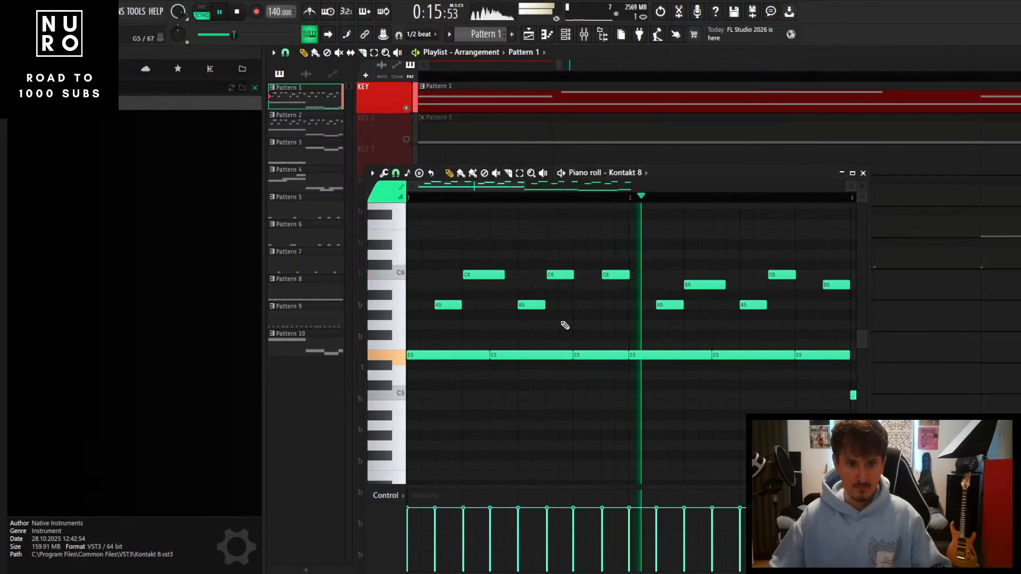
{"action": "scroll", "coordinate": [556, 325], "scroll_direction": "down", "scroll_amount": 2, "text": "ctrl"}
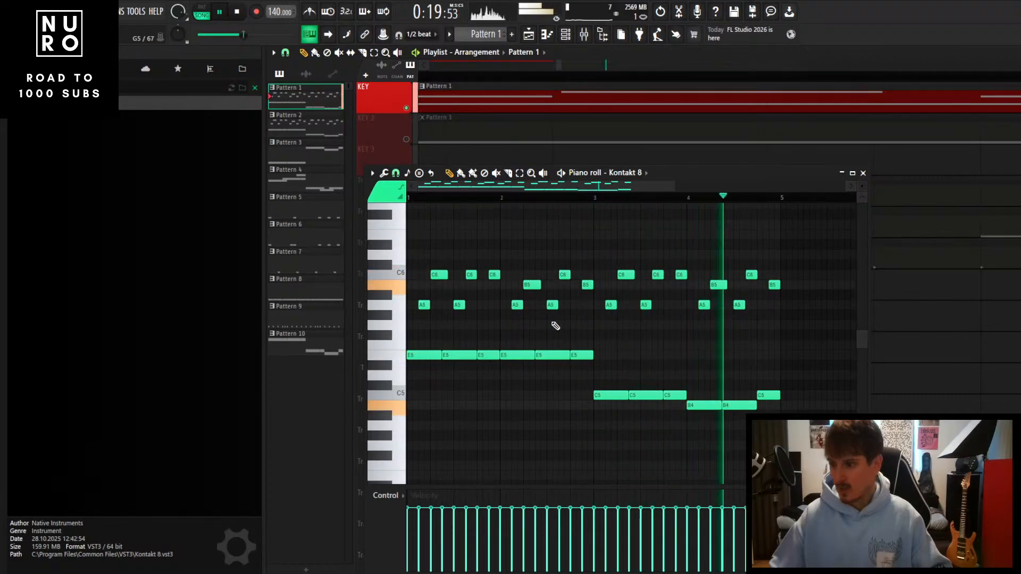
{"action": "key", "text": "space"}
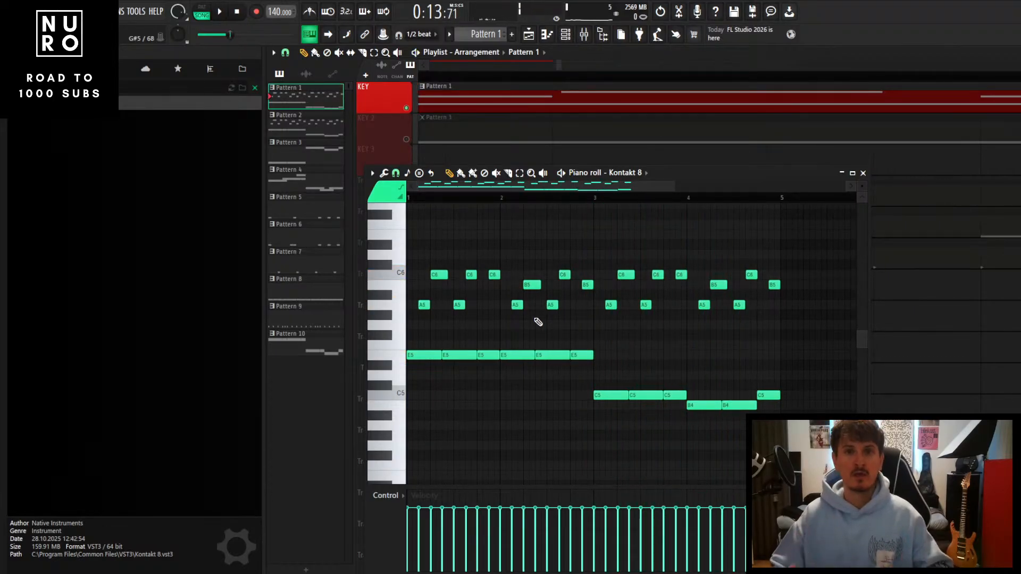
Nudge individual E5 notes in bar 1 and at the start of bar 2 slightly off the grid
{"action": "scroll", "coordinate": [538, 321], "scroll_direction": "up", "scroll_amount": 5, "text": "ctrl"}
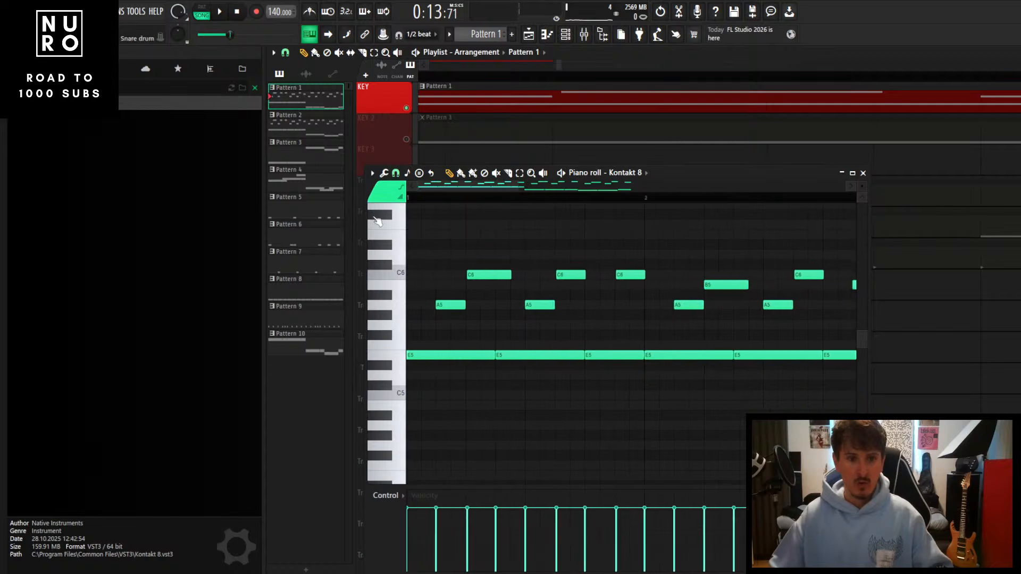
{"action": "scroll", "coordinate": [581, 367], "scroll_direction": "up", "scroll_amount": 2, "text": "ctrl"}
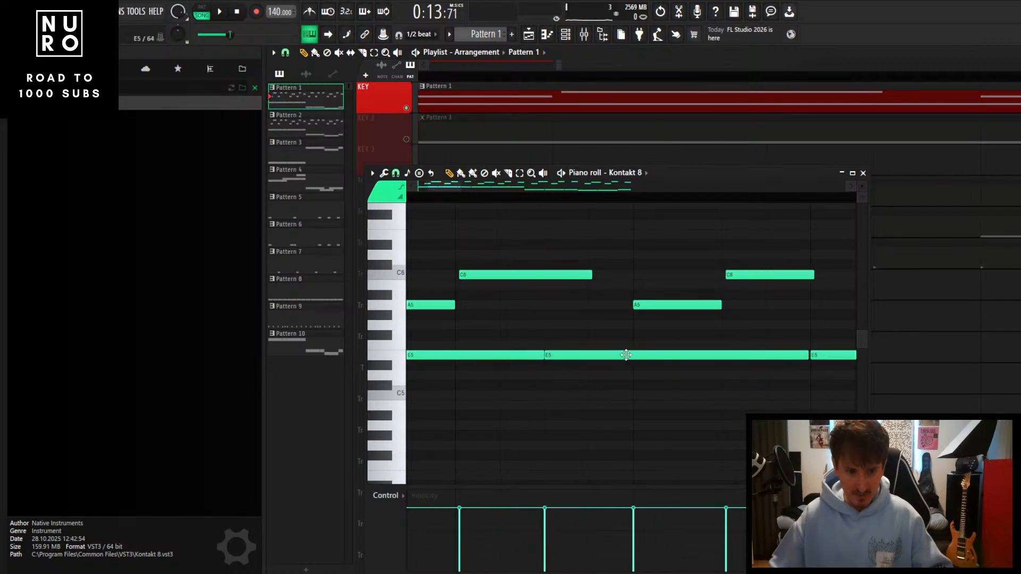
{"action": "scroll", "coordinate": [517, 357], "scroll_direction": "up", "scroll_amount": 3, "text": "ctrl"}
{"action": "scroll", "coordinate": [585, 373], "scroll_direction": "down", "scroll_amount": 5, "text": "ctrl"}
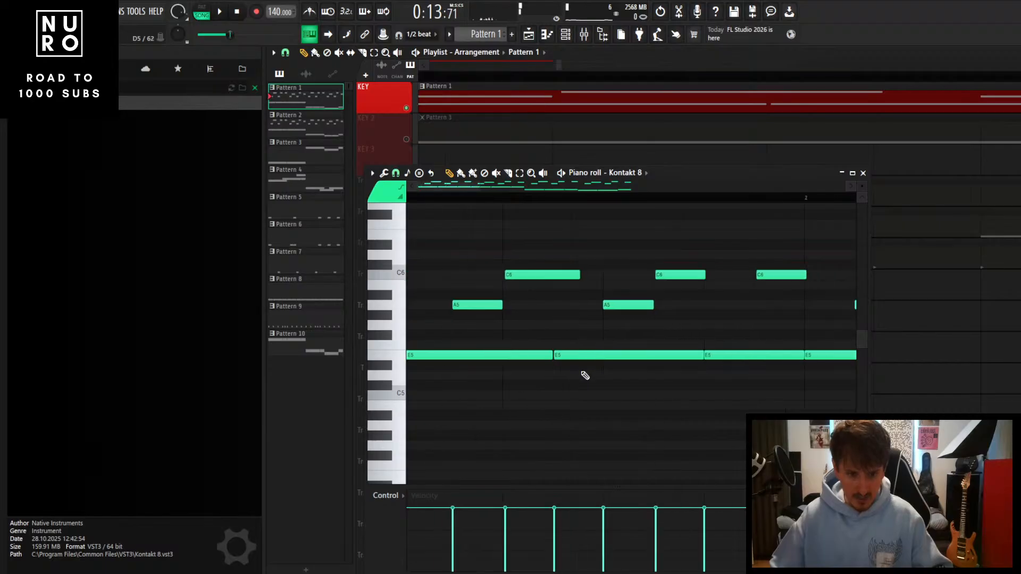
{"action": "scroll", "coordinate": [668, 383], "scroll_direction": "down", "scroll_amount": 1, "text": "ctrl"}
{"action": "scroll", "coordinate": [673, 372], "scroll_direction": "up", "scroll_amount": 5, "text": "ctrl"}
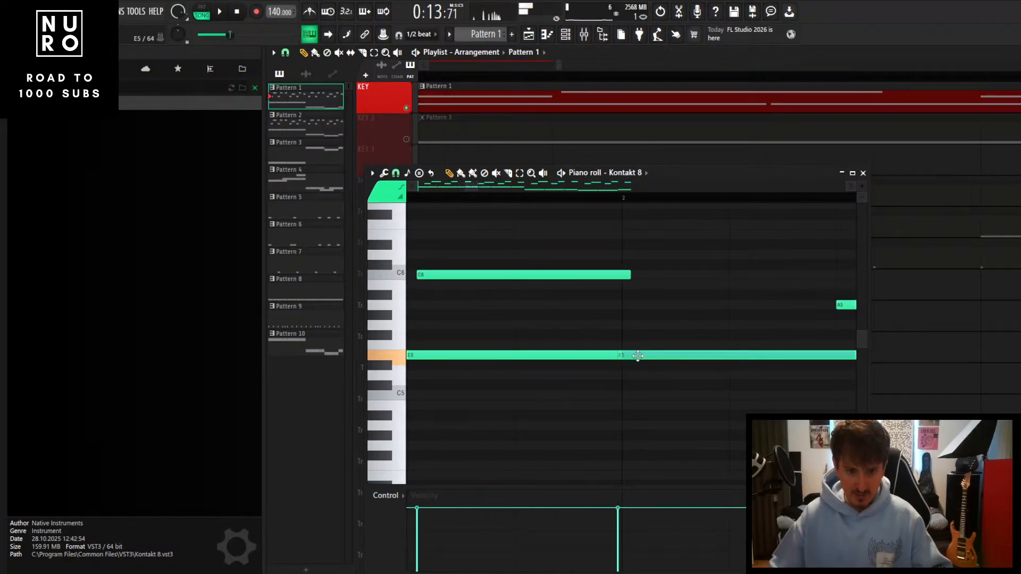
{"action": "left_click", "coordinate": [594, 360]}
{"action": "scroll", "coordinate": [600, 365], "scroll_direction": "down", "scroll_amount": 6, "text": "ctrl"}
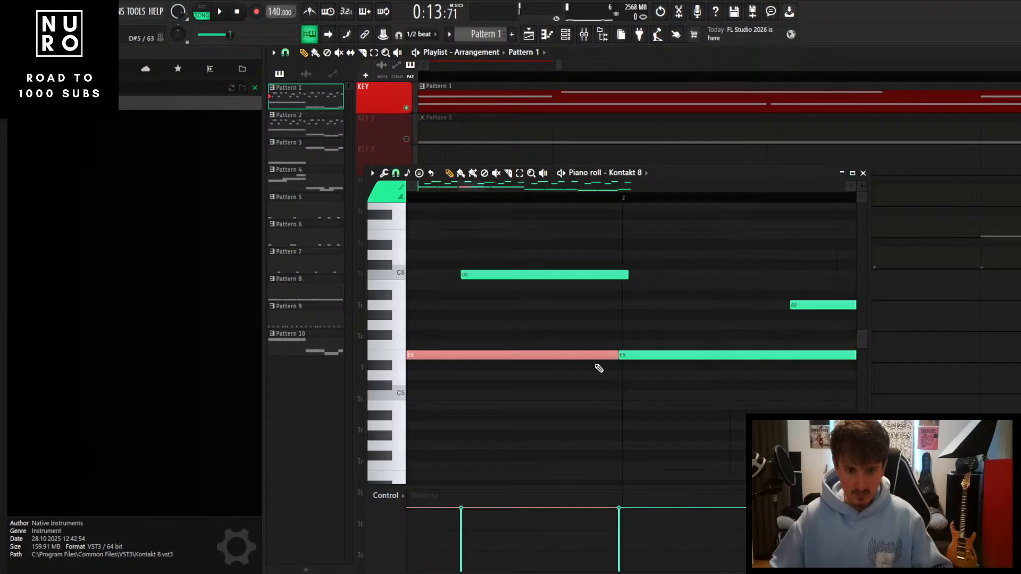
Adjust the timing of individual C5 notes in bar 3 by very small offsets from the grid
{"action": "scroll", "coordinate": [601, 407], "scroll_direction": "up", "scroll_amount": 6, "text": "ctrl"}
{"action": "scroll", "coordinate": [602, 407], "scroll_direction": "up", "scroll_amount": 2, "text": "ctrl"}
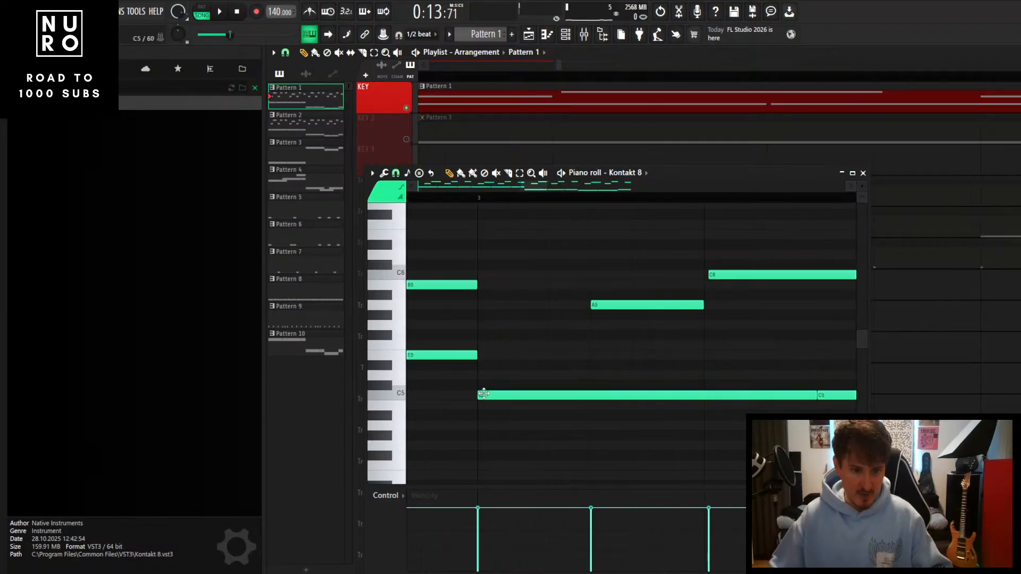
{"action": "scroll", "coordinate": [481, 396], "scroll_direction": "up", "scroll_amount": 3, "text": "ctrl"}
{"action": "left_click", "coordinate": [490, 395]}
{"action": "scroll", "coordinate": [490, 394], "scroll_direction": "down", "scroll_amount": 3, "text": "ctrl"}
{"action": "scroll", "coordinate": [665, 428], "scroll_direction": "down", "scroll_amount": 3, "text": "ctrl"}
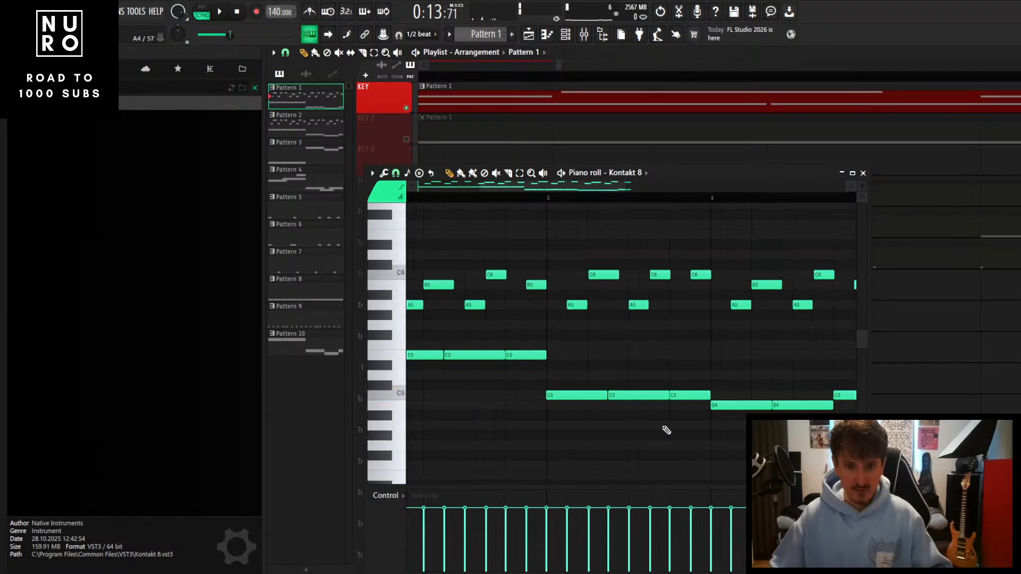
{"action": "scroll", "coordinate": [684, 412], "scroll_direction": "up", "scroll_amount": 3, "text": "ctrl"}
{"action": "left_click", "coordinate": [676, 396]}
{"action": "scroll", "coordinate": [677, 401], "scroll_direction": "down", "scroll_amount": 3, "text": "ctrl"}
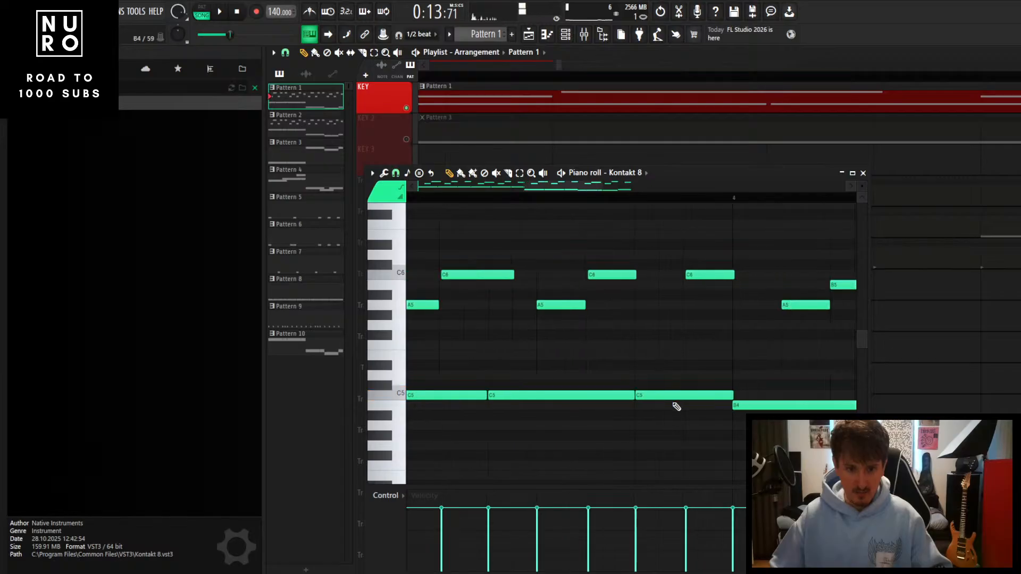
Shift the second B4 note and the closing C5 note in bar 4 slightly off the grid
{"action": "scroll", "coordinate": [691, 414], "scroll_direction": "up", "scroll_amount": 5, "text": "ctrl"}
{"action": "scroll", "coordinate": [650, 417], "scroll_direction": "up", "scroll_amount": 2, "text": "ctrl"}
{"action": "left_click", "coordinate": [651, 406]}
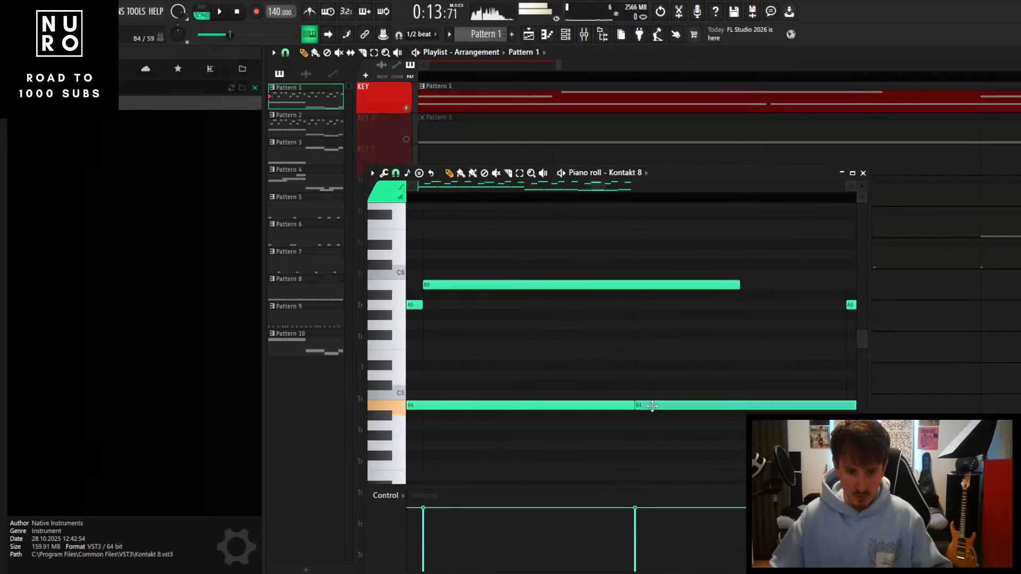
{"action": "scroll", "coordinate": [656, 407], "scroll_direction": "down", "scroll_amount": 3, "text": "ctrl"}
{"action": "scroll", "coordinate": [784, 410], "scroll_direction": "up", "scroll_amount": 2, "text": "ctrl"}
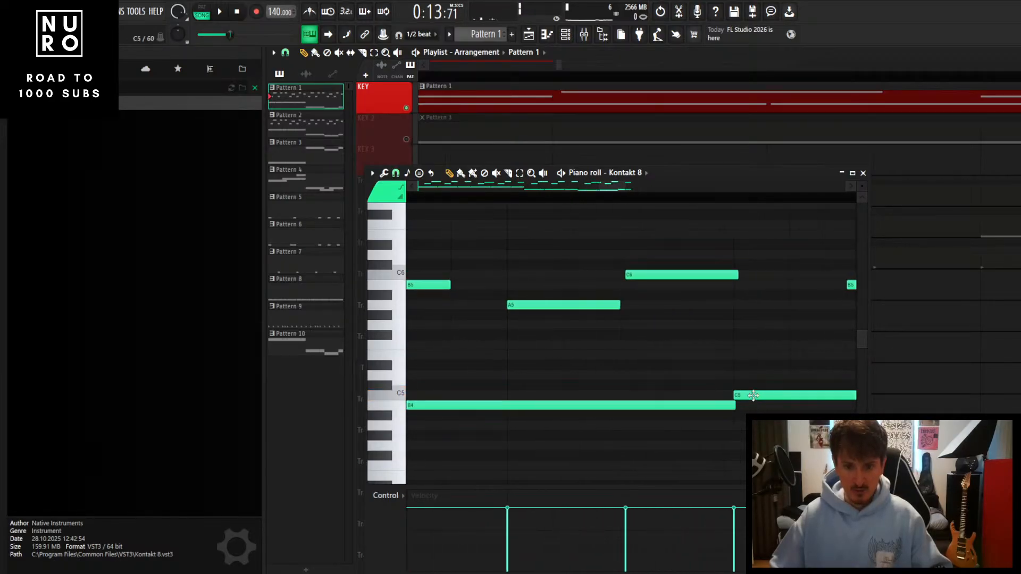
{"action": "scroll", "coordinate": [751, 395], "scroll_direction": "down", "scroll_amount": 6, "text": "ctrl"}
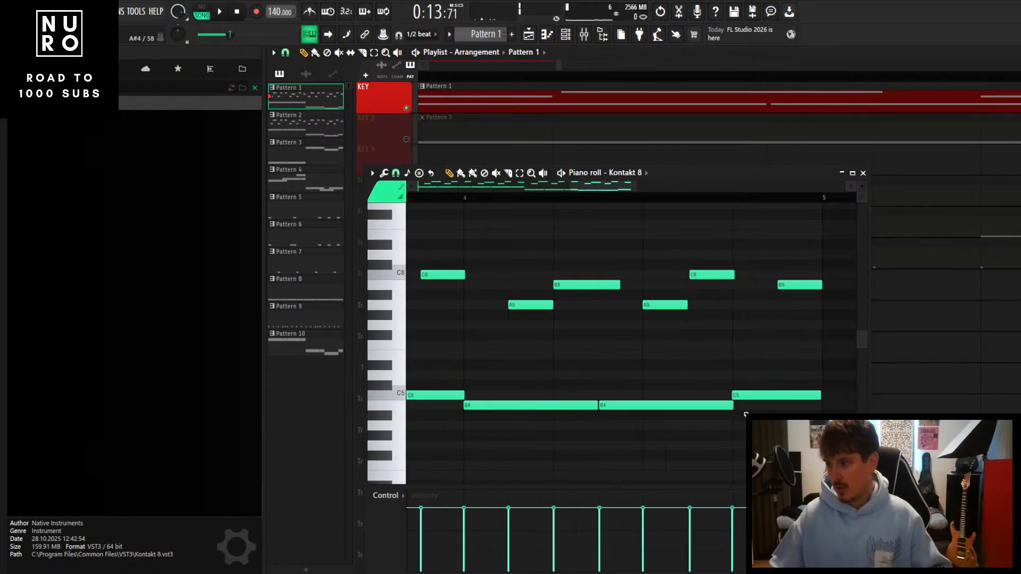
Play the pattern from the start to audition the off-grid timing of all the notes
{"action": "scroll", "coordinate": [742, 417], "scroll_direction": "down", "scroll_amount": 3, "text": "ctrl"}
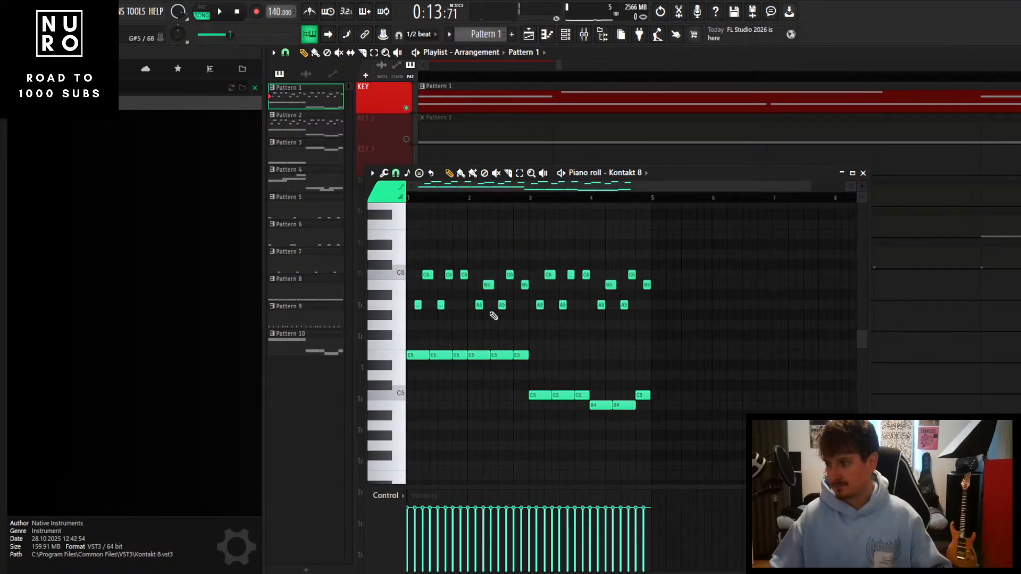
{"action": "key", "text": "space"}
{"action": "scroll", "coordinate": [421, 335], "scroll_direction": "up", "scroll_amount": 5, "text": "ctrl"}
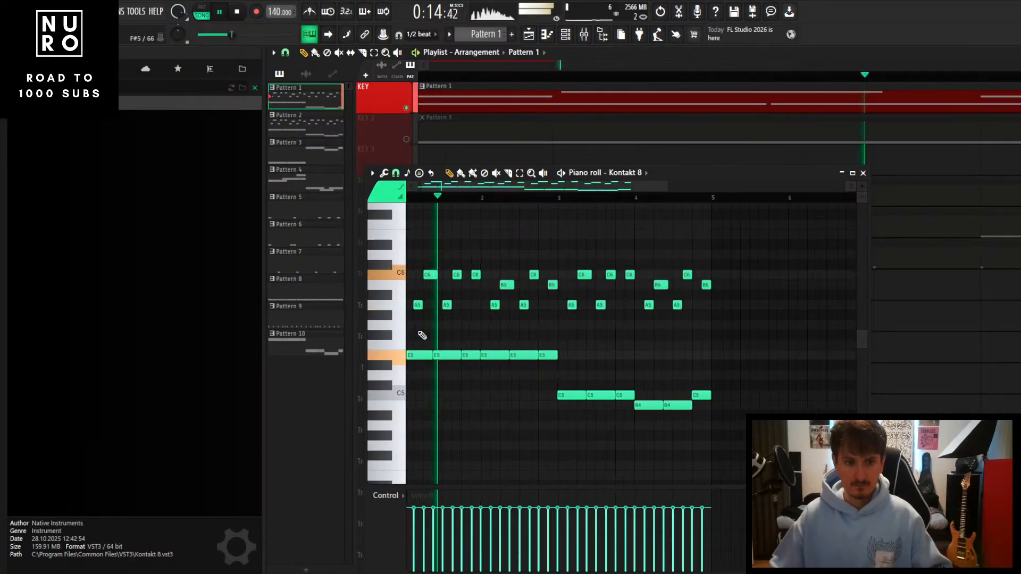
{"action": "scroll", "coordinate": [461, 336], "scroll_direction": "down", "scroll_amount": 3, "text": "ctrl"}
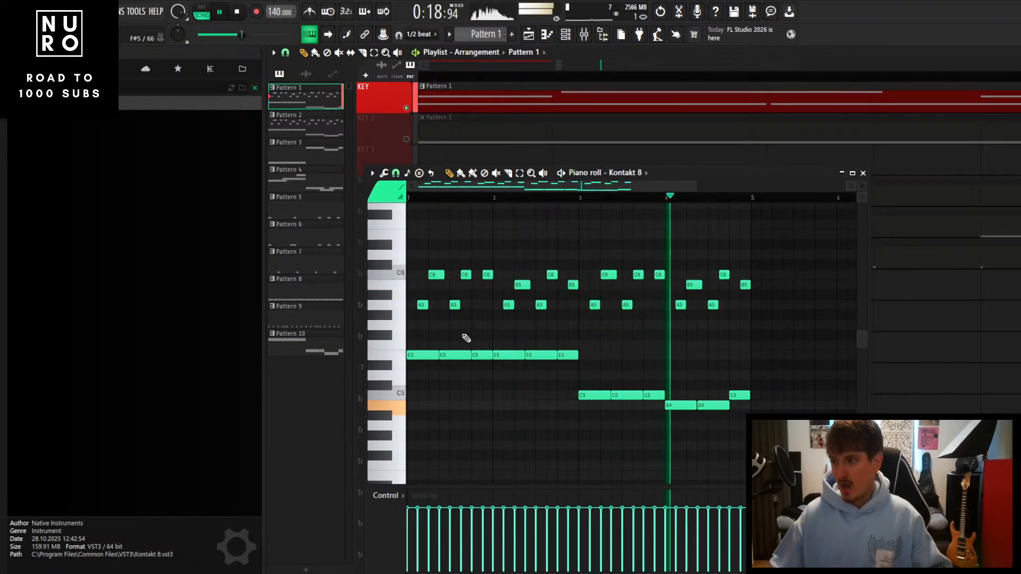
{"action": "key", "text": "space"}
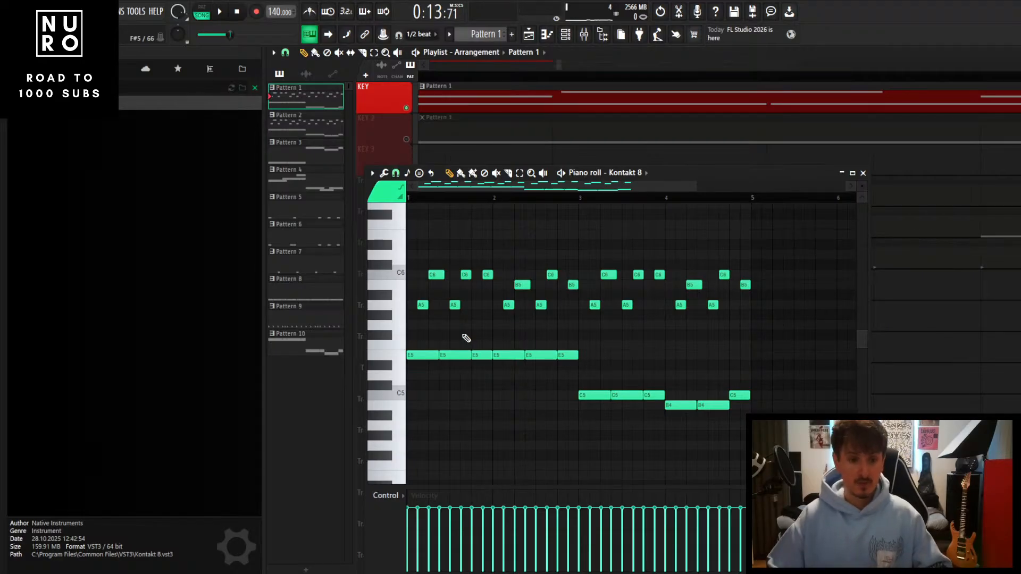
{"action": "left_click_drag", "start_coordinate": [640, 189], "coordinate": [719, 152]}
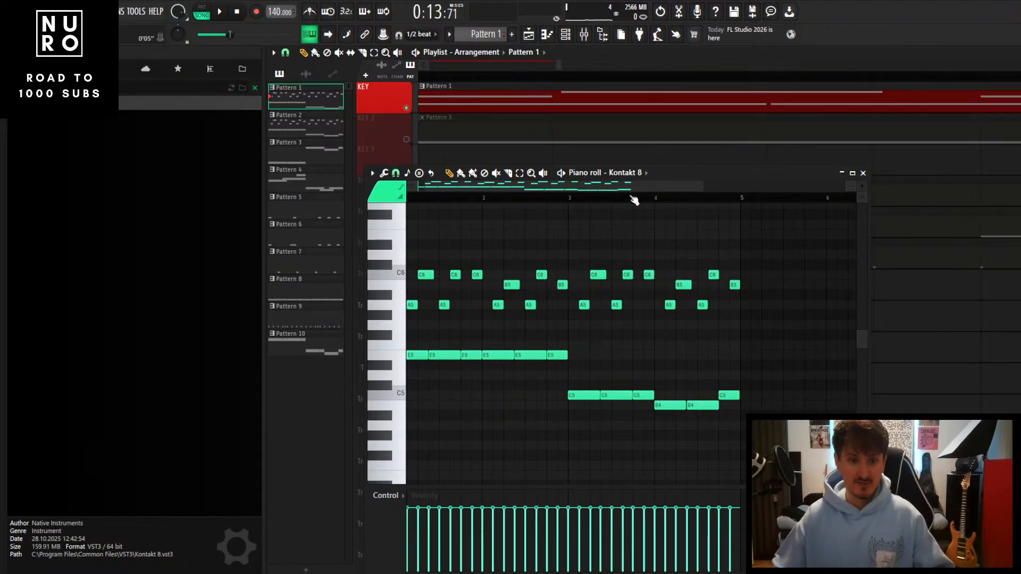
{"action": "left_click_drag", "start_coordinate": [633, 190], "coordinate": [578, 191]}
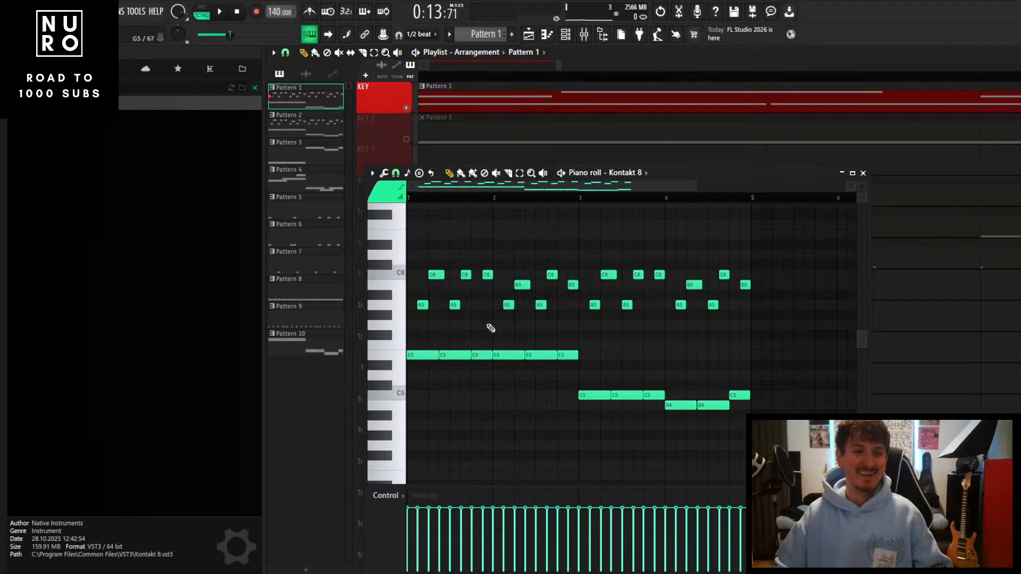
{"action": "scroll", "coordinate": [456, 337], "scroll_direction": "down", "scroll_amount": 2}
{"action": "scroll", "coordinate": [456, 337], "scroll_direction": "up", "scroll_amount": 4}
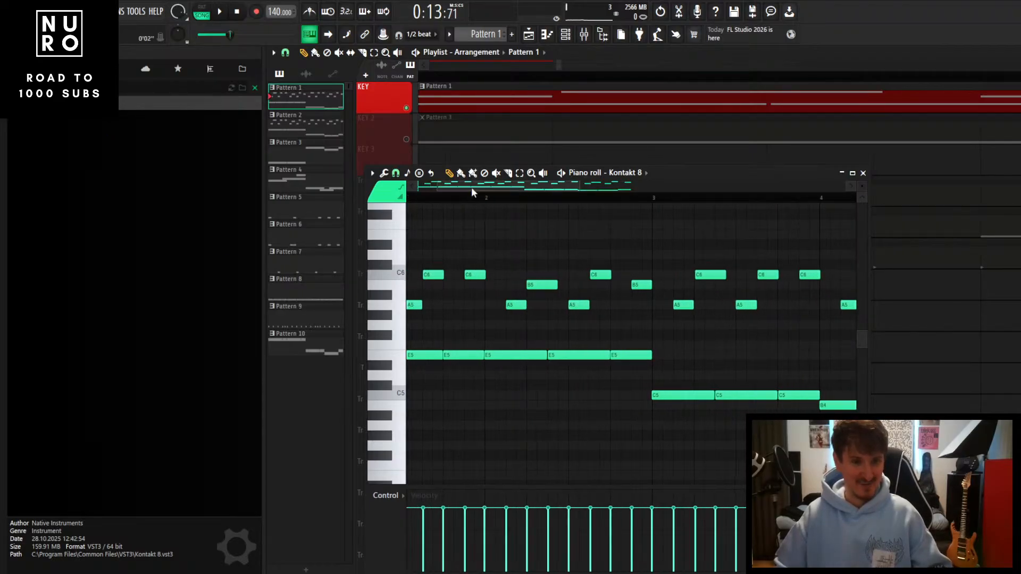
{"action": "scroll", "coordinate": [457, 367], "scroll_direction": "down", "scroll_amount": 3}
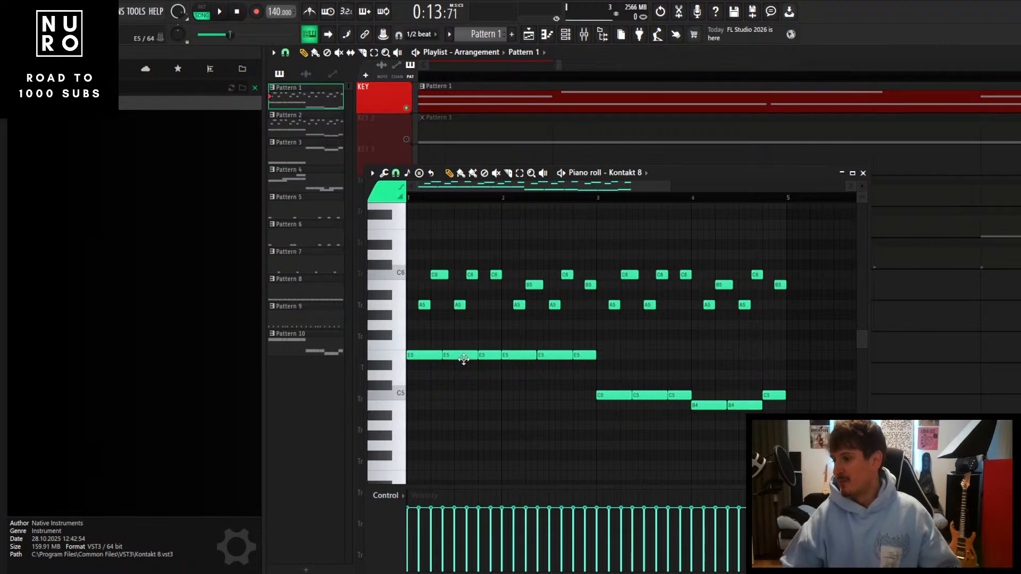
{"action": "scroll", "coordinate": [439, 384], "scroll_direction": "up", "scroll_amount": 3}
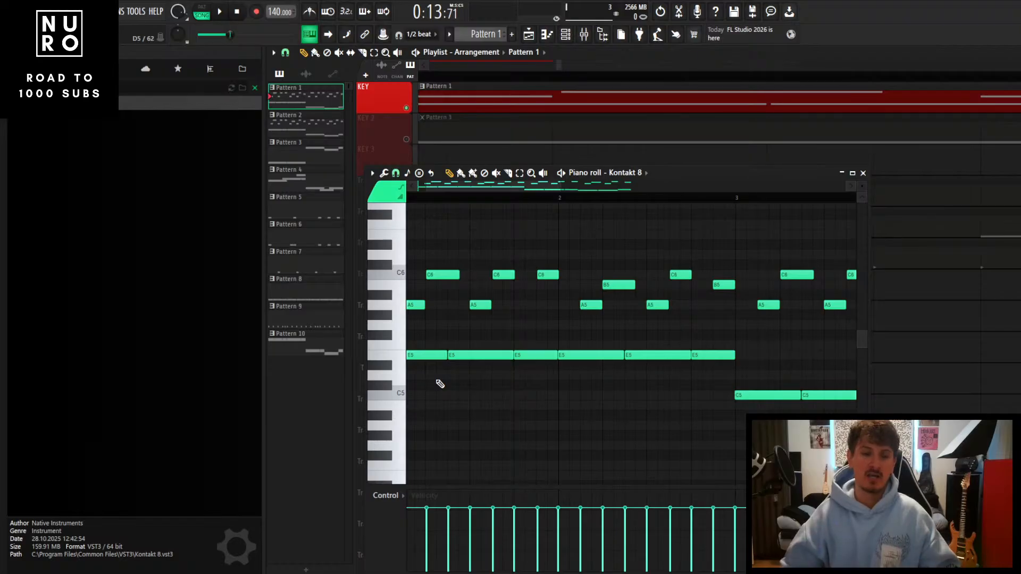
{"action": "scroll", "coordinate": [441, 386], "scroll_direction": "down", "scroll_amount": 4}
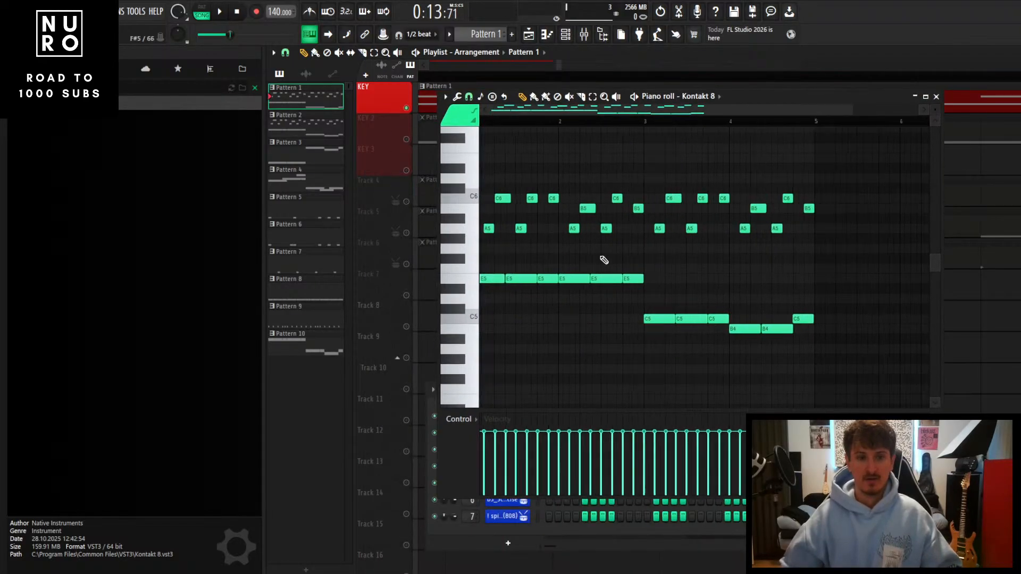
{"action": "scroll", "coordinate": [492, 296], "scroll_direction": "up", "scroll_amount": 3}
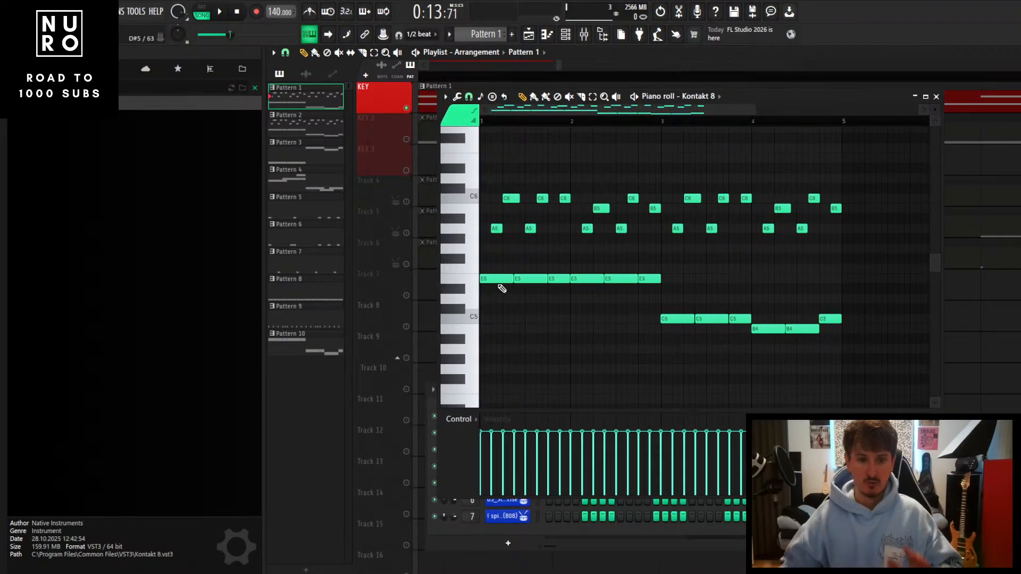
{"action": "scroll", "coordinate": [497, 283], "scroll_direction": "up", "scroll_amount": 8}
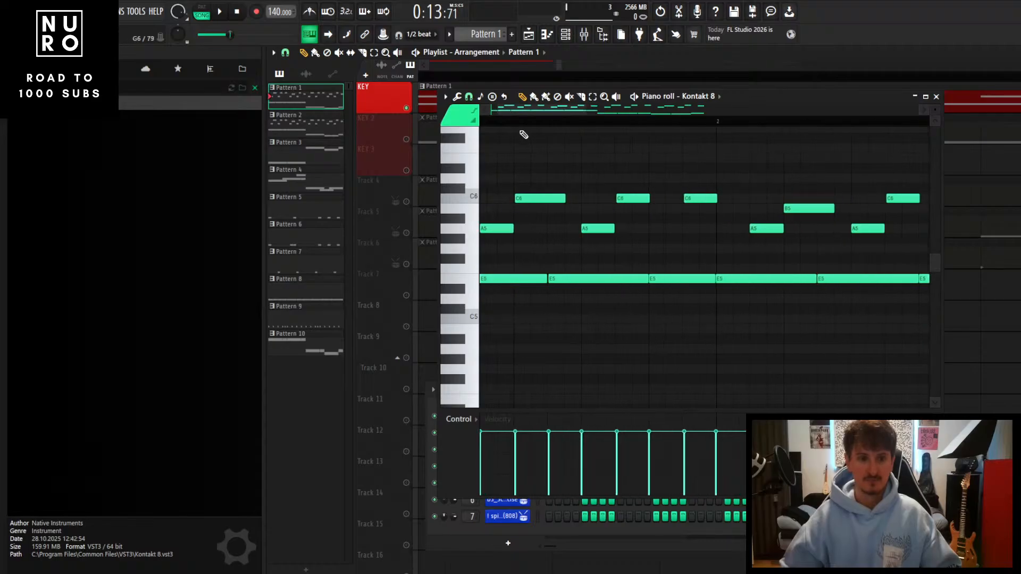
{"action": "scroll", "coordinate": [514, 425], "scroll_direction": "down", "scroll_amount": 8}
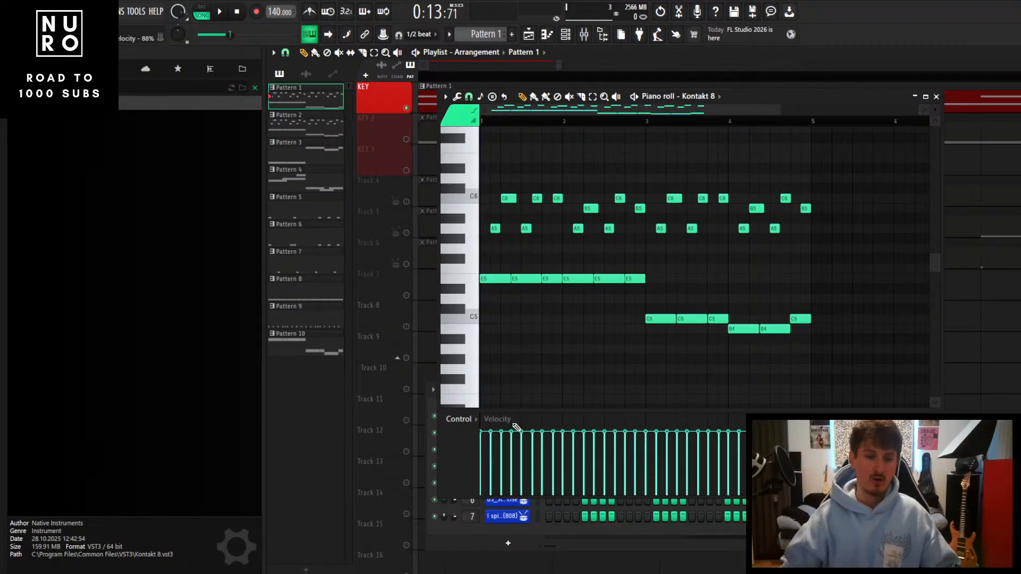
Select every note in the four-bar pattern and lower all their velocities together to a soft level
{"action": "left_click", "coordinate": [490, 424]}
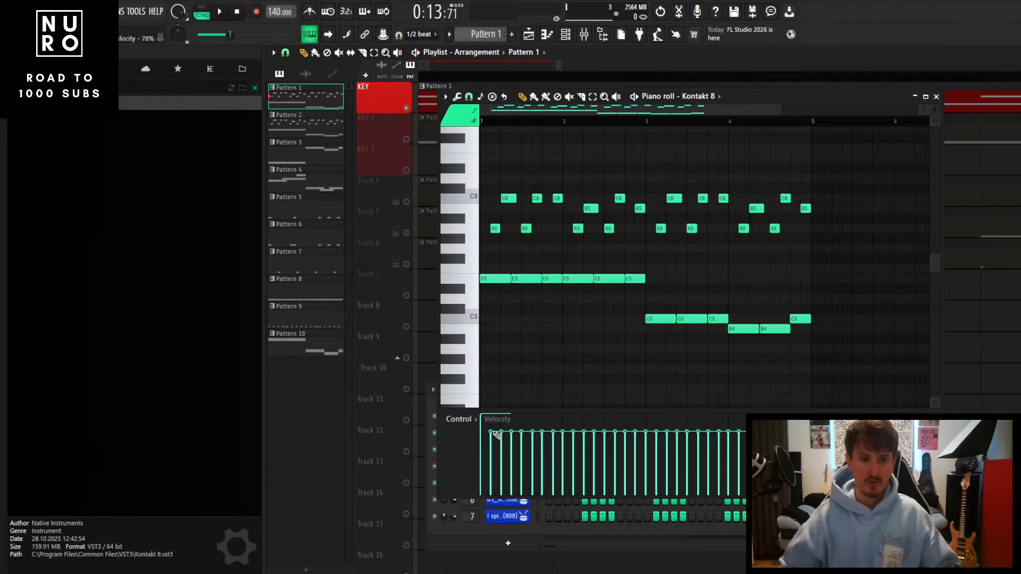
{"action": "mouse_move", "coordinate": [488, 426]}
{"action": "left_mouse_down"}
{"action": "mouse_move", "coordinate": [485, 466]}
{"action": "mouse_move", "coordinate": [485, 435]}
{"action": "left_mouse_up"}
{"action": "left_click_drag", "start_coordinate": [876, 164], "coordinate": [478, 364]}
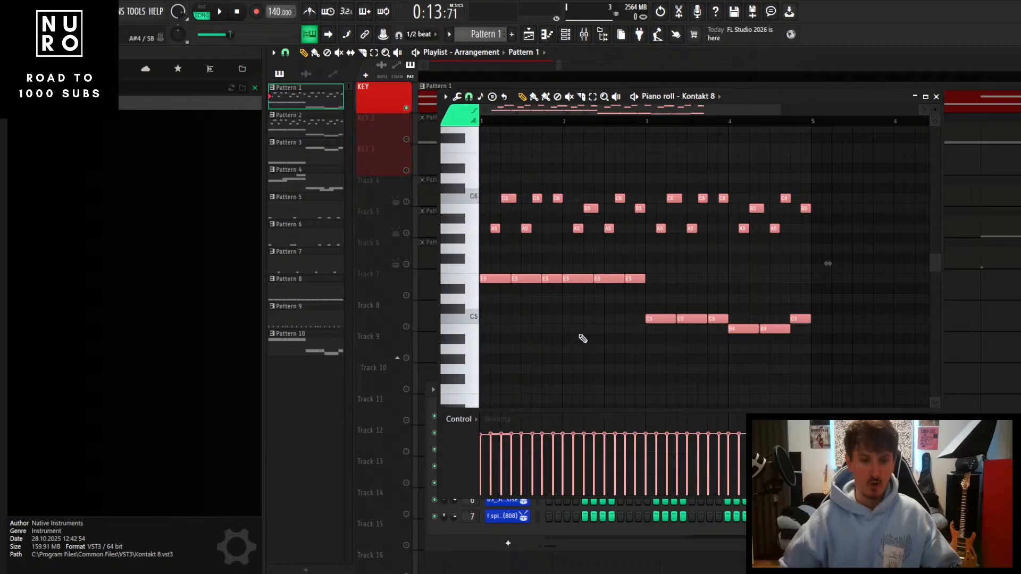
{"action": "scroll", "coordinate": [583, 339], "scroll_direction": "down", "scroll_amount": 8}
{"action": "scroll", "coordinate": [583, 339], "scroll_direction": "up", "scroll_amount": 8}
{"action": "scroll", "coordinate": [576, 342], "scroll_direction": "down", "scroll_amount": 5}
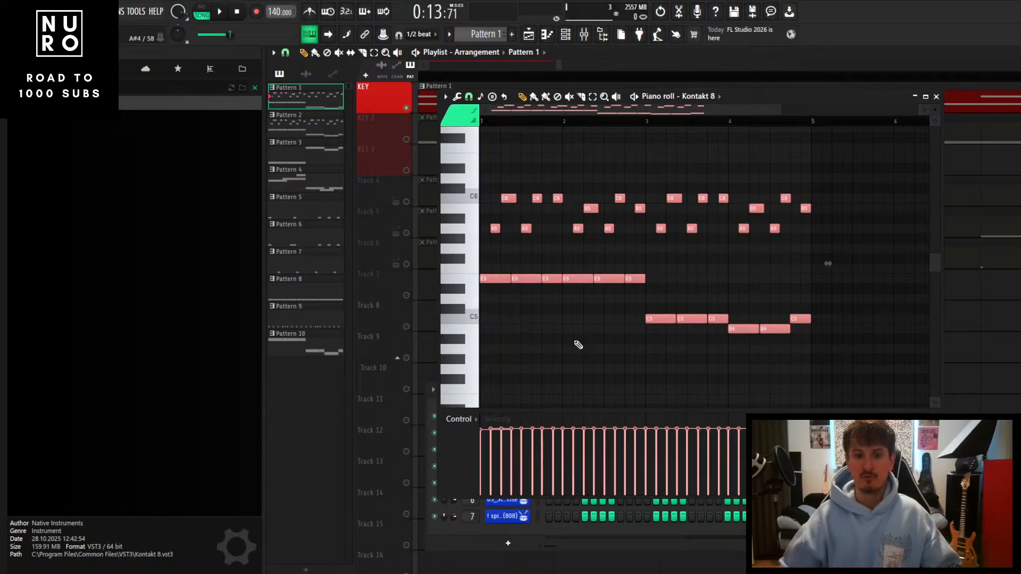
{"action": "scroll", "coordinate": [576, 346], "scroll_direction": "up", "scroll_amount": 2}
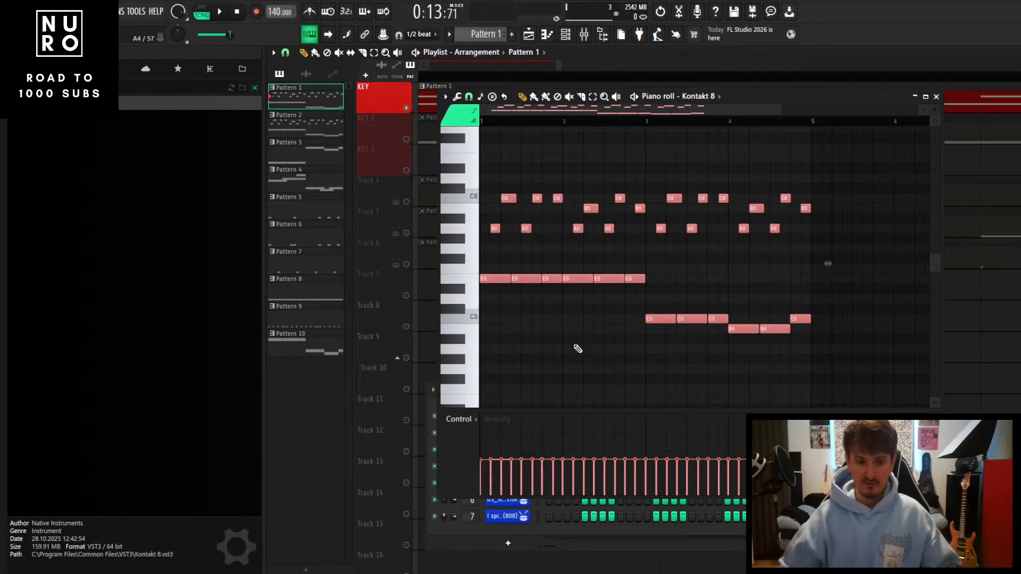
Play the pattern at reduced note velocities to hear how softly the instrument responds
{"action": "key", "text": "space"}
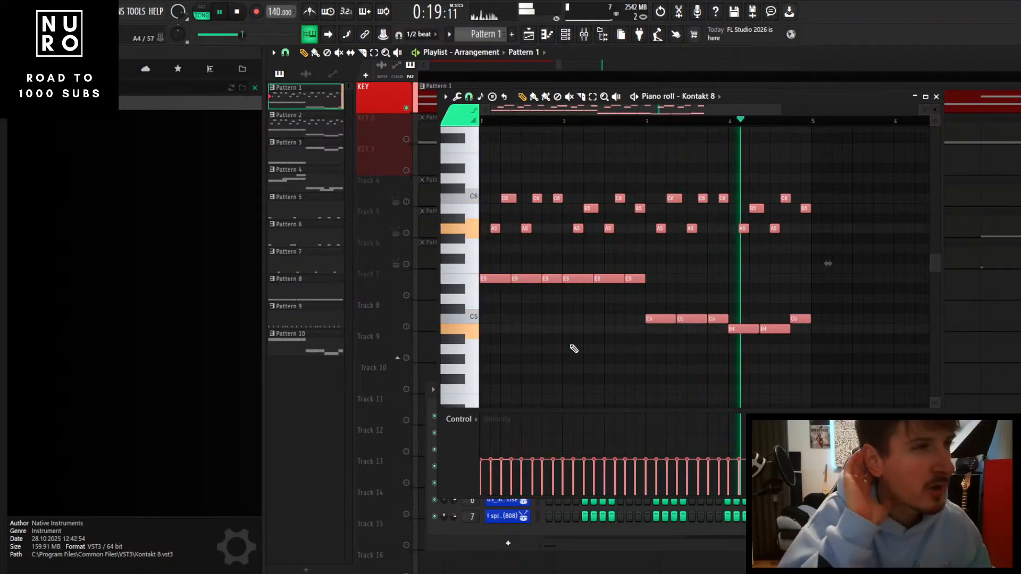
{"action": "key", "text": "space"}
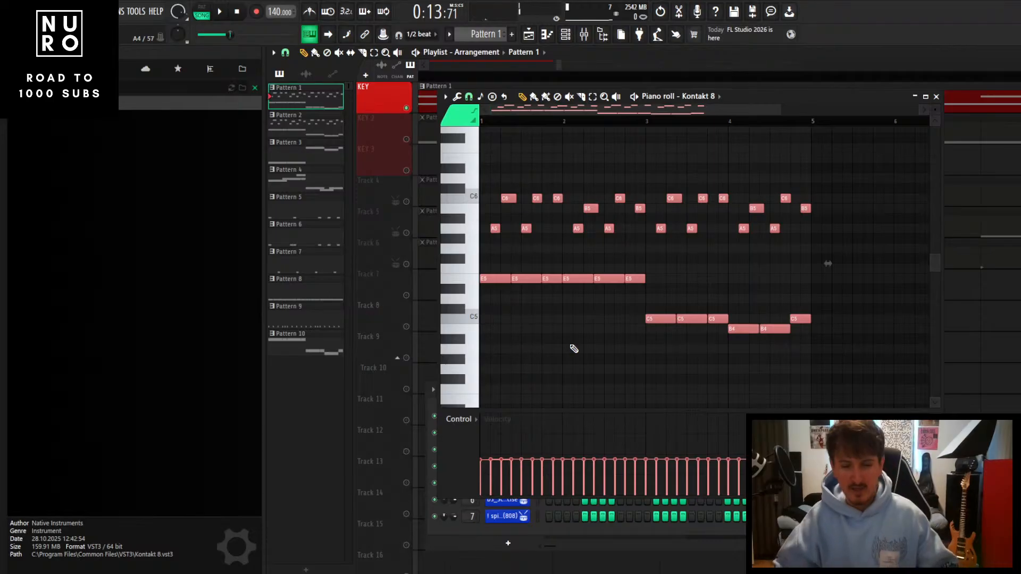
{"action": "key", "text": "space"}
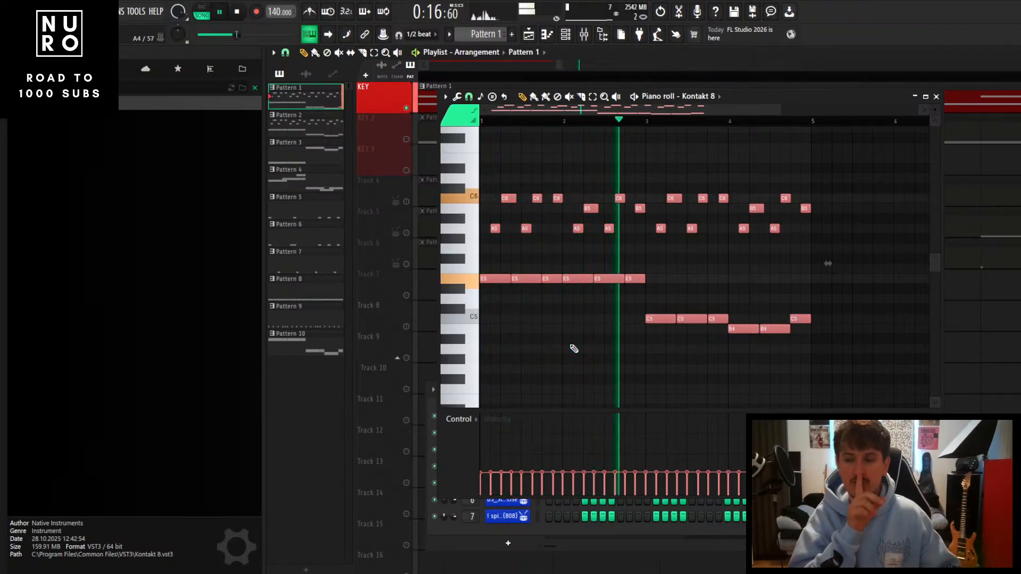
{"action": "key", "text": "space"}
Try all notes at full velocity in playback, settle them together at a moderately high level, and clear the selection
{"action": "scroll", "coordinate": [603, 342], "scroll_direction": "up", "scroll_amount": 10}
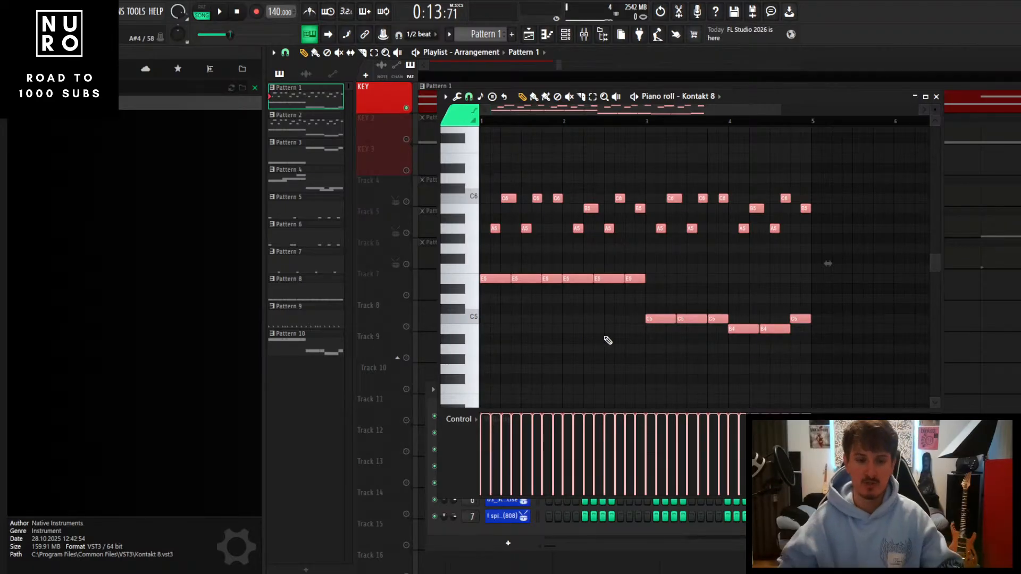
{"action": "key", "text": "space"}
{"action": "key", "text": "space"}
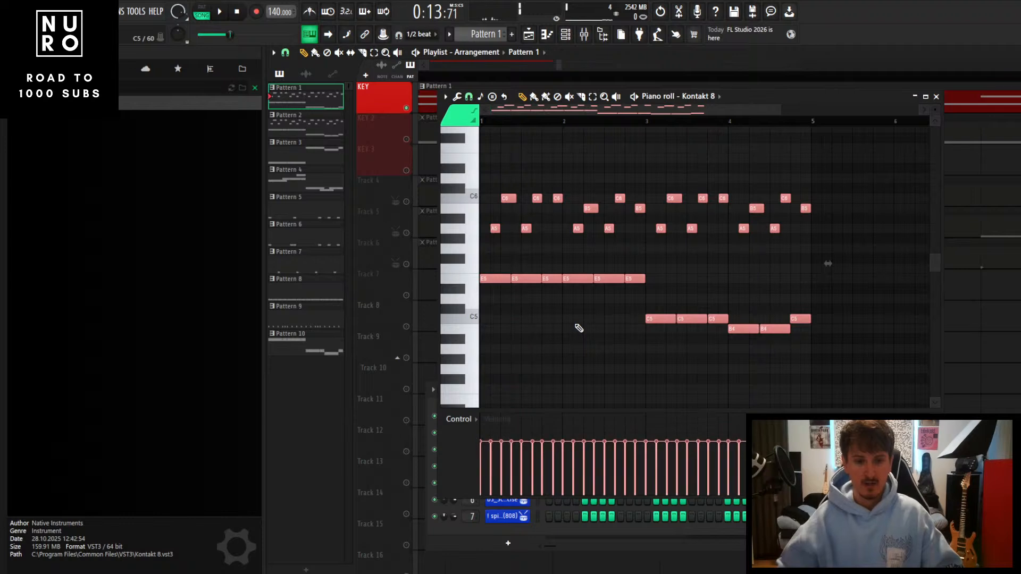
{"action": "key", "text": "ctrl+d"}
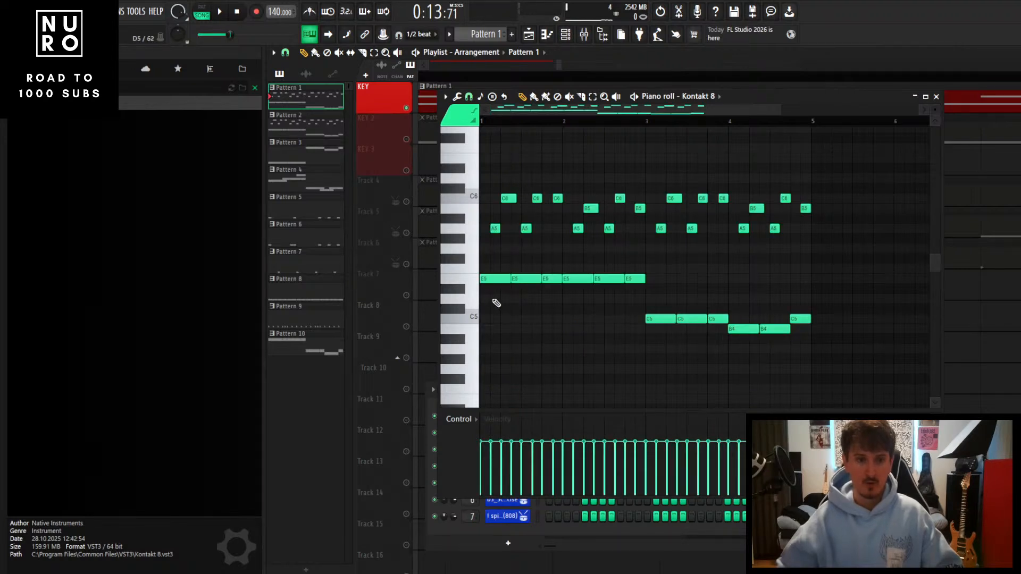
Raise the velocities of the first, third and fifth E5 notes in bars 1 and 2 above the rest
{"action": "mouse_move", "coordinate": [493, 297]}
{"action": "left_mouse_down"}
{"action": "mouse_move", "coordinate": [494, 283]}
{"action": "mouse_move", "coordinate": [544, 280]}
{"action": "left_mouse_up"}
{"action": "scroll", "coordinate": [486, 341], "scroll_direction": "up", "scroll_amount": 4}
{"action": "scroll", "coordinate": [543, 308], "scroll_direction": "up", "scroll_amount": 3}
{"action": "left_click_drag", "start_coordinate": [609, 300], "coordinate": [608, 283]}
{"action": "scroll", "coordinate": [605, 308], "scroll_direction": "up", "scroll_amount": 3}
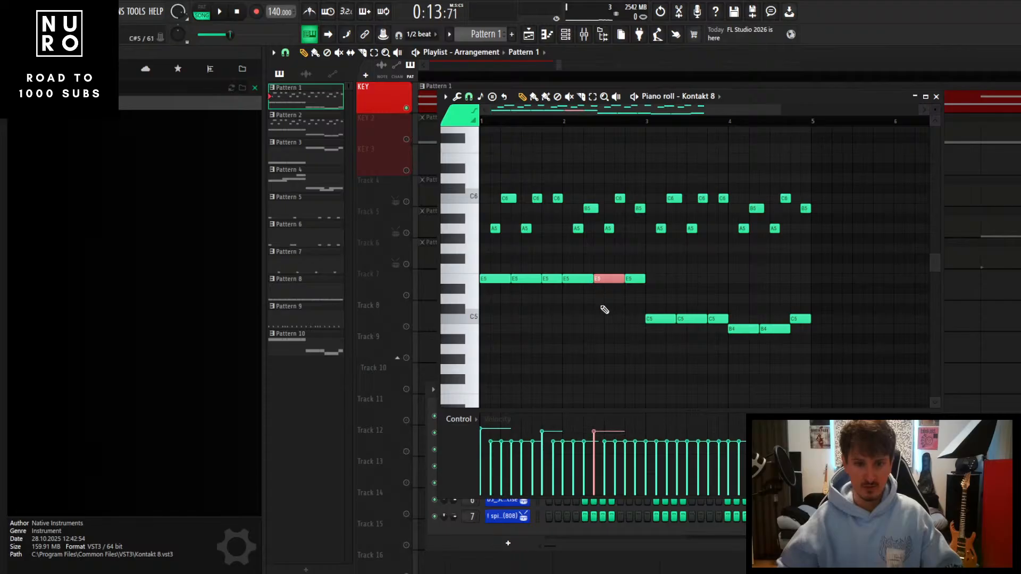
Accent the first and third C5 notes in bar 3 and the second B4 note in bar 4 with slightly higher velocities
{"action": "left_click_drag", "start_coordinate": [676, 303], "coordinate": [658, 326]}
{"action": "scroll", "coordinate": [658, 325], "scroll_direction": "up", "scroll_amount": 3}
{"action": "left_click_drag", "start_coordinate": [728, 298], "coordinate": [716, 321]}
{"action": "scroll", "coordinate": [715, 321], "scroll_direction": "up", "scroll_amount": 3}
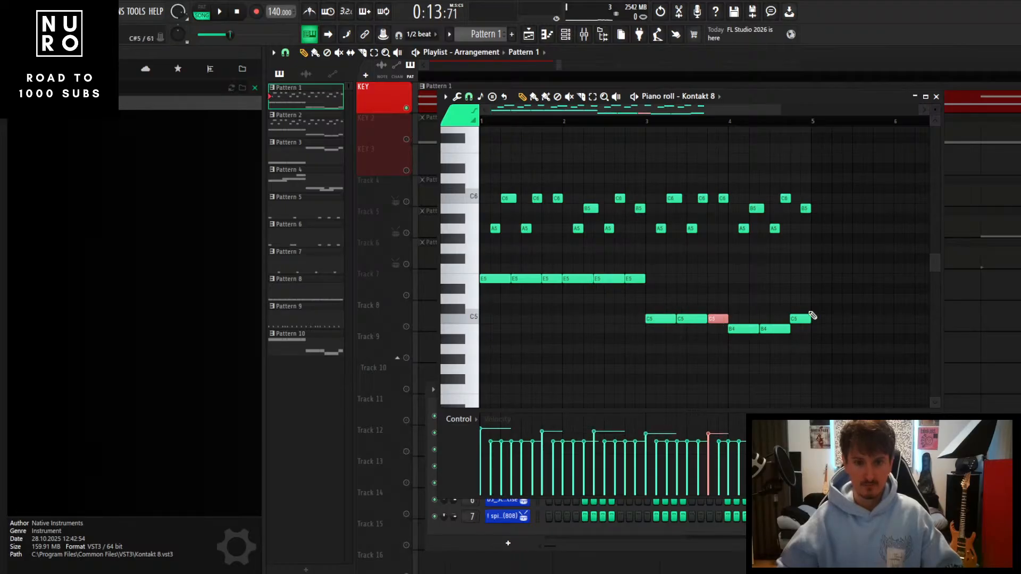
{"action": "left_click_drag", "start_coordinate": [776, 305], "coordinate": [771, 339]}
{"action": "left_click", "coordinate": [770, 305], "text": "ctrl"}
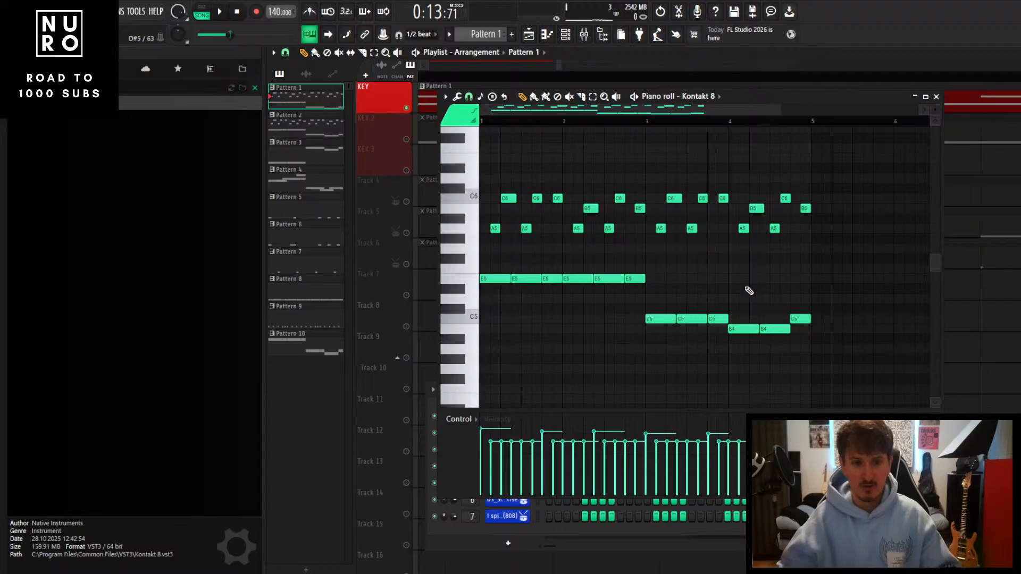
Vary the velocities of the upper A5, B5 and C6 notes in bars 1 and 2, making small groups slightly softer or louder
{"action": "left_click_drag", "start_coordinate": [846, 177], "coordinate": [521, 193]}
{"action": "left_click", "coordinate": [493, 244], "text": "ctrl"}
{"action": "scroll", "coordinate": [494, 246], "scroll_direction": "up", "scroll_amount": 2}
{"action": "scroll", "coordinate": [518, 216], "scroll_direction": "down", "scroll_amount": 1}
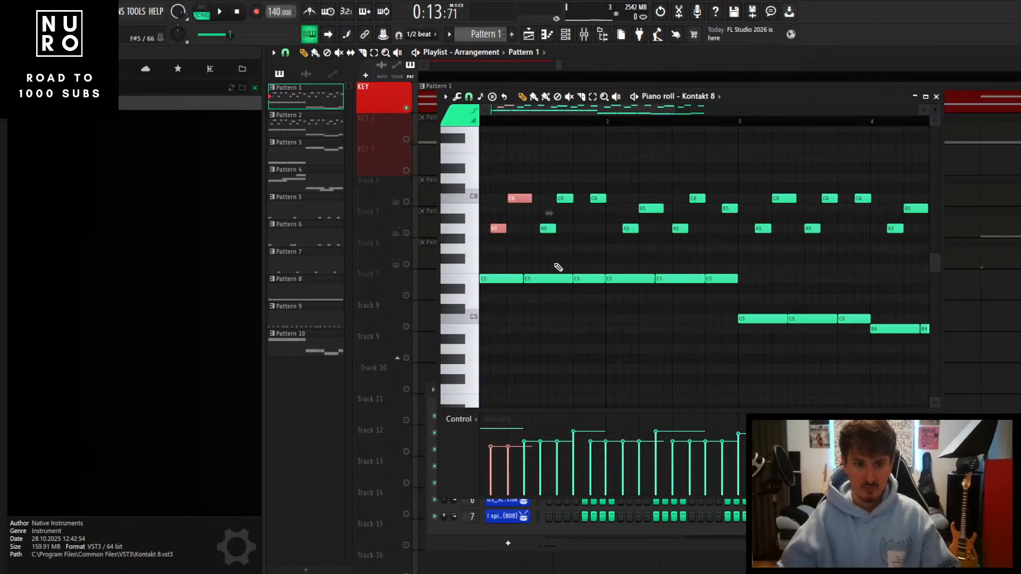
{"action": "left_click_drag", "start_coordinate": [549, 262], "coordinate": [651, 201]}
{"action": "scroll", "coordinate": [650, 201], "scroll_direction": "up", "scroll_amount": 1}
{"action": "left_click_drag", "start_coordinate": [726, 174], "coordinate": [683, 240]}
{"action": "scroll", "coordinate": [683, 241], "scroll_direction": "down", "scroll_amount": 1}
Lower the velocities of the upper A5 and C6 notes in bar 3, making the last two C6 notes softest
{"action": "scroll", "coordinate": [683, 239], "scroll_direction": "down", "scroll_amount": 2}
{"action": "left_click_drag", "start_coordinate": [718, 174], "coordinate": [673, 230]}
{"action": "scroll", "coordinate": [673, 229], "scroll_direction": "down", "scroll_amount": 1}
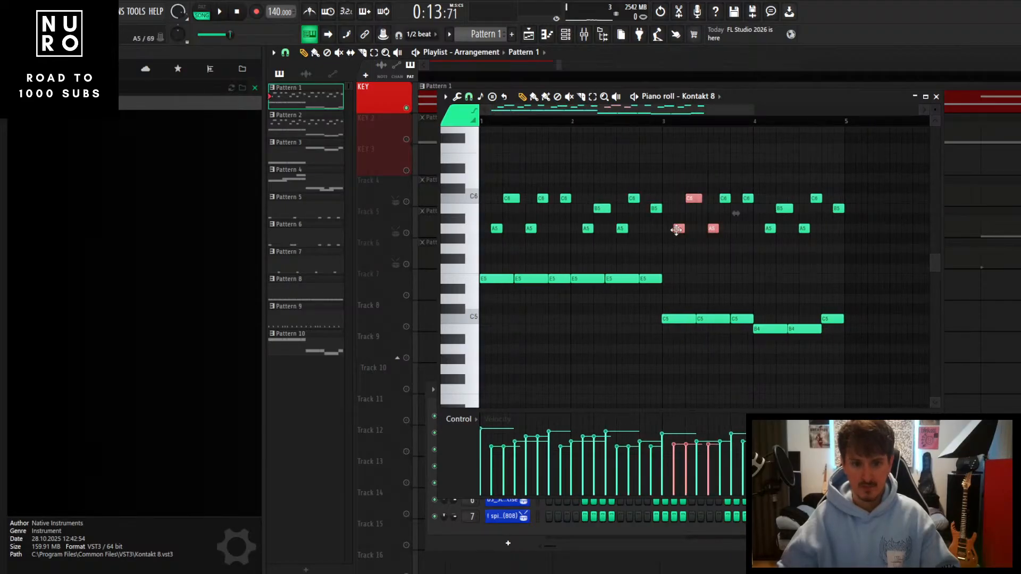
{"action": "left_click", "coordinate": [736, 235], "text": "ctrl"}
{"action": "left_click_drag", "start_coordinate": [754, 174], "coordinate": [721, 219]}
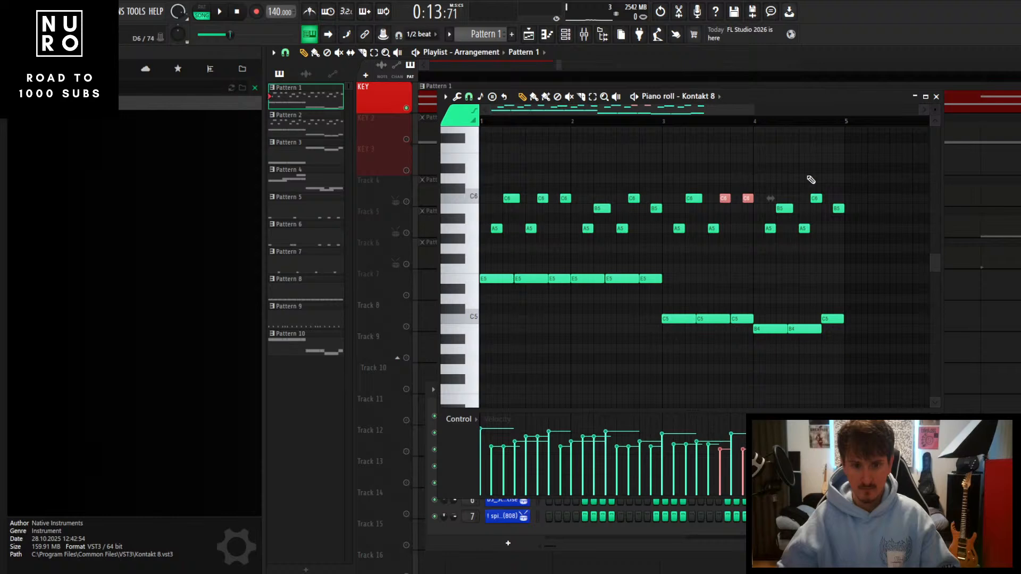
Soften the velocities of the upper A5, B5 and C6 notes in bar 4, including the closing B5
{"action": "left_click_drag", "start_coordinate": [811, 180], "coordinate": [775, 246]}
{"action": "left_click", "coordinate": [838, 208]}
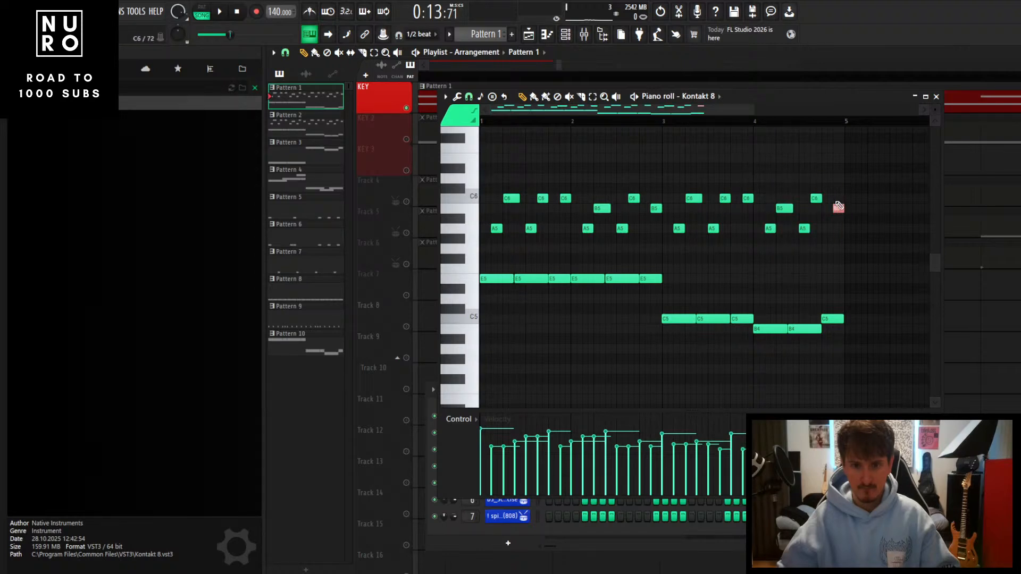
{"action": "scroll", "coordinate": [675, 266], "scroll_direction": "down", "scroll_amount": 2}
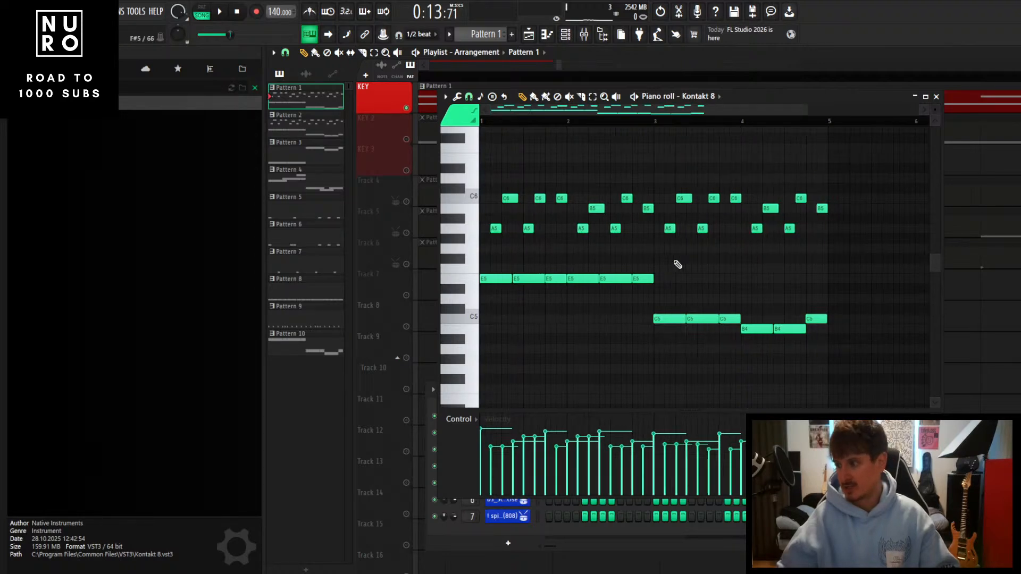
Play the pattern to audition the varied note velocities
{"action": "key", "text": "space"}
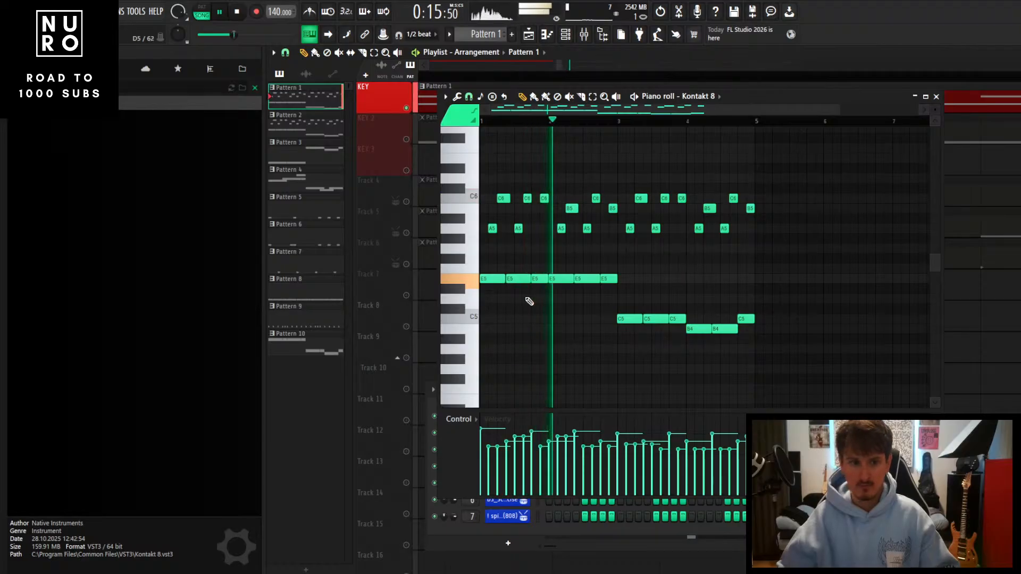
{"action": "scroll", "coordinate": [528, 296], "scroll_direction": "up", "scroll_amount": 2}
{"action": "scroll", "coordinate": [582, 321], "scroll_direction": "down", "scroll_amount": 2}
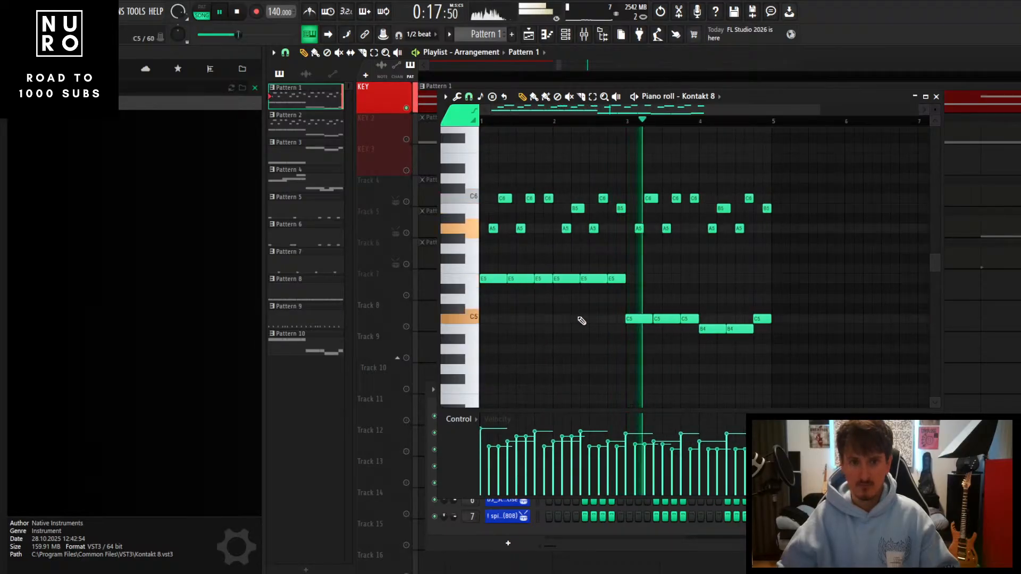
{"action": "key", "text": "space"}
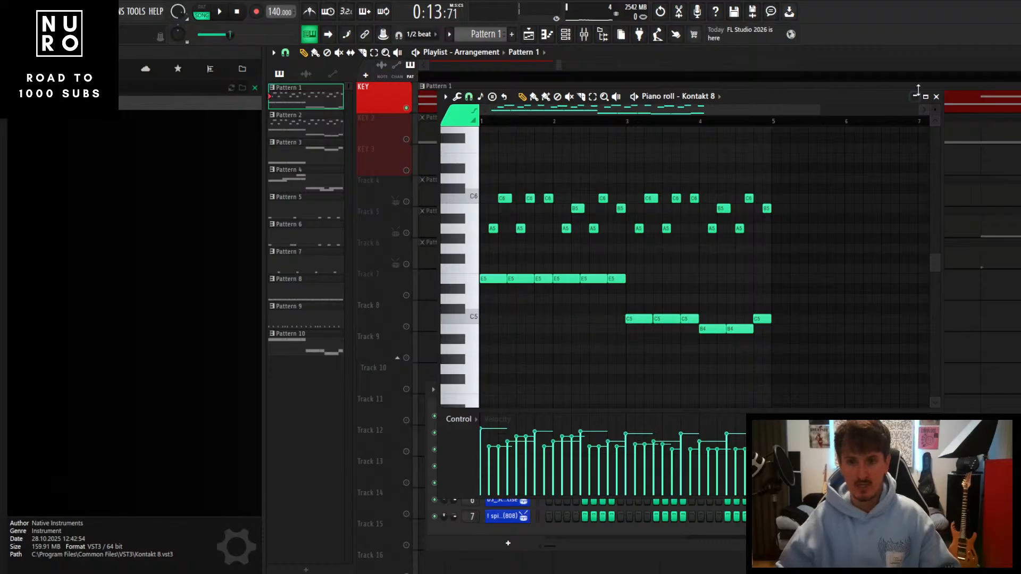
Close the piano roll to return to the playlist and channel rack
{"action": "left_click", "coordinate": [935, 96]}
{"action": "scroll", "coordinate": [644, 196], "scroll_direction": "down", "scroll_amount": 2}
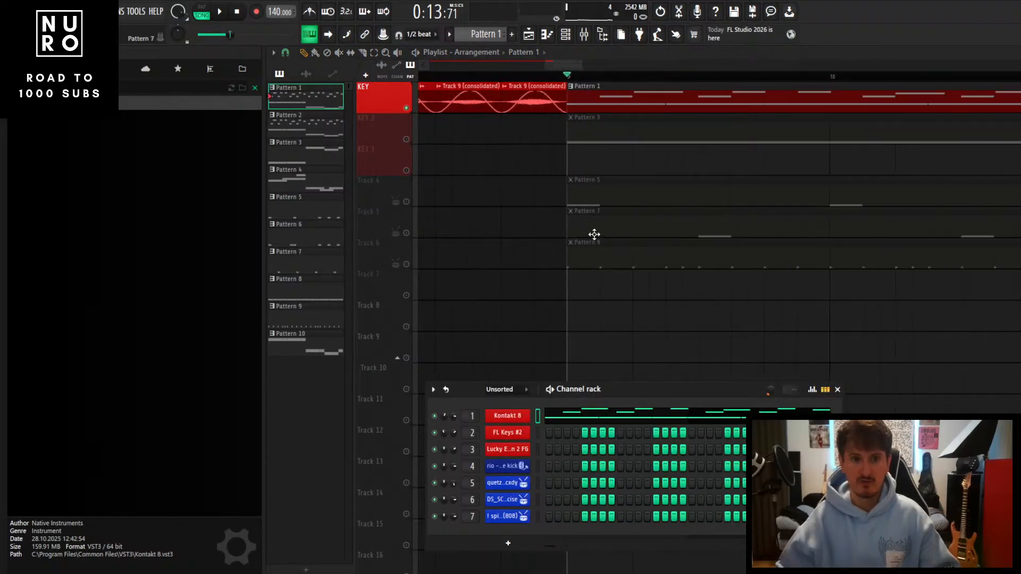
Open Pattern 1's Kontakt 8 melody in the piano roll and audition the humanized notes
{"action": "double_click", "coordinate": [594, 85]}
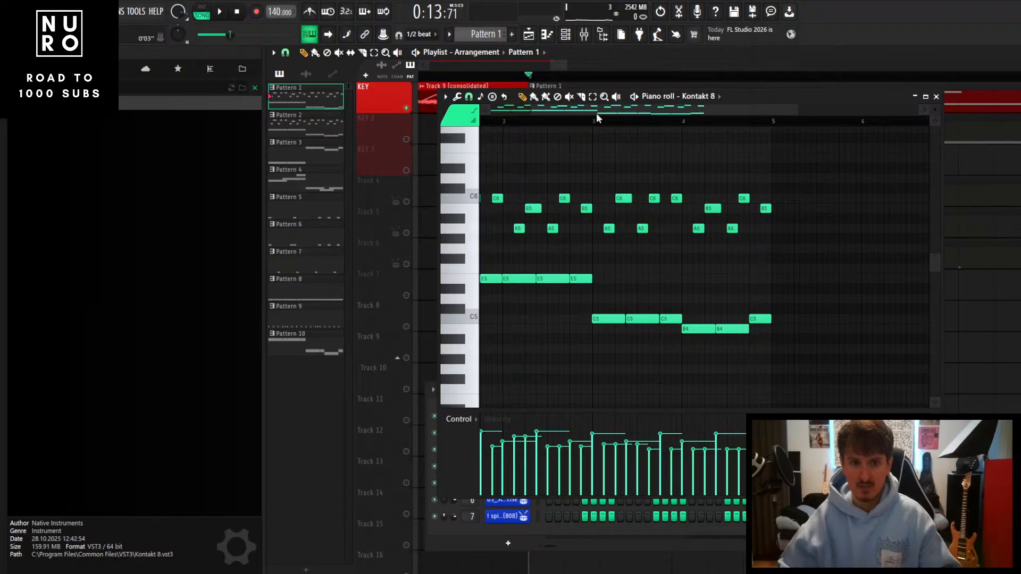
{"action": "left_click_drag", "start_coordinate": [599, 112], "coordinate": [555, 113]}
{"action": "key", "text": "space"}
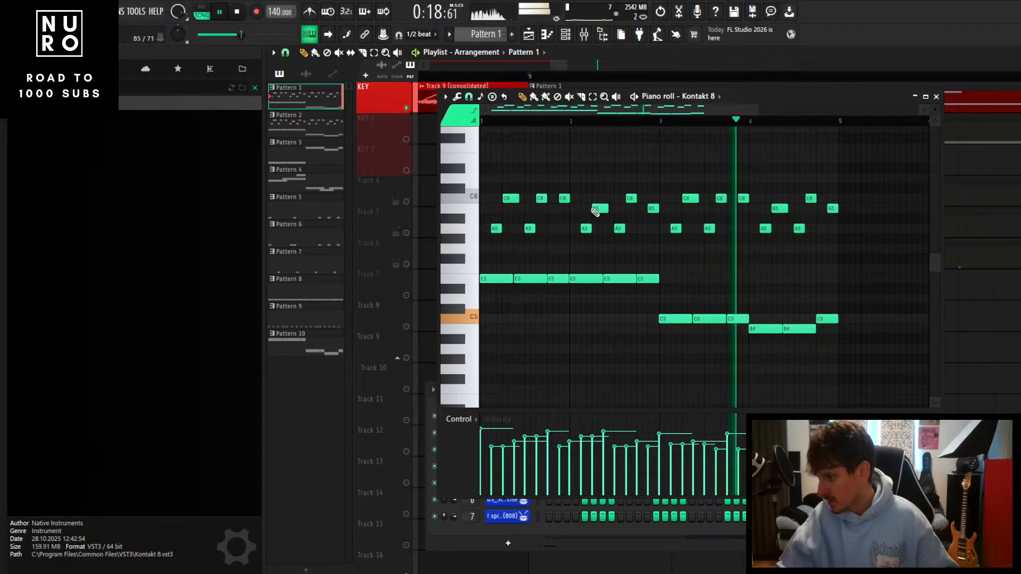
{"action": "key", "text": "space"}
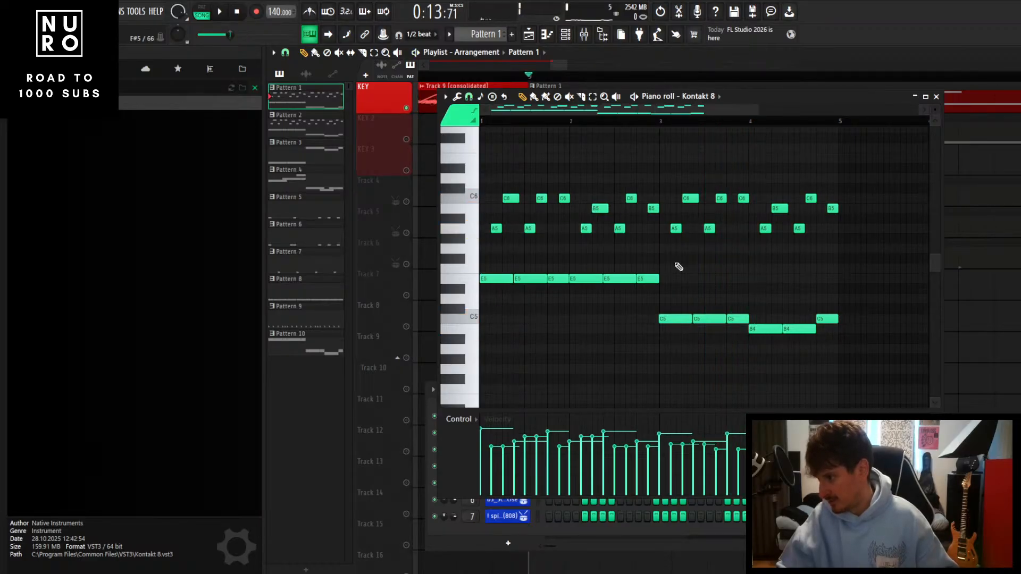
{"action": "scroll", "coordinate": [678, 267], "scroll_direction": "down", "scroll_amount": 3}
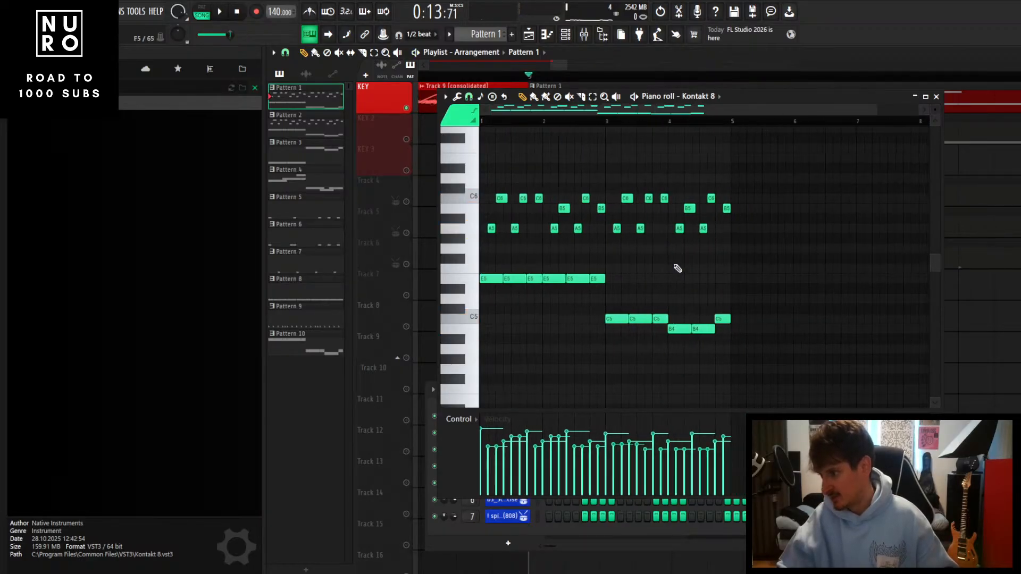
{"action": "key", "text": "space"}
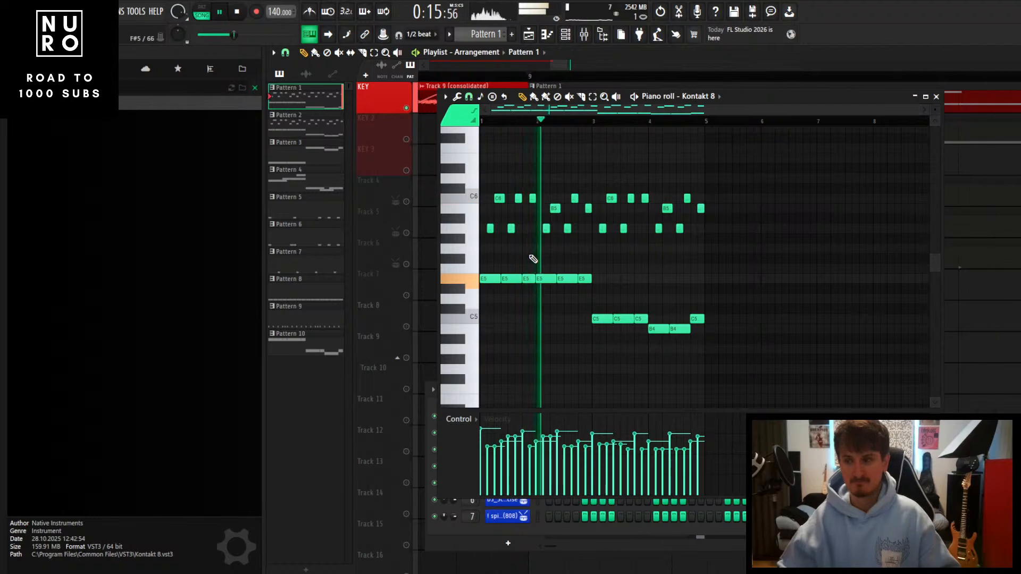
{"action": "scroll", "coordinate": [531, 256], "scroll_direction": "up", "scroll_amount": 2}
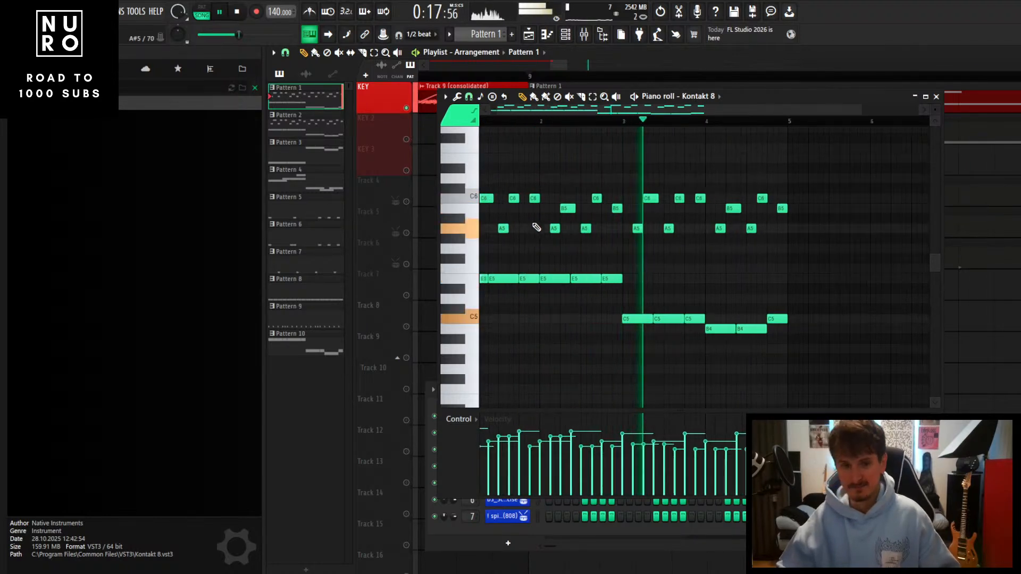
{"action": "scroll", "coordinate": [536, 228], "scroll_direction": "down", "scroll_amount": 2}
{"action": "scroll", "coordinate": [520, 242], "scroll_direction": "up", "scroll_amount": 3}
{"action": "key", "text": "space"}
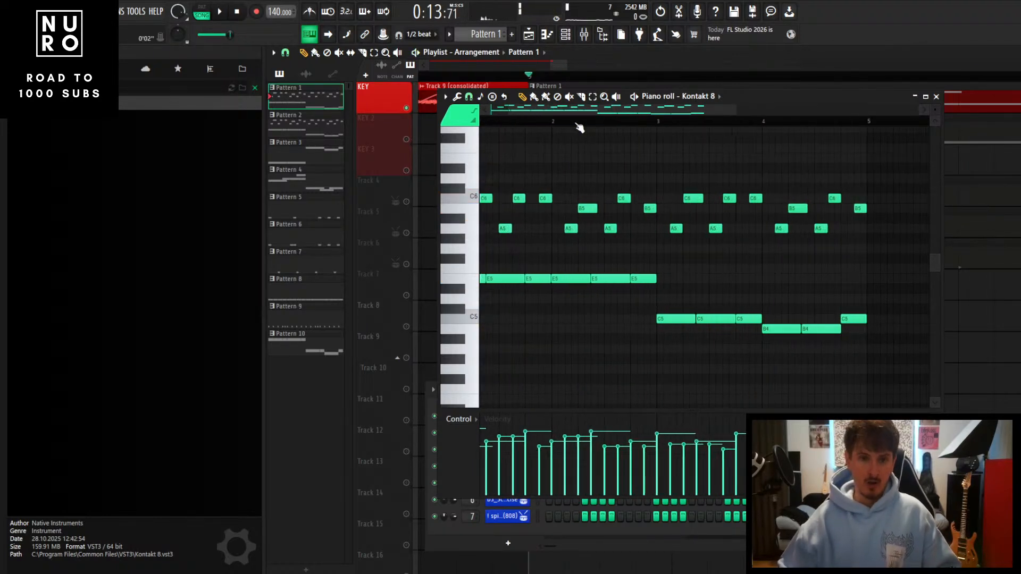
Level all the melody's note velocities to one uniform height and quantize the notes with the Push pull template
{"action": "scroll", "coordinate": [583, 380], "scroll_direction": "down", "scroll_amount": 3}
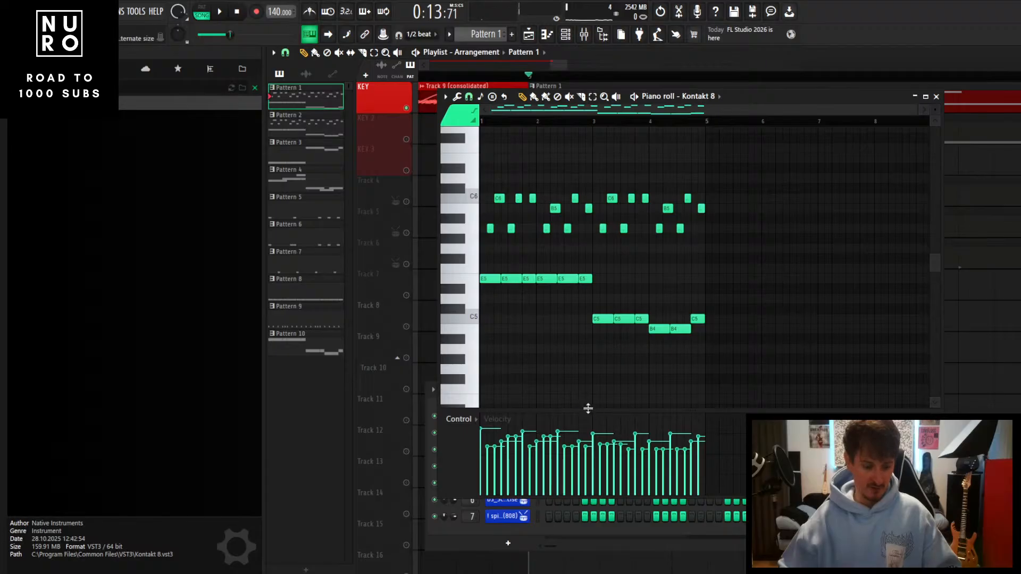
{"action": "mouse_move", "coordinate": [609, 448]}
{"action": "left_mouse_down"}
{"action": "mouse_move", "coordinate": [675, 432]}
{"action": "mouse_move", "coordinate": [475, 434]}
{"action": "left_mouse_up"}
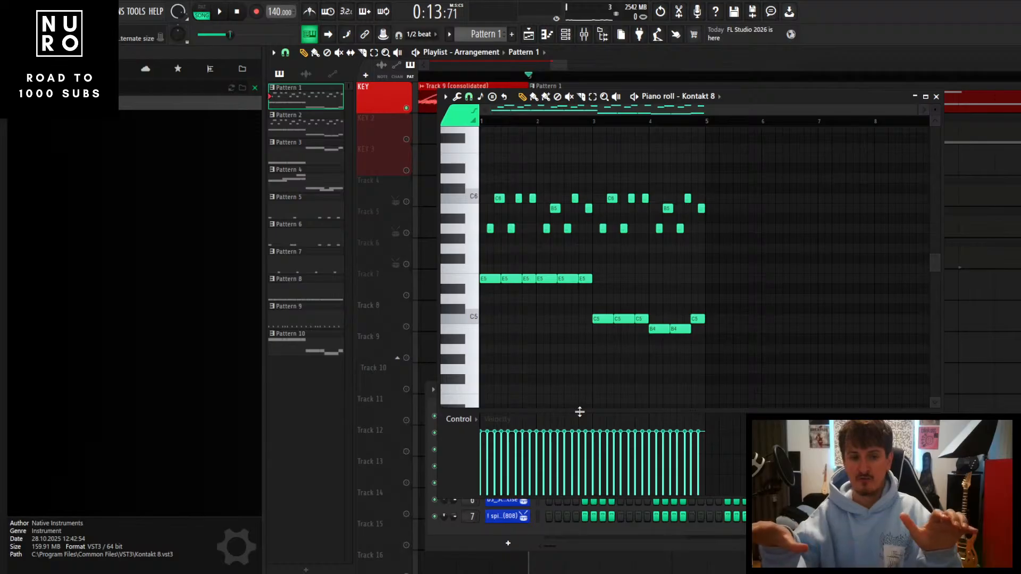
{"action": "scroll", "coordinate": [606, 380], "scroll_direction": "up", "scroll_amount": 5}
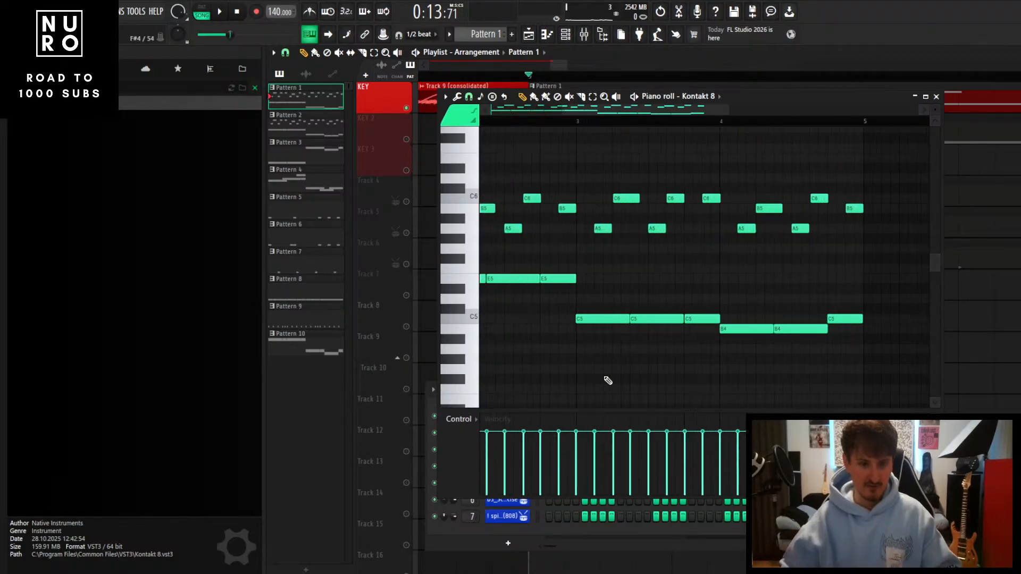
{"action": "key", "text": "alt+q"}
{"action": "left_click_drag", "start_coordinate": [508, 270], "coordinate": [506, 285]}
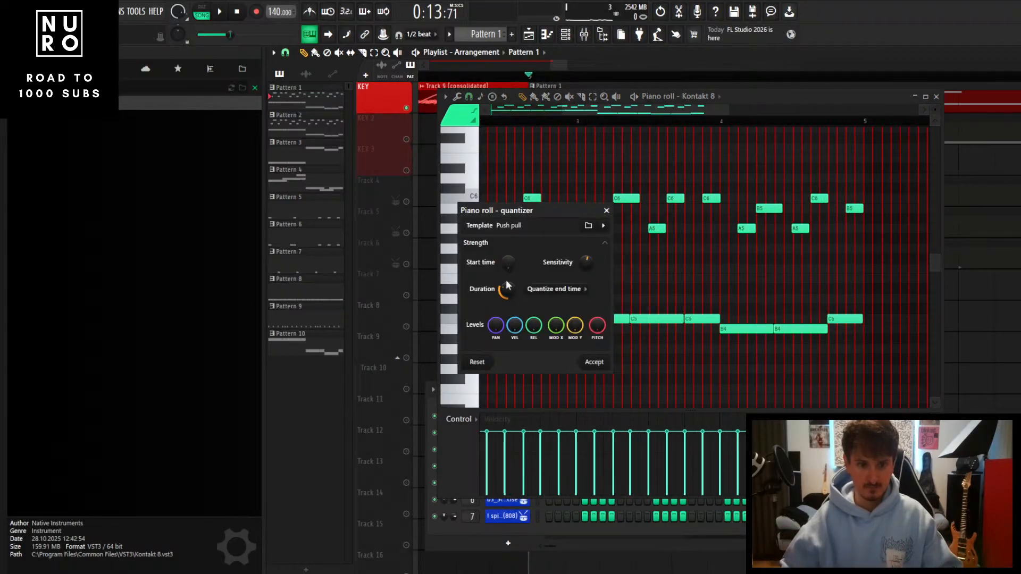
{"action": "left_click", "coordinate": [605, 365]}
Play the levelled and quantized melody to hear how it sounds with uniform velocities
{"action": "scroll", "coordinate": [718, 275], "scroll_direction": "up", "scroll_amount": 3}
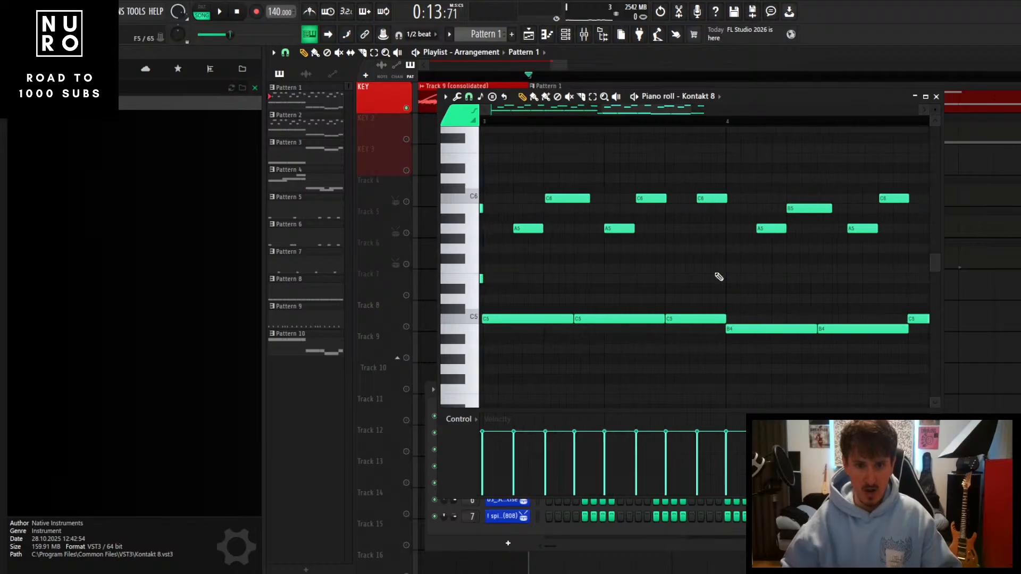
{"action": "scroll", "coordinate": [715, 273], "scroll_direction": "down", "scroll_amount": 5}
{"action": "scroll", "coordinate": [714, 273], "scroll_direction": "up", "scroll_amount": 4}
{"action": "key", "text": "space"}
{"action": "scroll", "coordinate": [661, 271], "scroll_direction": "down", "scroll_amount": 4}
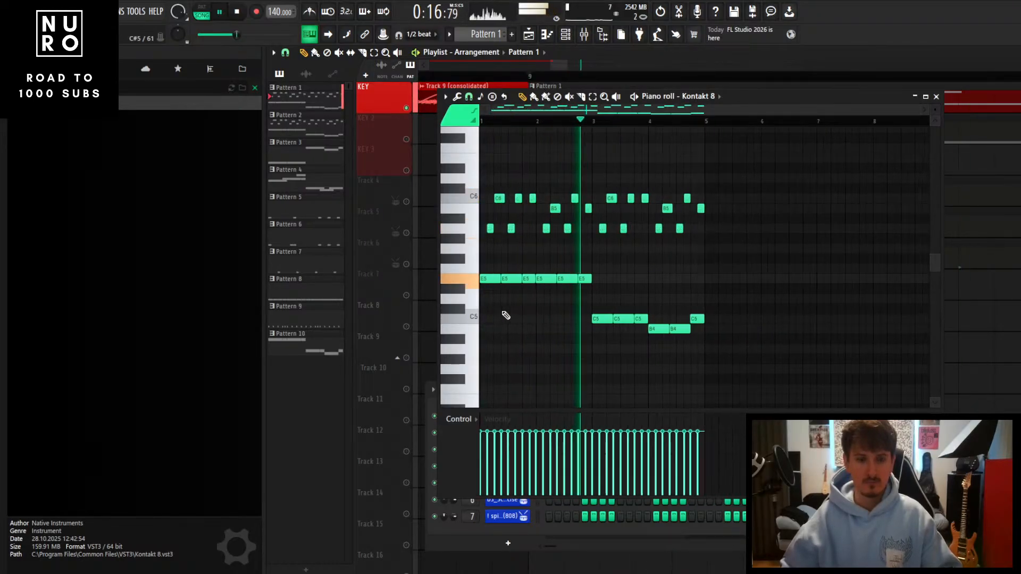
{"action": "key", "text": "space"}
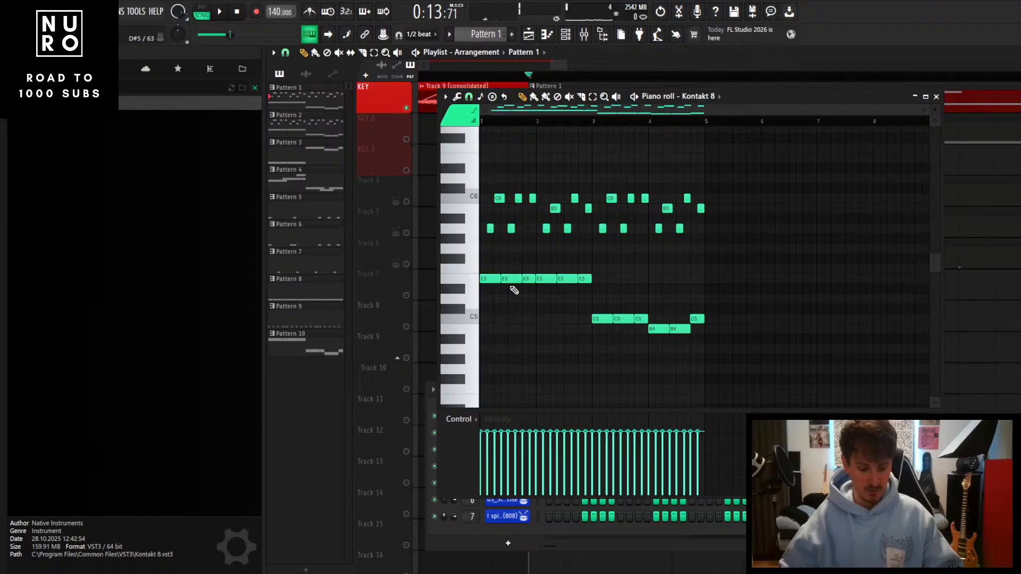
Randomize the velocity and release levels of all melody notes slightly in bipolar mode, and audition the variation
{"action": "key", "text": "ctrl+a"}
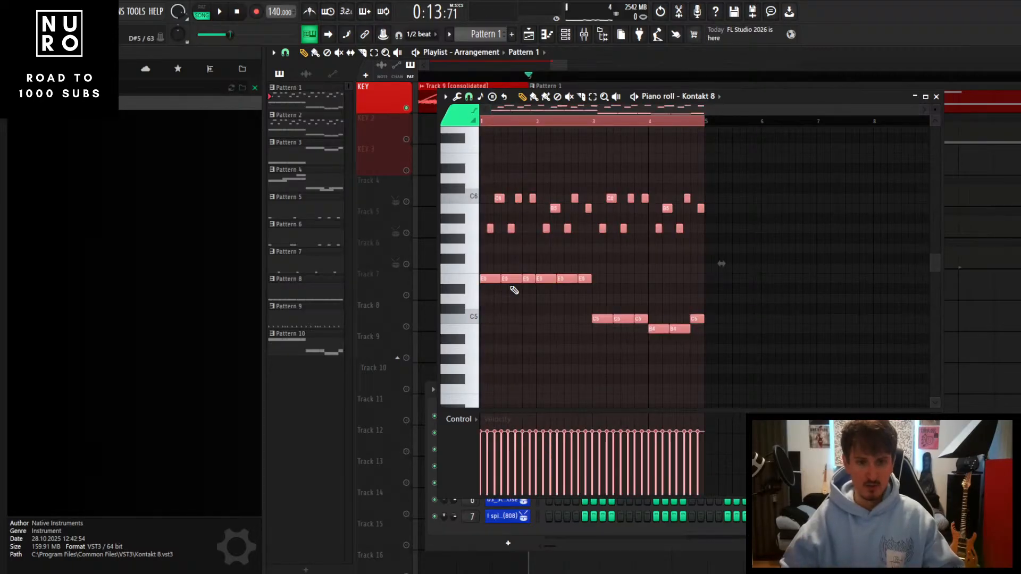
{"action": "key", "text": "alt+r"}
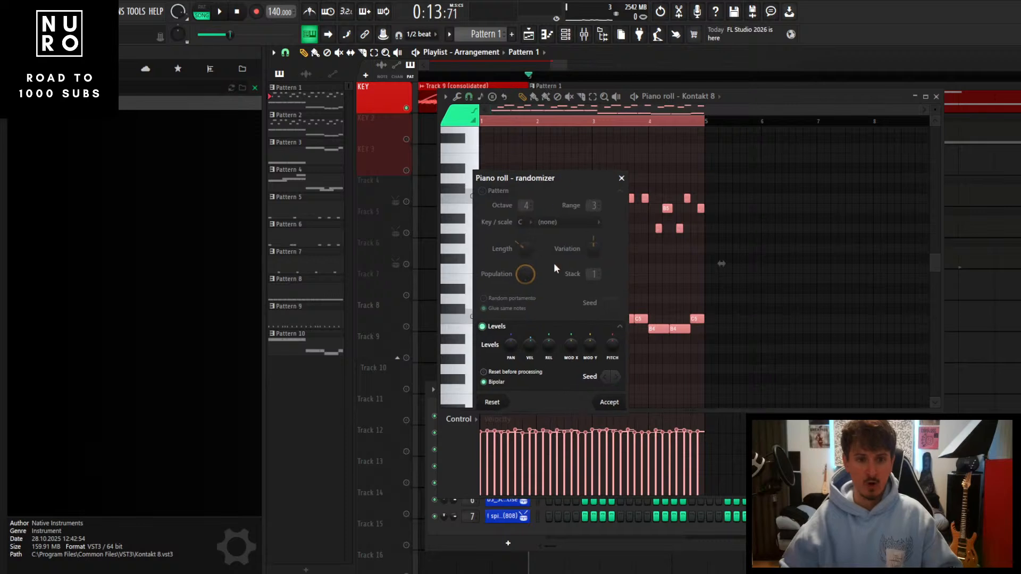
{"action": "left_click_drag", "start_coordinate": [562, 176], "coordinate": [633, 163]}
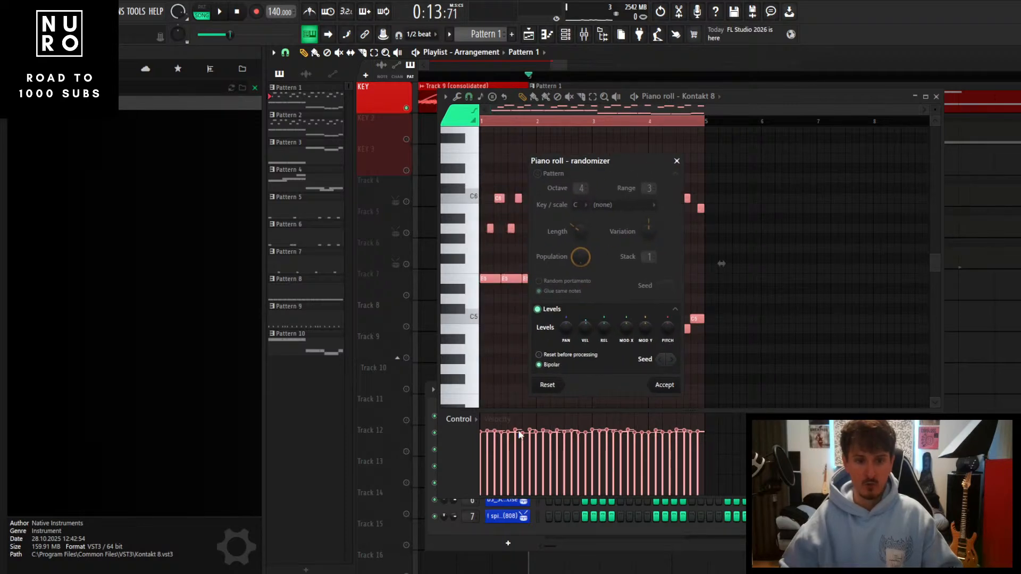
{"action": "mouse_move", "coordinate": [584, 334]}
{"action": "left_mouse_down"}
{"action": "mouse_move", "coordinate": [584, 319]}
{"action": "mouse_move", "coordinate": [601, 329]}
{"action": "mouse_move", "coordinate": [600, 310]}
{"action": "mouse_move", "coordinate": [586, 336]}
{"action": "left_mouse_up"}
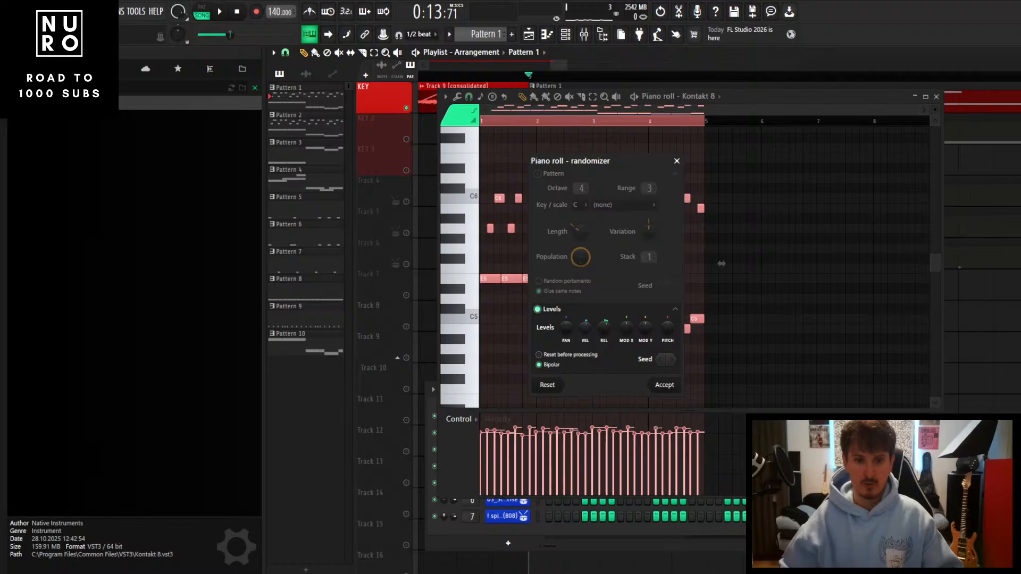
{"action": "left_click", "coordinate": [671, 393]}
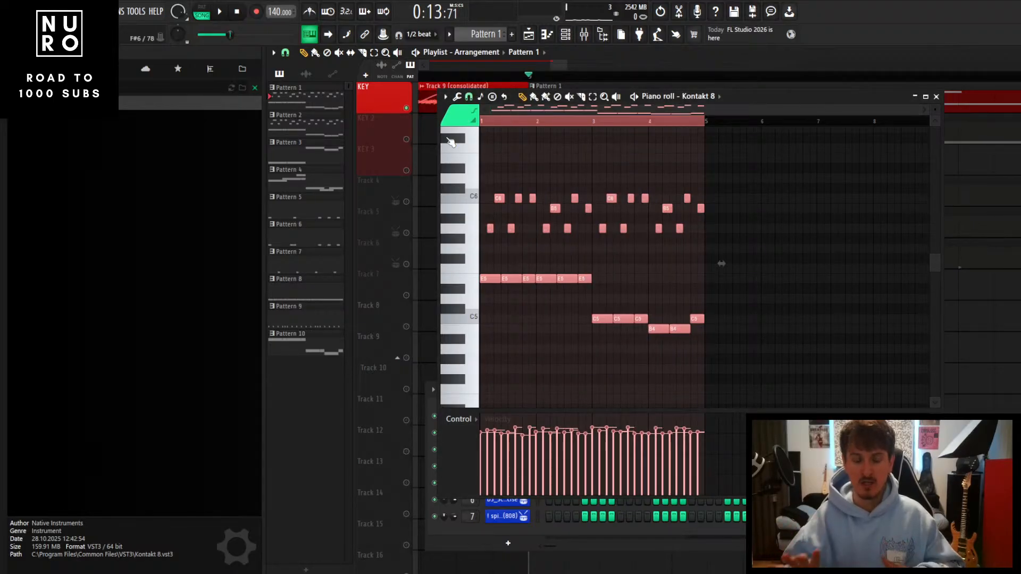
{"action": "key", "text": "space"}
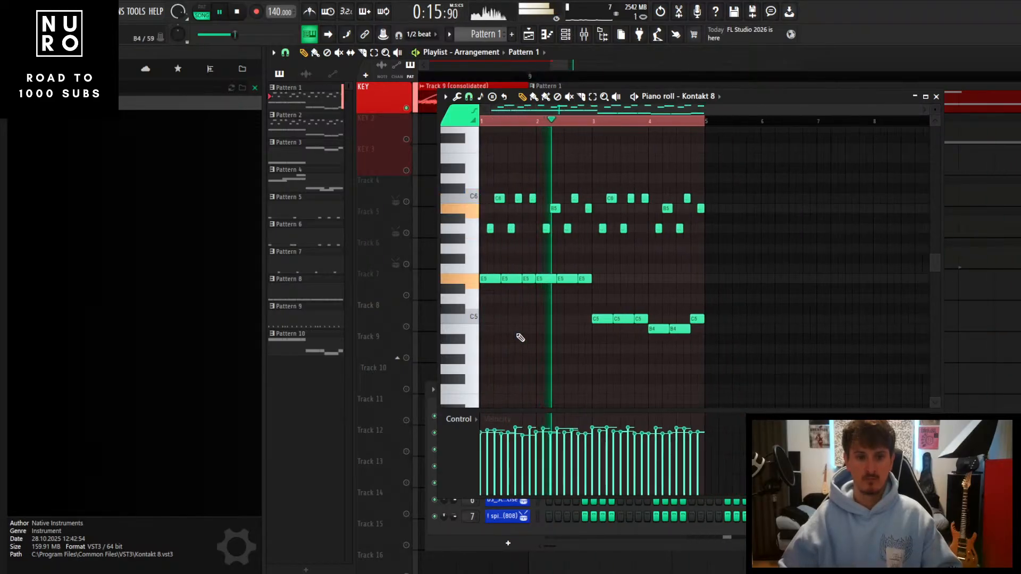
{"action": "key", "text": "space"}
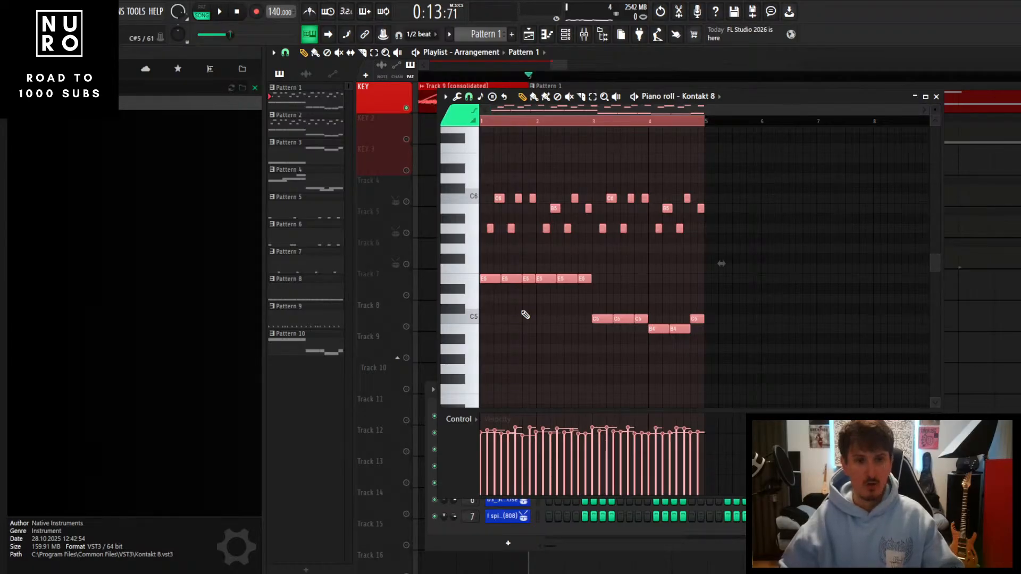
Quantize the selected notes with the Push pull template, applying partial start time strength and no duration strength
{"action": "key", "text": "alt+q"}
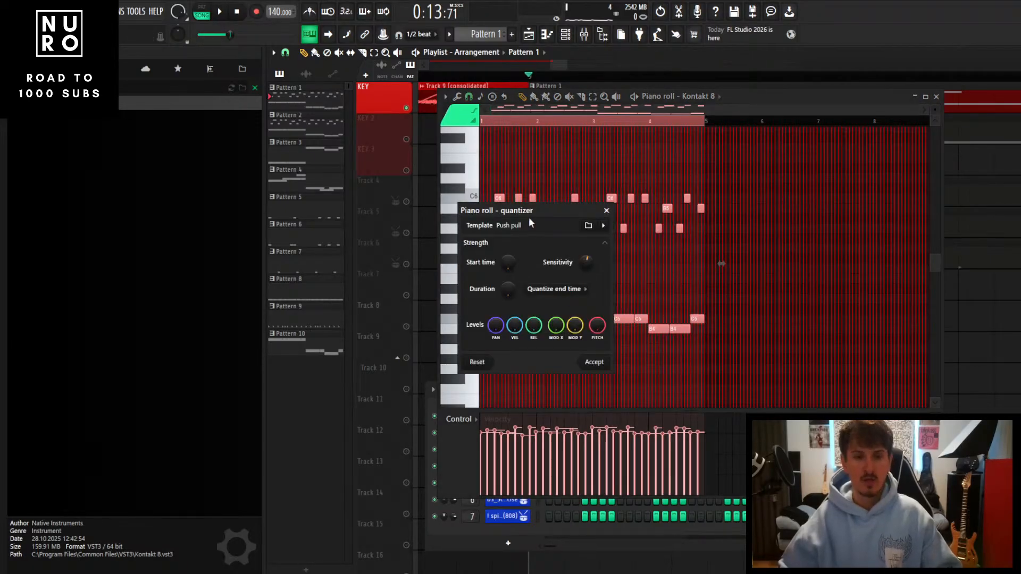
{"action": "left_click_drag", "start_coordinate": [539, 217], "coordinate": [623, 238]}
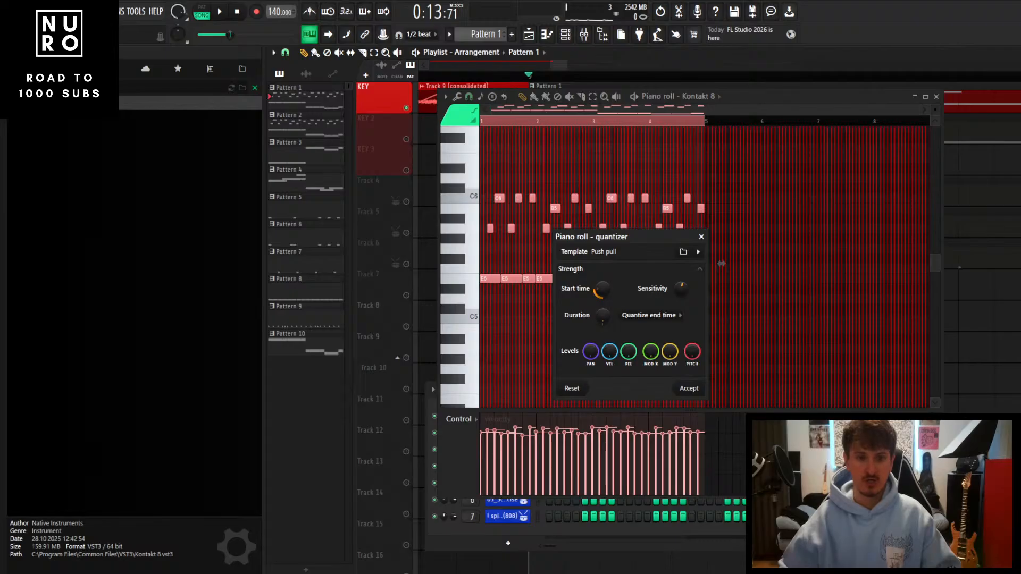
{"action": "left_click", "coordinate": [689, 388]}
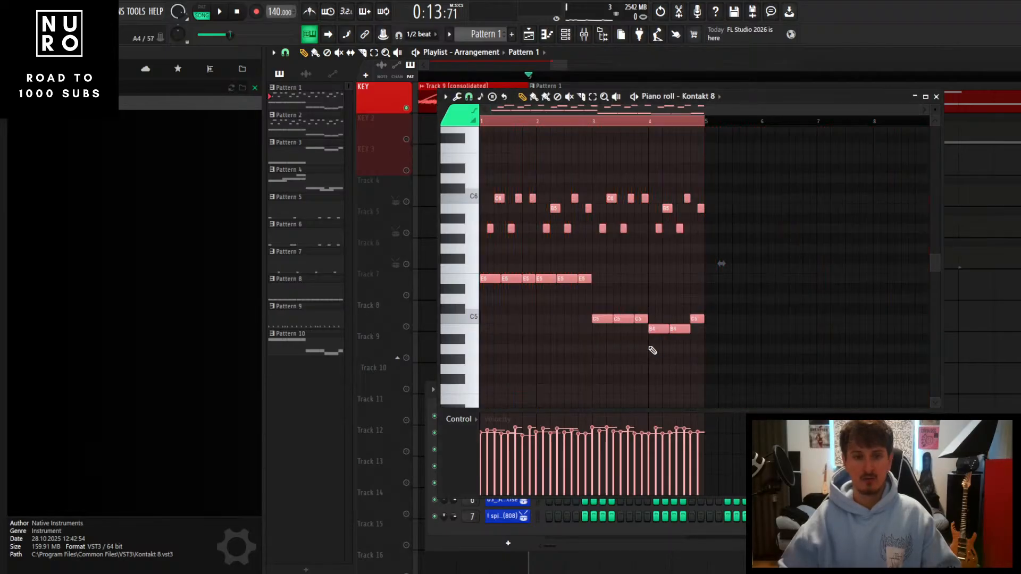
{"action": "left_click", "coordinate": [571, 341]}
Play the melody to audition the combined velocity randomization and Push pull timing
{"action": "key", "text": "space"}
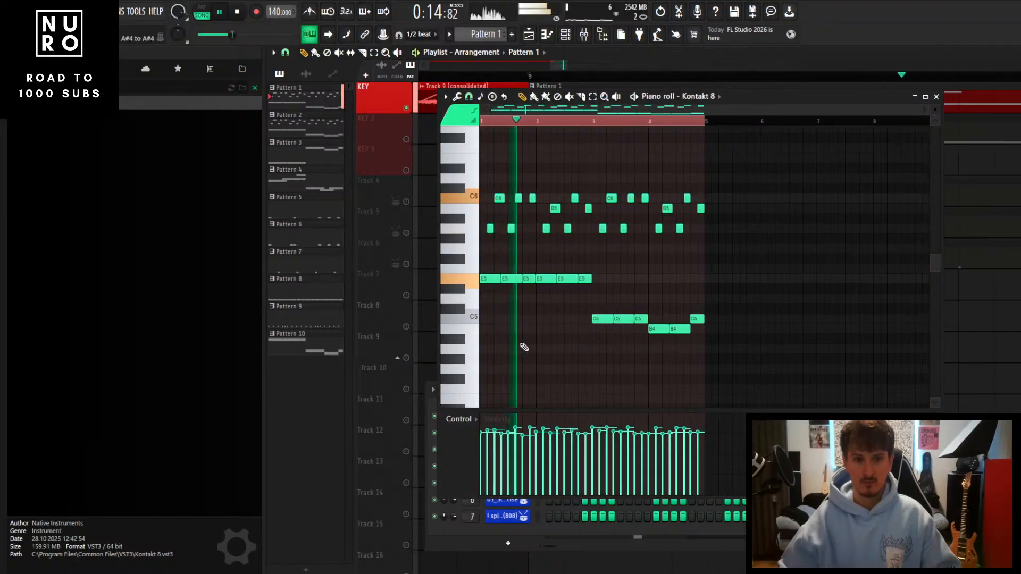
{"action": "scroll", "coordinate": [525, 346], "scroll_direction": "up", "scroll_amount": 3}
{"action": "scroll", "coordinate": [526, 345], "scroll_direction": "down", "scroll_amount": 2}
{"action": "scroll", "coordinate": [538, 343], "scroll_direction": "down", "scroll_amount": 1}
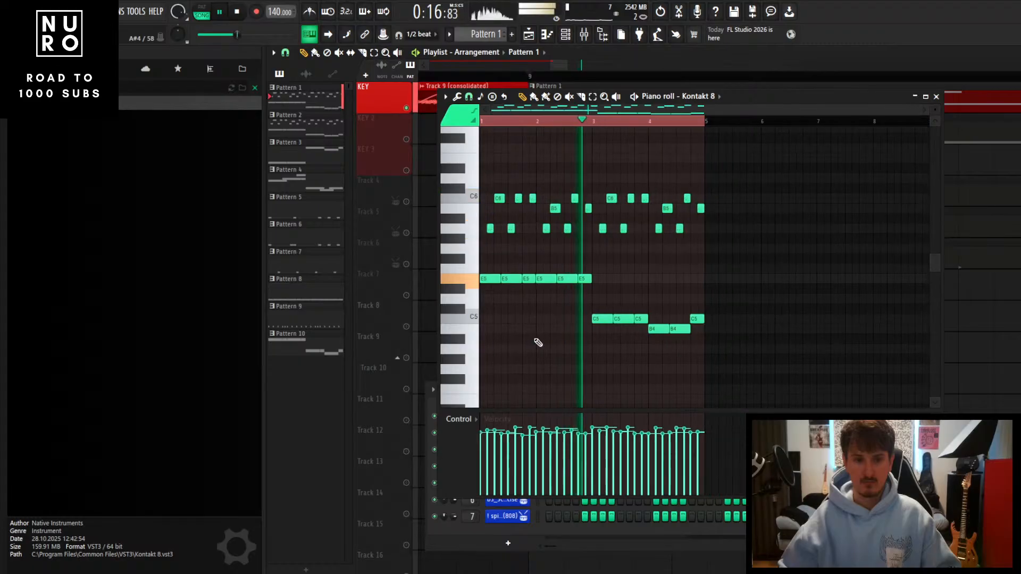
{"action": "scroll", "coordinate": [538, 344], "scroll_direction": "up", "scroll_amount": 2}
{"action": "scroll", "coordinate": [540, 346], "scroll_direction": "down", "scroll_amount": 2}
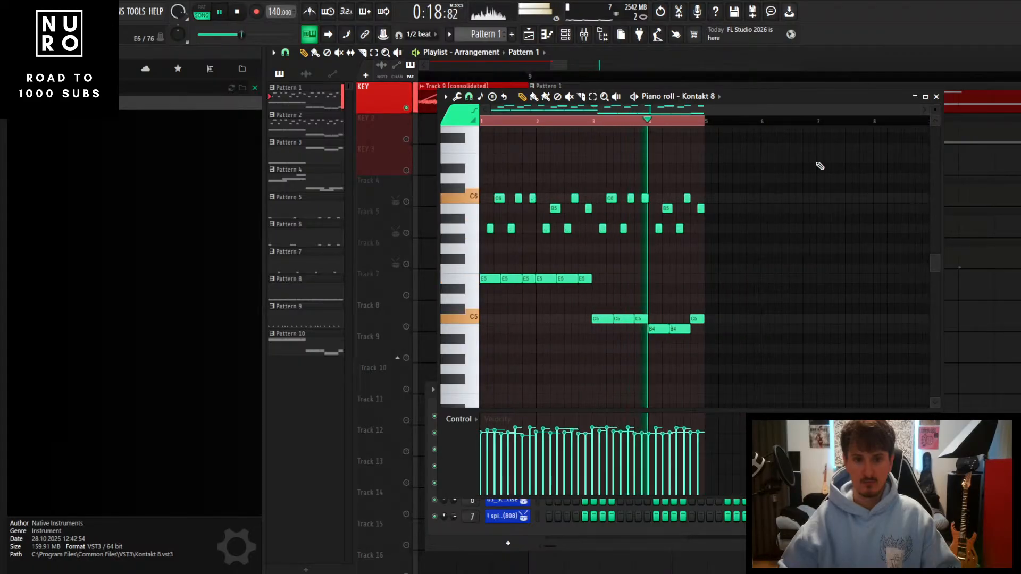
{"action": "key", "text": "space"}
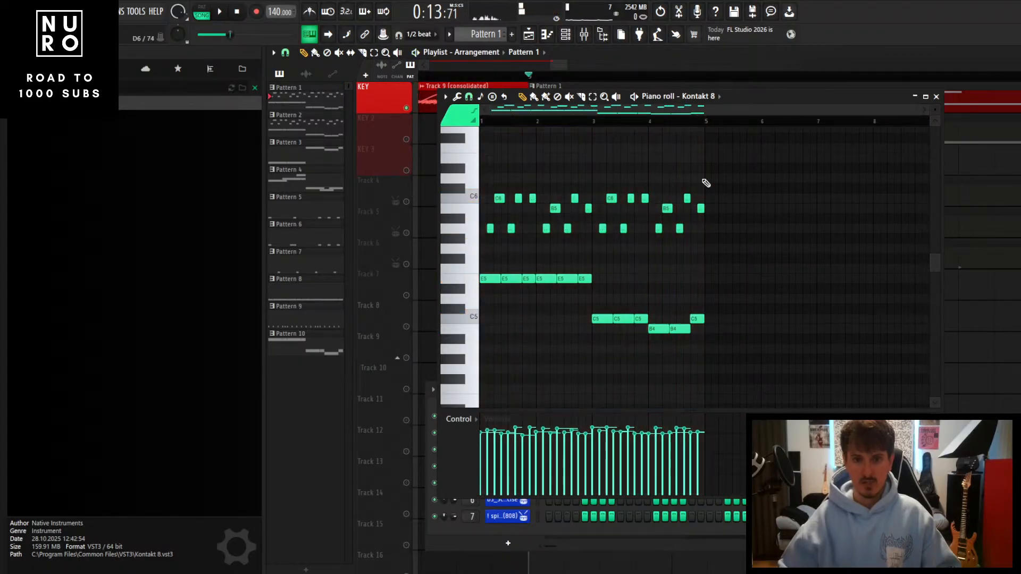
Close the piano roll and open the mixer with Insert 1 selected
{"action": "left_click", "coordinate": [936, 96]}
{"action": "scroll", "coordinate": [808, 202], "scroll_direction": "down", "scroll_amount": 5}
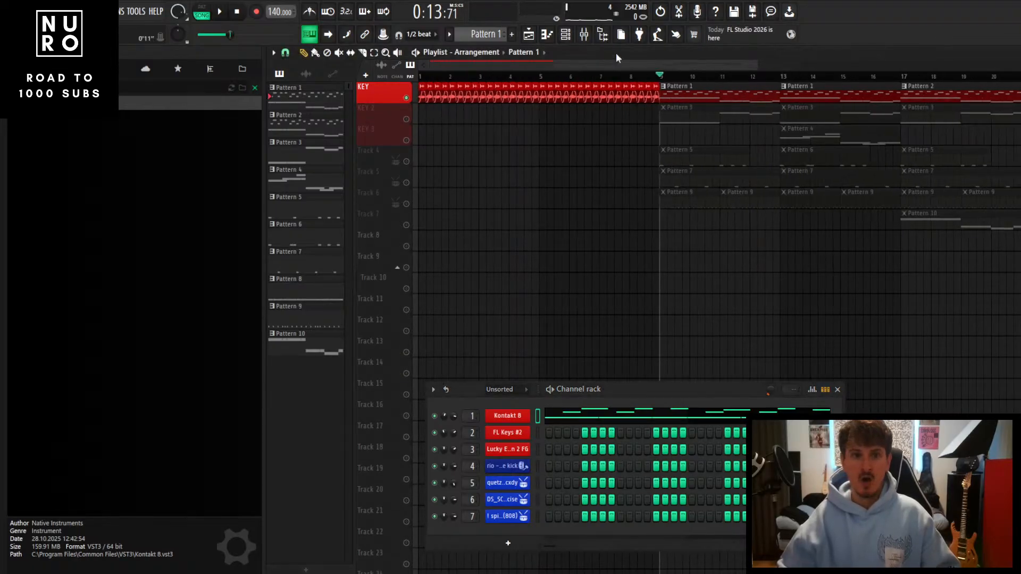
{"action": "left_click", "coordinate": [584, 34]}
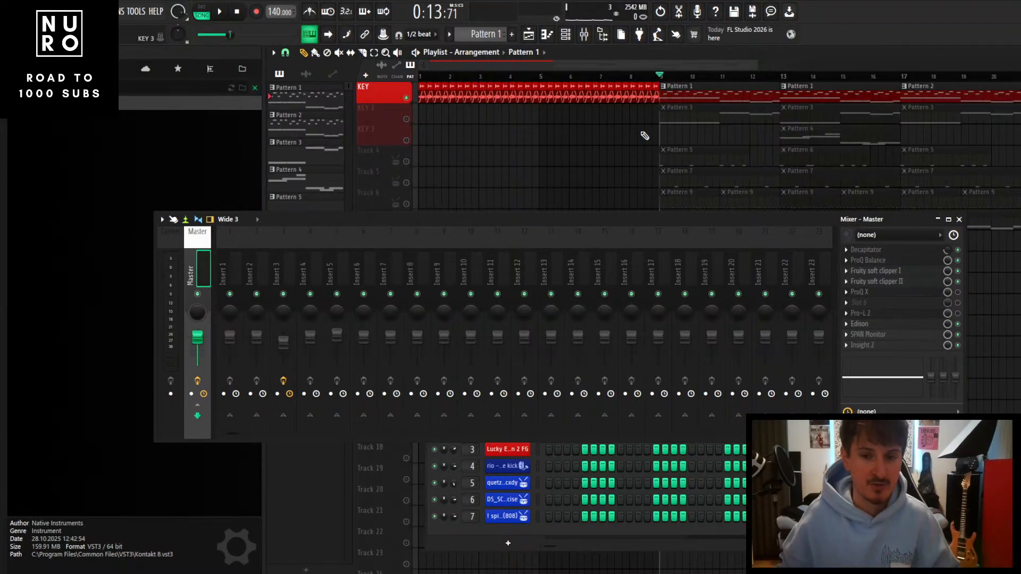
{"action": "left_click", "coordinate": [283, 253]}
{"action": "left_click", "coordinate": [254, 259]}
{"action": "left_click", "coordinate": [240, 261]}
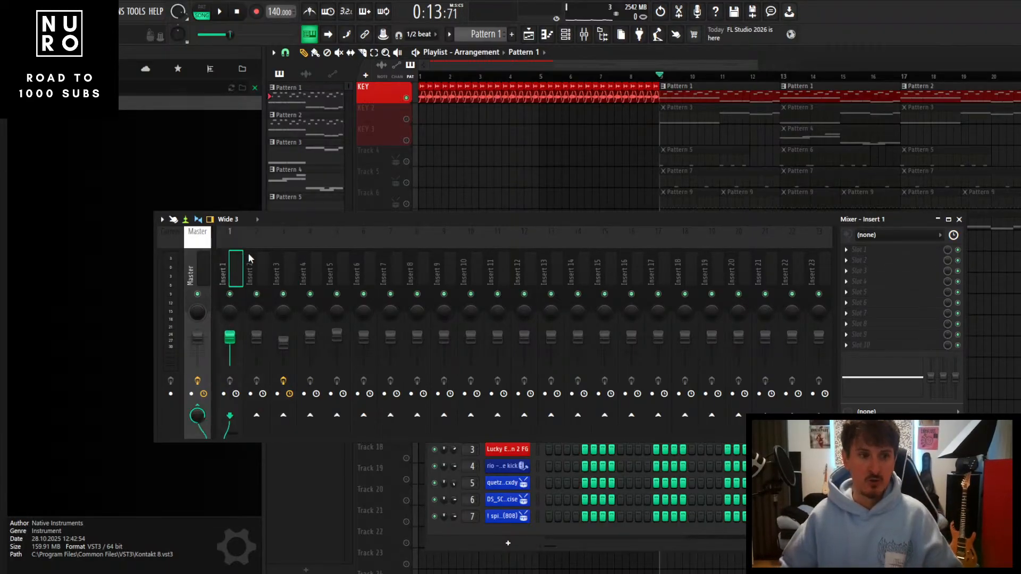
Play the arrangement from its very beginning to check the audio clips' signal in the mixer
{"action": "scroll", "coordinate": [659, 121], "scroll_direction": "down", "scroll_amount": 5}
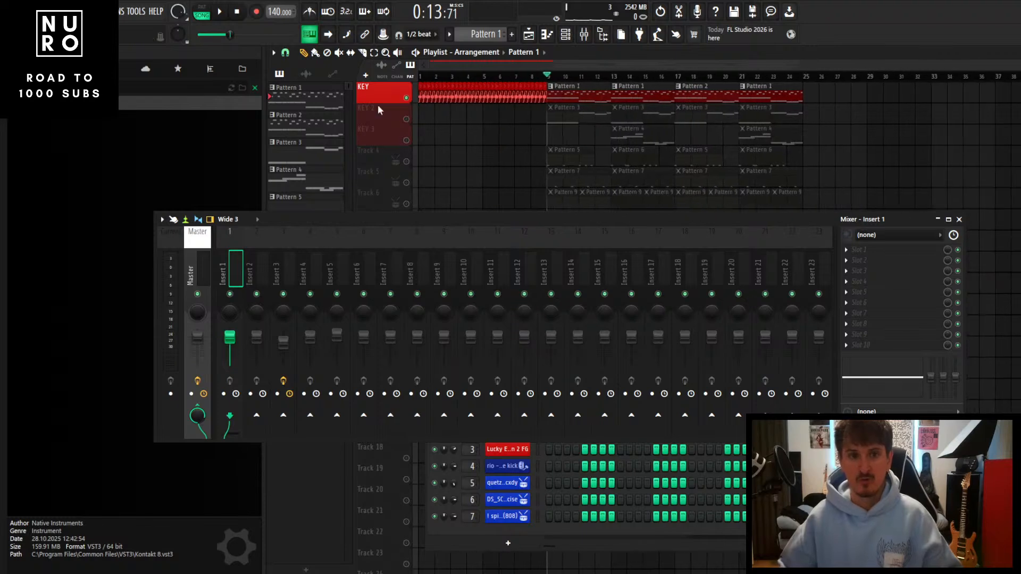
{"action": "left_click", "coordinate": [420, 77]}
{"action": "key", "text": "space"}
{"action": "scroll", "coordinate": [424, 141], "scroll_direction": "up", "scroll_amount": 5}
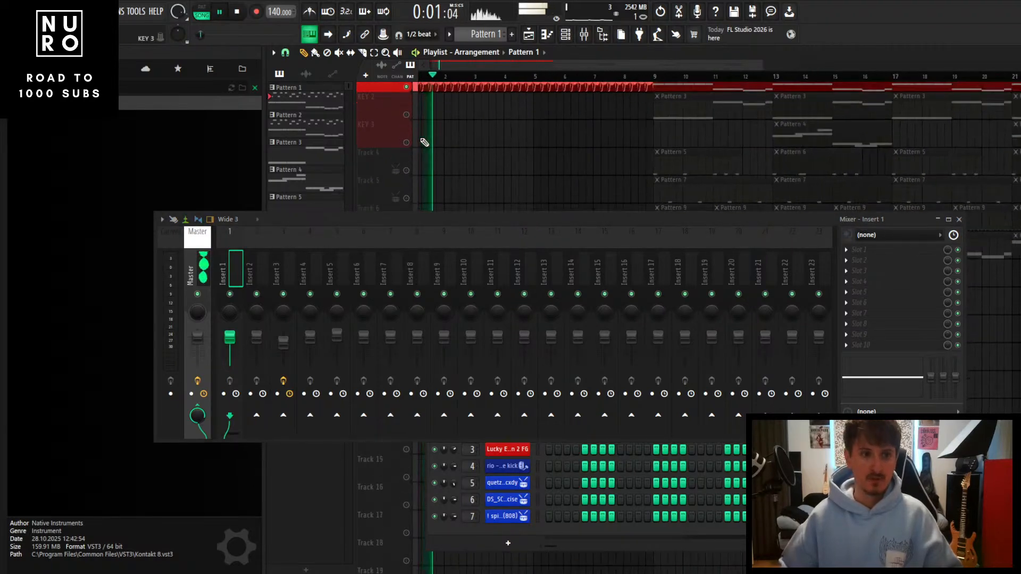
{"action": "scroll", "coordinate": [425, 137], "scroll_direction": "up", "scroll_amount": 1}
{"action": "key", "text": "space"}
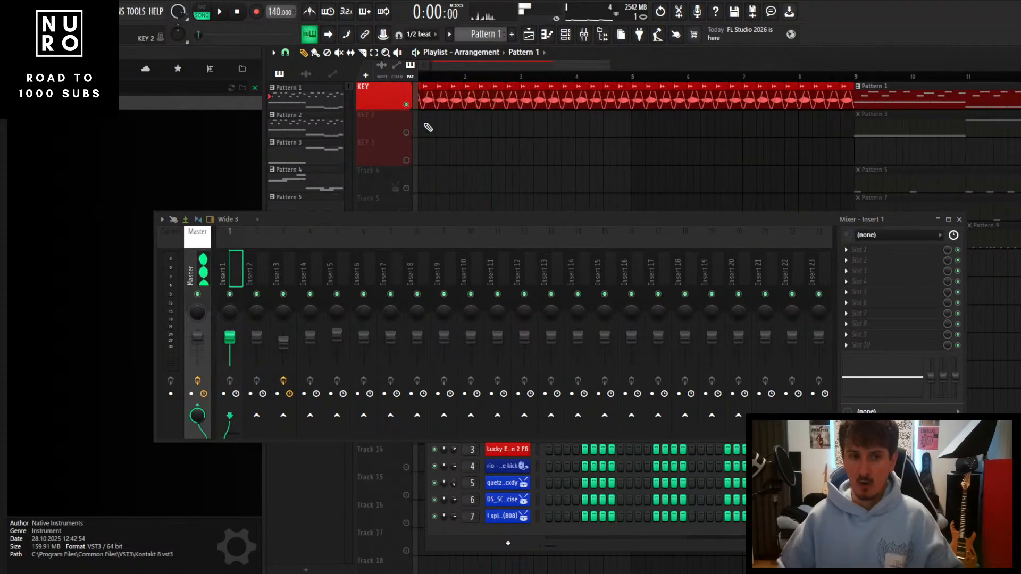
Open the channel settings of the first Track 9 (consolidated) audio clip on the KEY track
{"action": "scroll", "coordinate": [425, 106], "scroll_direction": "up", "scroll_amount": 4}
{"action": "scroll", "coordinate": [426, 103], "scroll_direction": "up", "scroll_amount": 2}
{"action": "double_click", "coordinate": [425, 103]}
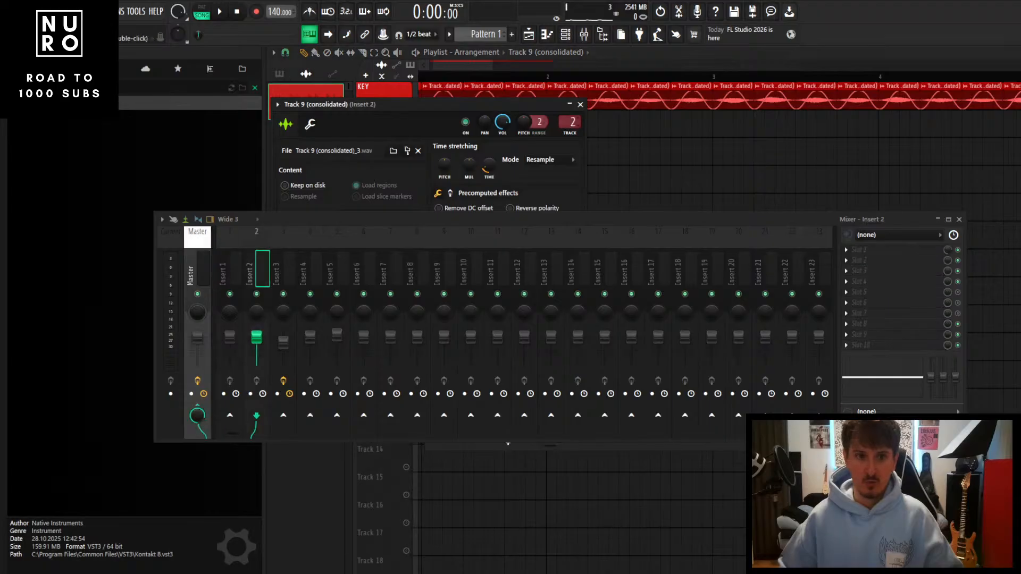
Route the Track 9 (consolidated) clip to mixer track 8 and close its channel settings
{"action": "left_click_drag", "start_coordinate": [572, 122], "coordinate": [572, 107]}
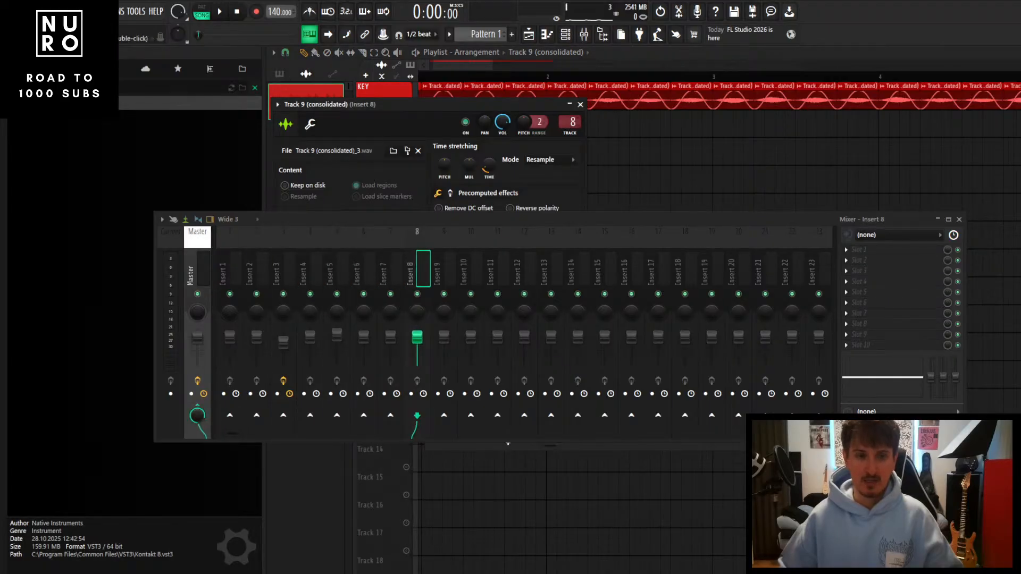
{"action": "left_click", "coordinate": [580, 104]}
{"action": "scroll", "coordinate": [556, 171], "scroll_direction": "down", "scroll_amount": 5}
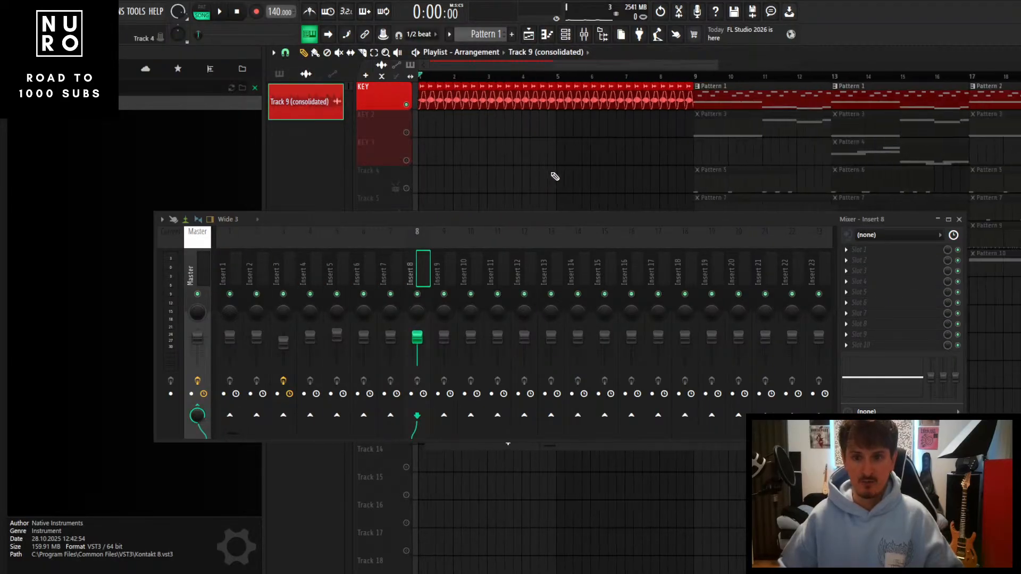
{"action": "scroll", "coordinate": [550, 174], "scroll_direction": "down", "scroll_amount": 3}
{"action": "scroll", "coordinate": [525, 180], "scroll_direction": "up", "scroll_amount": 1}
{"action": "scroll", "coordinate": [526, 178], "scroll_direction": "up", "scroll_amount": 4}
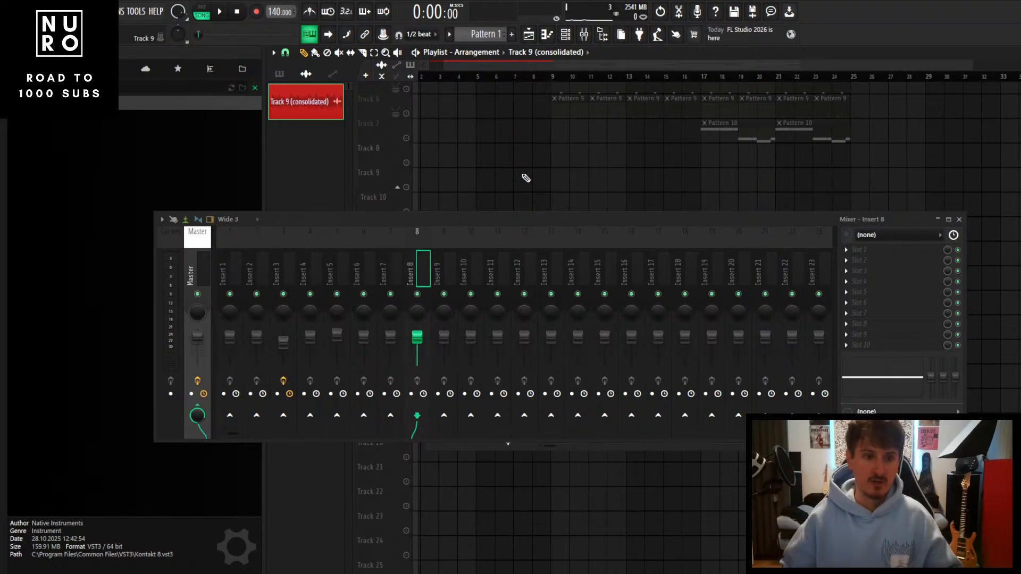
{"action": "scroll", "coordinate": [441, 154], "scroll_direction": "up", "scroll_amount": 5}
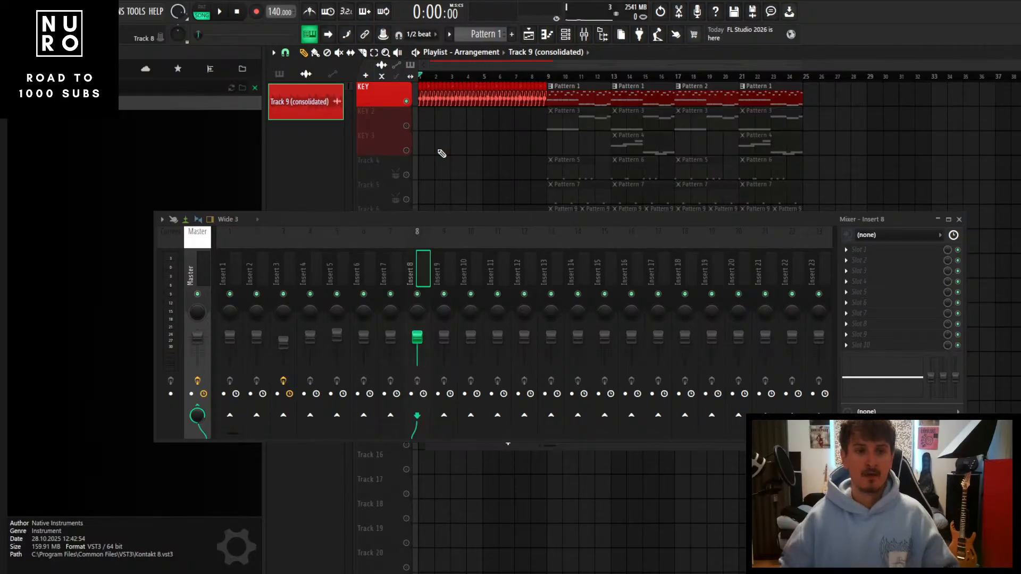
{"action": "scroll", "coordinate": [441, 153], "scroll_direction": "up", "scroll_amount": 4}
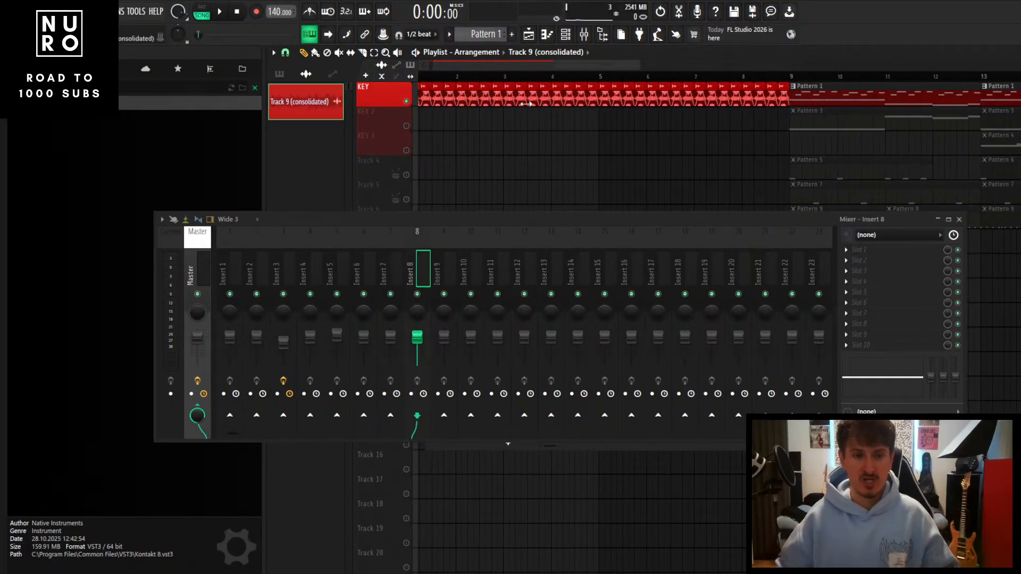
{"action": "key", "text": "space"}
{"action": "key", "text": "space"}
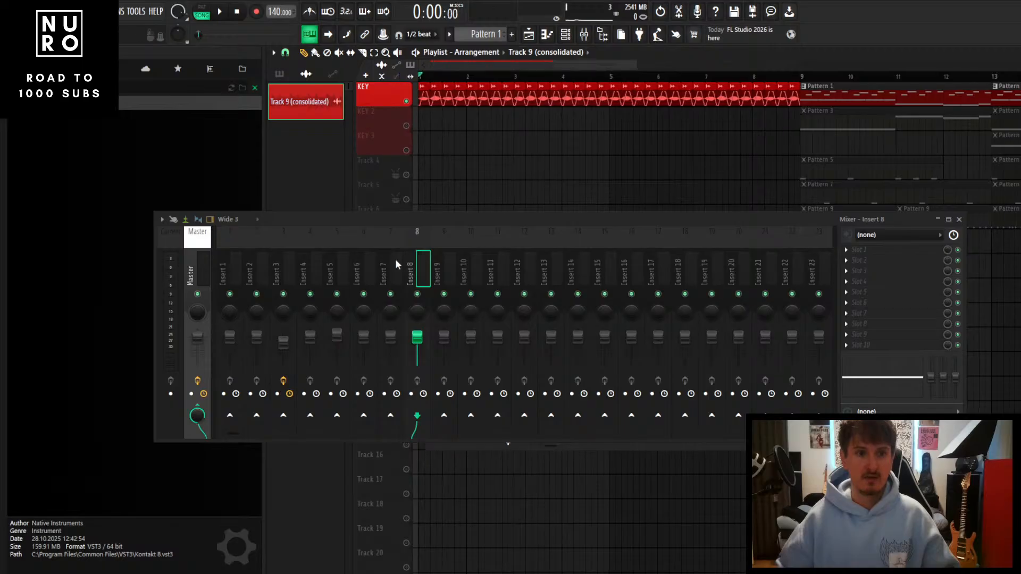
Color the Insert 8 mixer track red
{"action": "double_click", "coordinate": [410, 271]}
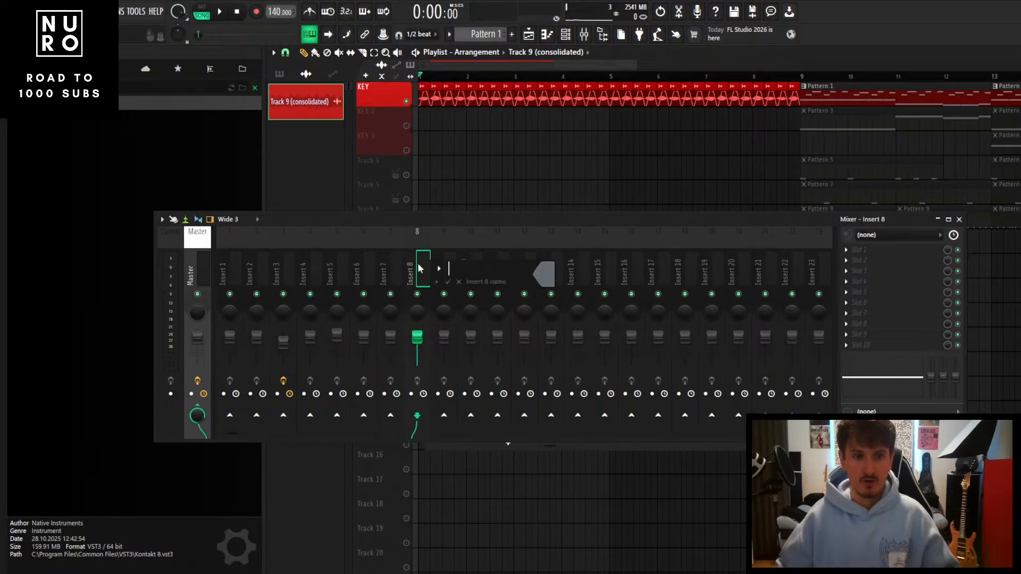
{"action": "key", "text": "Escape"}
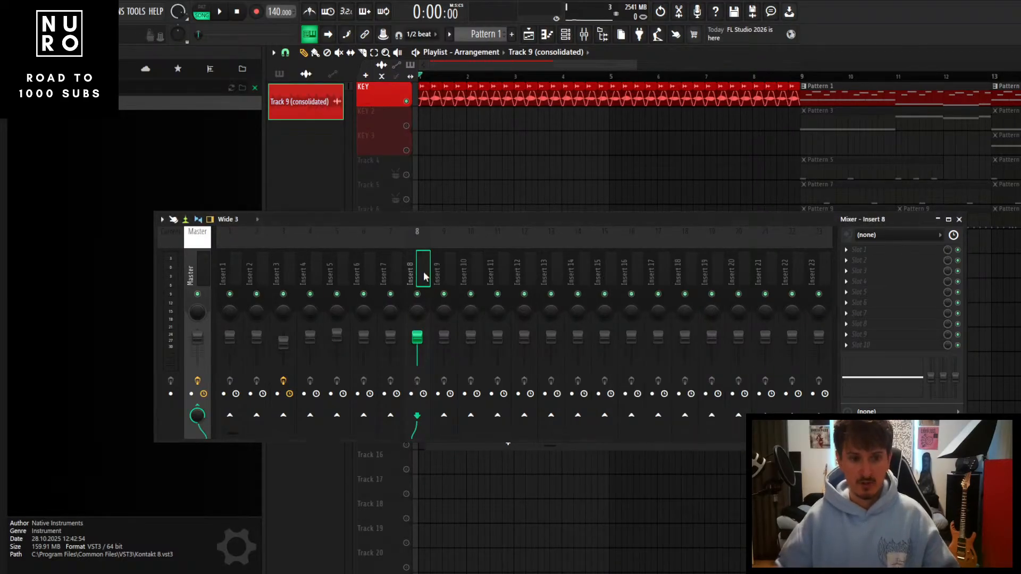
{"action": "double_click", "coordinate": [427, 273]}
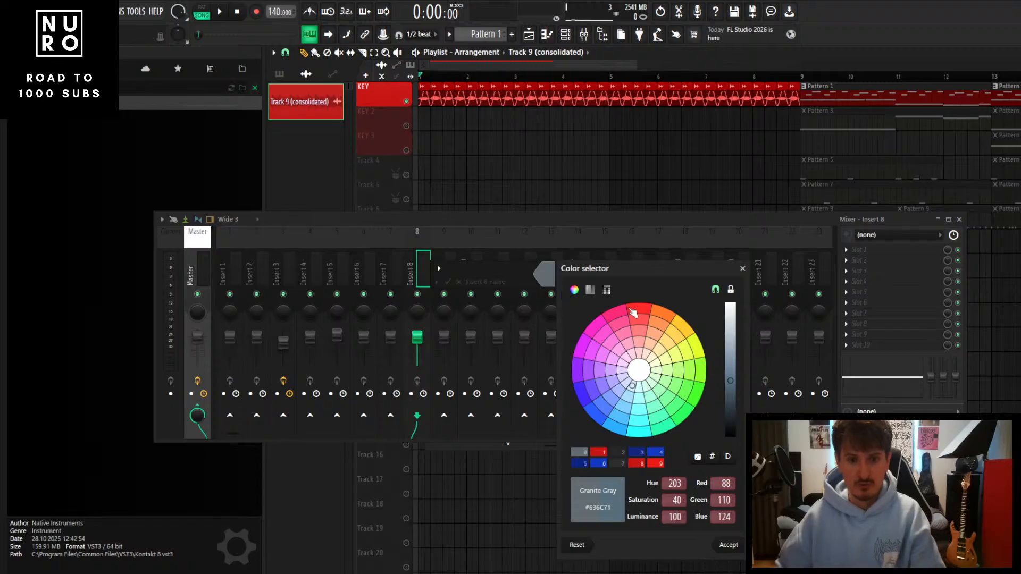
{"action": "left_click", "coordinate": [633, 312]}
{"action": "key", "text": "Return"}
Play the arrangement in the enlarged mixer and try panning Insert 8 left and right, returning the pan to center
{"action": "key", "text": "space"}
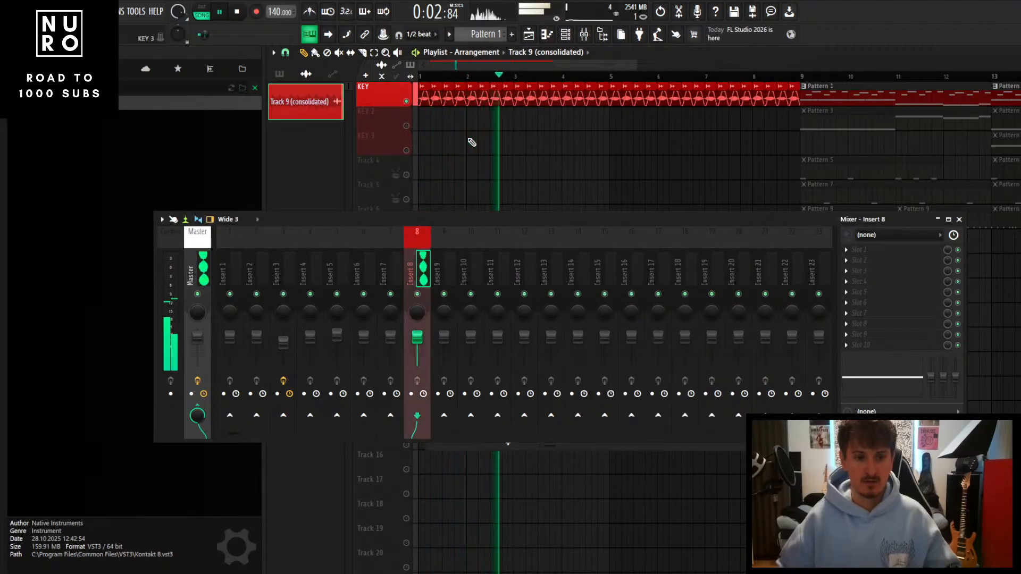
{"action": "double_click", "coordinate": [486, 220]}
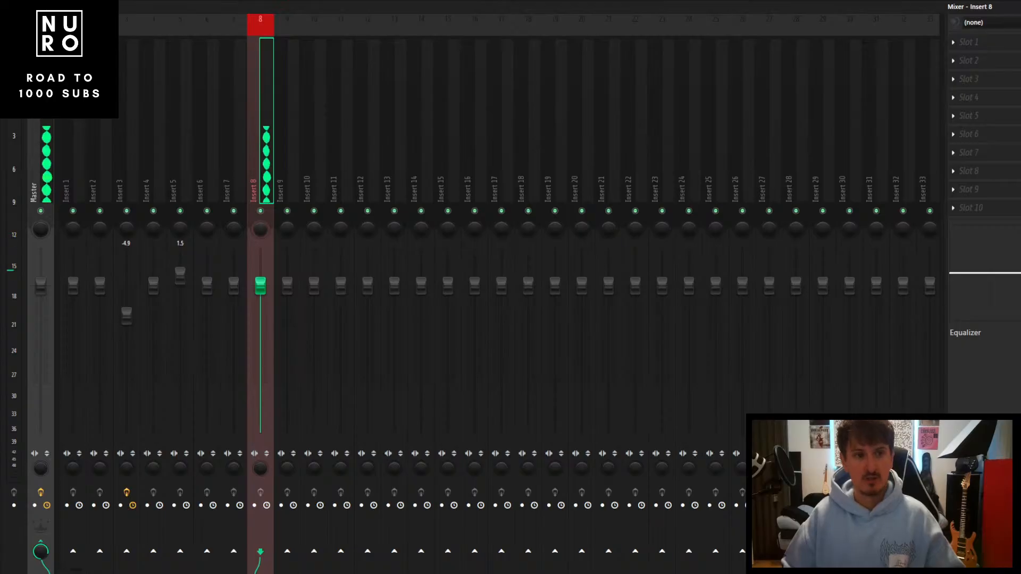
{"action": "left_click_drag", "start_coordinate": [260, 228], "coordinate": [261, 282]}
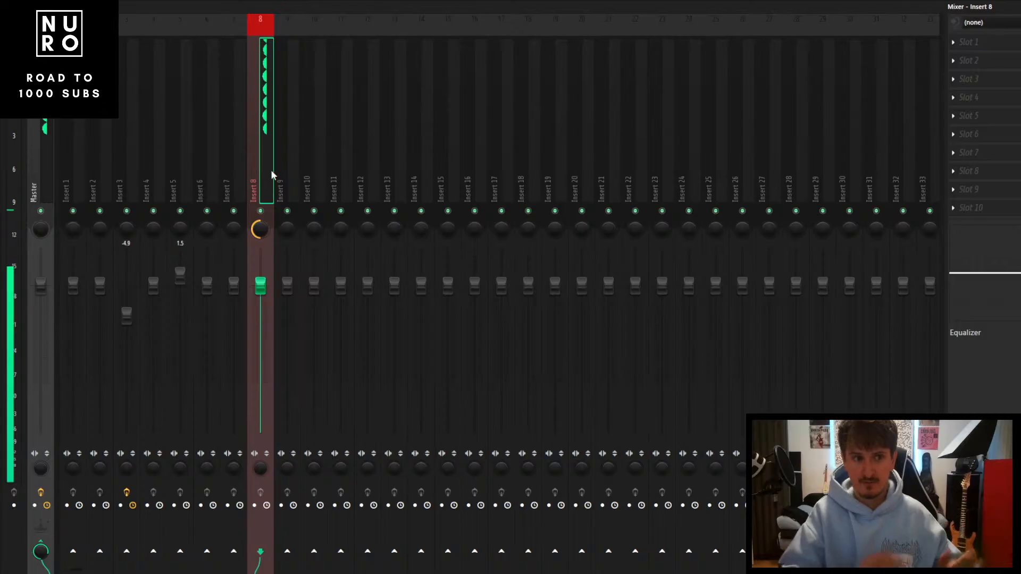
{"action": "left_click_drag", "start_coordinate": [267, 237], "coordinate": [266, 175]}
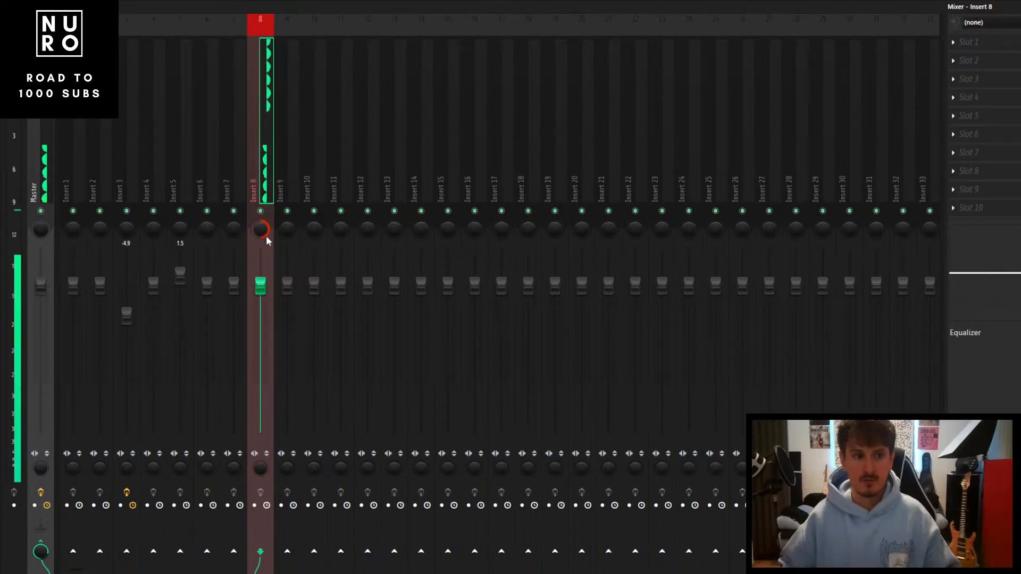
{"action": "key", "text": "space"}
{"action": "left_click_drag", "start_coordinate": [265, 236], "coordinate": [265, 268]}
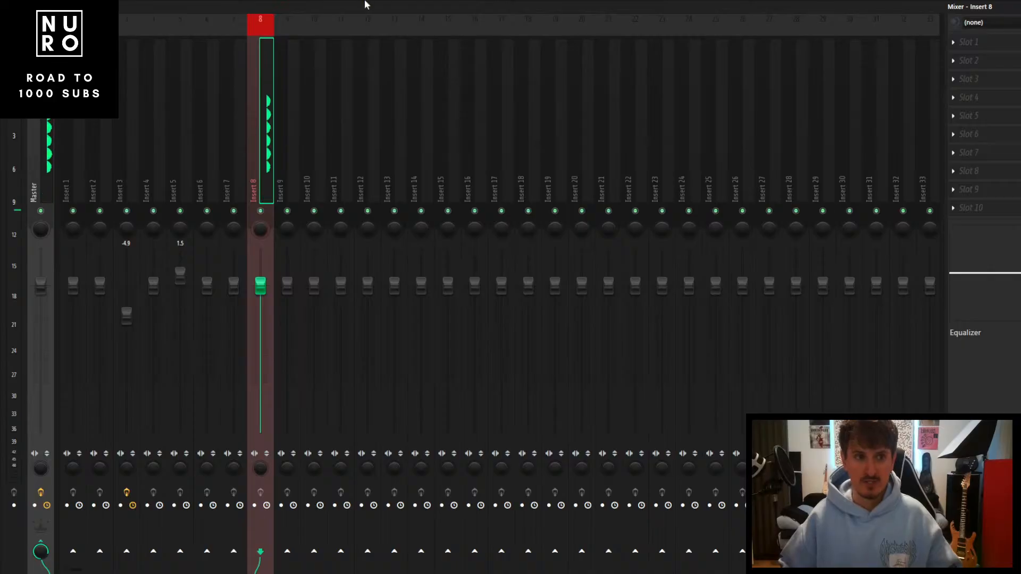
{"action": "double_click", "coordinate": [478, 10]}
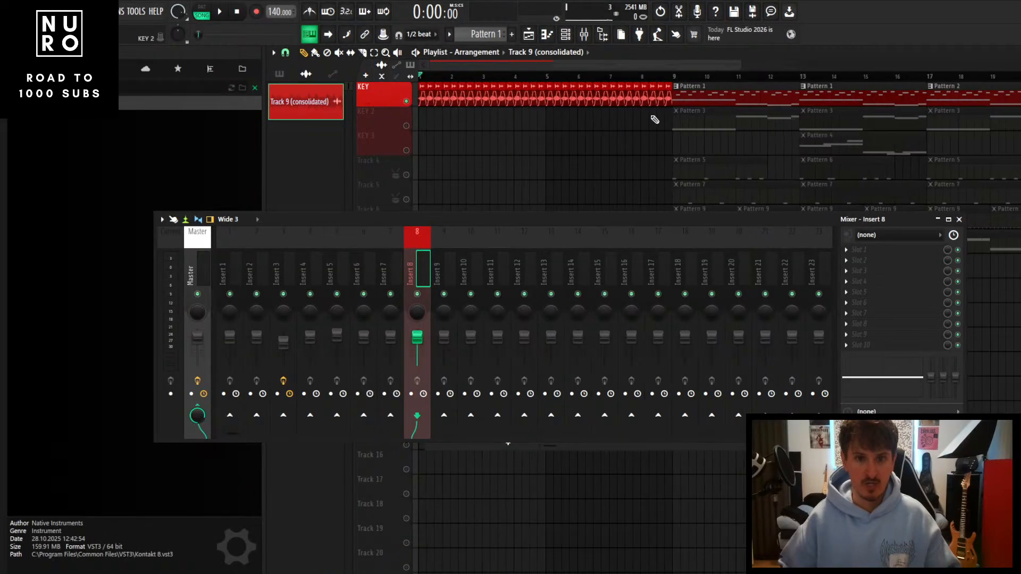
Move every second clip in bars 1 and 2 from KEY down to KEY 2, and unmute KEY 2
{"action": "scroll", "coordinate": [420, 117], "scroll_direction": "up", "scroll_amount": 5}
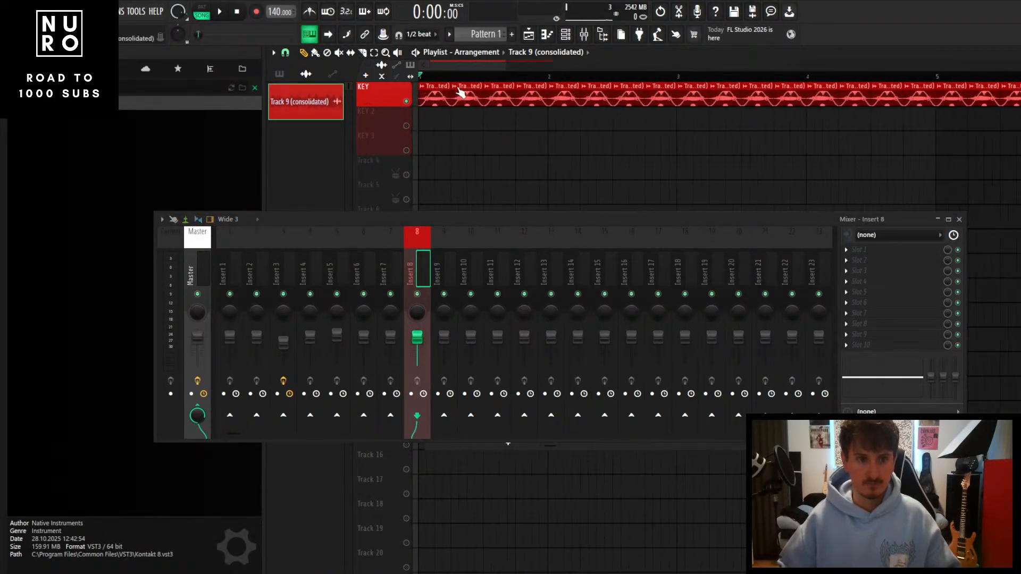
{"action": "left_click_drag", "start_coordinate": [461, 93], "coordinate": [458, 113]}
{"action": "left_click_drag", "start_coordinate": [534, 106], "coordinate": [534, 128]}
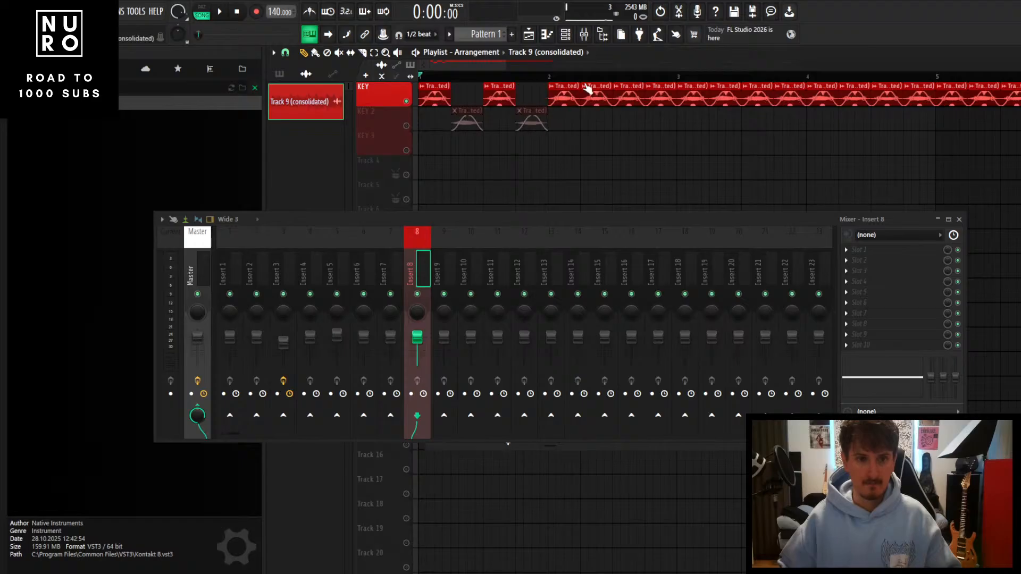
{"action": "left_click_drag", "start_coordinate": [591, 83], "coordinate": [592, 108]}
{"action": "left_click_drag", "start_coordinate": [664, 95], "coordinate": [665, 119]}
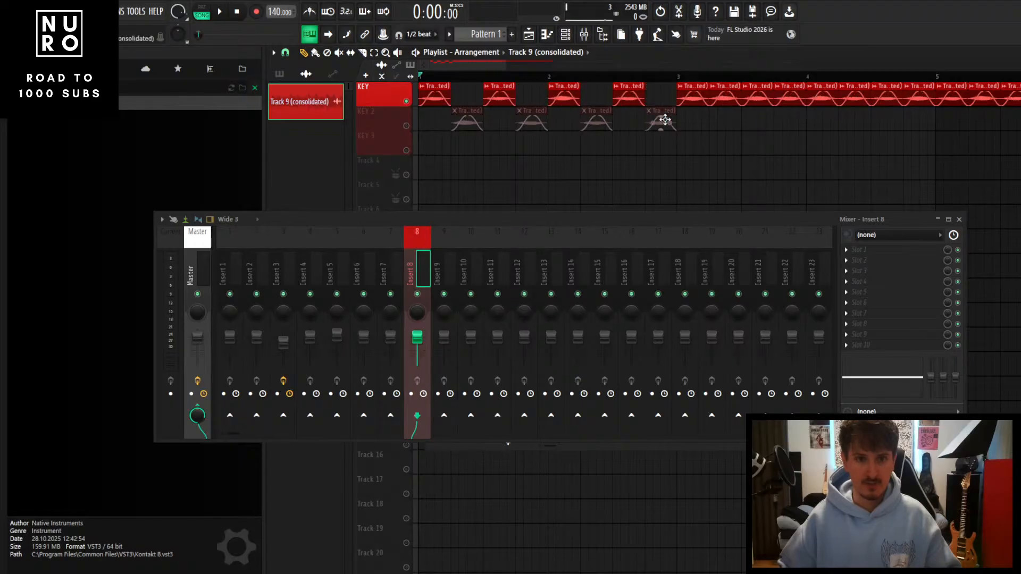
{"action": "left_click", "coordinate": [407, 126]}
Make each of the four Track 9 (consolidated) clips on KEY 2 unique
{"action": "scroll", "coordinate": [438, 138], "scroll_direction": "up", "scroll_amount": 3}
{"action": "scroll", "coordinate": [478, 130], "scroll_direction": "up", "scroll_amount": 2}
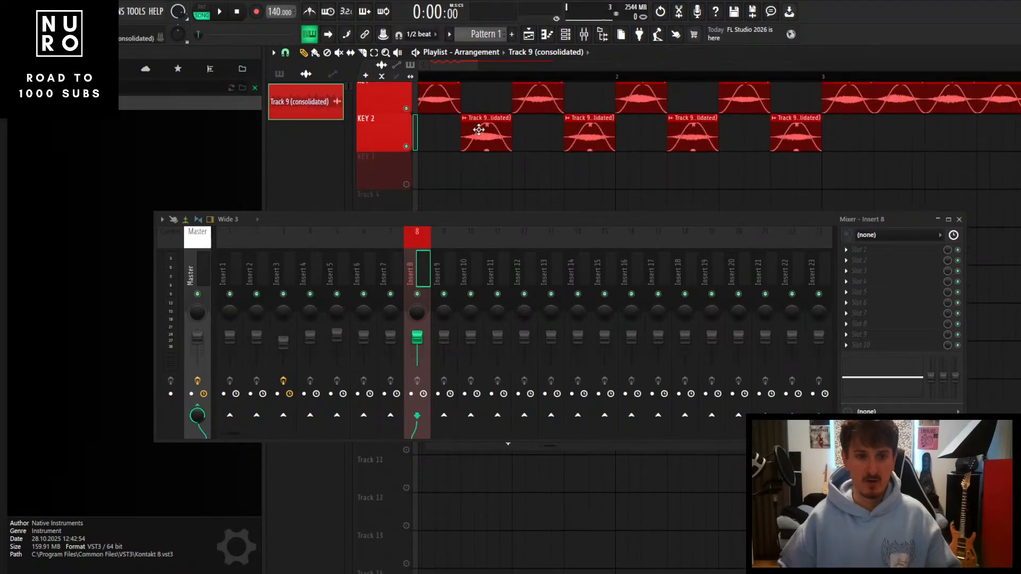
{"action": "scroll", "coordinate": [479, 125], "scroll_direction": "up", "scroll_amount": 1}
{"action": "scroll", "coordinate": [510, 75], "scroll_direction": "down", "scroll_amount": 2}
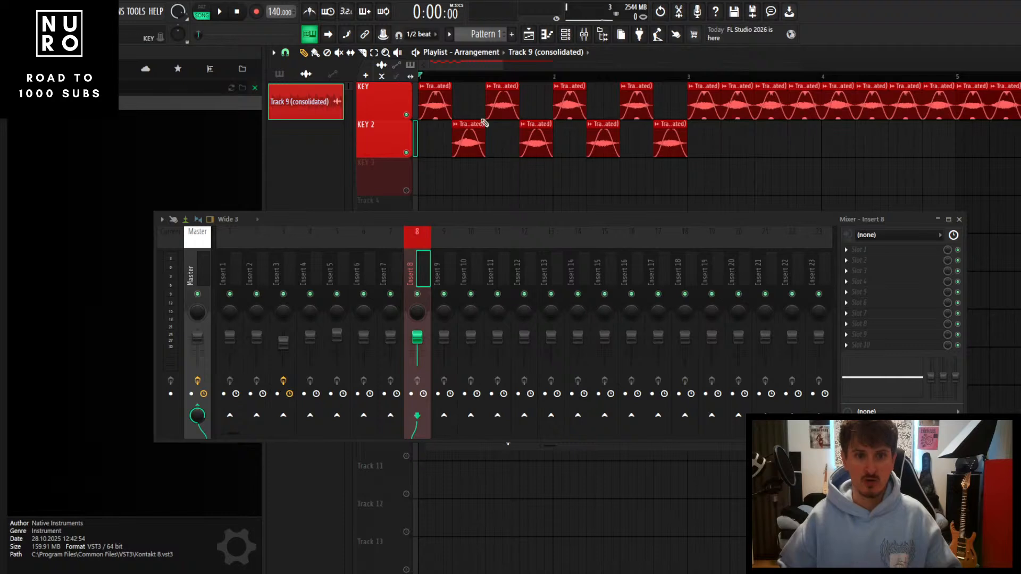
{"action": "scroll", "coordinate": [596, 128], "scroll_direction": "down", "scroll_amount": 2}
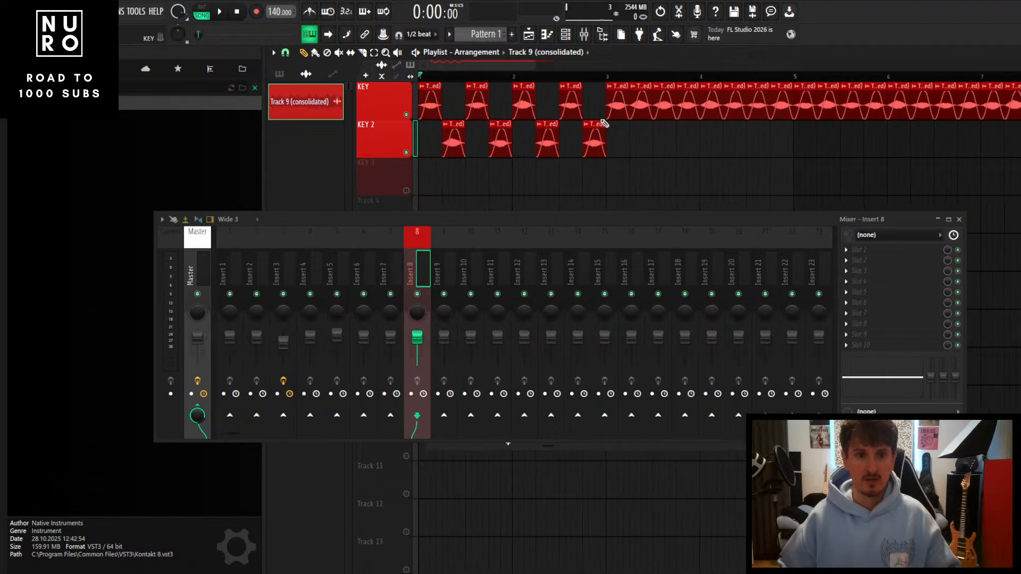
{"action": "left_click", "coordinate": [445, 127]}
{"action": "left_click", "coordinate": [468, 230]}
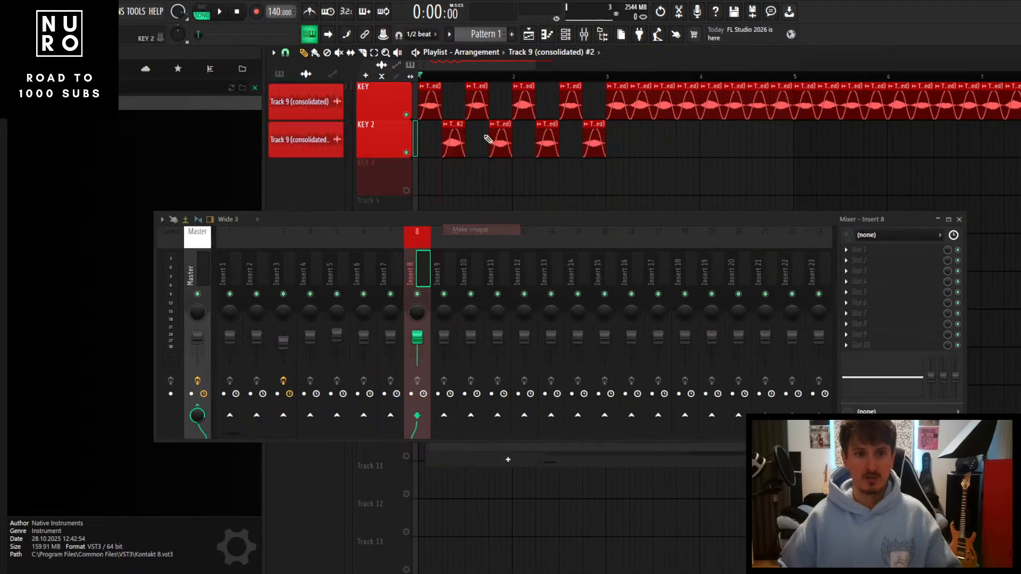
{"action": "left_click", "coordinate": [492, 128]}
{"action": "left_click", "coordinate": [505, 231]}
{"action": "left_click", "coordinate": [539, 128]}
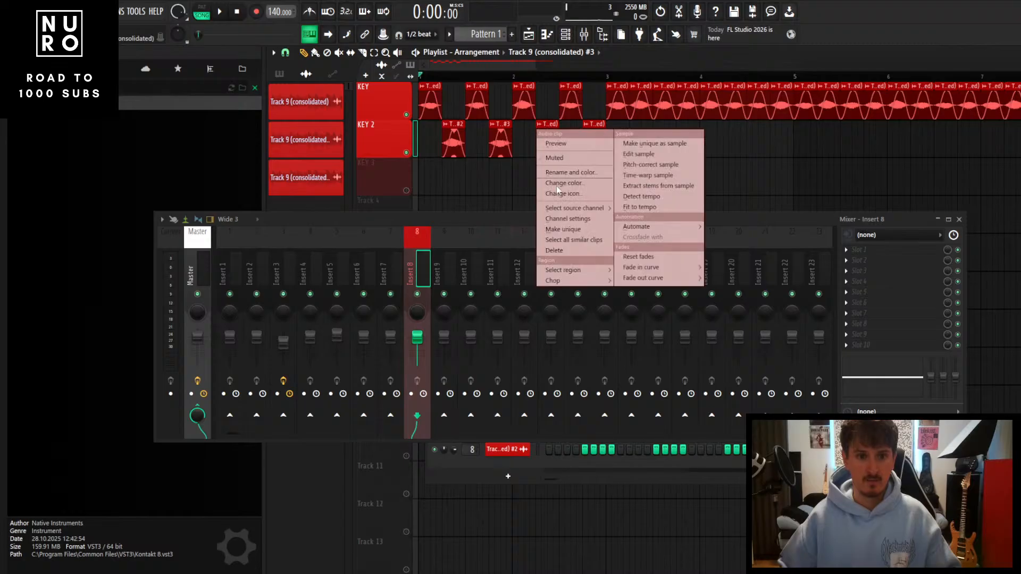
{"action": "left_click", "coordinate": [553, 230]}
{"action": "left_click", "coordinate": [589, 127]}
{"action": "left_click", "coordinate": [606, 229]}
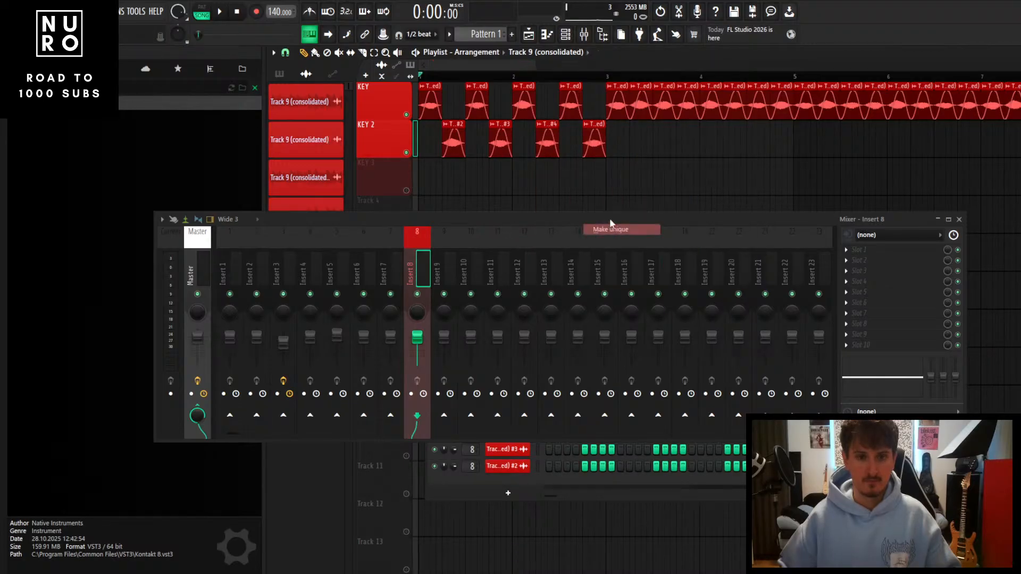
{"action": "scroll", "coordinate": [440, 142], "scroll_direction": "up", "scroll_amount": 3}
{"action": "scroll", "coordinate": [440, 142], "scroll_direction": "up", "scroll_amount": 2}
{"action": "left_click", "coordinate": [431, 127]}
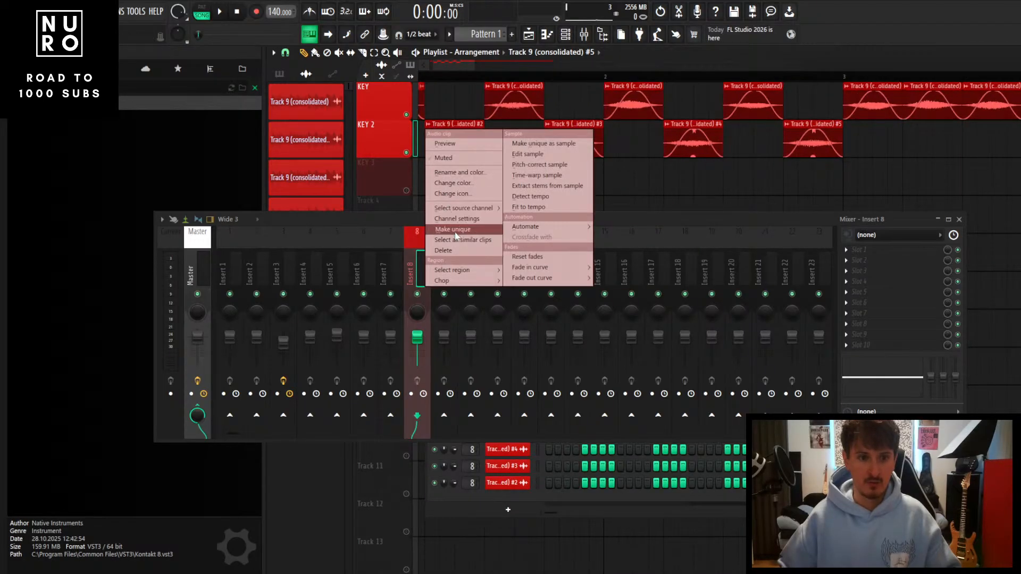
{"action": "left_click_drag", "start_coordinate": [447, 66], "coordinate": [417, 110]}
Set the KEY 2 playlist track's mode to an audio track assigned to Insert 9
{"action": "scroll", "coordinate": [431, 134], "scroll_direction": "down", "scroll_amount": 1}
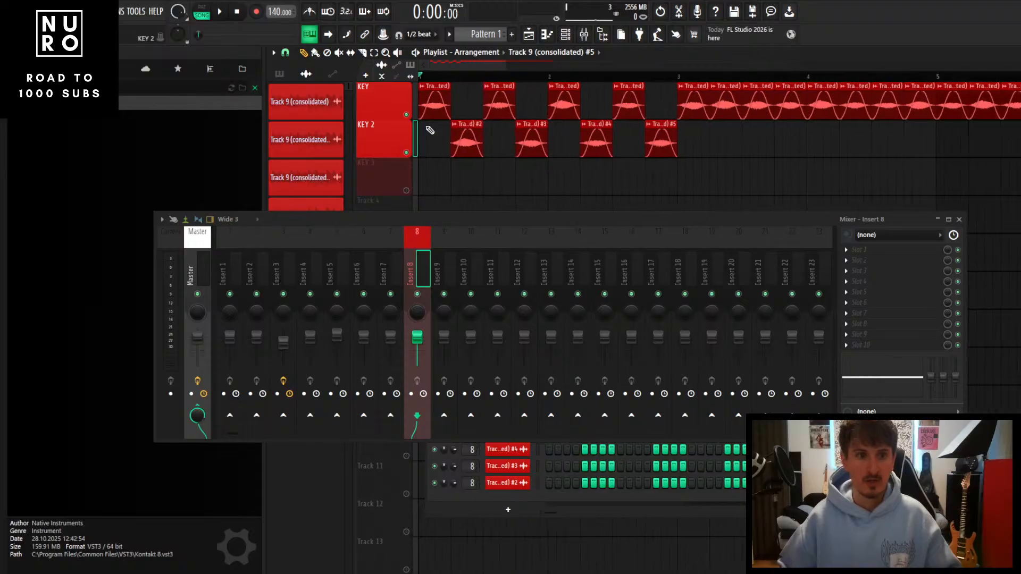
{"action": "right_click", "coordinate": [387, 143]}
{"action": "mouse_move", "coordinate": [440, 196]}
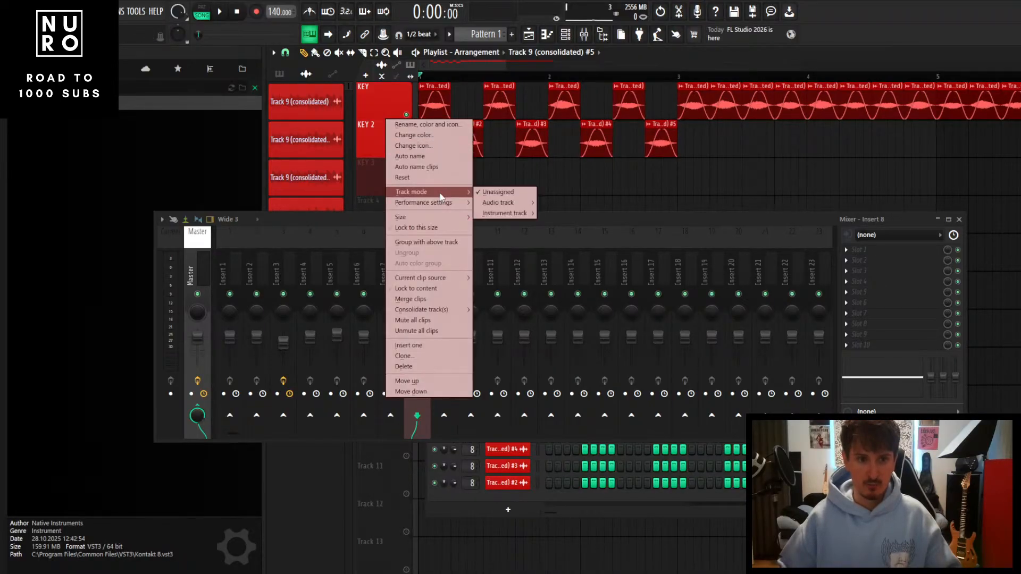
{"action": "mouse_move", "coordinate": [495, 203]}
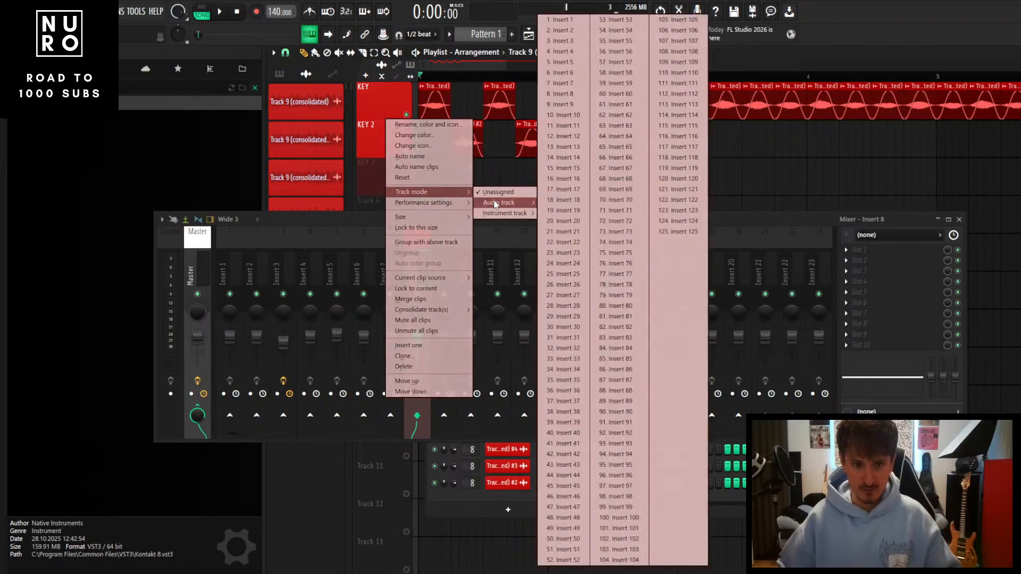
{"action": "left_click", "coordinate": [567, 106]}
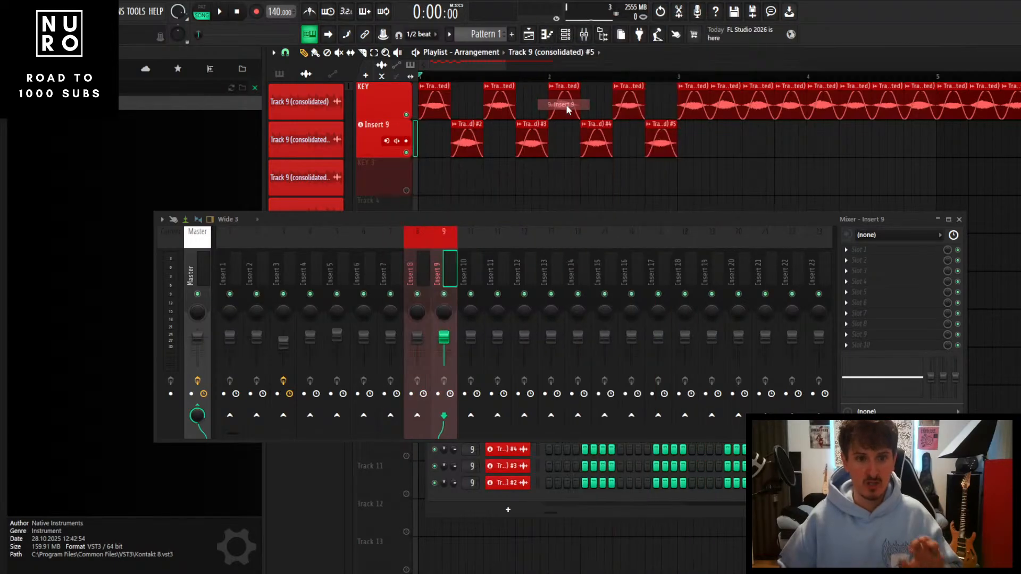
Select Insert 8 and play the arrangement to check the clips alternating between Insert 8 and Insert 9
{"action": "left_click", "coordinate": [410, 264]}
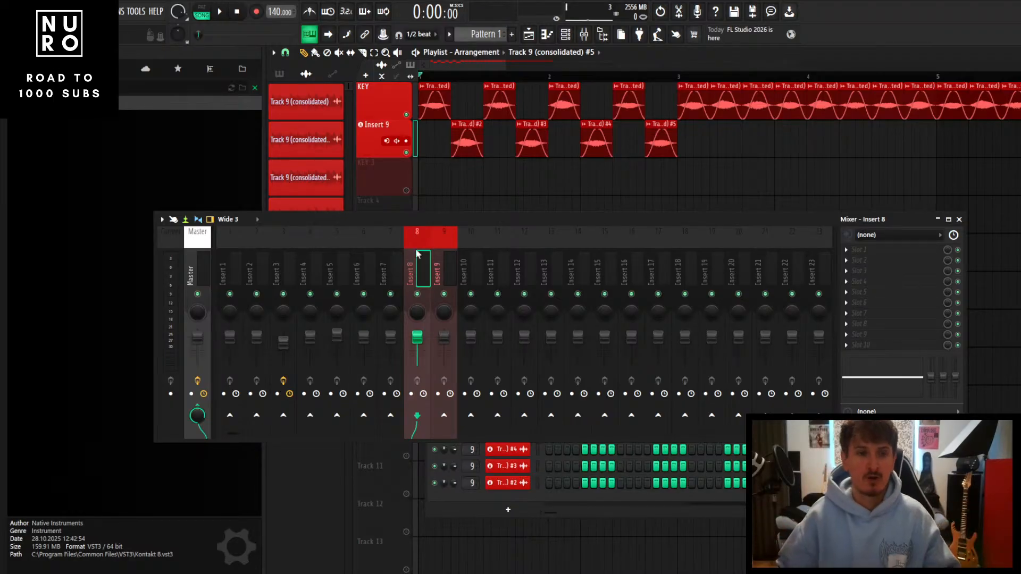
{"action": "key", "text": "space"}
{"action": "scroll", "coordinate": [474, 182], "scroll_direction": "down", "scroll_amount": 2}
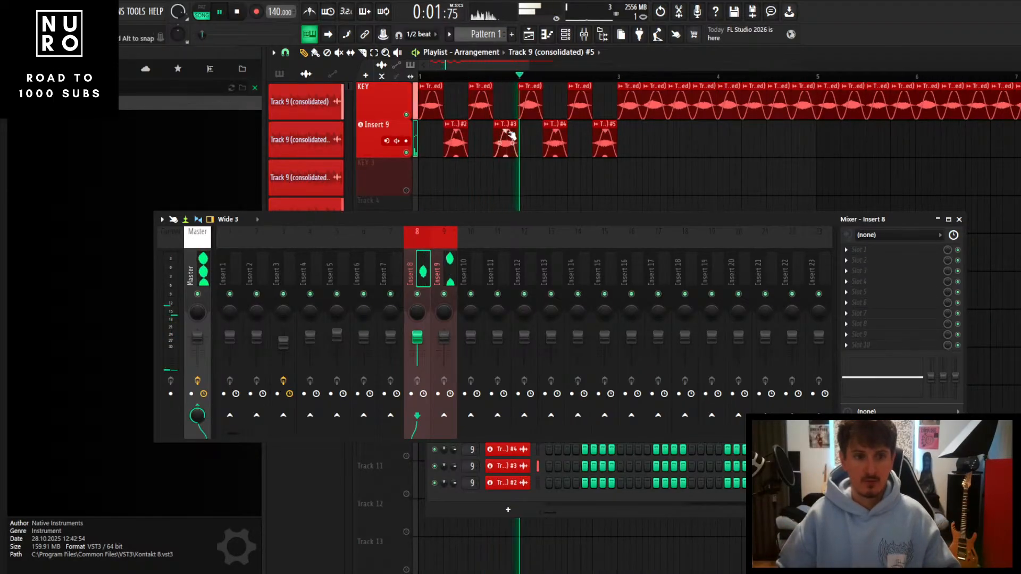
{"action": "key", "text": "space"}
Delete the remaining KEY audio clips from bar 3 onward and duplicate the alternating two-bar clips into bars 3 and 4
{"action": "scroll", "coordinate": [595, 148], "scroll_direction": "down", "scroll_amount": 2}
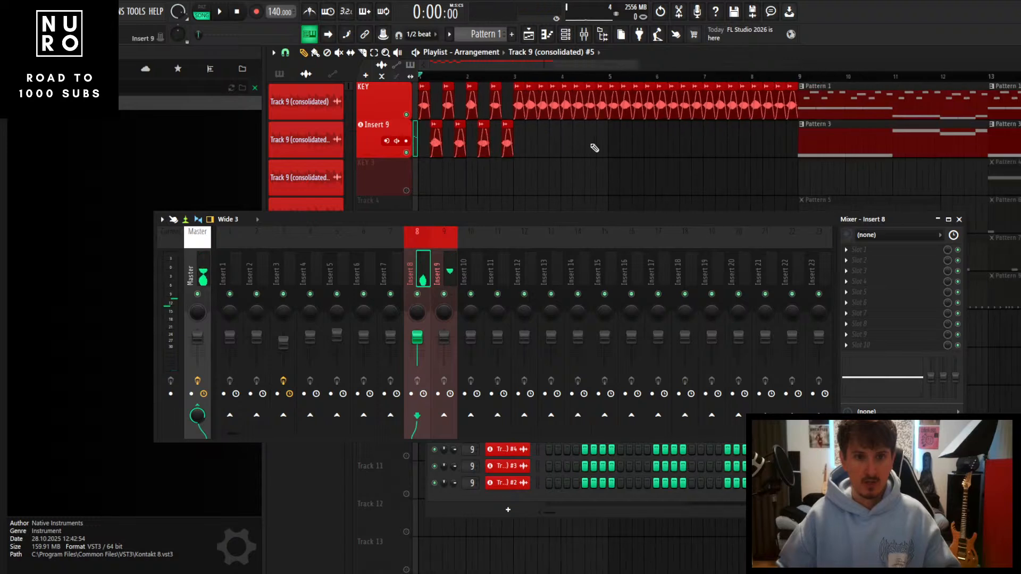
{"action": "left_click_drag", "start_coordinate": [605, 139], "coordinate": [519, 114]}
{"action": "key", "text": "Delete"}
{"action": "left_click_drag", "start_coordinate": [572, 136], "coordinate": [793, 101]}
{"action": "key", "text": "Delete"}
{"action": "key", "text": "ctrl+b"}
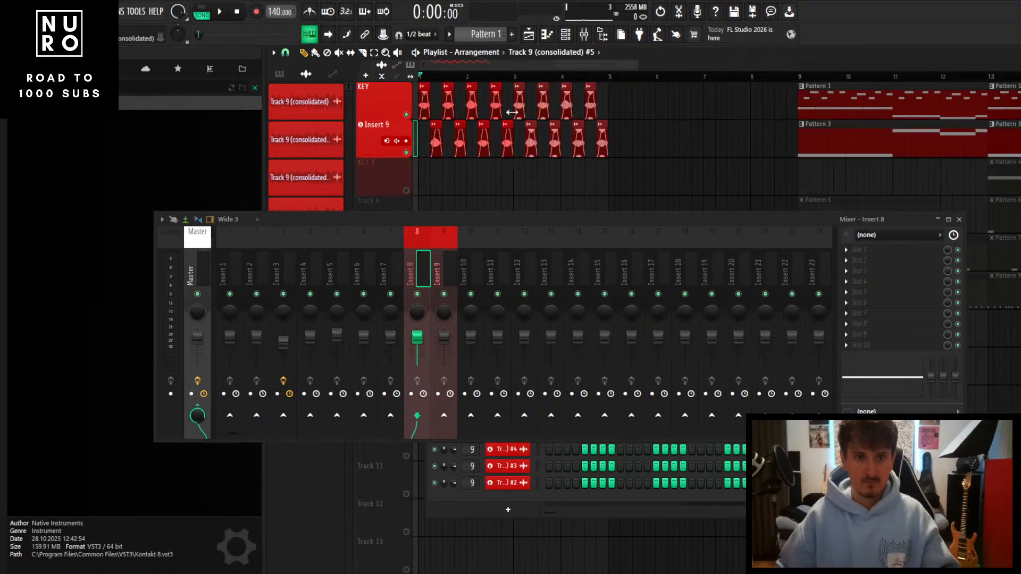
Play the arrangement to check the duplicated clips alternating between Insert 8 and Insert 9 through bar 4
{"action": "scroll", "coordinate": [511, 113], "scroll_direction": "up", "scroll_amount": 3}
{"action": "key", "text": "space"}
{"action": "scroll", "coordinate": [506, 130], "scroll_direction": "down", "scroll_amount": 4}
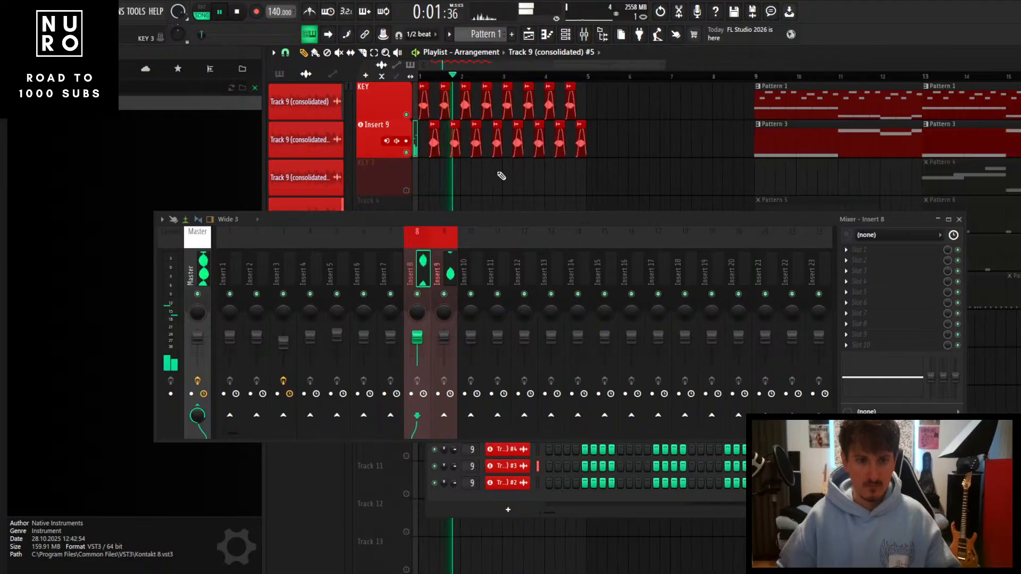
{"action": "scroll", "coordinate": [502, 176], "scroll_direction": "up", "scroll_amount": 3}
{"action": "scroll", "coordinate": [494, 172], "scroll_direction": "down", "scroll_amount": 3}
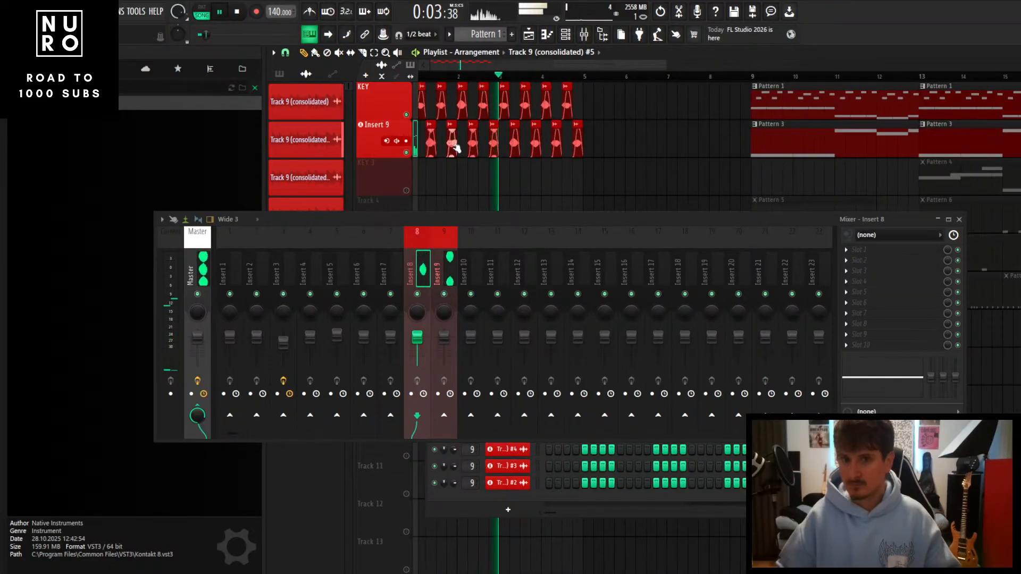
{"action": "scroll", "coordinate": [451, 182], "scroll_direction": "up", "scroll_amount": 5}
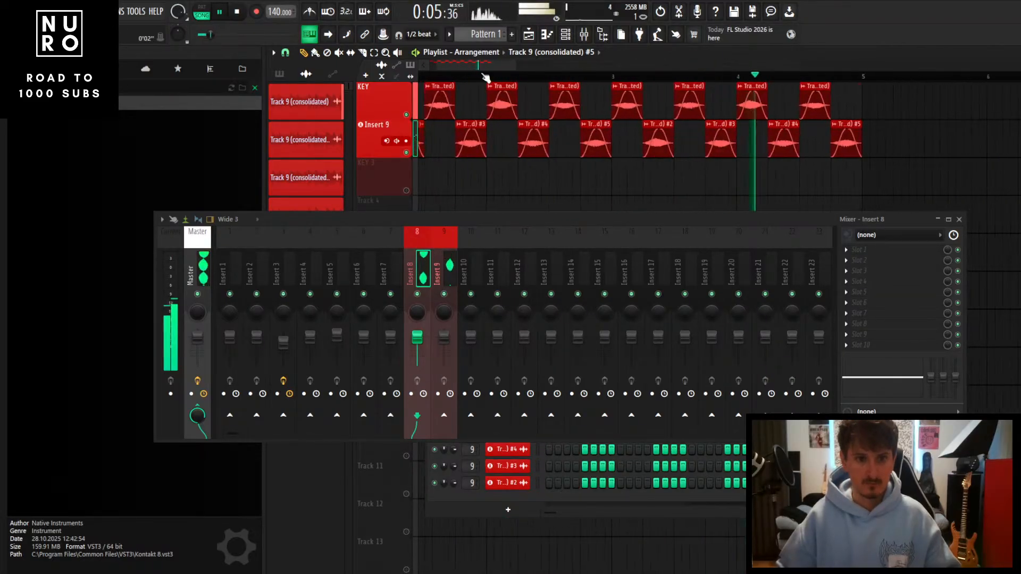
{"action": "scroll", "coordinate": [452, 177], "scroll_direction": "down", "scroll_amount": 2}
{"action": "key", "text": "space"}
Enlarge the mixer, pan Insert 8 partway left and Insert 9 partway right, and strengthen both offsets during playback
{"action": "left_click_drag", "start_coordinate": [497, 220], "coordinate": [503, 217]}
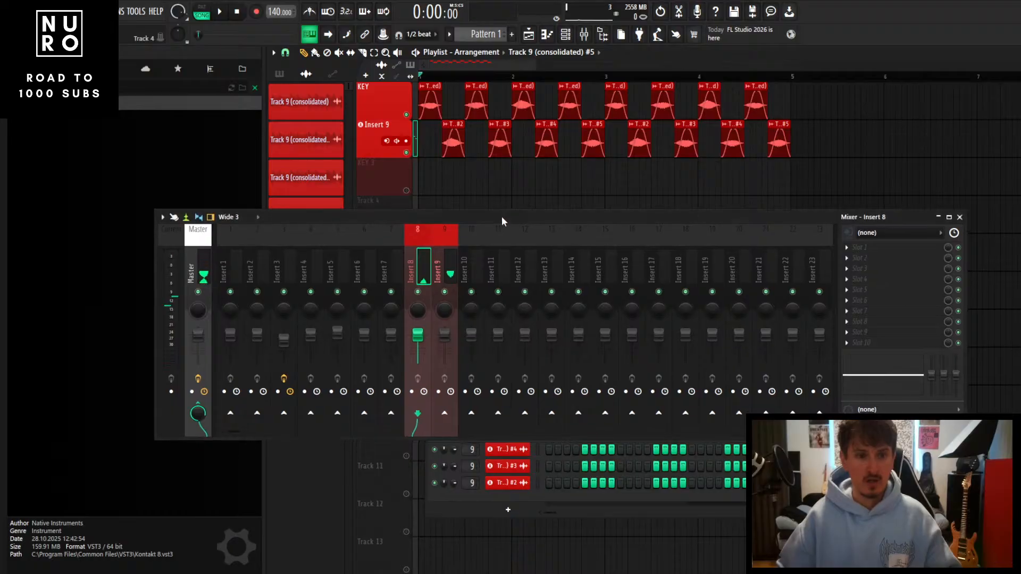
{"action": "double_click", "coordinate": [502, 218]}
{"action": "left_click", "coordinate": [276, 120]}
{"action": "left_click", "coordinate": [264, 169]}
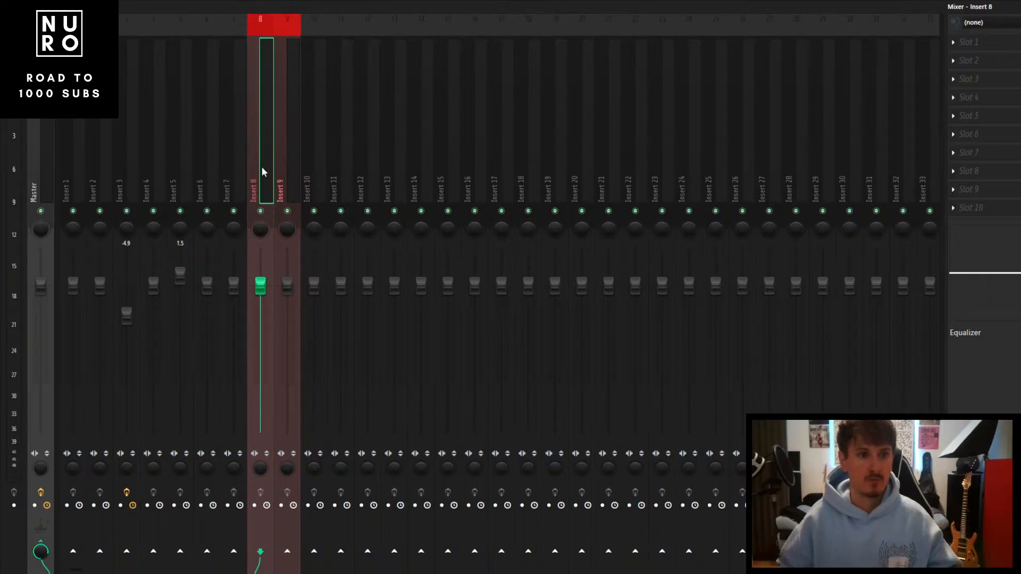
{"action": "left_click_drag", "start_coordinate": [265, 227], "coordinate": [265, 236]}
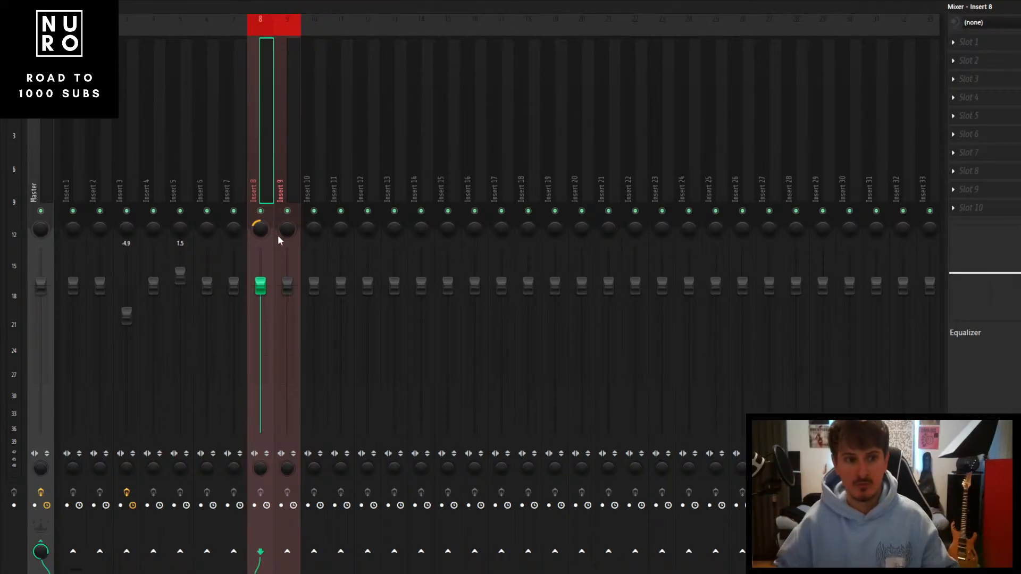
{"action": "left_click_drag", "start_coordinate": [286, 230], "coordinate": [286, 226]}
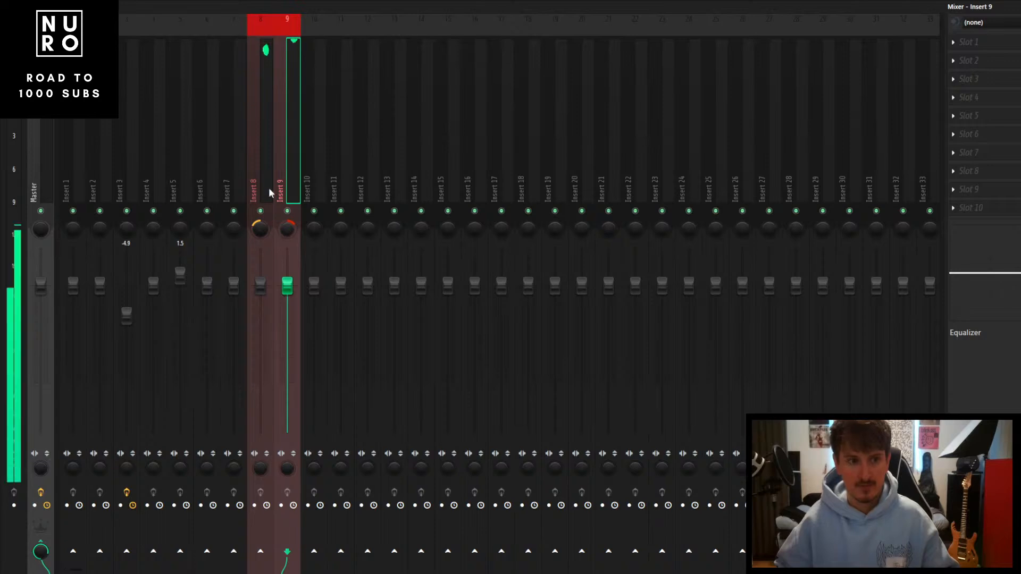
{"action": "left_click", "coordinate": [263, 231]}
{"action": "left_click", "coordinate": [279, 233]}
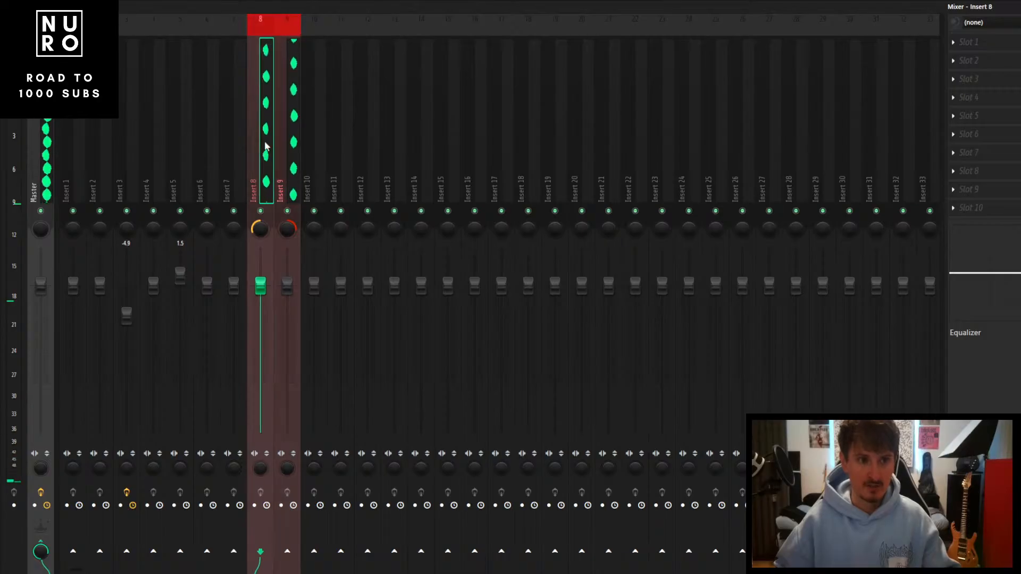
Adjust the stereo separation of Insert 8 and Insert 9 to the same moderate widening
{"action": "left_click", "coordinate": [265, 162]}
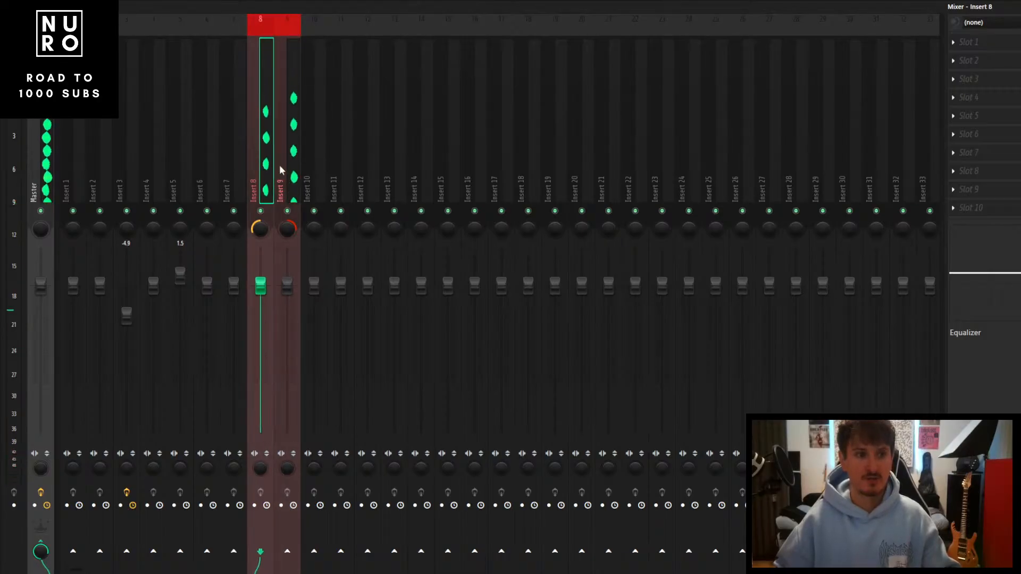
{"action": "left_click", "coordinate": [281, 168]}
{"action": "left_click", "coordinate": [260, 164]}
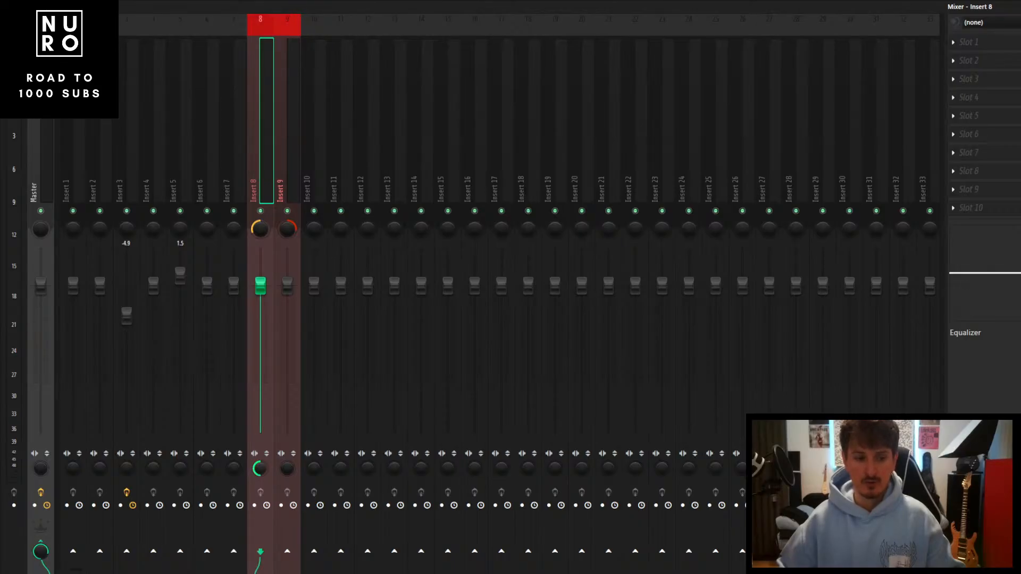
{"action": "left_click", "coordinate": [287, 470]}
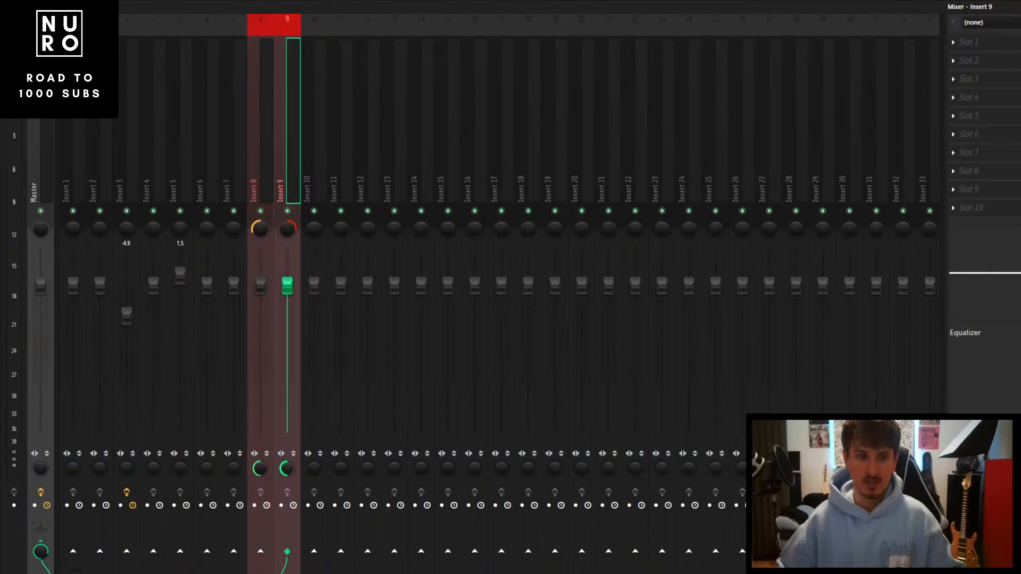
{"action": "left_click", "coordinate": [237, 138]}
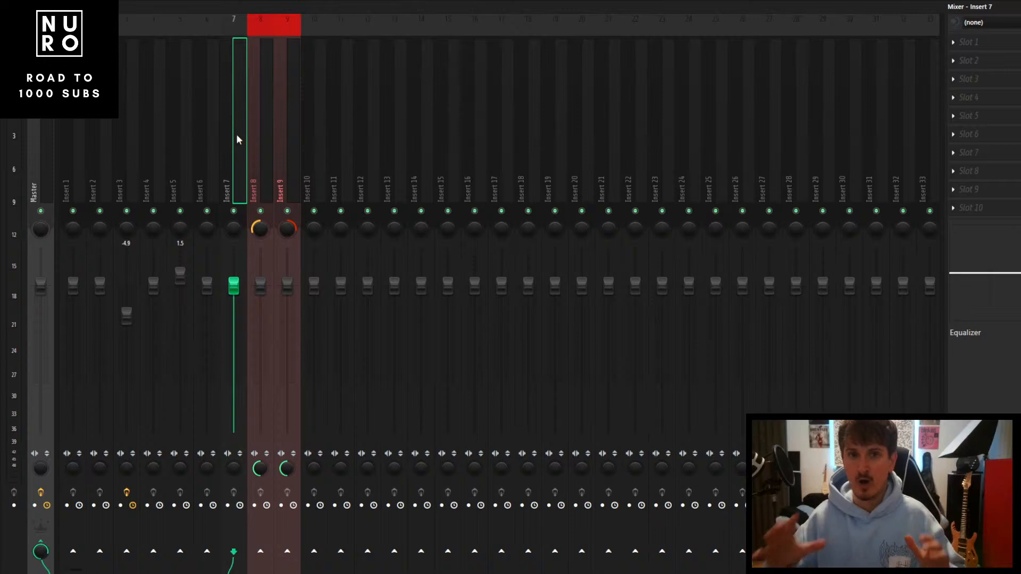
{"action": "left_click", "coordinate": [263, 136]}
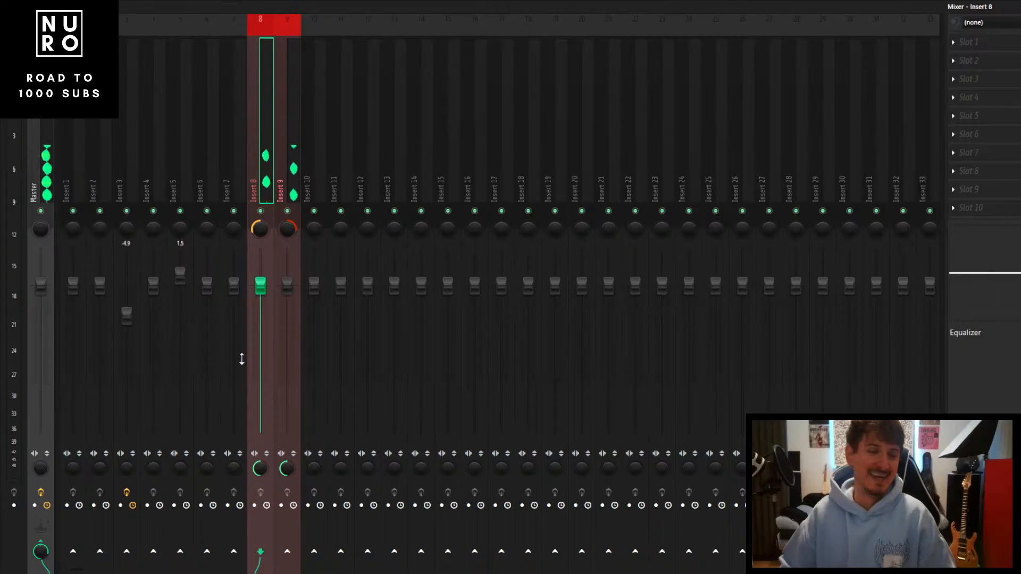
{"action": "left_click", "coordinate": [286, 480]}
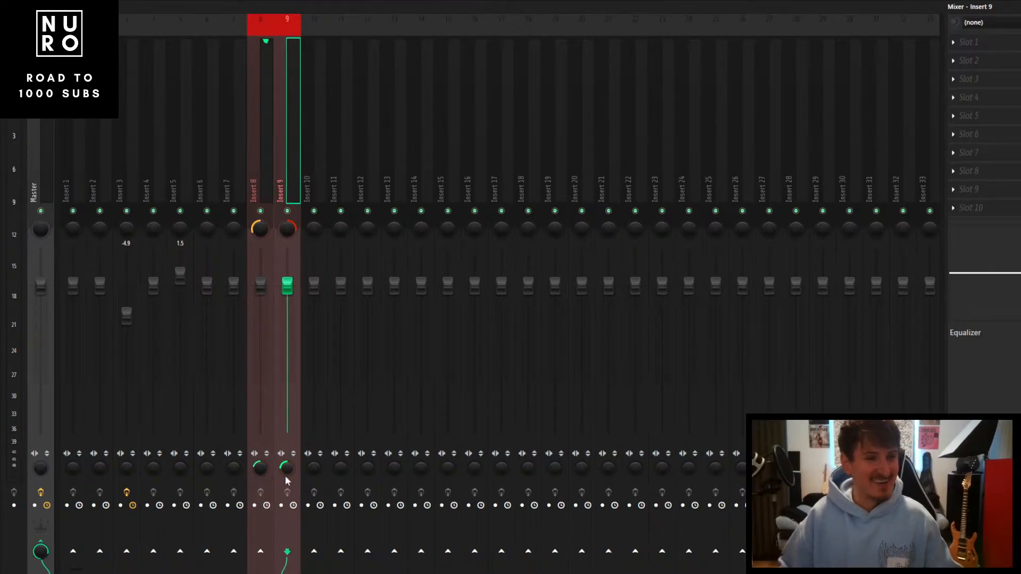
{"action": "left_click", "coordinate": [267, 175]}
{"action": "left_click", "coordinate": [278, 174]}
{"action": "left_click", "coordinate": [268, 172]}
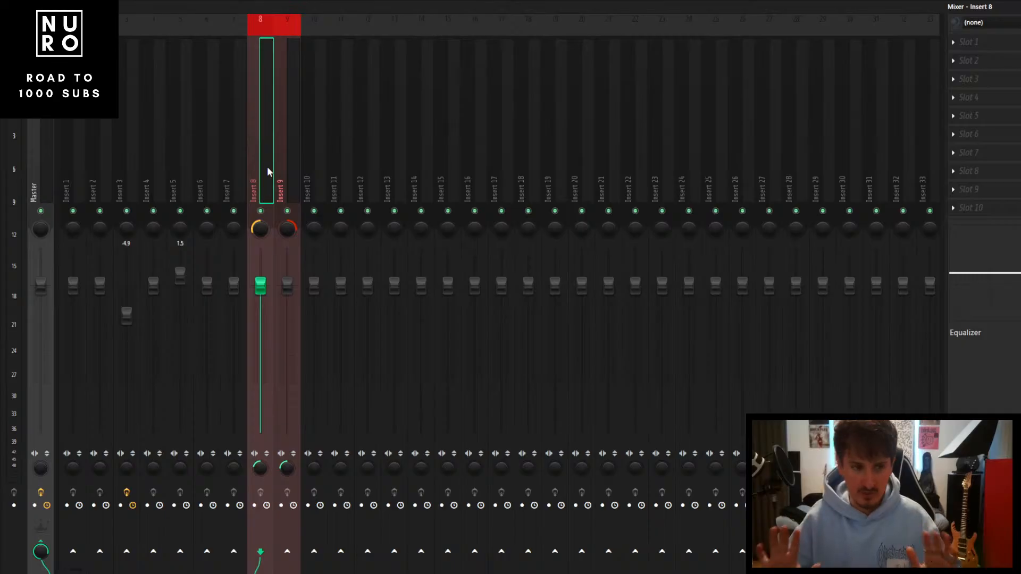
Return the mixer to its floating size below the tracks and copy the Track 4 to Track 7 patterns into bars 1 to 8
{"action": "double_click", "coordinate": [406, 9]}
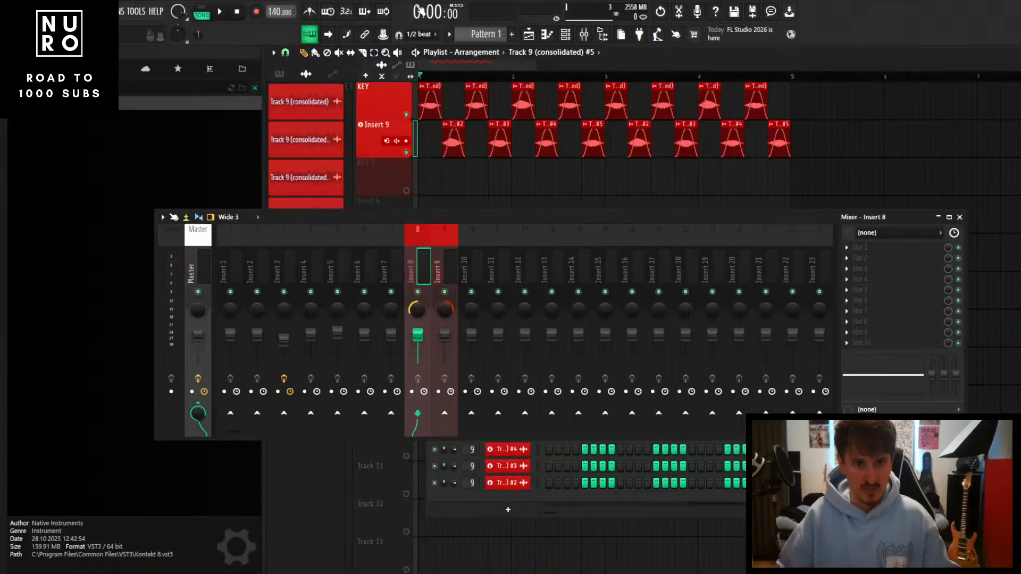
{"action": "scroll", "coordinate": [582, 135], "scroll_direction": "down", "scroll_amount": 8}
{"action": "left_click_drag", "start_coordinate": [611, 210], "coordinate": [593, 297]}
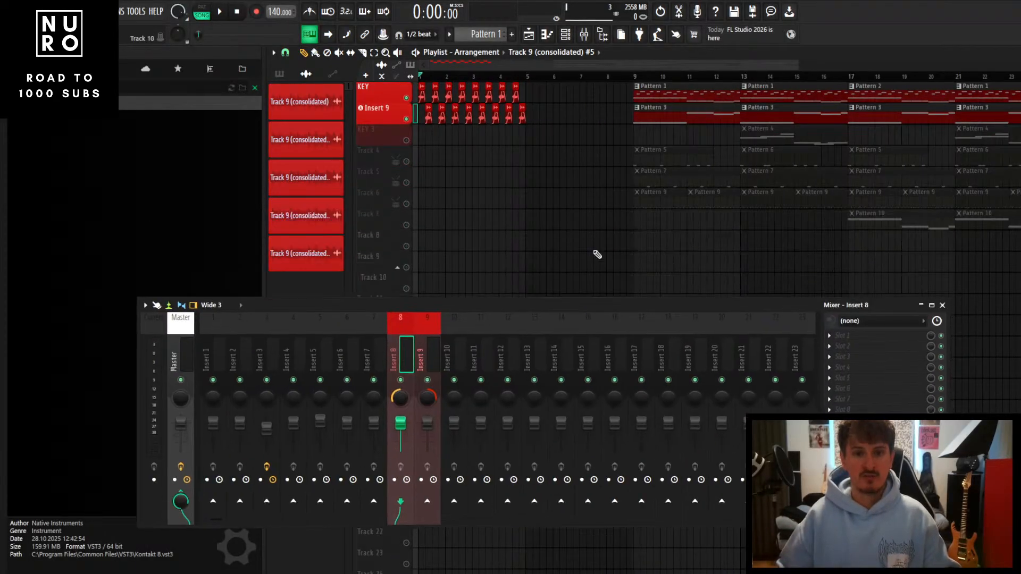
{"action": "scroll", "coordinate": [574, 205], "scroll_direction": "down", "scroll_amount": 3}
{"action": "left_click_drag", "start_coordinate": [719, 246], "coordinate": [404, 160]}
{"action": "key", "text": "ctrl+b"}
{"action": "left_click", "coordinate": [436, 257], "text": "ctrl"}
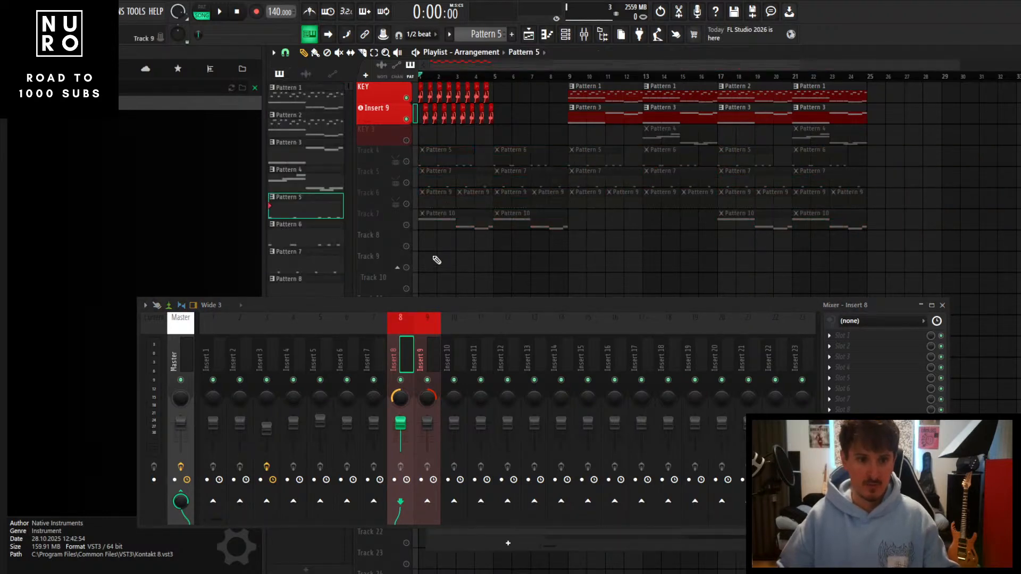
Unmute playlist Tracks 4, 5, 6 and 7
{"action": "scroll", "coordinate": [436, 250], "scroll_direction": "up", "scroll_amount": 3}
{"action": "left_click", "coordinate": [406, 161]}
{"action": "left_click", "coordinate": [406, 183]}
{"action": "left_click", "coordinate": [406, 204]}
{"action": "left_click", "coordinate": [406, 225]}
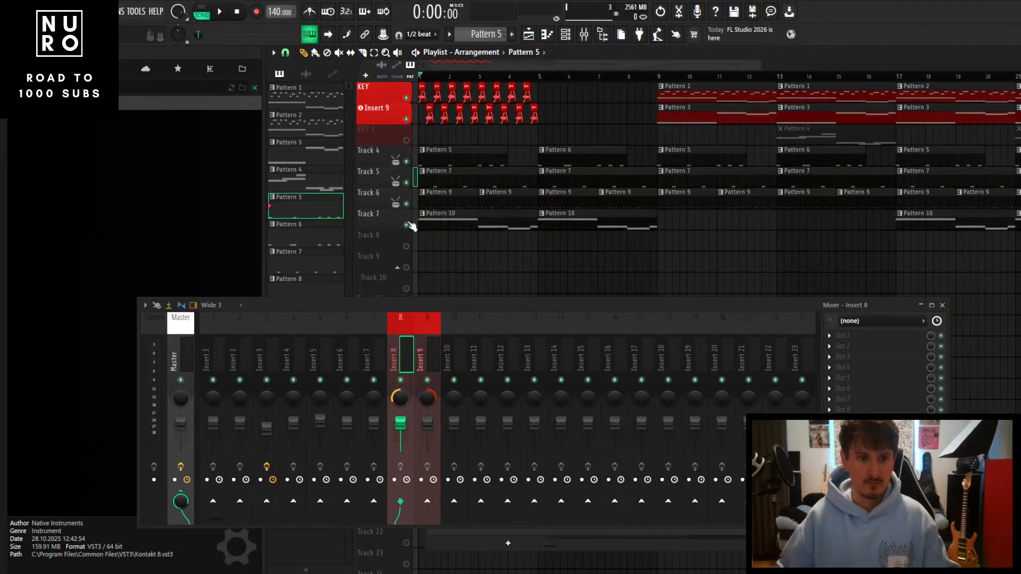
Play the full arrangement and raise the Insert 8 and Insert 9 faders together to 1.3 dB
{"action": "key", "text": "space"}
{"action": "scroll", "coordinate": [420, 234], "scroll_direction": "up", "scroll_amount": 4}
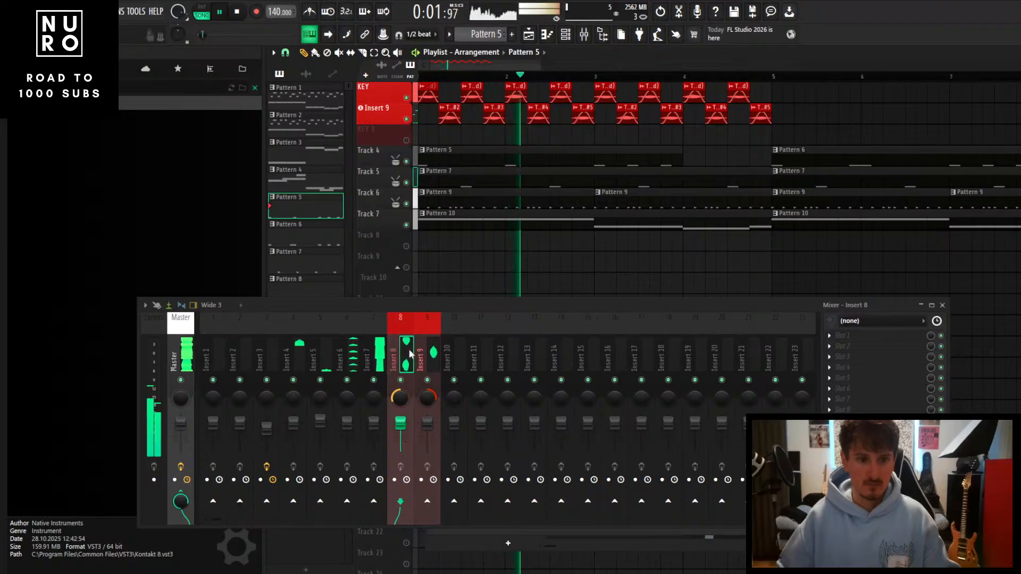
{"action": "left_click", "coordinate": [427, 319], "text": "ctrl"}
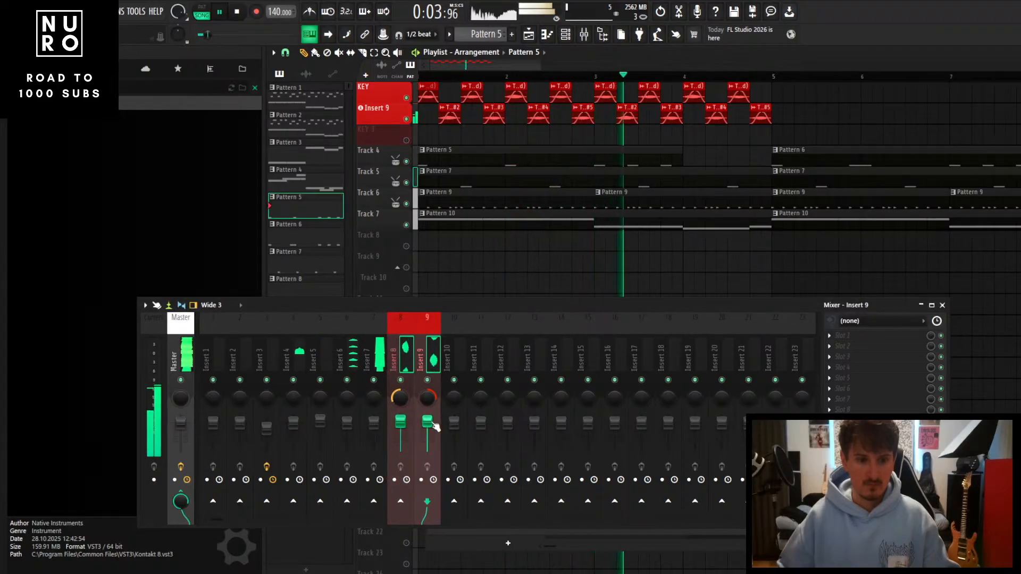
{"action": "scroll", "coordinate": [566, 262], "scroll_direction": "up", "scroll_amount": 2}
{"action": "scroll", "coordinate": [560, 252], "scroll_direction": "down", "scroll_amount": 4}
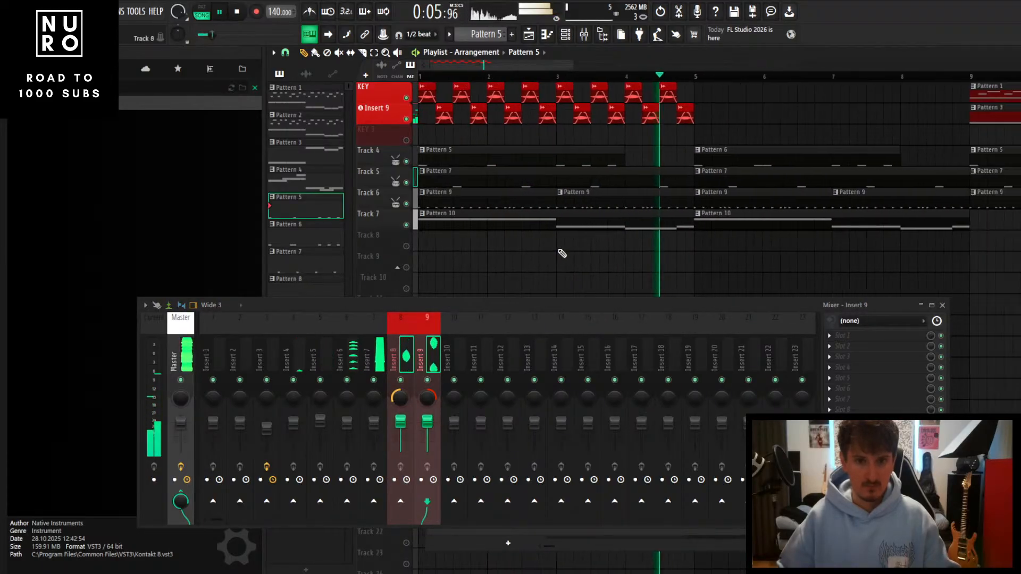
{"action": "key", "text": "space"}
Duplicate the alternating KEY and Insert 9 clips into bars 5 to 8
{"action": "key", "text": "ctrl+b"}
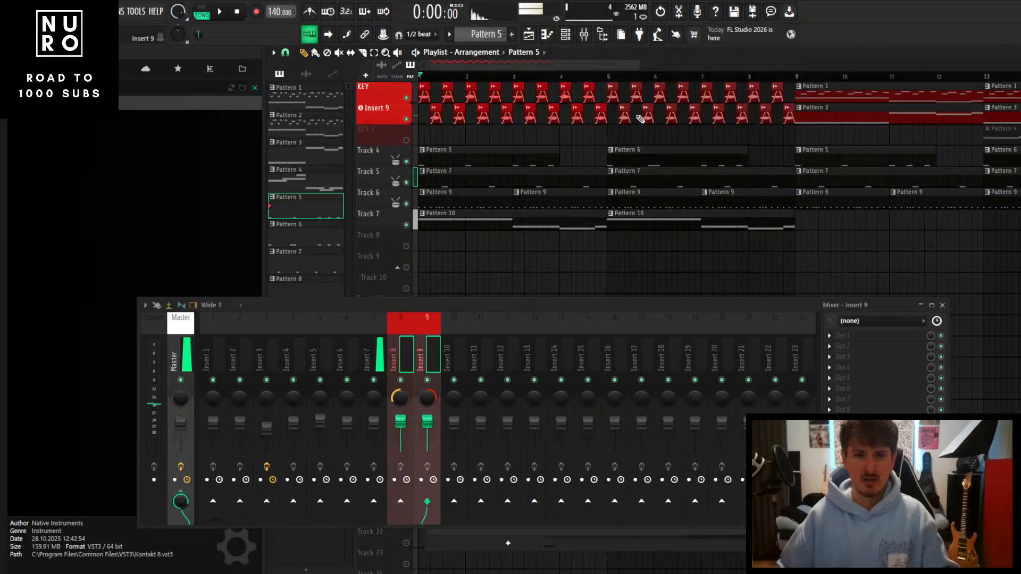
{"action": "scroll", "coordinate": [562, 141], "scroll_direction": "up", "scroll_amount": 3}
{"action": "left_click_drag", "start_coordinate": [525, 68], "coordinate": [488, 70]}
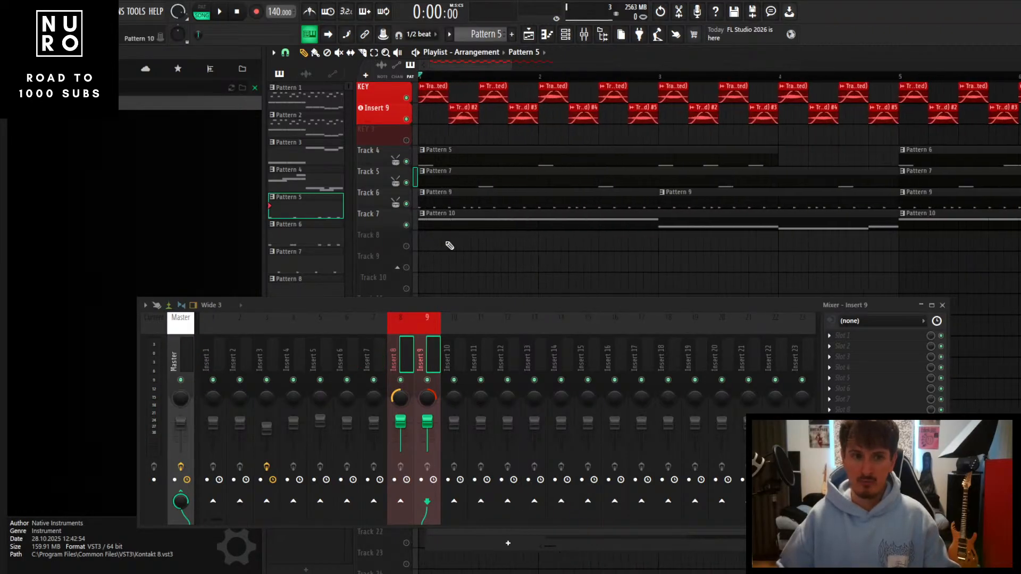
Move the mixer clear of the clips and play the arrangement to check the panned keys against the drums
{"action": "scroll", "coordinate": [441, 248], "scroll_direction": "up", "scroll_amount": 4}
{"action": "left_click_drag", "start_coordinate": [452, 305], "coordinate": [472, 257]}
{"action": "key", "text": "space"}
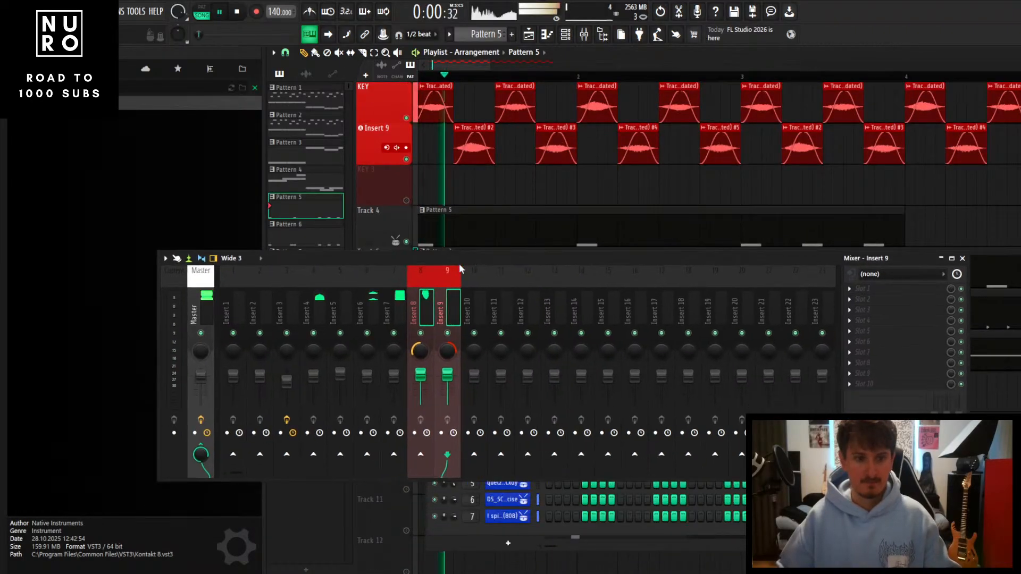
{"action": "scroll", "coordinate": [437, 197], "scroll_direction": "down", "scroll_amount": 2}
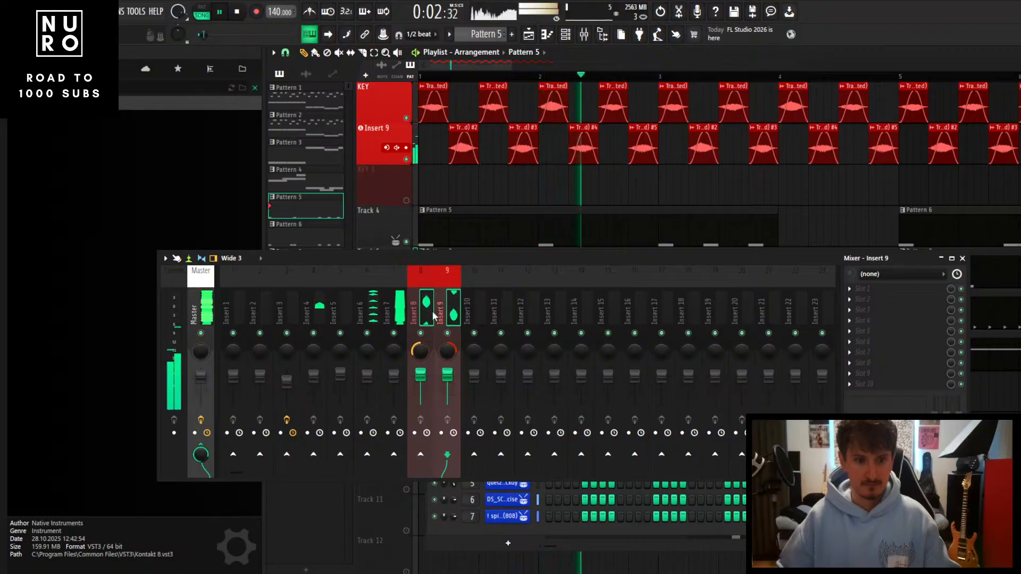
{"action": "scroll", "coordinate": [510, 199], "scroll_direction": "down", "scroll_amount": 2}
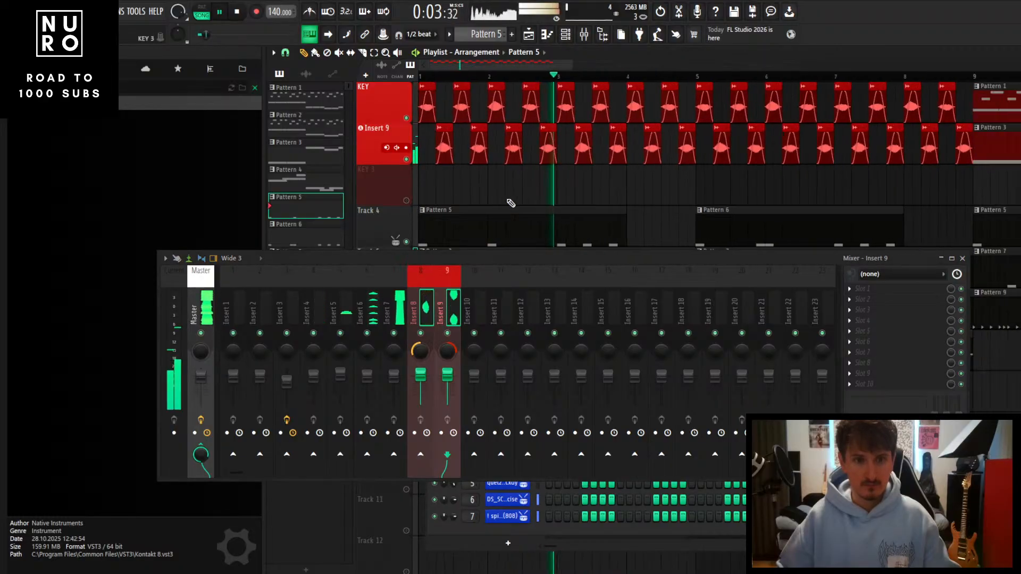
Enlarge the mixer, solo Insert 8, reset its panning to centre and play it
{"action": "double_click", "coordinate": [459, 258]}
{"action": "left_click", "coordinate": [266, 139]}
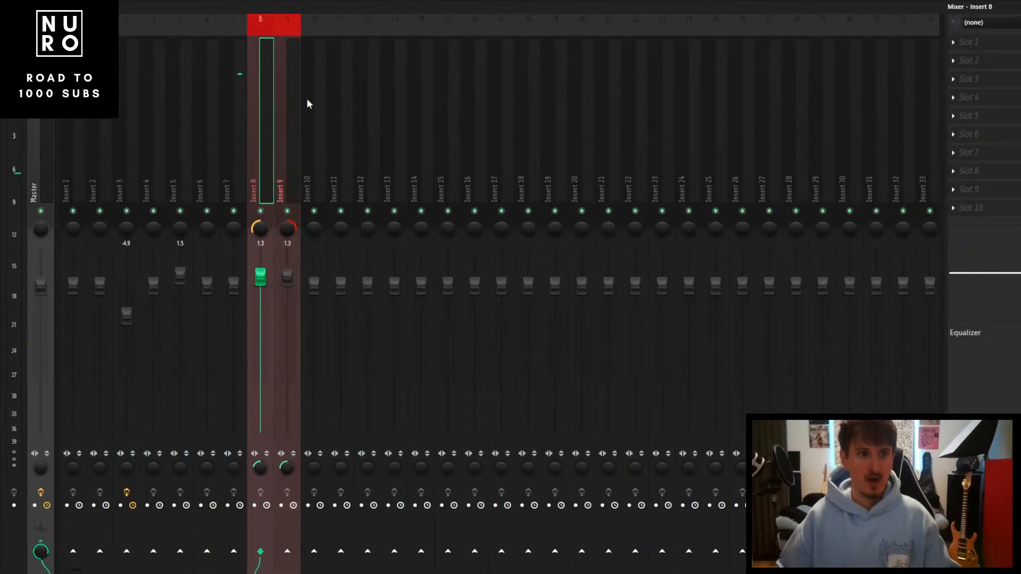
{"action": "right_click", "coordinate": [261, 211]}
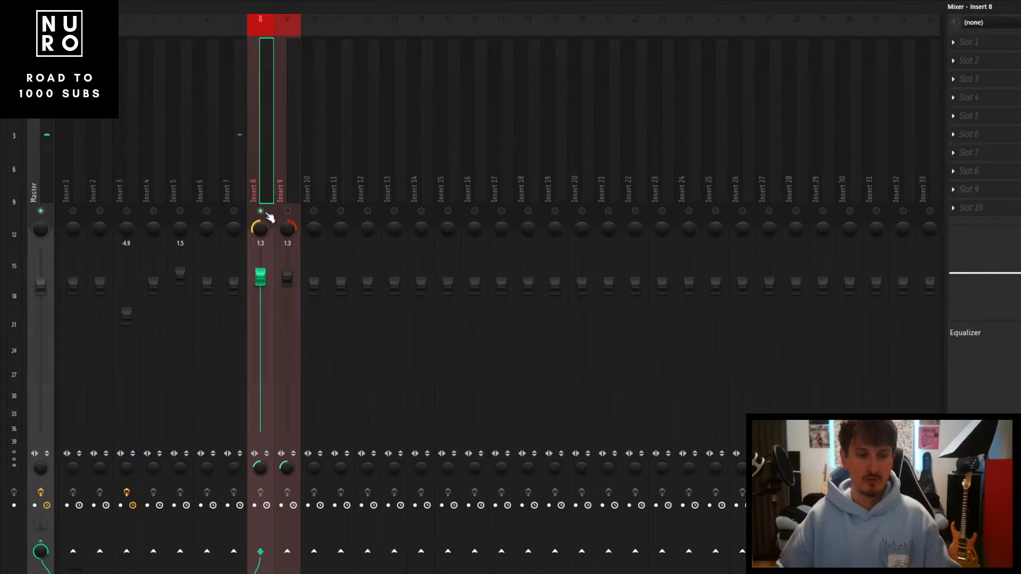
{"action": "right_click", "coordinate": [261, 212]}
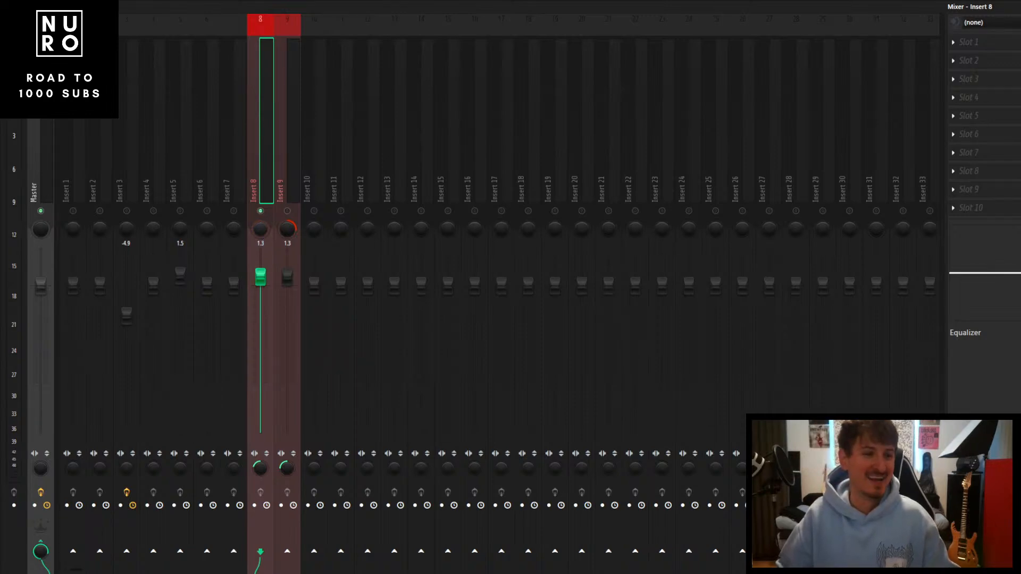
{"action": "left_click", "coordinate": [990, 98]}
{"action": "left_click", "coordinate": [265, 197]}
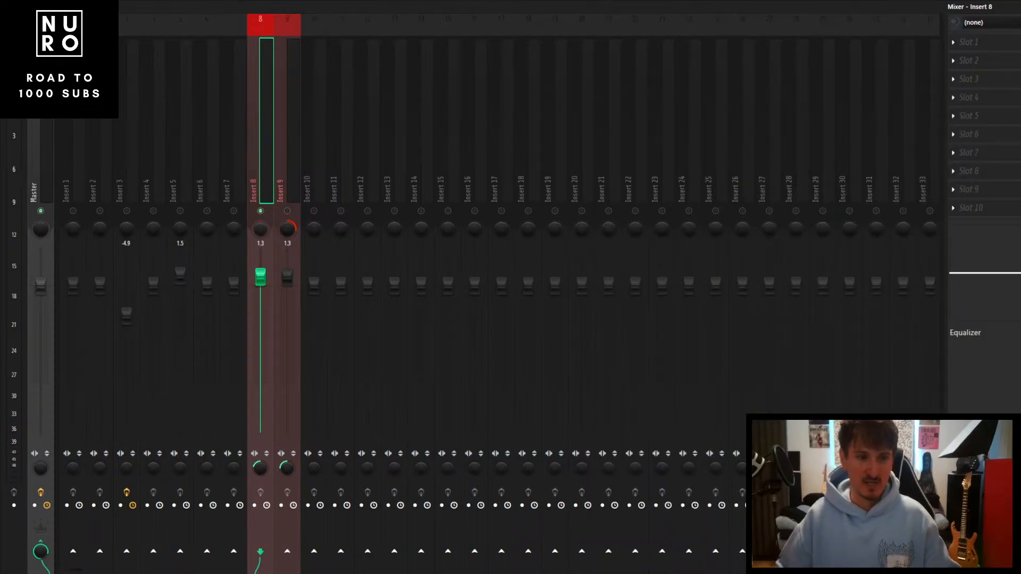
{"action": "key", "text": "space"}
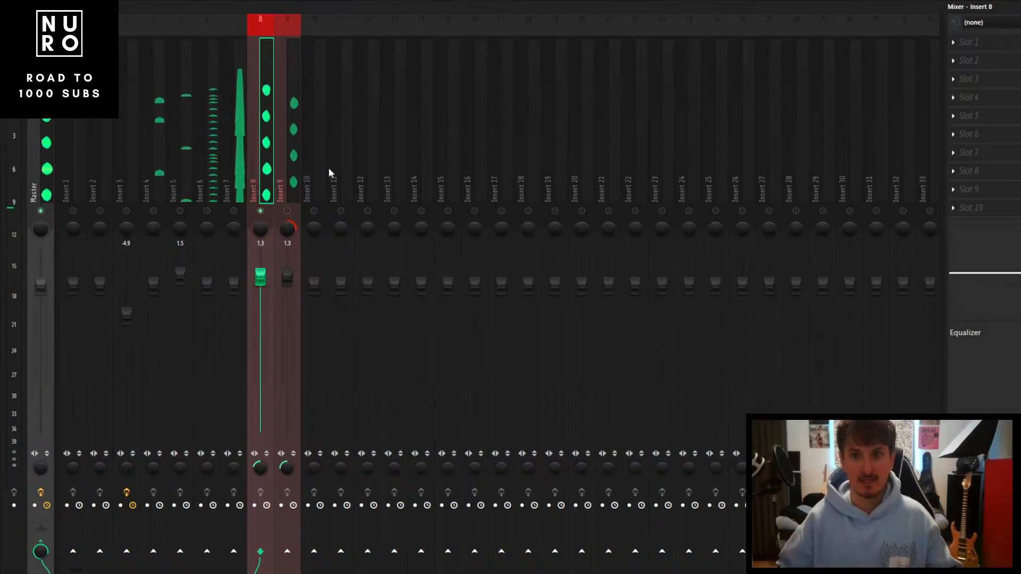
Load Fruity Parametric EQ 2 in the first effect slot of Insert 8 and move the mixer below the plugin window
{"action": "left_click", "coordinate": [965, 60]}
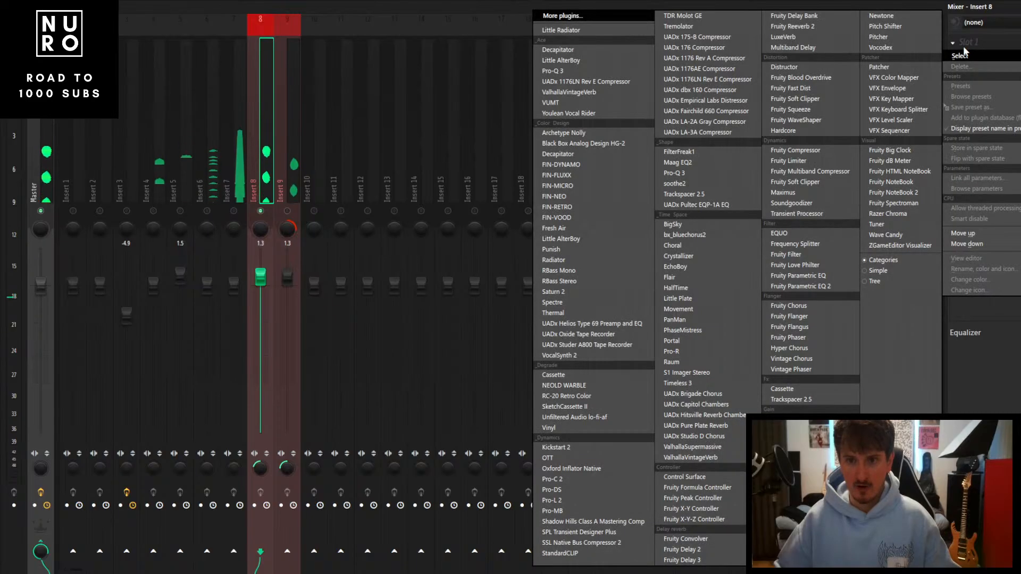
{"action": "left_click", "coordinate": [785, 289]}
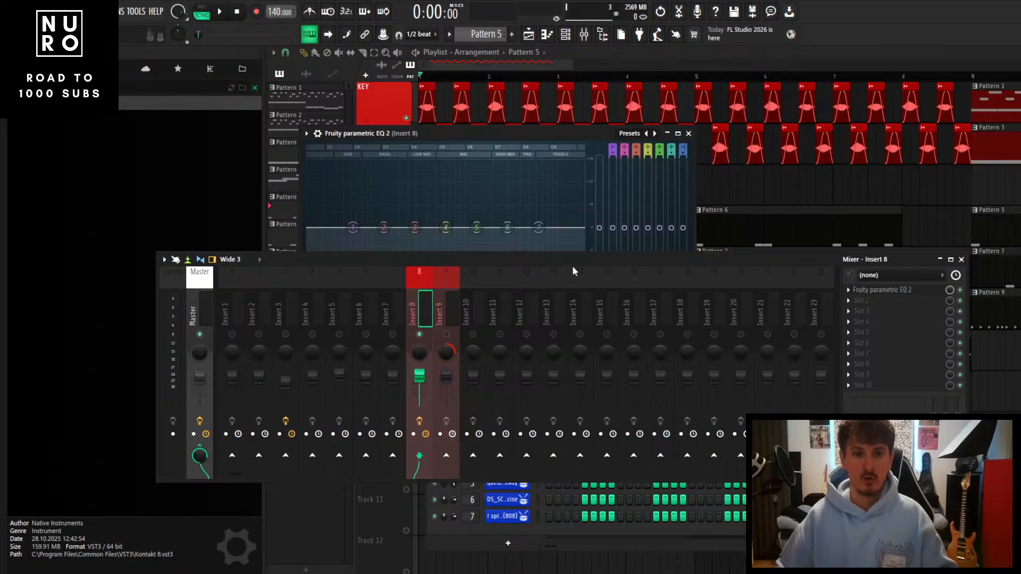
{"action": "left_click_drag", "start_coordinate": [573, 261], "coordinate": [571, 388]}
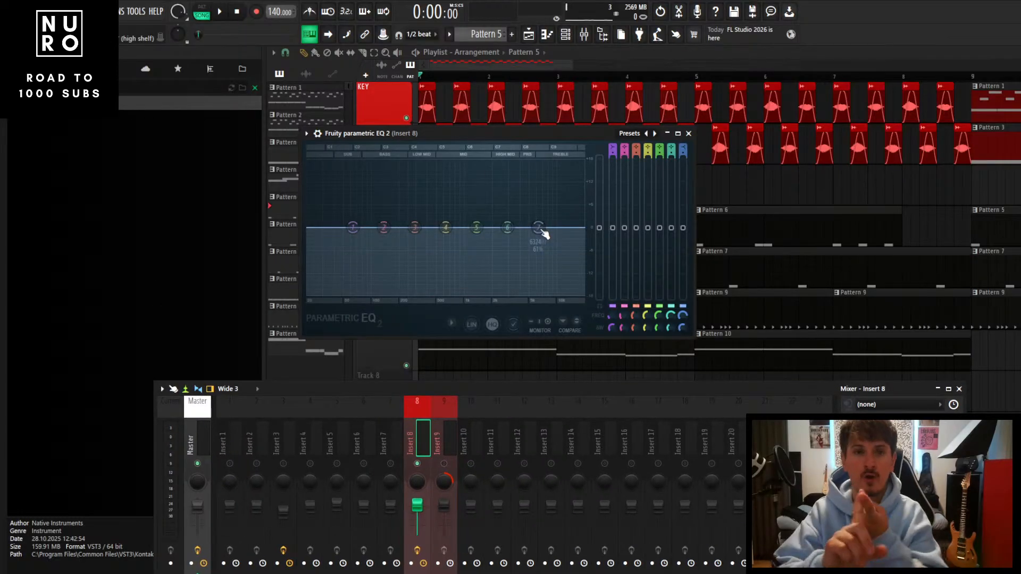
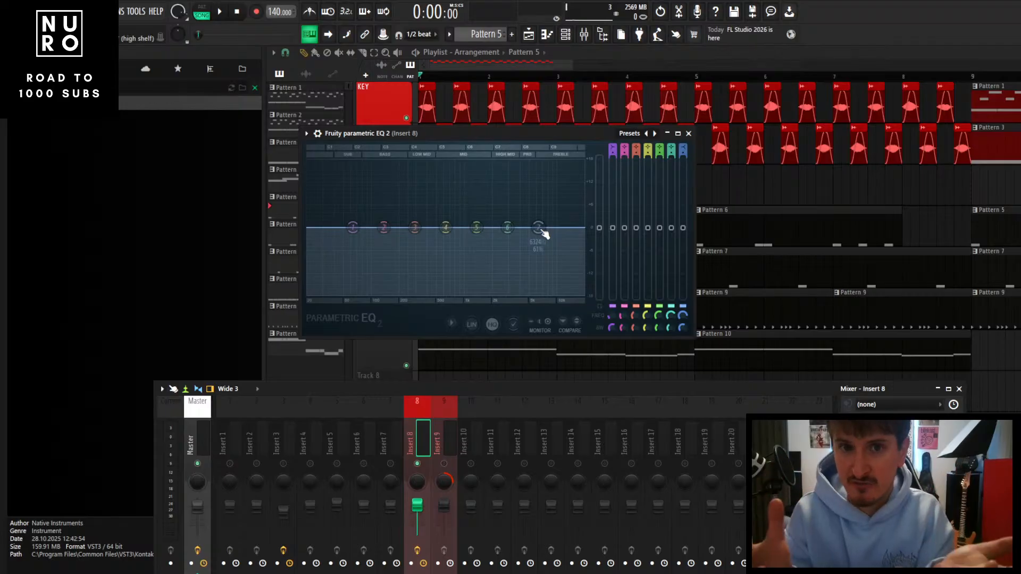
Play the soloed Insert 8 several times from the start and examine its frequency spectrum in Parametric EQ 2
{"action": "key", "text": "space"}
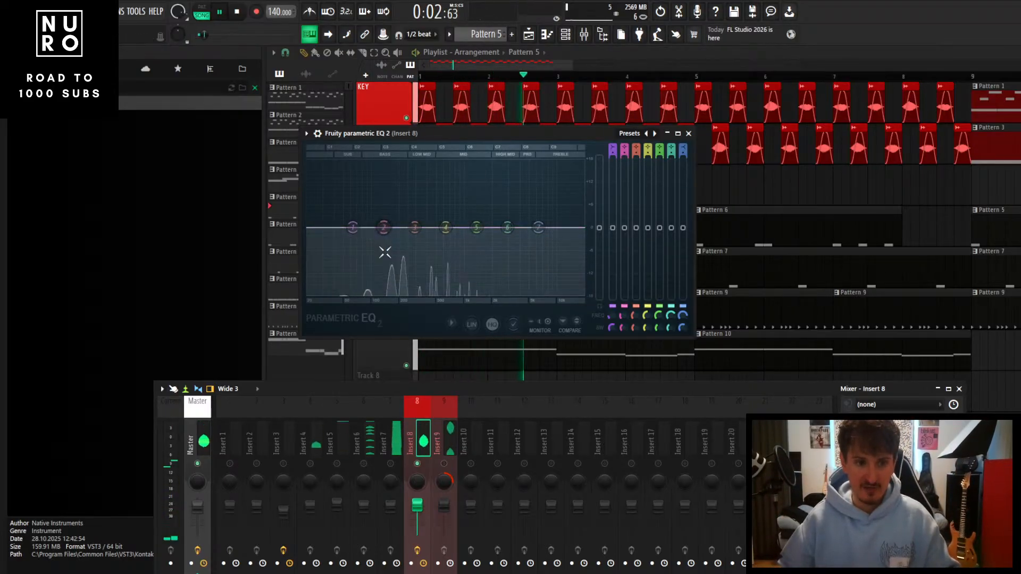
{"action": "key", "text": "space"}
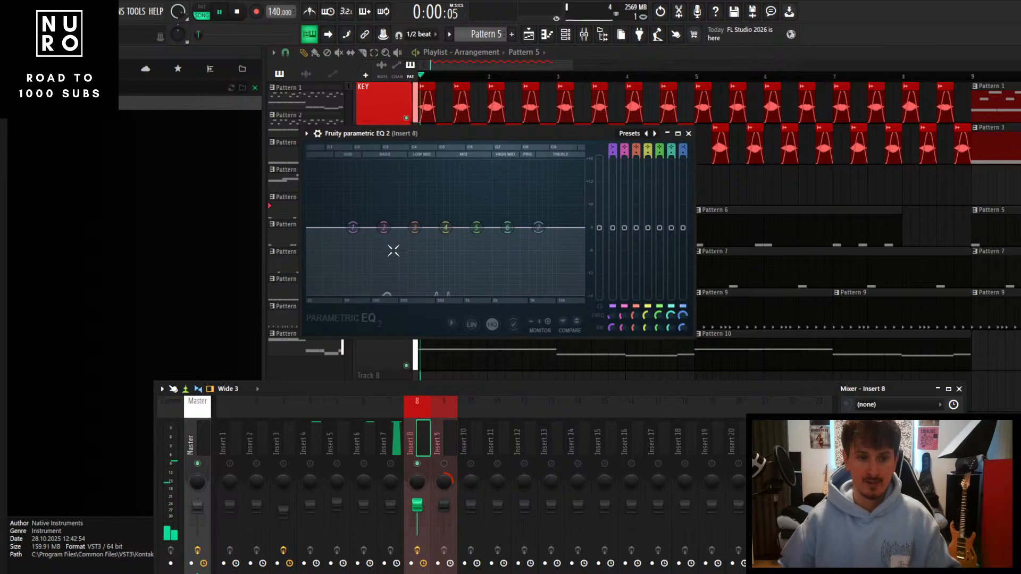
{"action": "key", "text": "space"}
{"action": "key", "text": "space"}
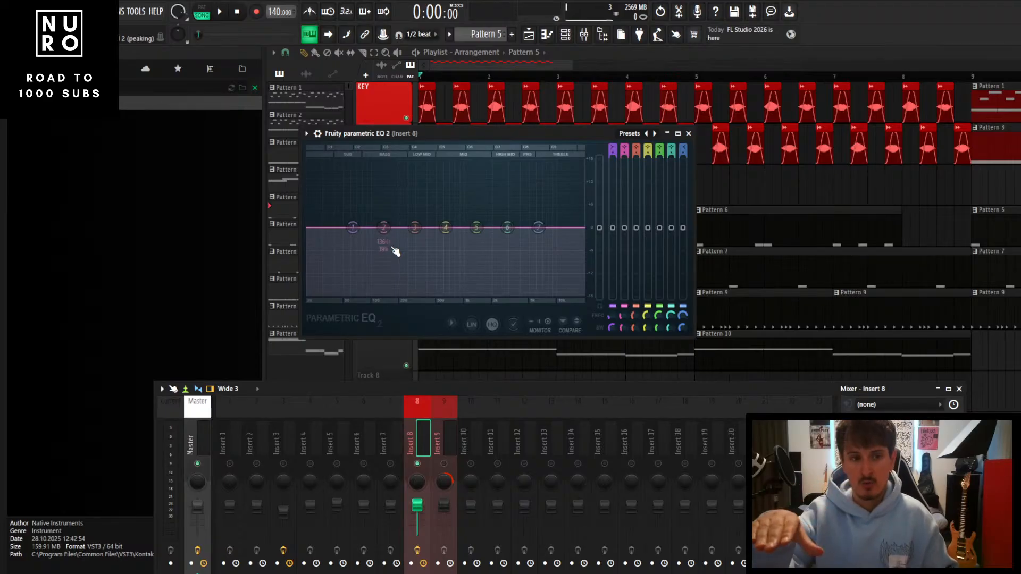
{"action": "key", "text": "space"}
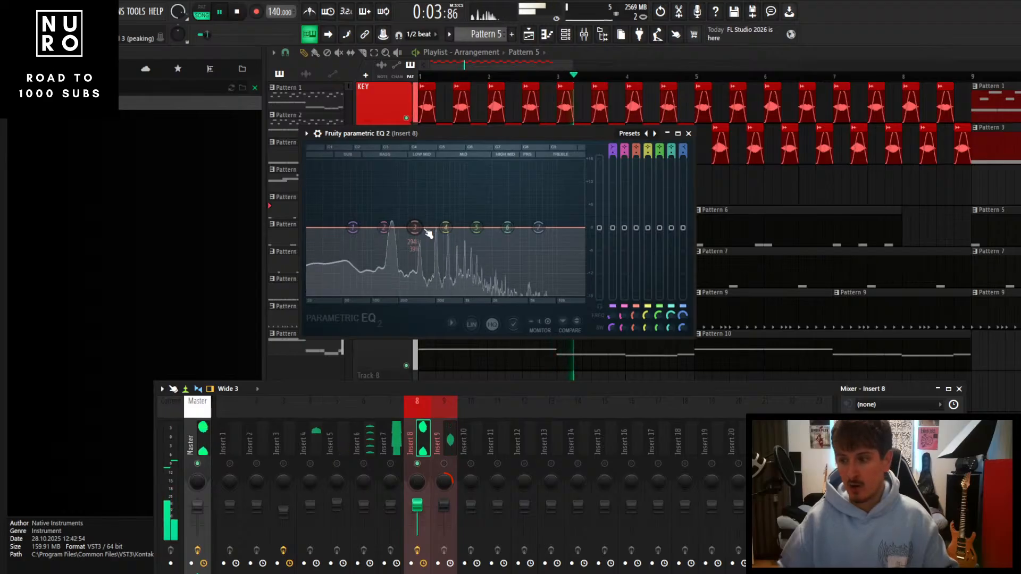
{"action": "key", "text": "space"}
{"action": "key", "text": "space"}
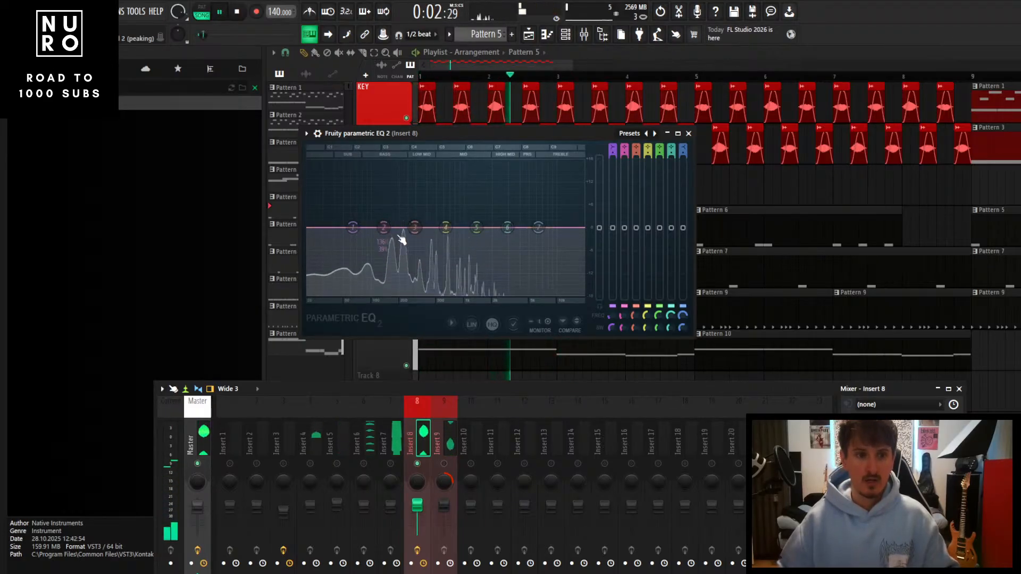
{"action": "key", "text": "space"}
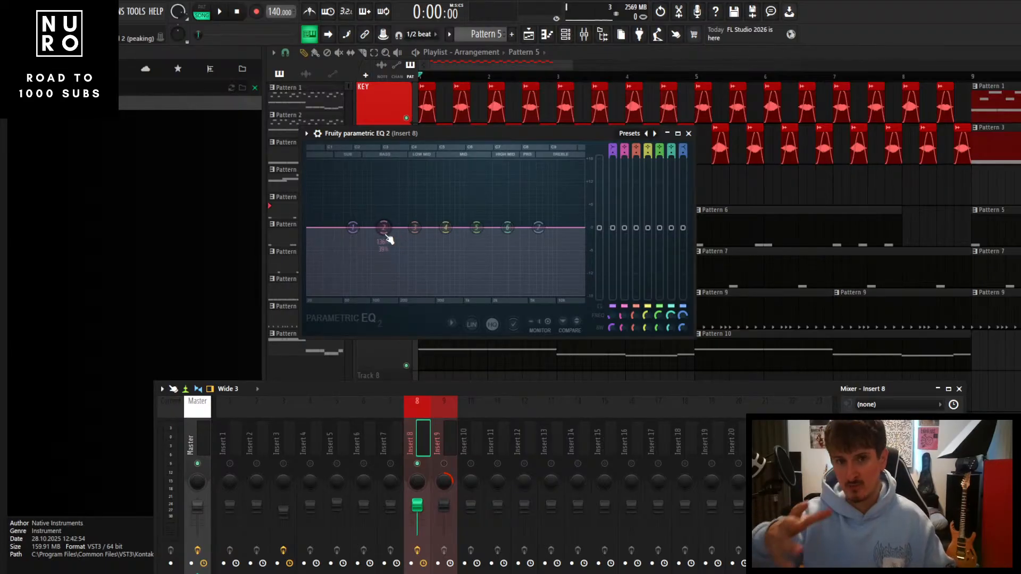
Try a low-mid boost on Insert 8 with EQ bands 2 and 3, and return the bands to about the flat line
{"action": "left_click_drag", "start_coordinate": [388, 240], "coordinate": [391, 210]}
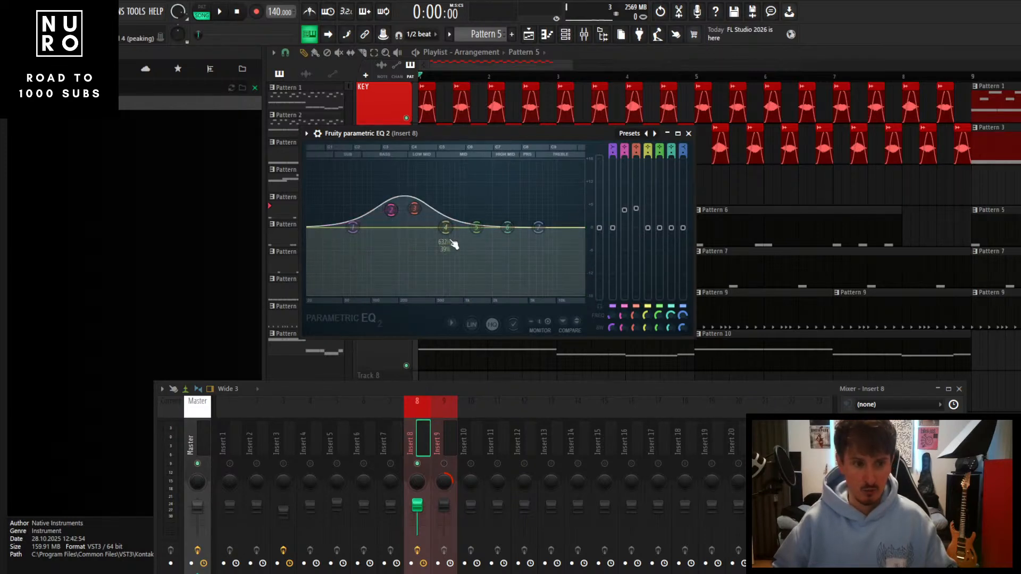
{"action": "left_click_drag", "start_coordinate": [445, 227], "coordinate": [476, 229]}
{"action": "left_click", "coordinate": [476, 228]}
{"action": "left_click_drag", "start_coordinate": [444, 217], "coordinate": [414, 224]}
{"action": "left_click_drag", "start_coordinate": [390, 210], "coordinate": [445, 227]}
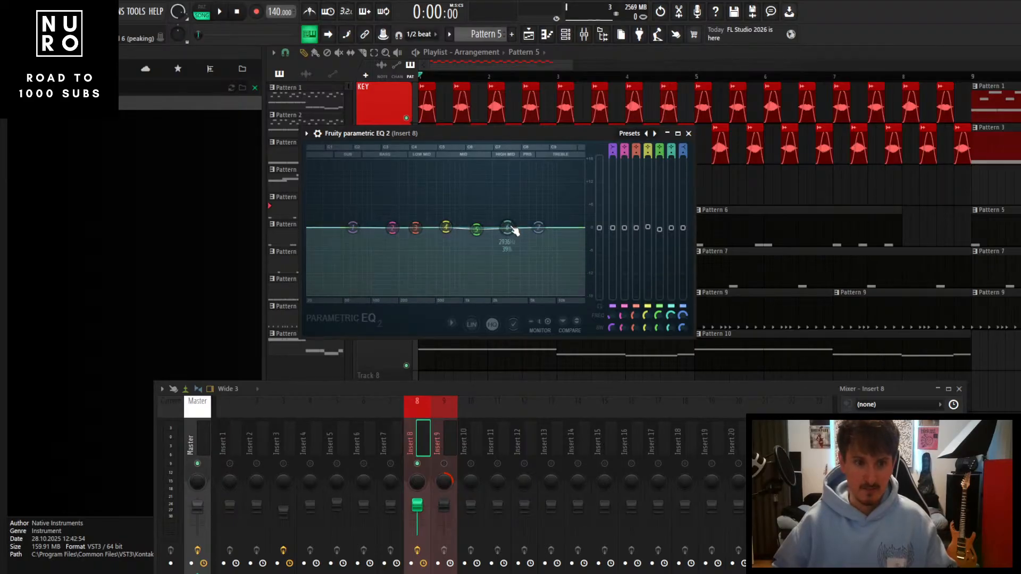
Place band 6 as a moderate cut at about 190 Hz while playing Insert 8, and move the EQ window clear of the first clips
{"action": "left_click_drag", "start_coordinate": [511, 228], "coordinate": [394, 244]}
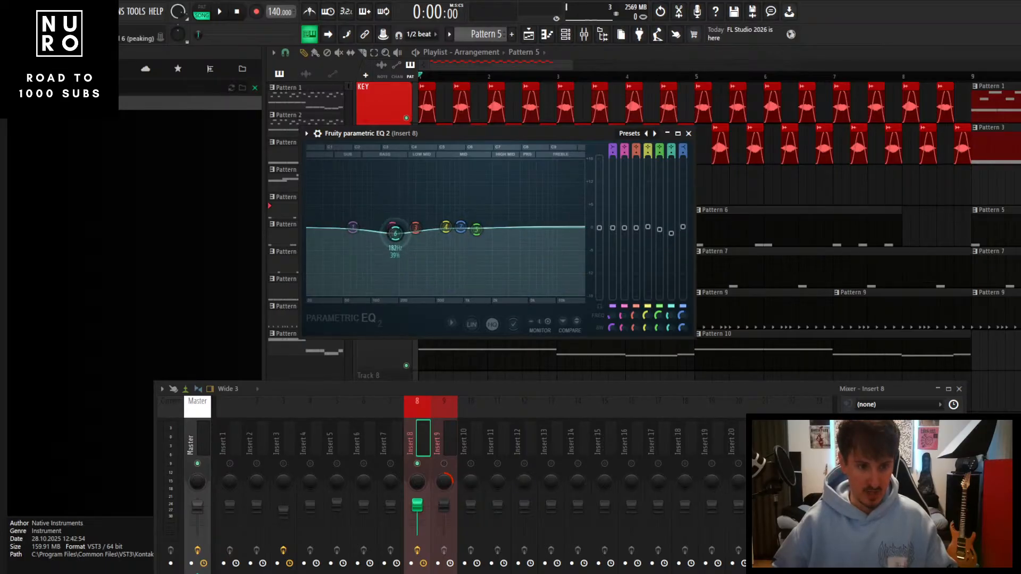
{"action": "key", "text": "space"}
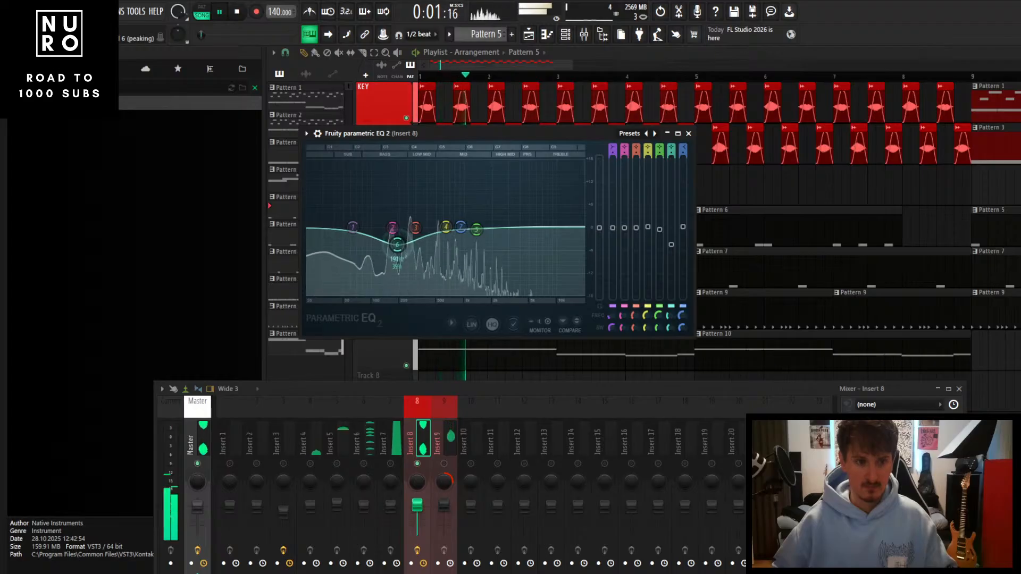
{"action": "left_click_drag", "start_coordinate": [392, 241], "coordinate": [399, 245]}
{"action": "left_click_drag", "start_coordinate": [460, 142], "coordinate": [506, 91]}
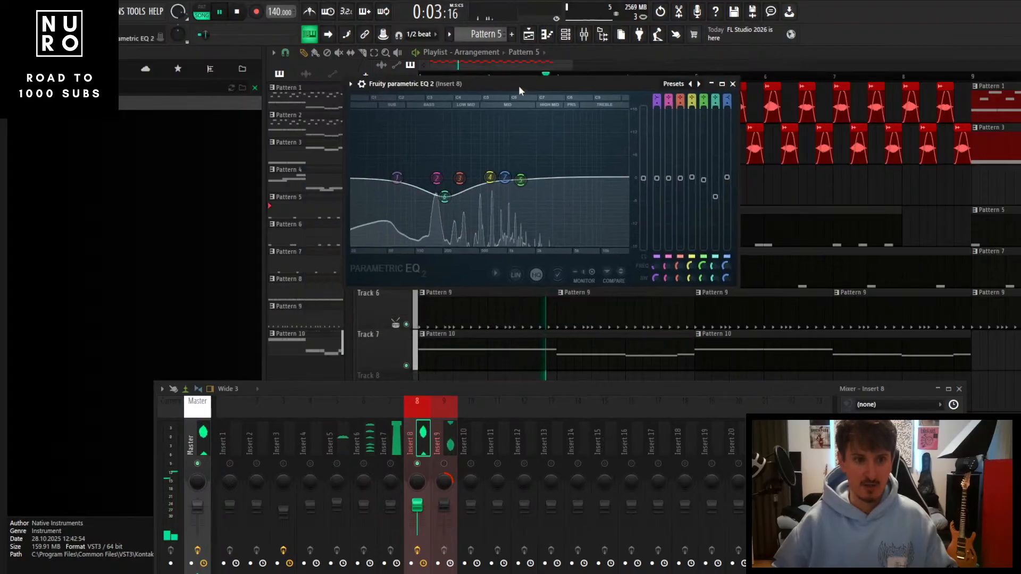
{"action": "key", "text": "space"}
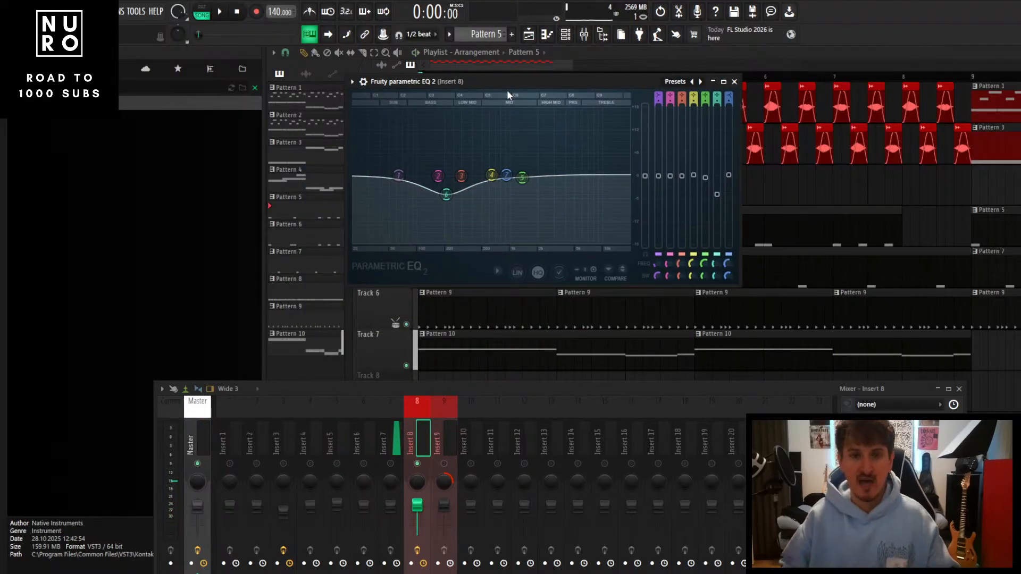
Deepen the band 6 cut at about 200 Hz, readjusting its depth between playbacks of Insert 8
{"action": "left_click_drag", "start_coordinate": [446, 193], "coordinate": [446, 220]}
{"action": "key", "text": "space"}
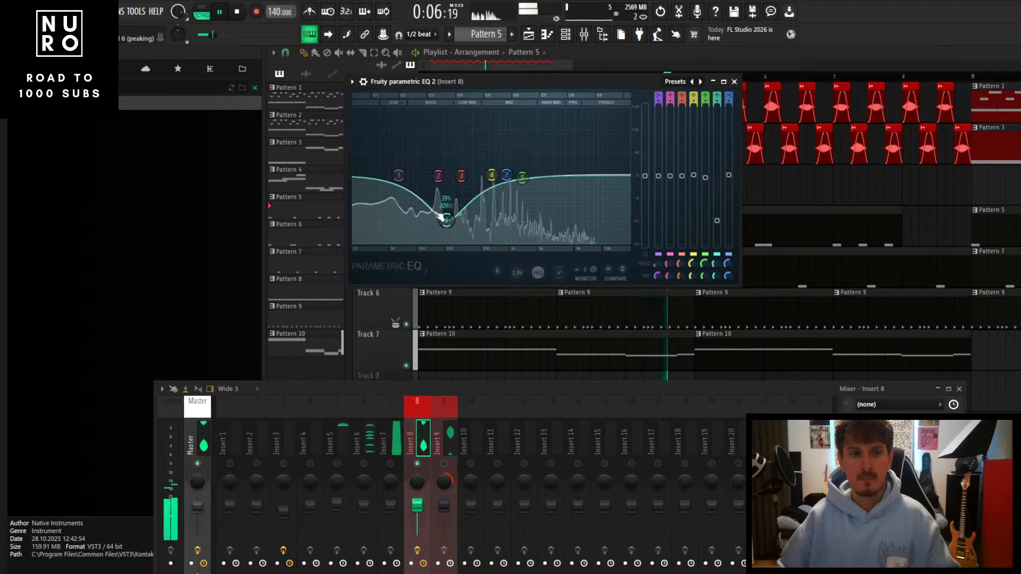
{"action": "key", "text": "space"}
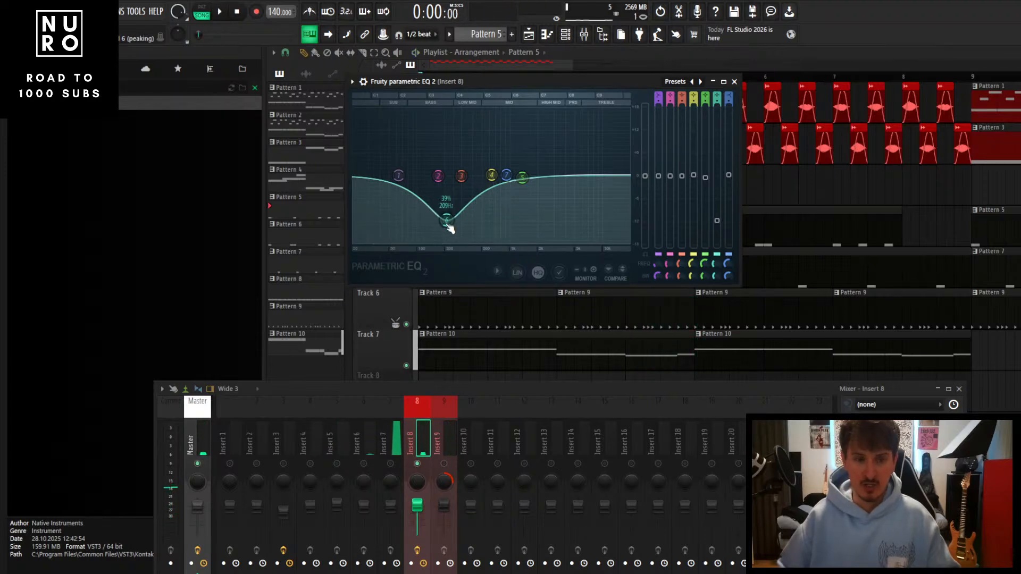
{"action": "left_click_drag", "start_coordinate": [448, 226], "coordinate": [446, 222]}
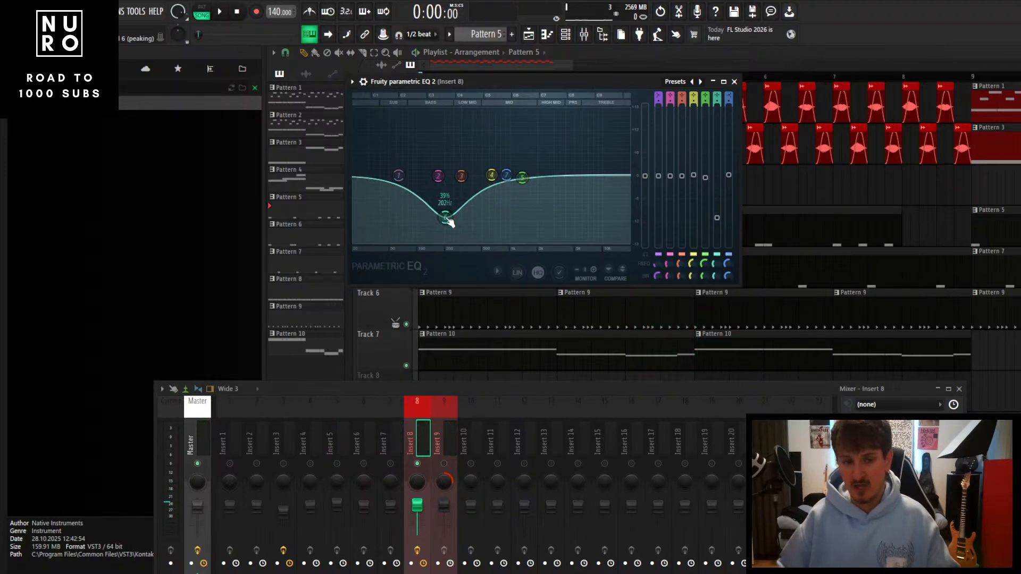
{"action": "key", "text": "space"}
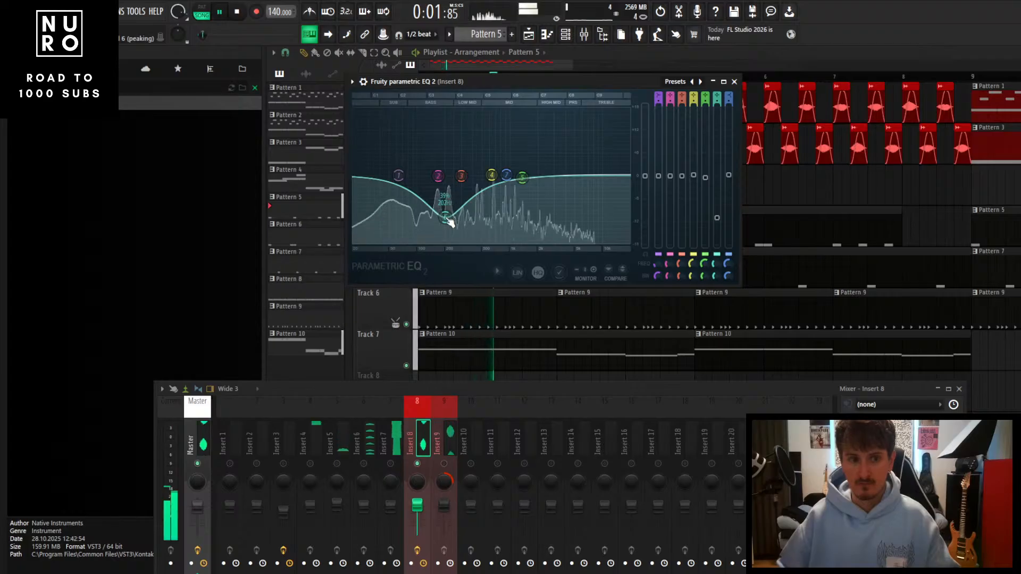
{"action": "key", "text": "space"}
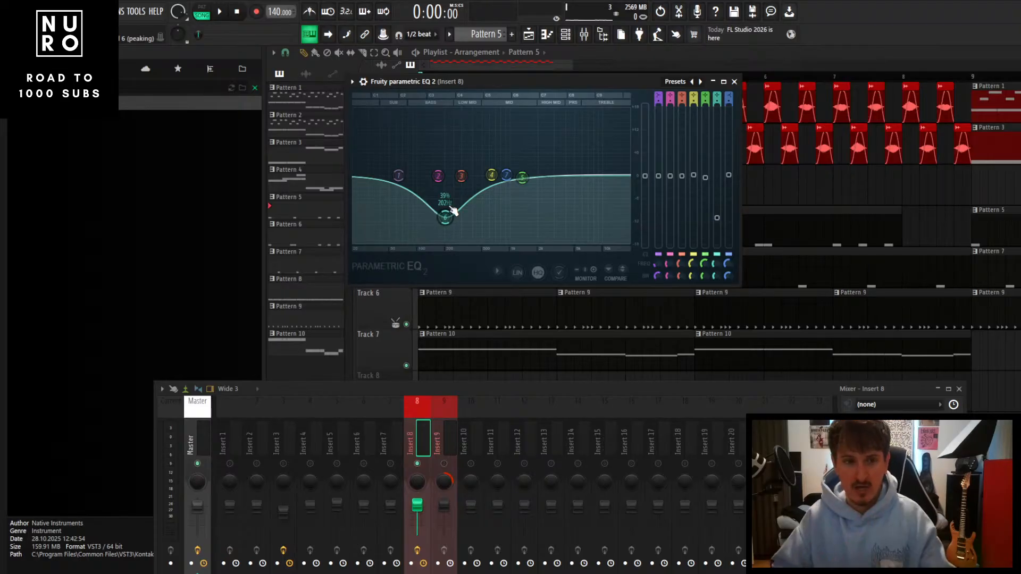
{"action": "mouse_move", "coordinate": [453, 211]}
{"action": "left_mouse_down"}
{"action": "mouse_move", "coordinate": [449, 171]}
{"action": "mouse_move", "coordinate": [445, 209]}
{"action": "left_mouse_up"}
{"action": "key", "text": "space"}
{"action": "key", "text": "space"}
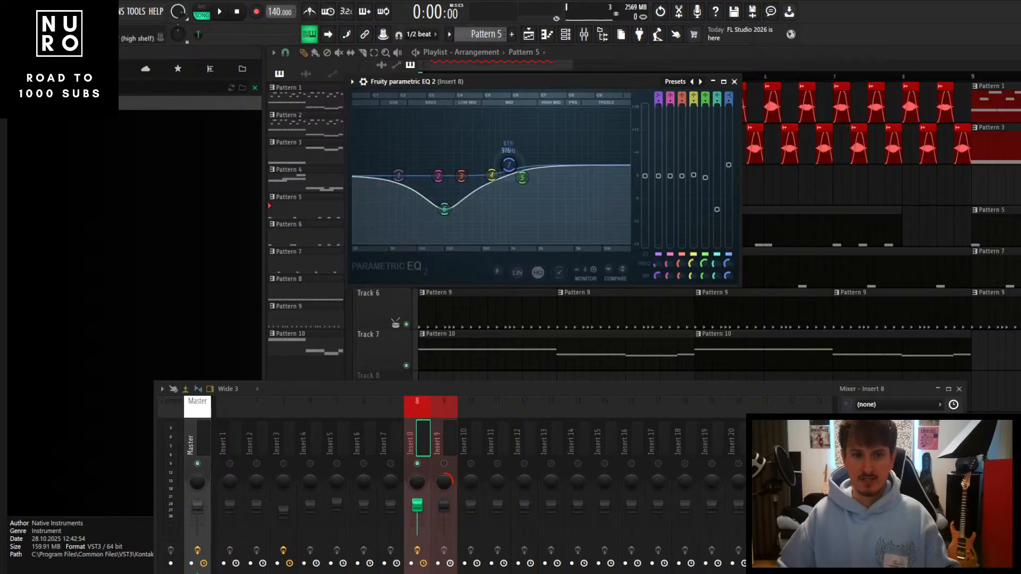
Flatten band 4, raise band 7 as a strong high-shelf boost from about 1250 Hz, and check it by playing Insert 8
{"action": "left_click_drag", "start_coordinate": [507, 160], "coordinate": [508, 158]}
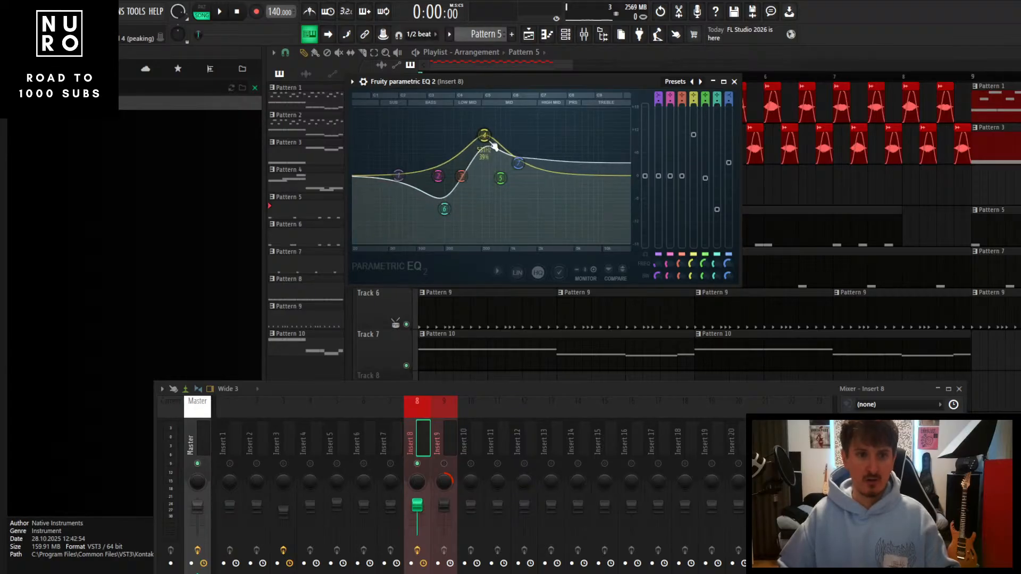
{"action": "mouse_move", "coordinate": [484, 164]}
{"action": "left_mouse_down"}
{"action": "mouse_move", "coordinate": [479, 118]}
{"action": "mouse_move", "coordinate": [434, 109]}
{"action": "mouse_move", "coordinate": [467, 164]}
{"action": "left_mouse_up"}
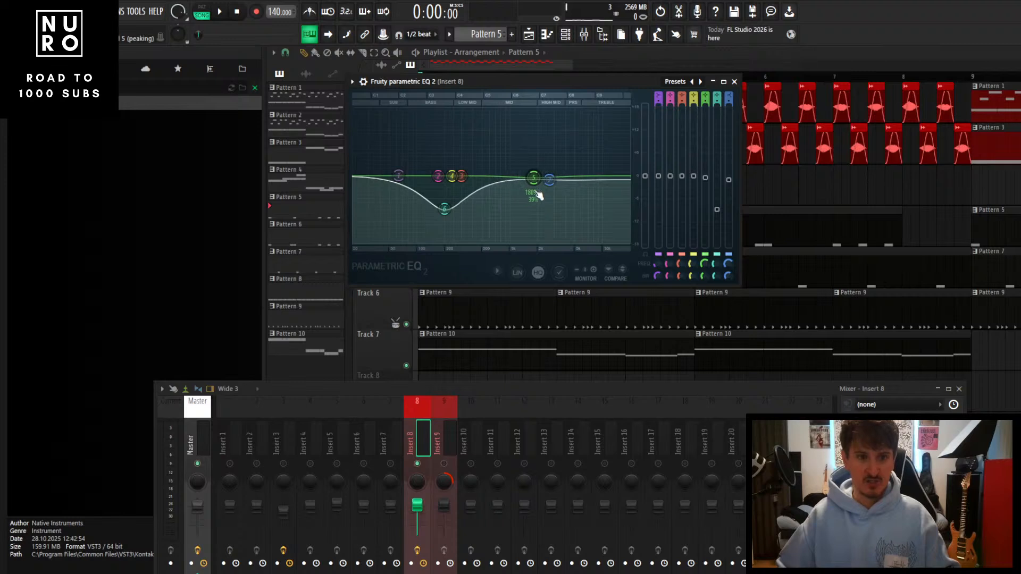
{"action": "mouse_move", "coordinate": [513, 139]}
{"action": "left_mouse_down"}
{"action": "mouse_move", "coordinate": [522, 130]}
{"action": "mouse_move", "coordinate": [524, 168]}
{"action": "mouse_move", "coordinate": [512, 140]}
{"action": "left_mouse_up"}
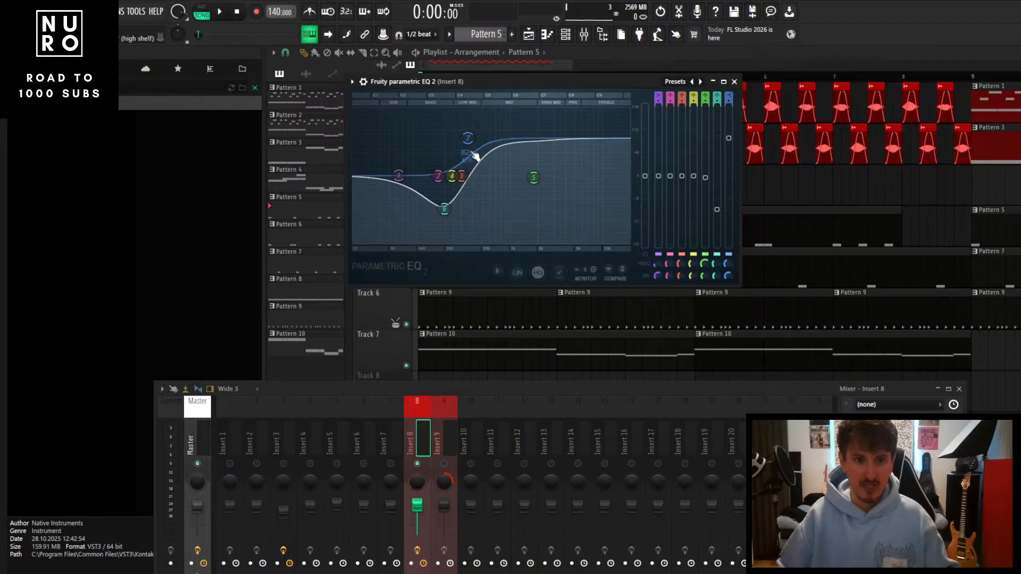
{"action": "key", "text": "space"}
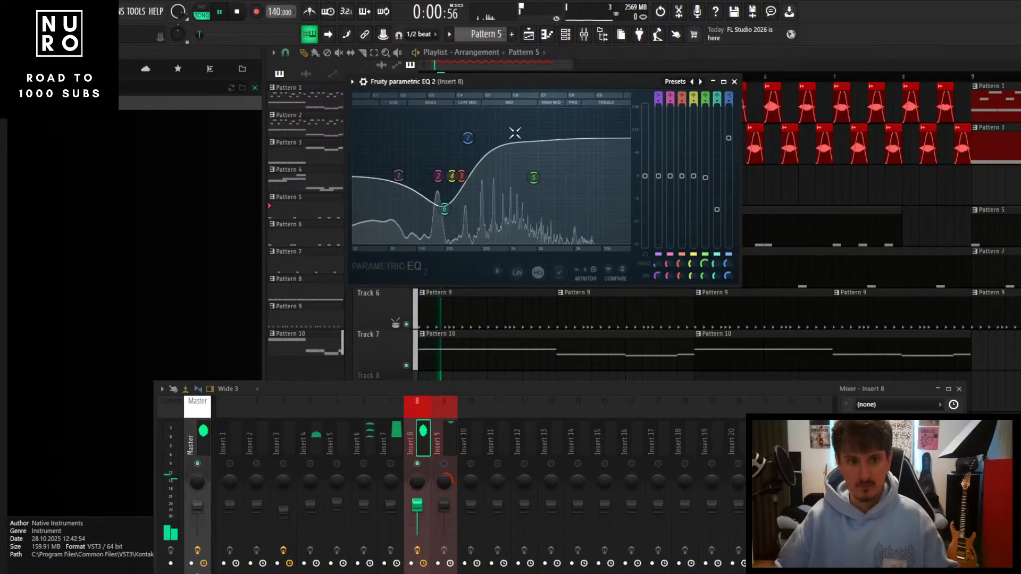
{"action": "left_click_drag", "start_coordinate": [467, 139], "coordinate": [519, 140]}
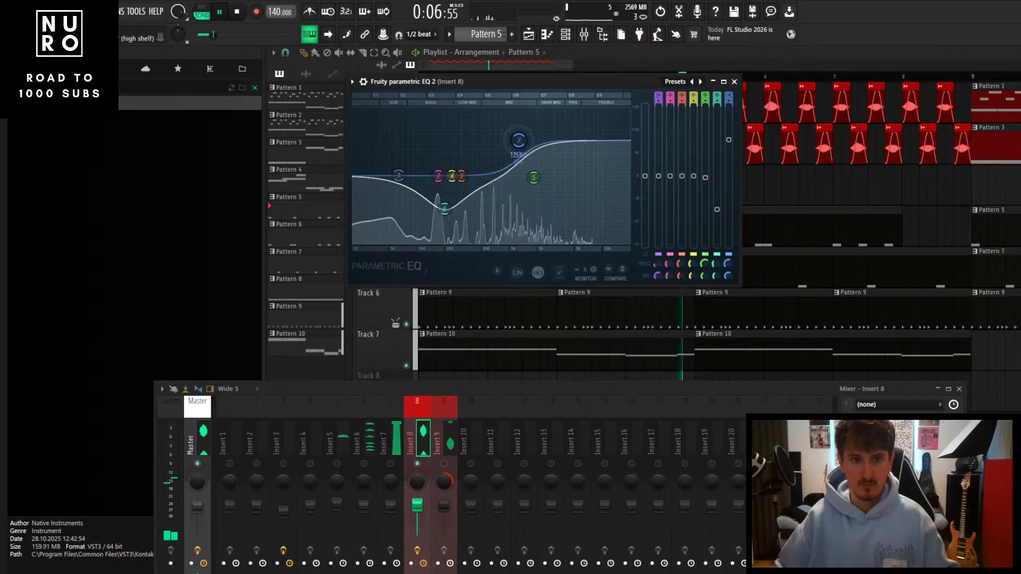
{"action": "key", "text": "space"}
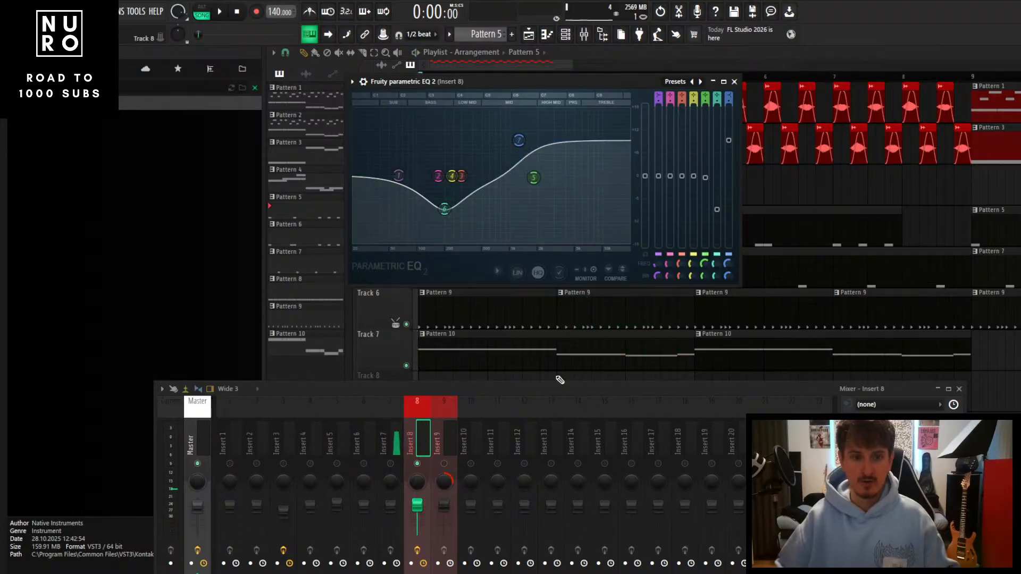
Reduce the band 7 high shelf to a slight boost during and after playback, and shift it a little lower in frequency
{"action": "key", "text": "space"}
{"action": "left_click_drag", "start_coordinate": [524, 140], "coordinate": [522, 162]}
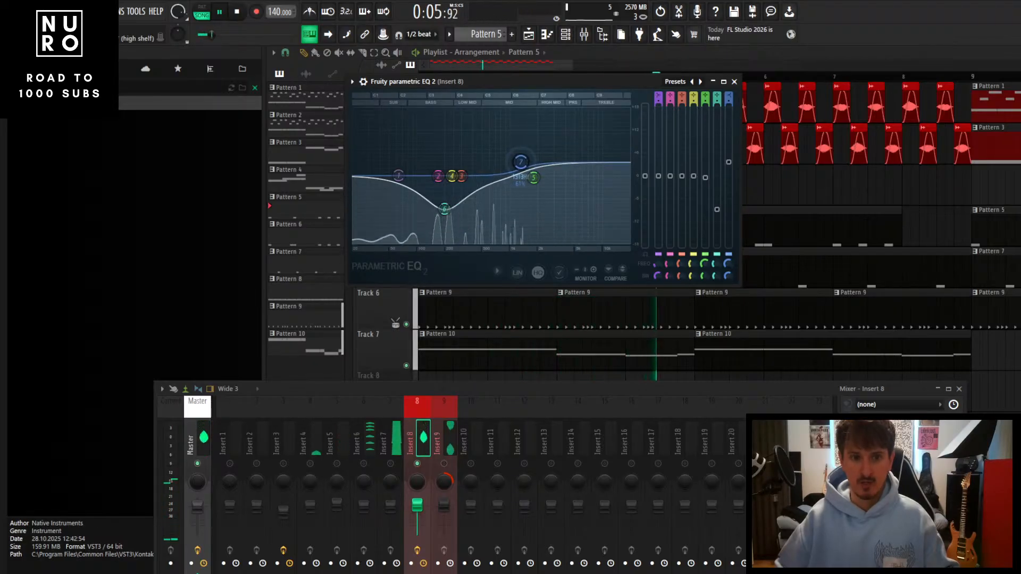
{"action": "key", "text": "space"}
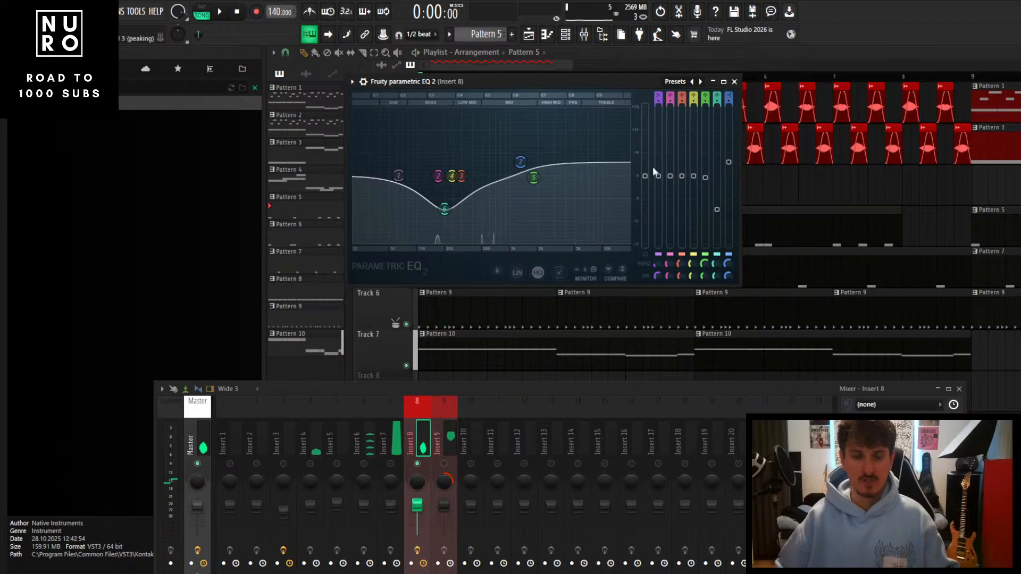
{"action": "mouse_move", "coordinate": [729, 162]}
{"action": "left_mouse_down"}
{"action": "mouse_move", "coordinate": [728, 126]}
{"action": "mouse_move", "coordinate": [728, 170]}
{"action": "left_mouse_up"}
{"action": "left_click_drag", "start_coordinate": [520, 170], "coordinate": [505, 168]}
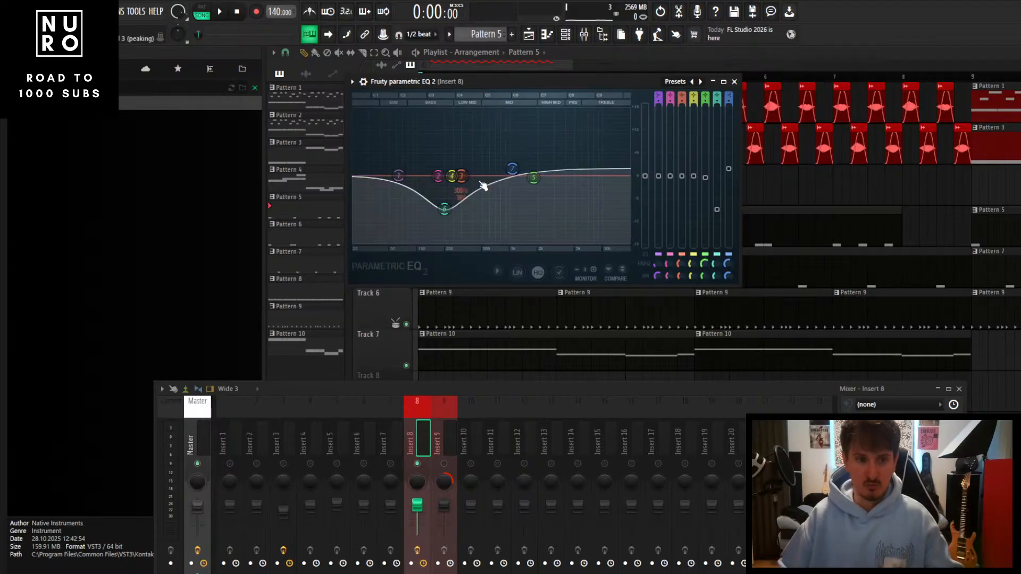
Move band 3 to about 2 kHz as a moderate boost, adjusting its gain while playing Insert 8
{"action": "left_click_drag", "start_coordinate": [461, 176], "coordinate": [467, 158]}
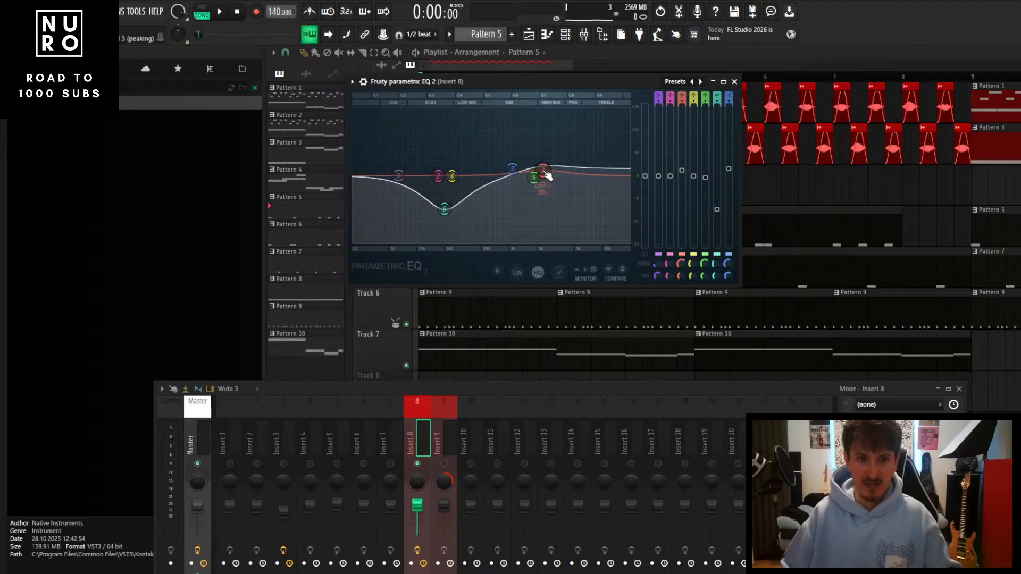
{"action": "key", "text": "space"}
{"action": "left_click_drag", "start_coordinate": [544, 172], "coordinate": [537, 163]}
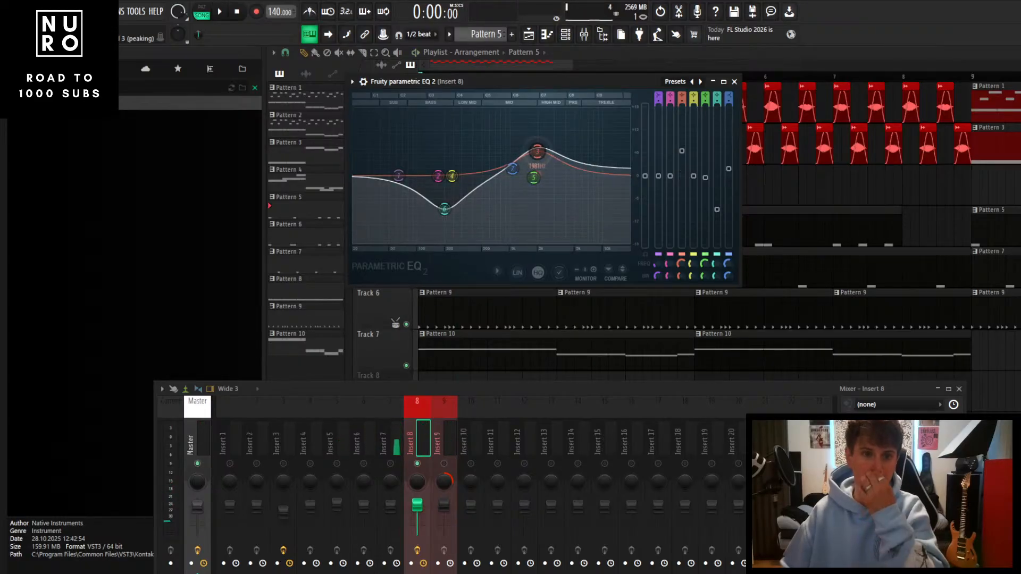
{"action": "key", "text": "space"}
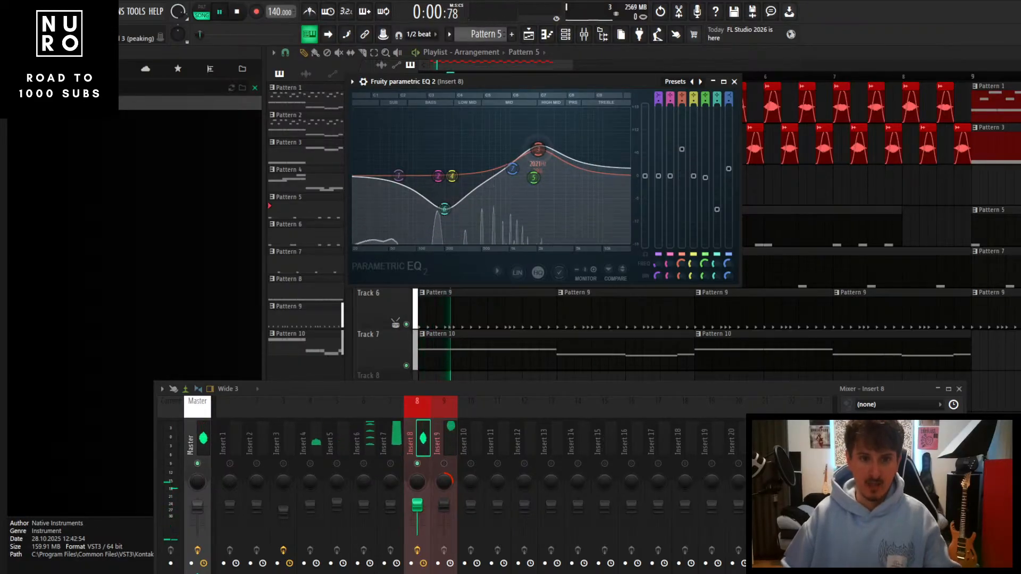
{"action": "left_click_drag", "start_coordinate": [541, 154], "coordinate": [538, 142]}
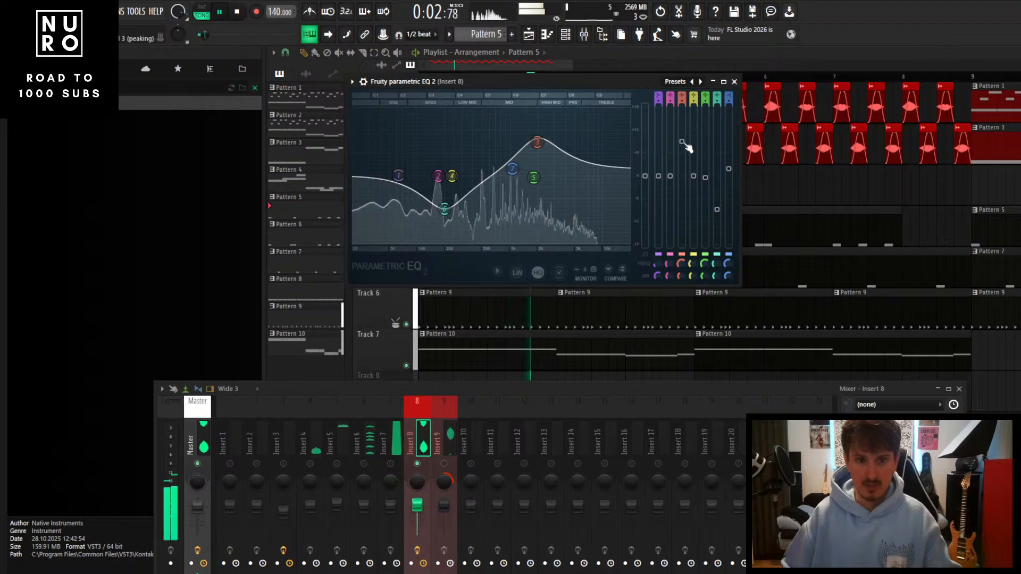
{"action": "left_click_drag", "start_coordinate": [682, 140], "coordinate": [681, 155]}
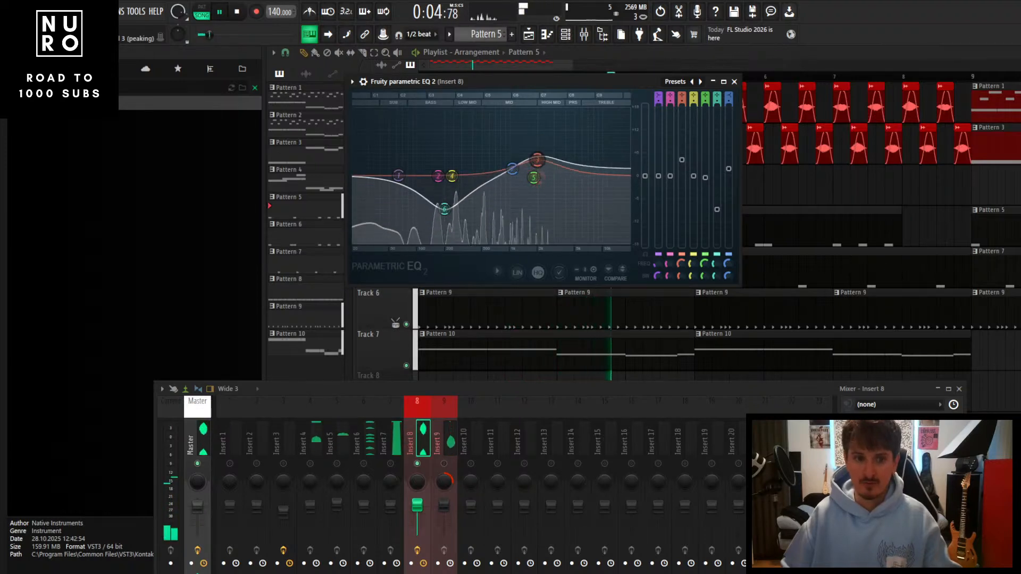
{"action": "key", "text": "space"}
Close the EQ window and pan Insert 8 partly to the left
{"action": "left_click", "coordinate": [734, 82]}
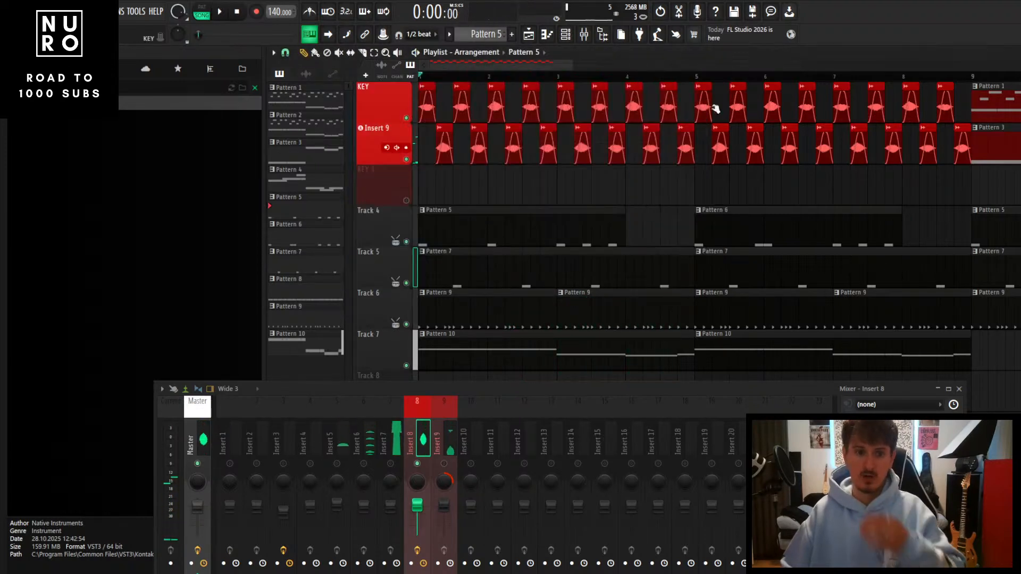
{"action": "left_click_drag", "start_coordinate": [420, 486], "coordinate": [420, 499]}
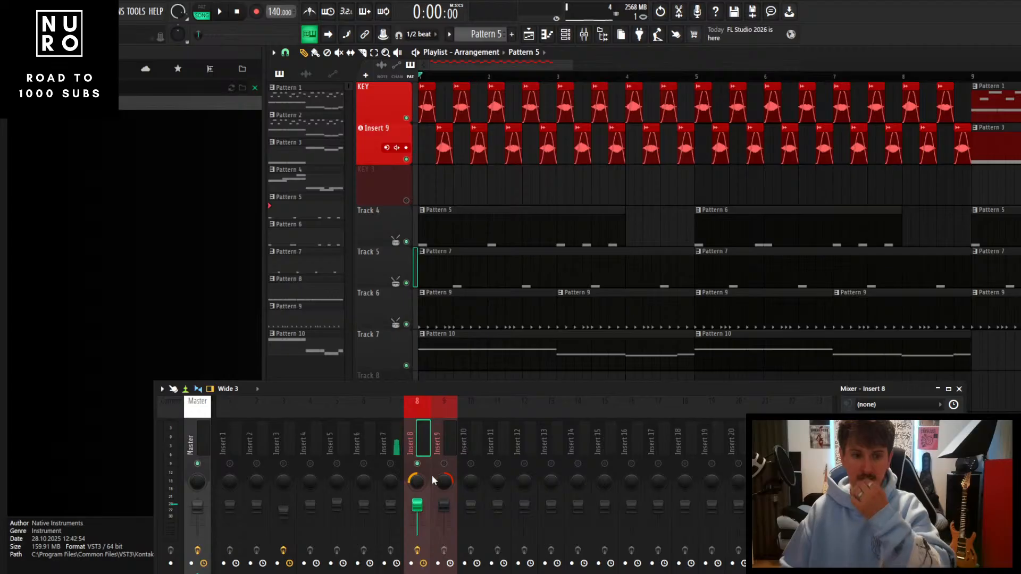
Unmute Insert 9 and play it together with Insert 8, moving the mixer window up to show the effect slots
{"action": "left_click", "coordinate": [444, 464]}
{"action": "scroll", "coordinate": [536, 182], "scroll_direction": "down", "scroll_amount": 4}
{"action": "scroll", "coordinate": [521, 185], "scroll_direction": "down", "scroll_amount": 3}
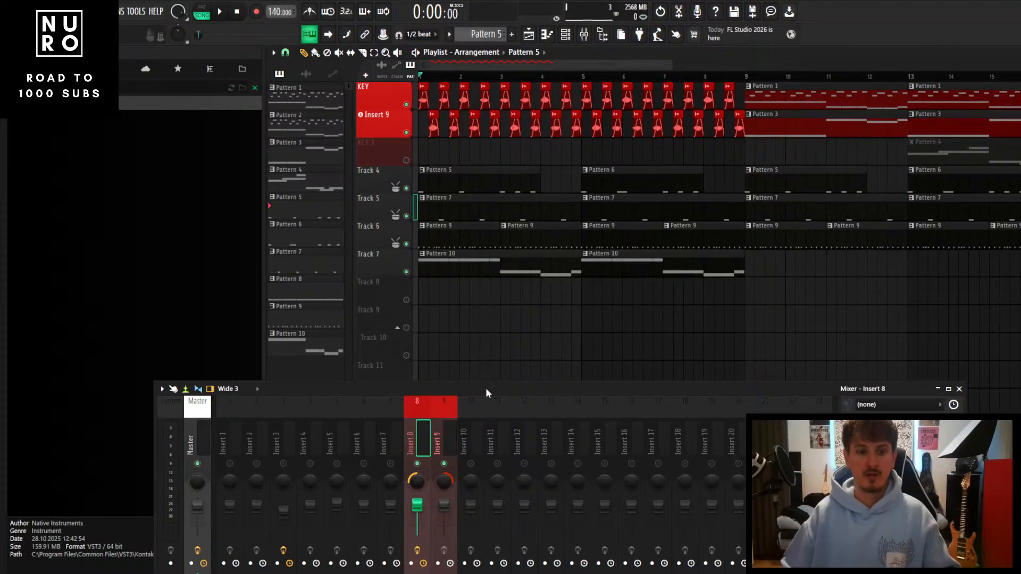
{"action": "key", "text": "space"}
{"action": "left_click_drag", "start_coordinate": [485, 393], "coordinate": [504, 212]}
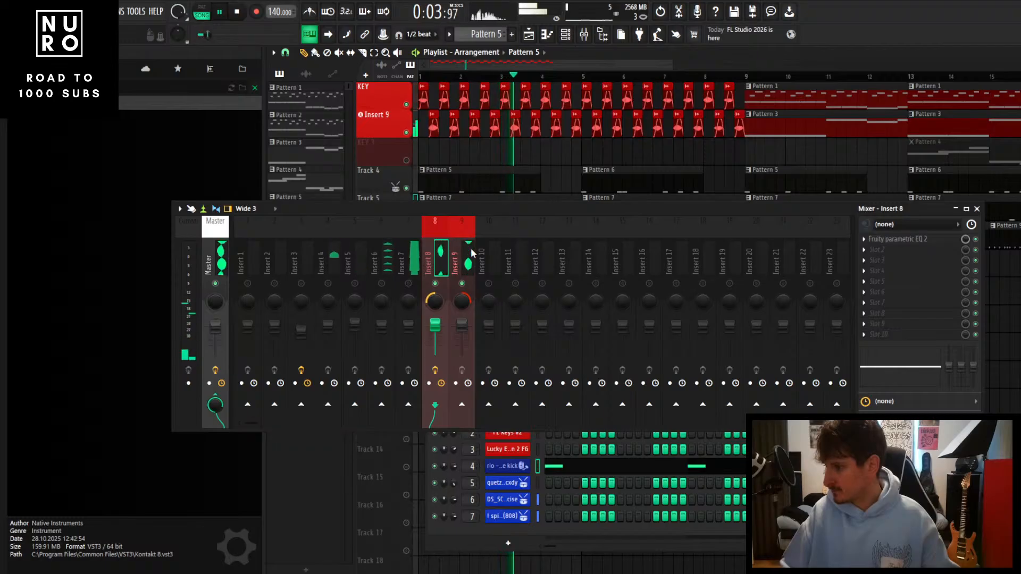
{"action": "key", "text": "space"}
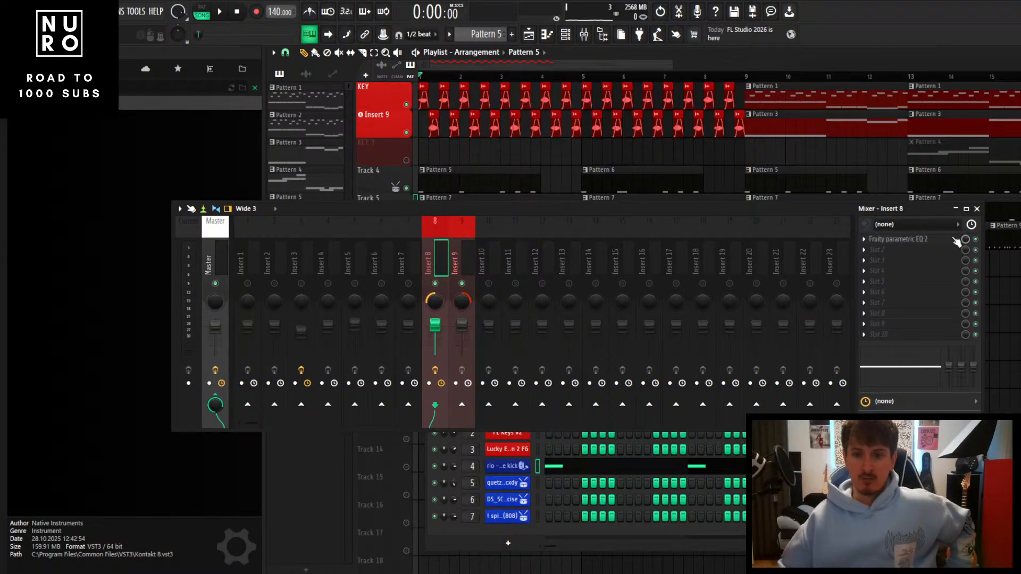
Bypass Insert 8's first EQ, load another Fruity Parametric EQ 2 in slot 3, and move the mixer and EQ windows apart
{"action": "left_click", "coordinate": [976, 239]}
{"action": "left_click", "coordinate": [880, 260]}
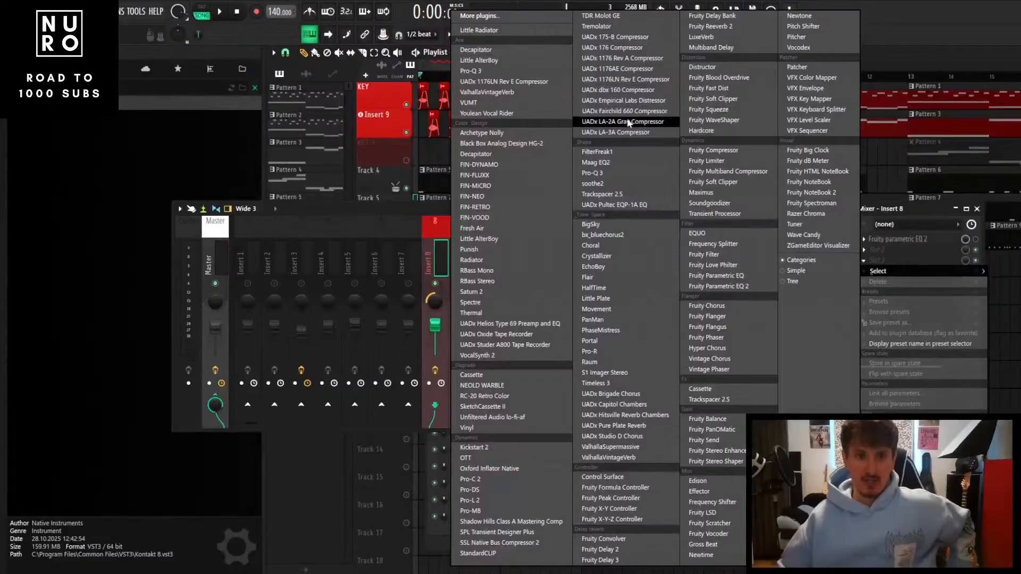
{"action": "left_click", "coordinate": [724, 285]}
{"action": "left_click_drag", "start_coordinate": [632, 204], "coordinate": [614, 410]}
{"action": "left_click_drag", "start_coordinate": [549, 169], "coordinate": [594, 89]}
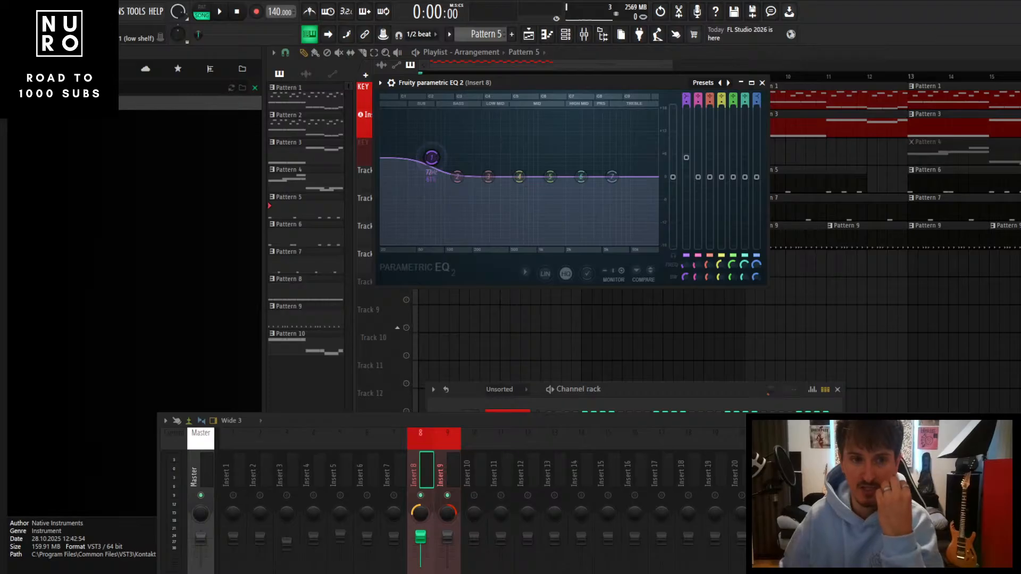
Try a low-shelf boost on band 1, raise band 5 slightly, and bring band 1 back to flat
{"action": "left_click_drag", "start_coordinate": [431, 157], "coordinate": [461, 150]}
{"action": "mouse_move", "coordinate": [550, 177]}
{"action": "left_mouse_down"}
{"action": "mouse_move", "coordinate": [553, 147]}
{"action": "mouse_move", "coordinate": [553, 175]}
{"action": "left_mouse_up"}
{"action": "left_click_drag", "start_coordinate": [462, 150], "coordinate": [434, 167]}
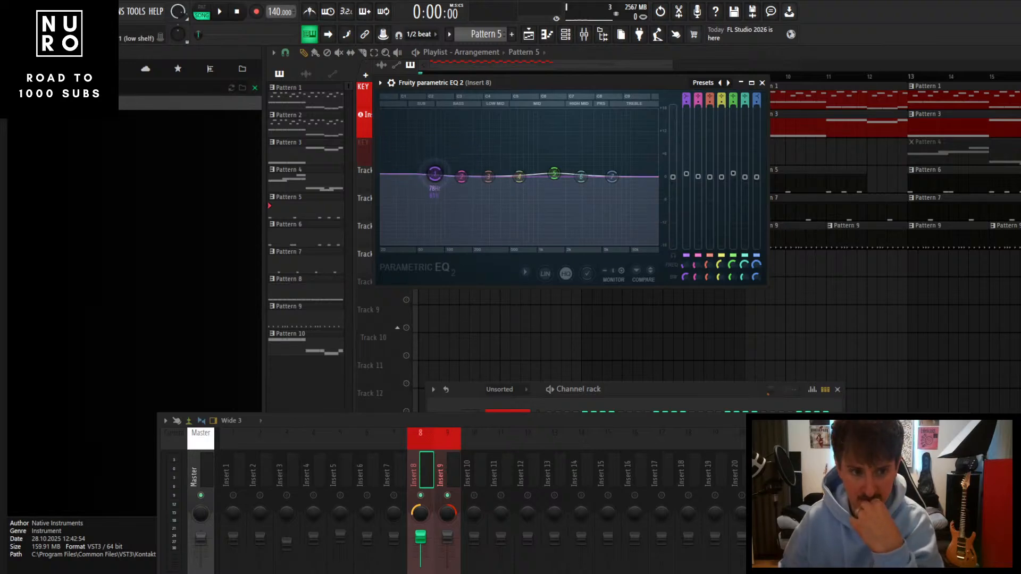
Change band 1 to peaking, boost it moderately in the mids, and check the sound with short playbacks
{"action": "right_click", "coordinate": [433, 177]}
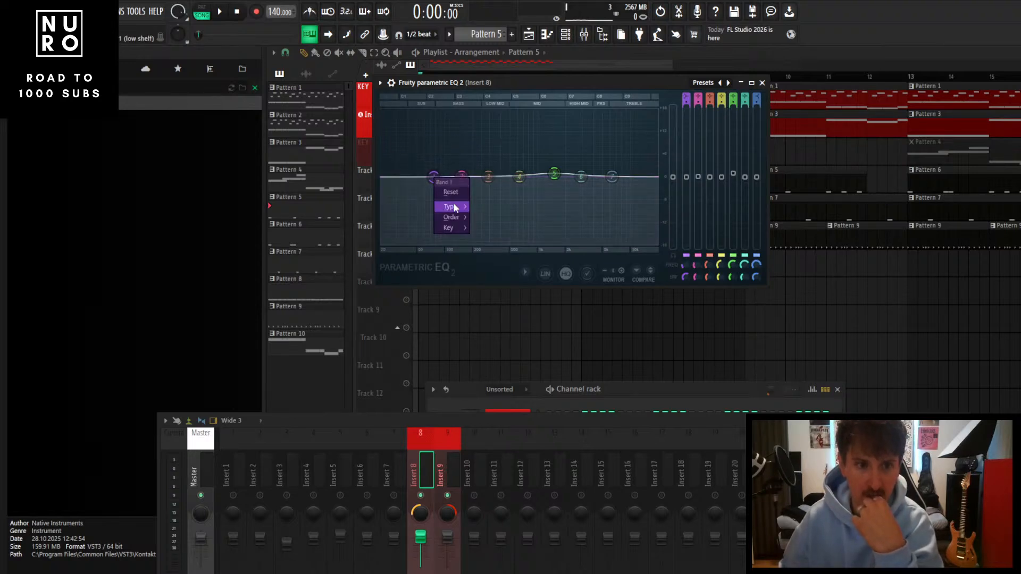
{"action": "mouse_move", "coordinate": [453, 207]}
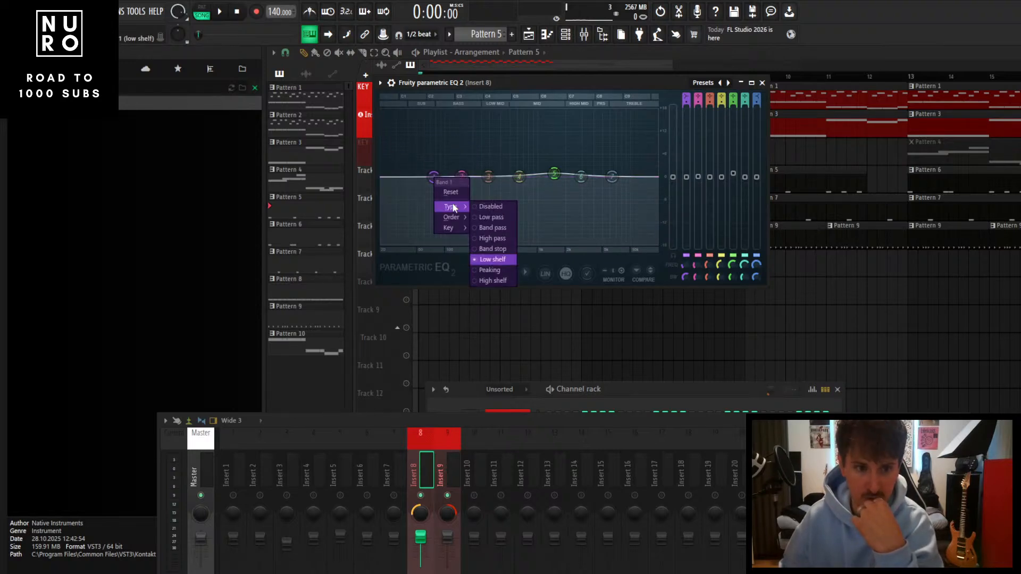
{"action": "left_click", "coordinate": [490, 270]}
{"action": "left_click_drag", "start_coordinate": [433, 176], "coordinate": [509, 160]}
{"action": "key", "text": "space"}
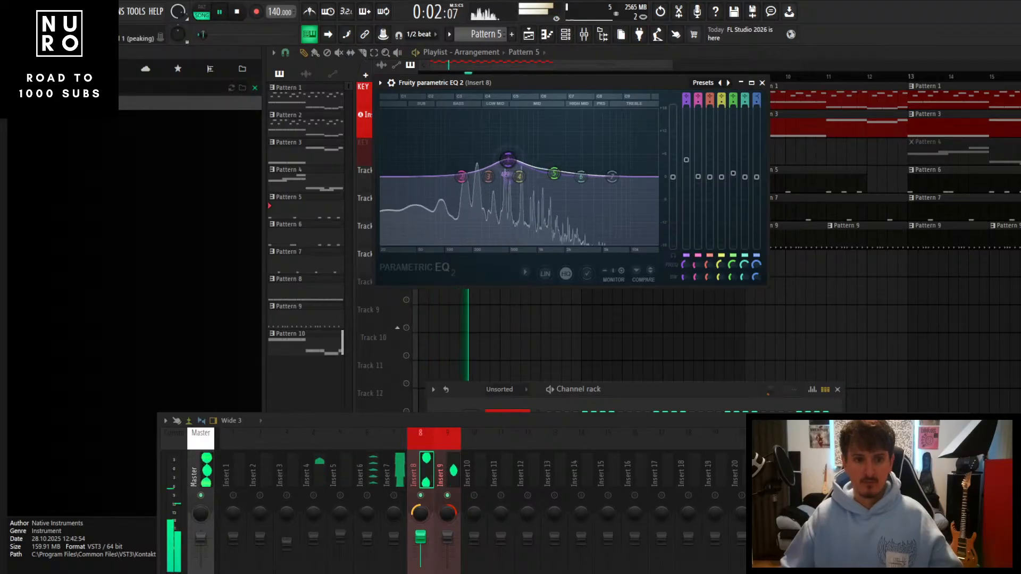
{"action": "key", "text": "space"}
{"action": "left_click_drag", "start_coordinate": [509, 160], "coordinate": [508, 156]}
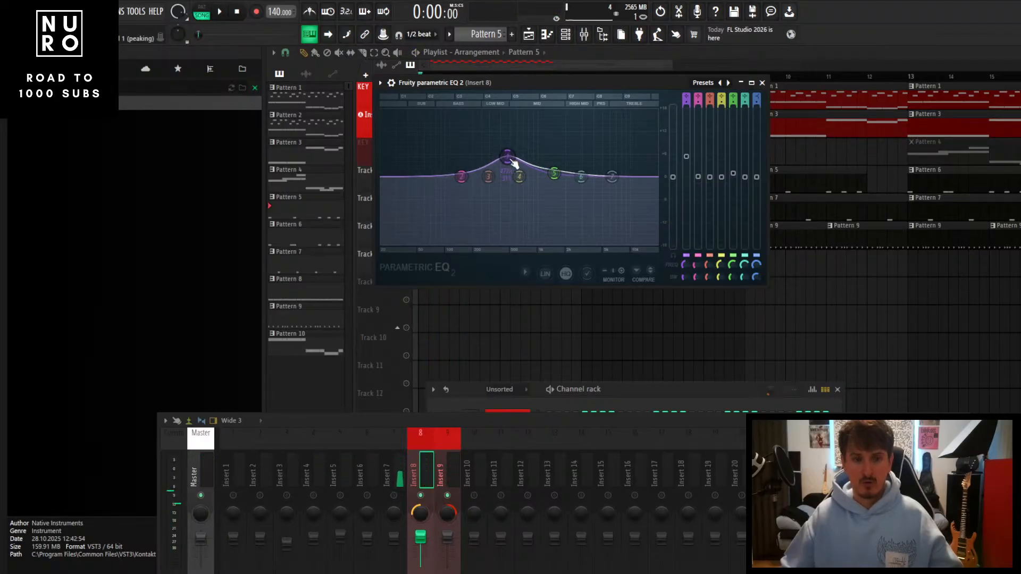
{"action": "key", "text": "space"}
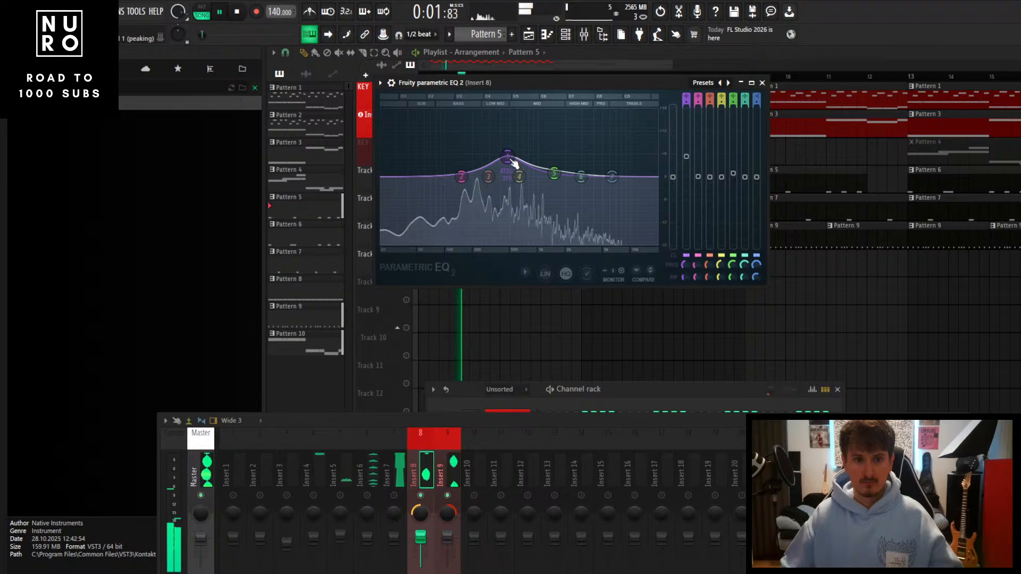
{"action": "key", "text": "space"}
Disable band 1, boost band 2 at the same mid frequency instead, and play the result
{"action": "right_click", "coordinate": [503, 158]}
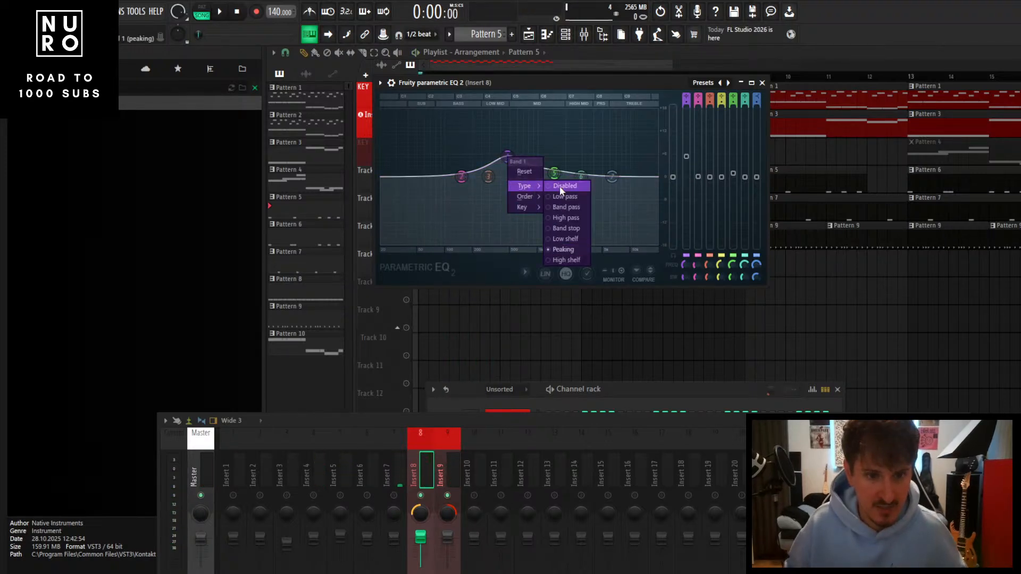
{"action": "left_click", "coordinate": [559, 186]}
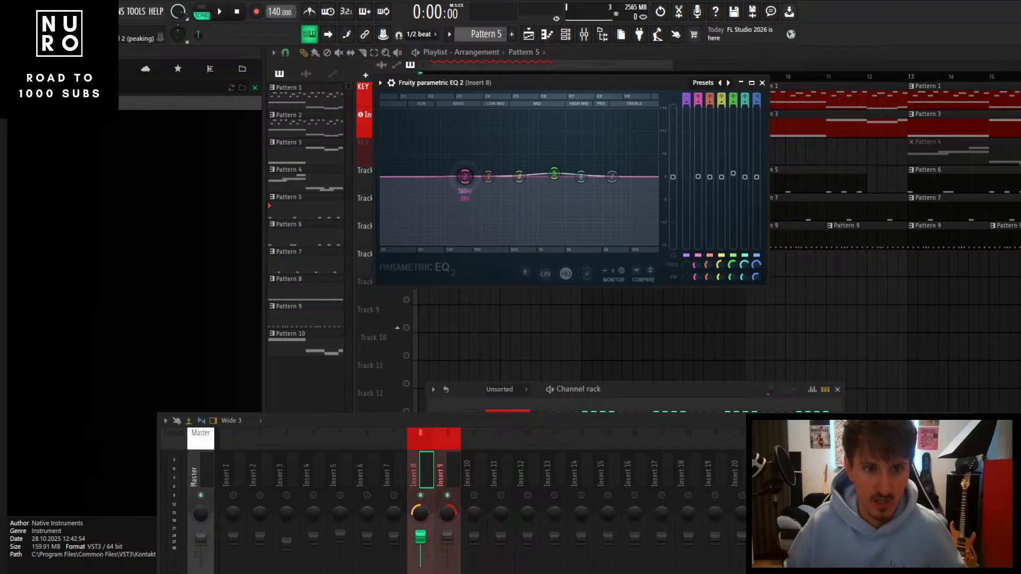
{"action": "left_click_drag", "start_coordinate": [464, 176], "coordinate": [508, 155]}
{"action": "key", "text": "space"}
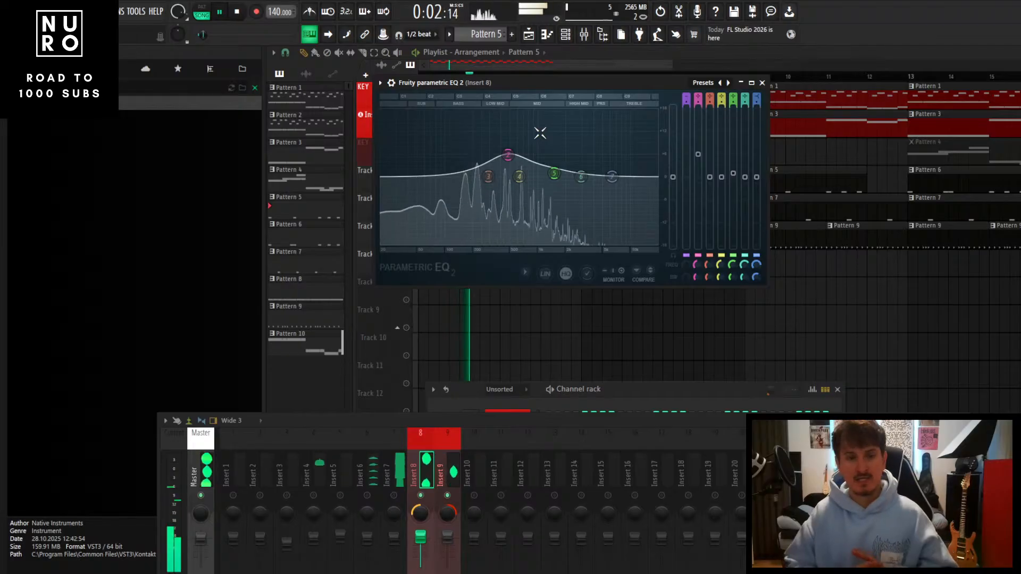
{"action": "key", "text": "space"}
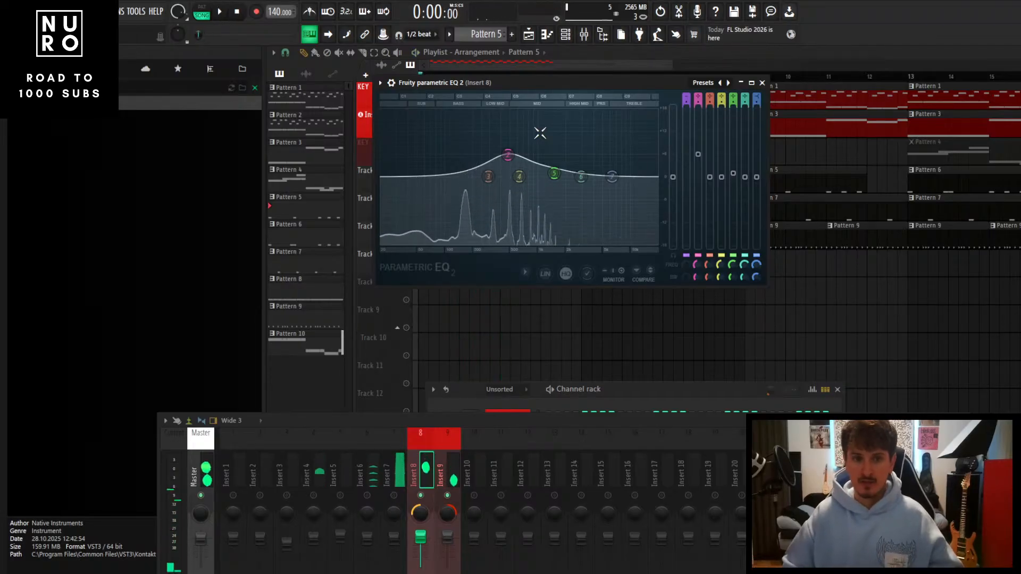
Flatten band 2, move band 6 down to the mids, raise the band 7 high shelf strongly from about 350 Hz, and play it
{"action": "left_click_drag", "start_coordinate": [508, 155], "coordinate": [496, 175]}
{"action": "left_click_drag", "start_coordinate": [581, 176], "coordinate": [508, 177]}
{"action": "left_click_drag", "start_coordinate": [612, 177], "coordinate": [496, 143]}
{"action": "key", "text": "space"}
{"action": "key", "text": "space"}
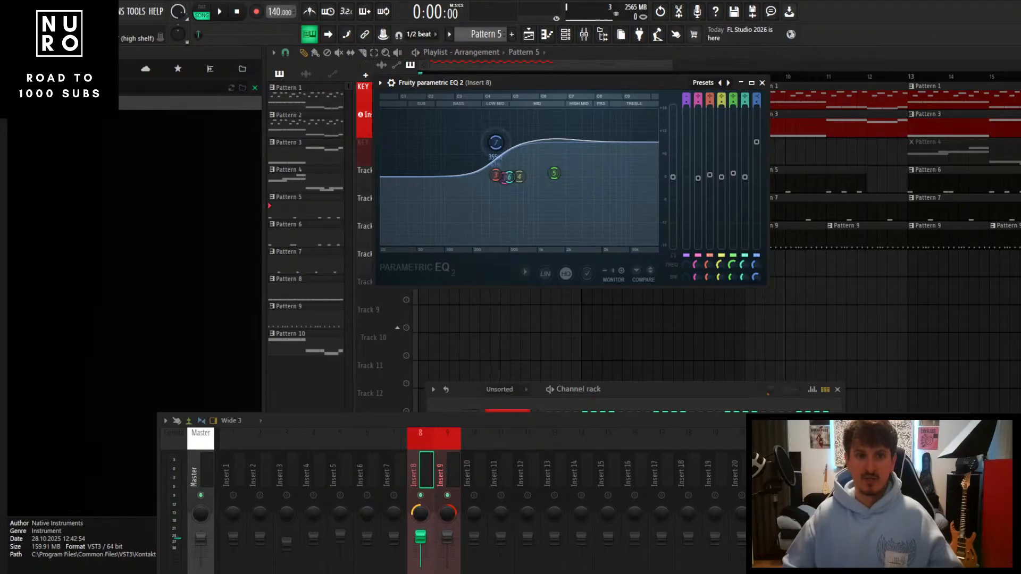
Change band 7 to peaking and lower it to an almost flat gain in the mids
{"action": "right_click", "coordinate": [496, 144]}
{"action": "mouse_move", "coordinate": [513, 171]}
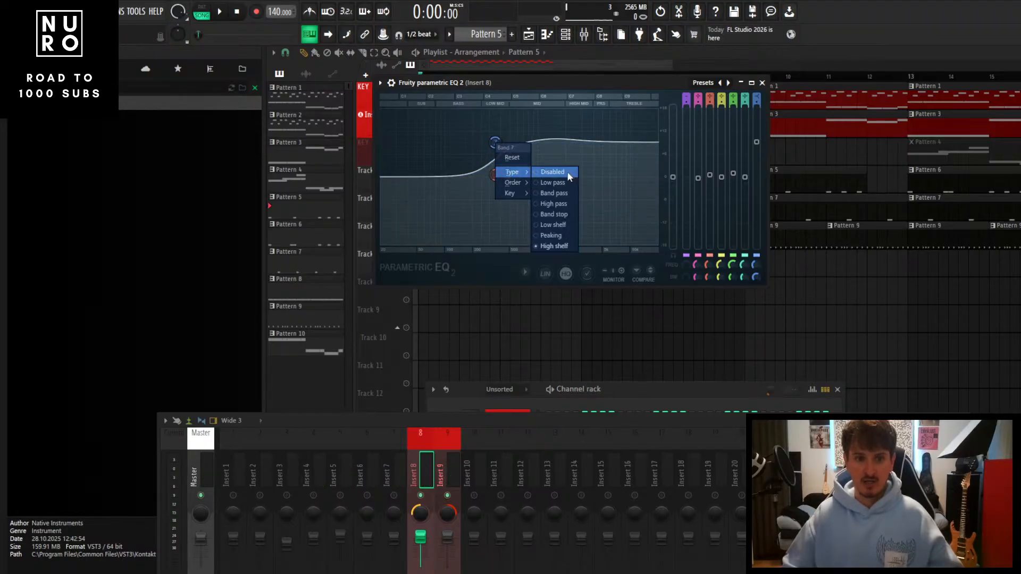
{"action": "left_click", "coordinate": [560, 236]}
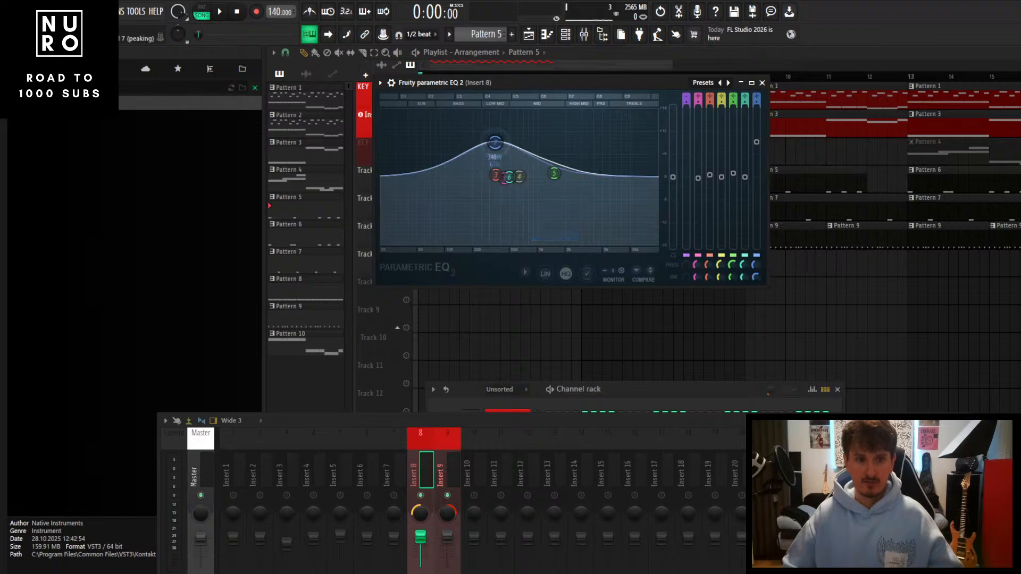
{"action": "left_click_drag", "start_coordinate": [498, 143], "coordinate": [531, 173]}
{"action": "scroll", "coordinate": [510, 155], "scroll_direction": "down", "scroll_amount": 4}
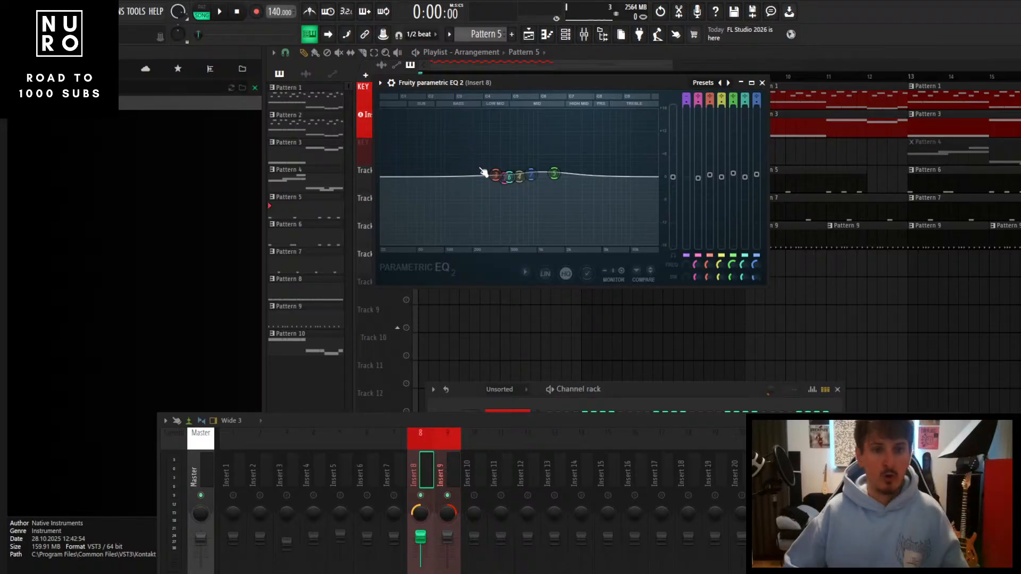
Shape an alternating EQ curve with cuts on bands 3, 6 and 7 and boosts on bands 2, 4 and 5
{"action": "left_click_drag", "start_coordinate": [495, 175], "coordinate": [444, 202]}
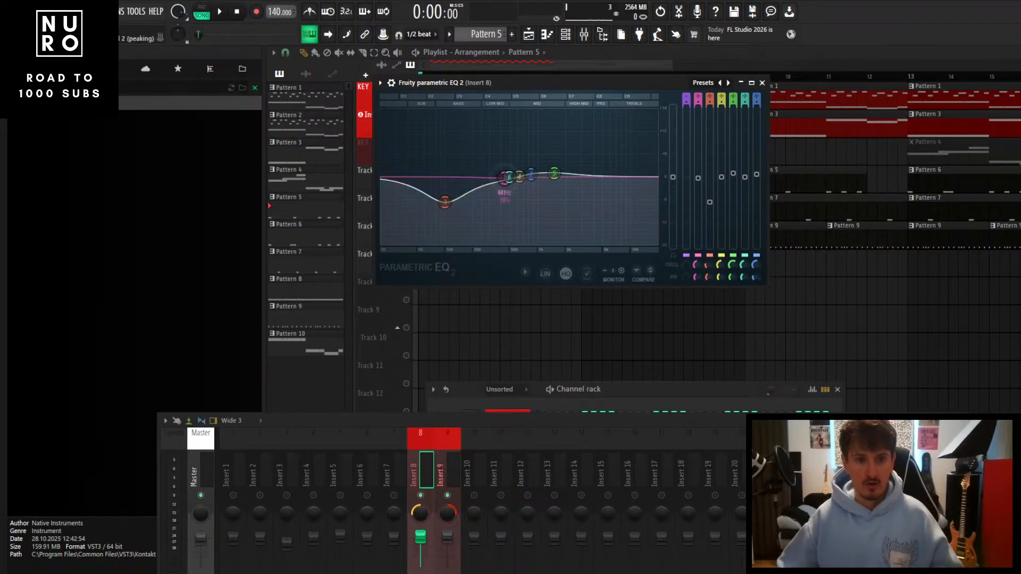
{"action": "left_click_drag", "start_coordinate": [504, 177], "coordinate": [586, 153]}
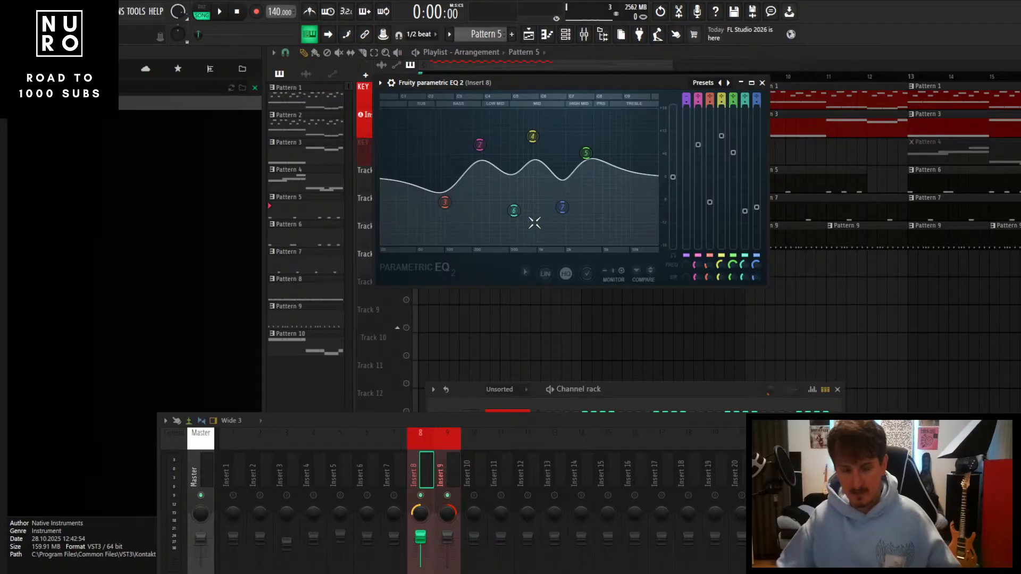
Pull all active EQ bands back to a nearly flat curve and close the EQ window
{"action": "left_click_drag", "start_coordinate": [480, 144], "coordinate": [479, 163]}
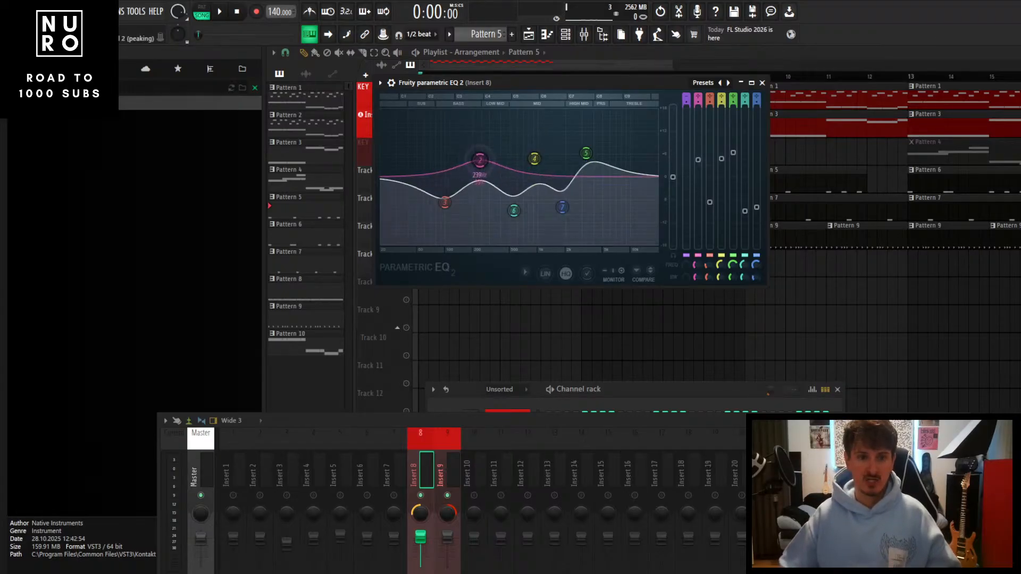
{"action": "left_click_drag", "start_coordinate": [445, 202], "coordinate": [444, 181]}
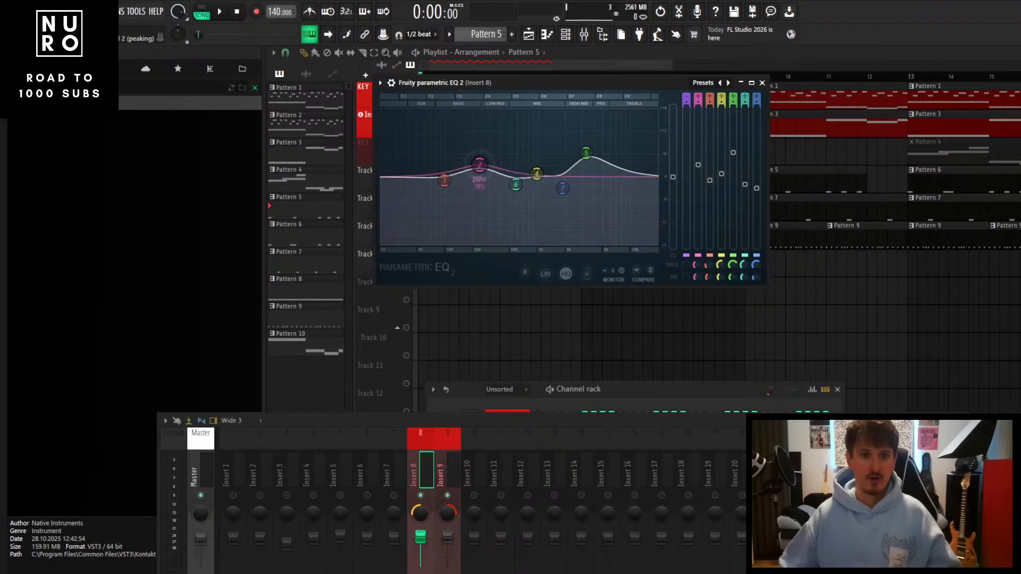
{"action": "left_click_drag", "start_coordinate": [480, 164], "coordinate": [479, 176]}
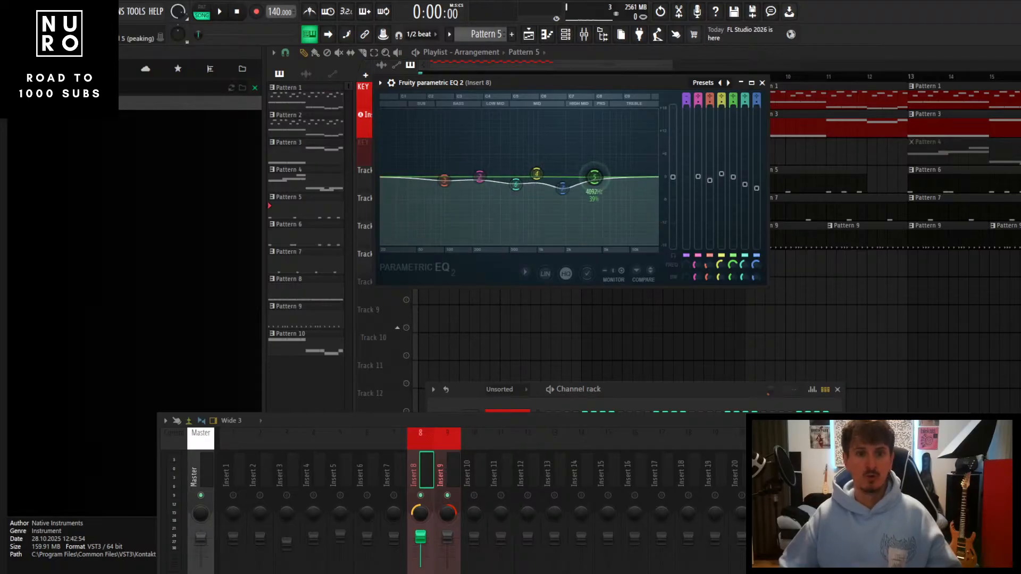
{"action": "left_click_drag", "start_coordinate": [515, 184], "coordinate": [538, 178]}
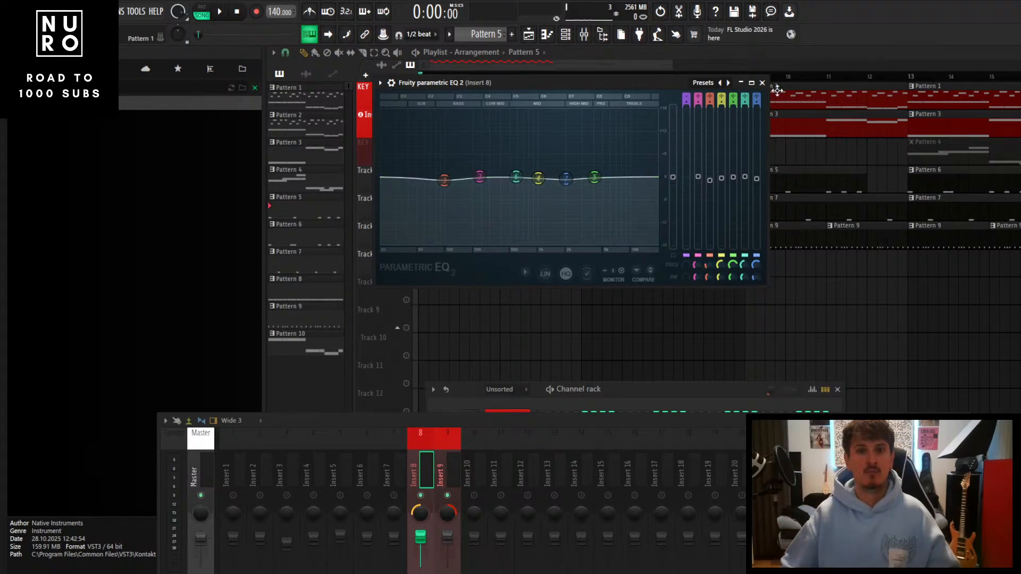
{"action": "left_click", "coordinate": [762, 82]}
Mute the KEY and Insert 9 tracks in the playlist
{"action": "scroll", "coordinate": [452, 184], "scroll_direction": "up", "scroll_amount": 3}
{"action": "scroll", "coordinate": [449, 182], "scroll_direction": "up", "scroll_amount": 2}
{"action": "scroll", "coordinate": [440, 171], "scroll_direction": "down", "scroll_amount": 3}
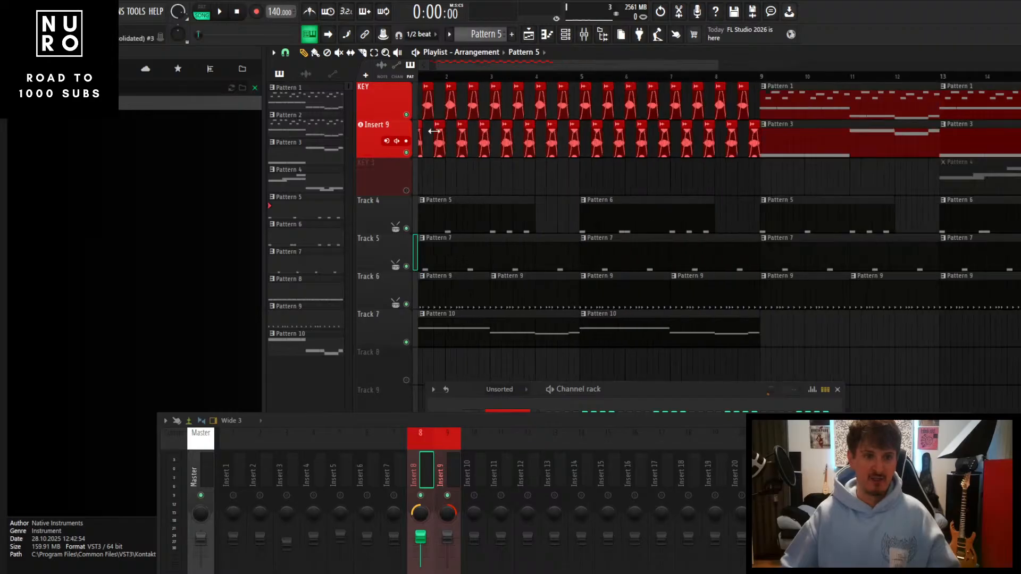
{"action": "scroll", "coordinate": [434, 131], "scroll_direction": "down", "scroll_amount": 4}
{"action": "left_click", "coordinate": [406, 146]}
{"action": "left_click", "coordinate": [407, 111]}
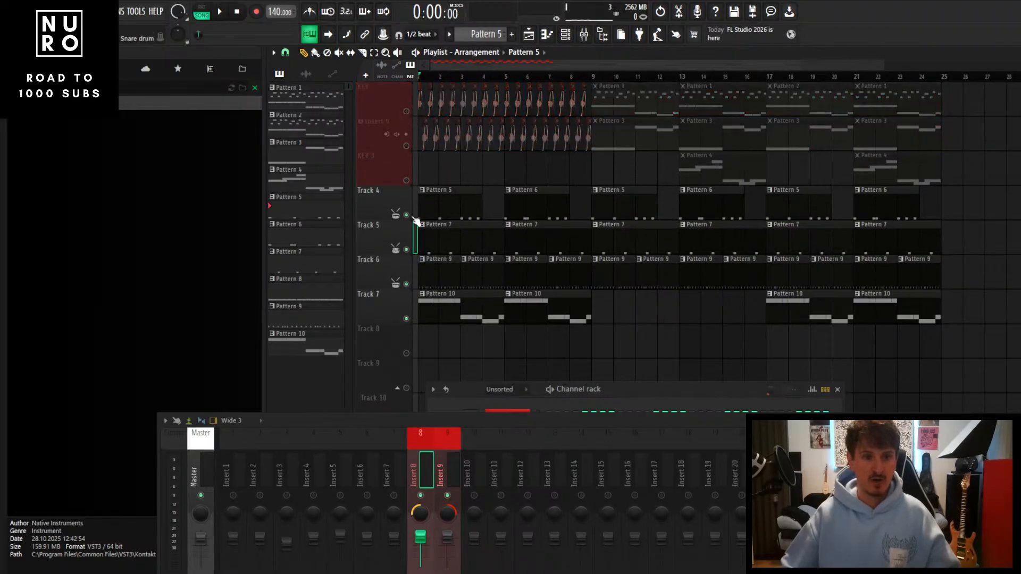
Unmute Inserts 1 to 7 in the mixer and play the arrangement
{"action": "scroll", "coordinate": [416, 221], "scroll_direction": "up", "scroll_amount": 2}
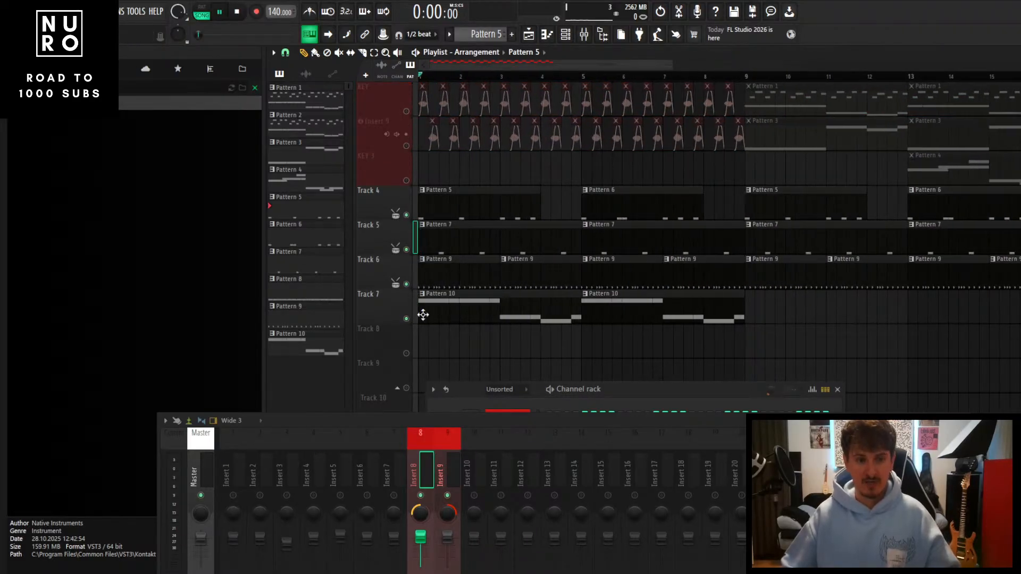
{"action": "key", "text": "space"}
{"action": "left_click", "coordinate": [367, 496]}
{"action": "left_click", "coordinate": [394, 496]}
{"action": "left_click", "coordinate": [313, 496]}
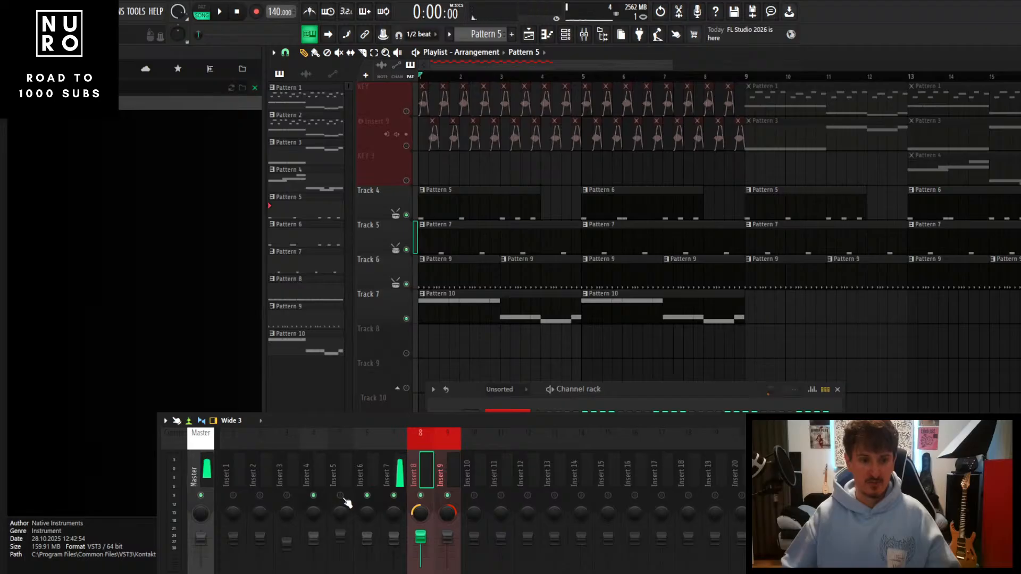
{"action": "key", "text": "space"}
{"action": "left_click", "coordinate": [233, 495]}
{"action": "left_click", "coordinate": [259, 496]}
{"action": "left_click", "coordinate": [286, 496]}
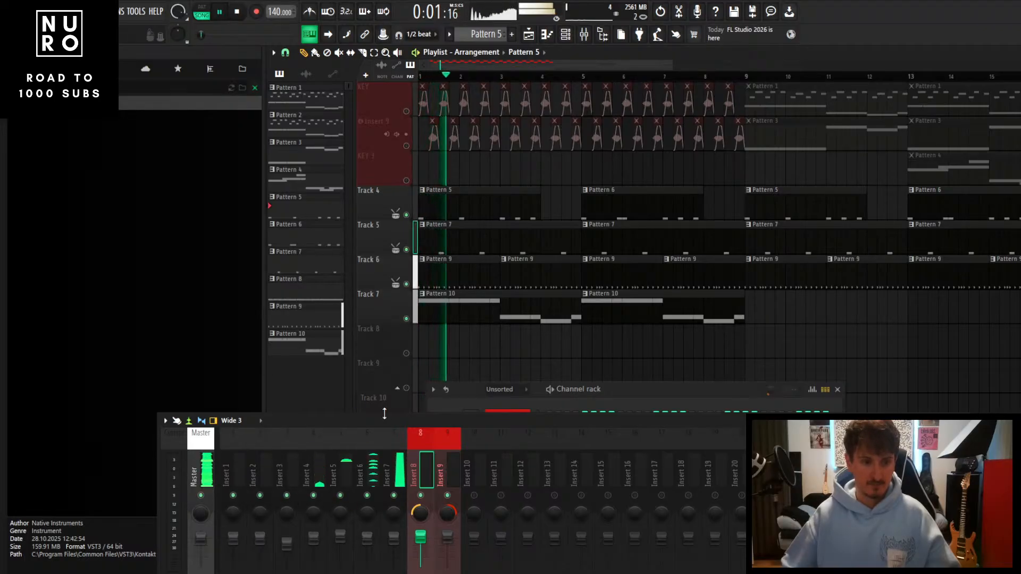
Move the mixer window up, stop playback, and mute Inserts 8 and 9
{"action": "left_click_drag", "start_coordinate": [389, 418], "coordinate": [467, 239]}
{"action": "key", "text": "space"}
{"action": "left_click", "coordinate": [497, 325]}
{"action": "left_click", "coordinate": [524, 325]}
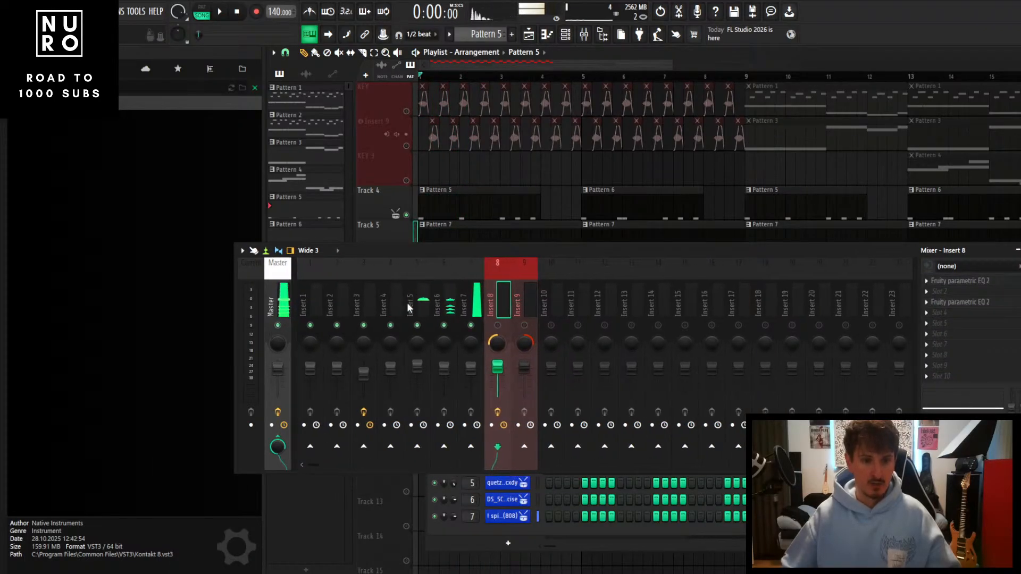
Select Inserts 4 to 7 together and recolor them with the preset blue swatch
{"action": "left_click_drag", "start_coordinate": [394, 302], "coordinate": [463, 298]}
{"action": "right_click", "coordinate": [467, 295]}
{"action": "left_click", "coordinate": [524, 255]}
{"action": "left_click", "coordinate": [521, 247]}
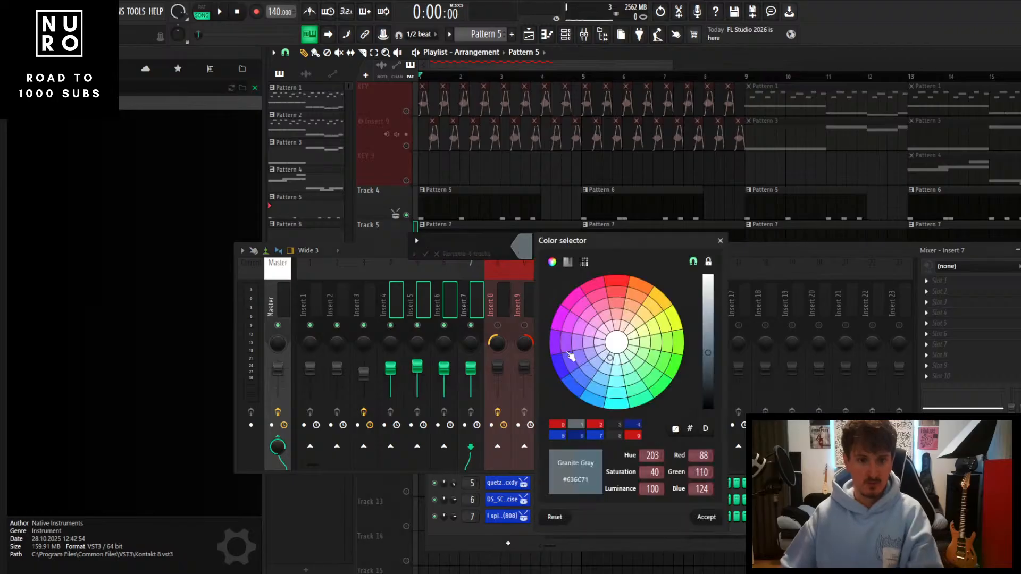
{"action": "left_click", "coordinate": [633, 424]}
{"action": "key", "text": "Return"}
{"action": "key", "text": "Return"}
Play the beat while selecting Inserts 4 to 7 in turn to check the drum and bass channels
{"action": "left_click", "coordinate": [449, 307]}
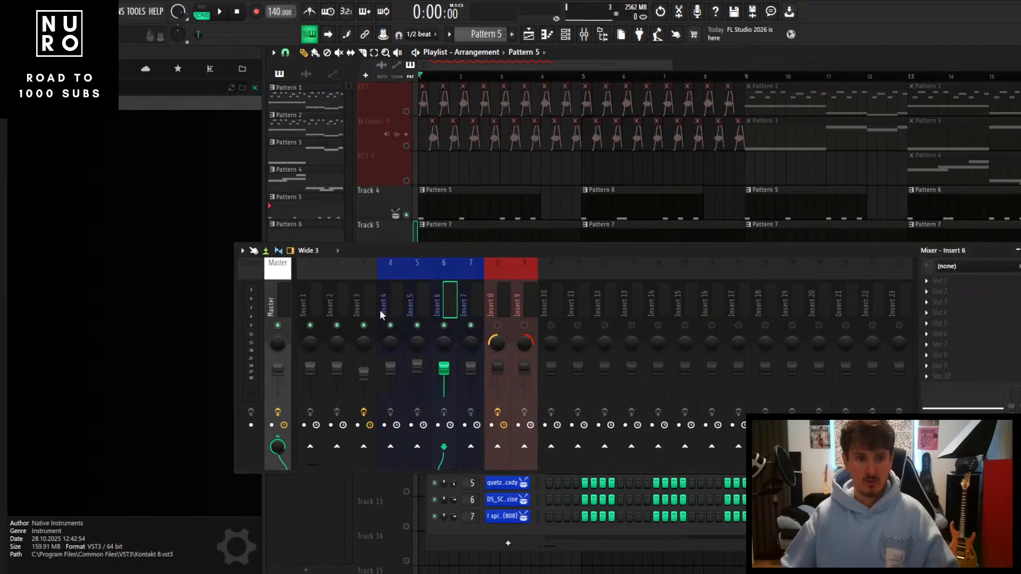
{"action": "left_click", "coordinate": [384, 313]}
{"action": "left_click", "coordinate": [466, 309]}
{"action": "key", "text": "space"}
{"action": "left_click", "coordinate": [410, 304]}
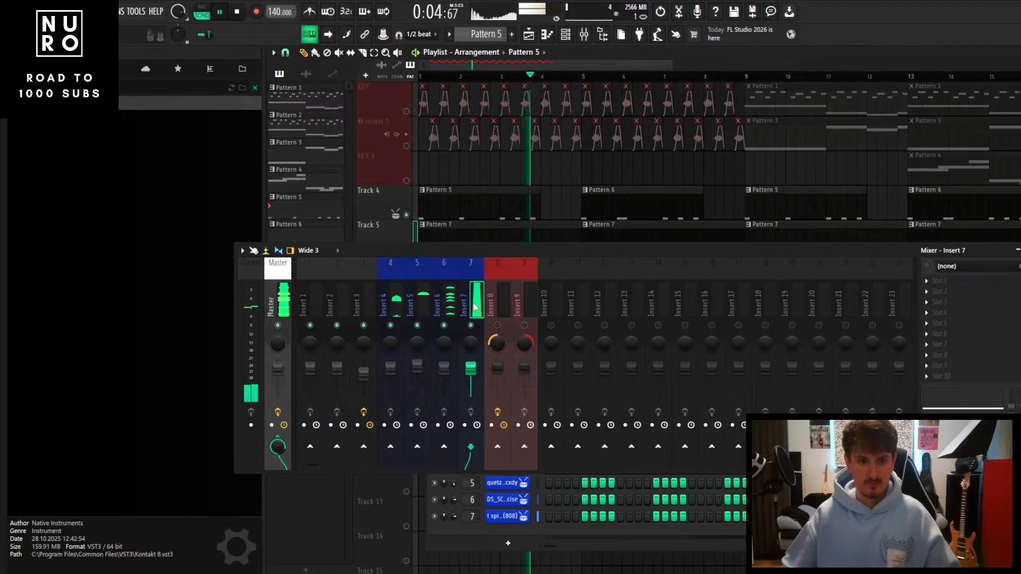
{"action": "left_click", "coordinate": [472, 378]}
{"action": "key", "text": "space"}
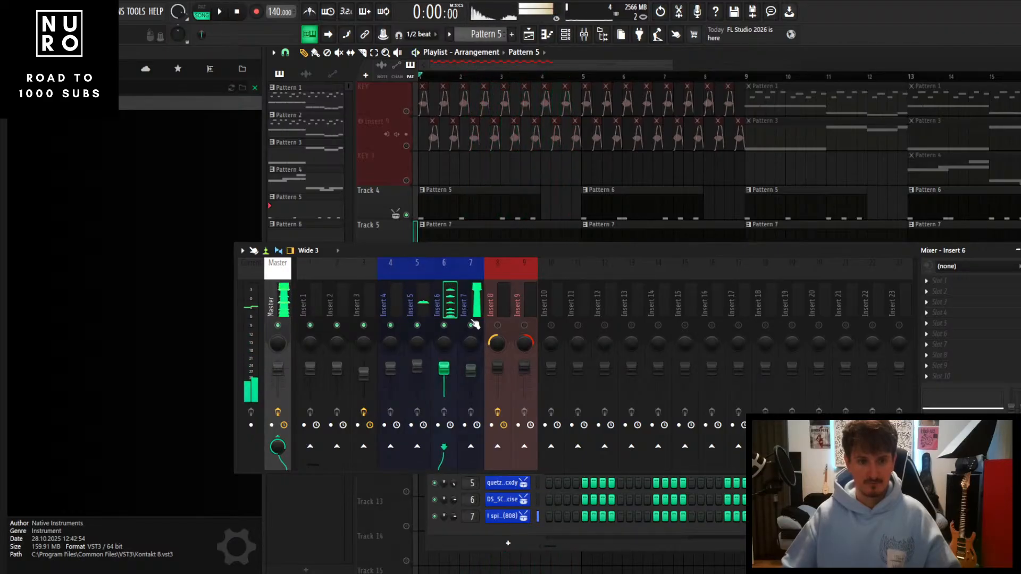
Recolor Insert 7 with a lighter blue than the other drum inserts
{"action": "double_click", "coordinate": [473, 304]}
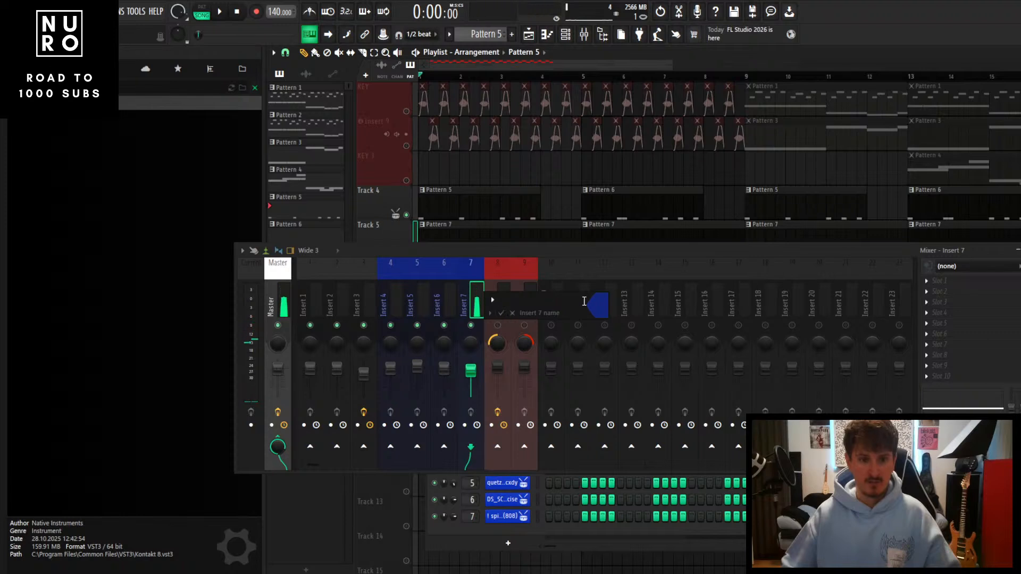
{"action": "left_click", "coordinate": [597, 303]}
{"action": "left_click_drag", "start_coordinate": [789, 403], "coordinate": [788, 379]}
{"action": "key", "text": "Return"}
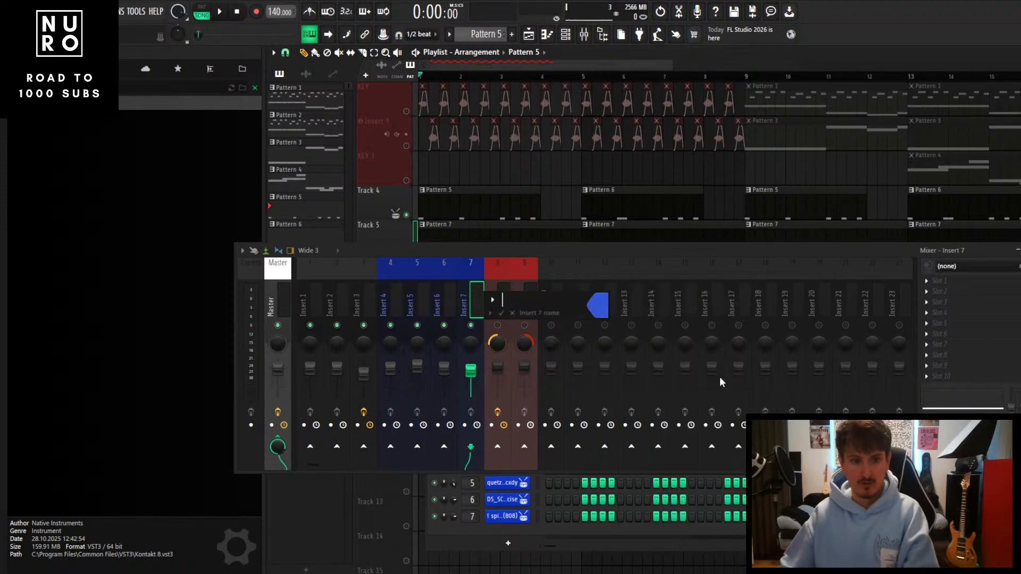
{"action": "key", "text": "Return"}
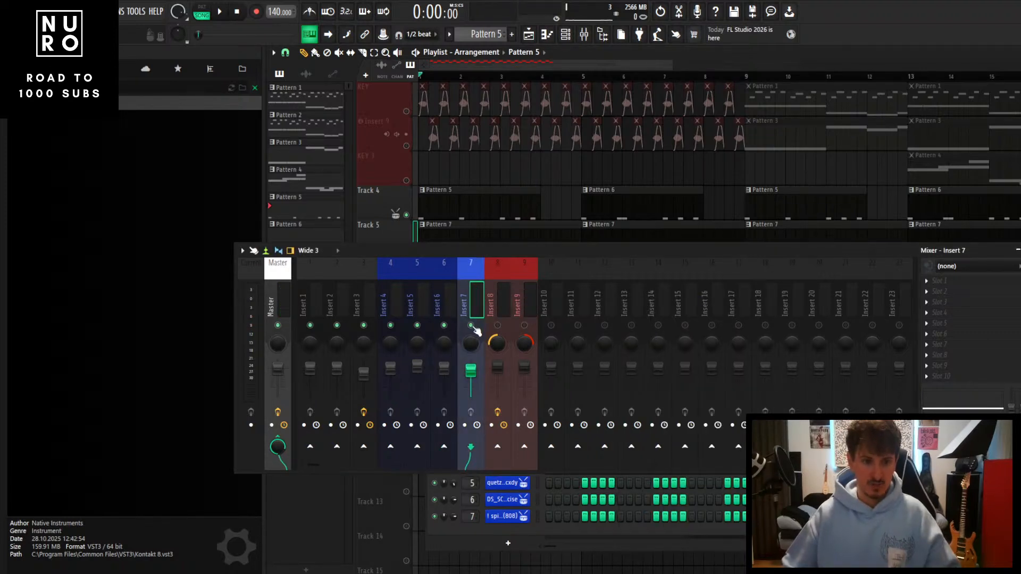
Mute Inserts 5 to 7, select Insert 4, and play it to check its sound
{"action": "left_click", "coordinate": [402, 311]}
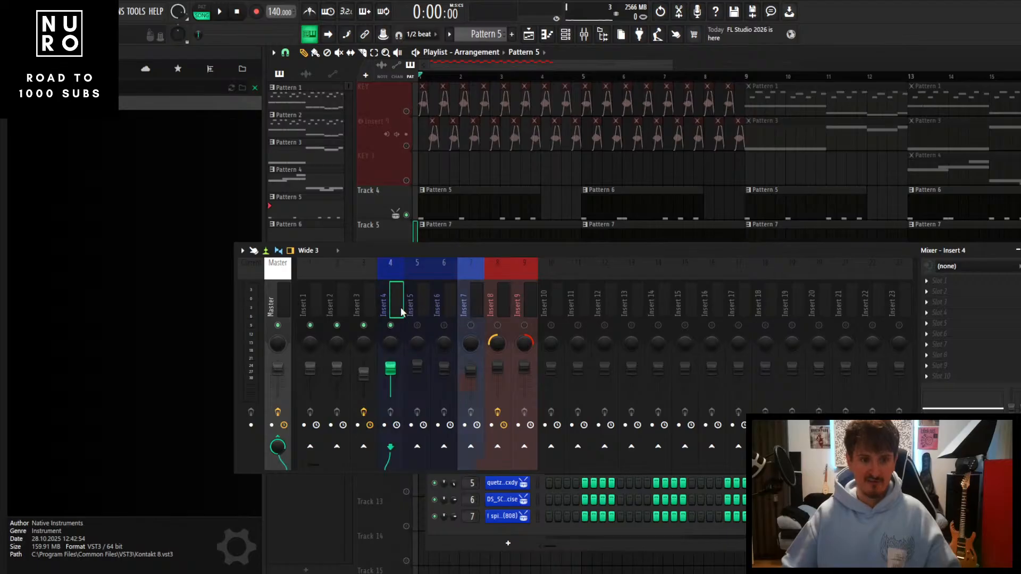
{"action": "key", "text": "space"}
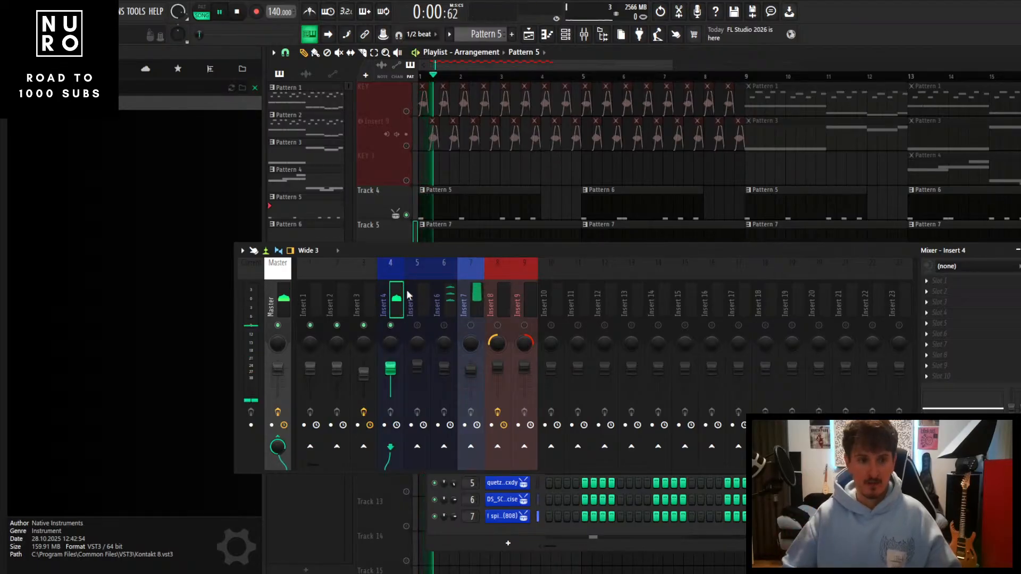
{"action": "key", "text": "space"}
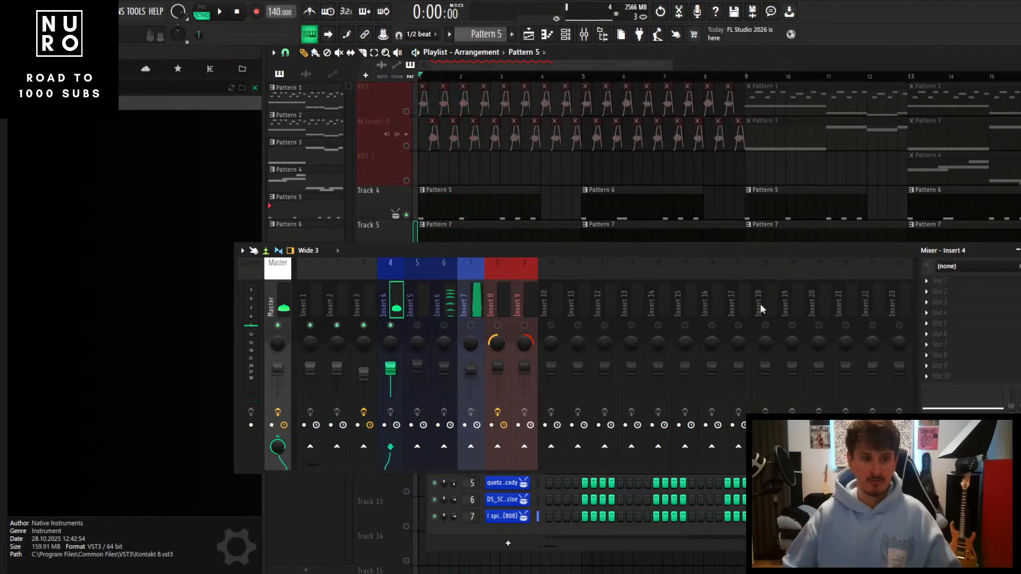
Load Fruity Parametric EQ 2 into the third effect slot of Insert 4
{"action": "left_click", "coordinate": [992, 314]}
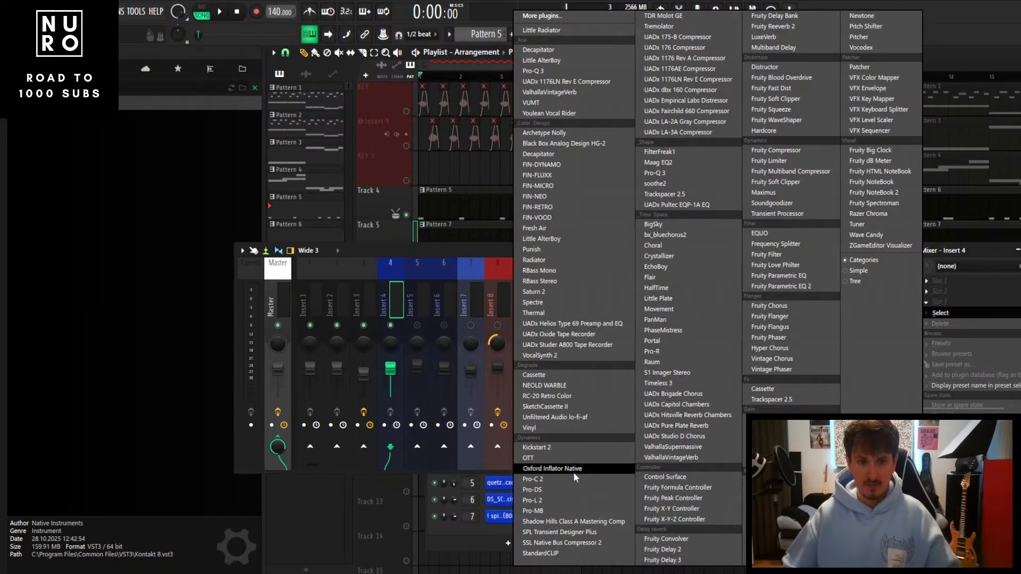
{"action": "left_click", "coordinate": [792, 287]}
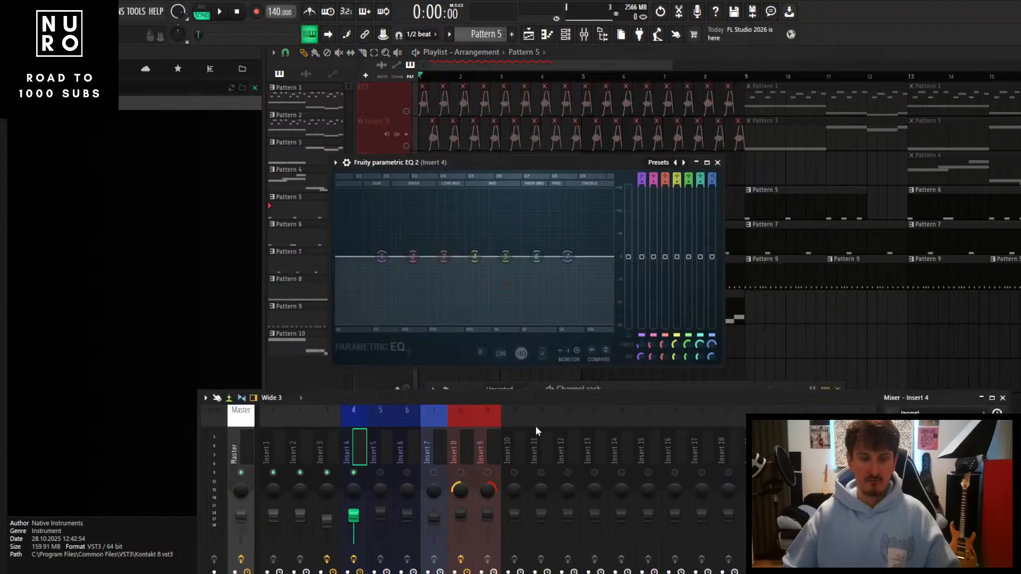
{"action": "key", "text": "space"}
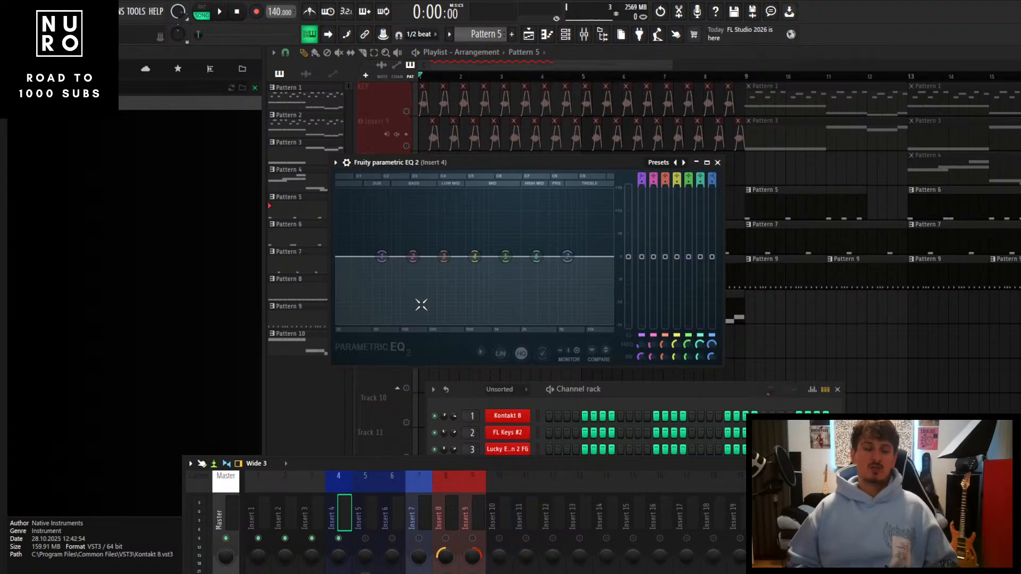
Try a strong low-shelf boost with band 1 at about 150 Hz, audition it, and return the band to flat
{"action": "left_click_drag", "start_coordinate": [381, 256], "coordinate": [412, 229]}
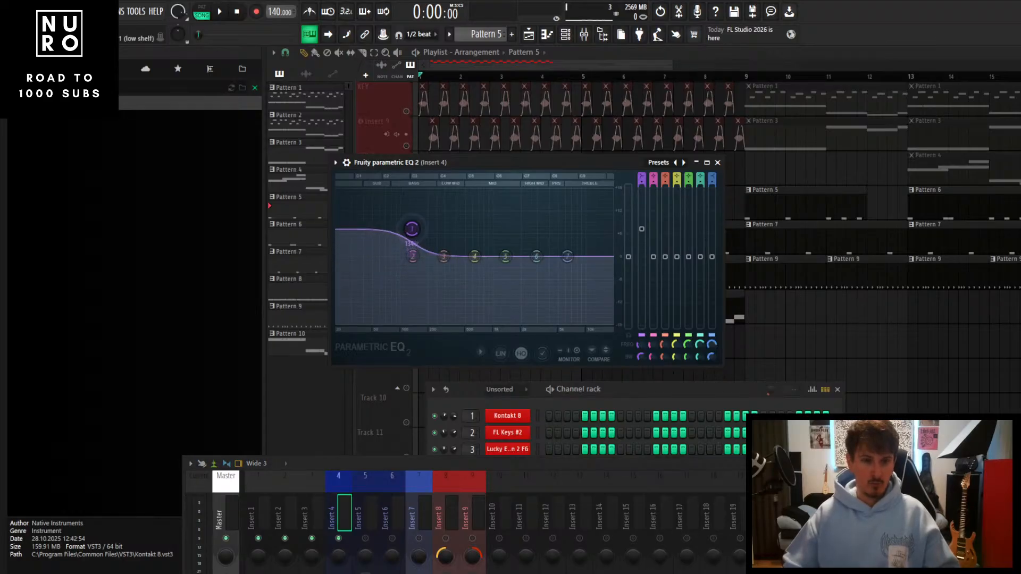
{"action": "left_click_drag", "start_coordinate": [472, 162], "coordinate": [474, 140]}
{"action": "left_click_drag", "start_coordinate": [415, 208], "coordinate": [422, 172]}
{"action": "key", "text": "space"}
{"action": "key", "text": "space"}
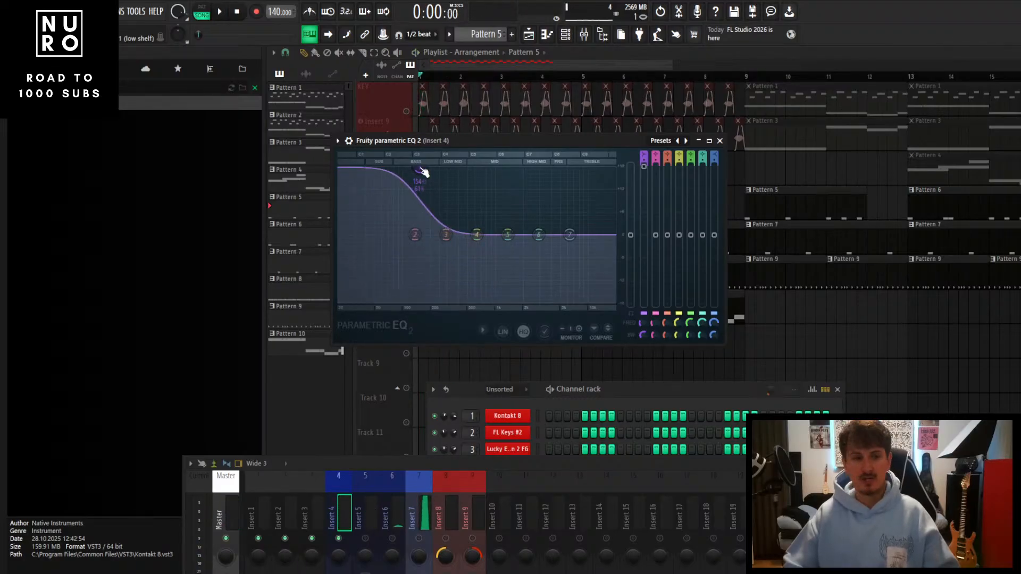
{"action": "key", "text": "space"}
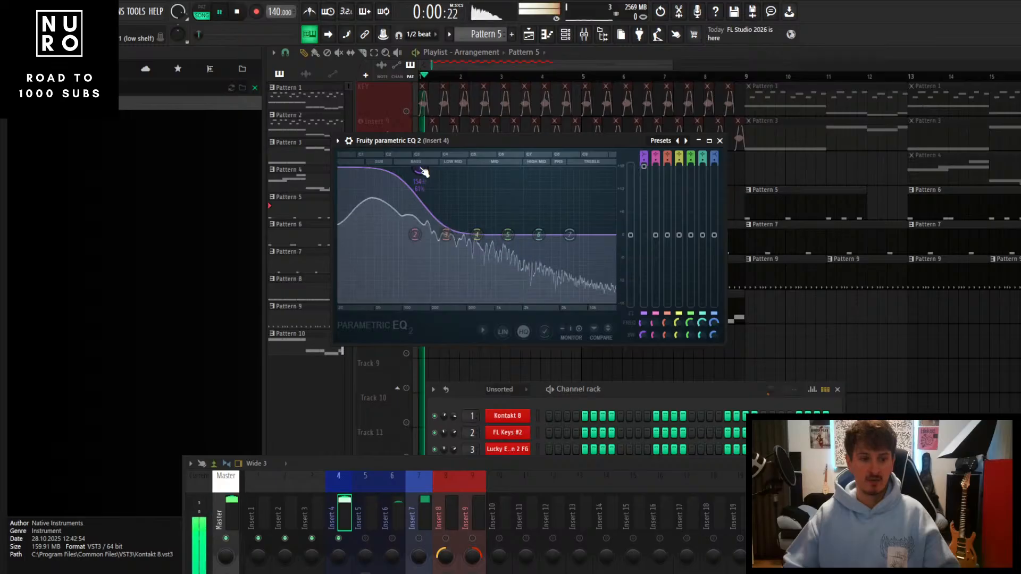
{"action": "key", "text": "space"}
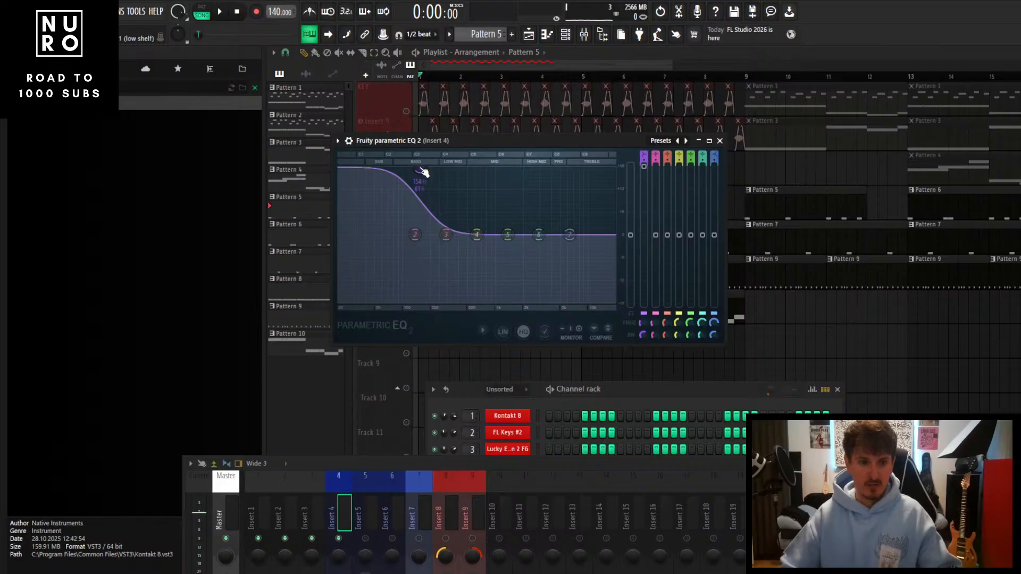
{"action": "left_click_drag", "start_coordinate": [423, 171], "coordinate": [420, 236]}
Open the SPAN Monitor on the Master insert and move its window to the upper part of the workspace
{"action": "left_click", "coordinate": [226, 518]}
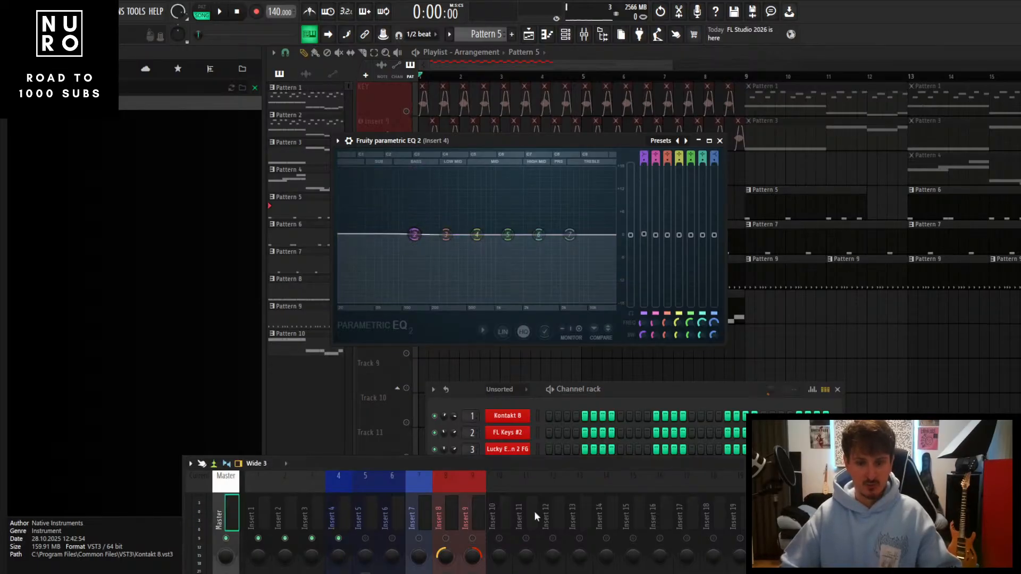
{"action": "left_click_drag", "start_coordinate": [845, 464], "coordinate": [826, 327]}
{"action": "left_click", "coordinate": [877, 451]}
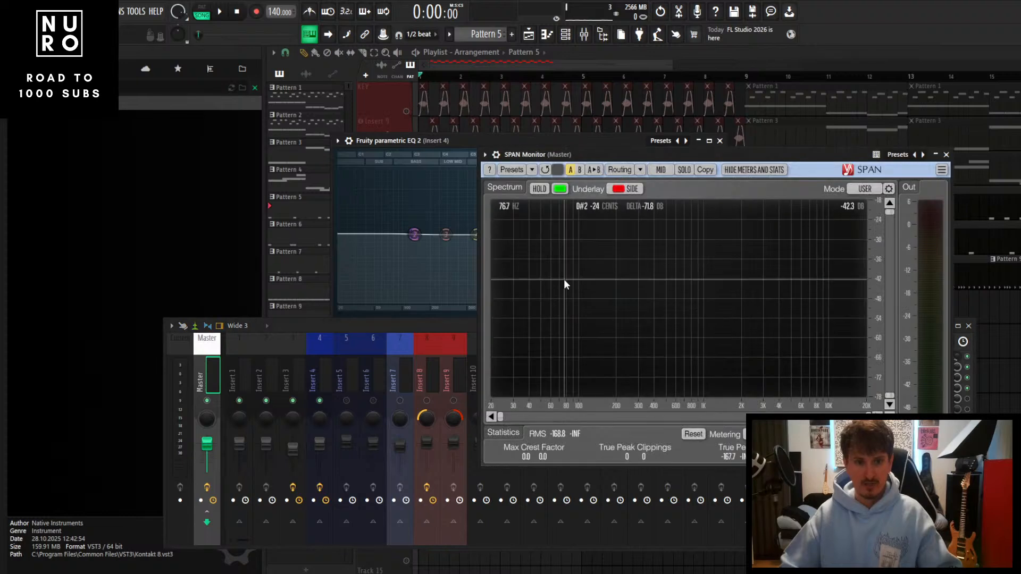
{"action": "left_click", "coordinate": [484, 155]}
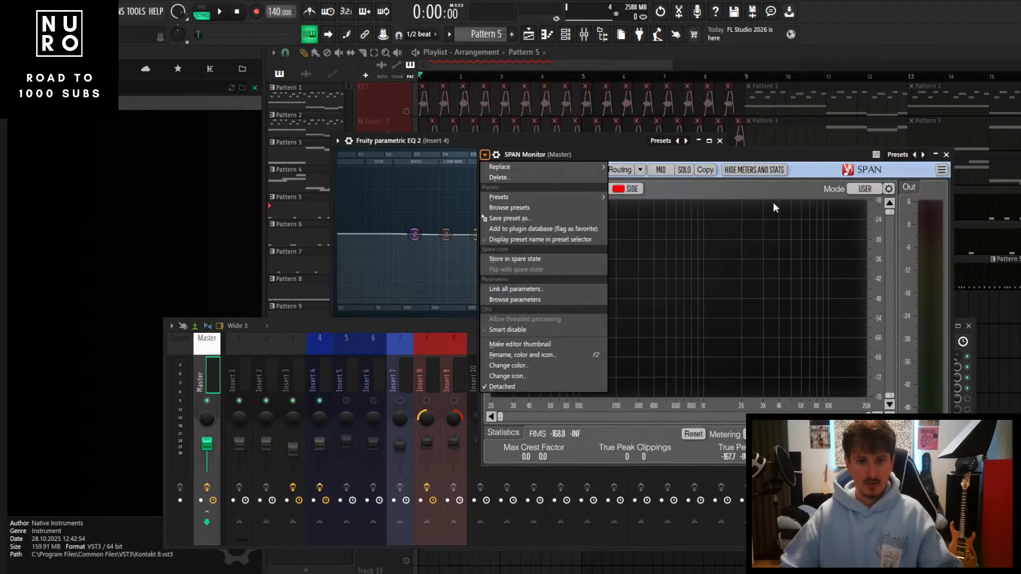
{"action": "left_click", "coordinate": [800, 153]}
{"action": "left_click_drag", "start_coordinate": [800, 154], "coordinate": [759, 90]}
Play Insert 4 and examine its spectrum in SPAN and the parametric EQ, placing both windows side by side
{"action": "key", "text": "space"}
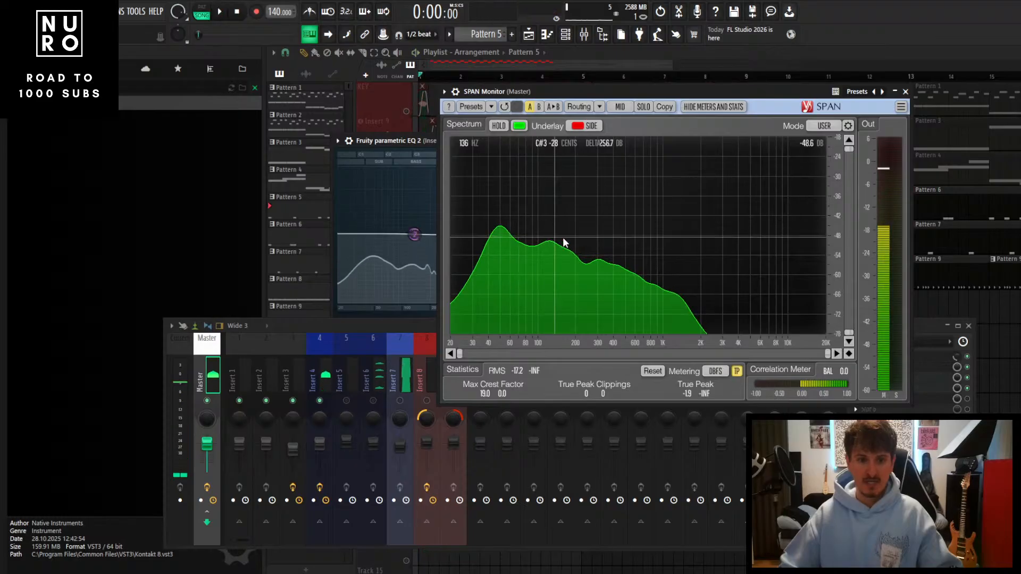
{"action": "key", "text": "space"}
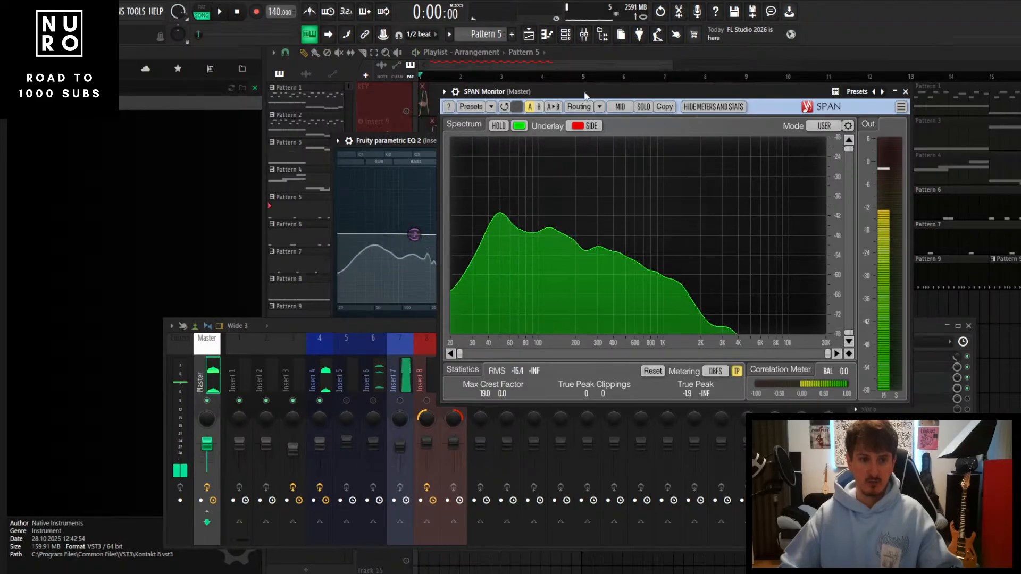
{"action": "left_click_drag", "start_coordinate": [629, 93], "coordinate": [847, 116]}
{"action": "left_click_drag", "start_coordinate": [489, 135], "coordinate": [468, 129]}
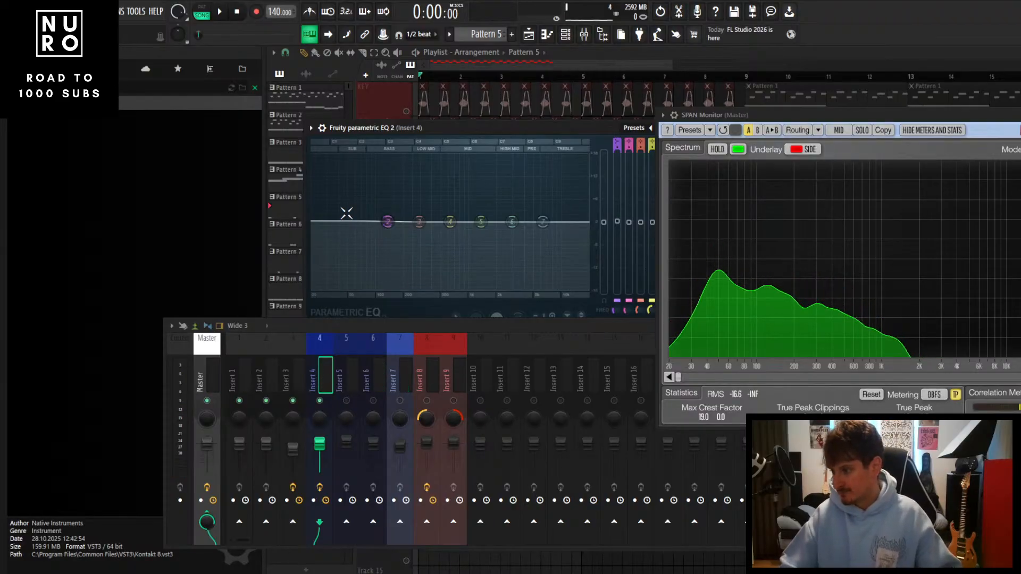
{"action": "key", "text": "space"}
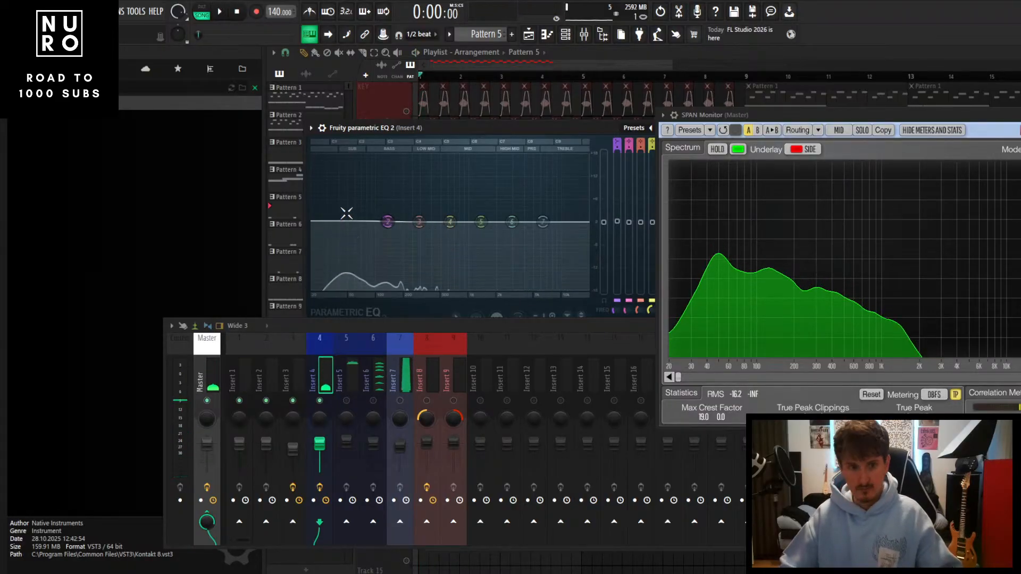
{"action": "key", "text": "space"}
{"action": "mouse_move", "coordinate": [701, 251]}
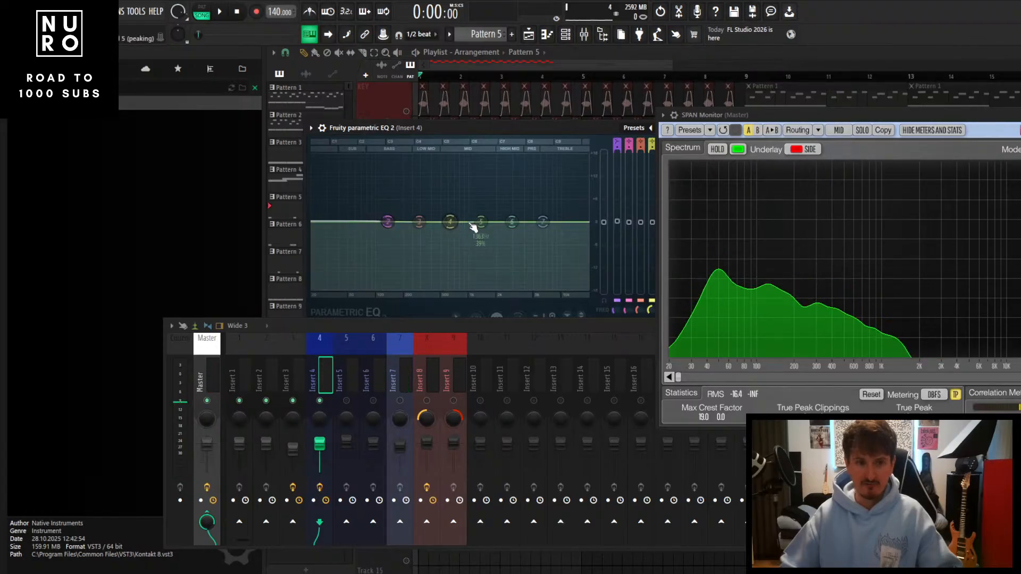
{"action": "mouse_move", "coordinate": [460, 218]}
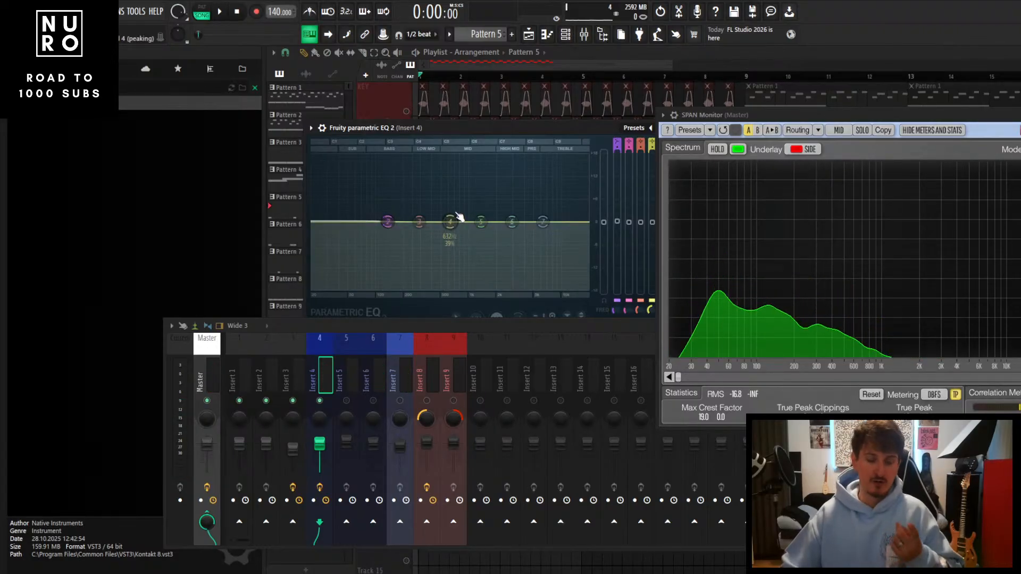
Boost EQ band 4 at about 1.2 kHz on Insert 4, narrow its bandwidth to 14%, and audition it
{"action": "left_click_drag", "start_coordinate": [451, 223], "coordinate": [478, 204]}
{"action": "scroll", "coordinate": [480, 209], "scroll_direction": "down", "scroll_amount": 3}
{"action": "key", "text": "space"}
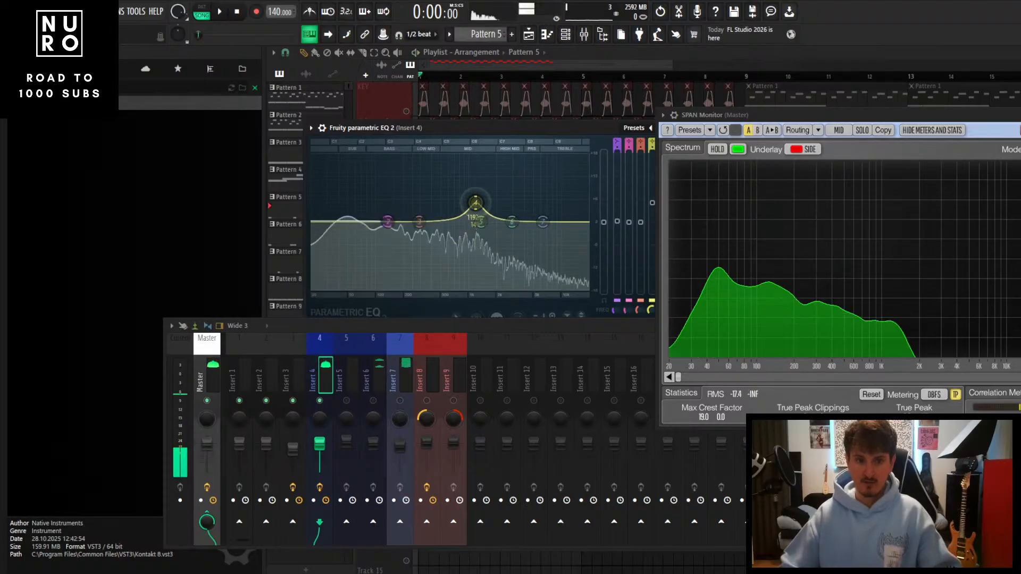
{"action": "key", "text": "space"}
Compare Insert 4 with and without the parametric EQ by changing the effect's mix level between playbacks
{"action": "left_click_drag", "start_coordinate": [474, 321], "coordinate": [473, 263]}
{"action": "key", "text": "space"}
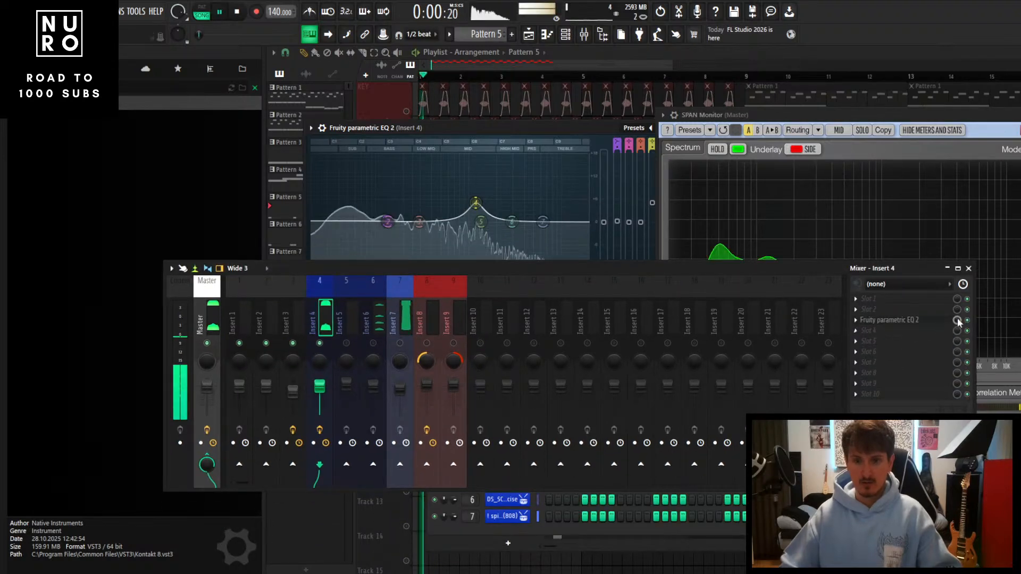
{"action": "key", "text": "space"}
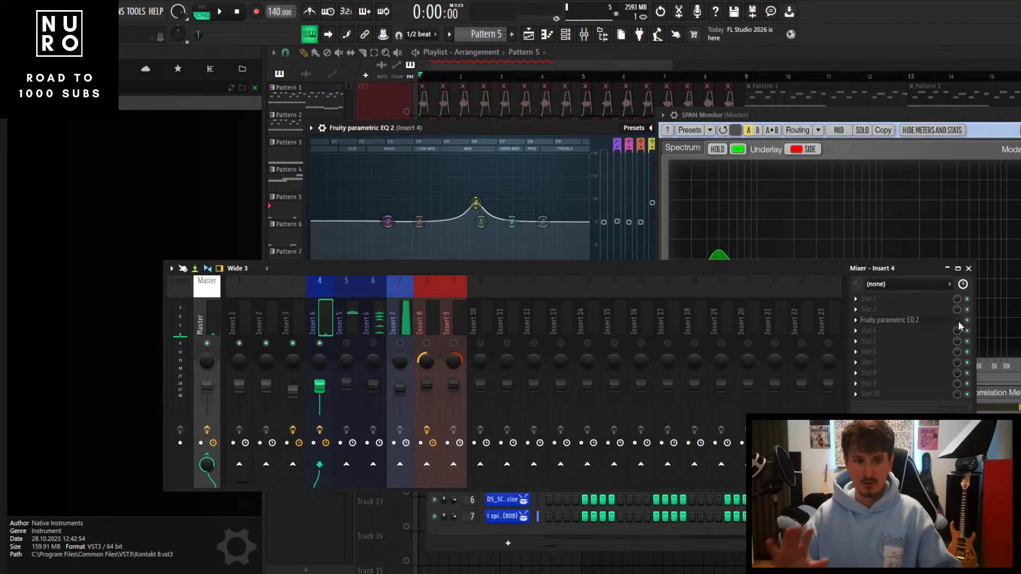
{"action": "key", "text": "space"}
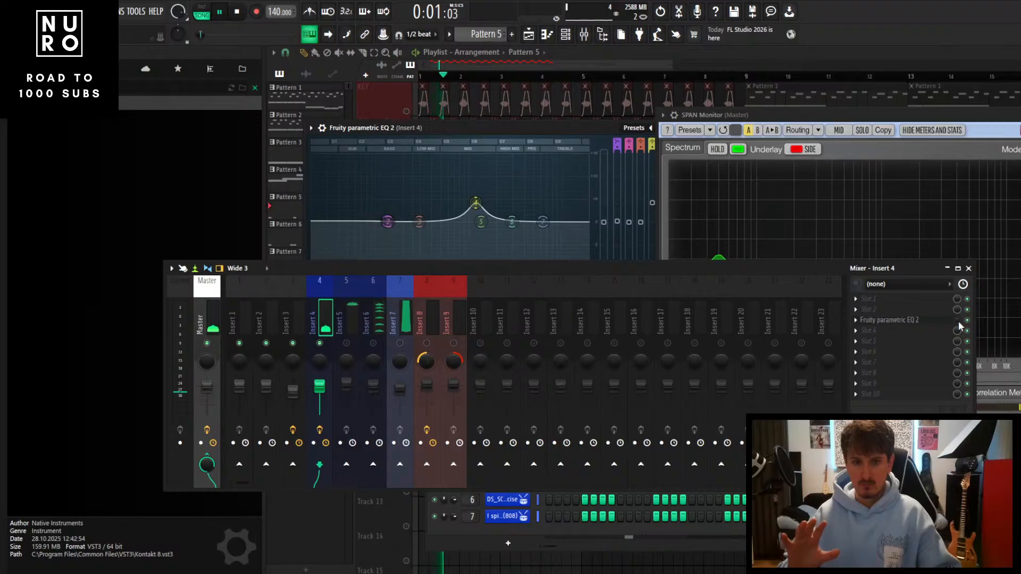
{"action": "key", "text": "space"}
{"action": "key", "text": "space"}
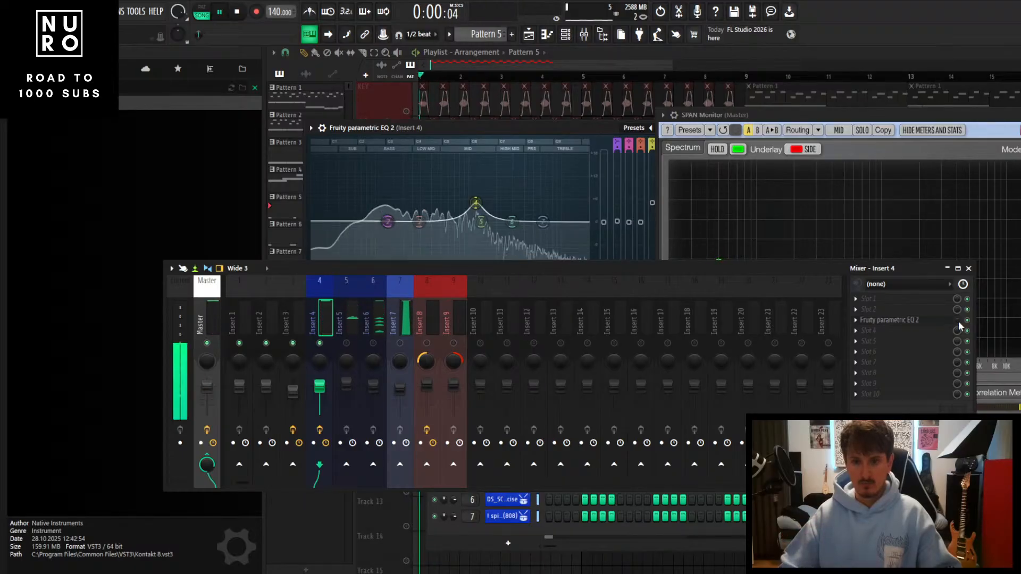
{"action": "key", "text": "space"}
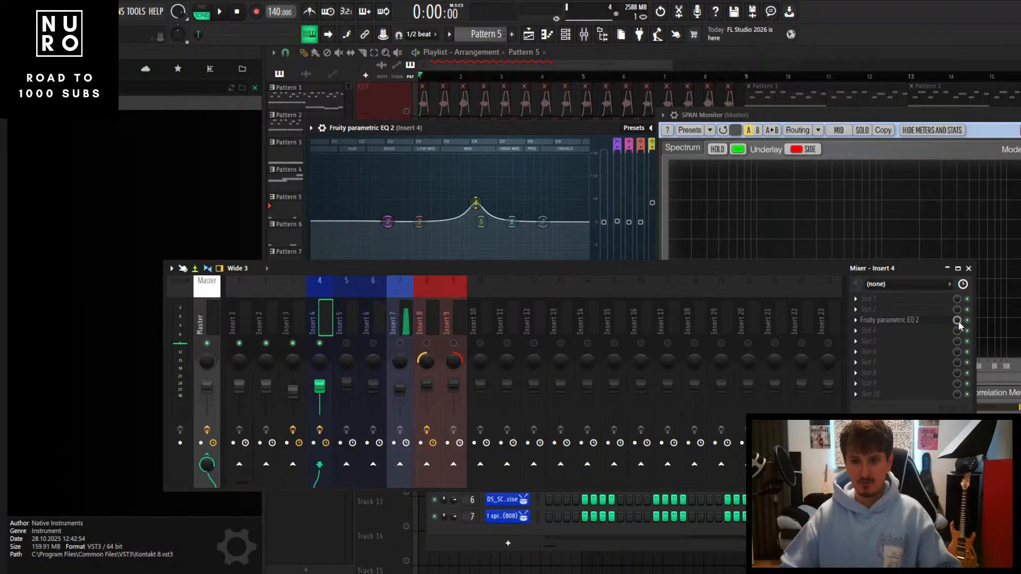
Reduce the band 4 boost at about 1.2 kHz to a gentle bump during playback, and move the mixer clear of the EQ
{"action": "key", "text": "space"}
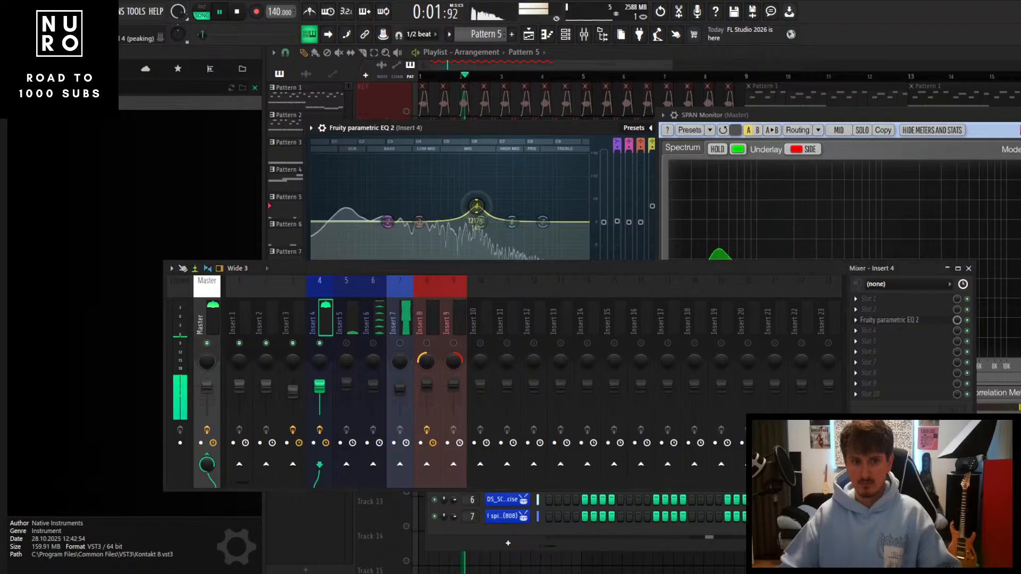
{"action": "left_click_drag", "start_coordinate": [476, 206], "coordinate": [476, 214]}
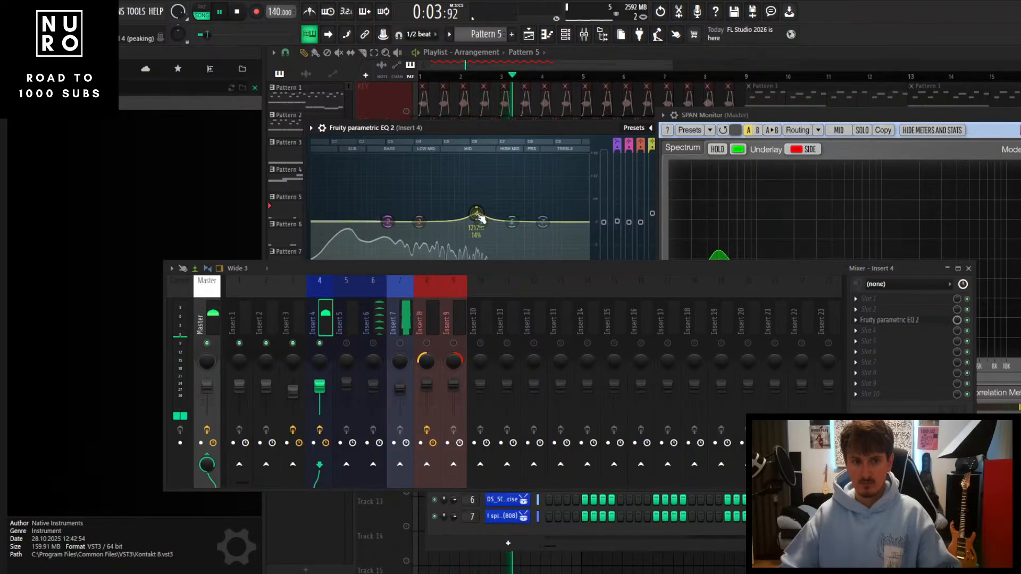
{"action": "key", "text": "space"}
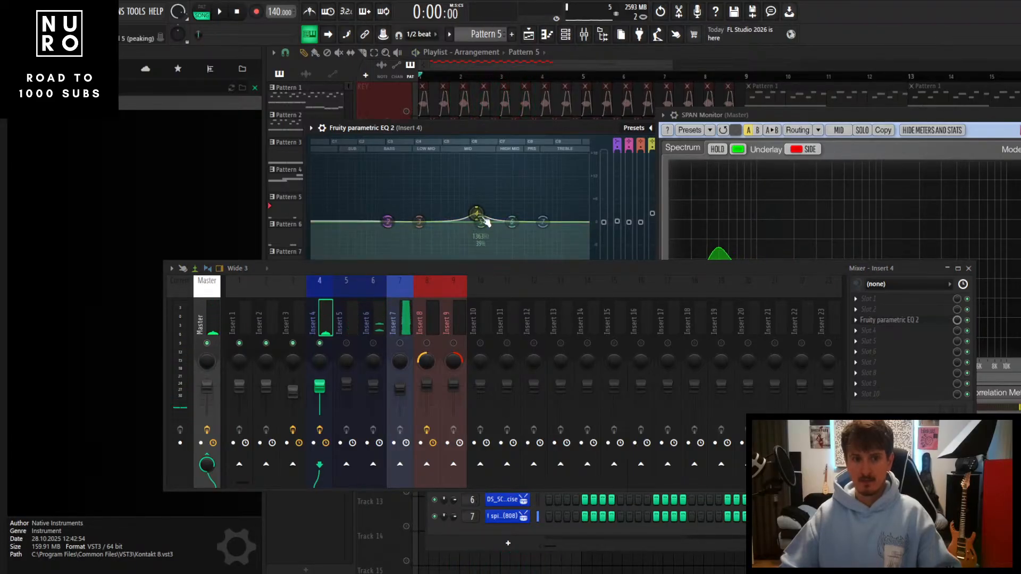
{"action": "left_click_drag", "start_coordinate": [550, 266], "coordinate": [527, 308]}
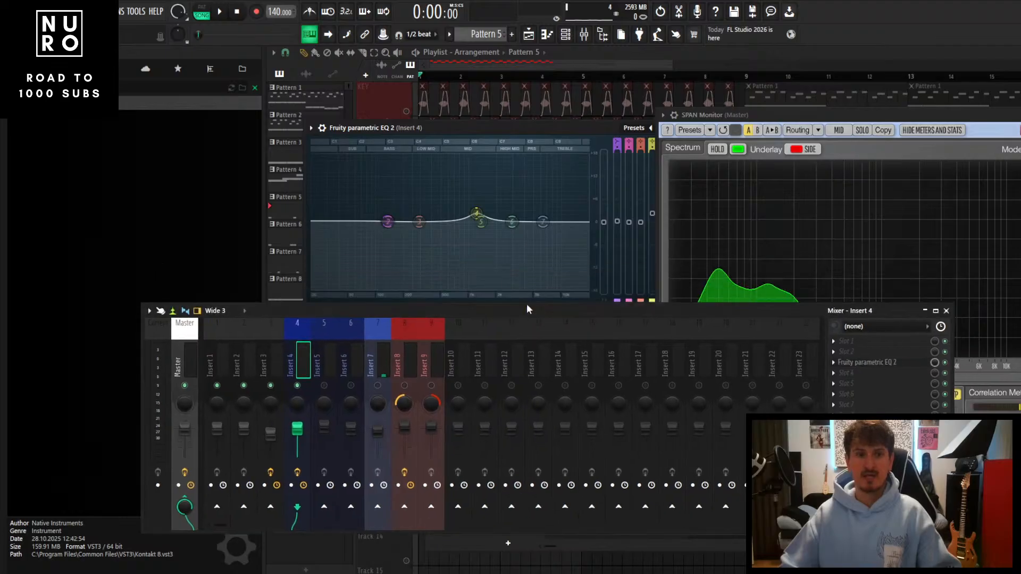
Spread EQ bands 1 and 2 apart along the zero line, then cut band 3 at about 300 Hz and audition Insert 4
{"action": "left_click_drag", "start_coordinate": [388, 222], "coordinate": [378, 212]}
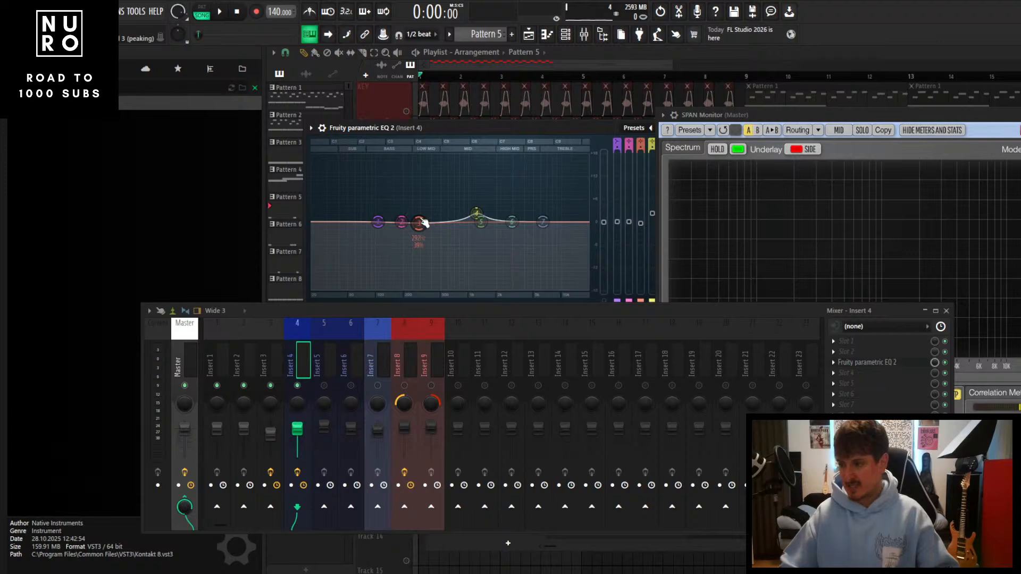
{"action": "key", "text": "space"}
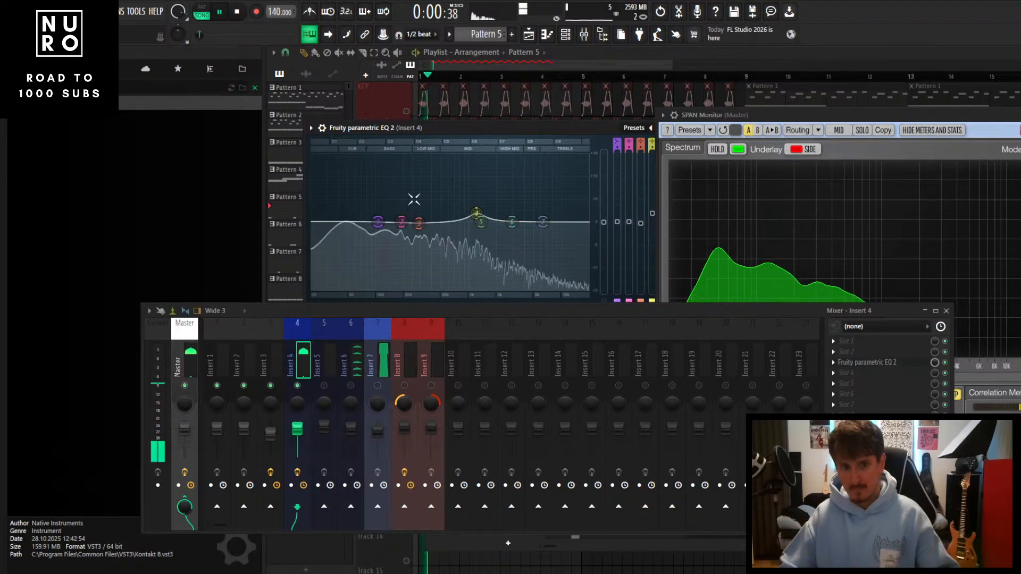
{"action": "key", "text": "space"}
{"action": "left_click_drag", "start_coordinate": [419, 223], "coordinate": [425, 244]}
{"action": "key", "text": "space"}
{"action": "key", "text": "space"}
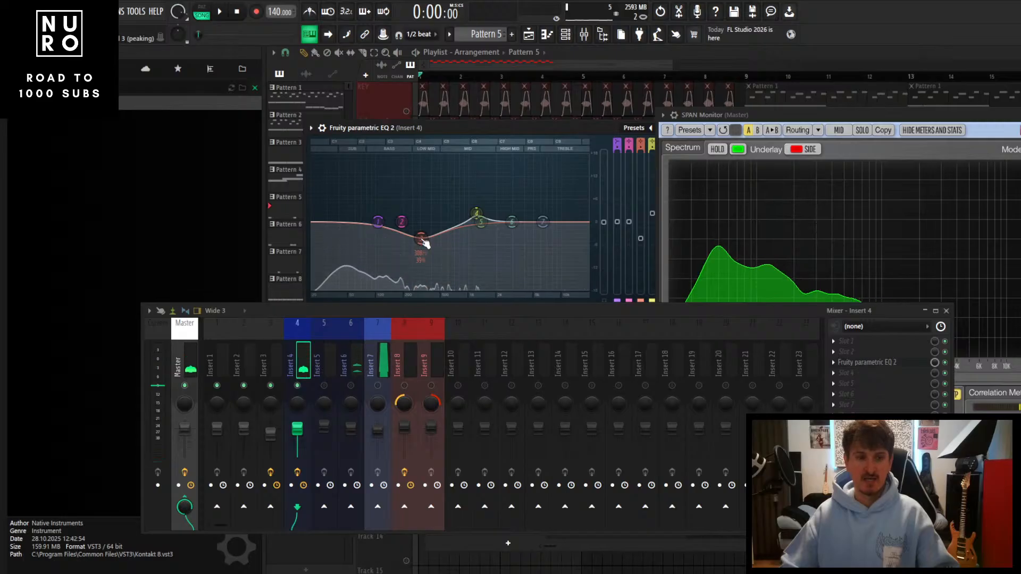
Ease EQ band 3 on Insert 4 to a shallower cut at about 314 Hz, auditioning around the change
{"action": "key", "text": "space"}
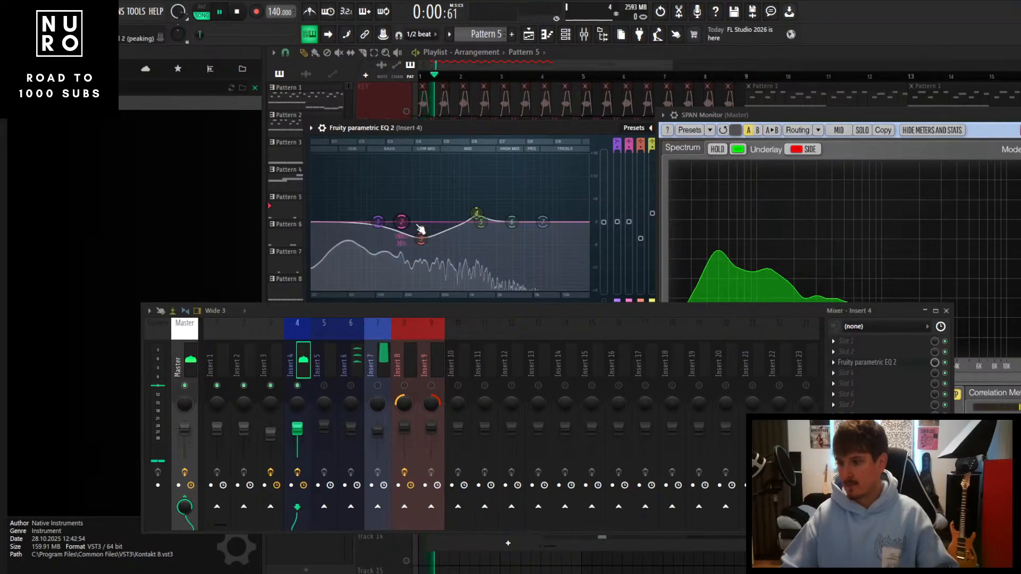
{"action": "key", "text": "space"}
{"action": "key", "text": "space"}
{"action": "left_click_drag", "start_coordinate": [421, 239], "coordinate": [422, 233]}
{"action": "key", "text": "space"}
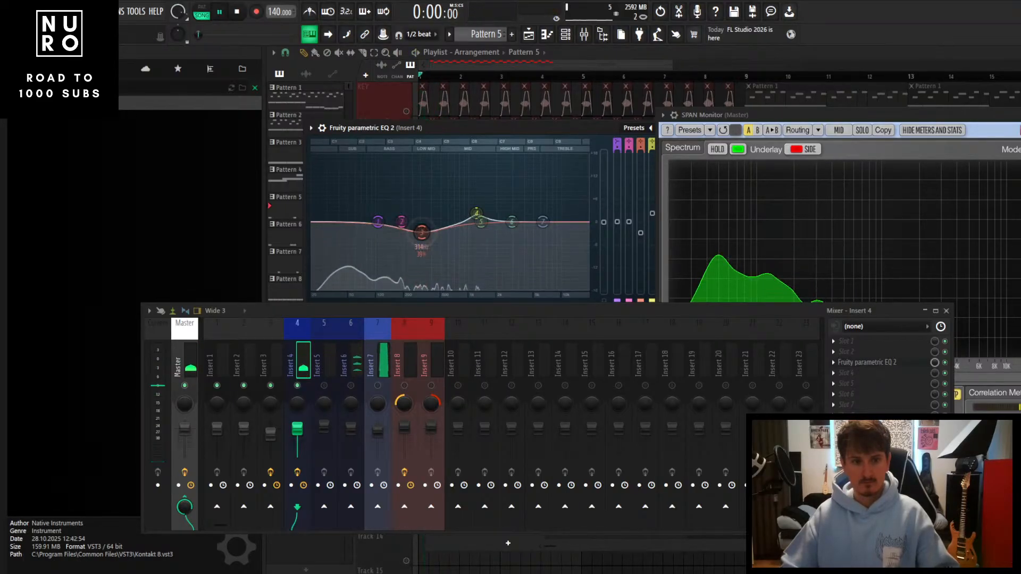
Reduce the EQ band 4 boost at about 1.2 kHz on Insert 4 to nearly flat and audition it
{"action": "key", "text": "space"}
{"action": "key", "text": "space"}
{"action": "key", "text": "space"}
{"action": "left_click_drag", "start_coordinate": [477, 213], "coordinate": [476, 219]}
{"action": "key", "text": "space"}
{"action": "key", "text": "space"}
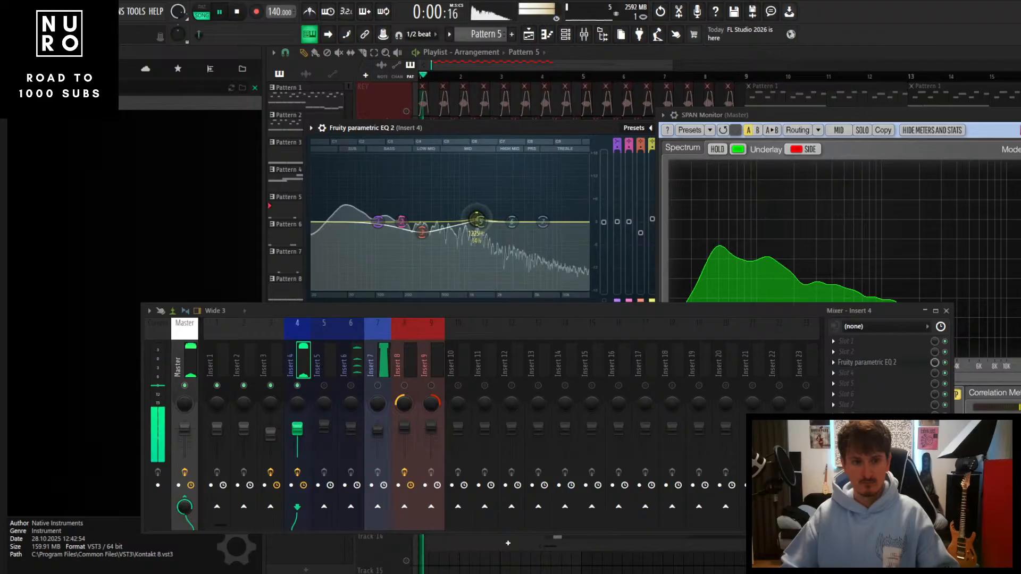
{"action": "key", "text": "space"}
Load Fruity Fast Dist into an empty effect slot on Insert 4 and move the mixer clear of the plugin window
{"action": "left_click_drag", "start_coordinate": [442, 310], "coordinate": [382, 226]}
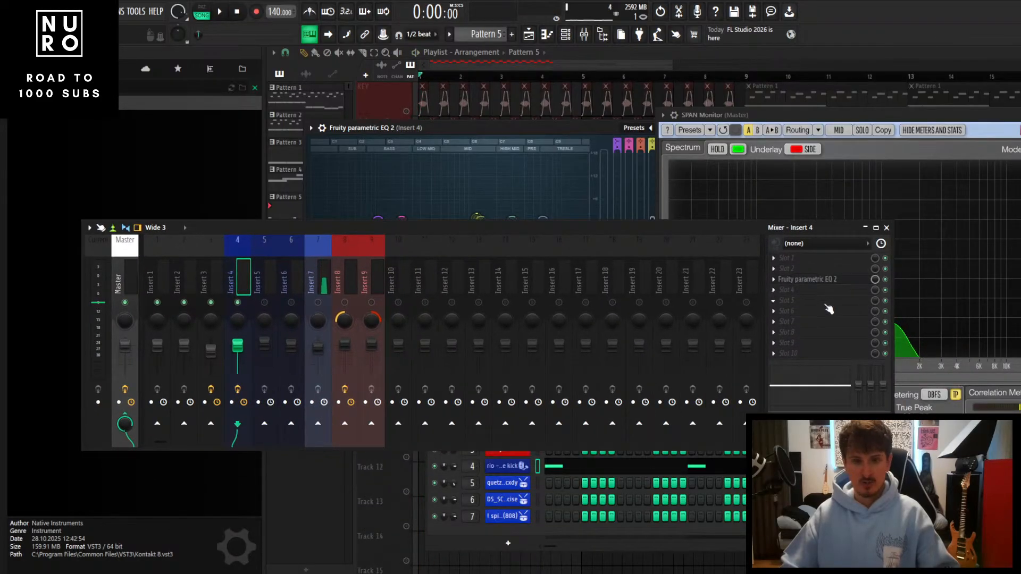
{"action": "left_click", "coordinate": [815, 292]}
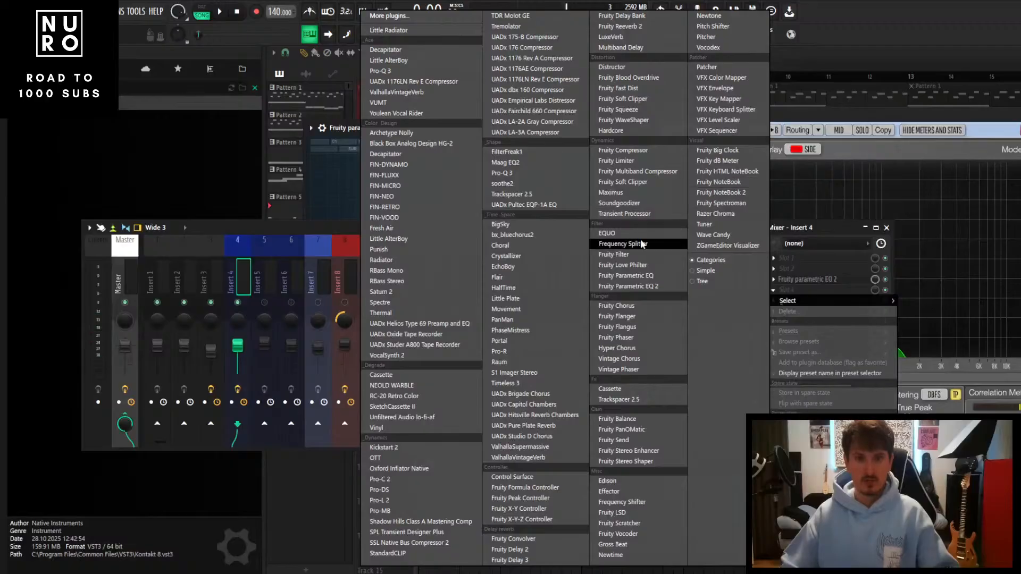
{"action": "left_click", "coordinate": [633, 88]}
{"action": "left_click_drag", "start_coordinate": [584, 227], "coordinate": [630, 361]}
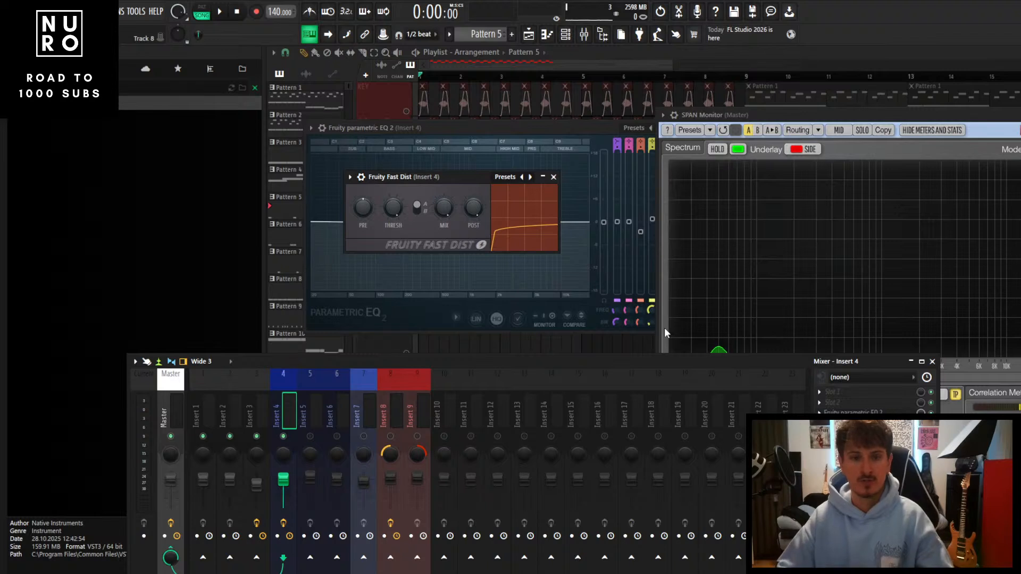
Close the SPAN Monitor on the Master and the parametric EQ window of Insert 4
{"action": "left_click", "coordinate": [984, 120]}
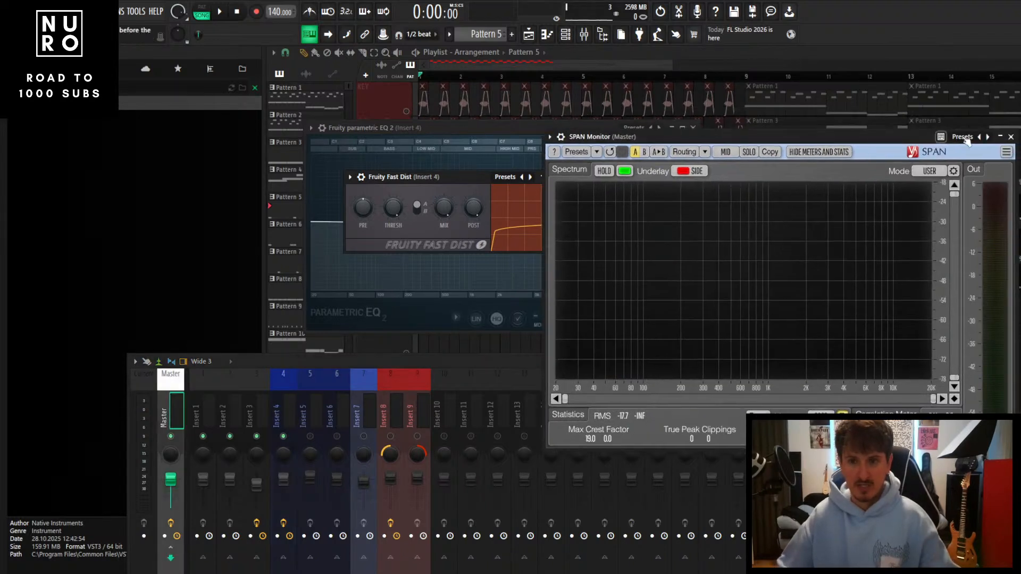
{"action": "left_click", "coordinate": [1010, 137]}
{"action": "left_click", "coordinate": [524, 227]}
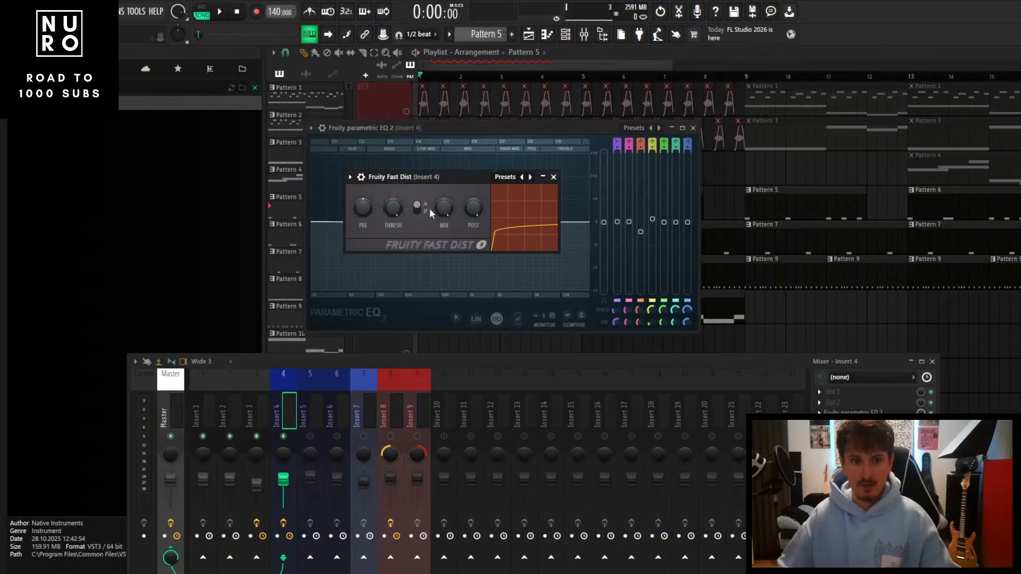
{"action": "left_click", "coordinate": [693, 128]}
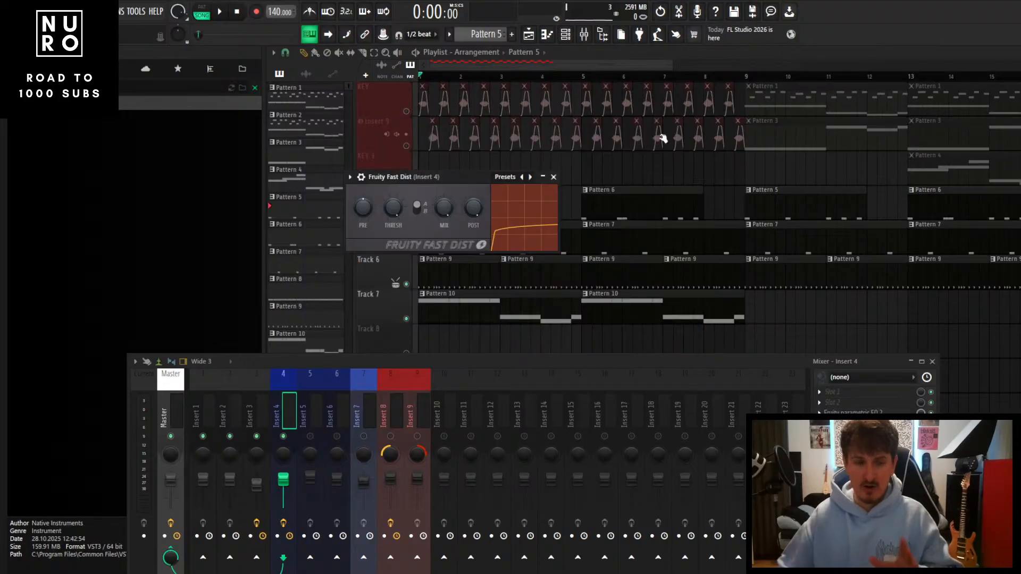
Reposition Fruity Fast Dist, look through its presets without choosing one, and close its window
{"action": "left_click_drag", "start_coordinate": [439, 182], "coordinate": [525, 153]}
{"action": "left_click", "coordinate": [591, 149]}
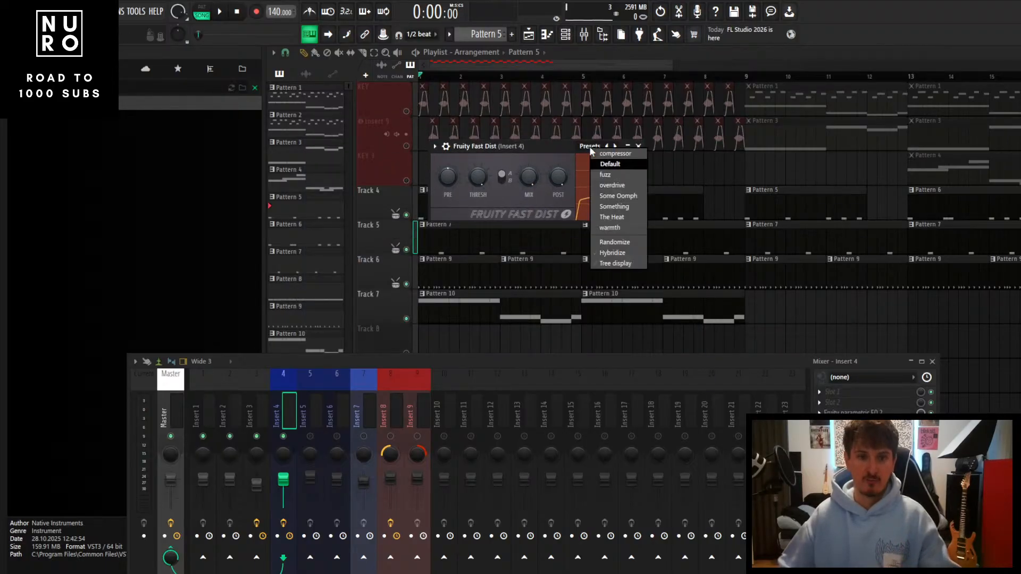
{"action": "left_click", "coordinate": [568, 151]}
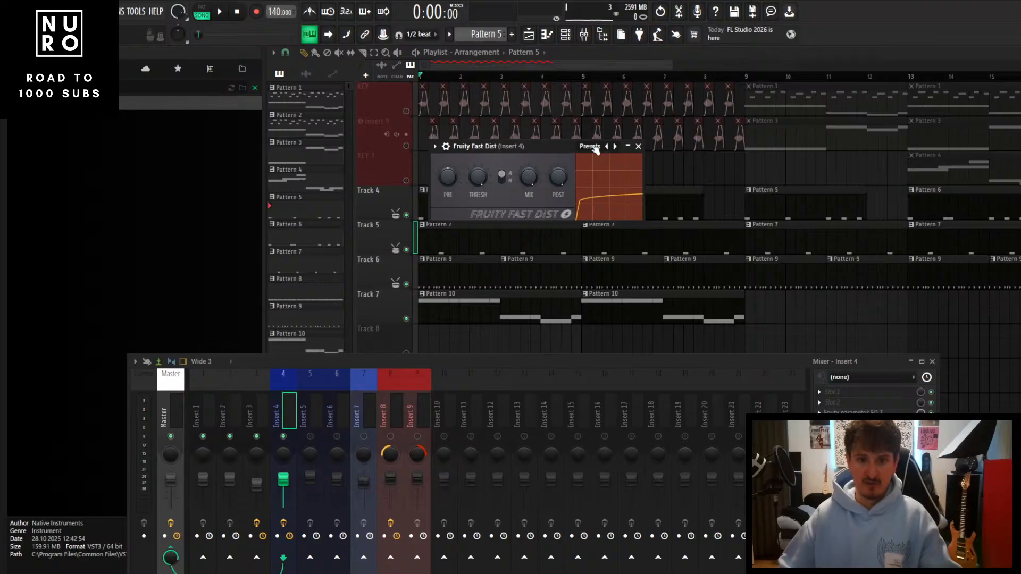
{"action": "left_click", "coordinate": [592, 149]}
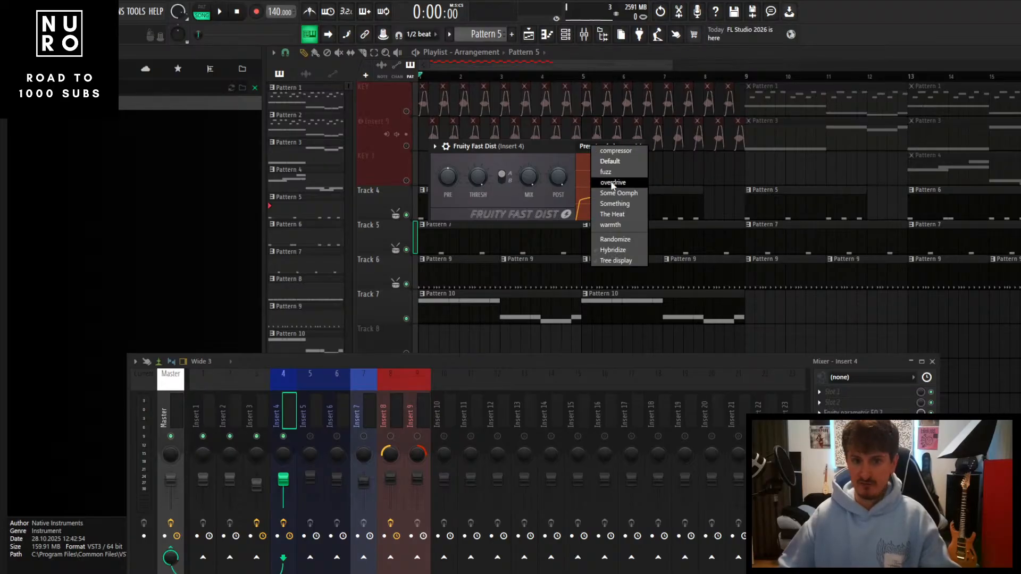
{"action": "left_click", "coordinate": [557, 157]}
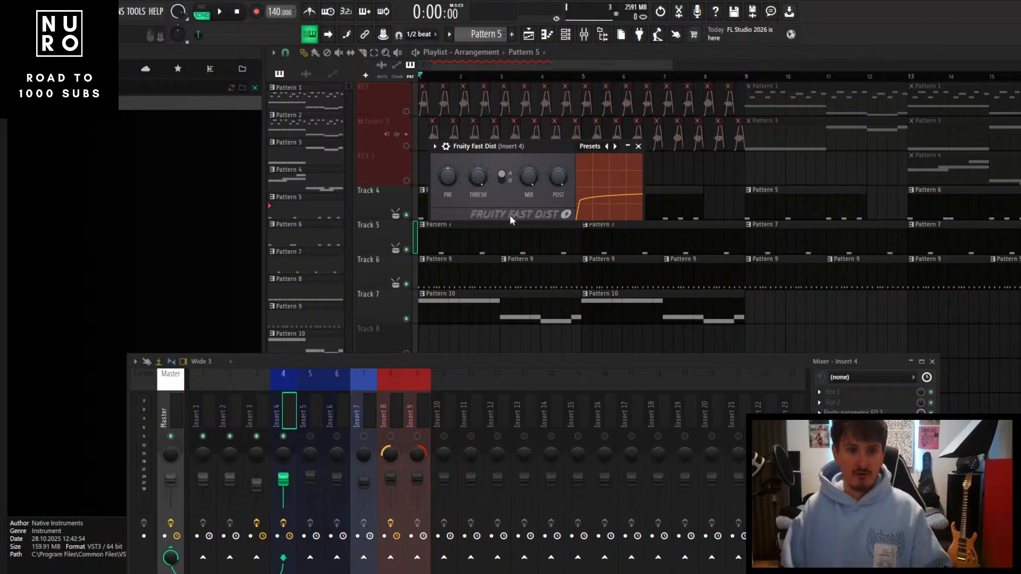
{"action": "left_click", "coordinate": [638, 146]}
Unmute the KEY track in the playlist and play the arrangement from bar 9
{"action": "scroll", "coordinate": [771, 166], "scroll_direction": "right", "scroll_amount": 3}
{"action": "scroll", "coordinate": [749, 166], "scroll_direction": "up", "scroll_amount": 1}
{"action": "scroll", "coordinate": [744, 165], "scroll_direction": "up", "scroll_amount": 2}
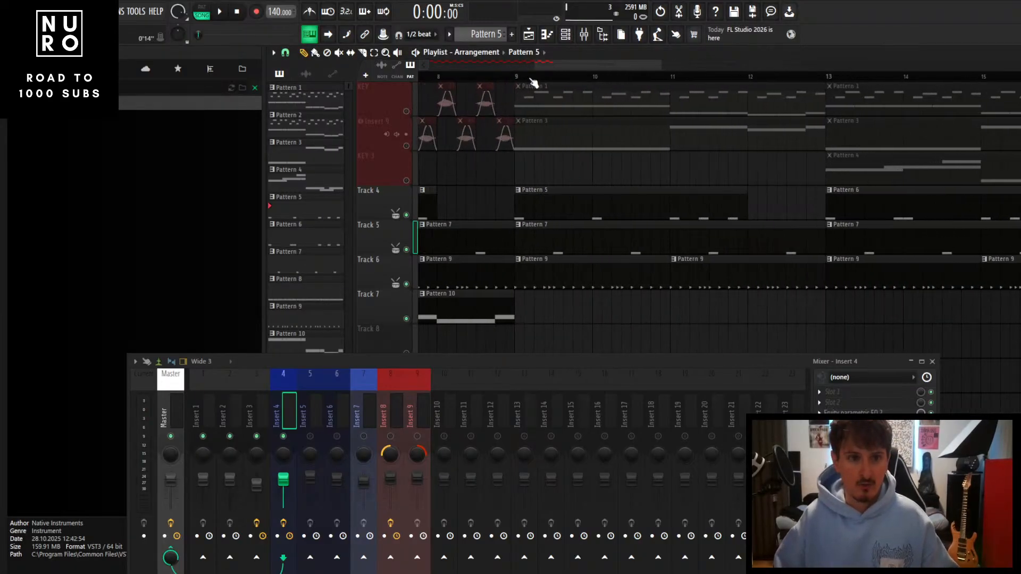
{"action": "left_click", "coordinate": [517, 77]}
{"action": "left_click", "coordinate": [407, 101]}
{"action": "key", "text": "space"}
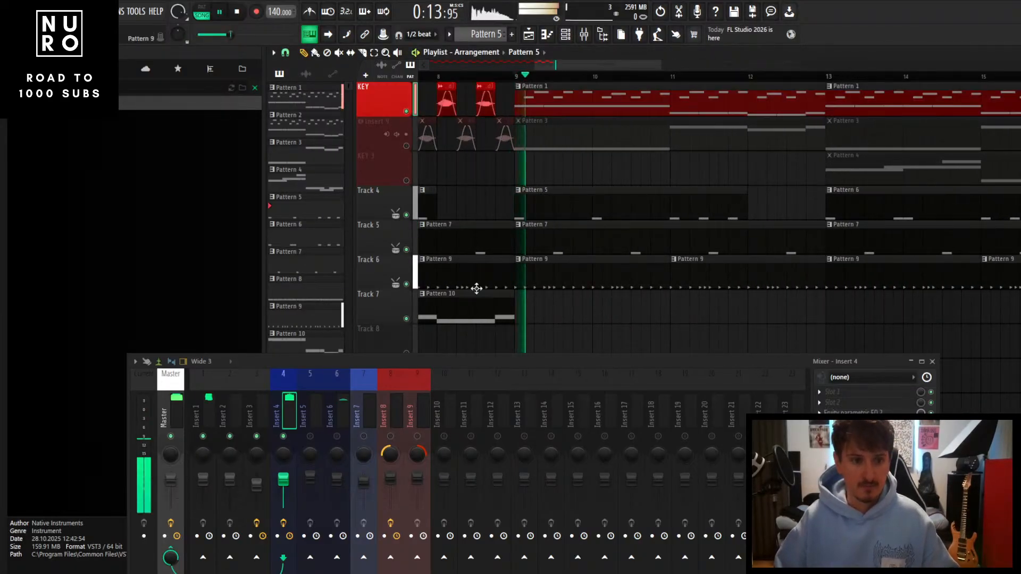
Select Insert 1, solo it in the mixer, and audition it from bar 9
{"action": "left_click", "coordinate": [215, 418]}
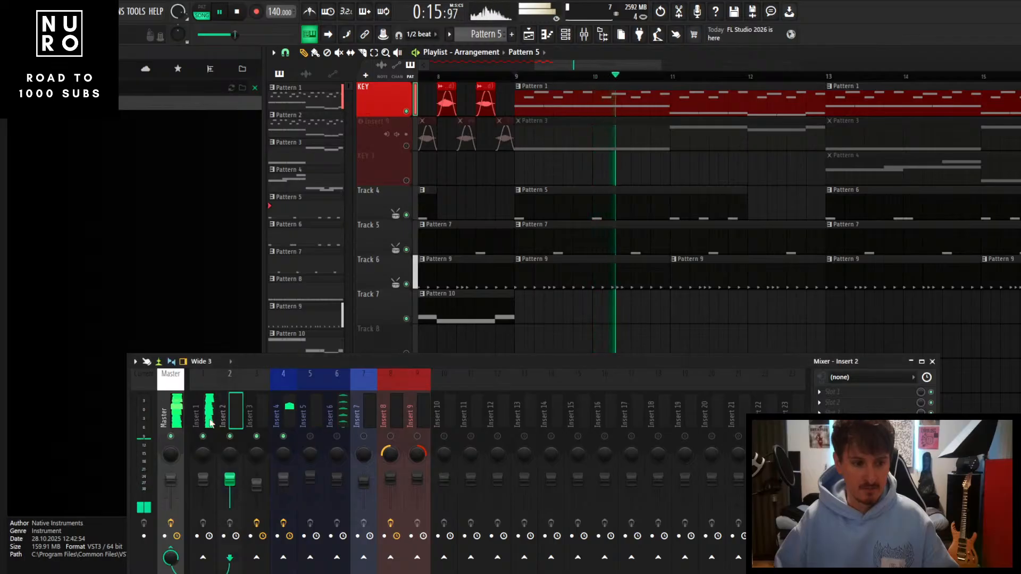
{"action": "key", "text": "space"}
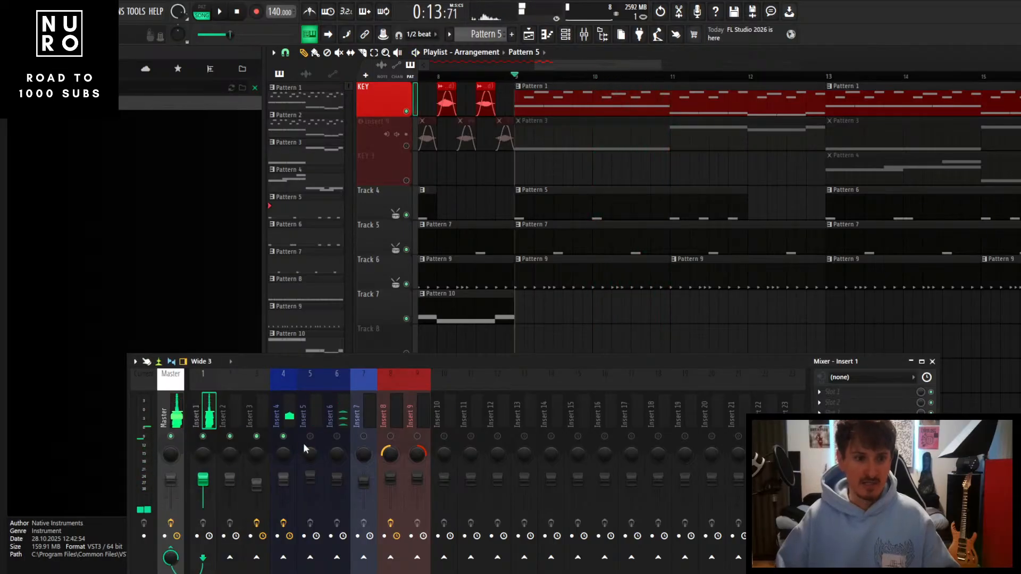
{"action": "key", "text": "space"}
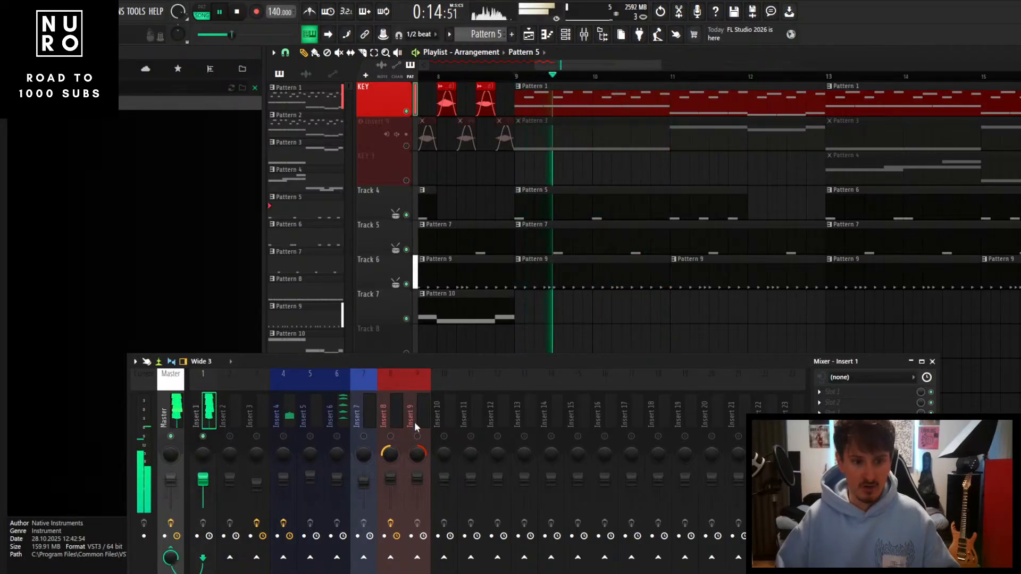
{"action": "key", "text": "space"}
Load Fruity Fast Dist on Insert 1 and audition the distortion with the plugin window moved aside
{"action": "left_click", "coordinate": [872, 390]}
{"action": "mouse_move", "coordinate": [850, 325]}
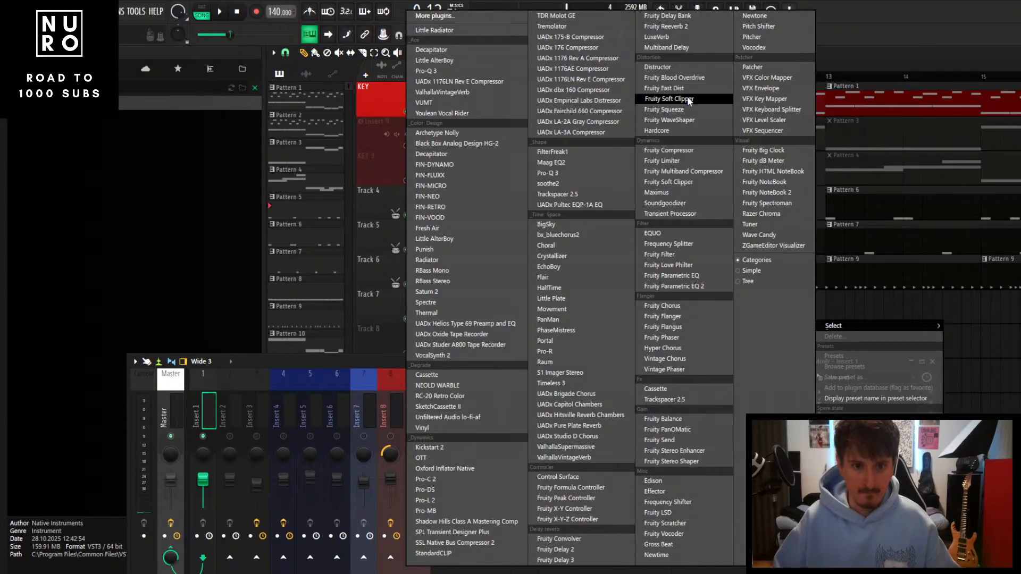
{"action": "left_click", "coordinate": [670, 88]}
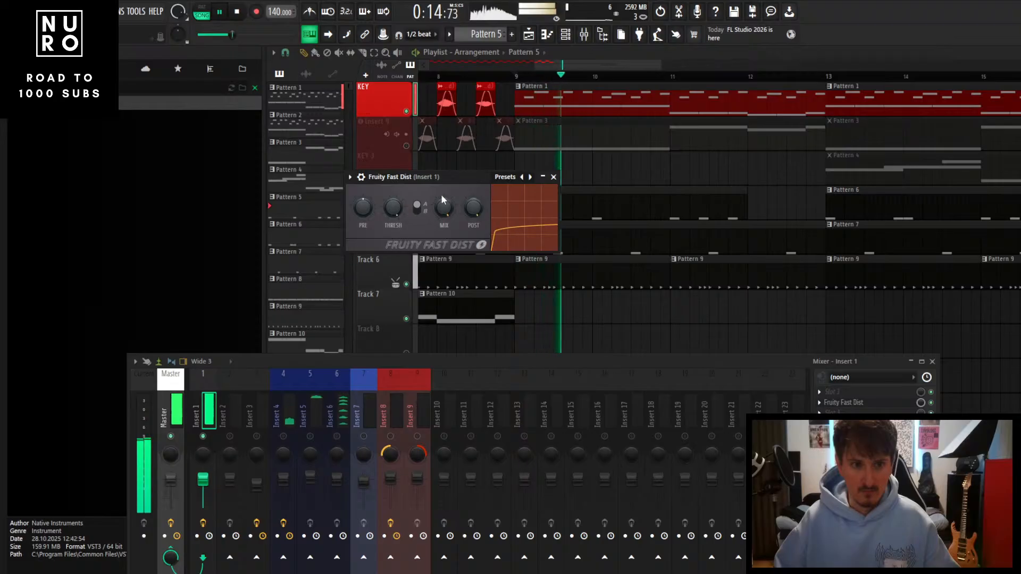
{"action": "left_click_drag", "start_coordinate": [448, 175], "coordinate": [534, 151]}
{"action": "key", "text": "space"}
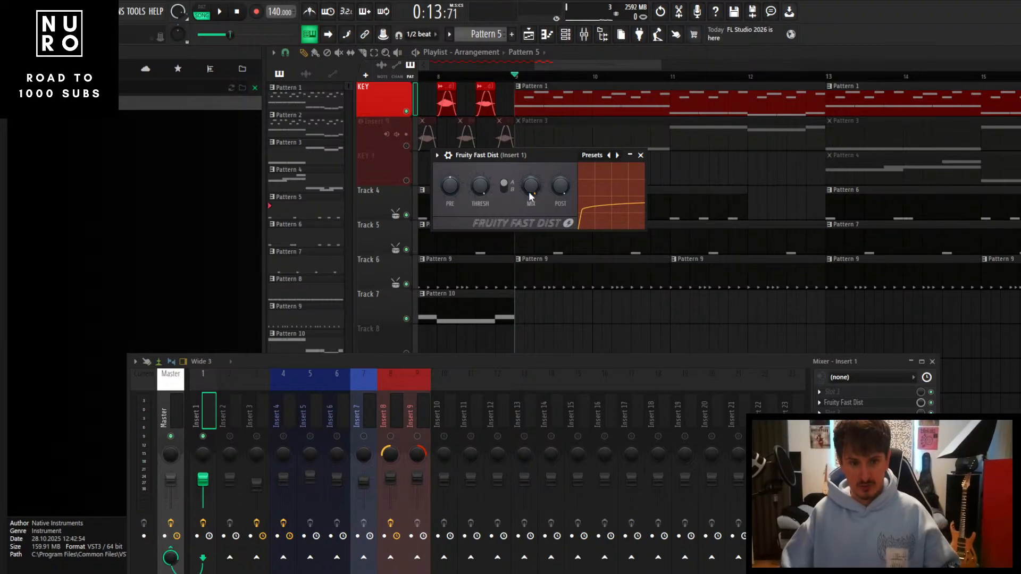
Turn the Fruity Fast Dist mix on Insert 1 far down, shift its window, and play the result
{"action": "left_click_drag", "start_coordinate": [529, 192], "coordinate": [528, 234]}
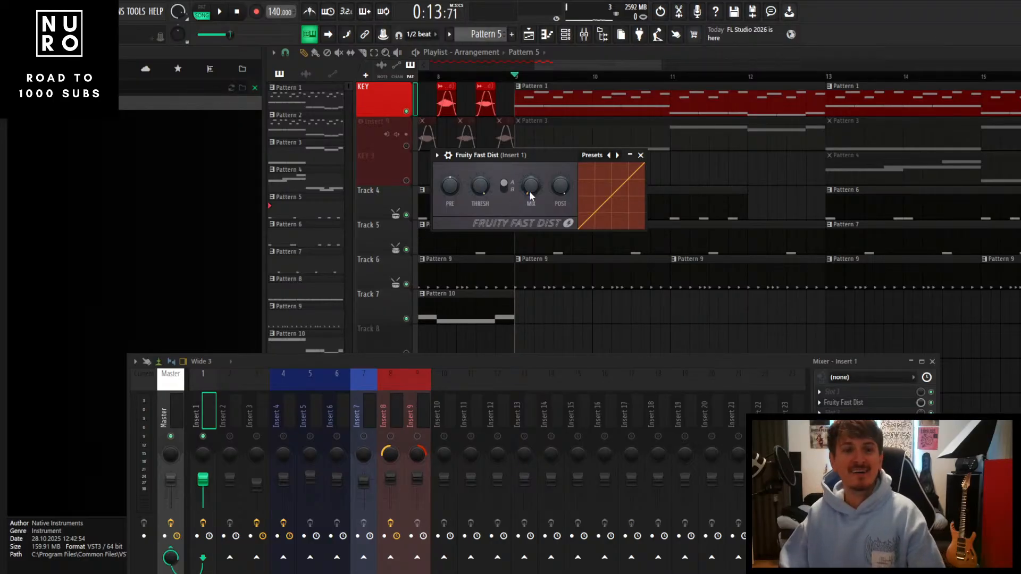
{"action": "left_click_drag", "start_coordinate": [529, 192], "coordinate": [530, 204]}
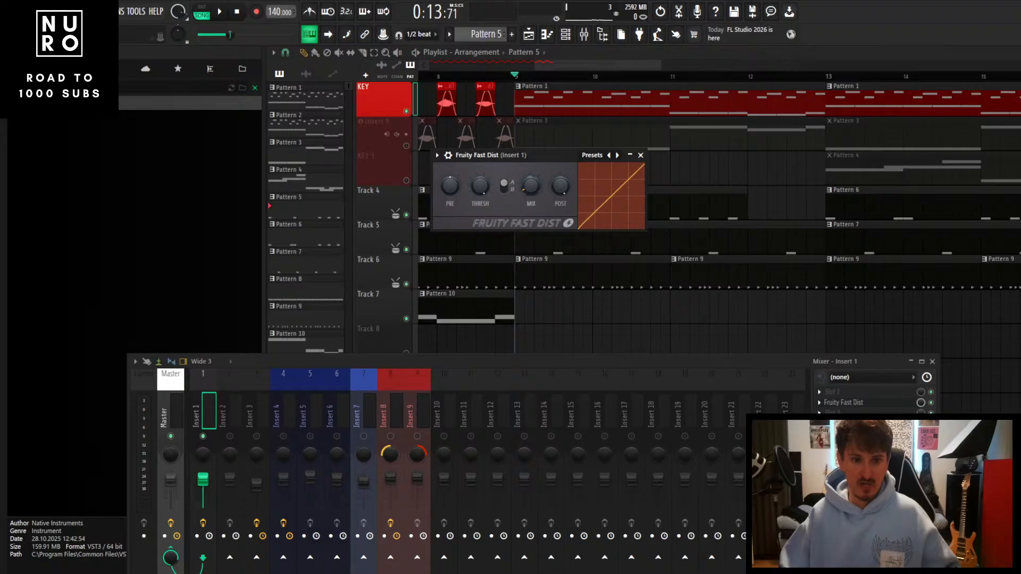
{"action": "left_click_drag", "start_coordinate": [550, 156], "coordinate": [567, 142]}
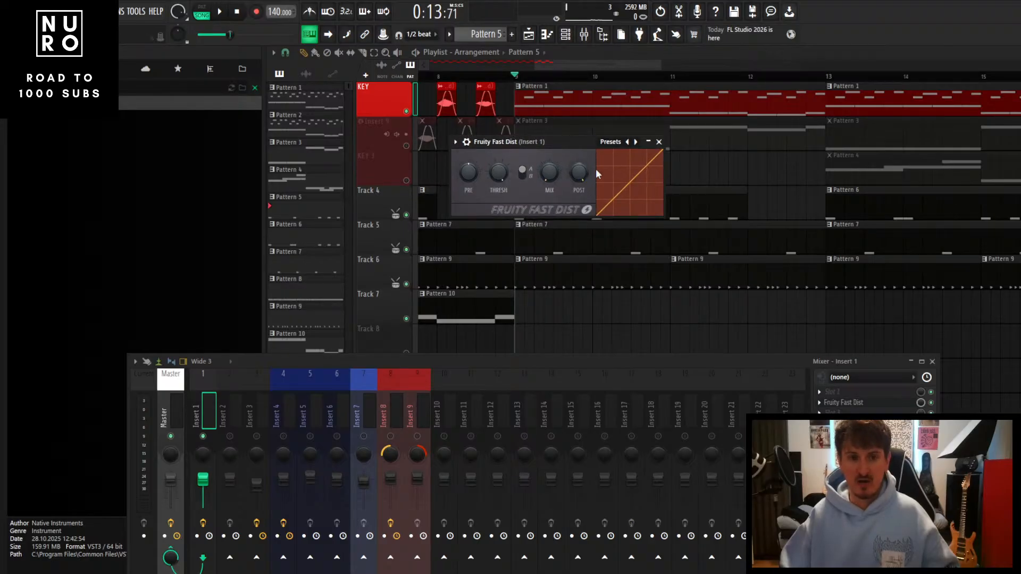
{"action": "key", "text": "space"}
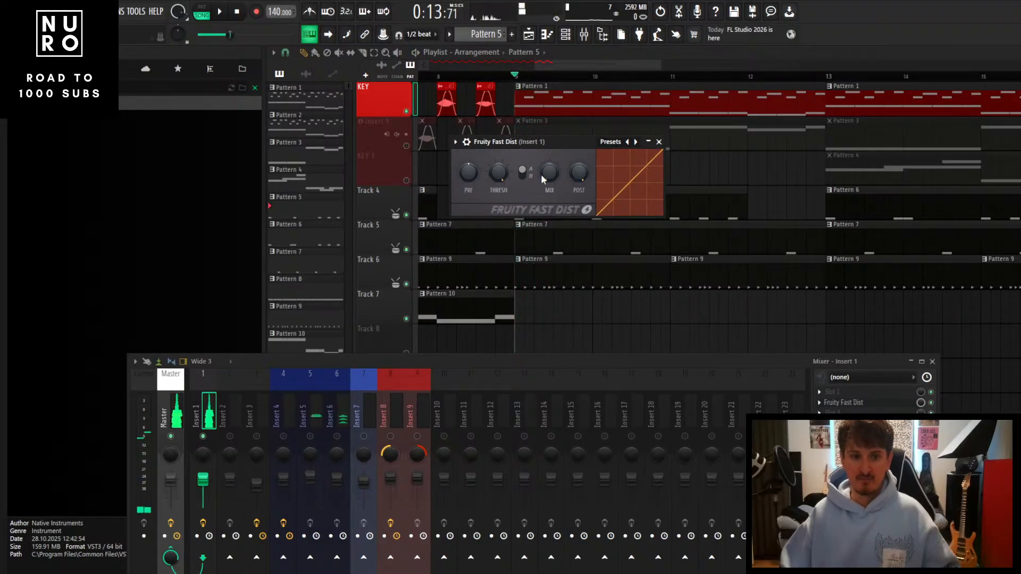
Fine-tune the Fruity Fast Dist mix on Insert 1 at a low level between playbacks from bar 9
{"action": "left_click_drag", "start_coordinate": [541, 174], "coordinate": [540, 194]}
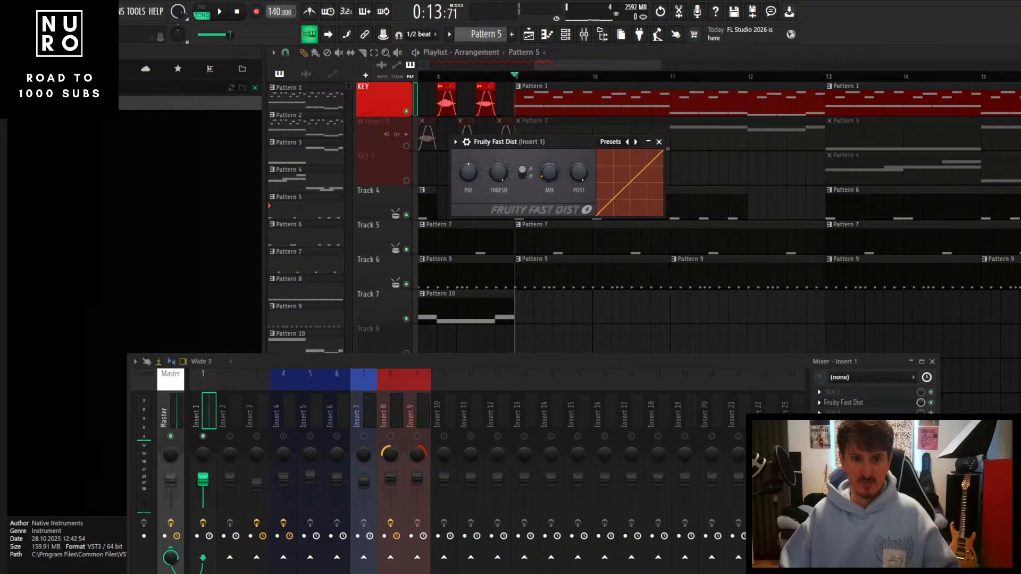
{"action": "key", "text": "space"}
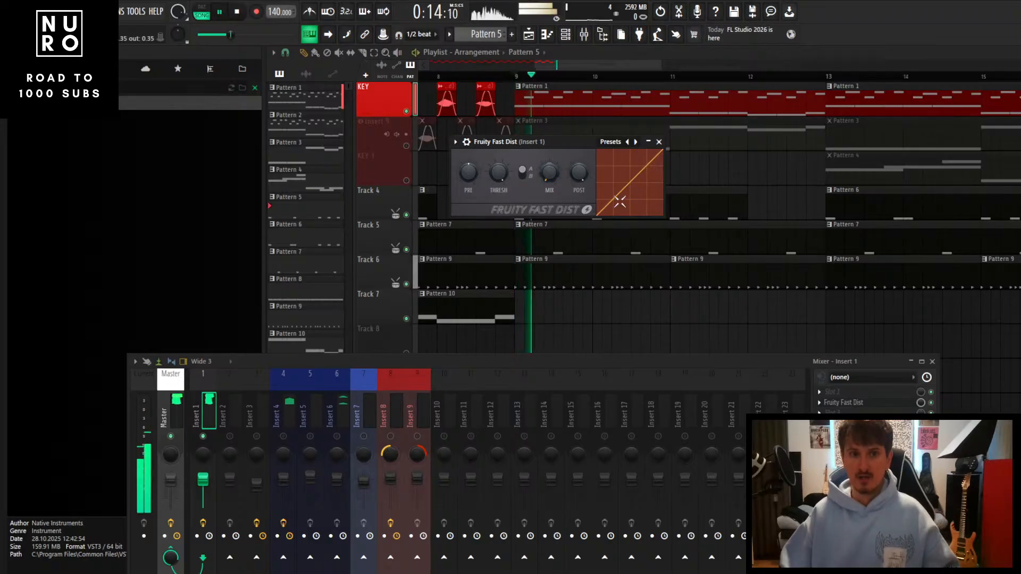
{"action": "key", "text": "space"}
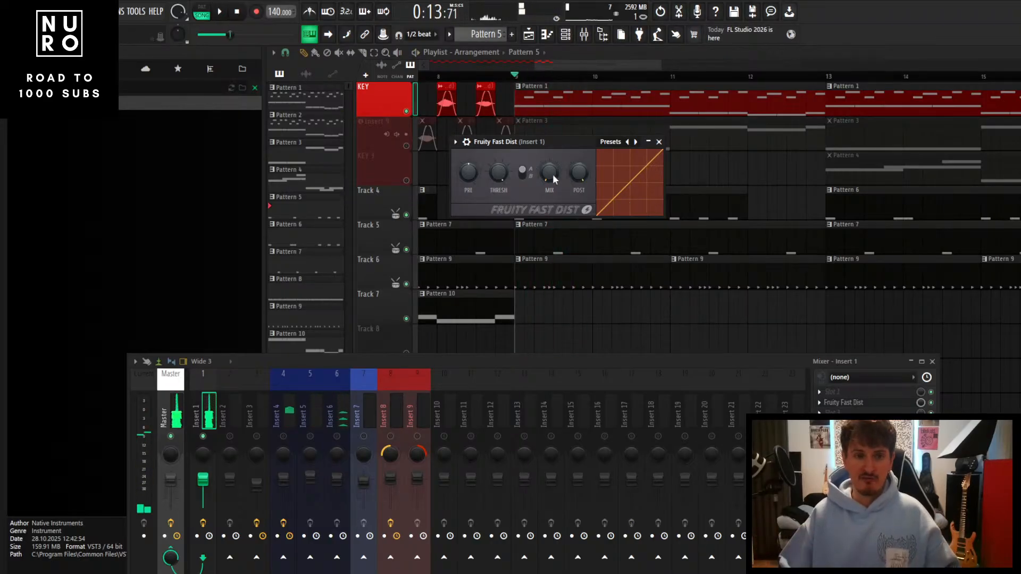
{"action": "key", "text": "space"}
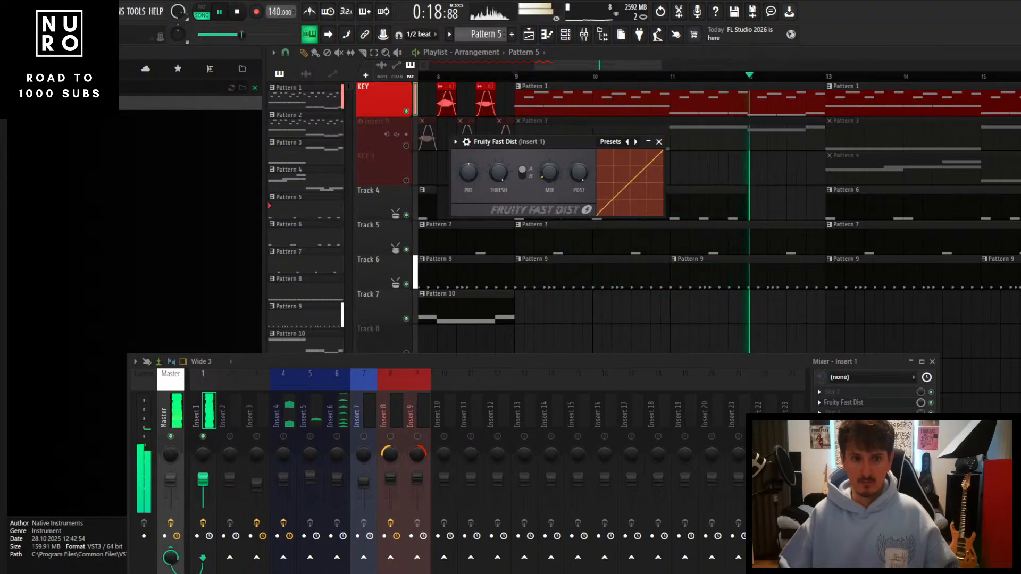
{"action": "left_click_drag", "start_coordinate": [564, 145], "coordinate": [567, 136]}
{"action": "key", "text": "space"}
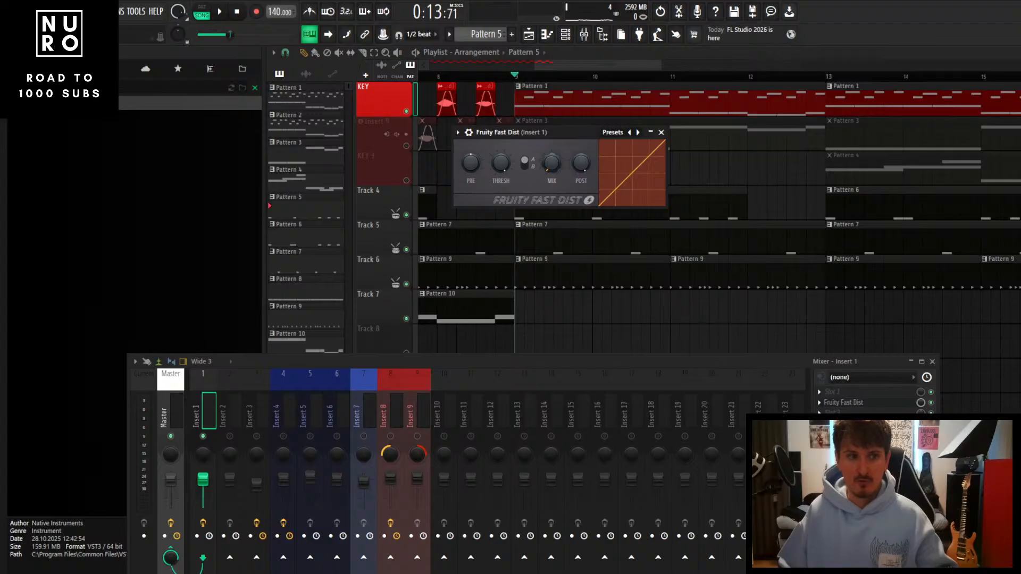
{"action": "key", "text": "space"}
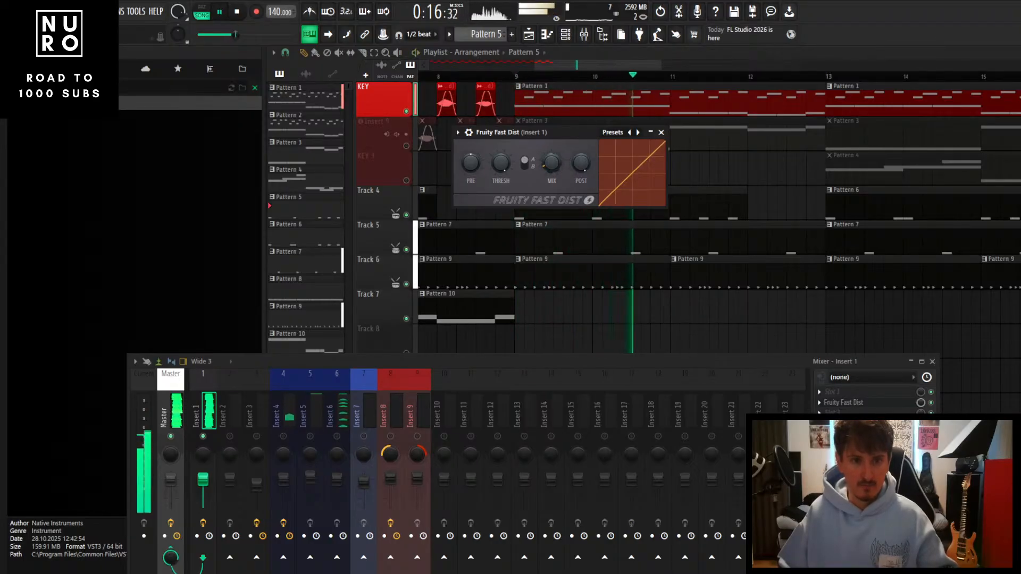
{"action": "key", "text": "space"}
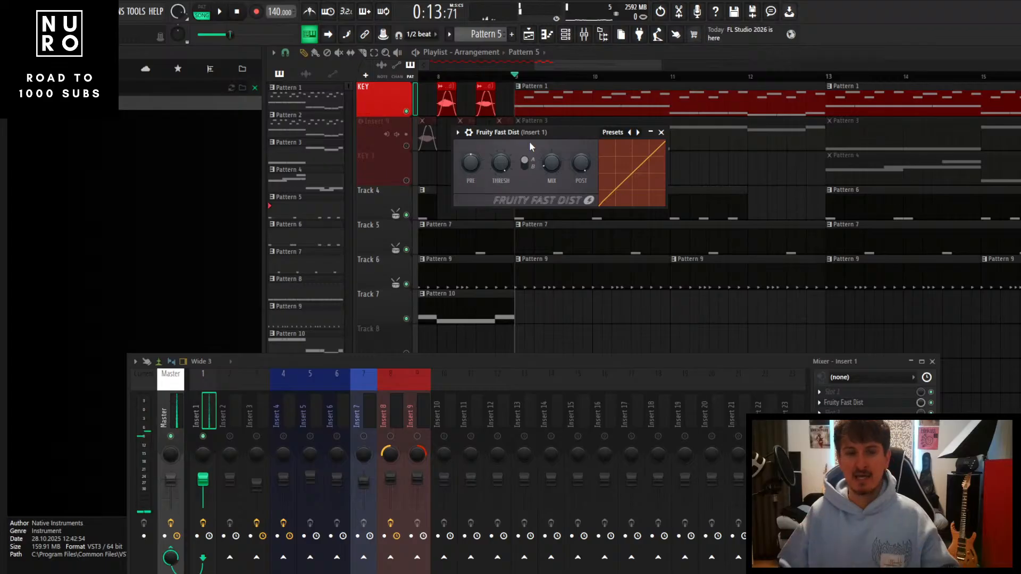
Play soloed Insert 1 from bar 9 once more to check the subtle distortion across the KEY pattern
{"action": "key", "text": "space"}
{"action": "scroll", "coordinate": [592, 101], "scroll_direction": "down", "scroll_amount": 2}
{"action": "scroll", "coordinate": [592, 101], "scroll_direction": "down", "scroll_amount": 2}
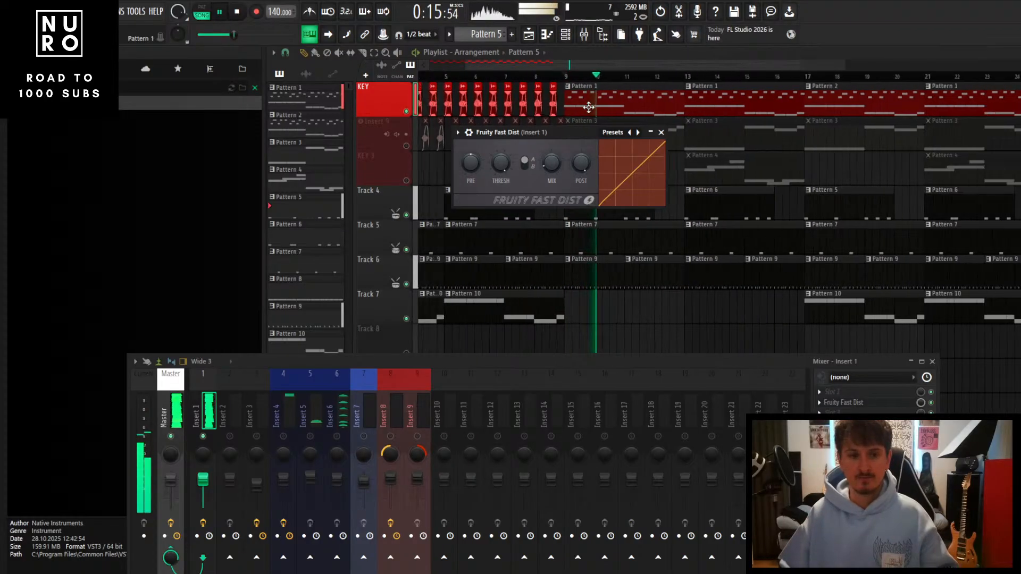
{"action": "scroll", "coordinate": [584, 113], "scroll_direction": "down", "scroll_amount": 3}
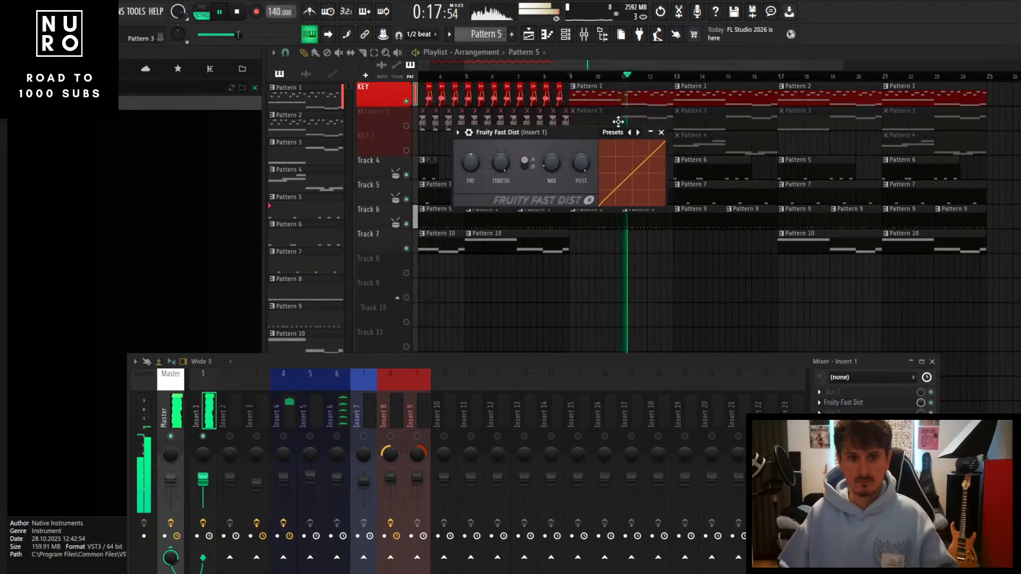
{"action": "key", "text": "space"}
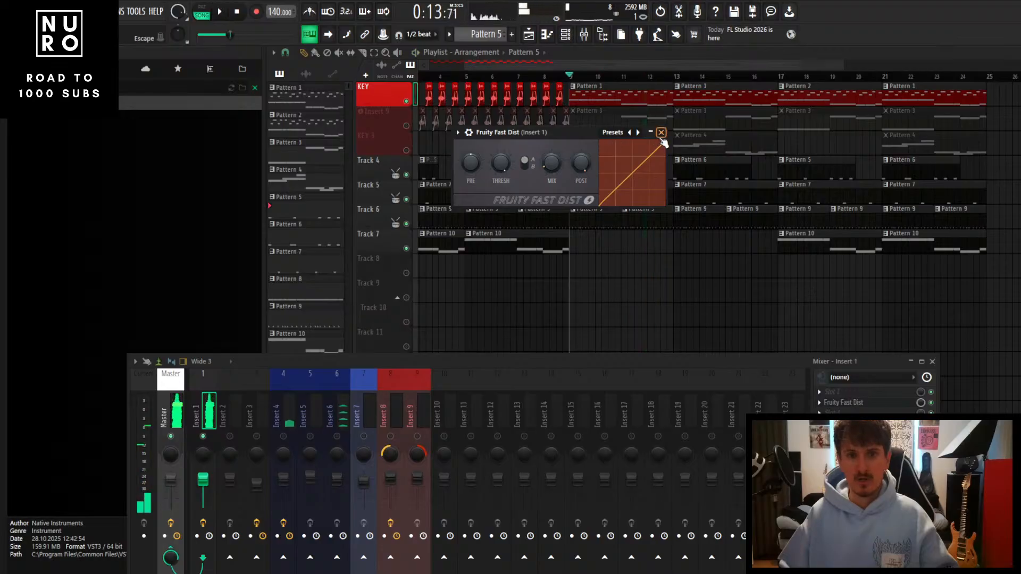
Close Fruity Fast Dist on Insert 1, return the playhead to the song start, and mute the KEY track in the playlist
{"action": "left_click", "coordinate": [661, 133]}
{"action": "scroll", "coordinate": [593, 186], "scroll_direction": "up", "scroll_amount": 1}
{"action": "scroll", "coordinate": [592, 187], "scroll_direction": "down", "scroll_amount": 1}
{"action": "scroll", "coordinate": [592, 186], "scroll_direction": "down", "scroll_amount": 2}
{"action": "left_click", "coordinate": [420, 78]}
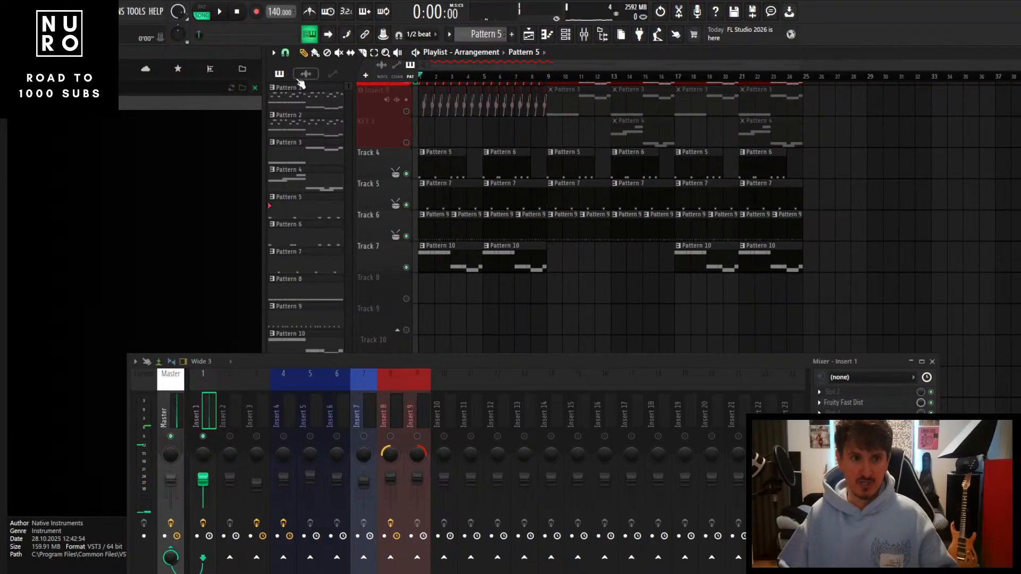
{"action": "scroll", "coordinate": [420, 223], "scroll_direction": "up", "scroll_amount": 7}
{"action": "scroll", "coordinate": [418, 226], "scroll_direction": "up", "scroll_amount": 1}
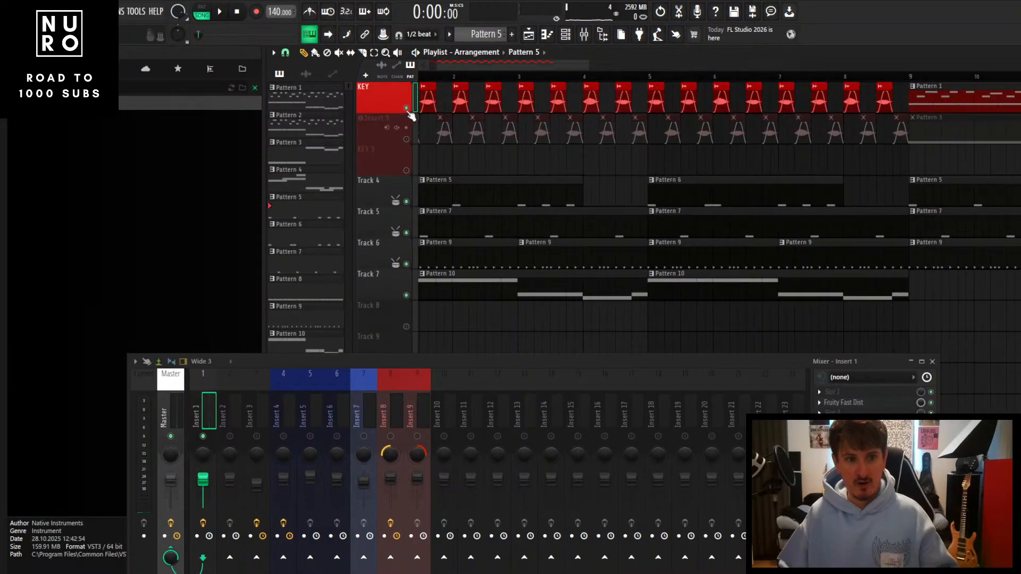
{"action": "left_click", "coordinate": [406, 108]}
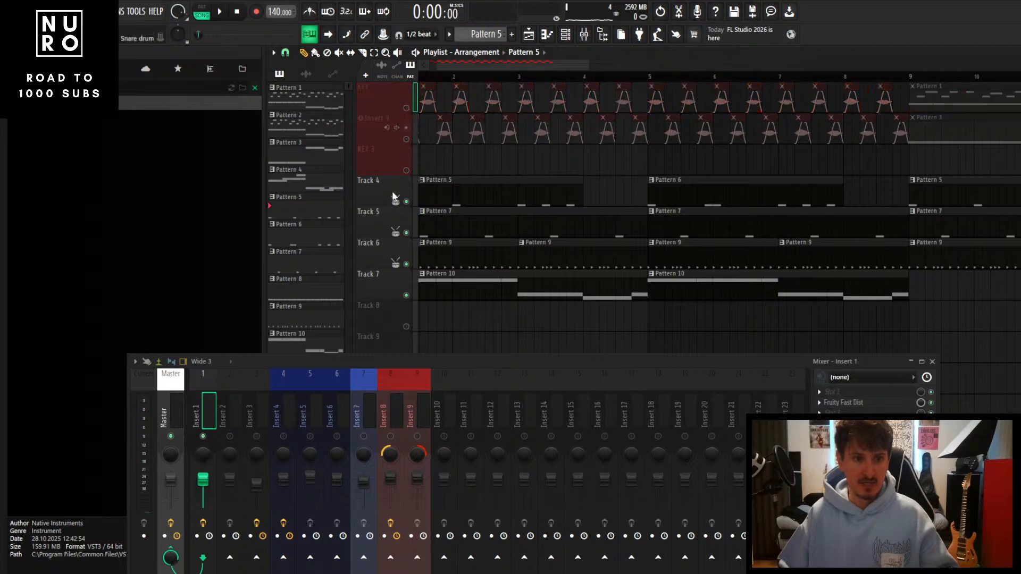
Load Fruity Fast Dist after the EQ on Insert 4, lower its mix, and play the drums from the start
{"action": "left_click", "coordinate": [291, 432]}
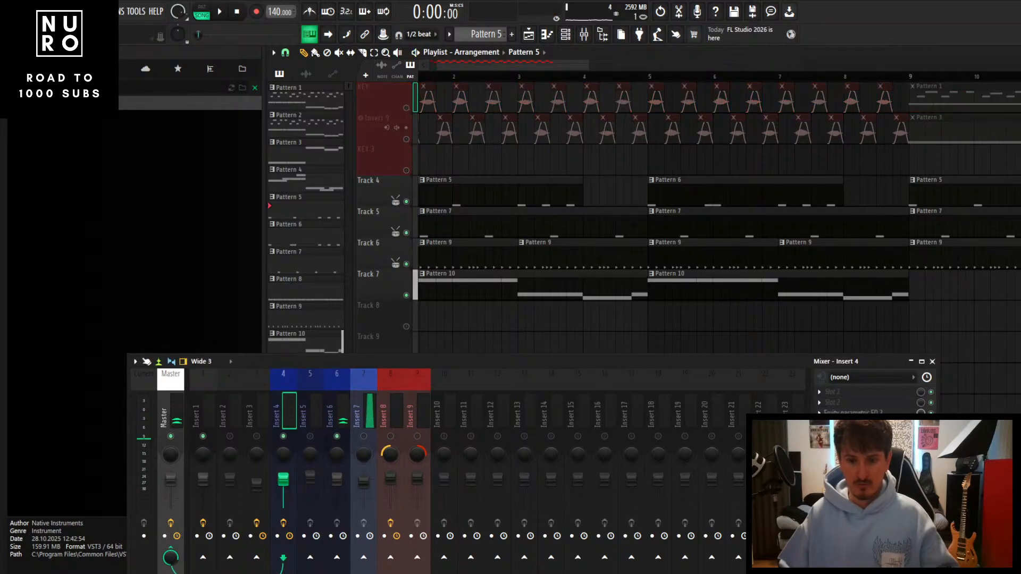
{"action": "left_click", "coordinate": [851, 423]}
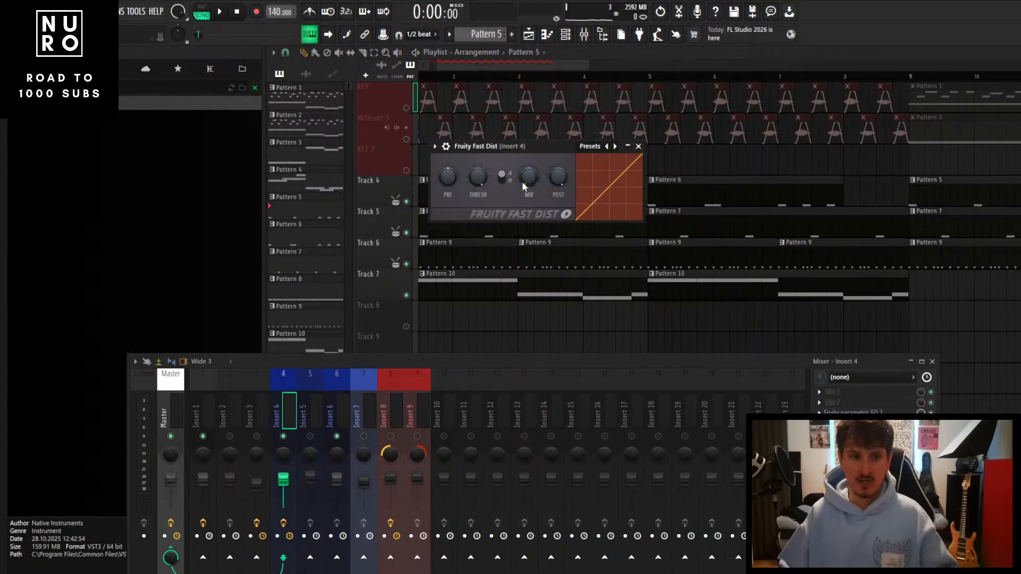
{"action": "key", "text": "space"}
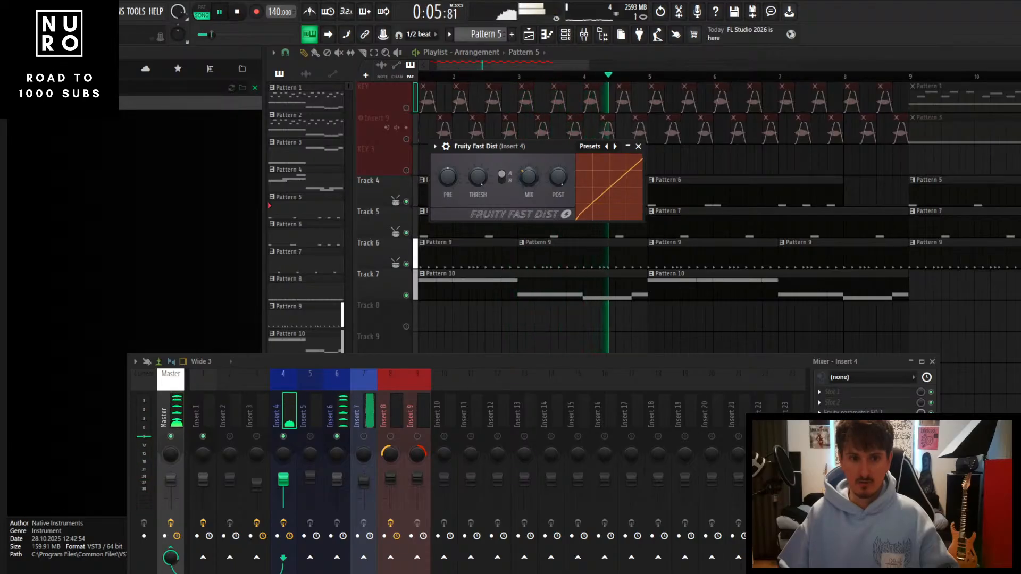
{"action": "key", "text": "space"}
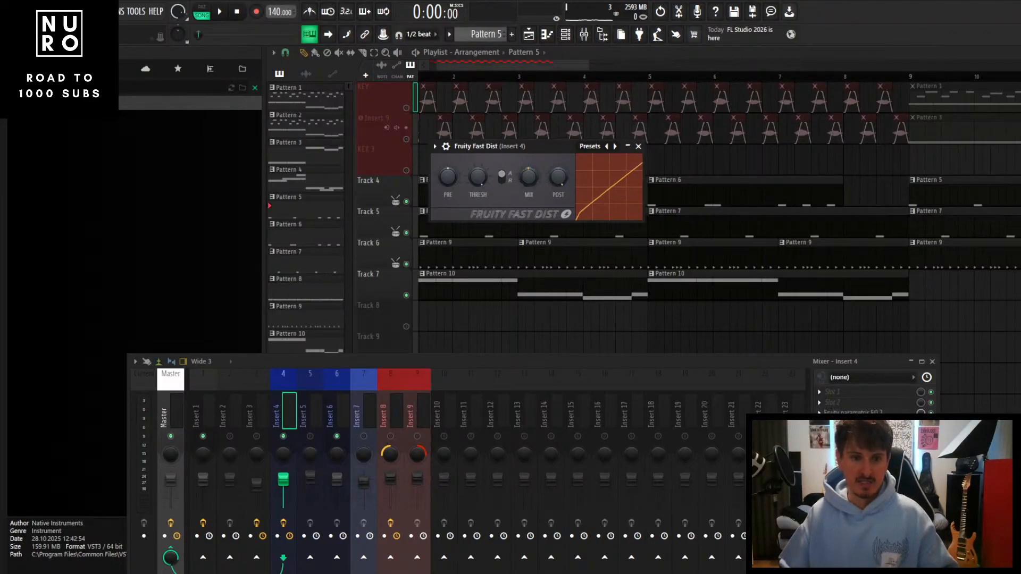
Try a much higher Fruity Fast Dist mix on Insert 4 and audition the heavier distortion from the song start
{"action": "mouse_move", "coordinate": [539, 145]}
{"action": "left_mouse_down"}
{"action": "mouse_move", "coordinate": [525, 172]}
{"action": "mouse_move", "coordinate": [533, 154]}
{"action": "left_mouse_up"}
{"action": "key", "text": "space"}
{"action": "key", "text": "space"}
{"action": "key", "text": "space"}
{"action": "key", "text": "space"}
{"action": "key", "text": "space"}
{"action": "key", "text": "space"}
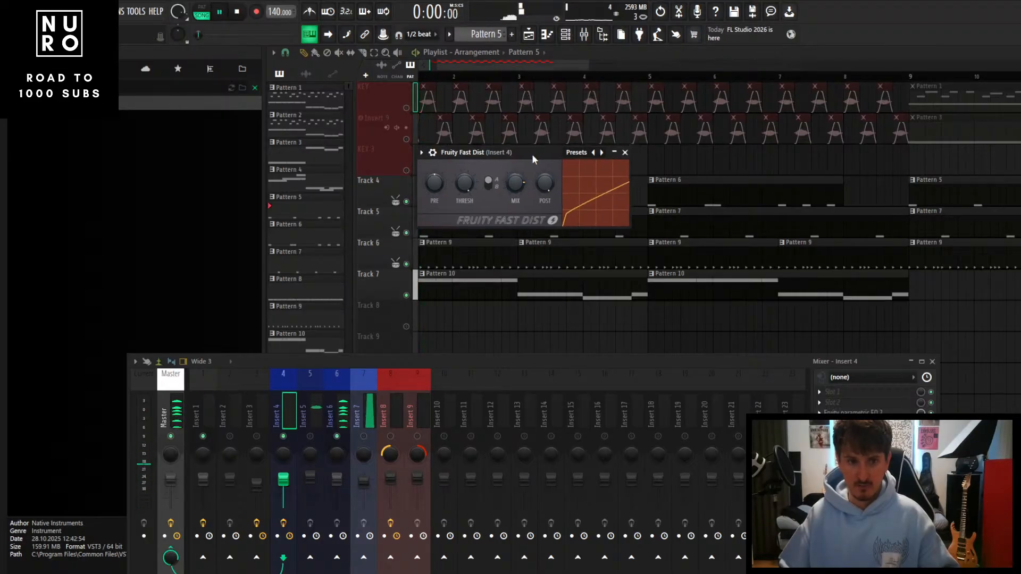
{"action": "key", "text": "space"}
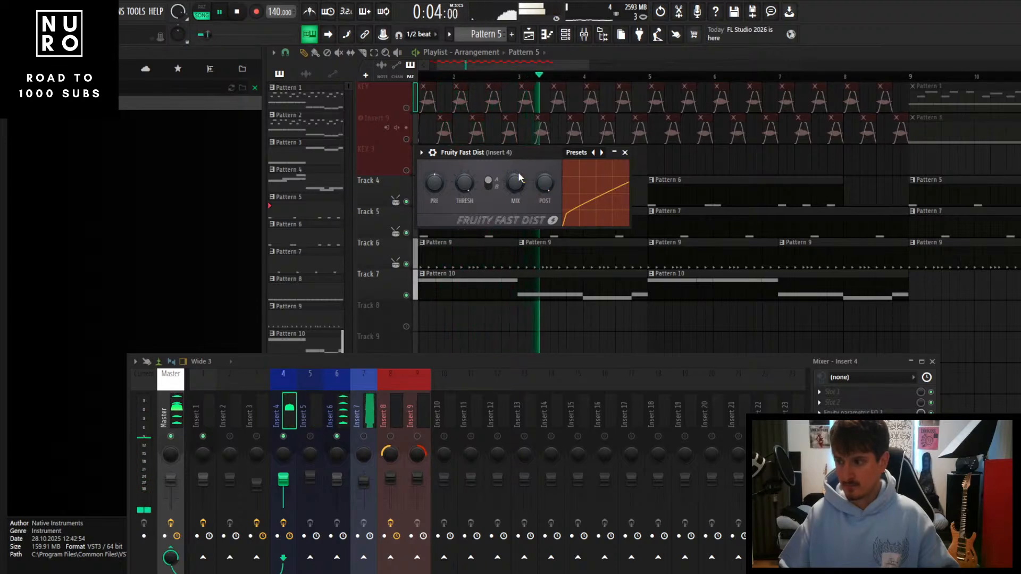
{"action": "key", "text": "space"}
Turn the Fruity Fast Dist mix on Insert 4 back down to a subtle level, play the result, and close the plugin
{"action": "left_click_drag", "start_coordinate": [521, 154], "coordinate": [553, 148]}
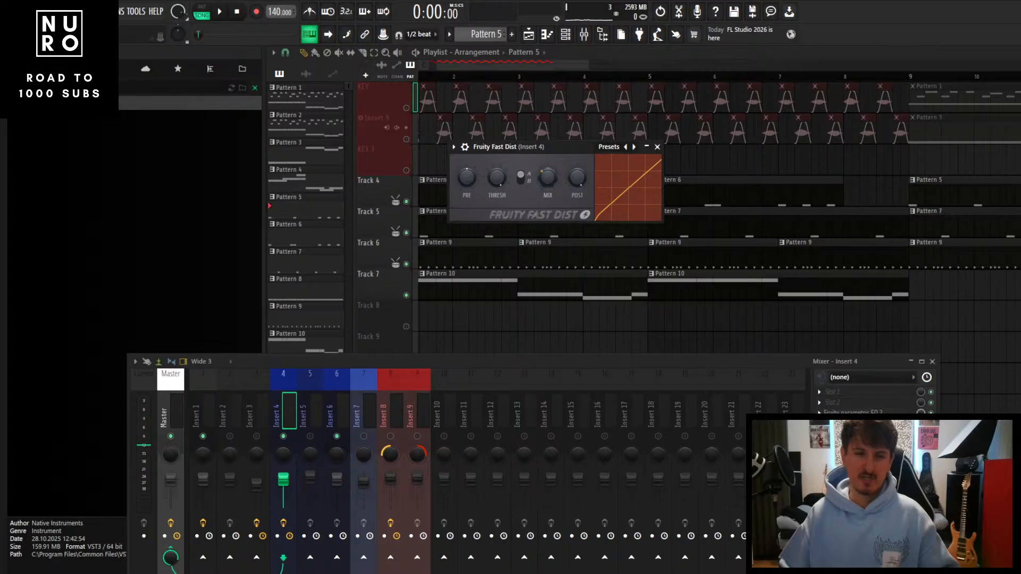
{"action": "left_click_drag", "start_coordinate": [561, 144], "coordinate": [577, 137]}
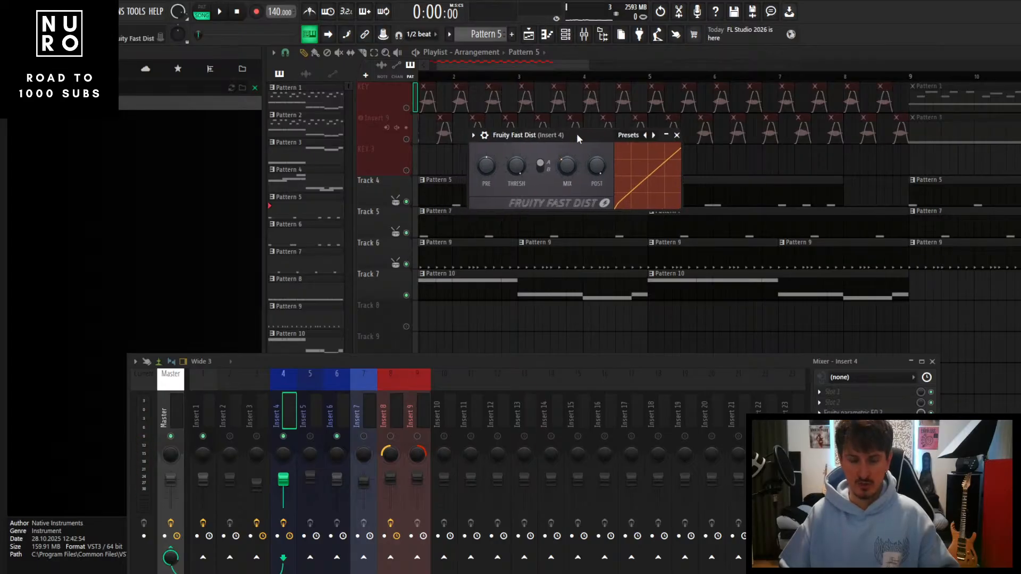
{"action": "key", "text": "space"}
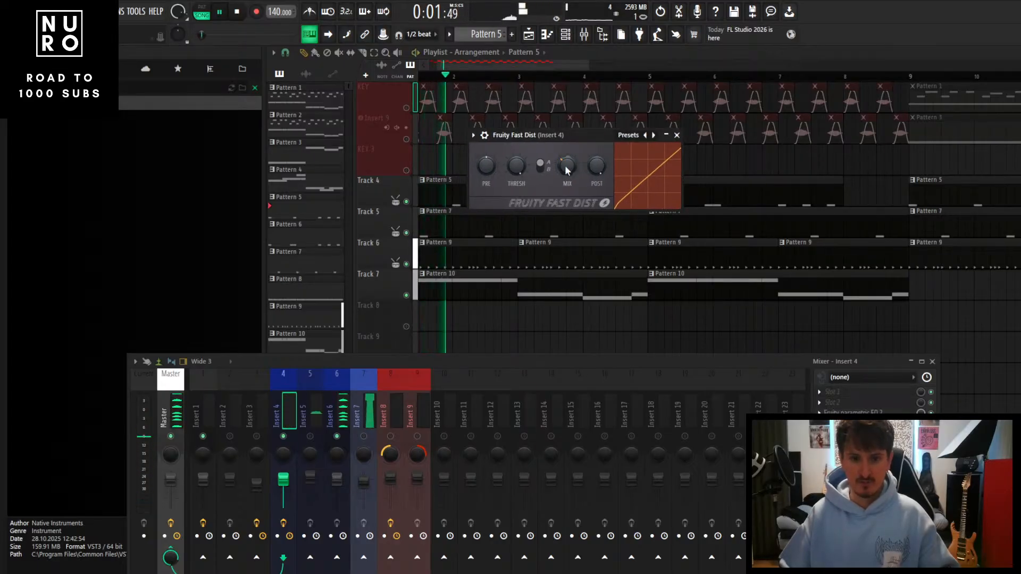
{"action": "left_click", "coordinate": [677, 135]}
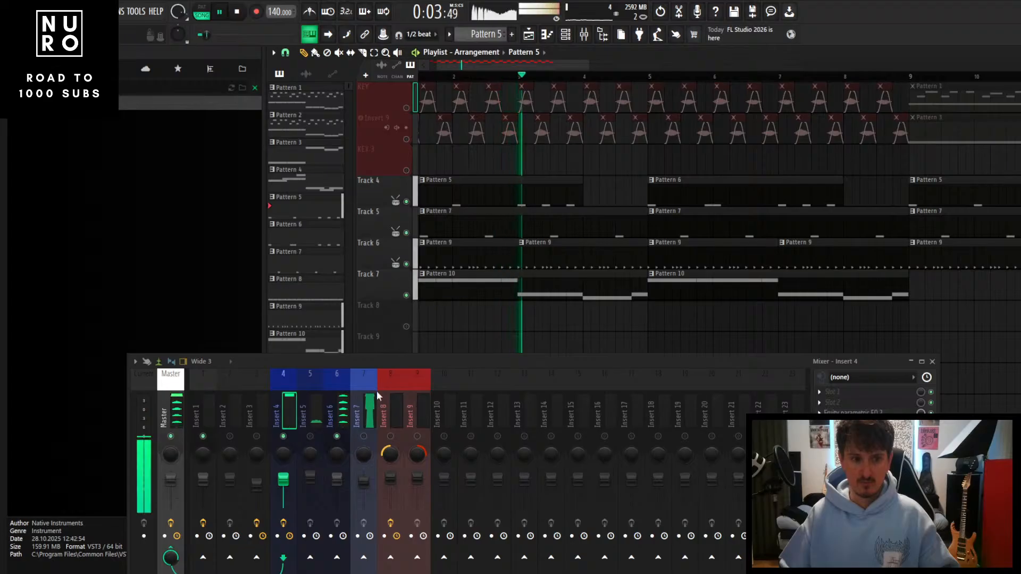
Move the mixer up to reveal its effect slots, unmute Insert 5, and play it together with Inserts 4 and 6
{"action": "left_click_drag", "start_coordinate": [409, 362], "coordinate": [417, 300]}
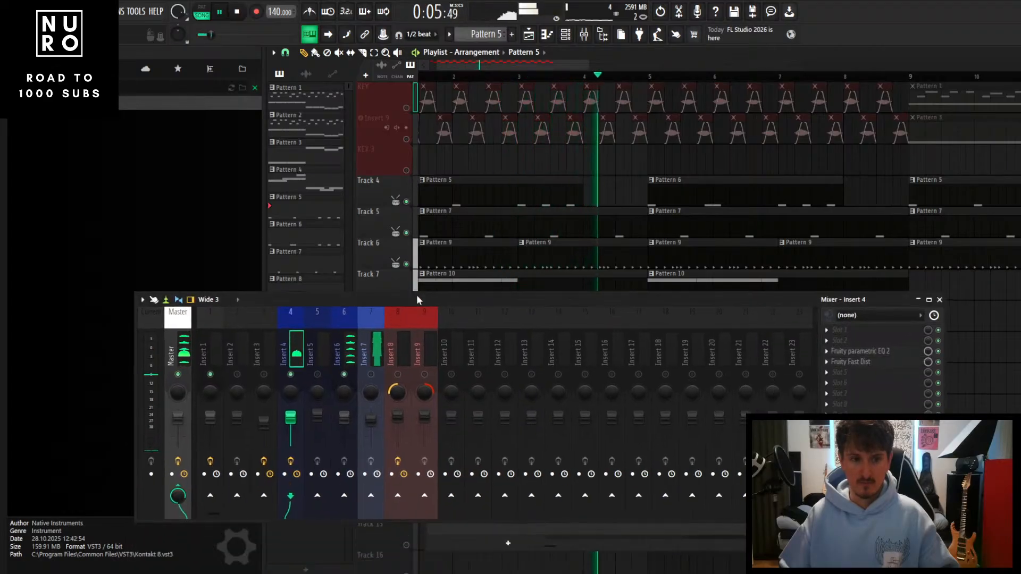
{"action": "key", "text": "space"}
{"action": "left_click", "coordinate": [317, 374]}
{"action": "key", "text": "space"}
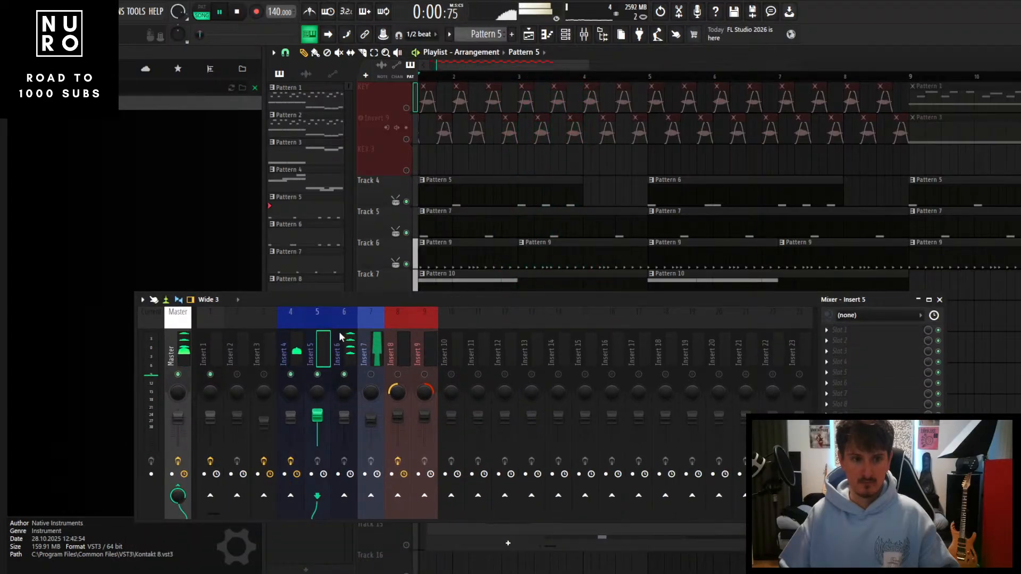
{"action": "key", "text": "space"}
Copy Fruity Fast Dist from Insert 4 to Insert 5 and audition Insert 5 with the other inserts muted
{"action": "left_click", "coordinate": [295, 351]}
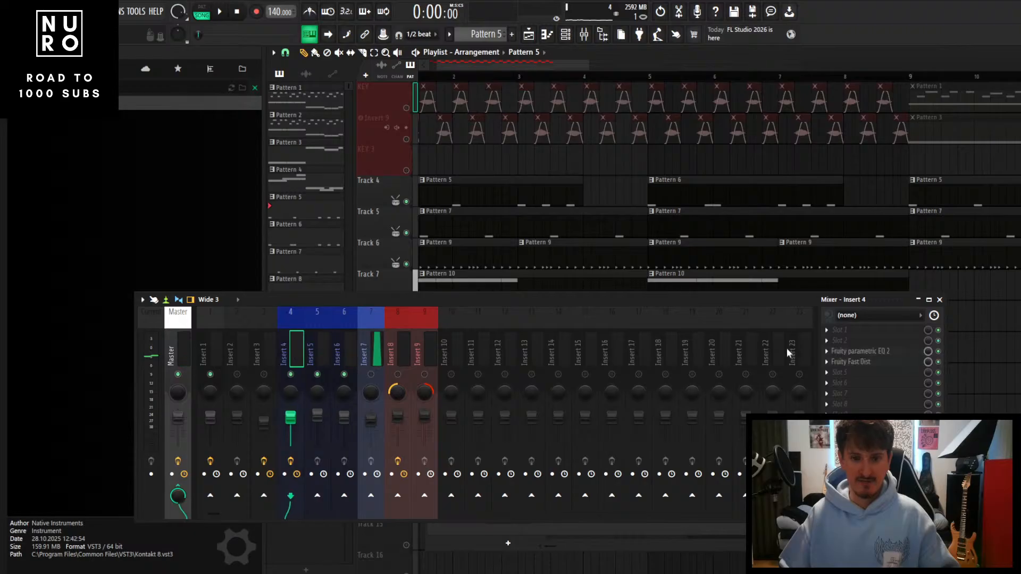
{"action": "left_click", "coordinate": [826, 362]}
{"action": "left_click_drag", "start_coordinate": [849, 362], "coordinate": [320, 358]}
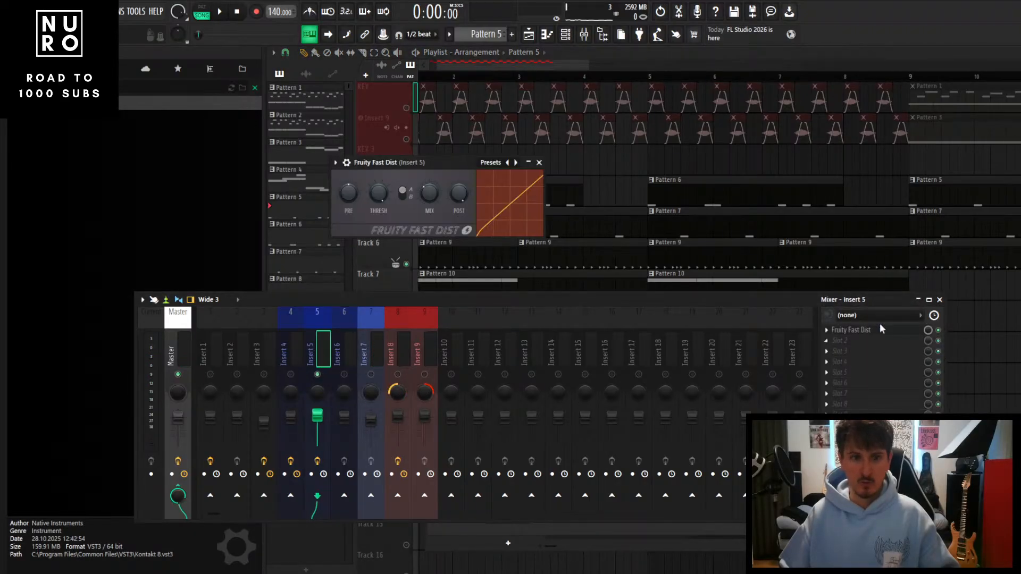
{"action": "key", "text": "space"}
{"action": "left_click_drag", "start_coordinate": [438, 162], "coordinate": [468, 158]}
{"action": "key", "text": "space"}
Load the "warmth" preset in Fruity Fast Dist on Insert 5 and play the result
{"action": "left_click", "coordinate": [509, 158]}
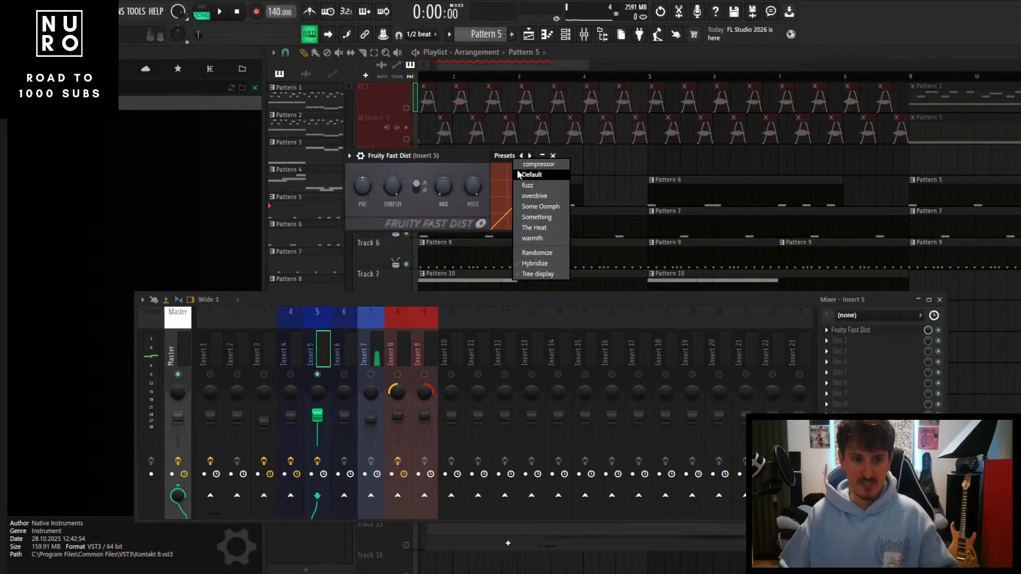
{"action": "left_click", "coordinate": [534, 239]}
{"action": "left_click_drag", "start_coordinate": [463, 154], "coordinate": [488, 156]}
{"action": "key", "text": "space"}
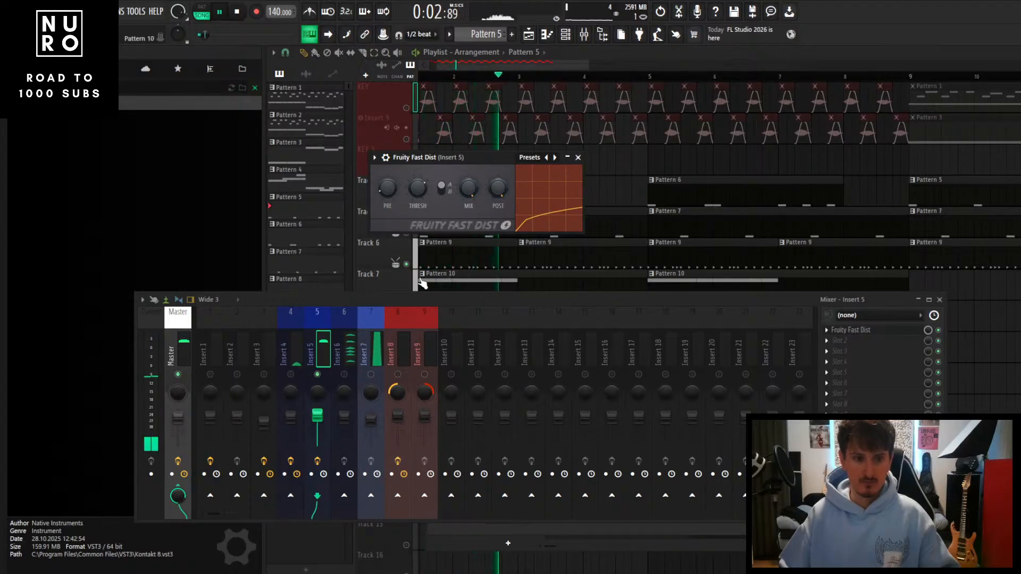
{"action": "key", "text": "space"}
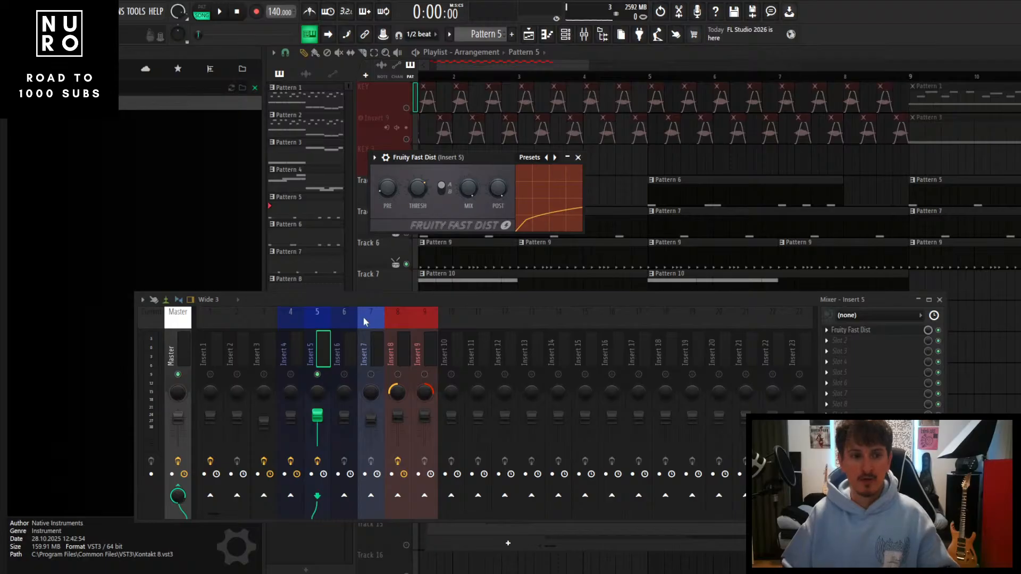
Adjust the Fruity Fast Dist post level on Insert 5 slightly above the preset's level between playbacks, and close the plugin
{"action": "key", "text": "space"}
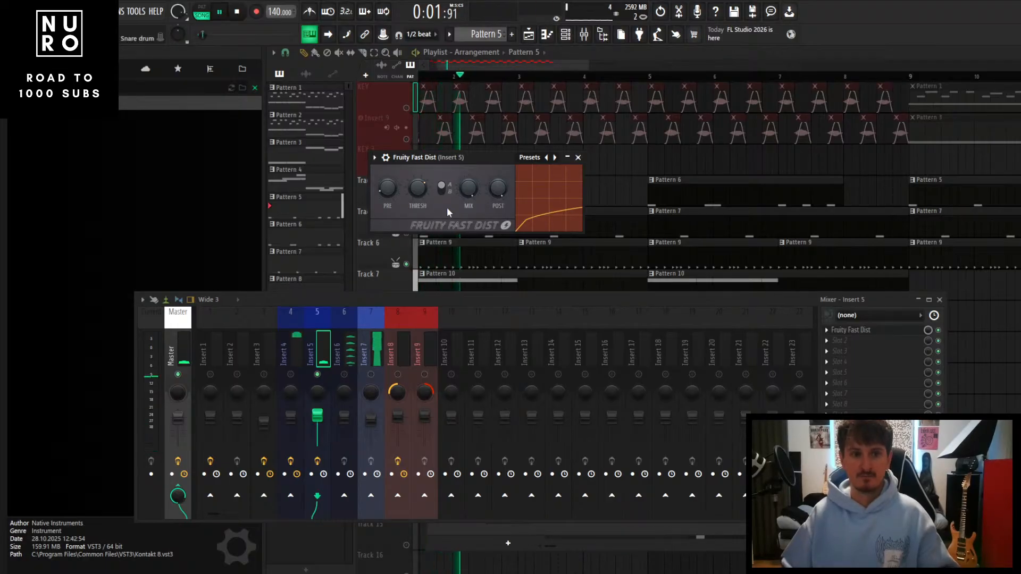
{"action": "key", "text": "space"}
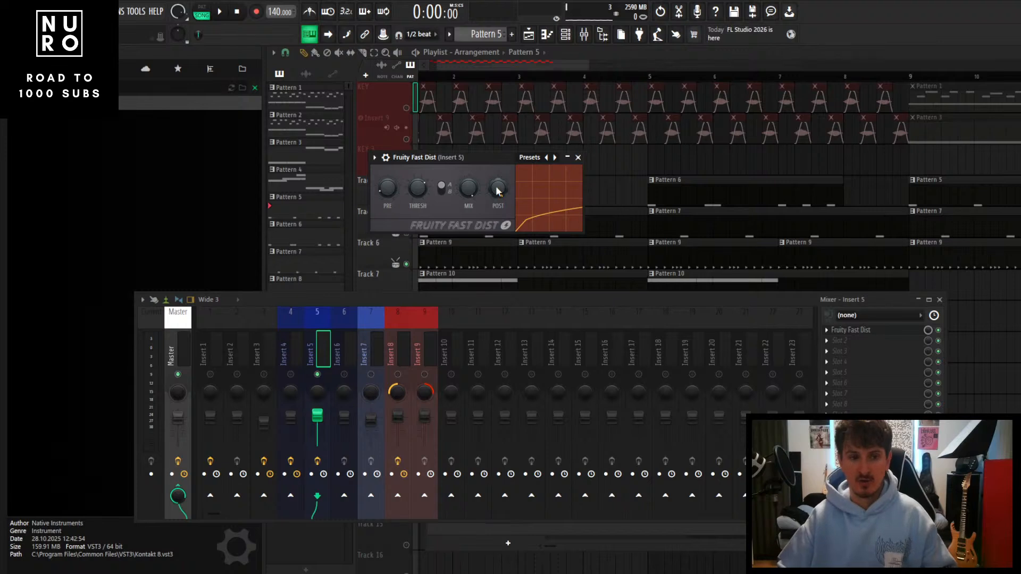
{"action": "left_click_drag", "start_coordinate": [494, 158], "coordinate": [498, 145]}
{"action": "key", "text": "space"}
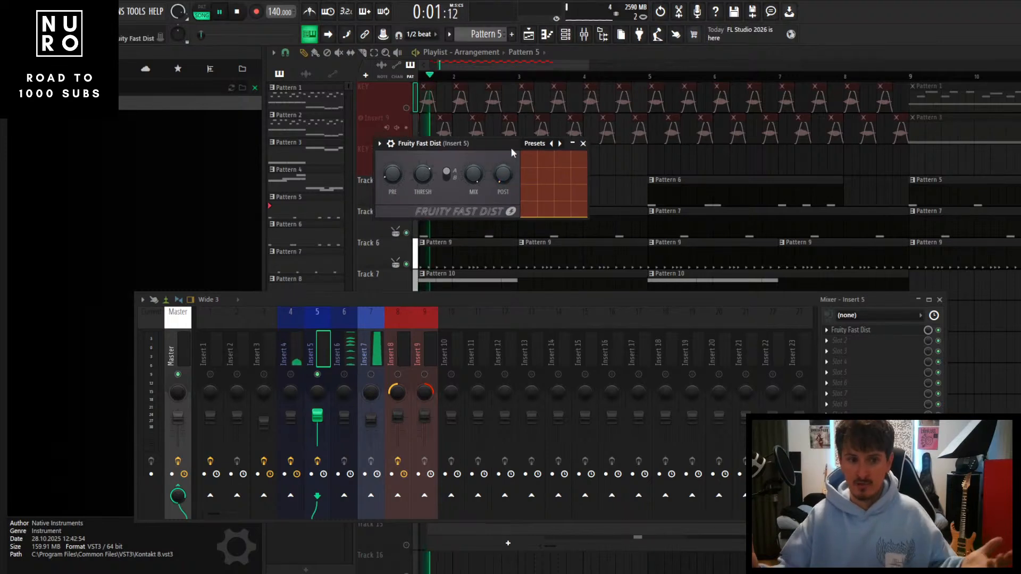
{"action": "key", "text": "space"}
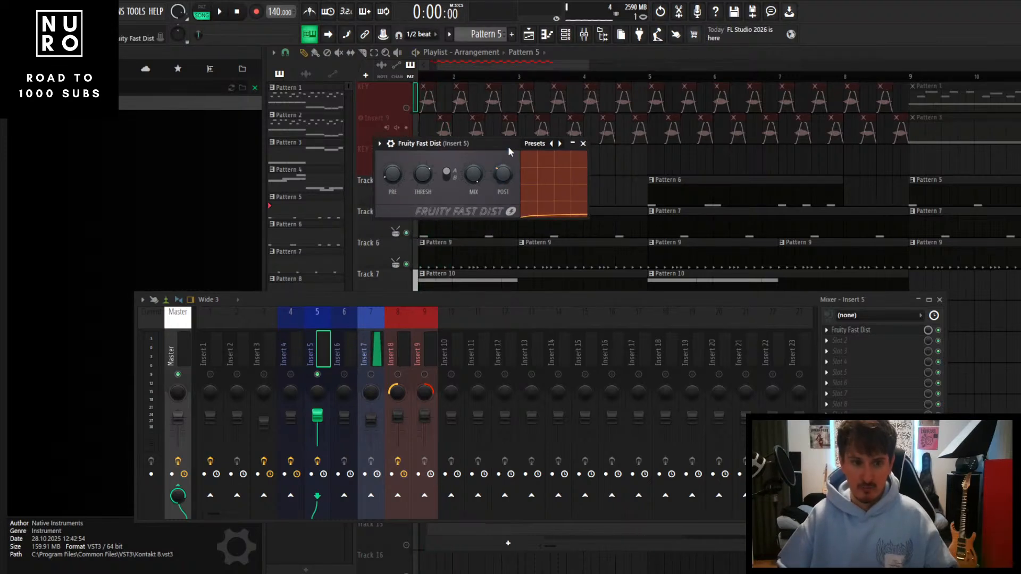
{"action": "left_click_drag", "start_coordinate": [508, 146], "coordinate": [504, 145]}
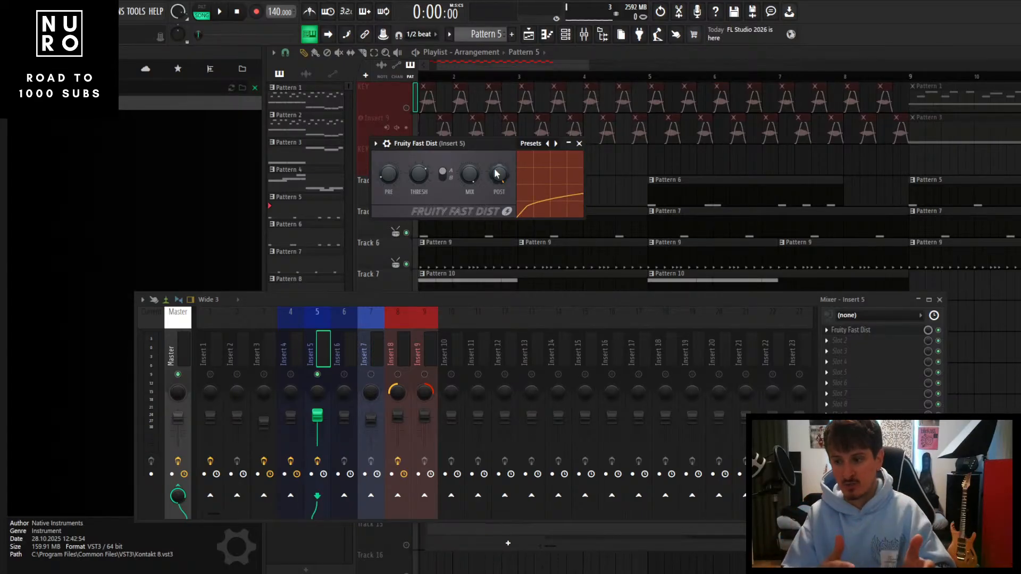
{"action": "key", "text": "space"}
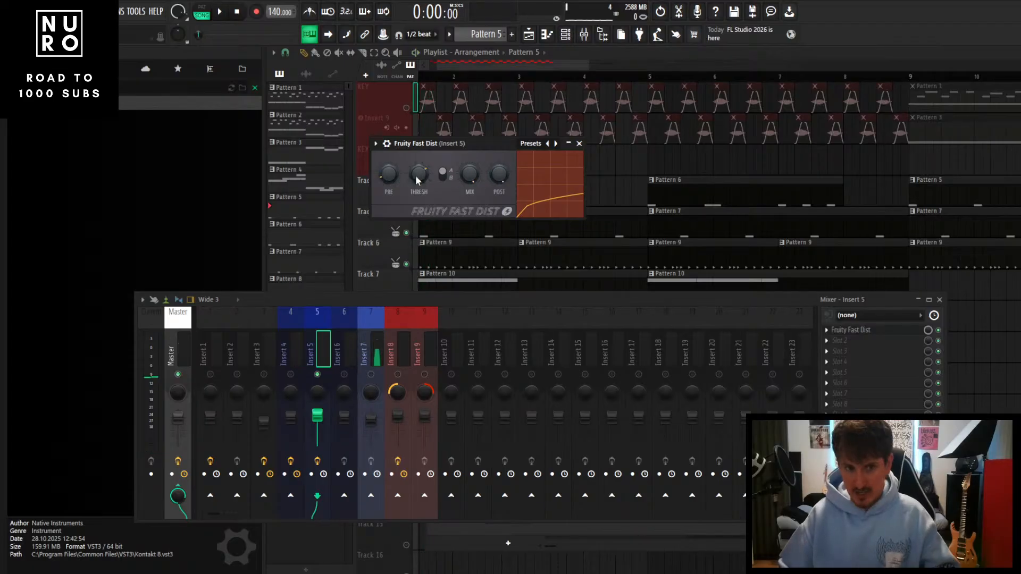
{"action": "left_click_drag", "start_coordinate": [494, 146], "coordinate": [504, 143]}
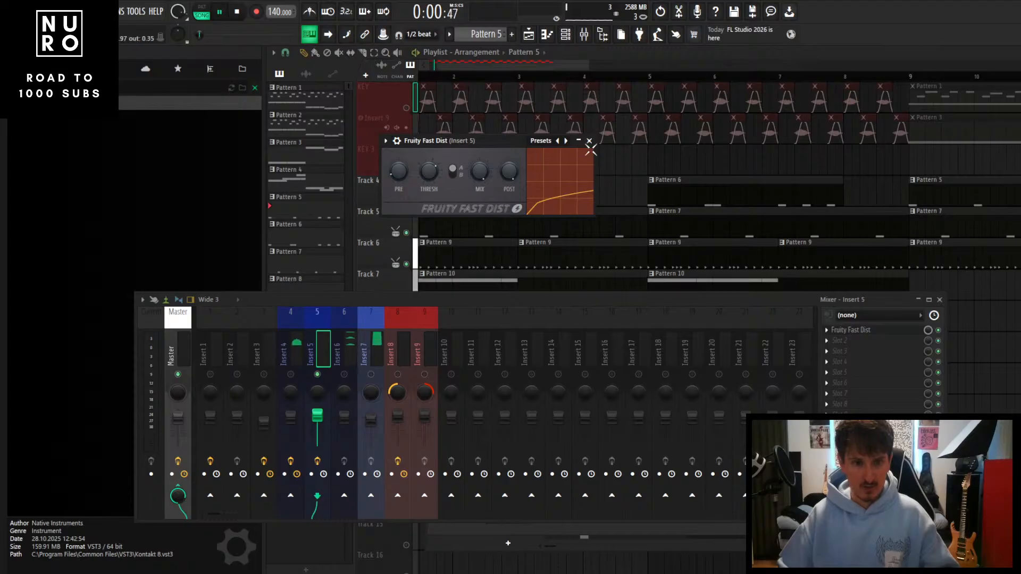
{"action": "left_click", "coordinate": [589, 141]}
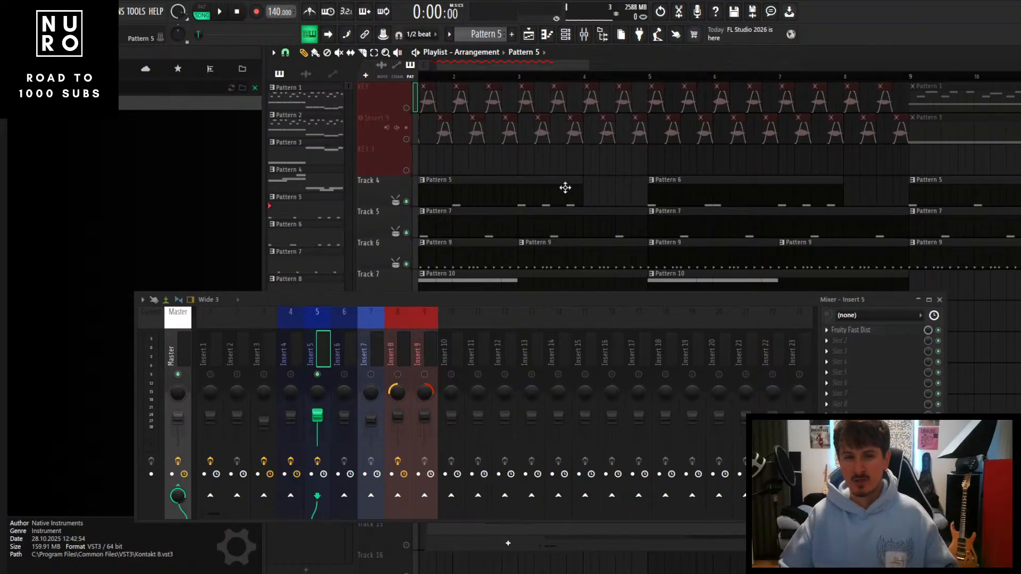
Unmute Insert 6, enlarge the mixer, and raise the insert's volume to 4.4 during playback with Insert 5
{"action": "scroll", "coordinate": [550, 188], "scroll_direction": "down", "scroll_amount": 3}
{"action": "scroll", "coordinate": [415, 154], "scroll_direction": "up", "scroll_amount": 3}
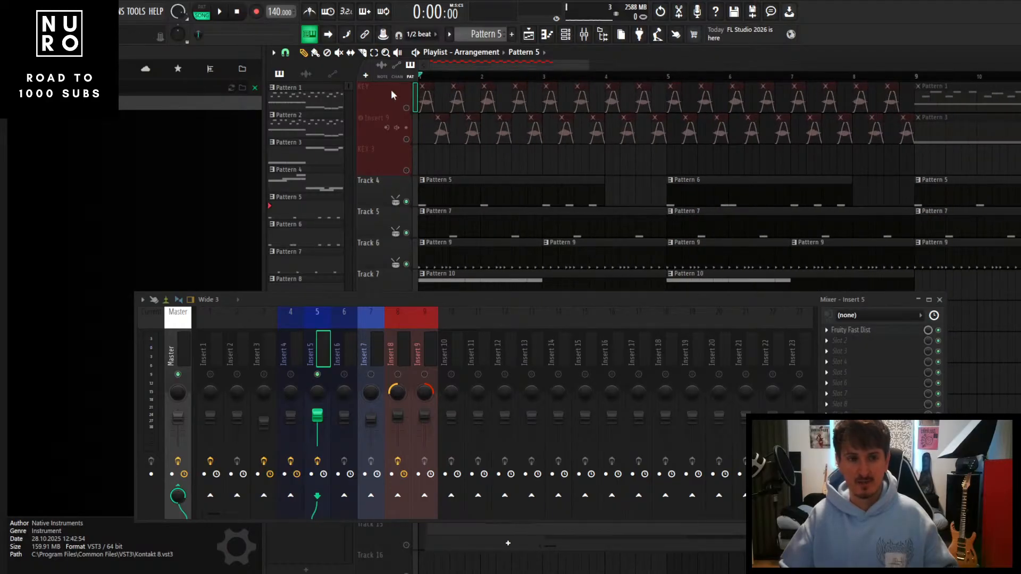
{"action": "key", "text": "space"}
{"action": "scroll", "coordinate": [453, 183], "scroll_direction": "down", "scroll_amount": 2}
{"action": "key", "text": "space"}
{"action": "left_click", "coordinate": [344, 374]}
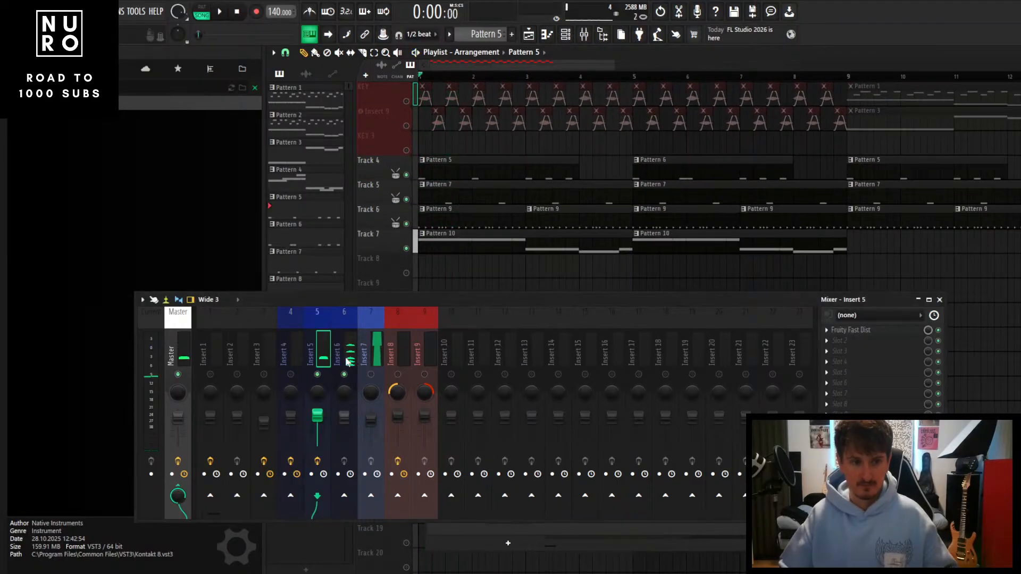
{"action": "left_click", "coordinate": [346, 362]}
{"action": "key", "text": "space"}
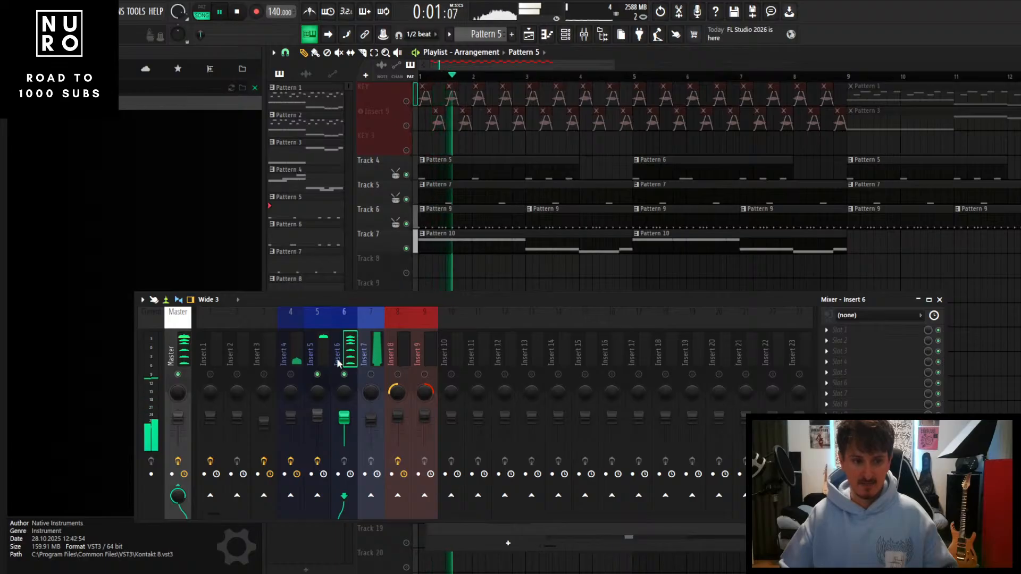
{"action": "double_click", "coordinate": [433, 304]}
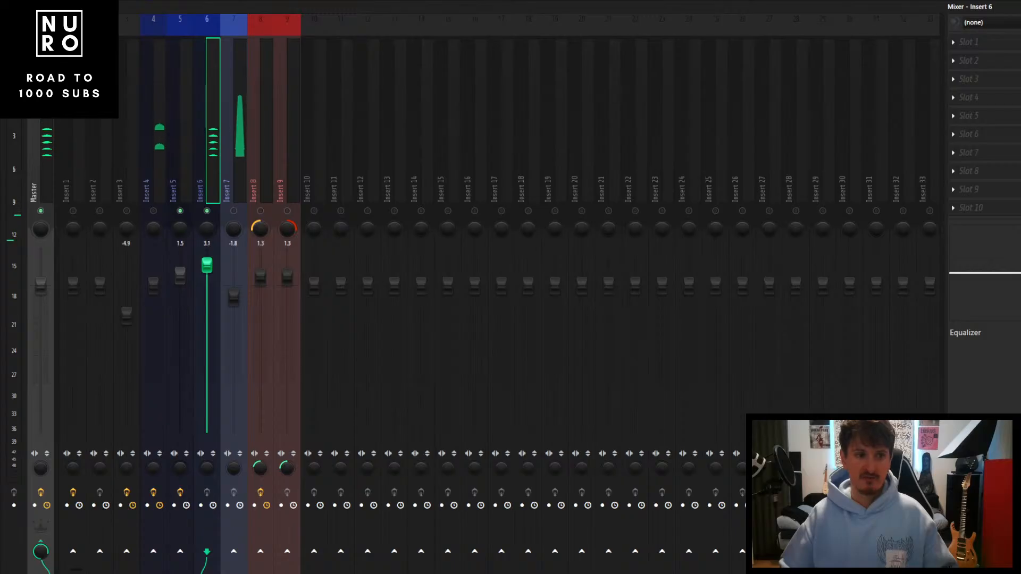
{"action": "left_click_drag", "start_coordinate": [207, 265], "coordinate": [207, 256]}
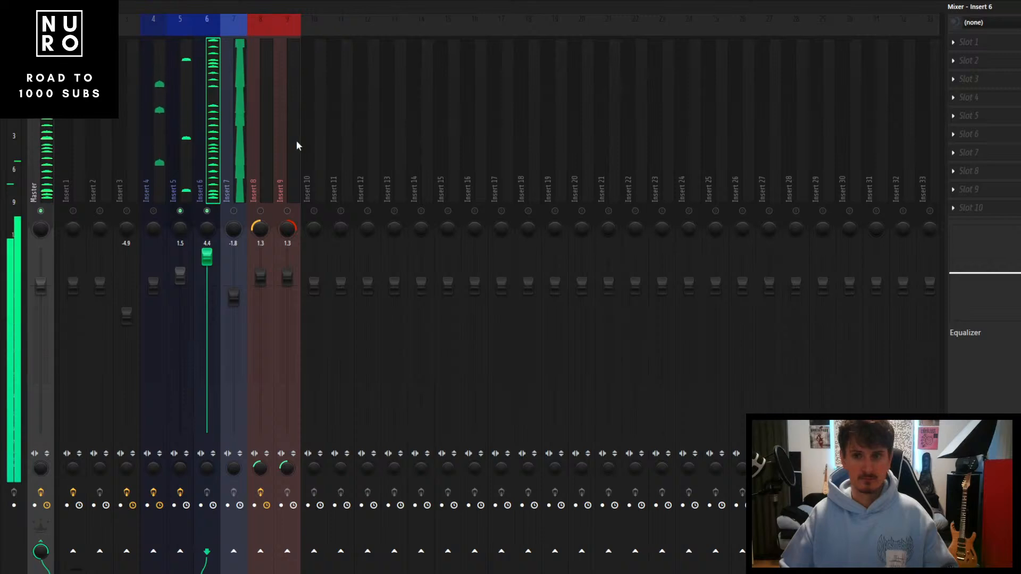
Load Fruity Parametric EQ 2 in slot 3 of Insert 6 and slightly boost its high-shelf band
{"action": "left_click", "coordinate": [970, 78]}
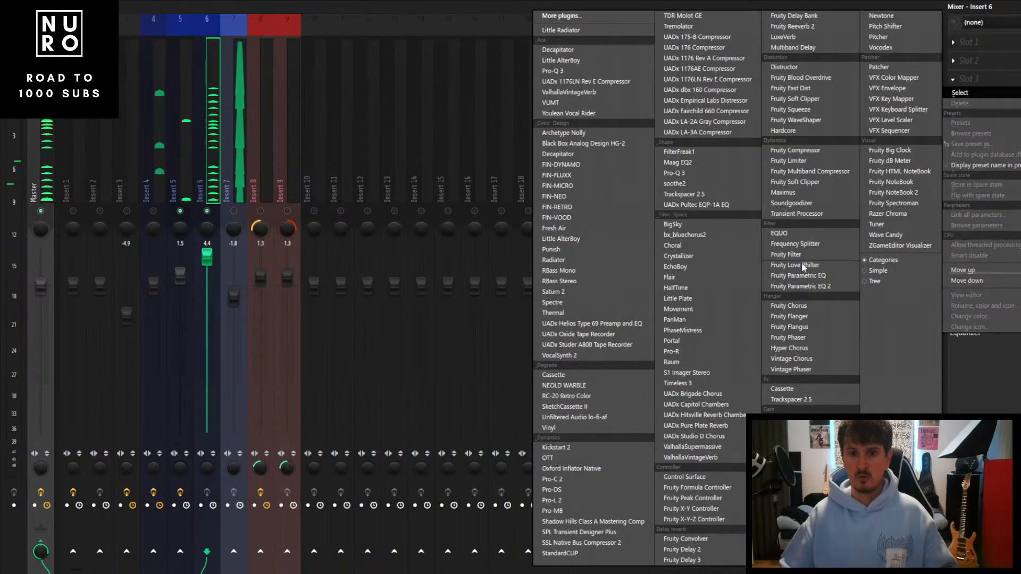
{"action": "left_click", "coordinate": [800, 286]}
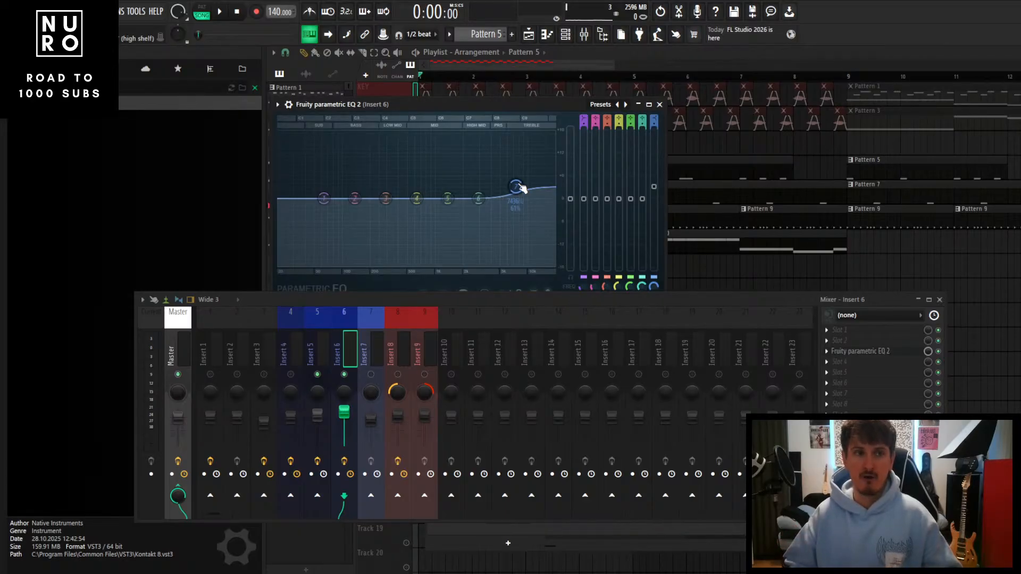
Compare Insert 6's high-shelf band flat and slightly boosted in Fruity Parametric EQ 2 during repeated playback
{"action": "key", "text": "space"}
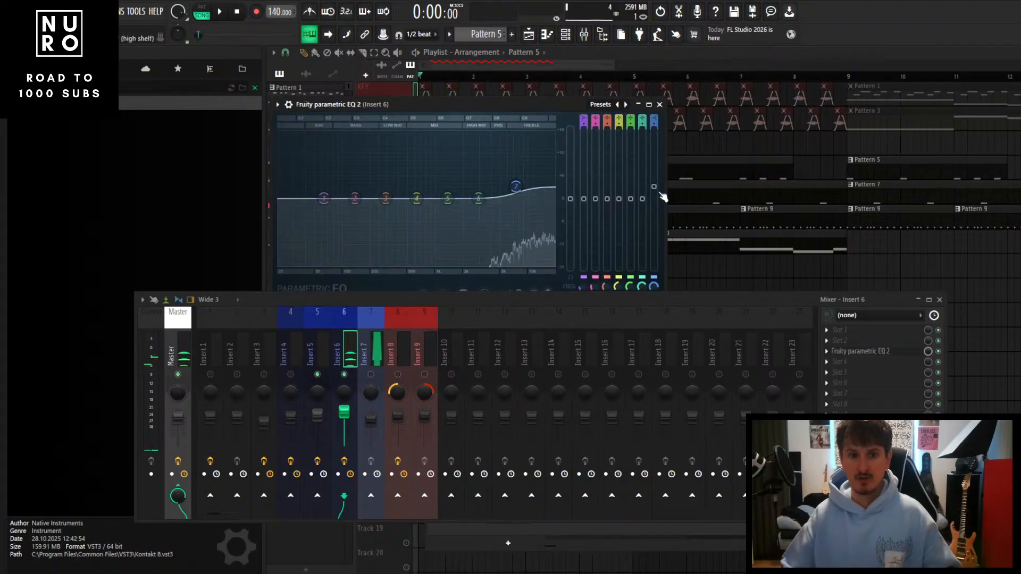
{"action": "key", "text": "space"}
{"action": "left_click_drag", "start_coordinate": [654, 187], "coordinate": [653, 199]}
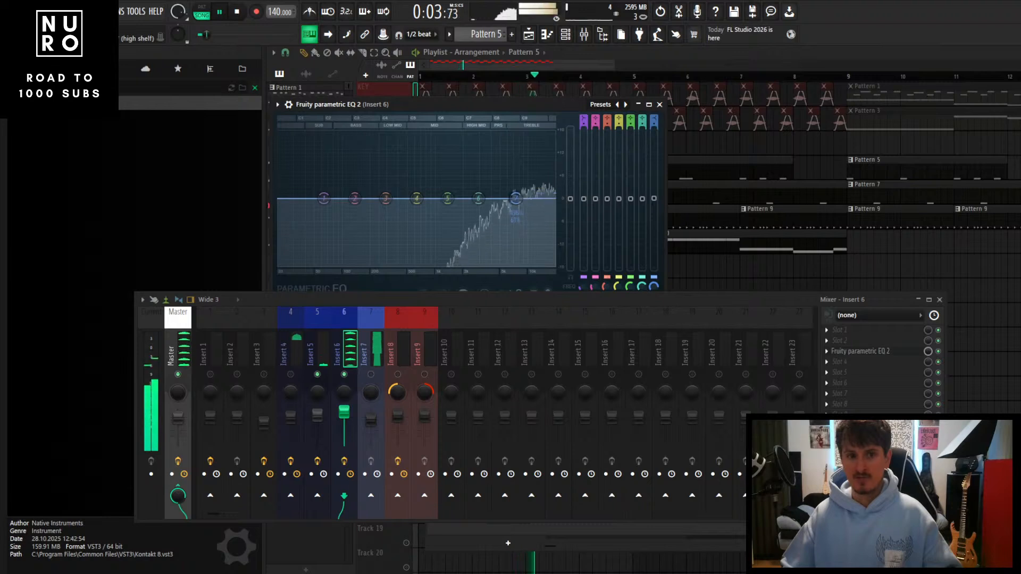
{"action": "left_click_drag", "start_coordinate": [654, 199], "coordinate": [654, 182]}
{"action": "left_click_drag", "start_coordinate": [529, 107], "coordinate": [526, 107]}
{"action": "key", "text": "space"}
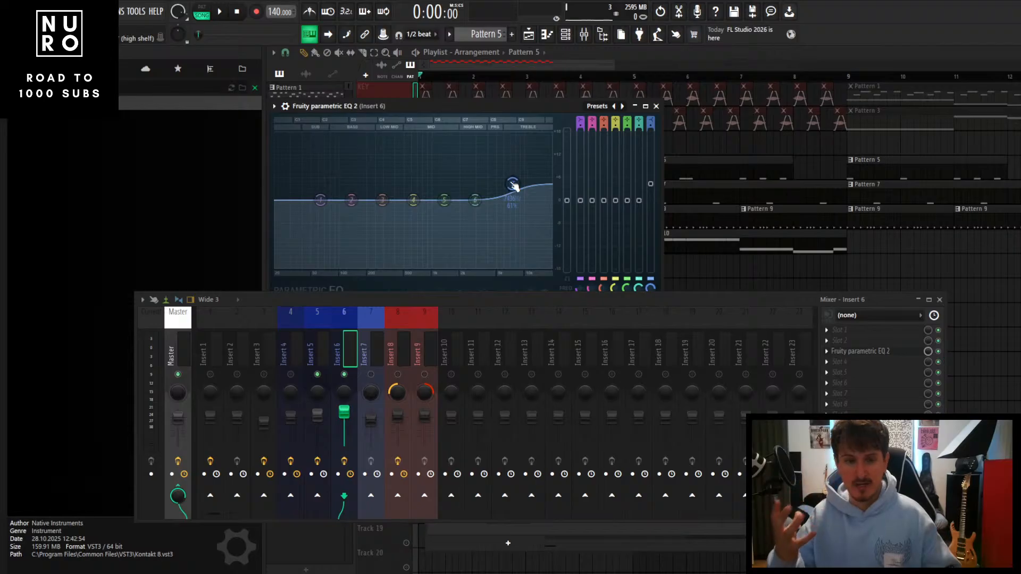
{"action": "key", "text": "space"}
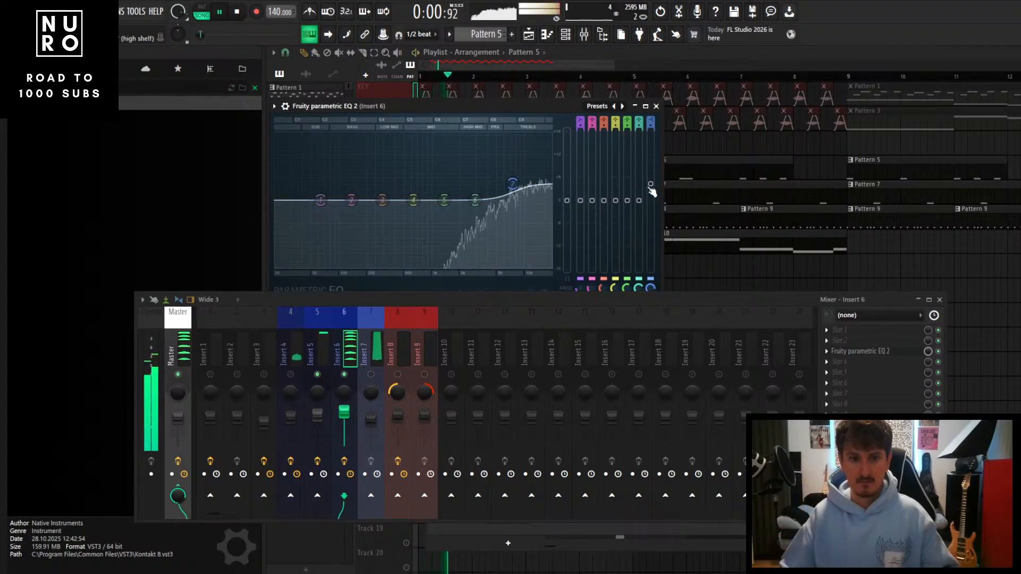
{"action": "key", "text": "space"}
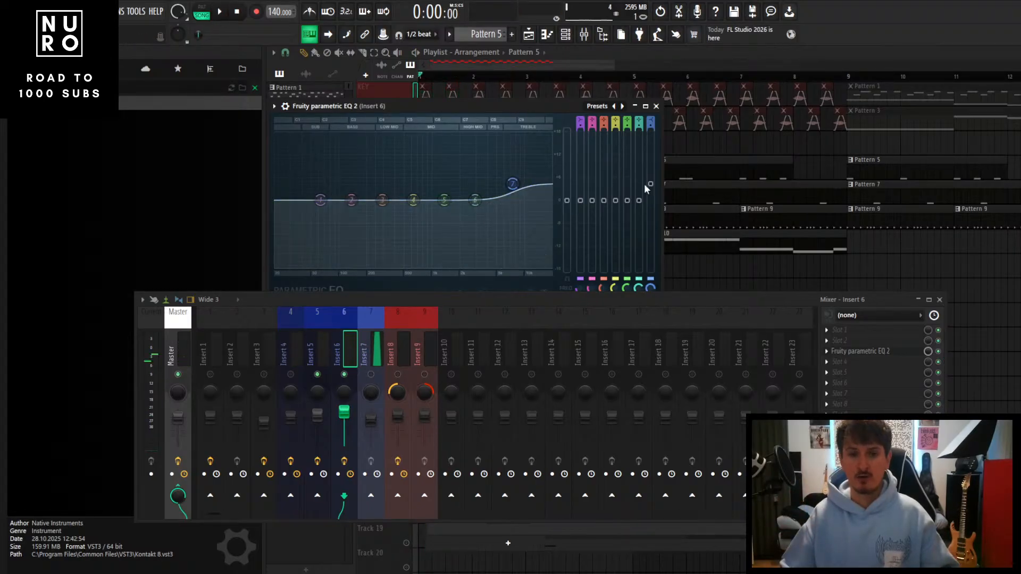
Try a much stronger high-shelf boost on Insert 6 in Fruity Parametric EQ 2 and play the result
{"action": "left_click_drag", "start_coordinate": [650, 178], "coordinate": [650, 174]}
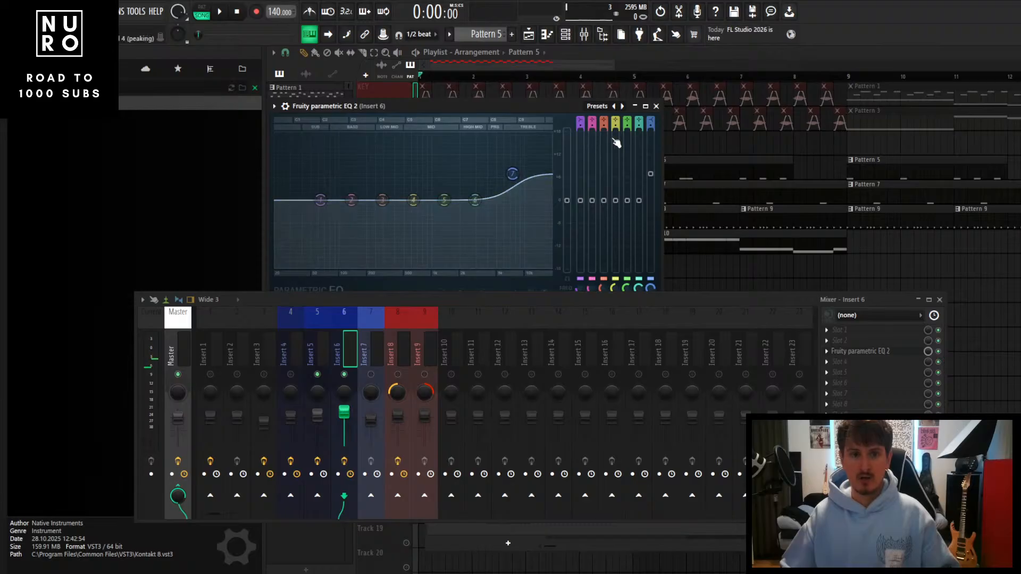
{"action": "left_click_drag", "start_coordinate": [575, 107], "coordinate": [587, 100]}
{"action": "key", "text": "space"}
{"action": "left_click_drag", "start_coordinate": [663, 167], "coordinate": [662, 152]}
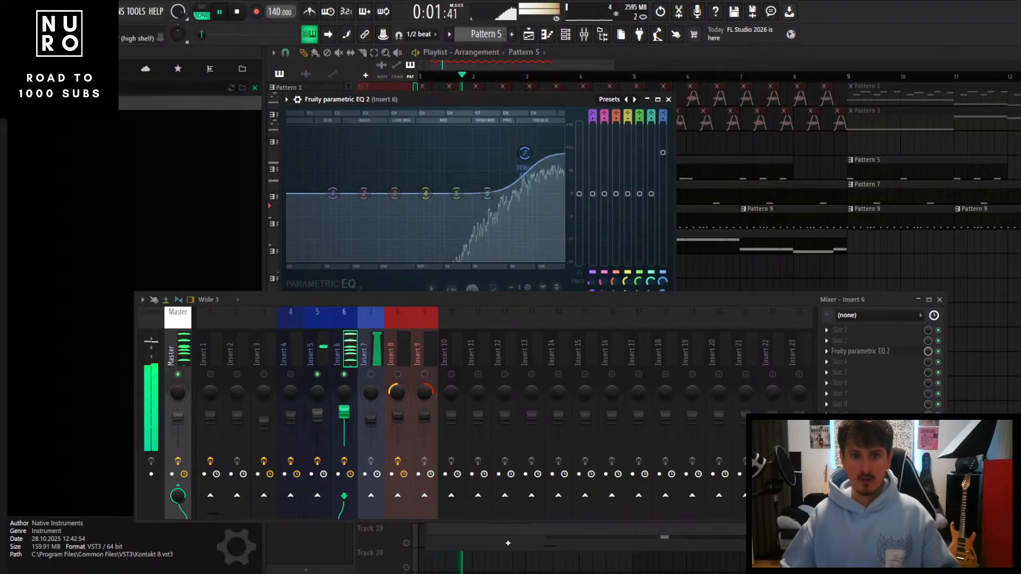
{"action": "left_click_drag", "start_coordinate": [510, 104], "coordinate": [505, 106]}
{"action": "key", "text": "space"}
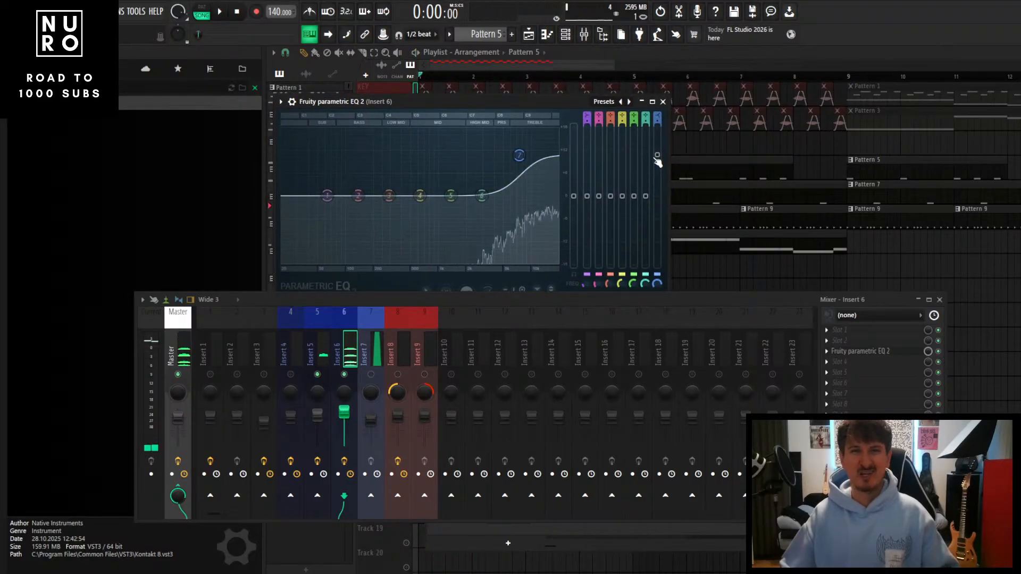
Reduce Insert 6's high-shelf band to a subtle boost during playback, unmute Insert 4, and close the EQ
{"action": "key", "text": "space"}
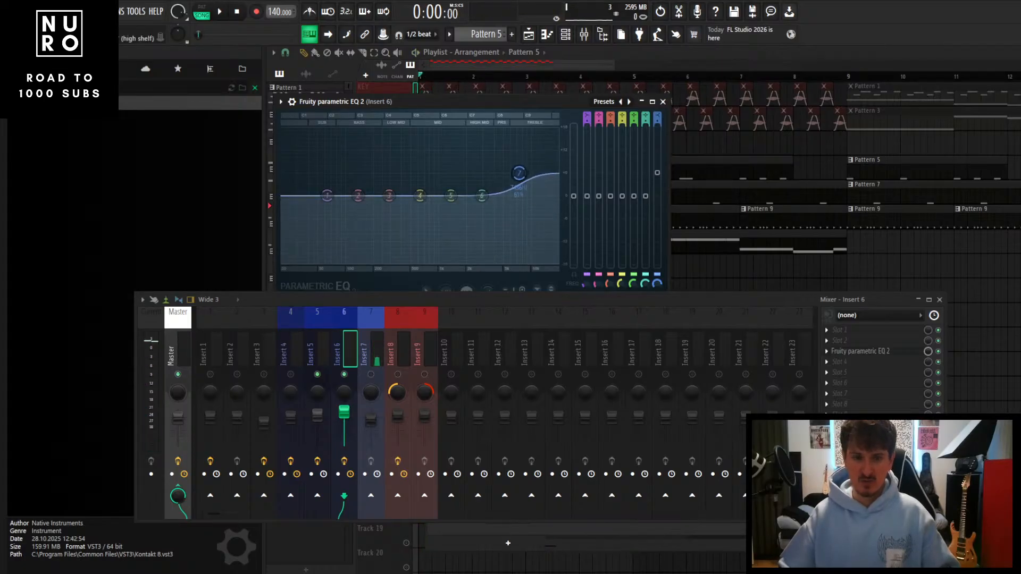
{"action": "key", "text": "space"}
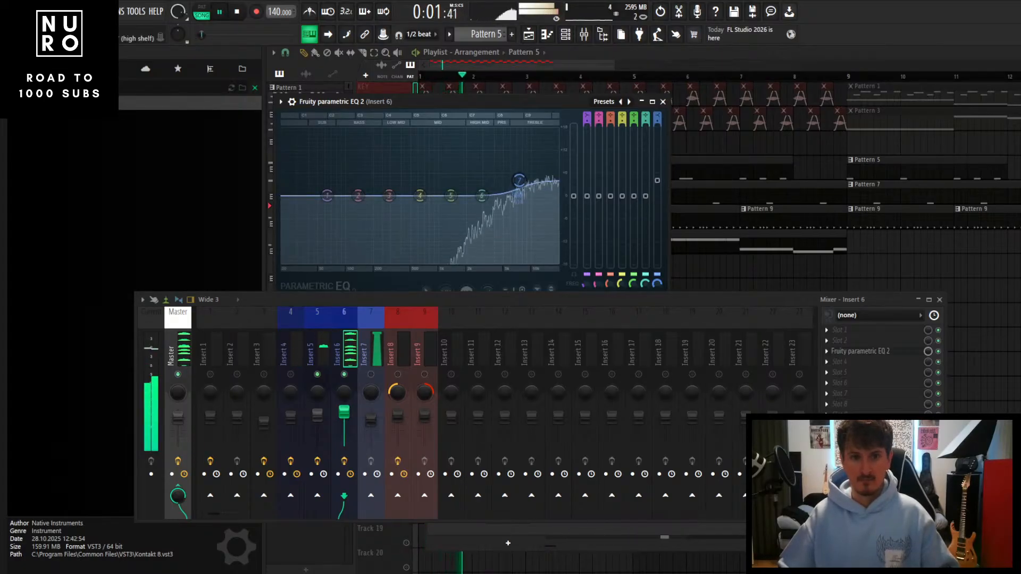
{"action": "key", "text": "space"}
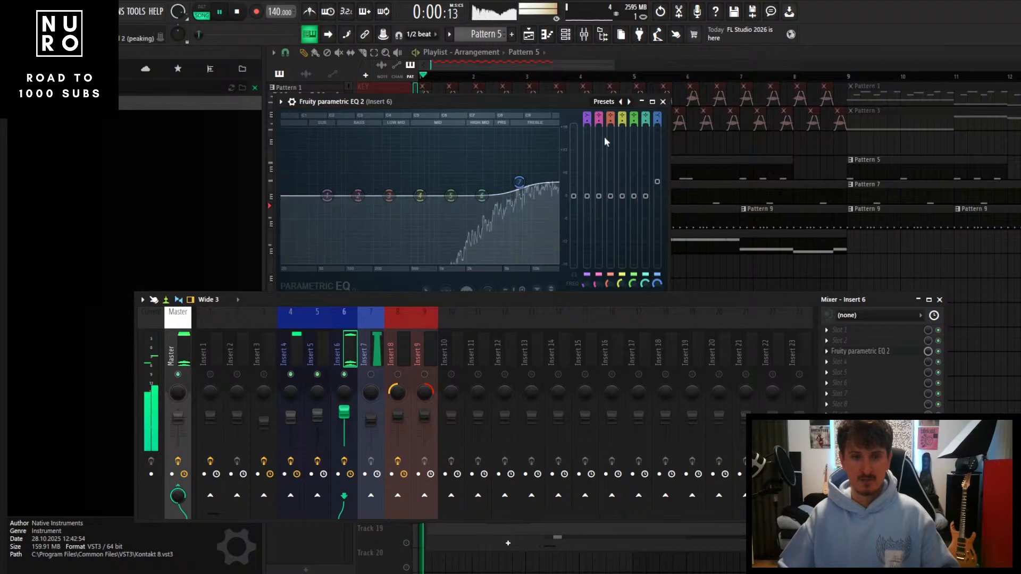
{"action": "left_click", "coordinate": [663, 102]}
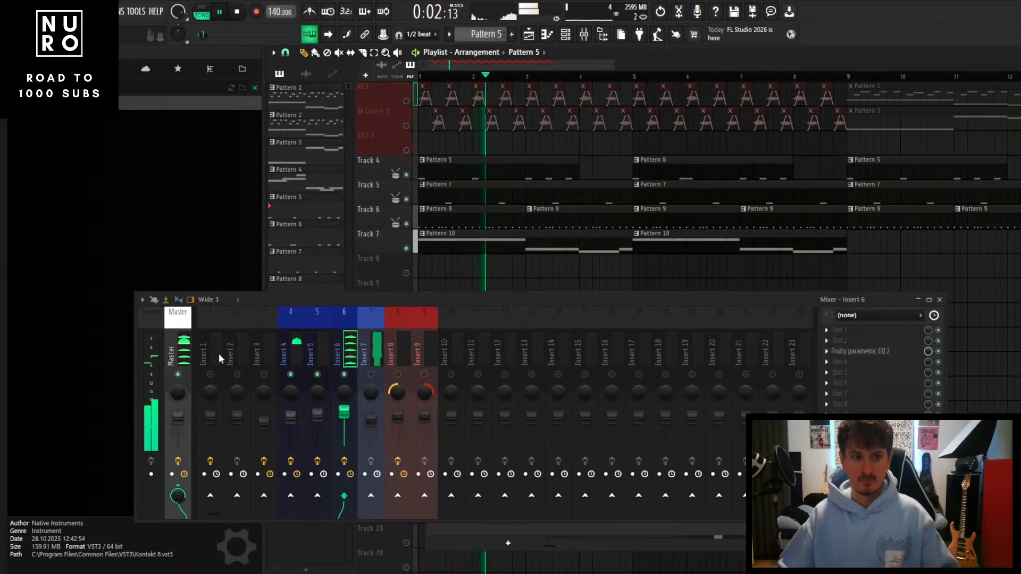
Open ProQ Balance on the Master during playback to examine the spectrum and output level, and close it
{"action": "left_click", "coordinate": [178, 354]}
{"action": "left_click", "coordinate": [848, 341]}
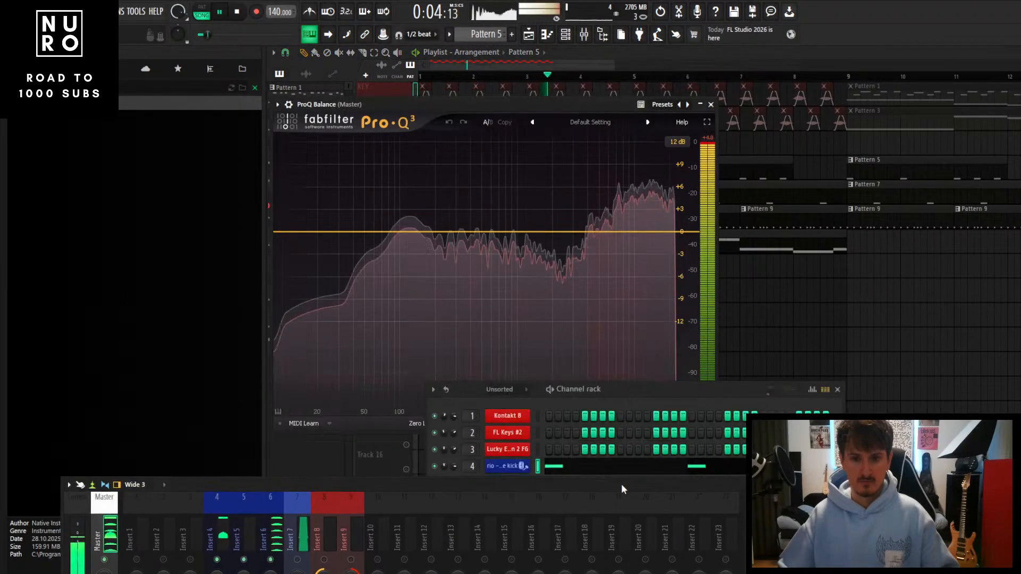
{"action": "key", "text": "F6"}
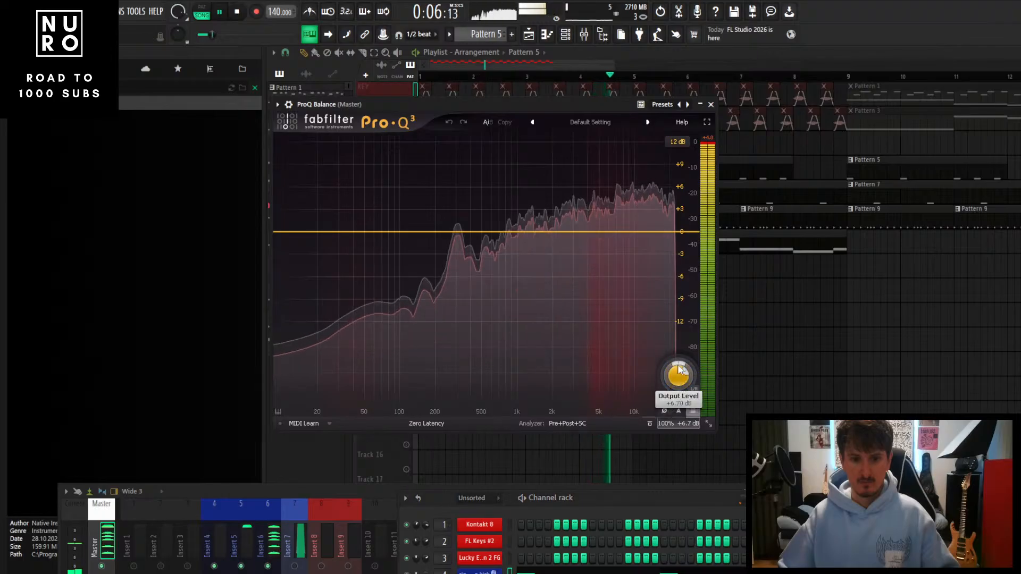
{"action": "left_click", "coordinate": [710, 105]}
Bring the full mixer into view, and unmute Insert 7 and the KEY and Insert 9 playlist tracks
{"action": "scroll", "coordinate": [672, 346], "scroll_direction": "down", "scroll_amount": 1}
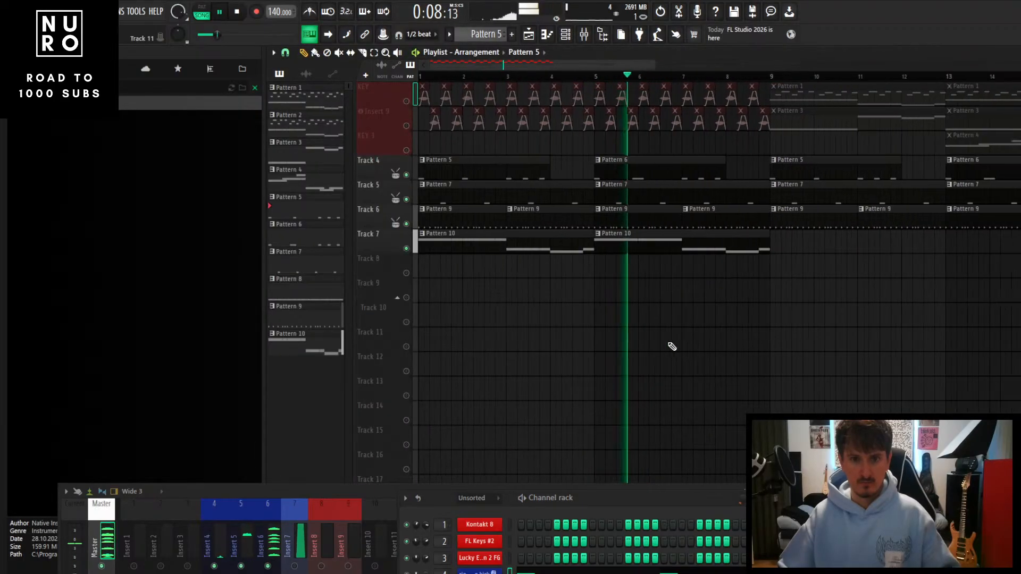
{"action": "scroll", "coordinate": [667, 351], "scroll_direction": "up", "scroll_amount": 2}
{"action": "left_click_drag", "start_coordinate": [377, 489], "coordinate": [517, 343]}
{"action": "key", "text": "space"}
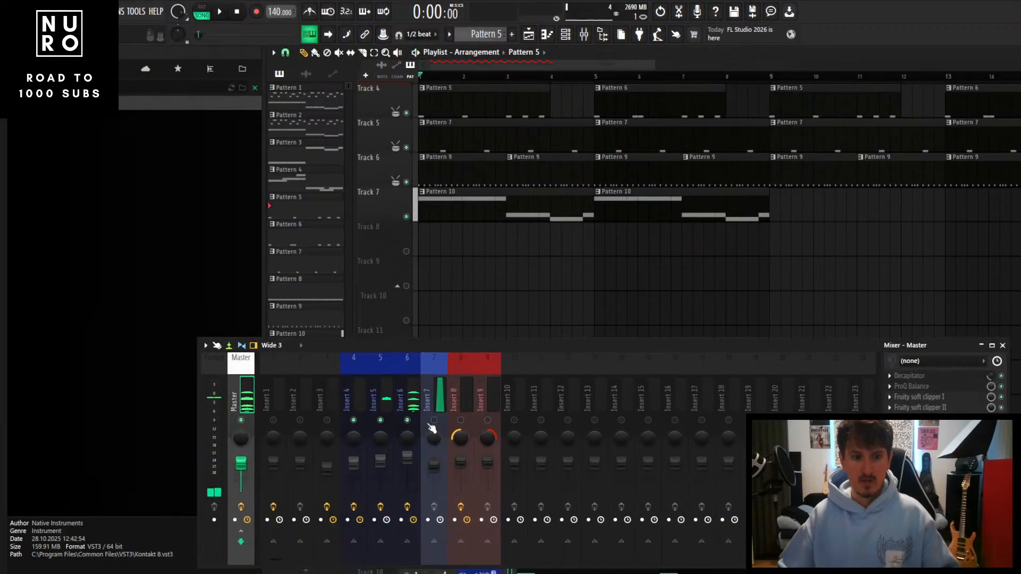
{"action": "left_click", "coordinate": [433, 421]}
{"action": "scroll", "coordinate": [461, 237], "scroll_direction": "up", "scroll_amount": 3}
{"action": "left_click", "coordinate": [406, 112]}
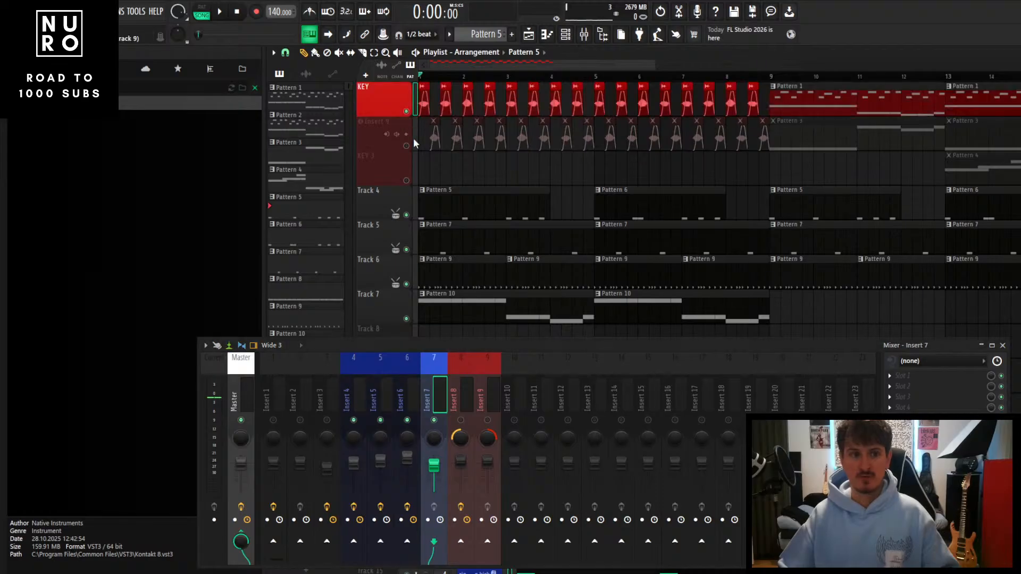
{"action": "left_click", "coordinate": [406, 146]}
Unmute all remaining mixer inserts and restart playback of the full arrangement
{"action": "key", "text": "space"}
{"action": "scroll", "coordinate": [505, 207], "scroll_direction": "down", "scroll_amount": 3}
{"action": "key", "text": "space"}
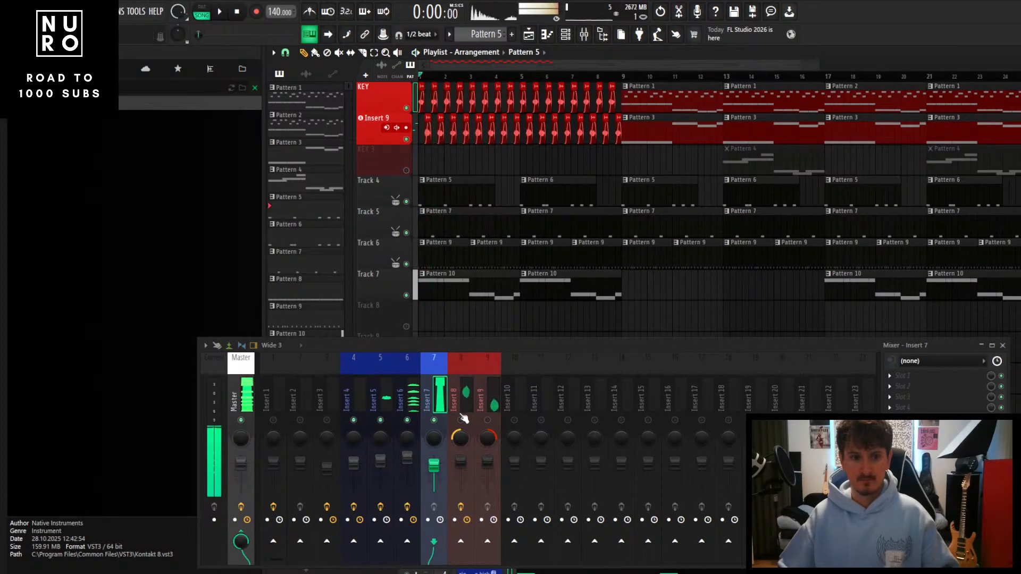
{"action": "left_click", "coordinate": [461, 420]}
{"action": "key", "text": "space"}
{"action": "scroll", "coordinate": [485, 287], "scroll_direction": "down", "scroll_amount": 2}
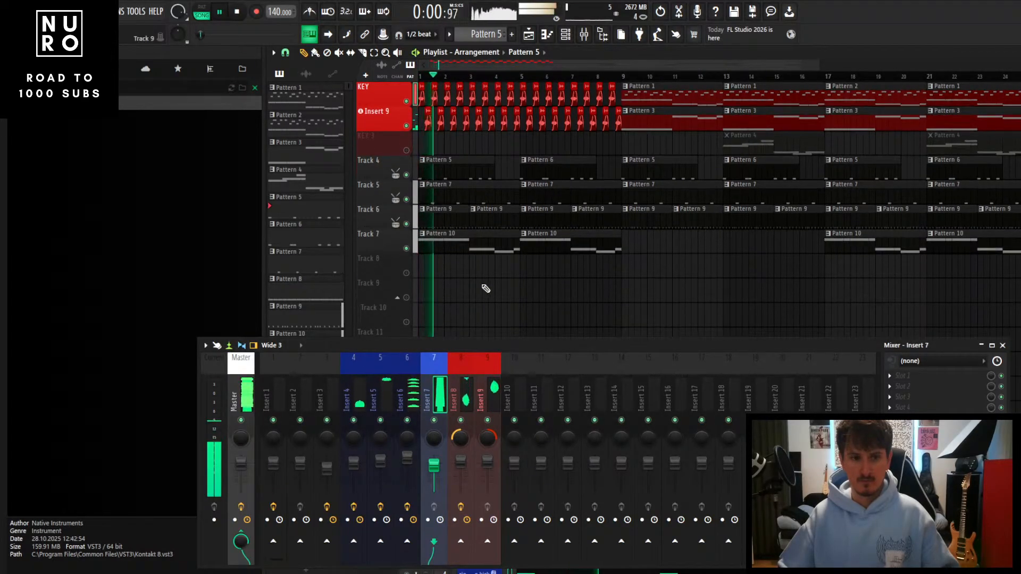
Select Inserts 8 and 9 together and lower their volume slightly while the arrangement plays
{"action": "left_click", "coordinate": [458, 407]}
{"action": "left_click", "coordinate": [483, 408], "text": "ctrl+shift"}
{"action": "left_click_drag", "start_coordinate": [487, 462], "coordinate": [487, 468]}
{"action": "left_click", "coordinate": [459, 398]}
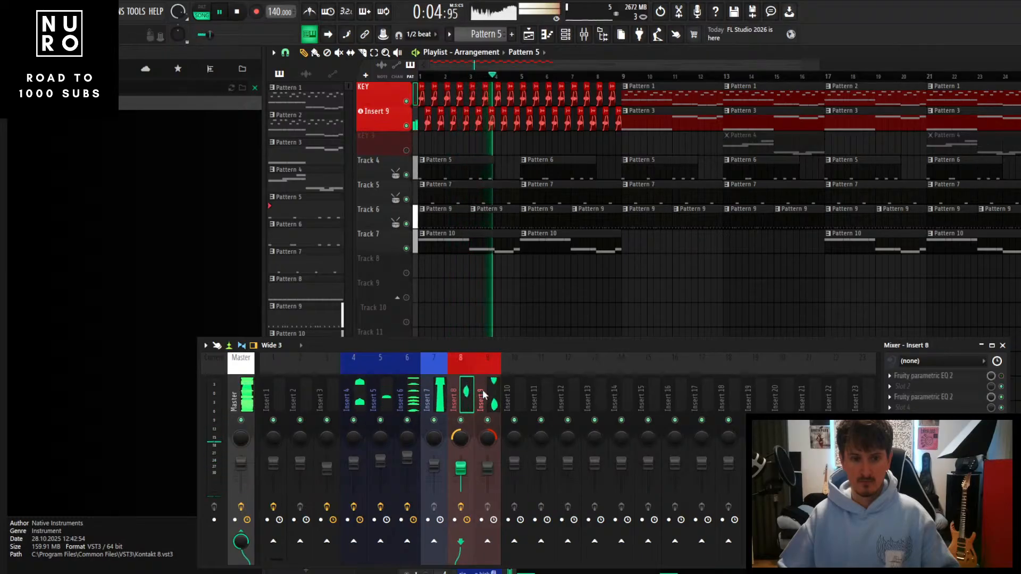
{"action": "left_click", "coordinate": [485, 397]}
{"action": "scroll", "coordinate": [493, 297], "scroll_direction": "up", "scroll_amount": 2}
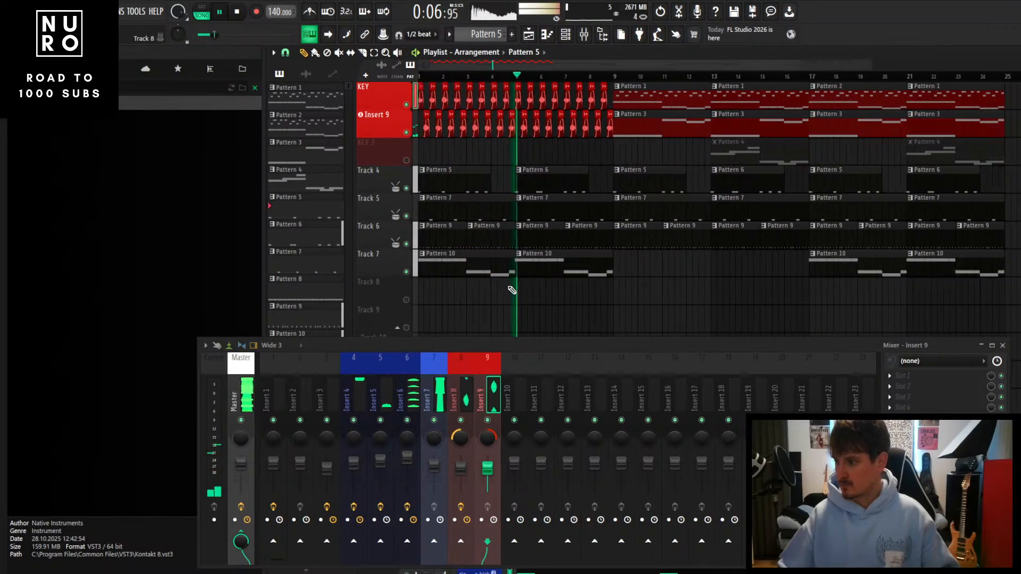
{"action": "scroll", "coordinate": [518, 285], "scroll_direction": "down", "scroll_amount": 2}
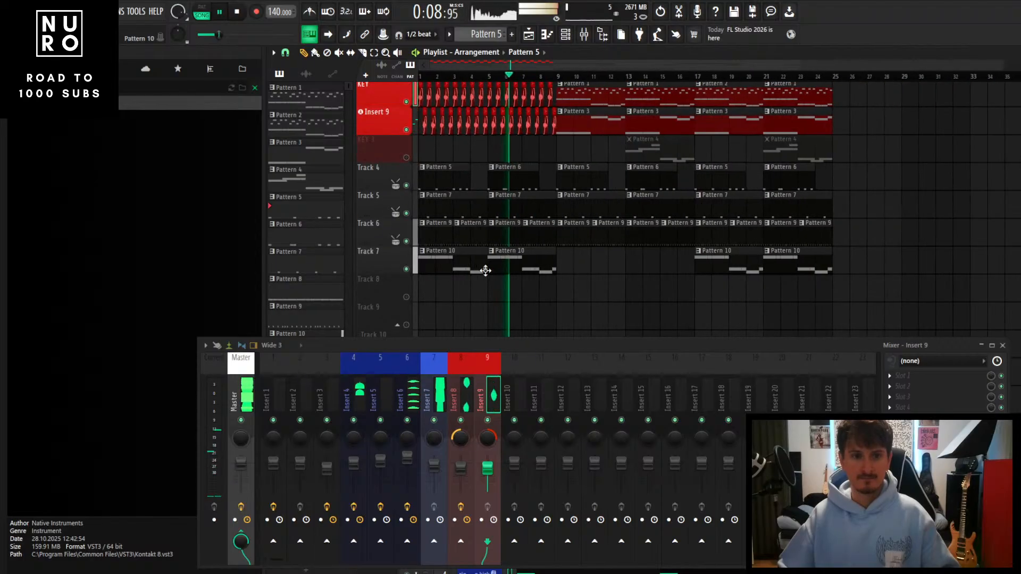
{"action": "scroll", "coordinate": [607, 293], "scroll_direction": "up", "scroll_amount": 2}
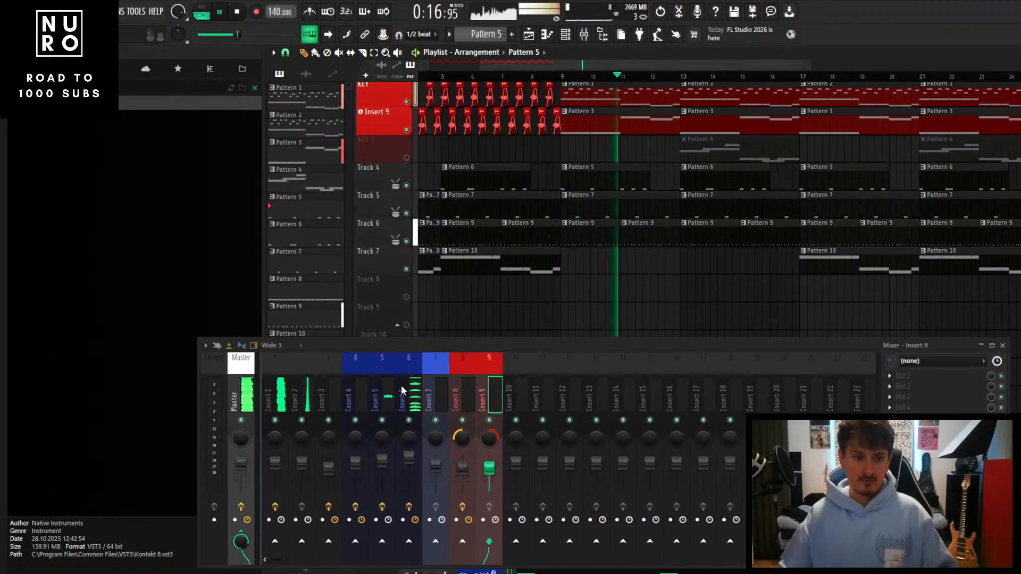
Lower Insert 1's volume slightly during playback, stop, and place the playback start at bar 9
{"action": "left_click_drag", "start_coordinate": [273, 463], "coordinate": [273, 469]}
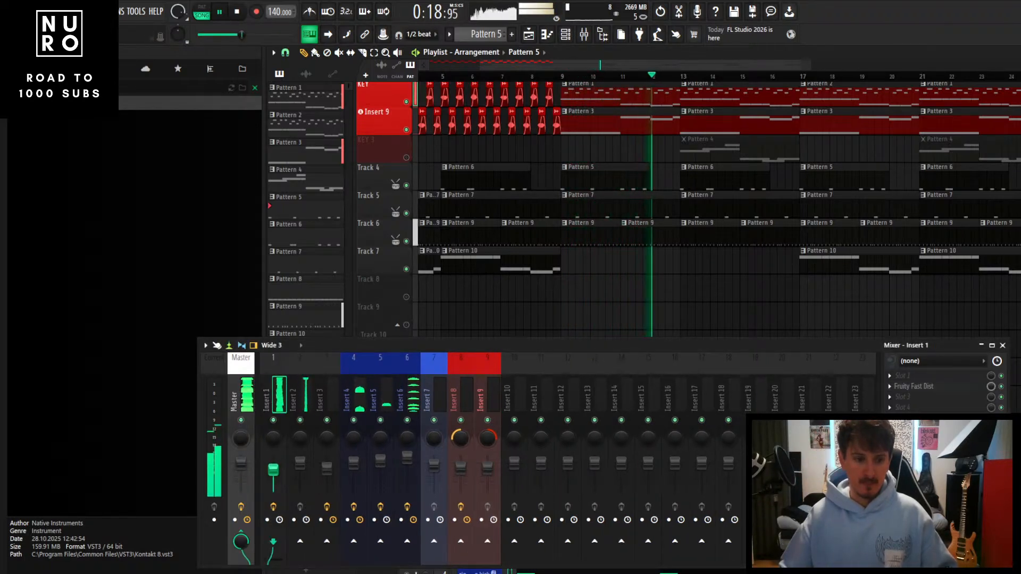
{"action": "key", "text": "space"}
{"action": "scroll", "coordinate": [590, 242], "scroll_direction": "up", "scroll_amount": 3}
{"action": "scroll", "coordinate": [547, 237], "scroll_direction": "up", "scroll_amount": 2}
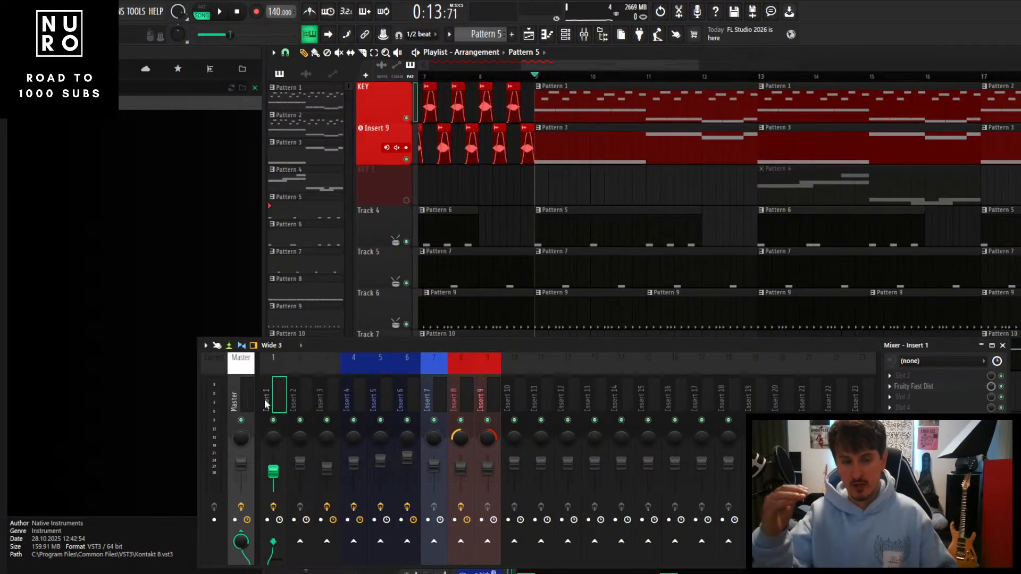
Play the arrangement from bar 9 to check the balance of the keys and drums
{"action": "key", "text": "space"}
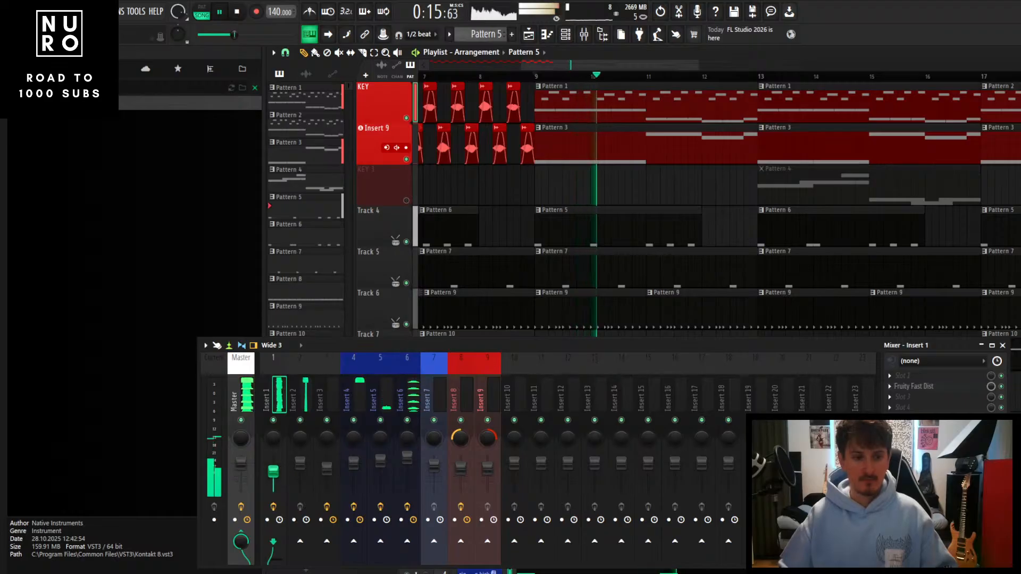
{"action": "scroll", "coordinate": [587, 236], "scroll_direction": "down", "scroll_amount": 2}
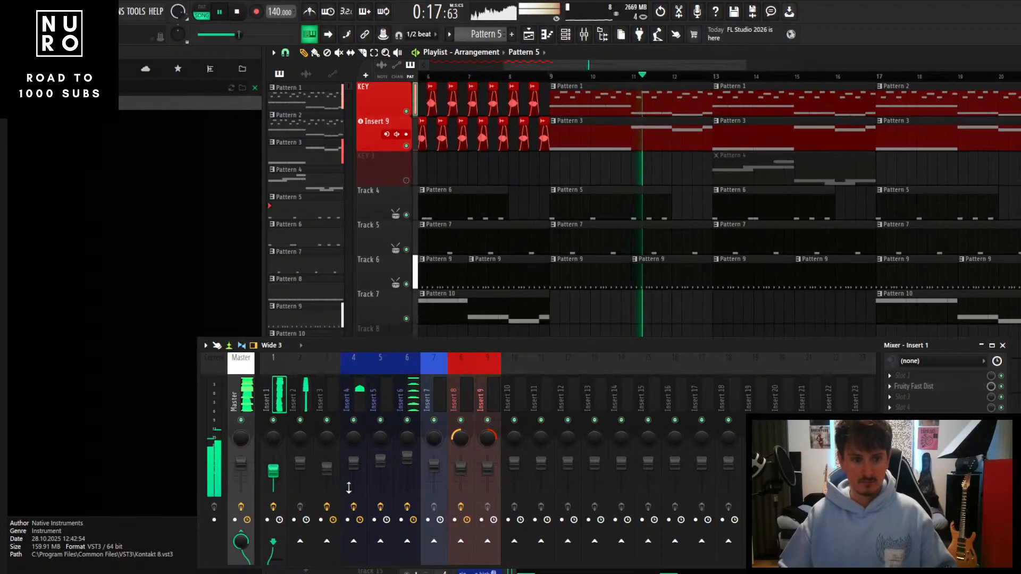
{"action": "scroll", "coordinate": [653, 244], "scroll_direction": "down", "scroll_amount": 2}
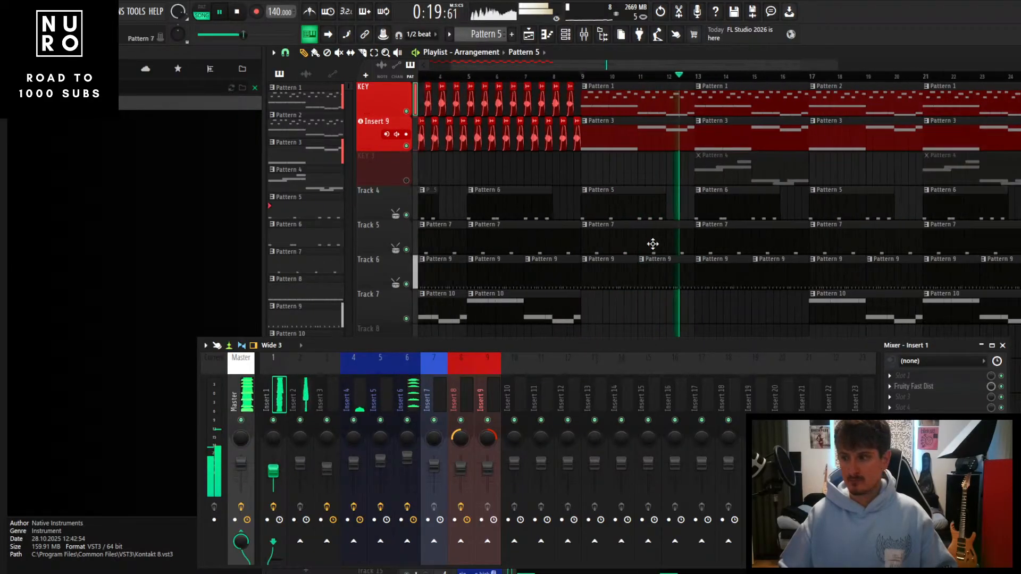
{"action": "scroll", "coordinate": [653, 244], "scroll_direction": "down", "scroll_amount": 3}
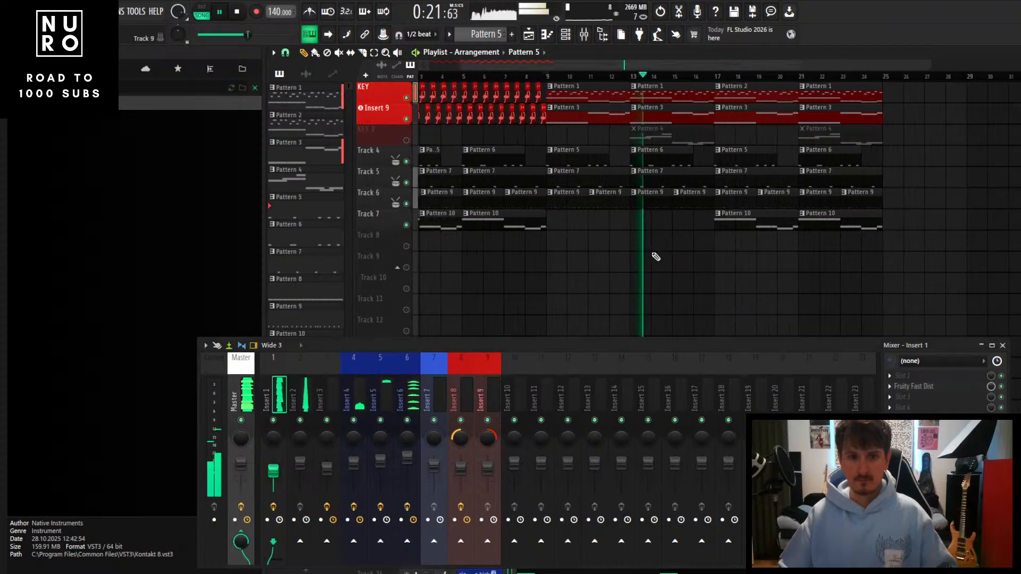
{"action": "scroll", "coordinate": [652, 255], "scroll_direction": "down", "scroll_amount": 2}
{"action": "key", "text": "space"}
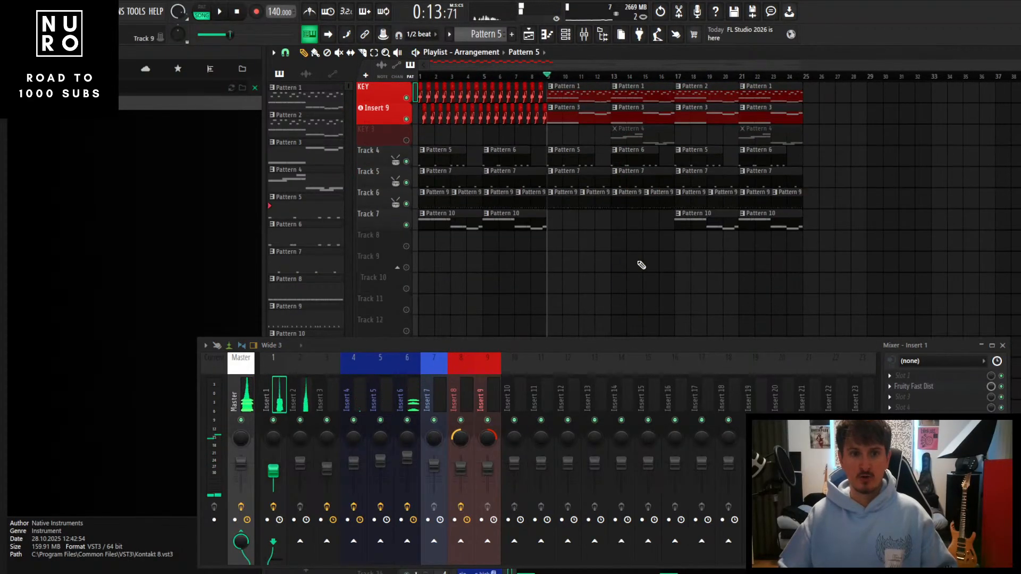
Save the project and select Insert 8 in the mixer
{"action": "left_click", "coordinate": [11, 12]}
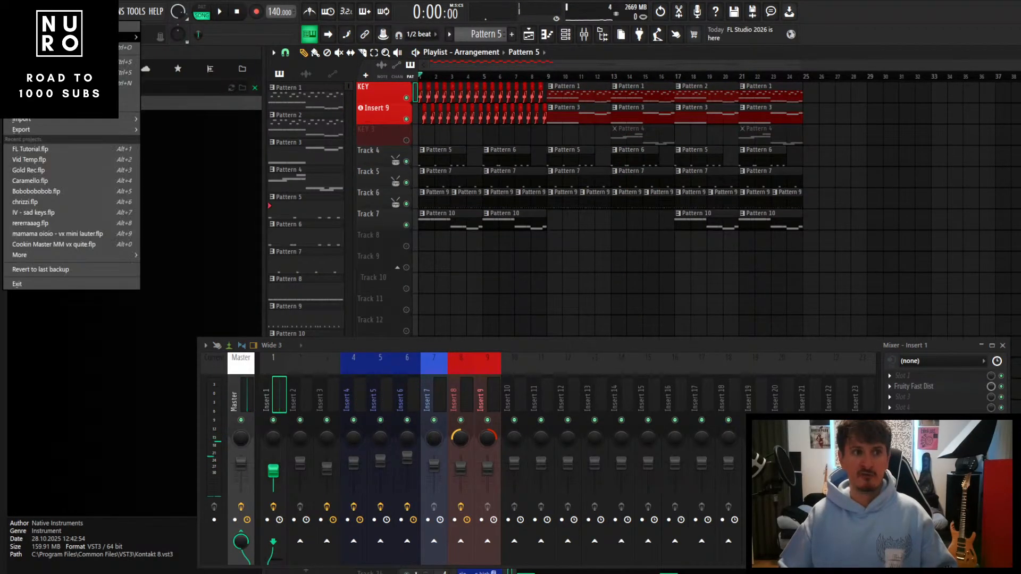
{"action": "left_click", "coordinate": [32, 62]}
{"action": "left_click", "coordinate": [455, 385]}
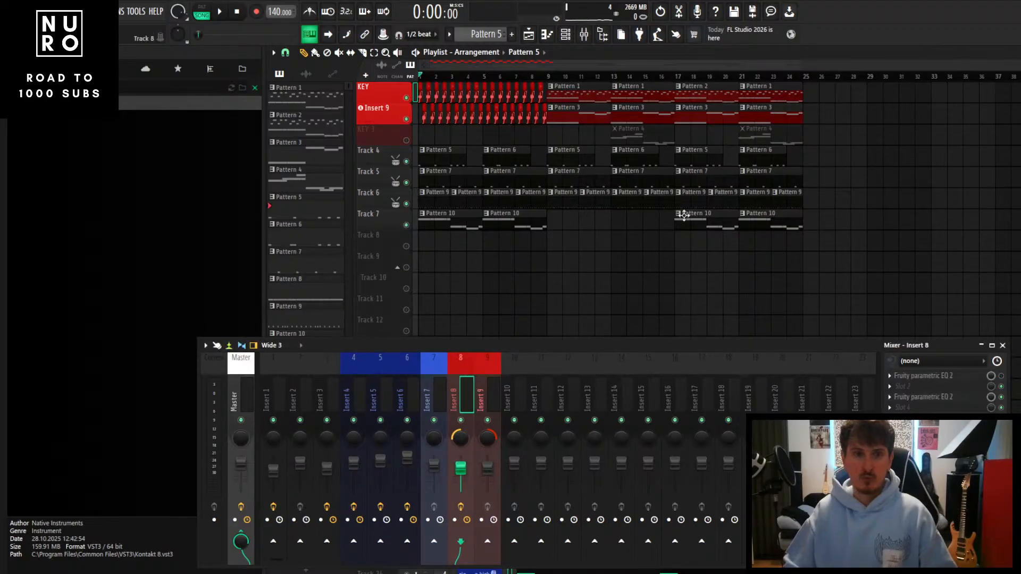
Open the Kontakt 8 instrument from the channel rack and arrange the windows so its Dark Winston piano is fully in view
{"action": "key", "text": "F6"}
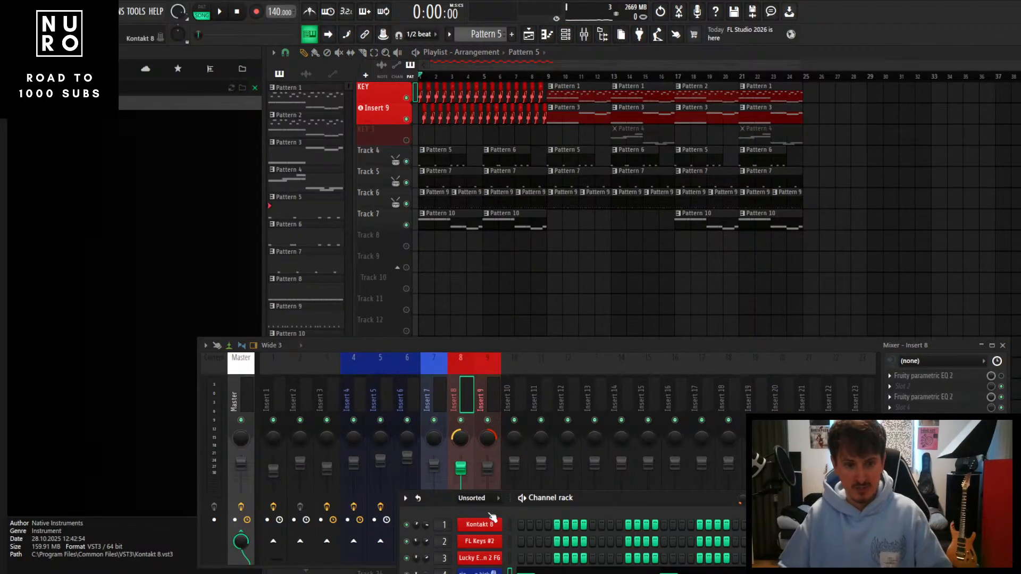
{"action": "left_click", "coordinate": [481, 525]}
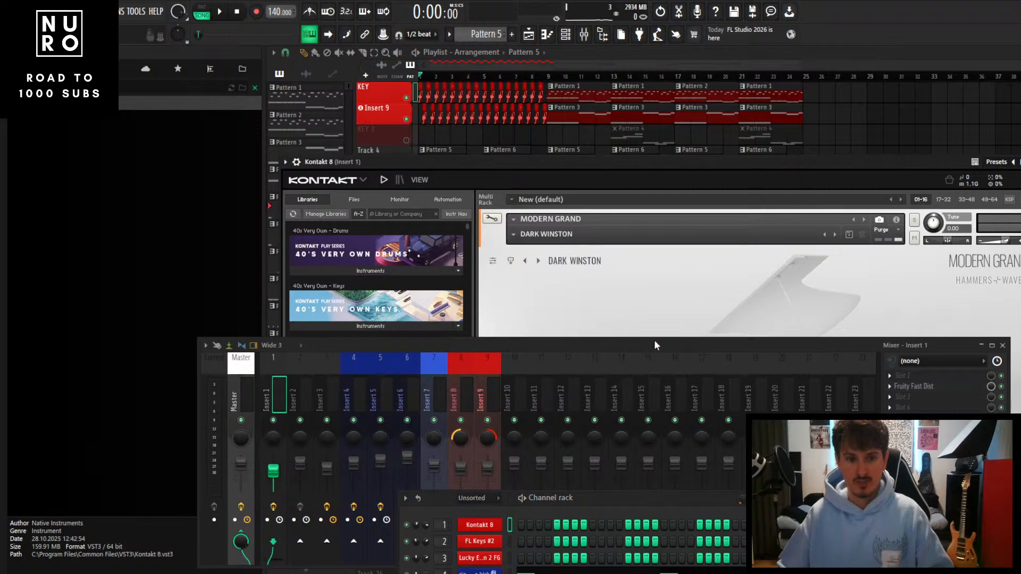
{"action": "left_click_drag", "start_coordinate": [667, 341], "coordinate": [640, 554]}
{"action": "left_click_drag", "start_coordinate": [745, 162], "coordinate": [687, 69]}
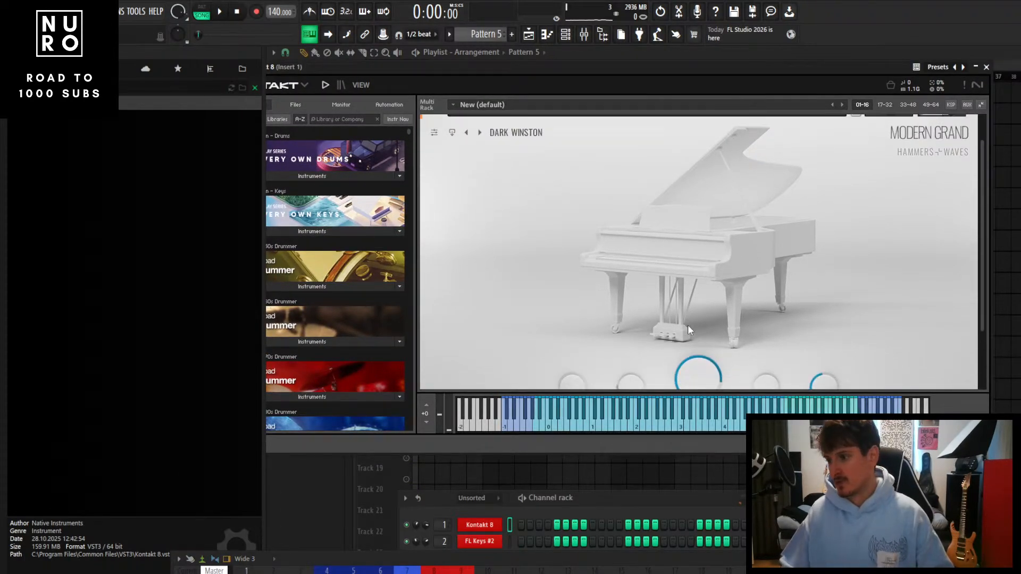
Close the Kontakt 8 window and switch to YouTube in the browser to play "Monochrome [Music Video]" from the Nuro channel's videos
{"action": "left_click", "coordinate": [987, 68]}
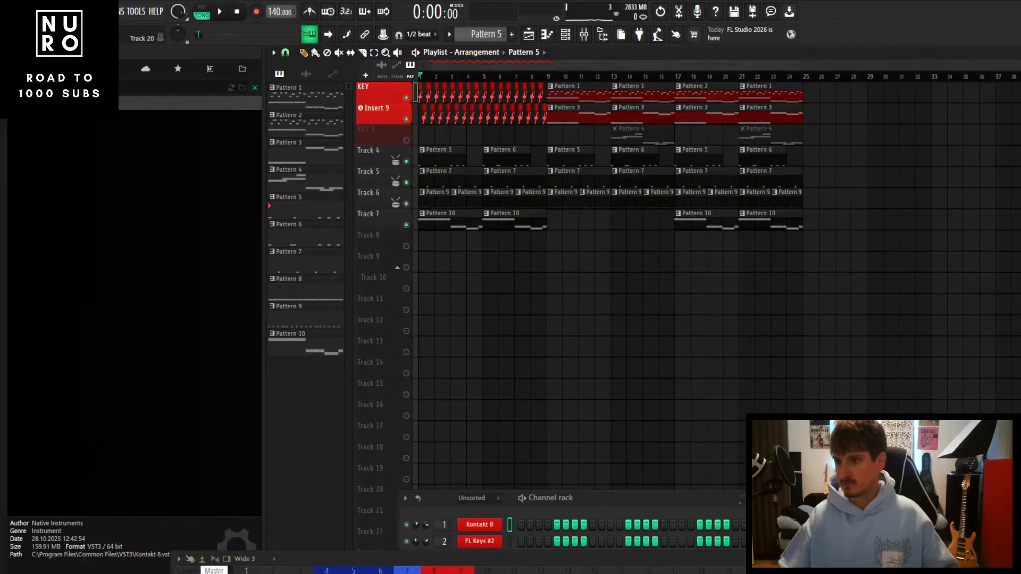
{"action": "key", "text": "alt+Tab"}
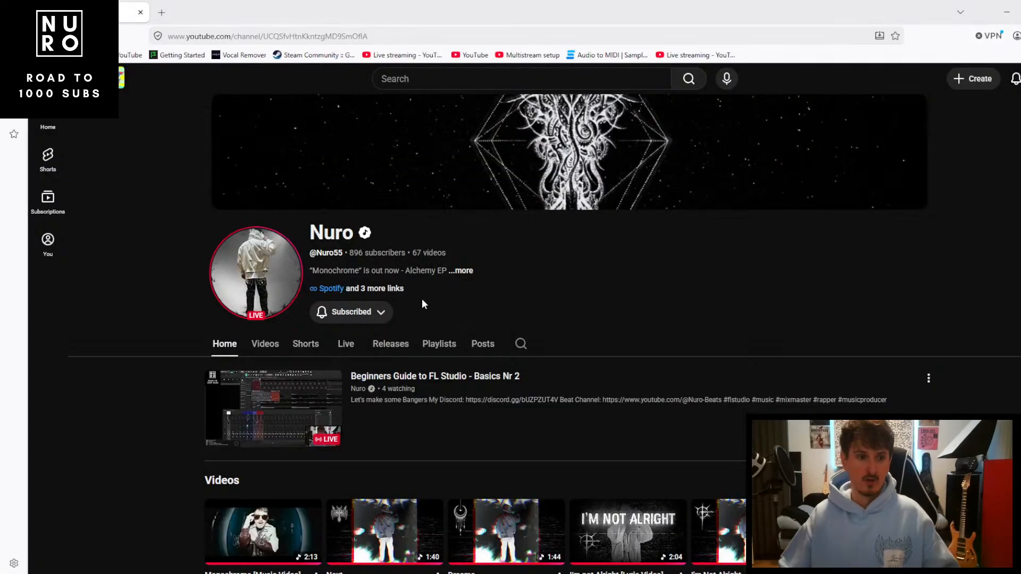
{"action": "left_click", "coordinate": [252, 342]}
{"action": "scroll", "coordinate": [266, 329], "scroll_direction": "down", "scroll_amount": 3}
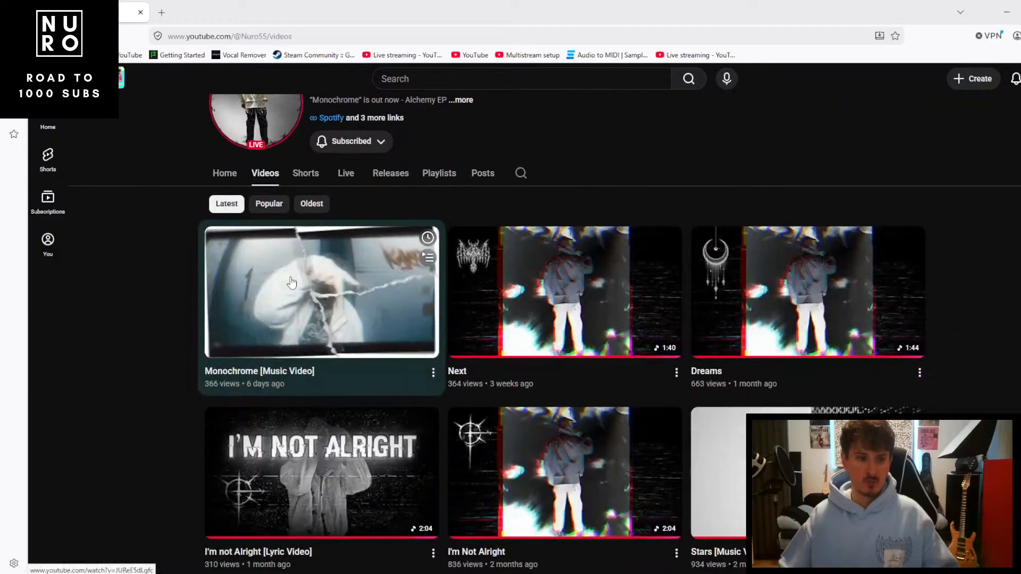
{"action": "left_click", "coordinate": [317, 313]}
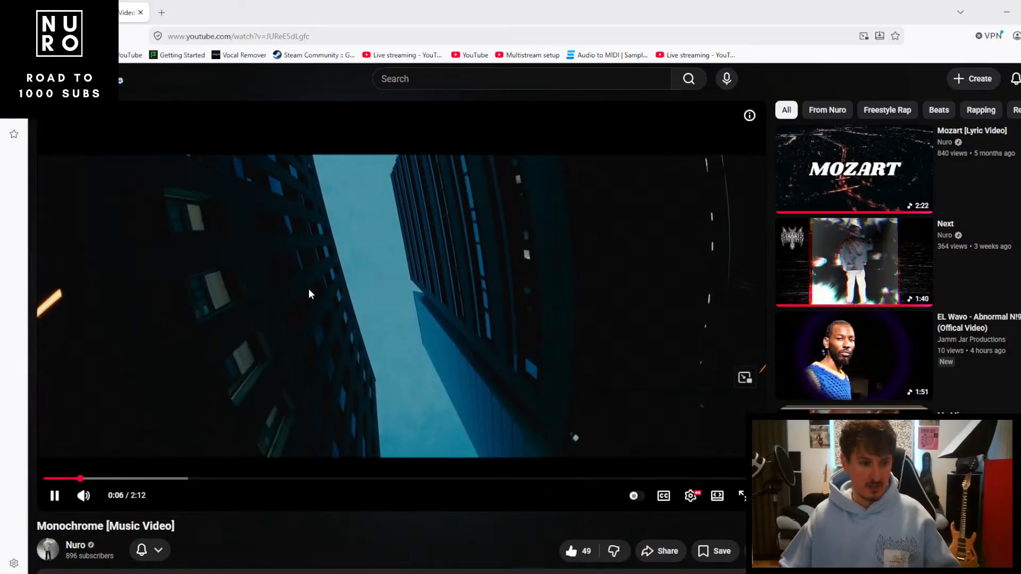
Watch the opening of the Monochrome music video and expand the player to full screen
{"action": "scroll", "coordinate": [312, 286], "scroll_direction": "down", "scroll_amount": 2}
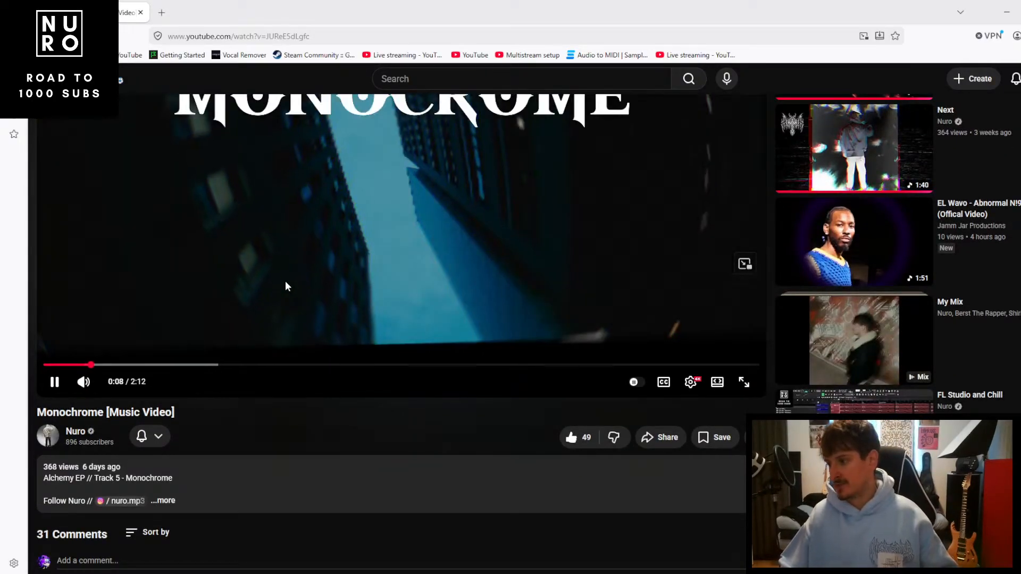
{"action": "scroll", "coordinate": [315, 275], "scroll_direction": "up", "scroll_amount": 2}
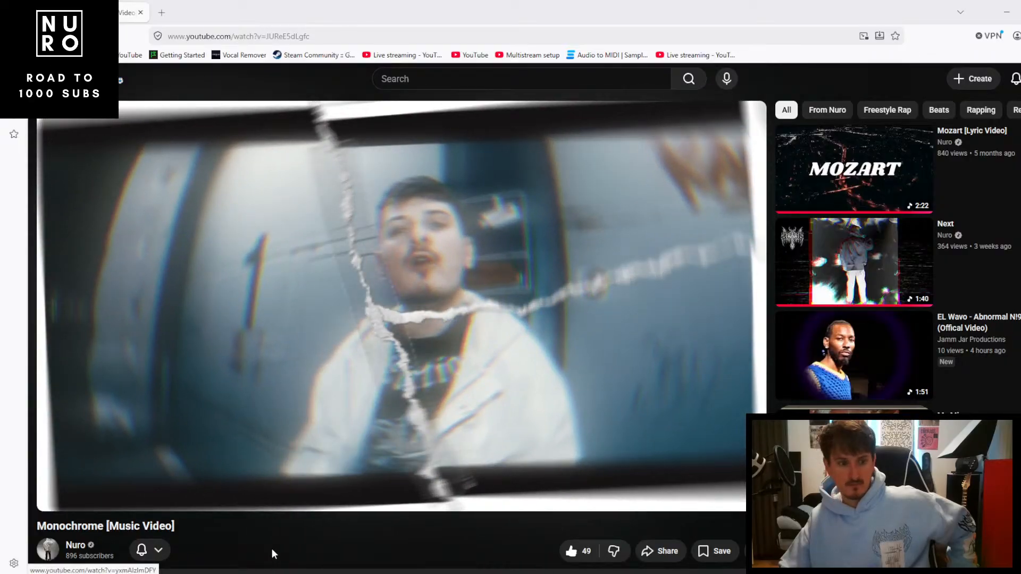
{"action": "mouse_move", "coordinate": [103, 502]}
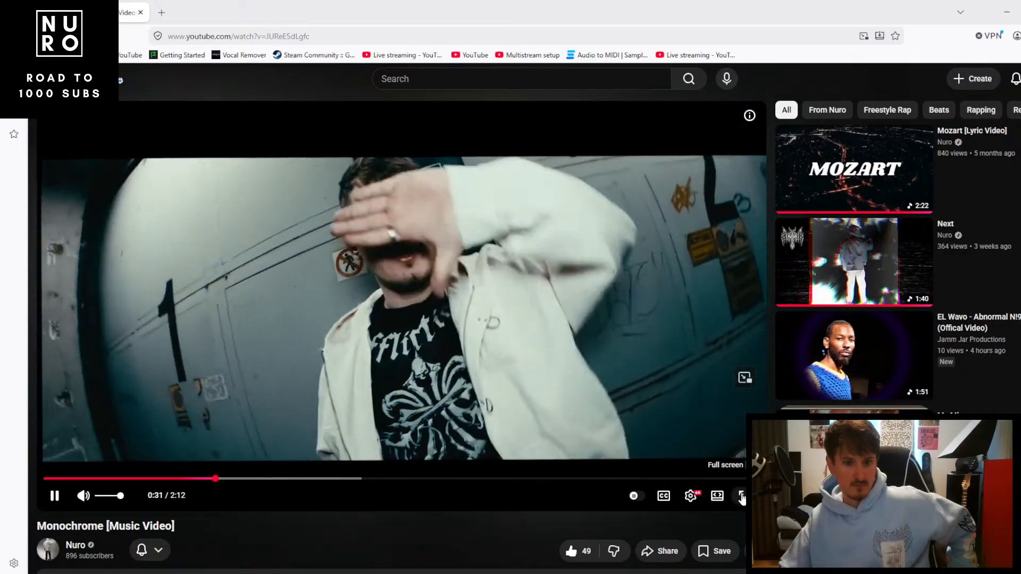
{"action": "left_click", "coordinate": [742, 496]}
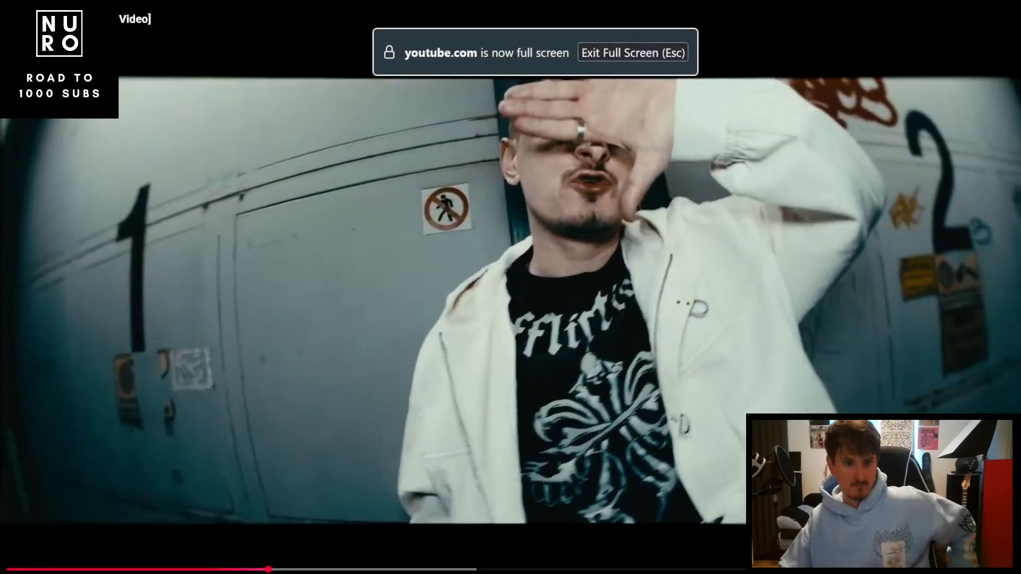